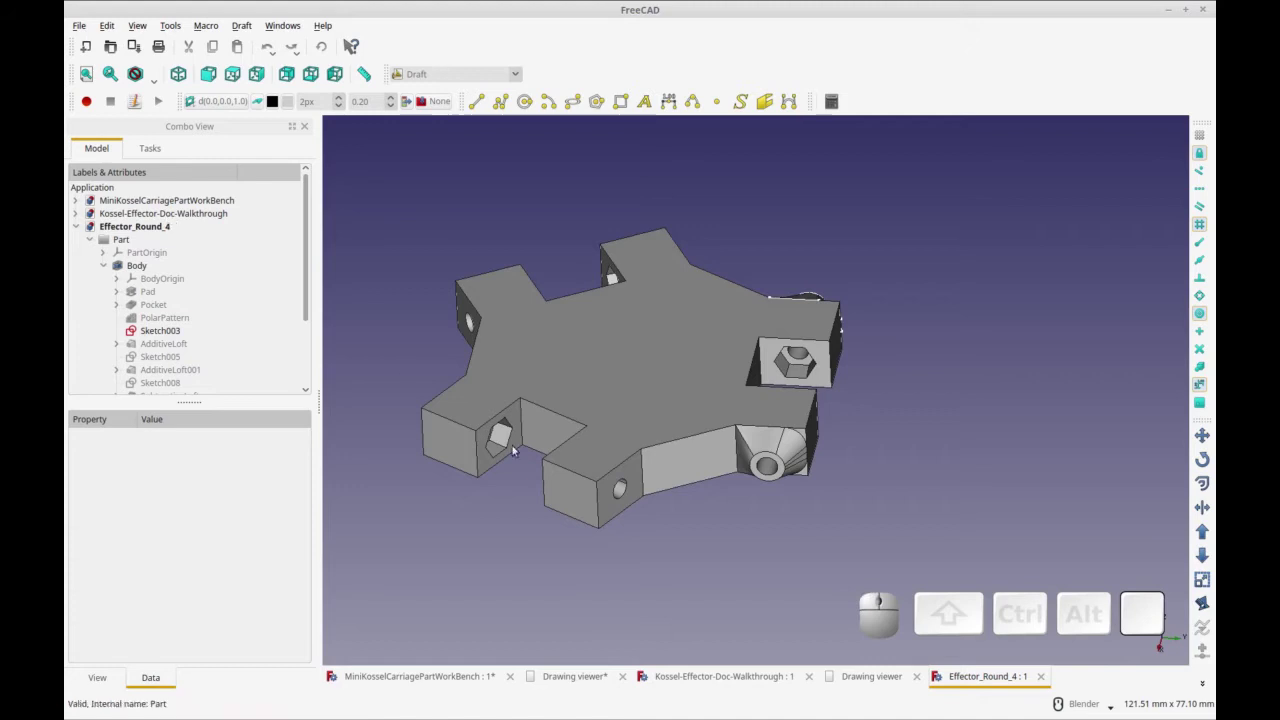
Switch to the Part Design workbench with a conical boss face of Effector_Round_4 selected
middle_click_drag(673, 563, 851, 466)
left_click(728, 404)
left_click(516, 76)
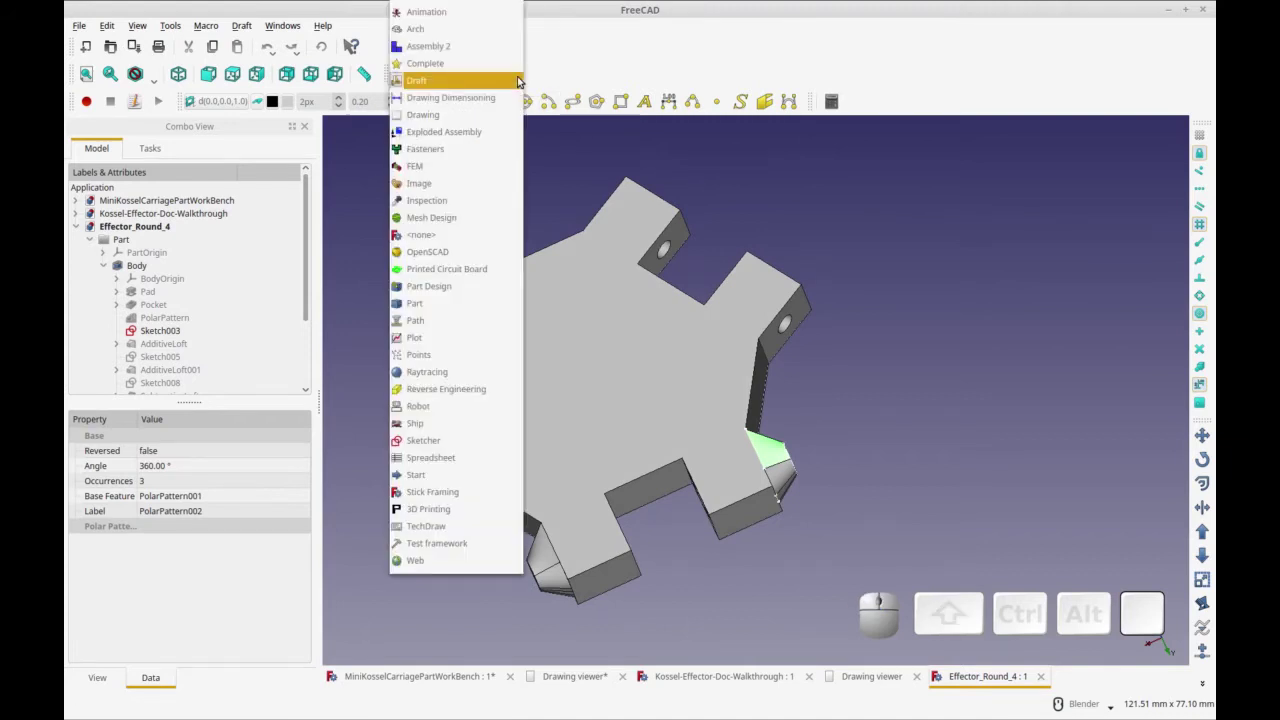
left_click(486, 287)
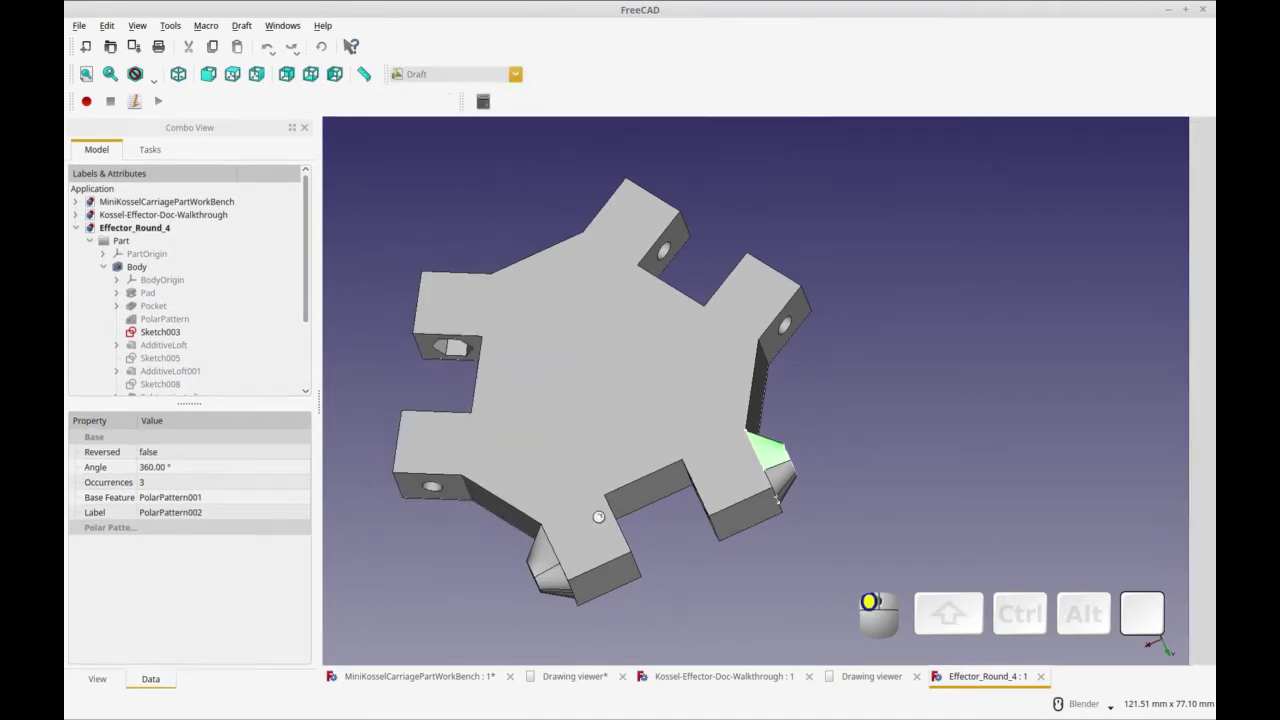
middle_click_drag(640, 594, 721, 523)
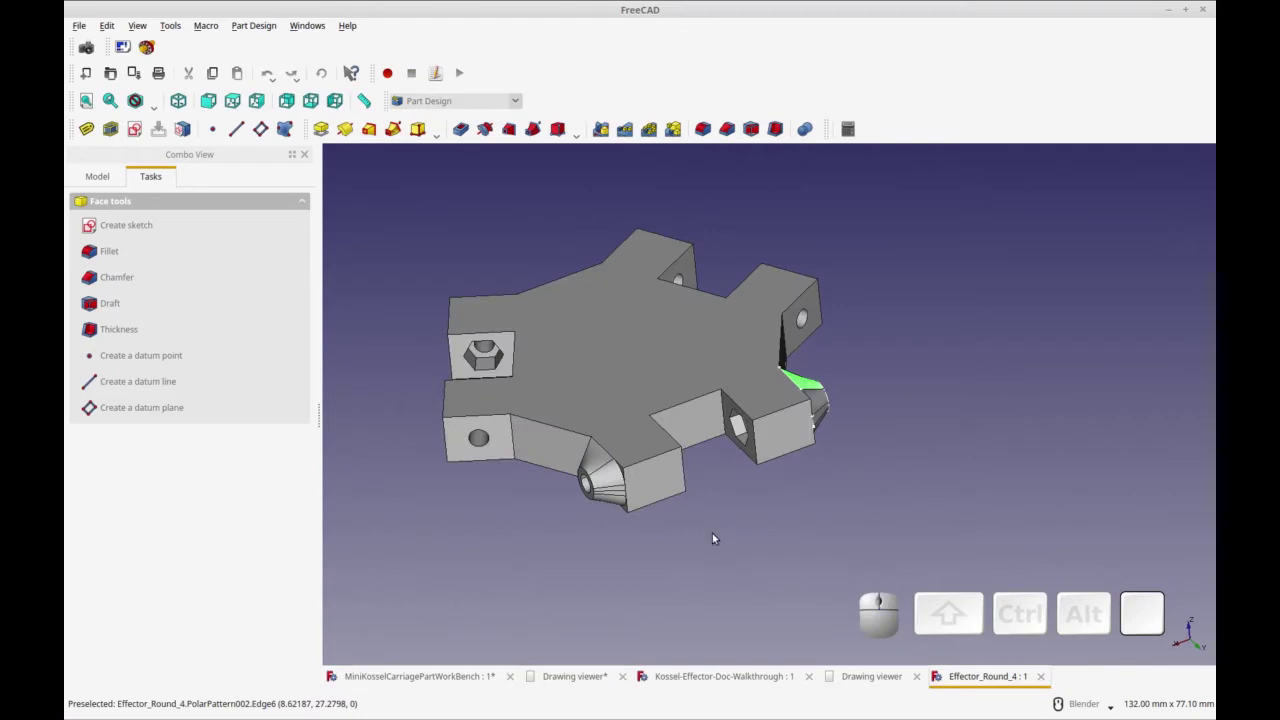
Try to start a Polar Pattern from the conical boss face and dismiss the message
left_click(596, 457)
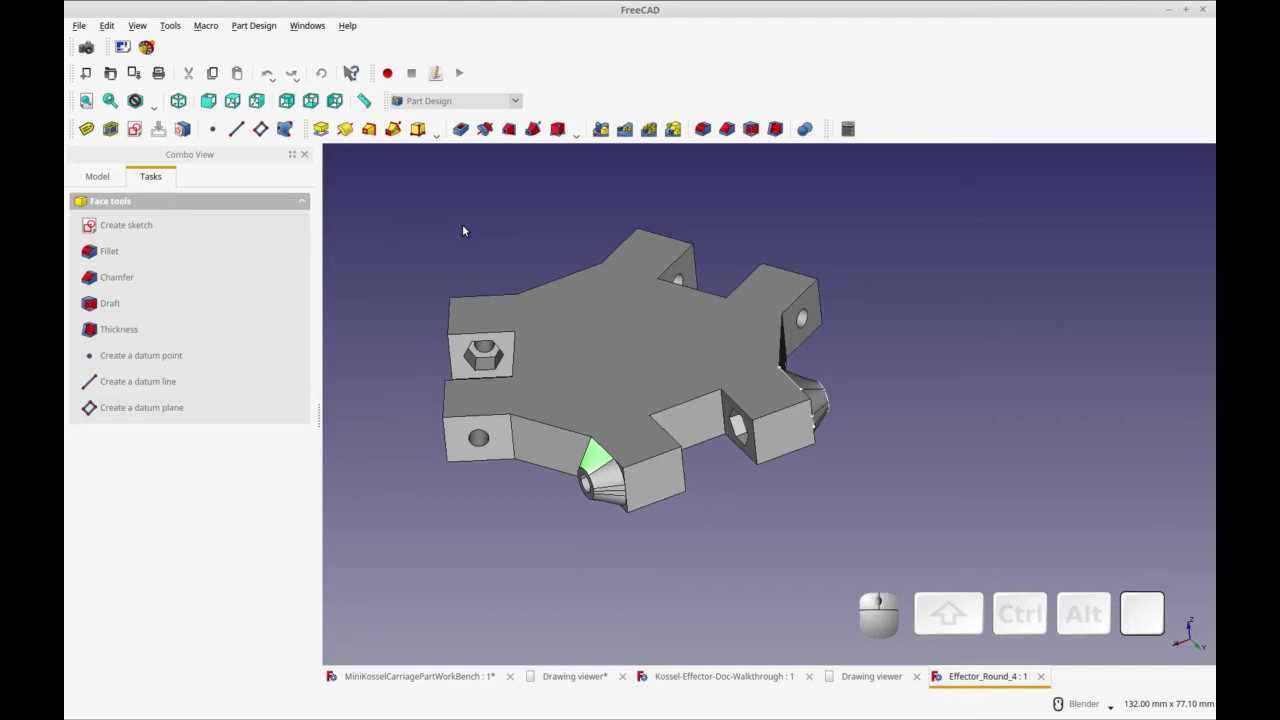
left_click(649, 135)
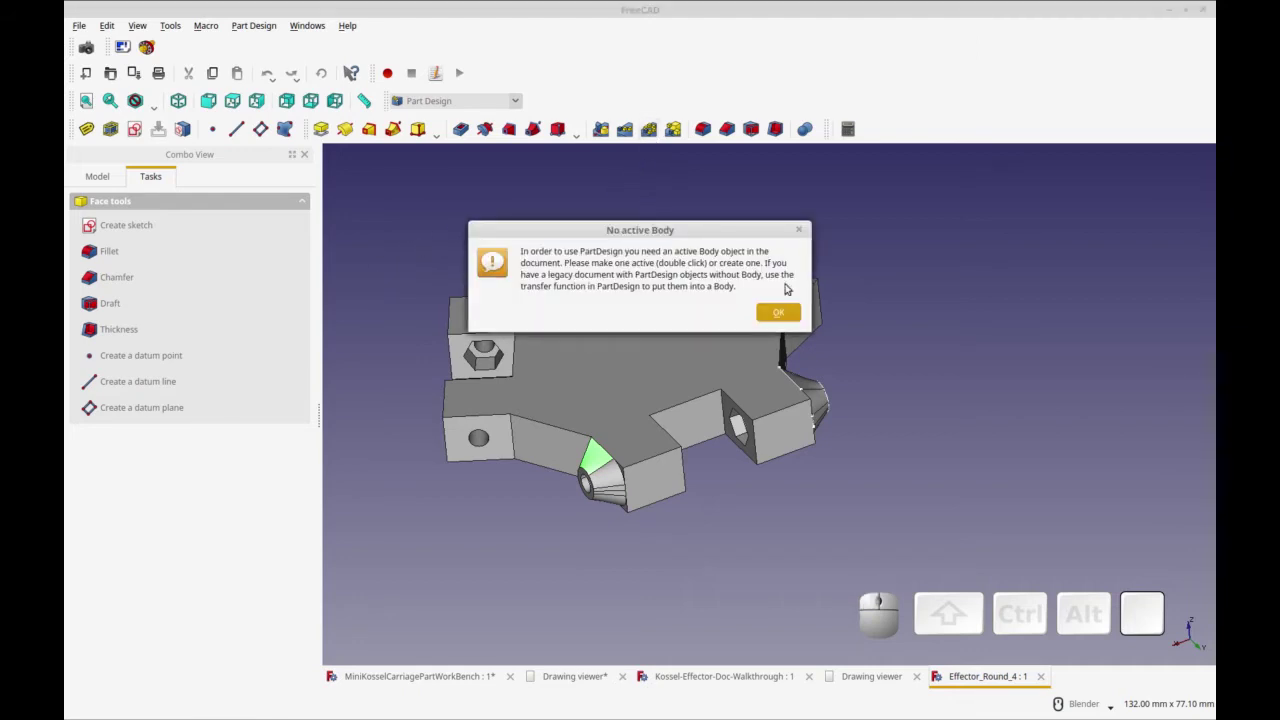
left_click(780, 315)
Make the Body of Effector_Round_4 the active body
left_click(97, 176)
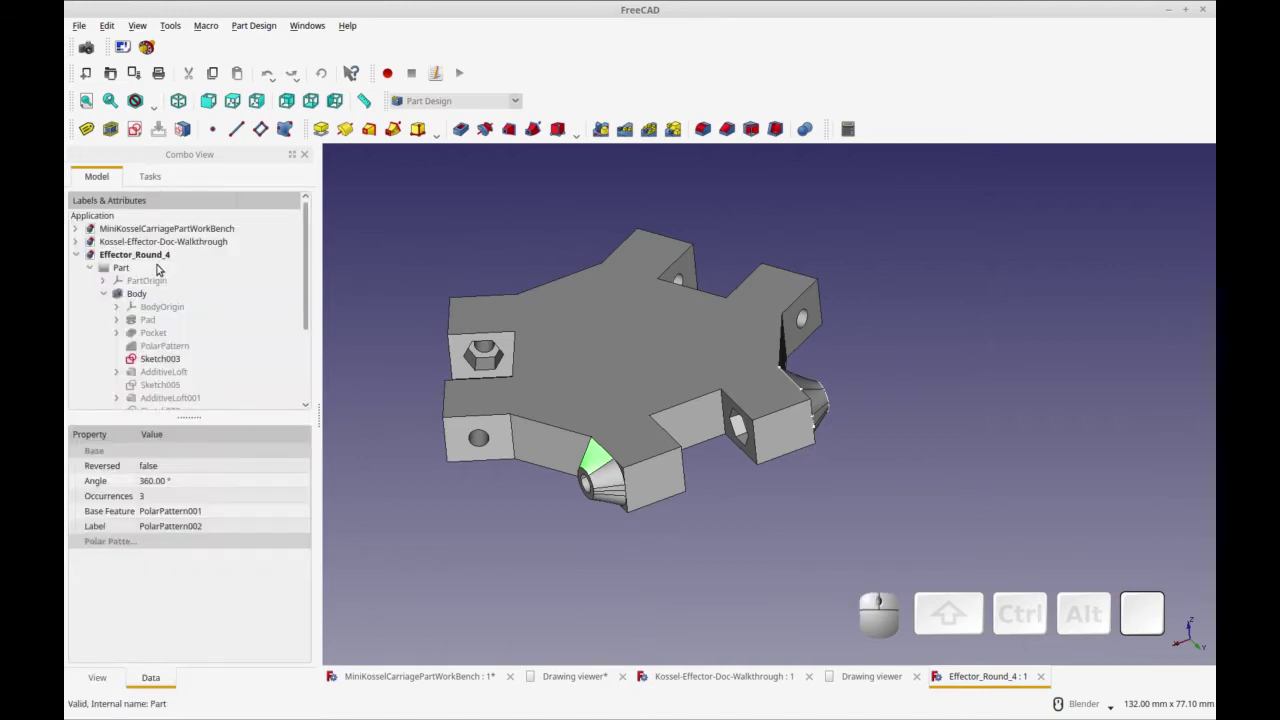
left_click(136, 293)
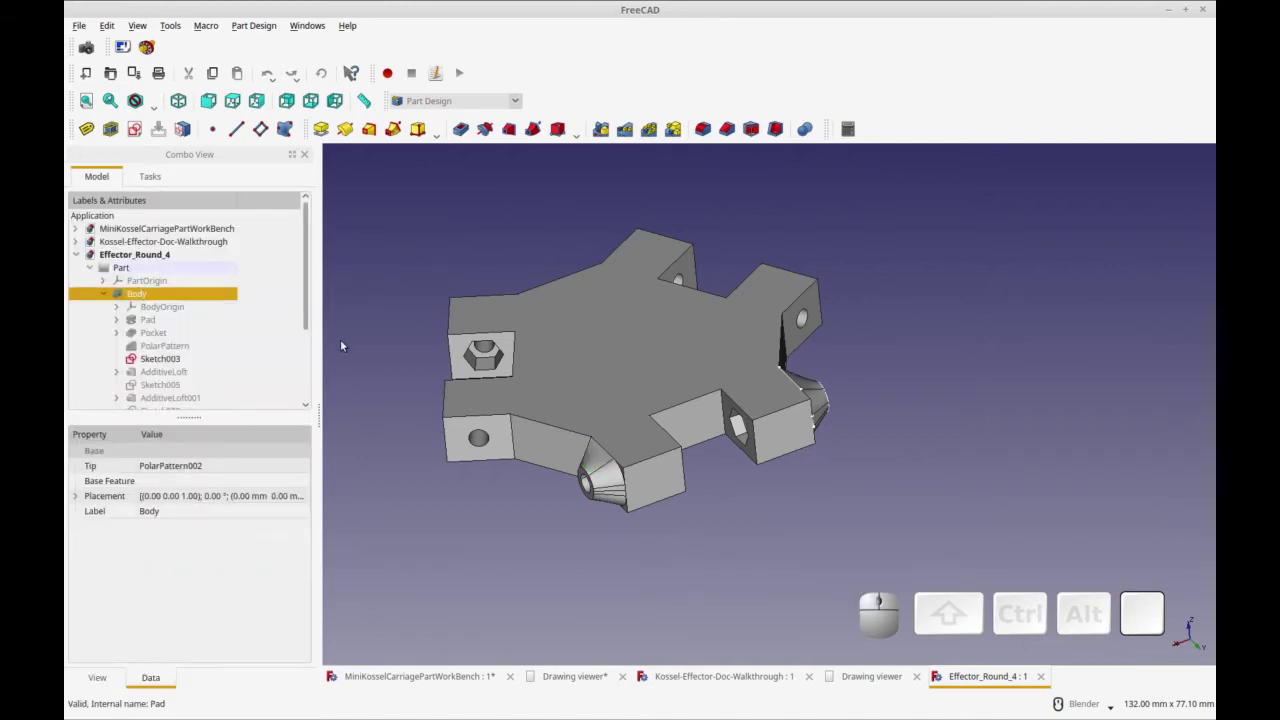
left_click(180, 307)
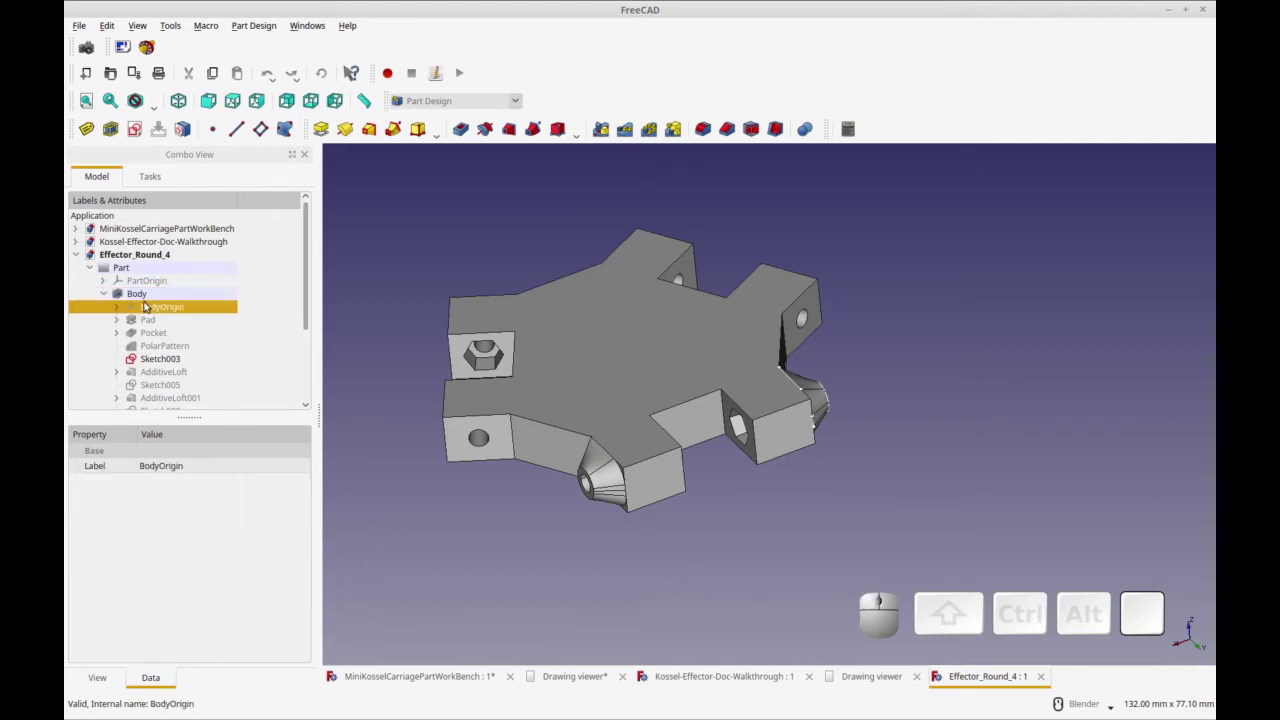
left_click(148, 297)
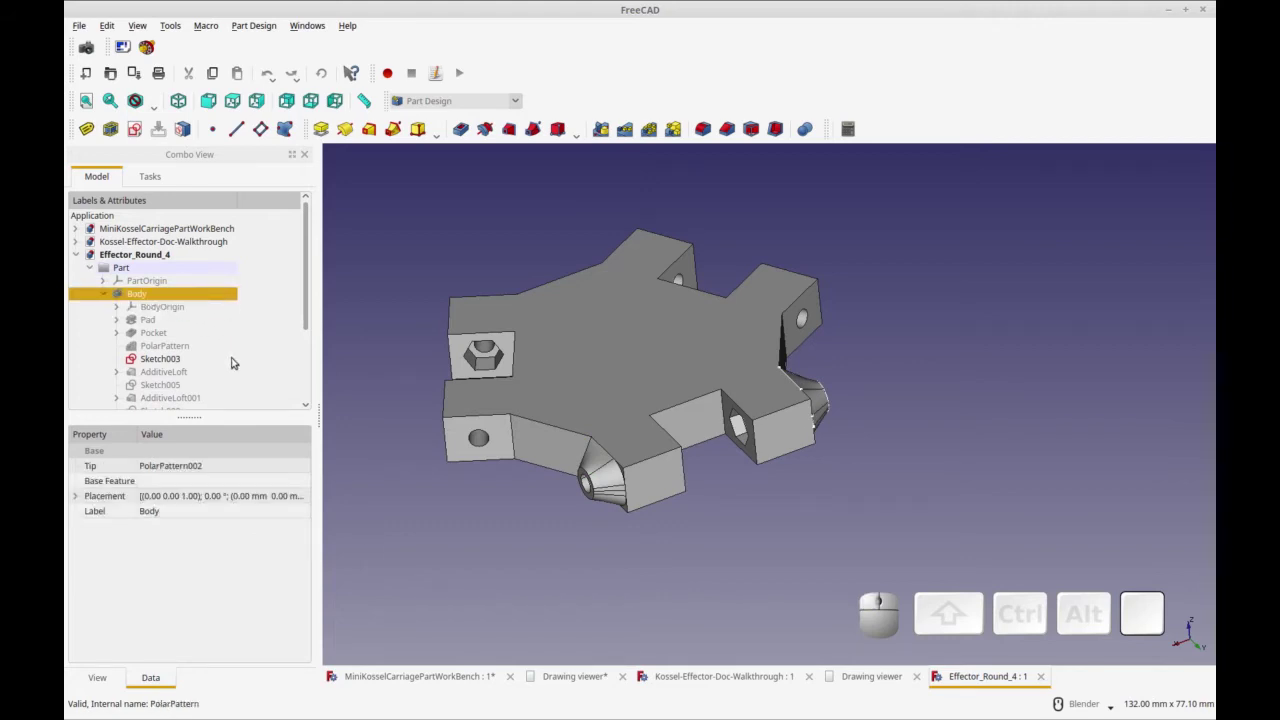
left_click(593, 463)
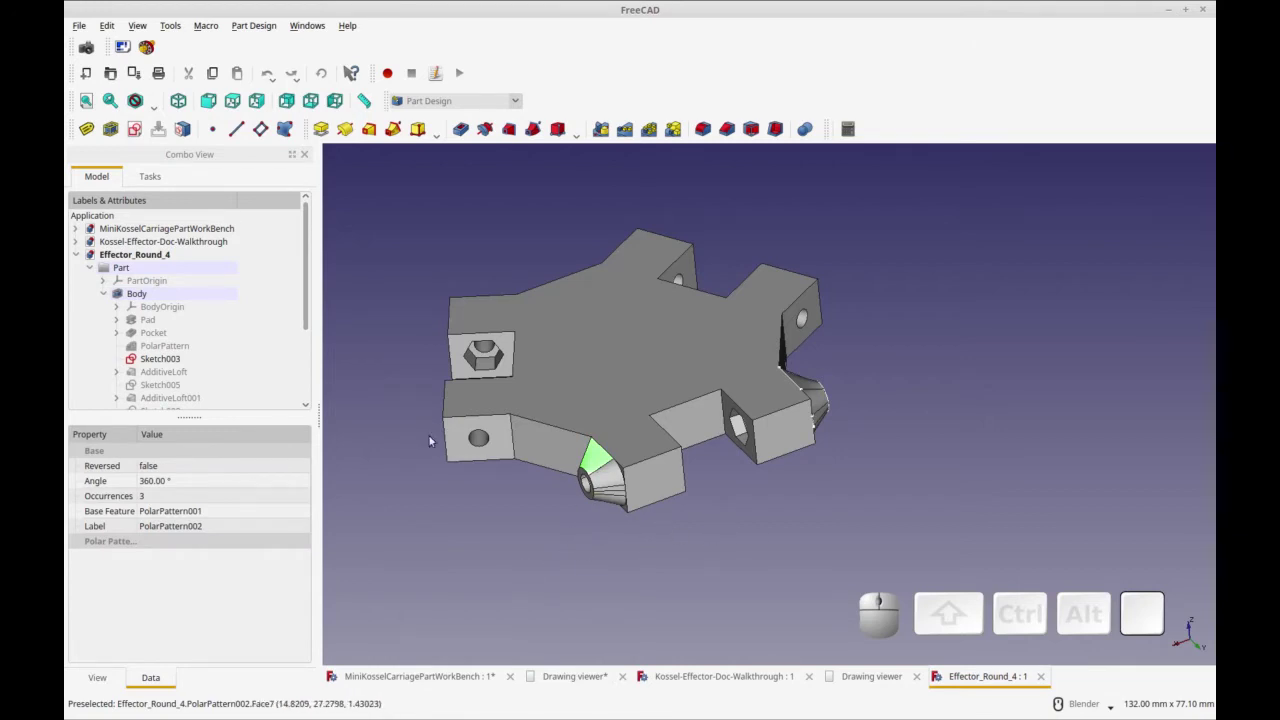
scroll(286, 366, "down", 3)
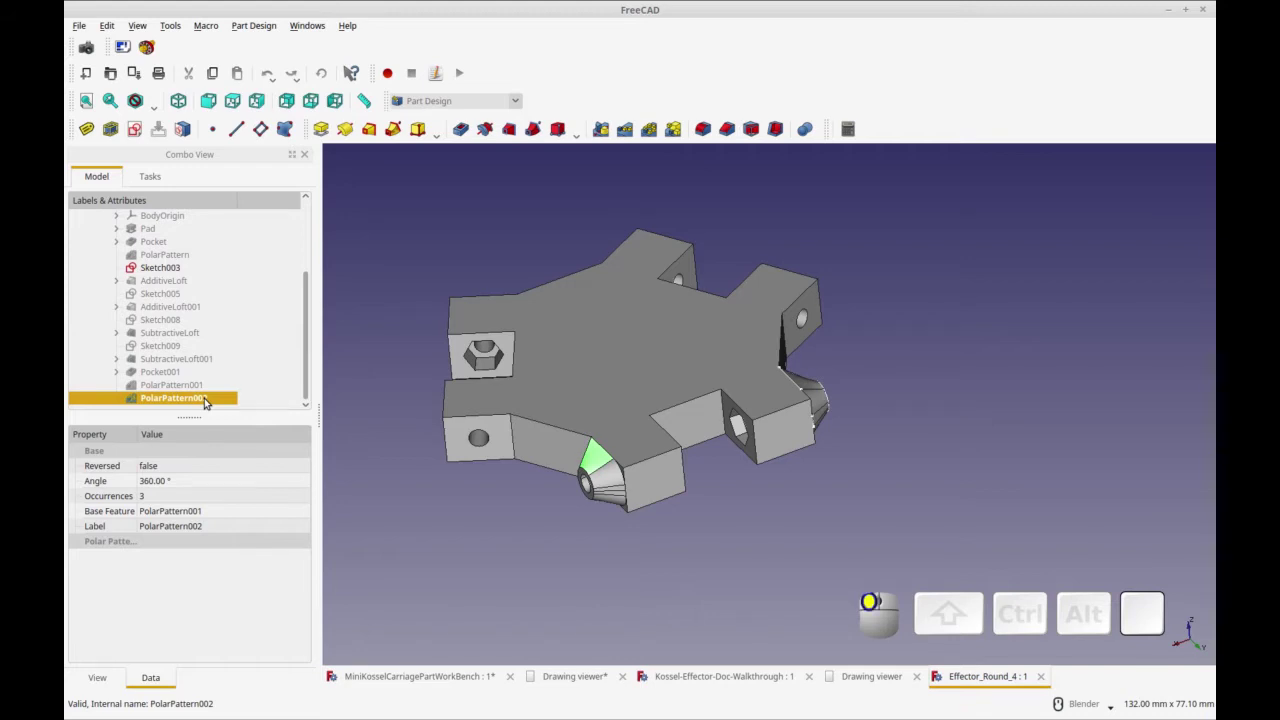
double_click(173, 397)
left_click(163, 210)
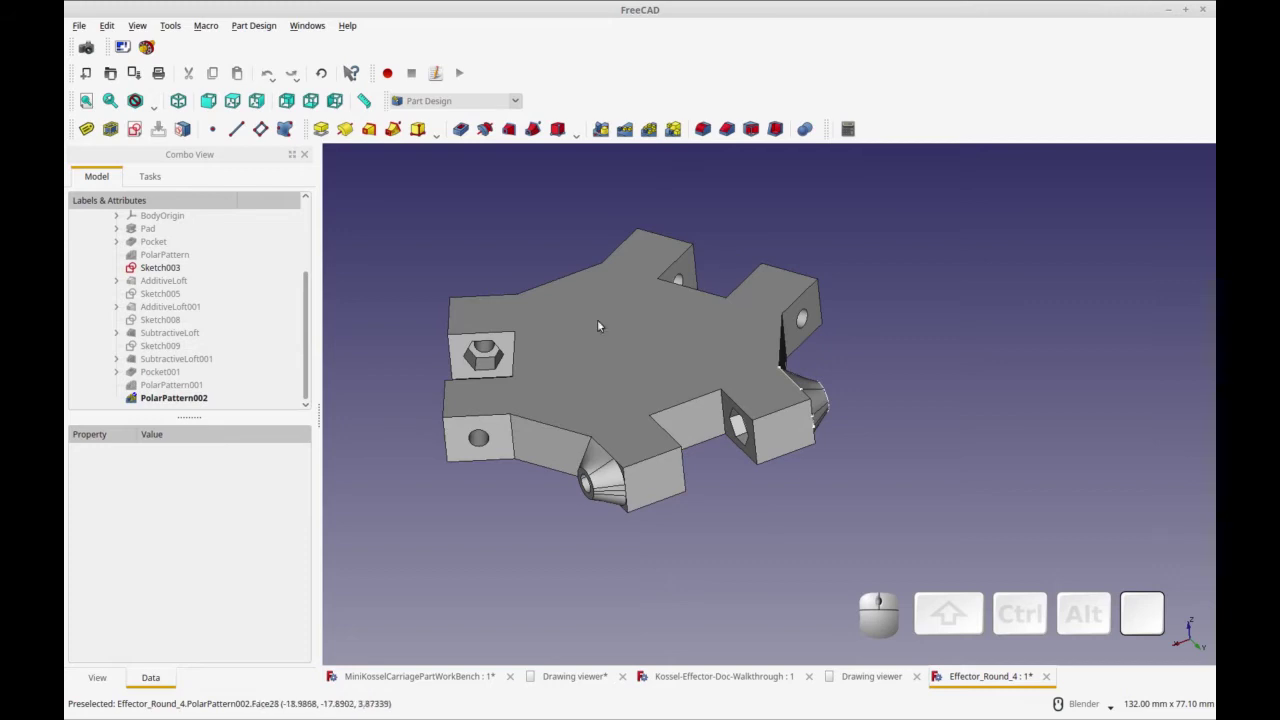
Find the AdditiveLoft feature that forms the conical boss and set it as the body's tip
left_click(596, 458)
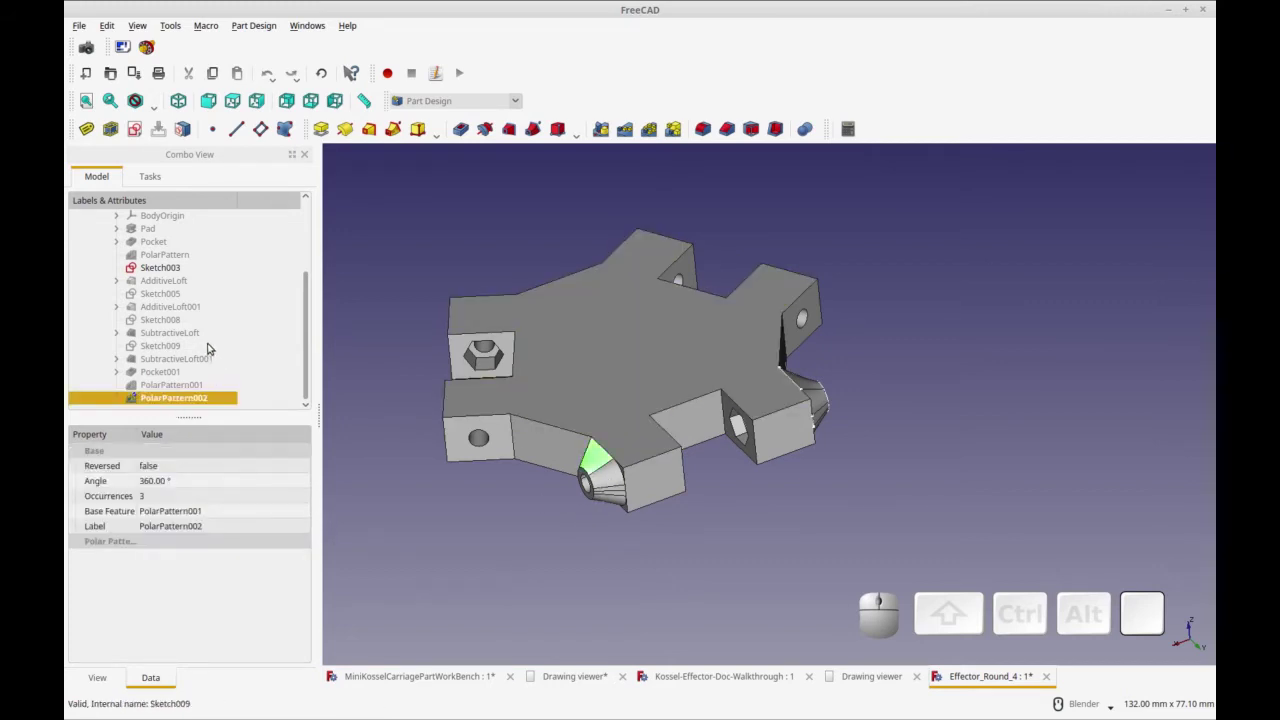
left_click(197, 315)
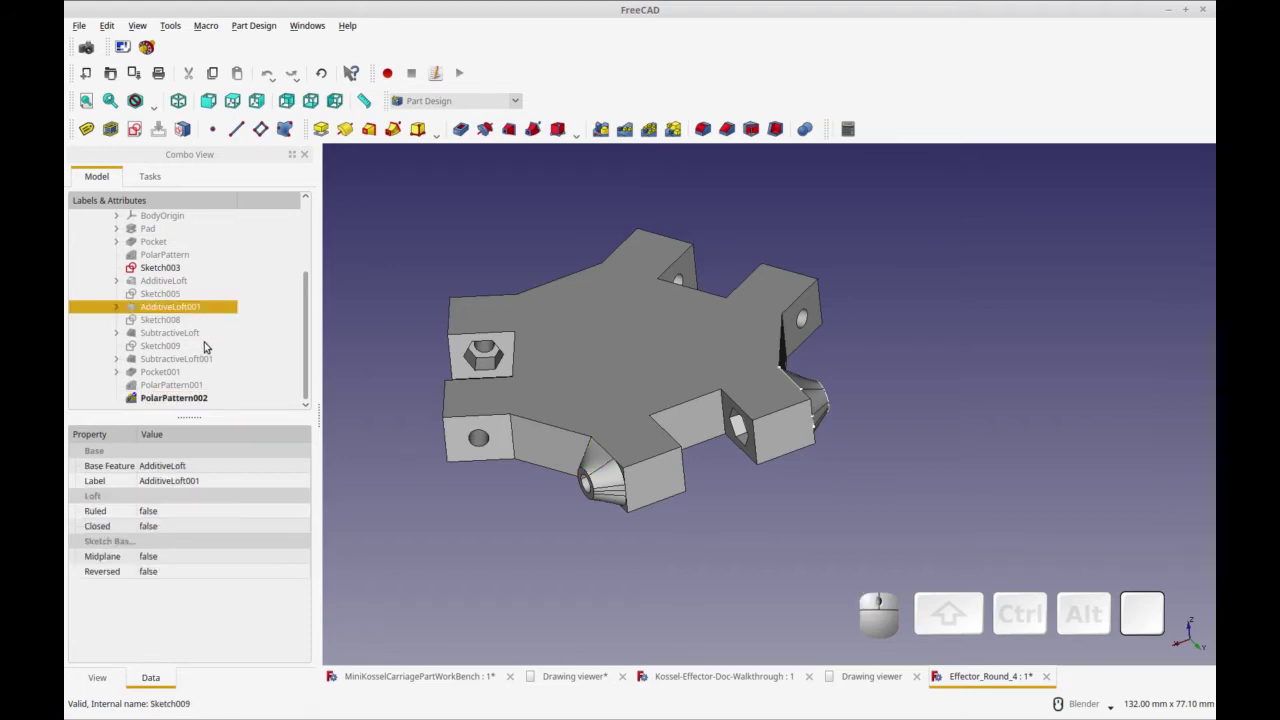
left_click(163, 281)
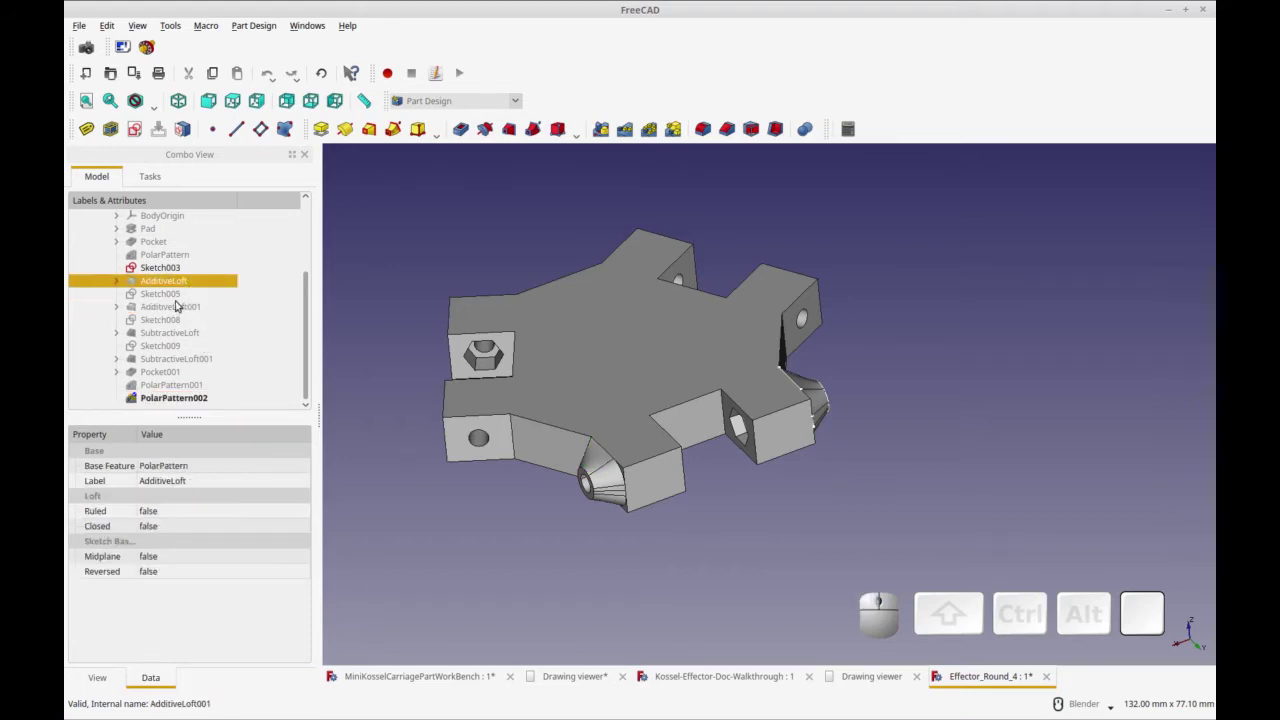
left_click(116, 281)
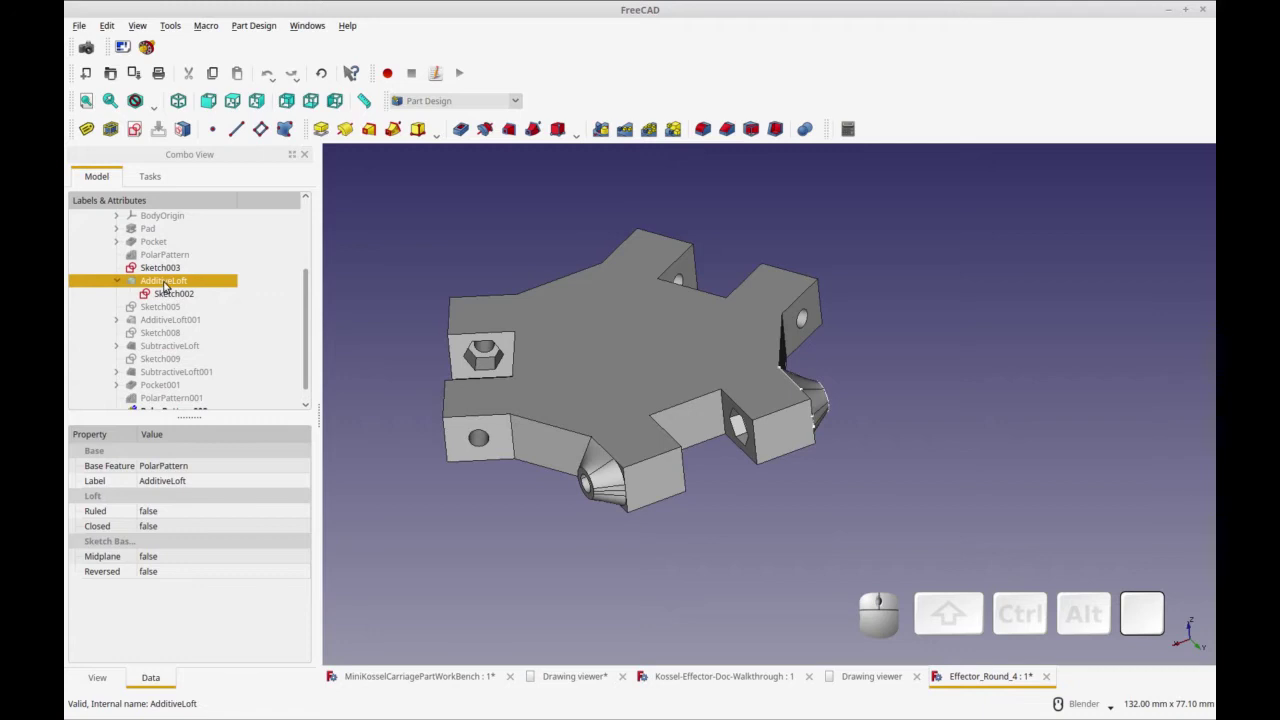
right_click(165, 283)
left_click(250, 315)
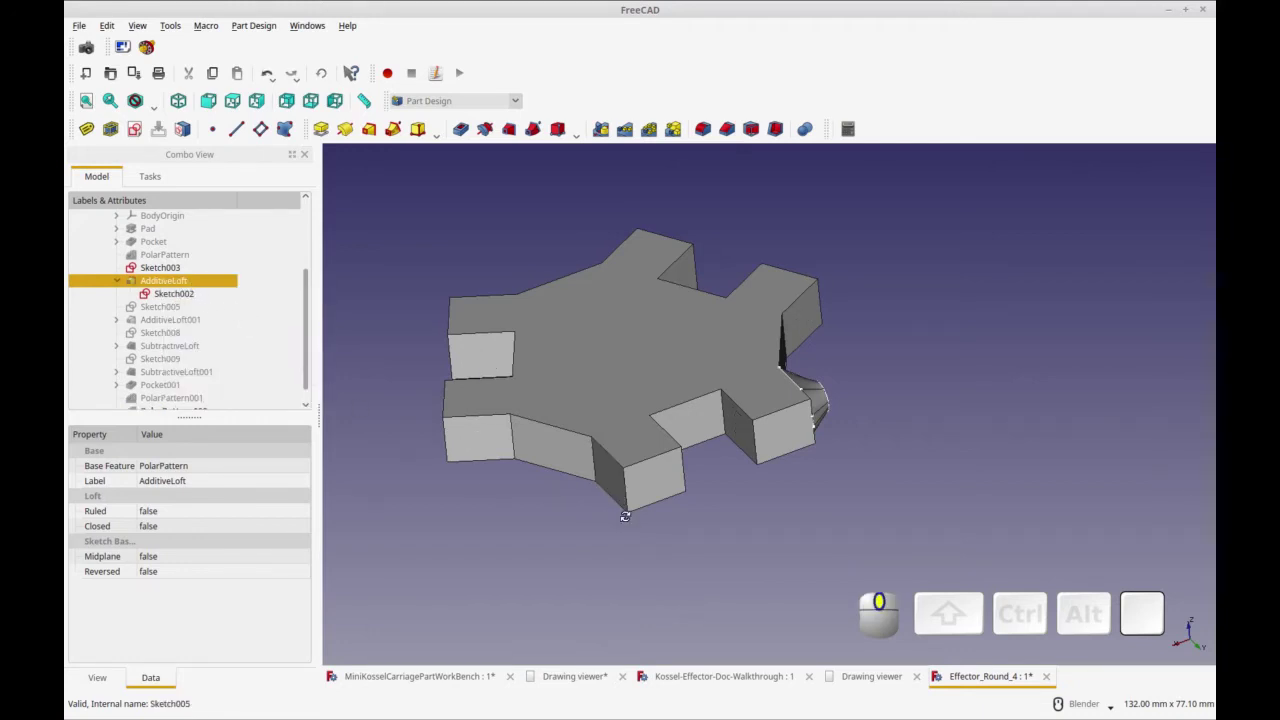
Start a Polar Pattern of AdditiveLoft with 3 occurrences over 360°
middle_click_drag(608, 526, 600, 525)
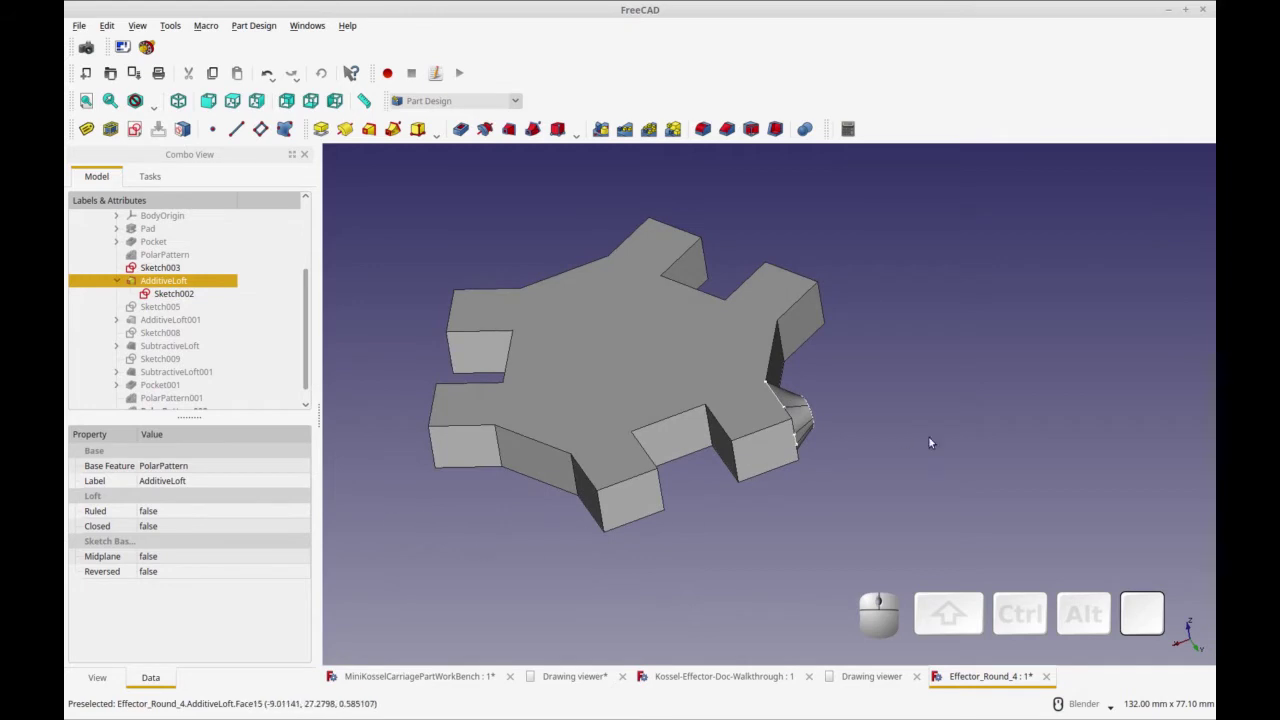
left_click(650, 139)
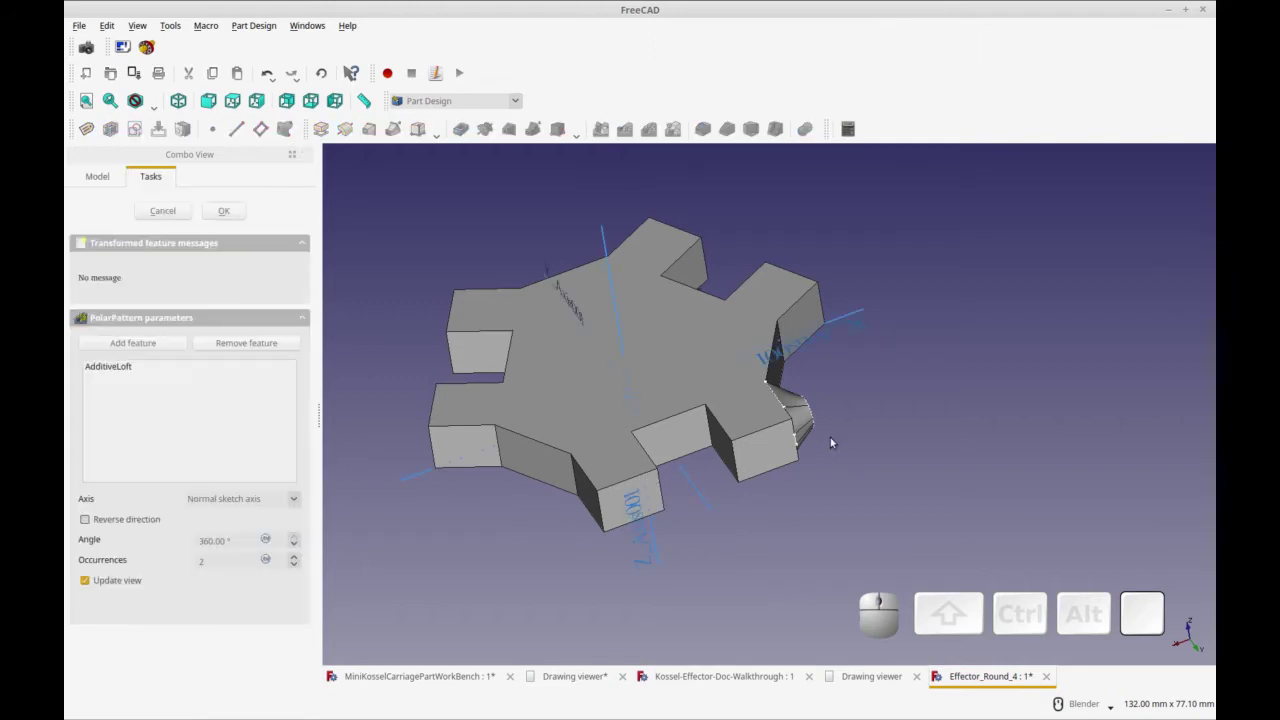
left_click(293, 561)
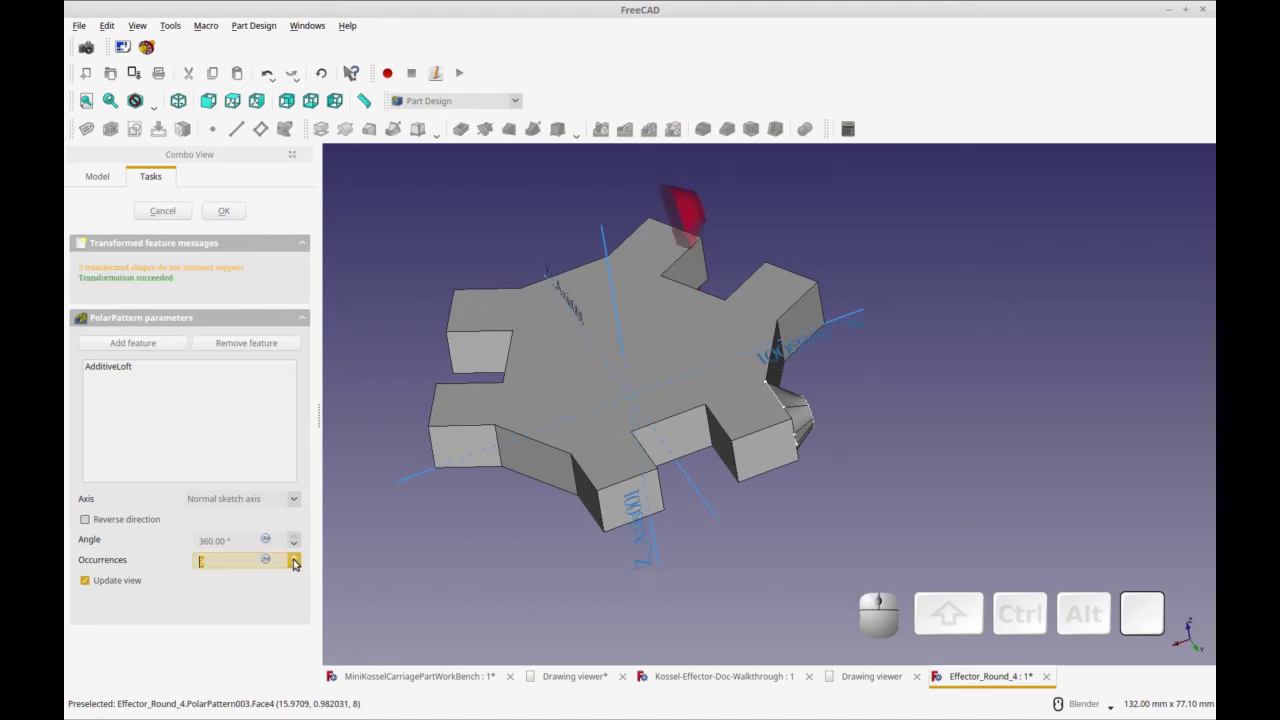
middle_click_drag(685, 296, 716, 392)
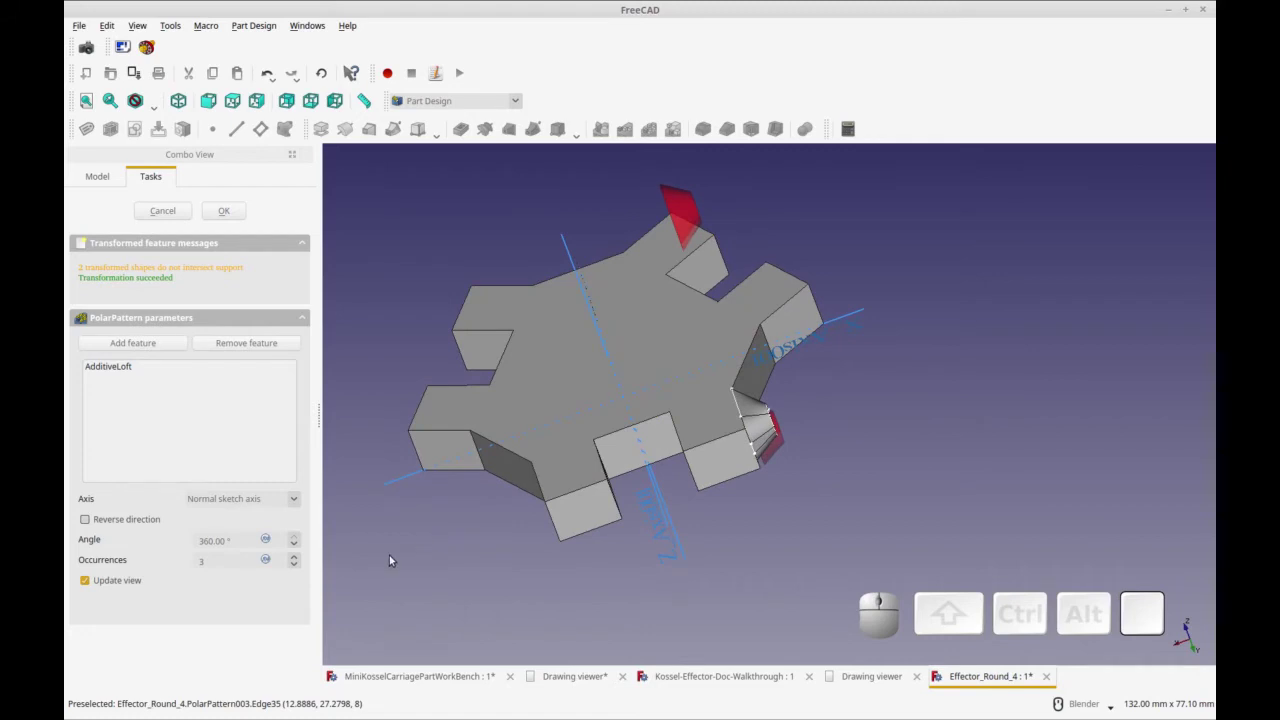
Set the polar pattern's axis to Base Z axis and finish the pattern
left_click(571, 252)
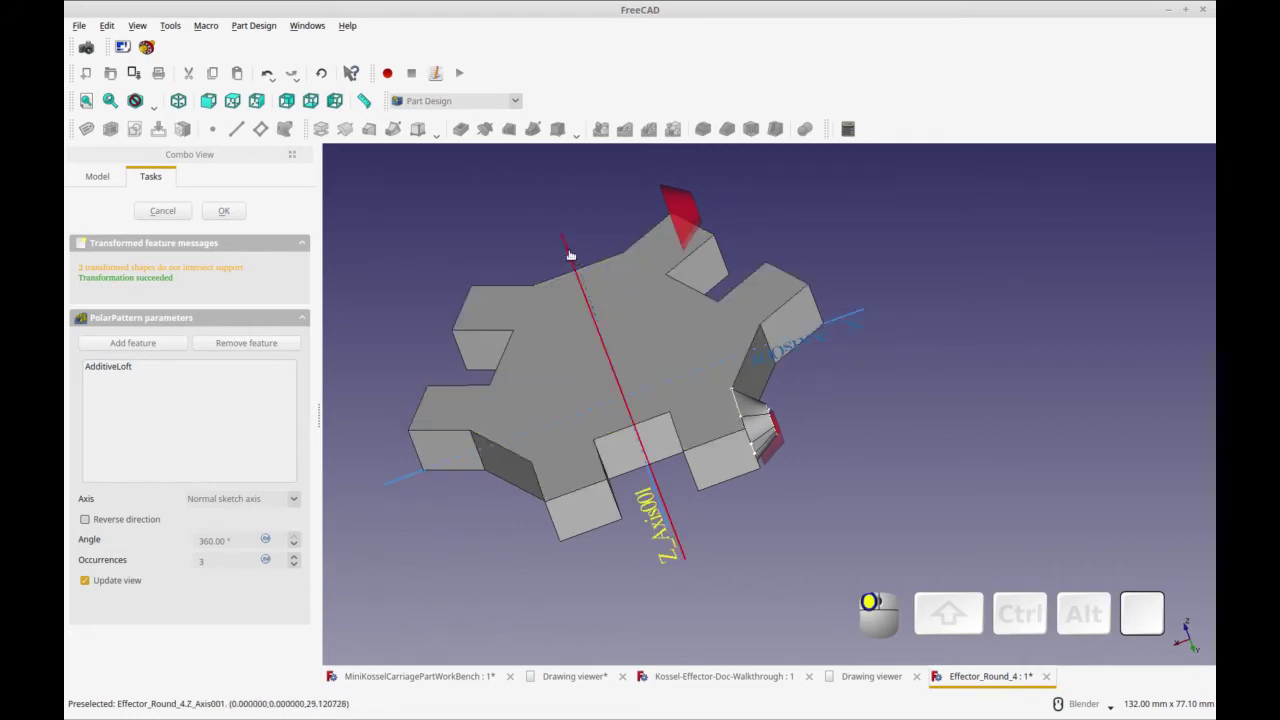
middle_click_drag(462, 530, 717, 542)
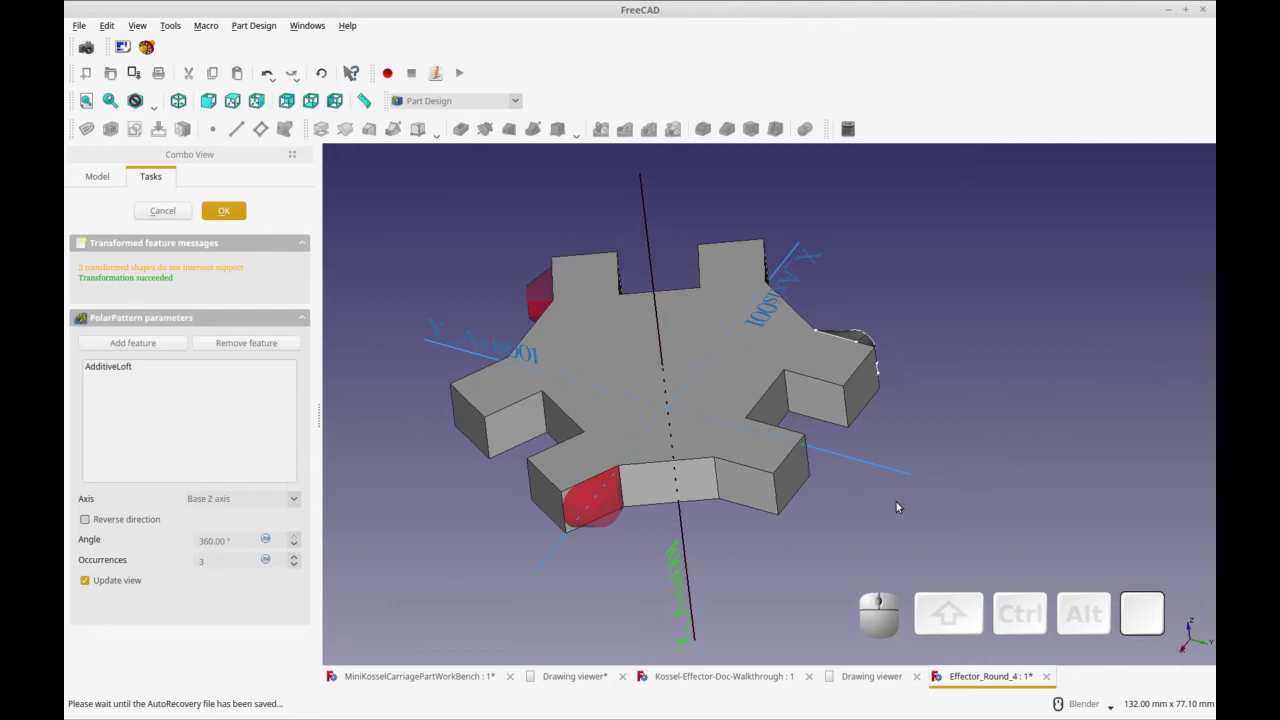
left_click(849, 505)
Select Sketch002 at the conical boss and inspect the patterned body around it from several angles
middle_click_drag(797, 486, 788, 373)
left_click(810, 392)
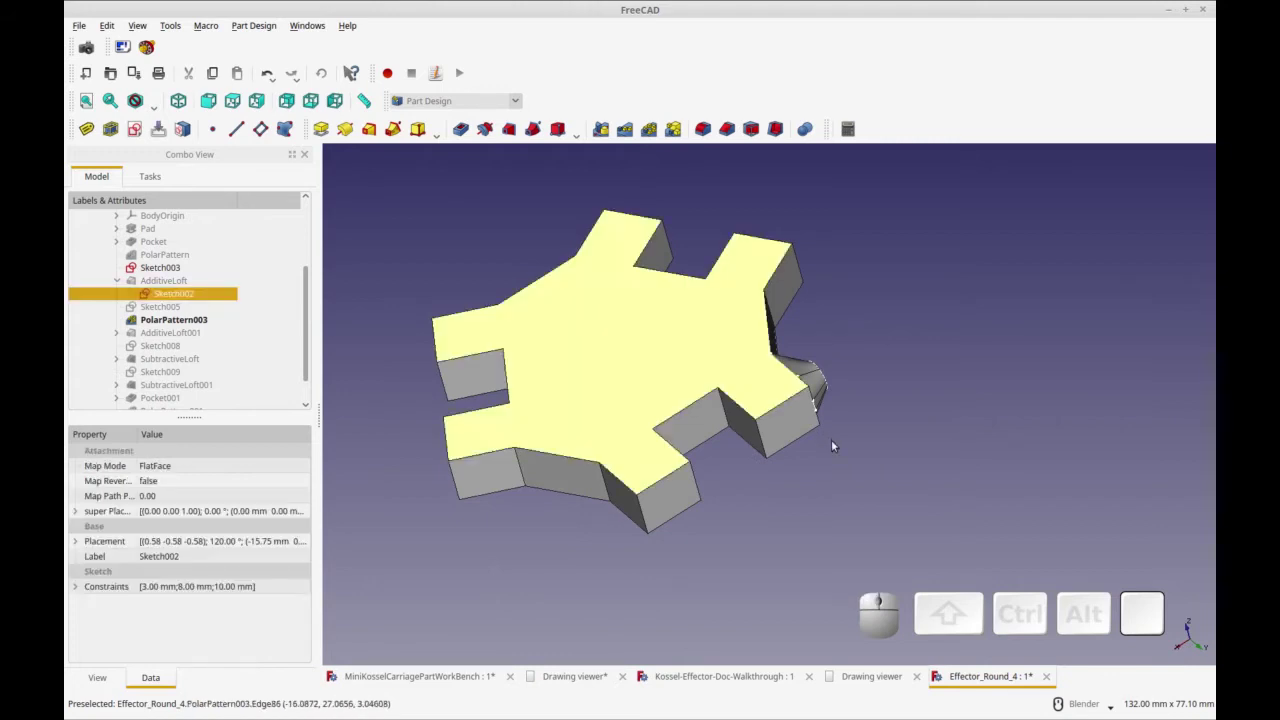
mouse_move(832, 464)
middle_mouse_down()
mouse_move(812, 472)
mouse_move(772, 379)
middle_mouse_up()
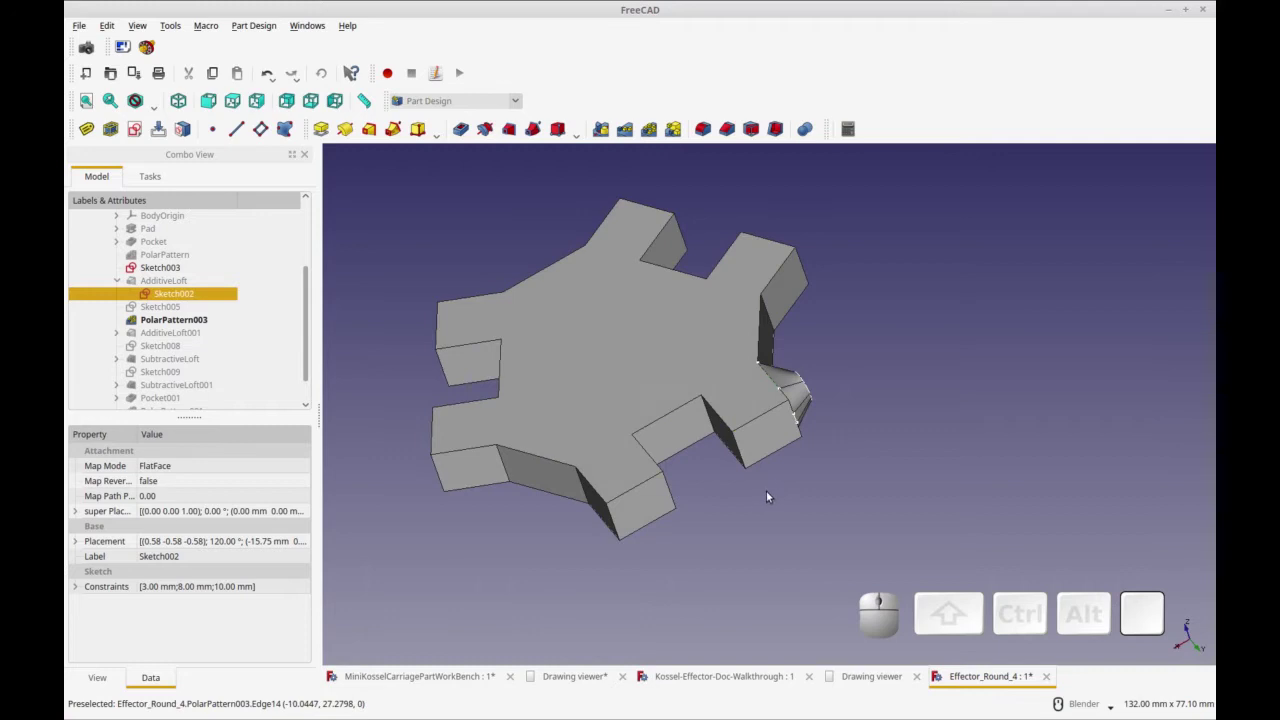
middle_click_drag(752, 514, 766, 463)
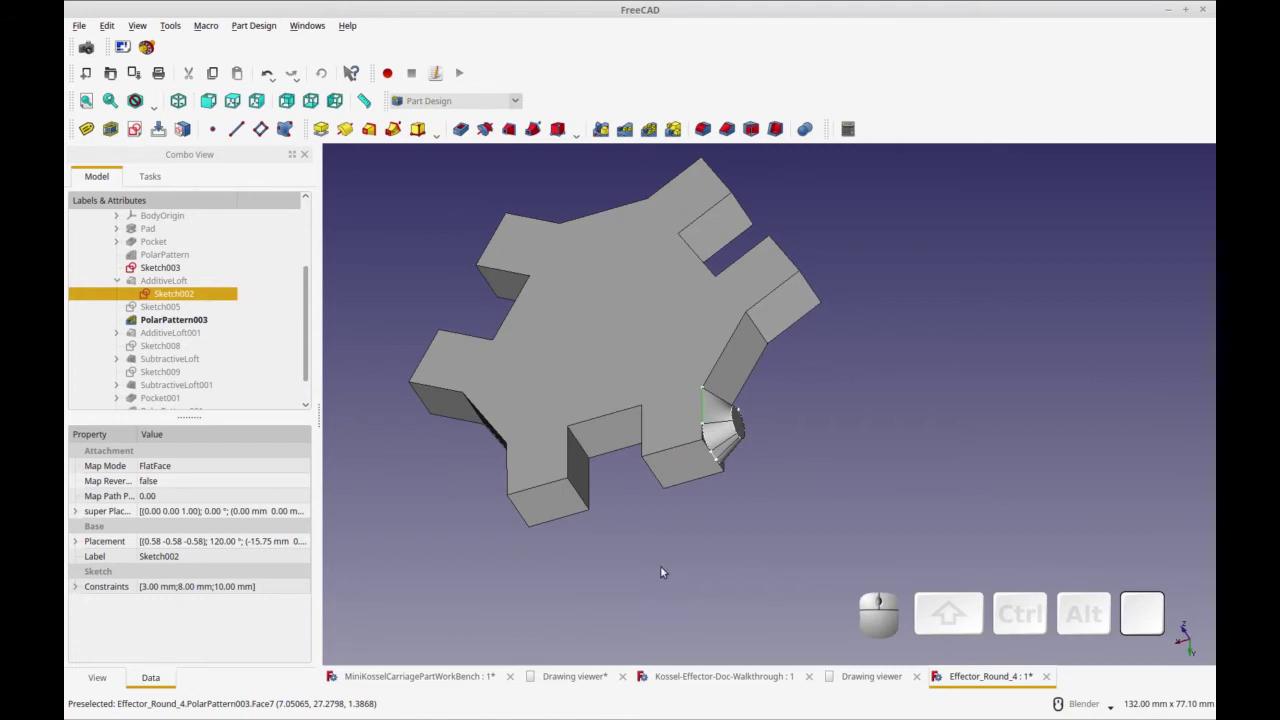
Open the Pocket's Sketch001 and examine its cutout profiles and dimensions on the hexagonal base
scroll(300, 334, "up", 3)
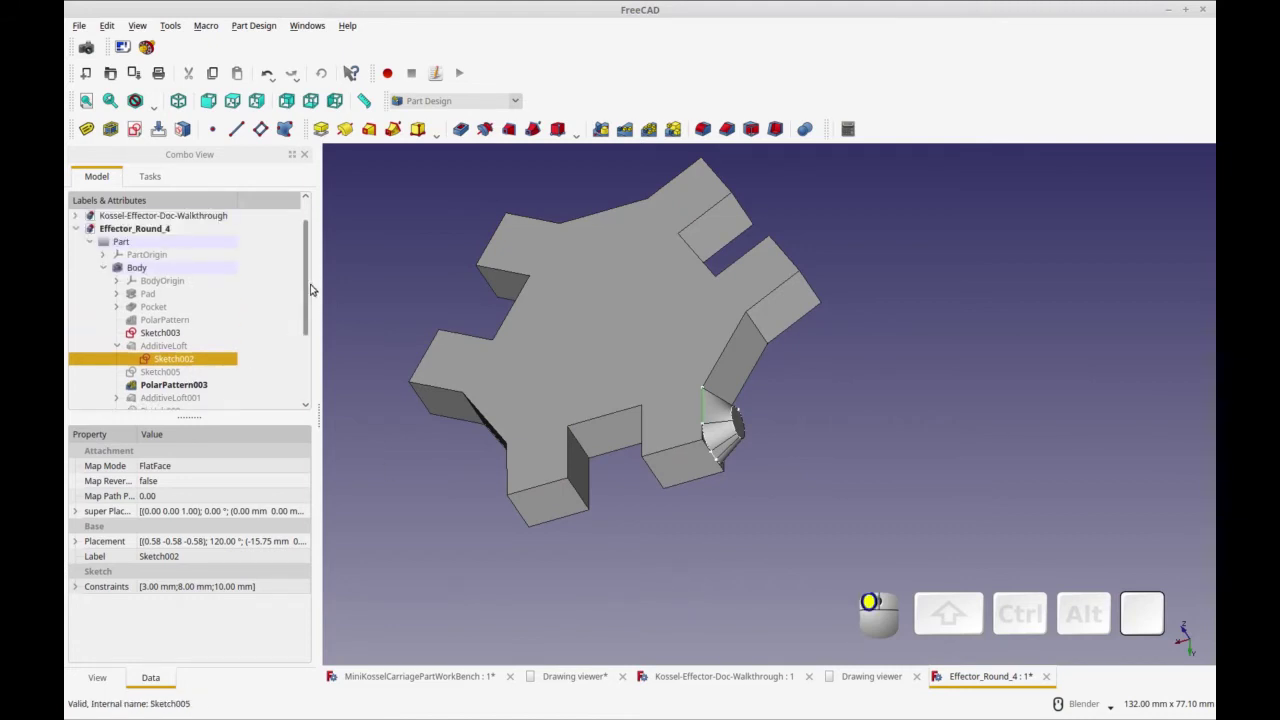
left_click(117, 332)
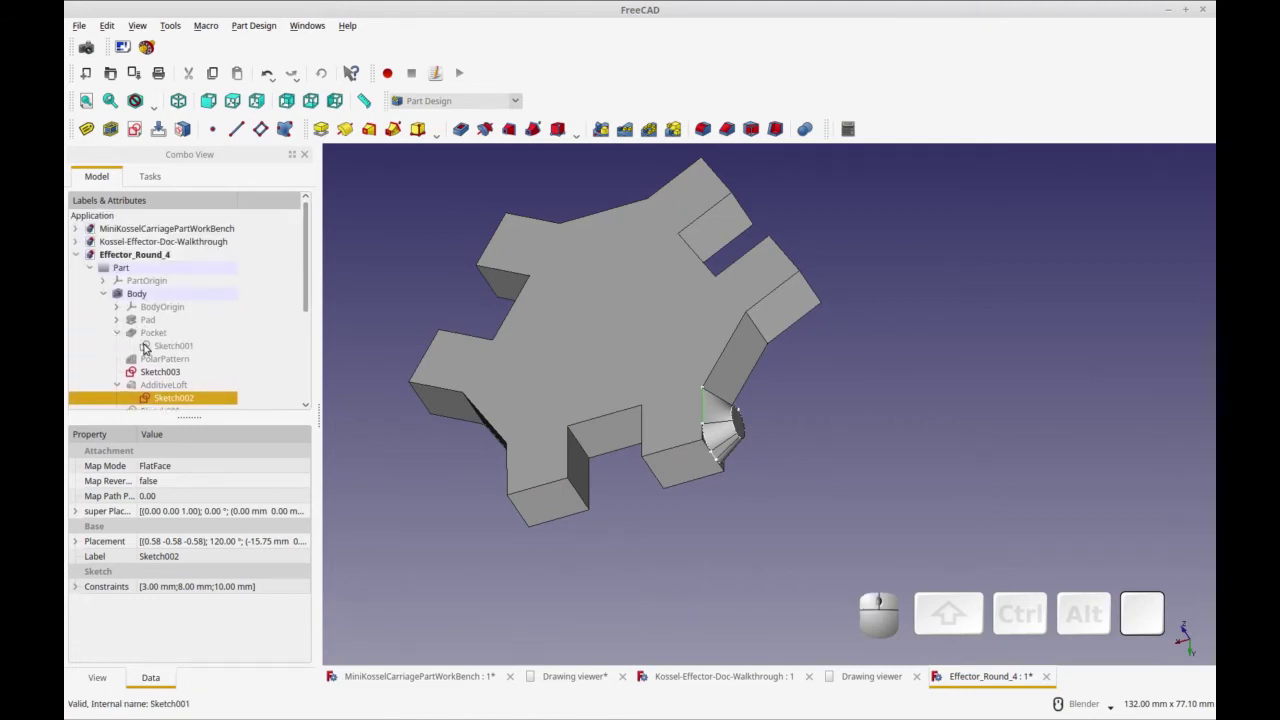
left_click(148, 347)
double_click(147, 345)
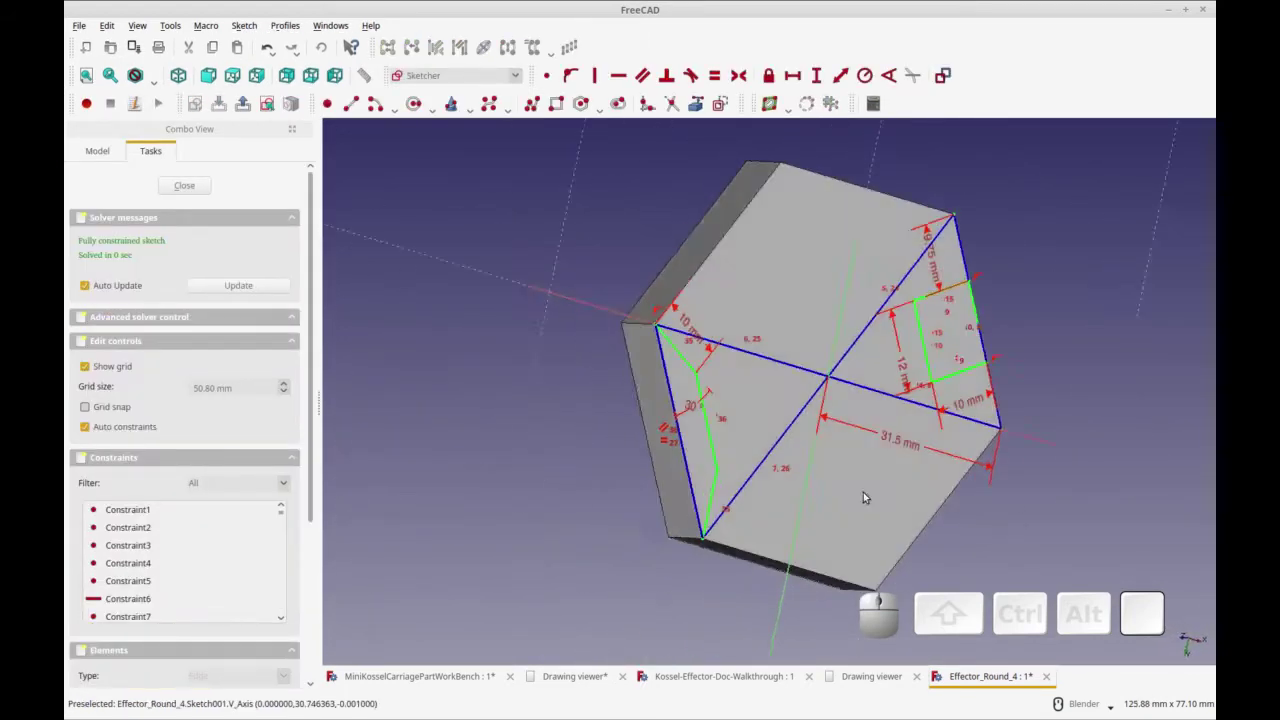
middle_click_drag(800, 474, 714, 483, "shift")
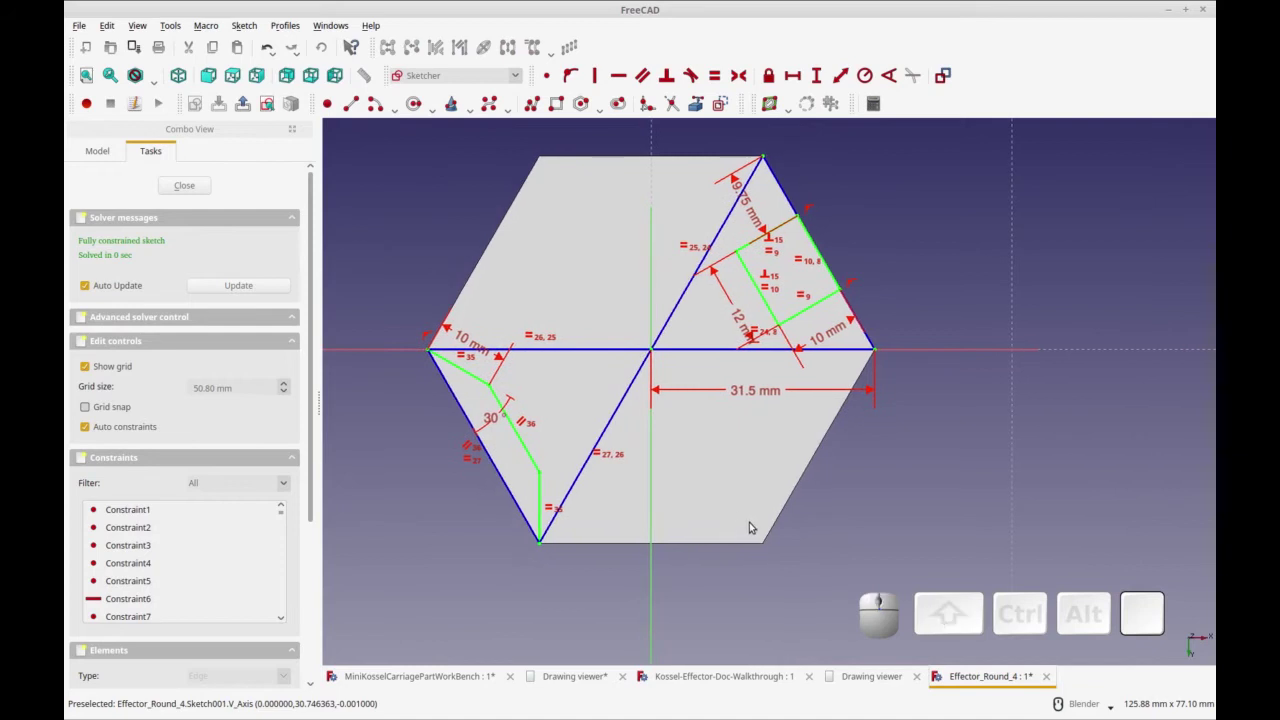
middle_click_drag(863, 480, 877, 482)
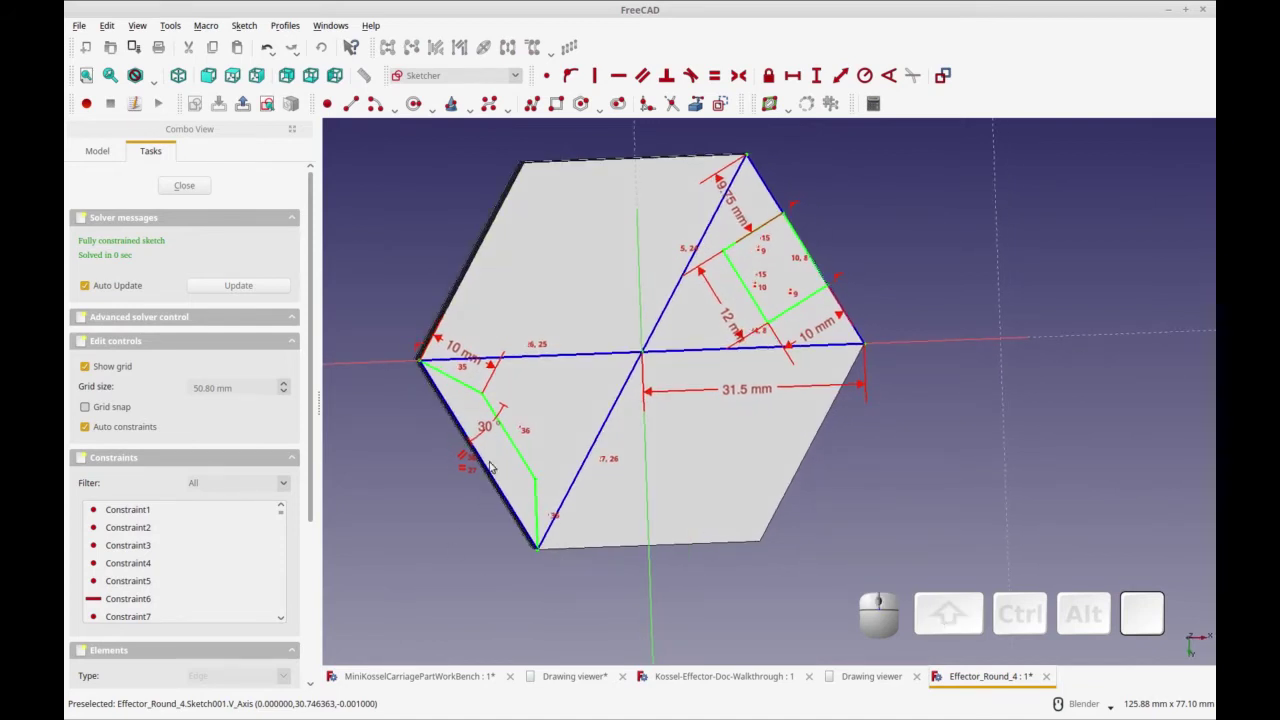
mouse_move(531, 325)
middle_mouse_down()
mouse_move(562, 322)
mouse_move(559, 306)
middle_mouse_up()
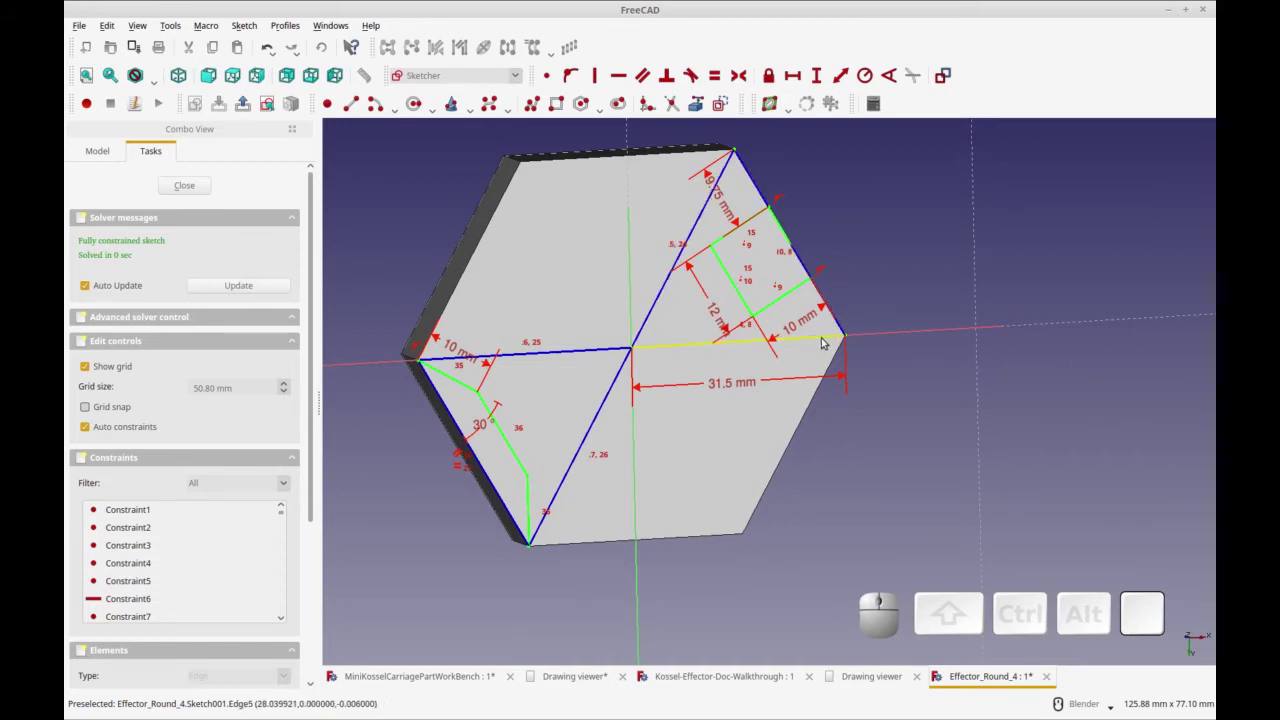
mouse_move(676, 455)
middle_mouse_down()
mouse_move(686, 434)
mouse_move(814, 501)
middle_mouse_up()
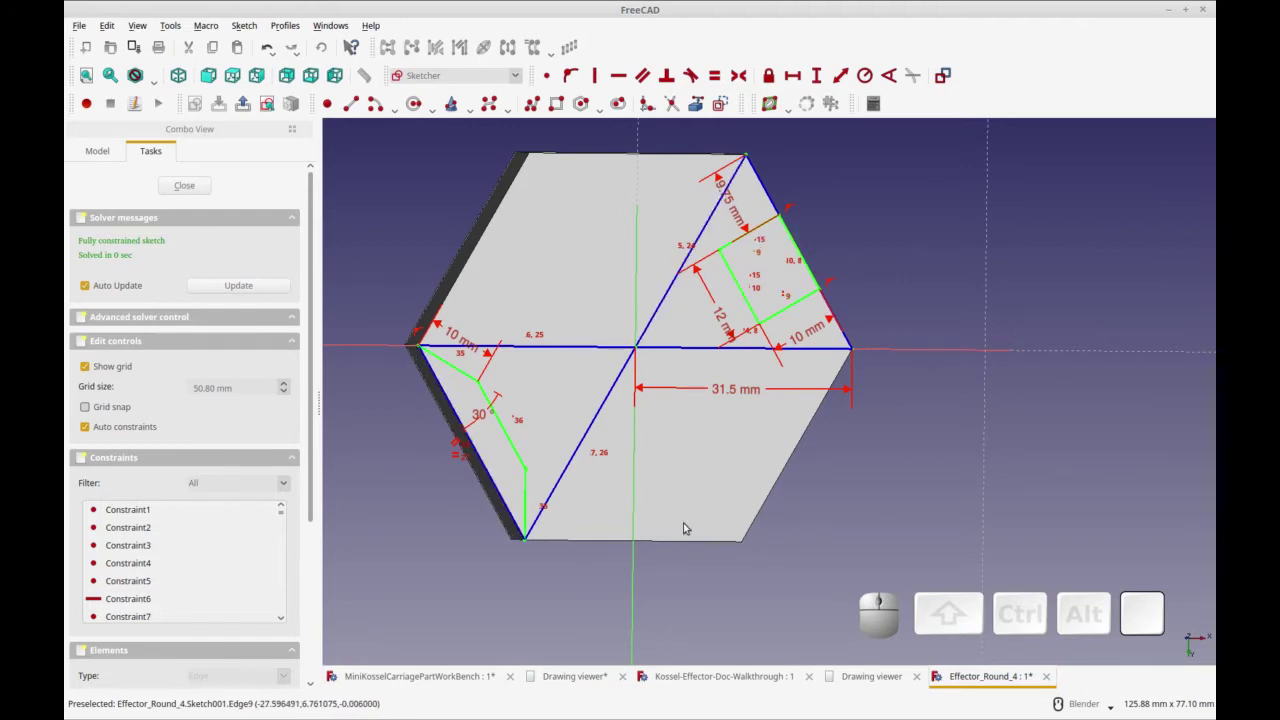
mouse_move(869, 501)
middle_mouse_down()
mouse_move(856, 489)
mouse_move(877, 477)
middle_mouse_up()
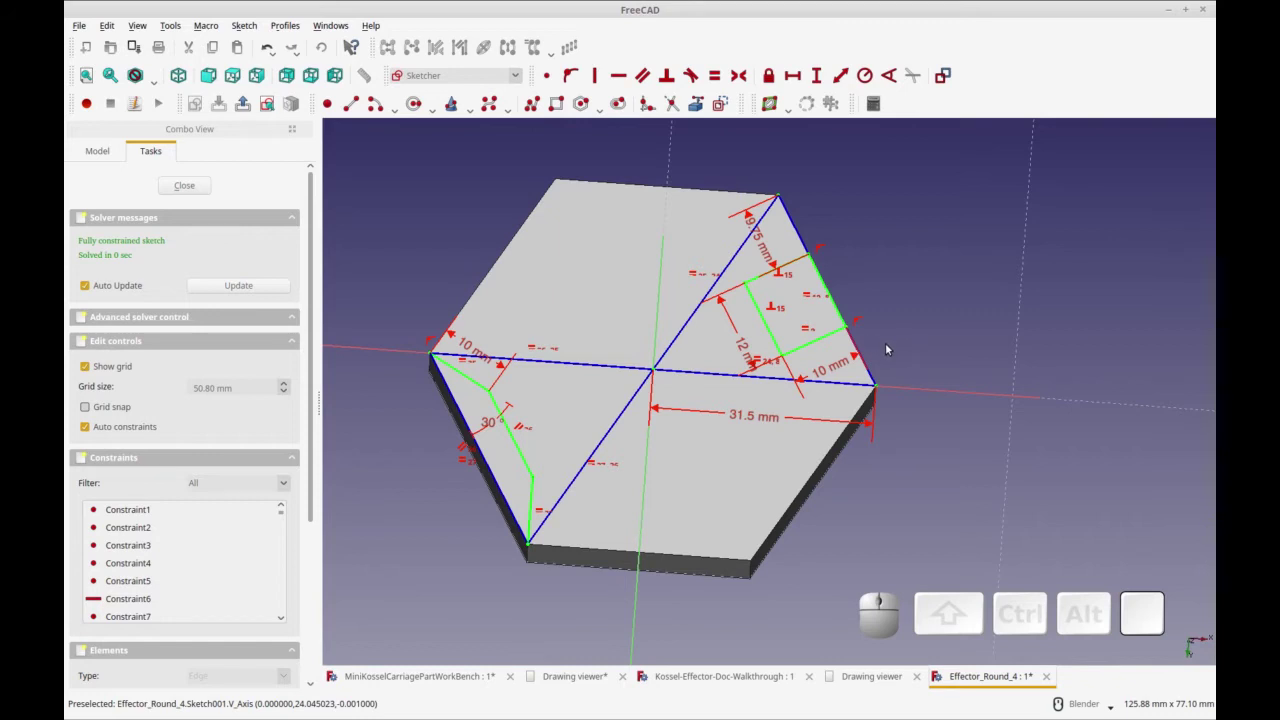
Switch to the MiniKosselCarriagePartWorkBench document
key("ctrl")
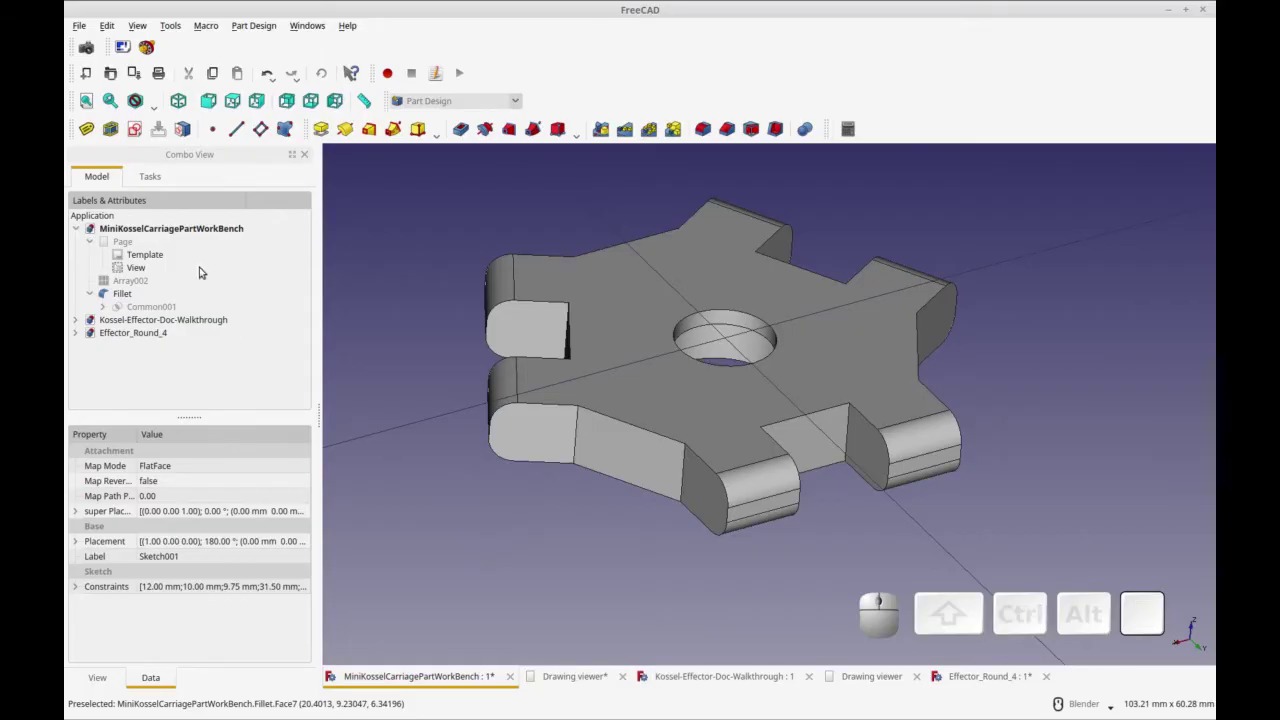
Create a new empty document and switch to the Part workbench
left_click(86, 73)
left_click(119, 347)
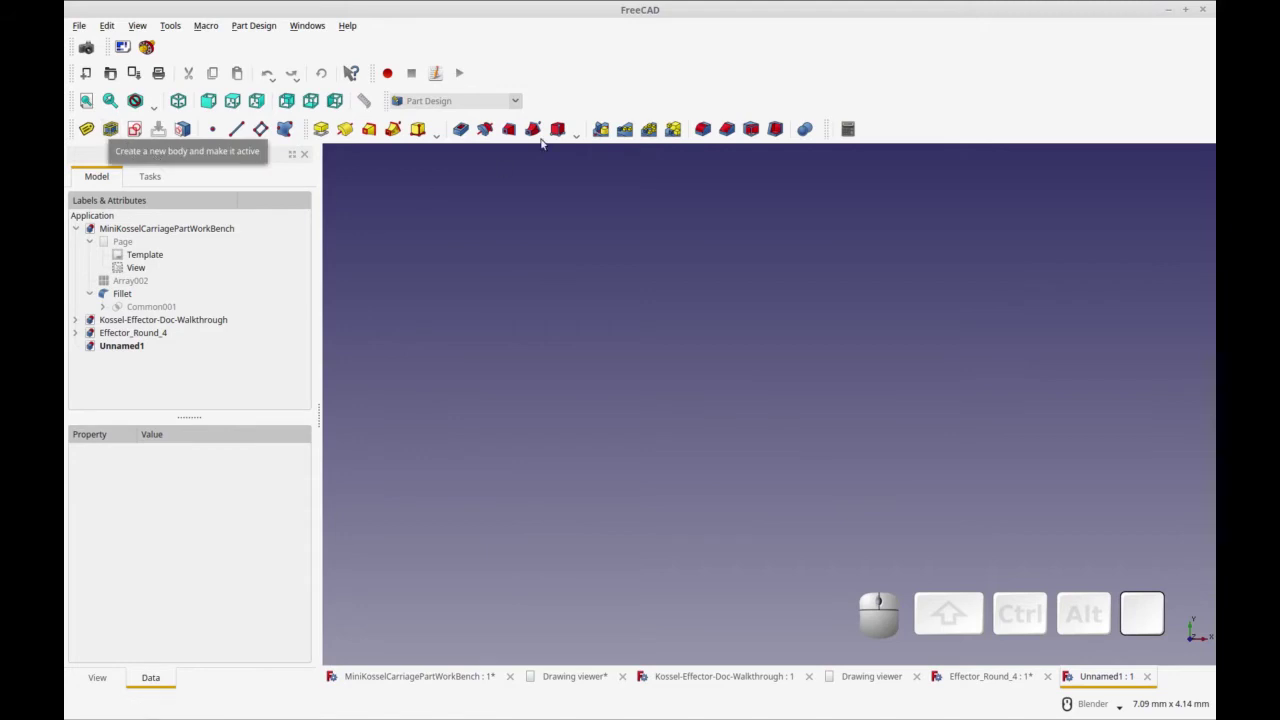
left_click(518, 104)
left_click(477, 303)
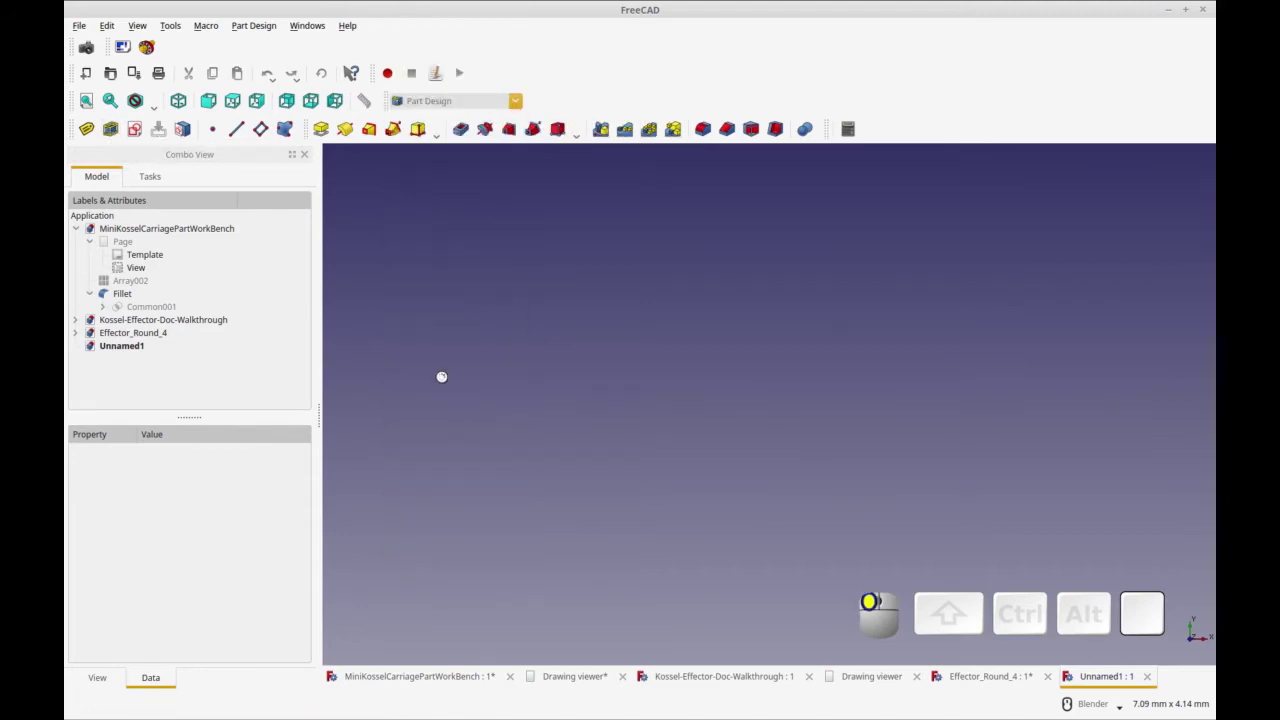
left_click(137, 335)
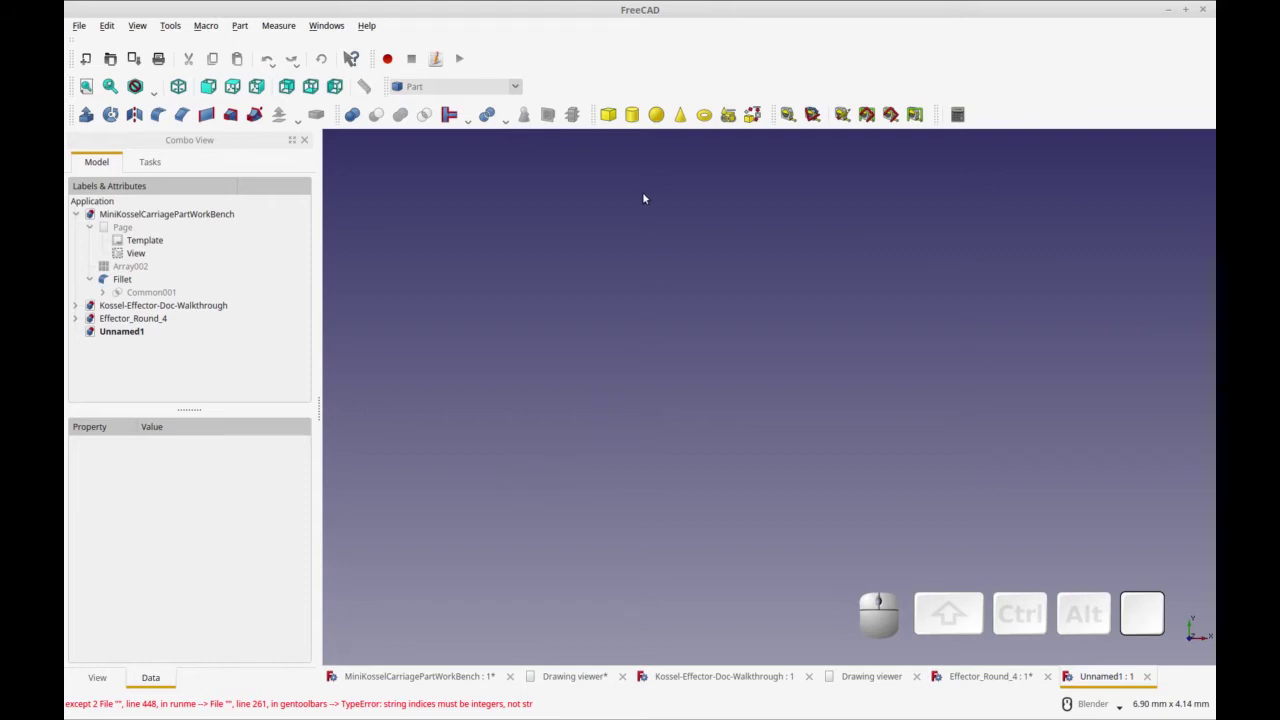
Create a prism primitive with 6 polygon sides, a 31.5 mm circumradius and 8 mm height
left_click(729, 115)
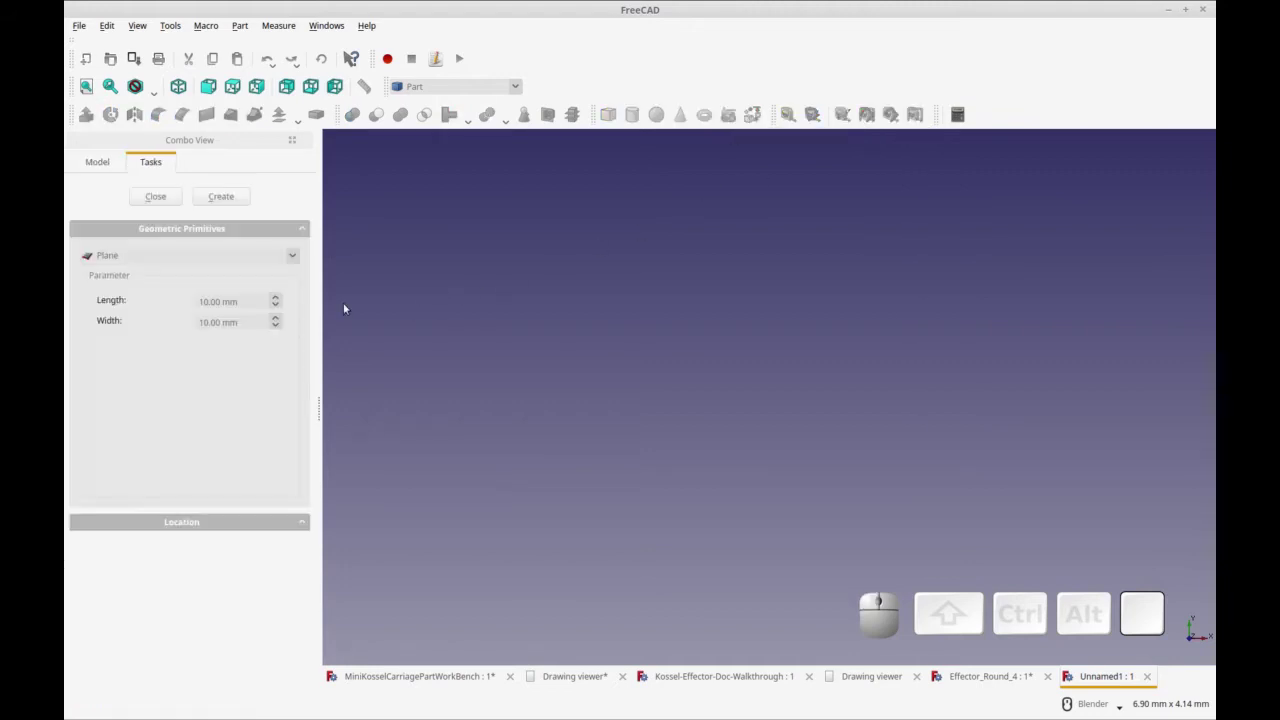
left_click(295, 256)
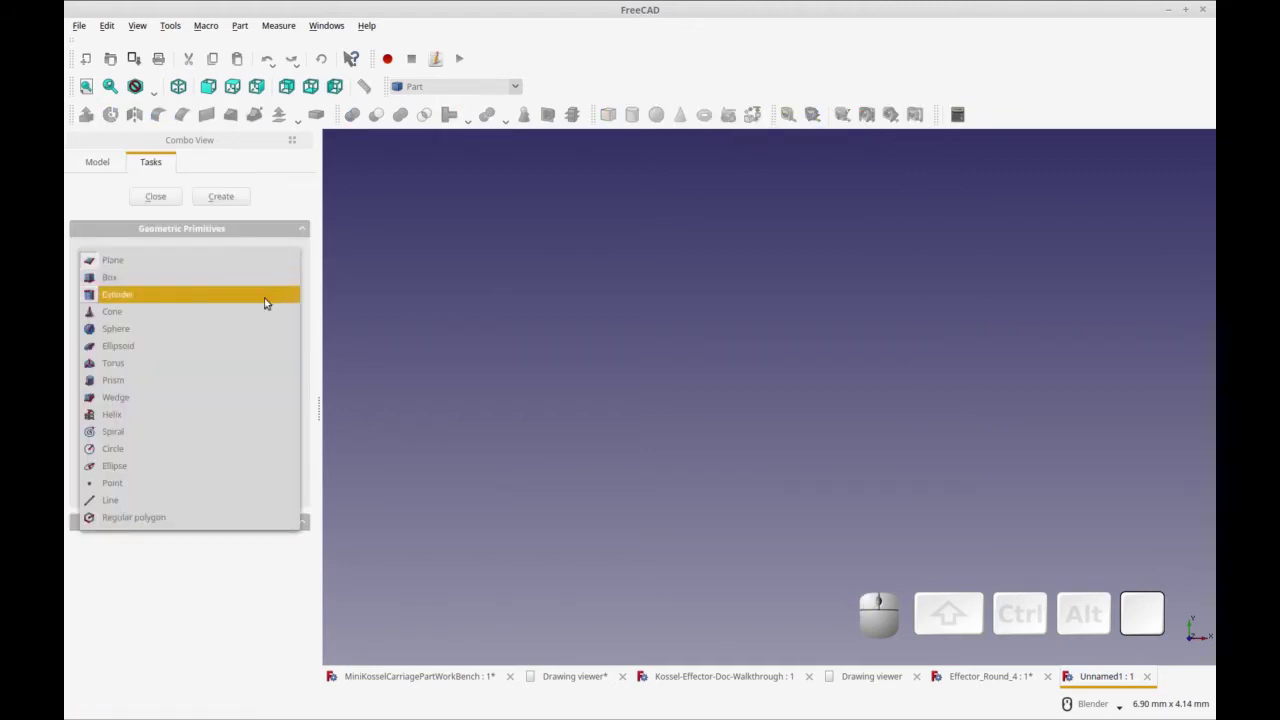
left_click(231, 384)
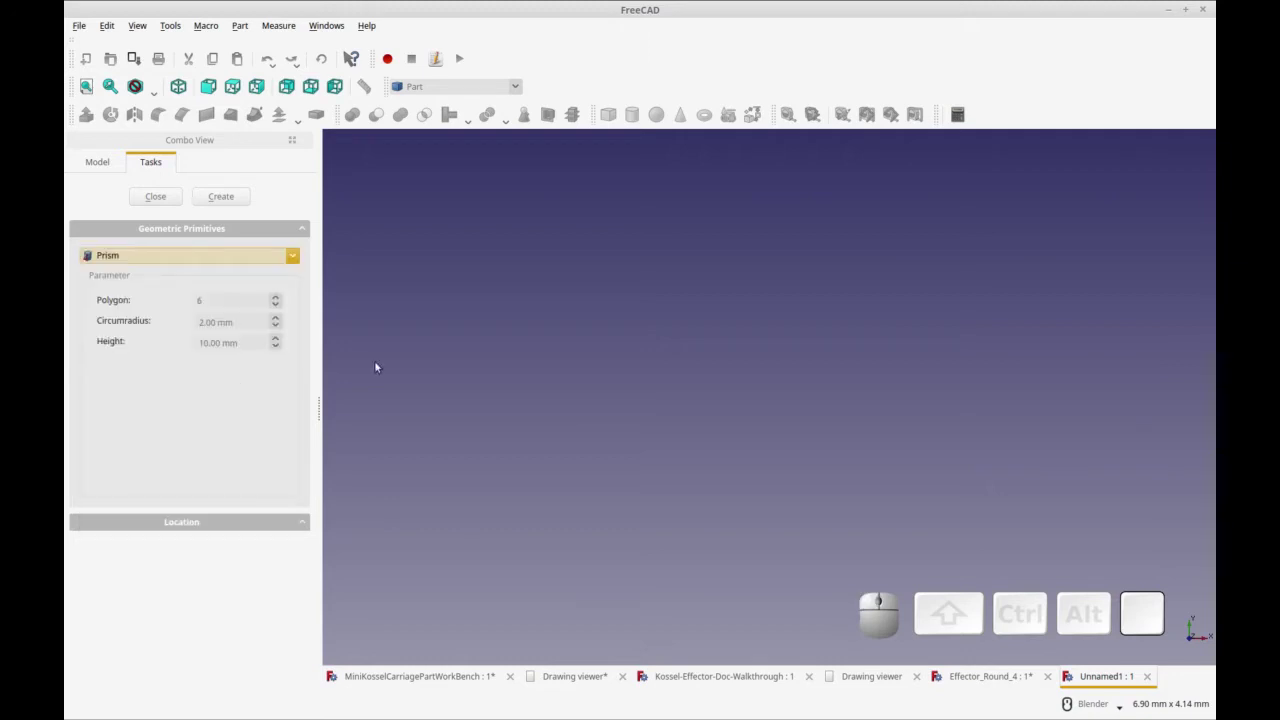
left_click(253, 300)
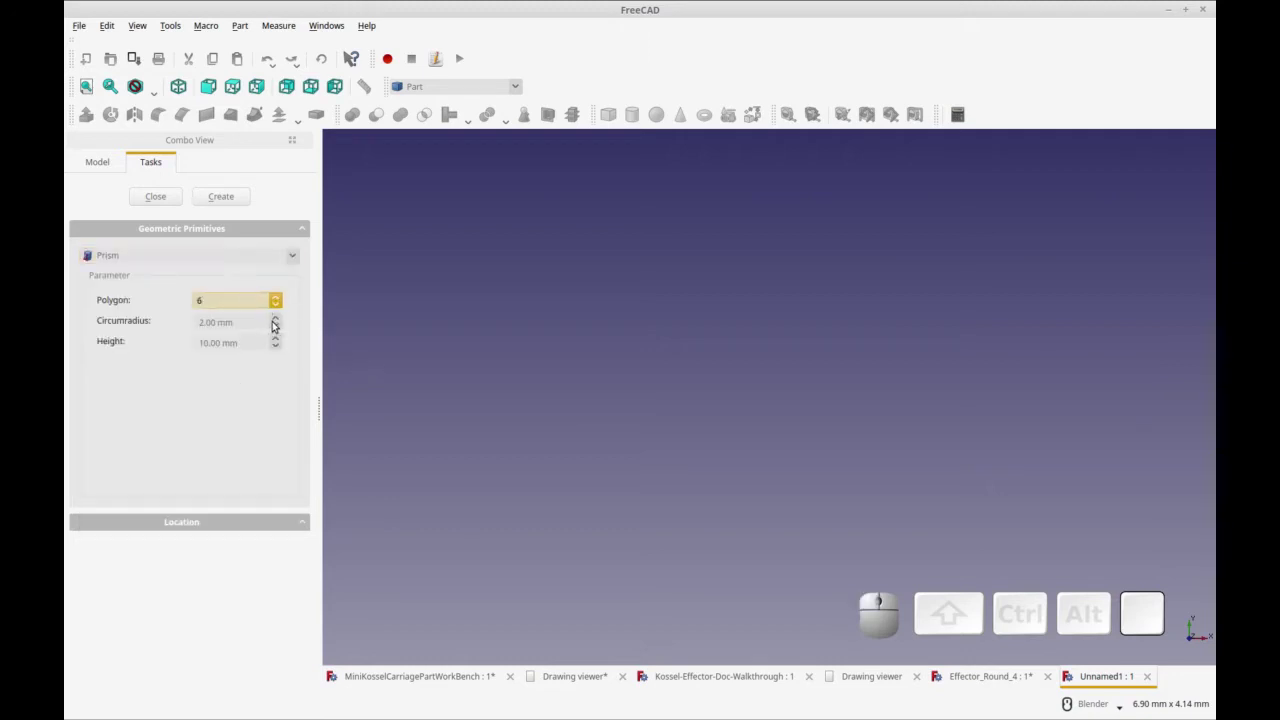
left_click(244, 323)
key("BackSpace")
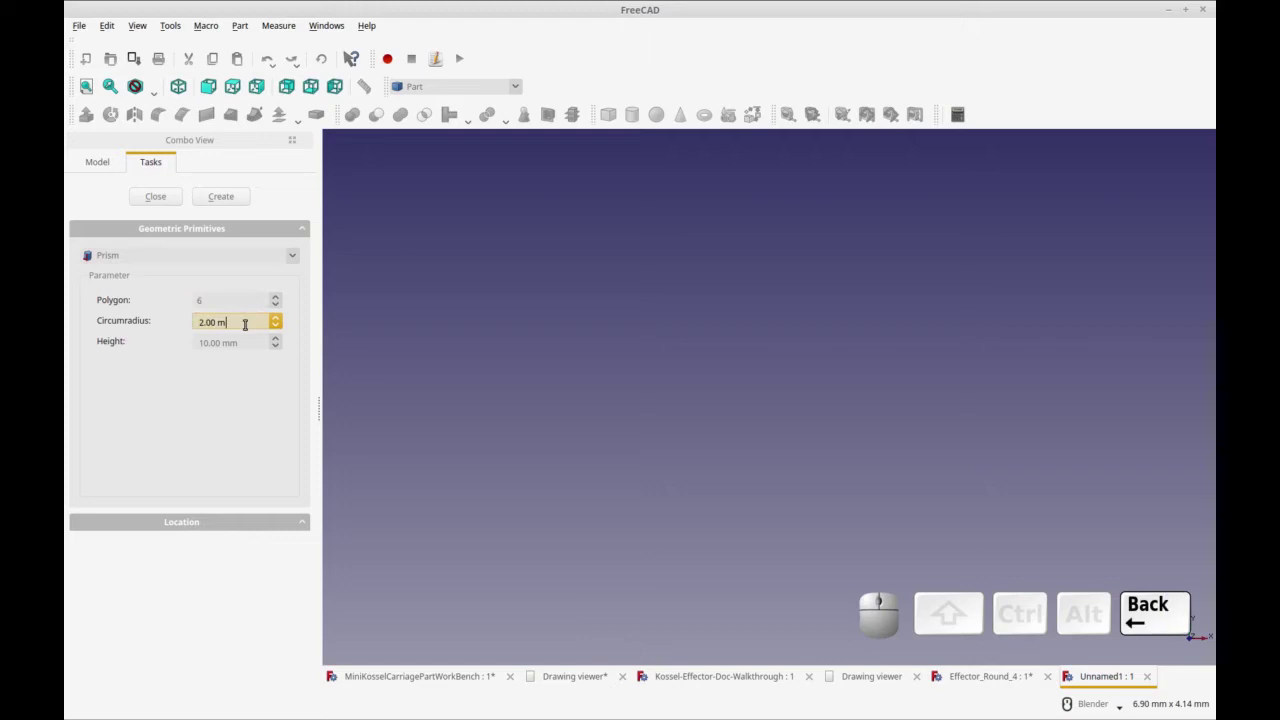
type("31.5")
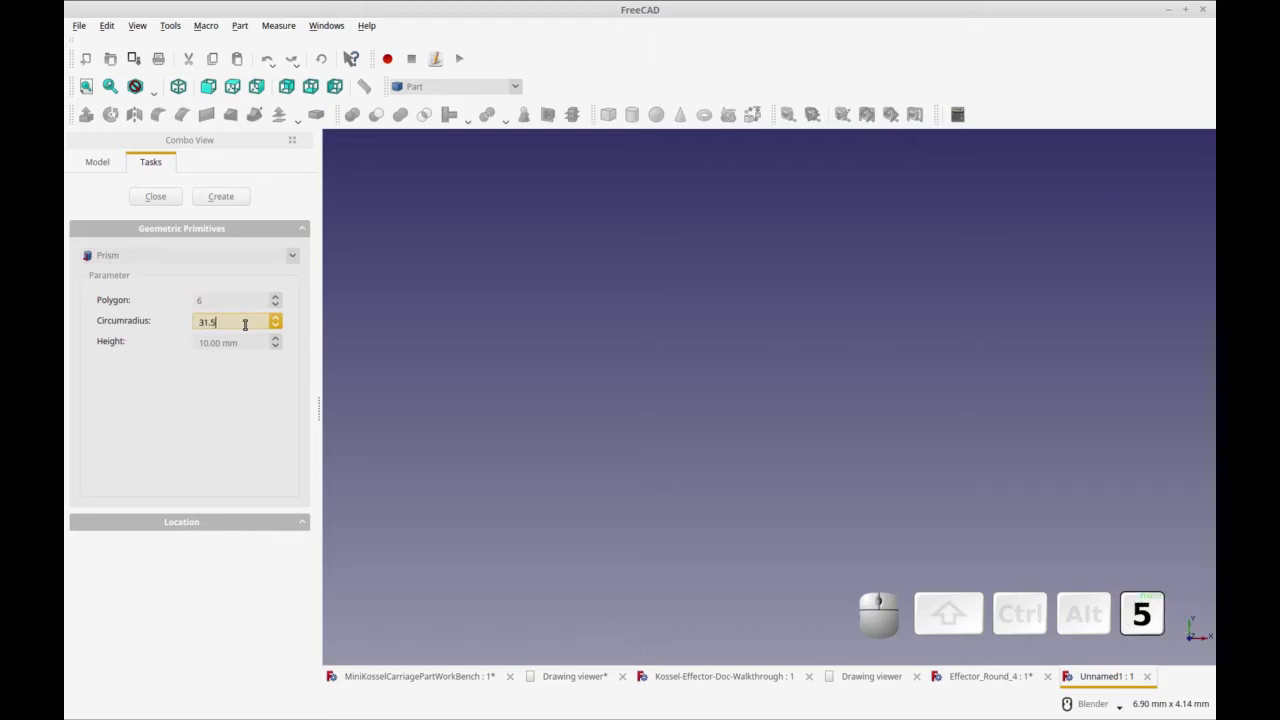
left_click(272, 343)
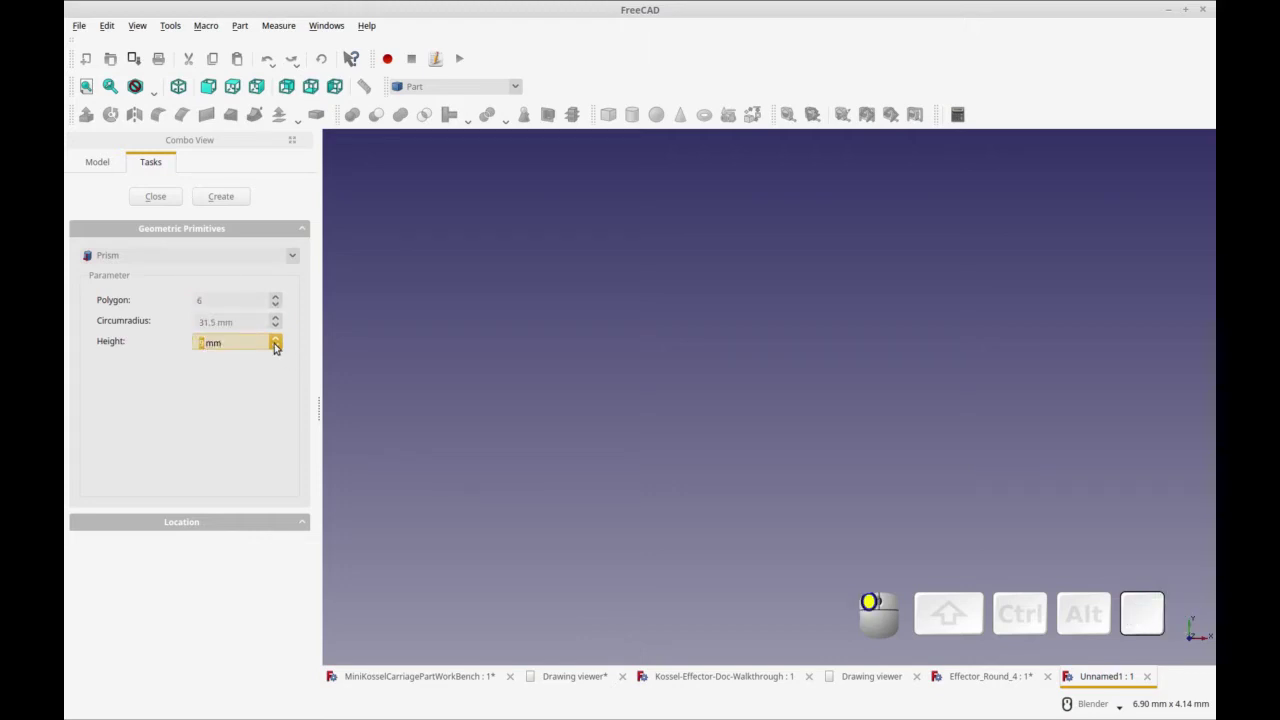
left_click(221, 196)
middle_click_drag(634, 534, 586, 274)
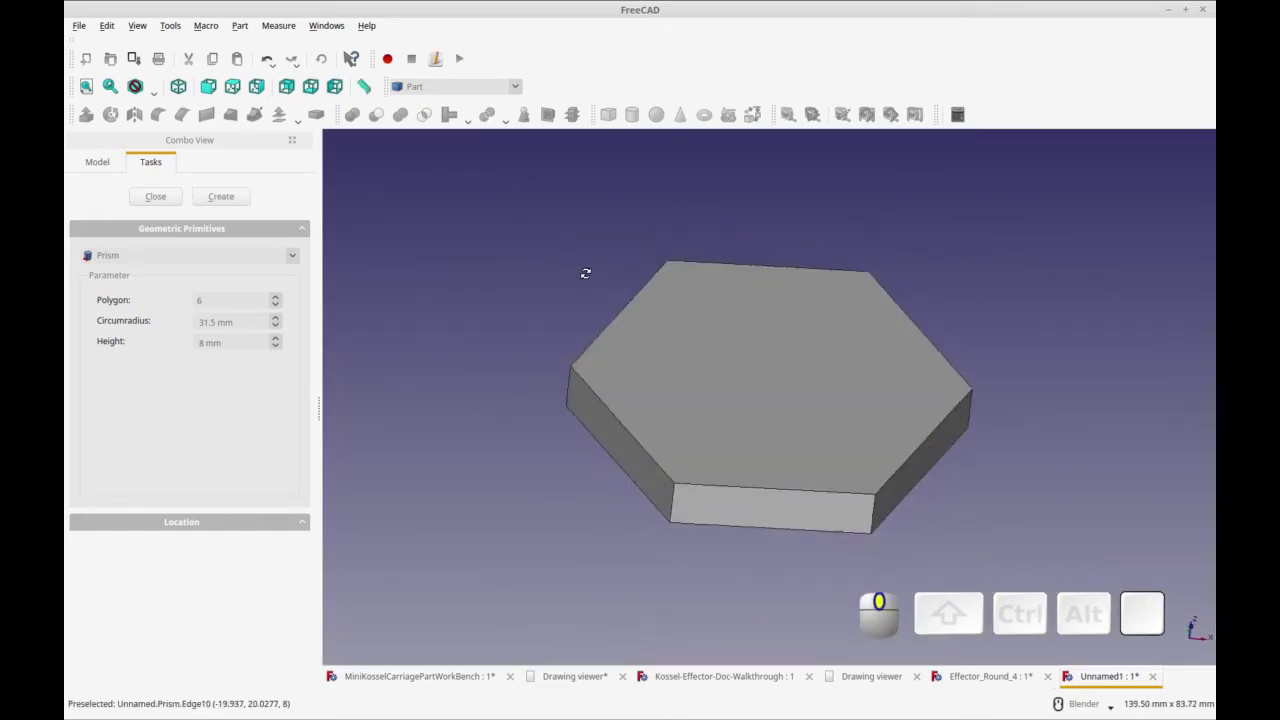
left_click(97, 163)
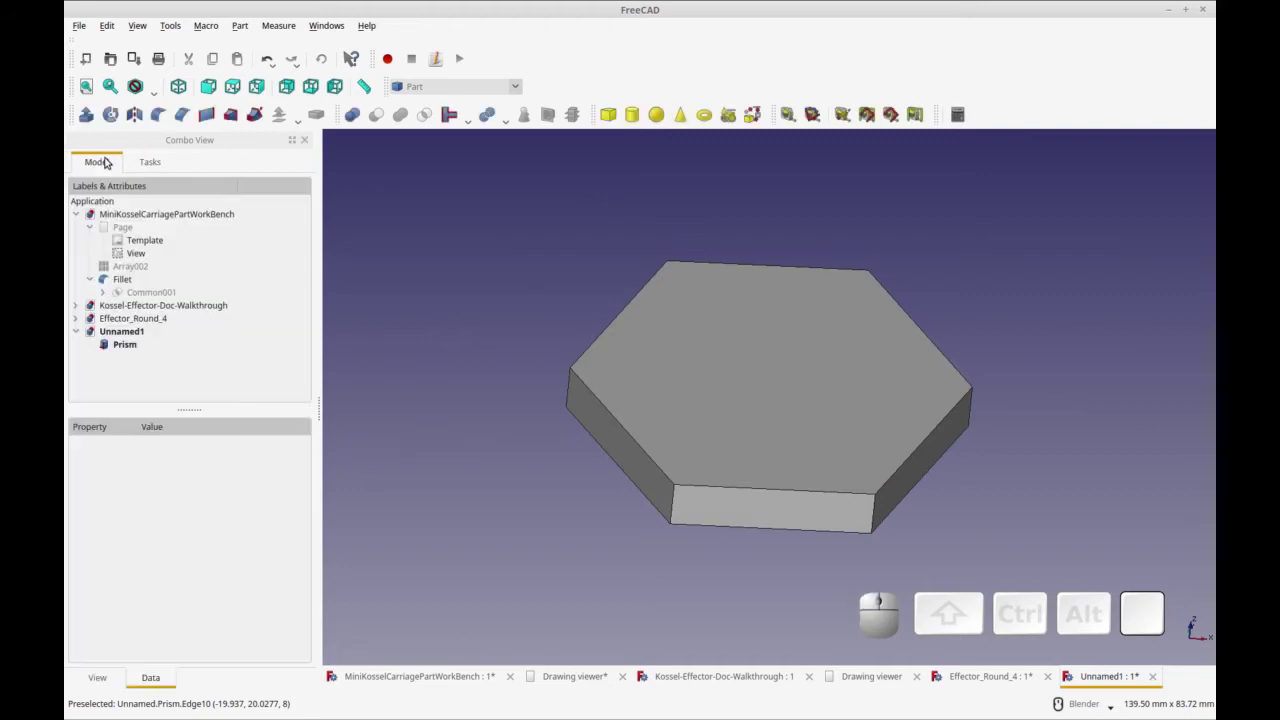
Compare the hexagonal prism with the bodies in the MiniKosselCarriagePartWorkBench document and examine it from the front and top
middle_click_drag(410, 342, 416, 348)
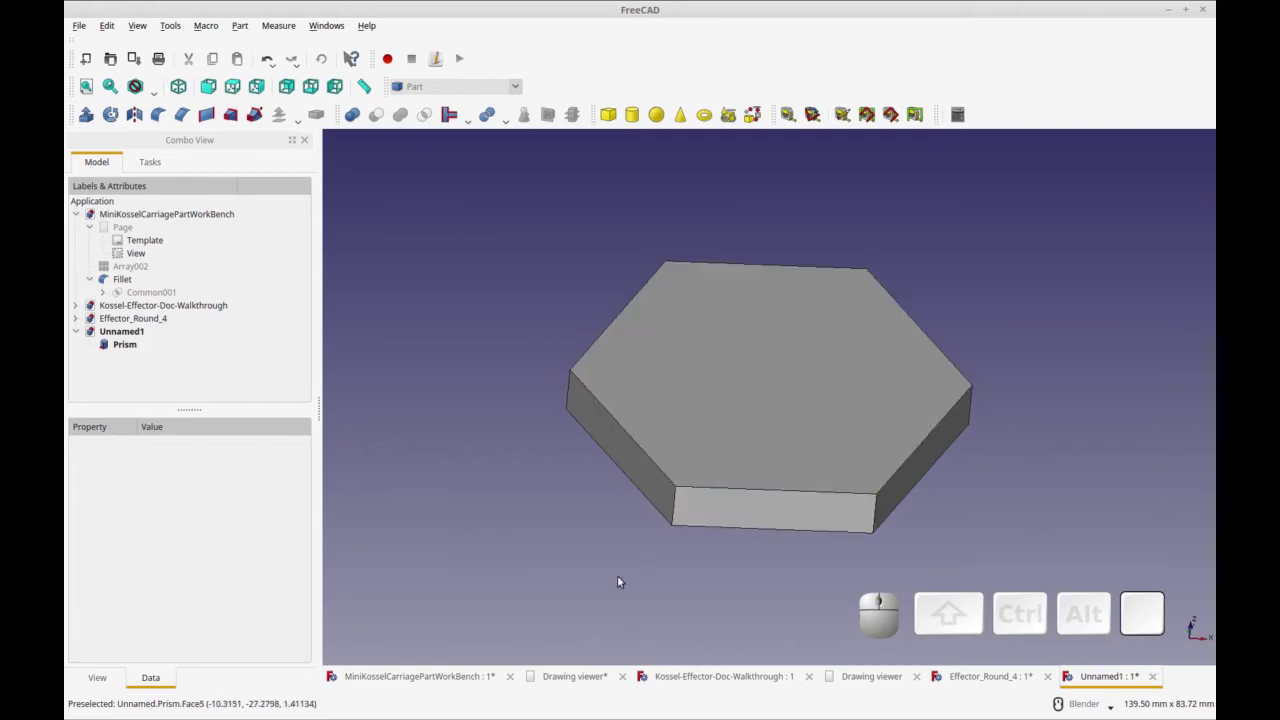
middle_click_drag(585, 545, 595, 549)
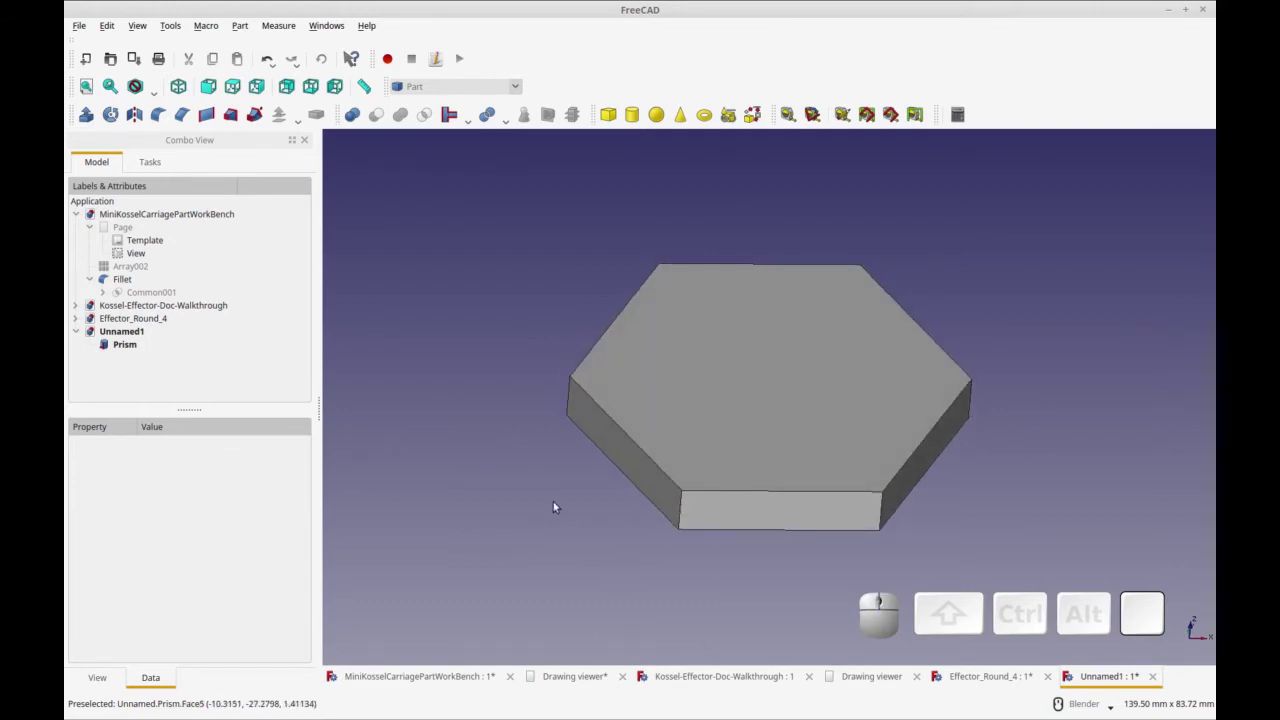
key("ctrl+r")
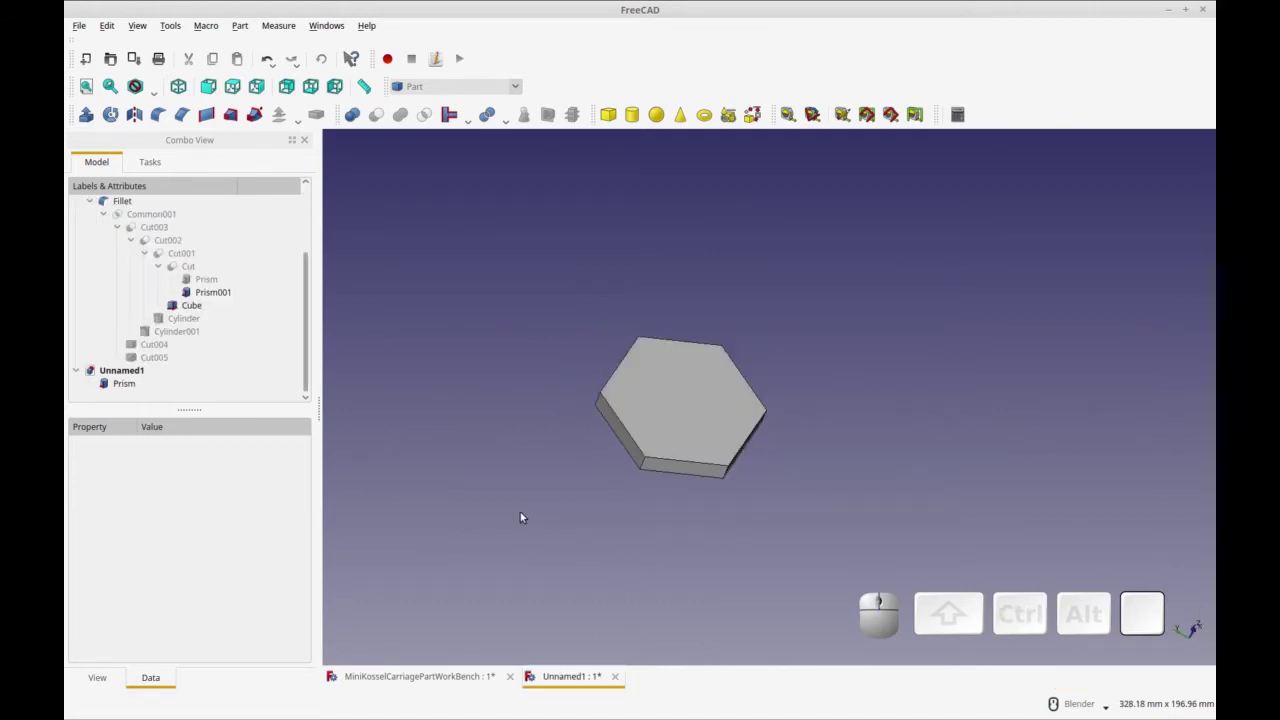
left_click_drag(306, 337, 300, 270)
left_click(440, 677)
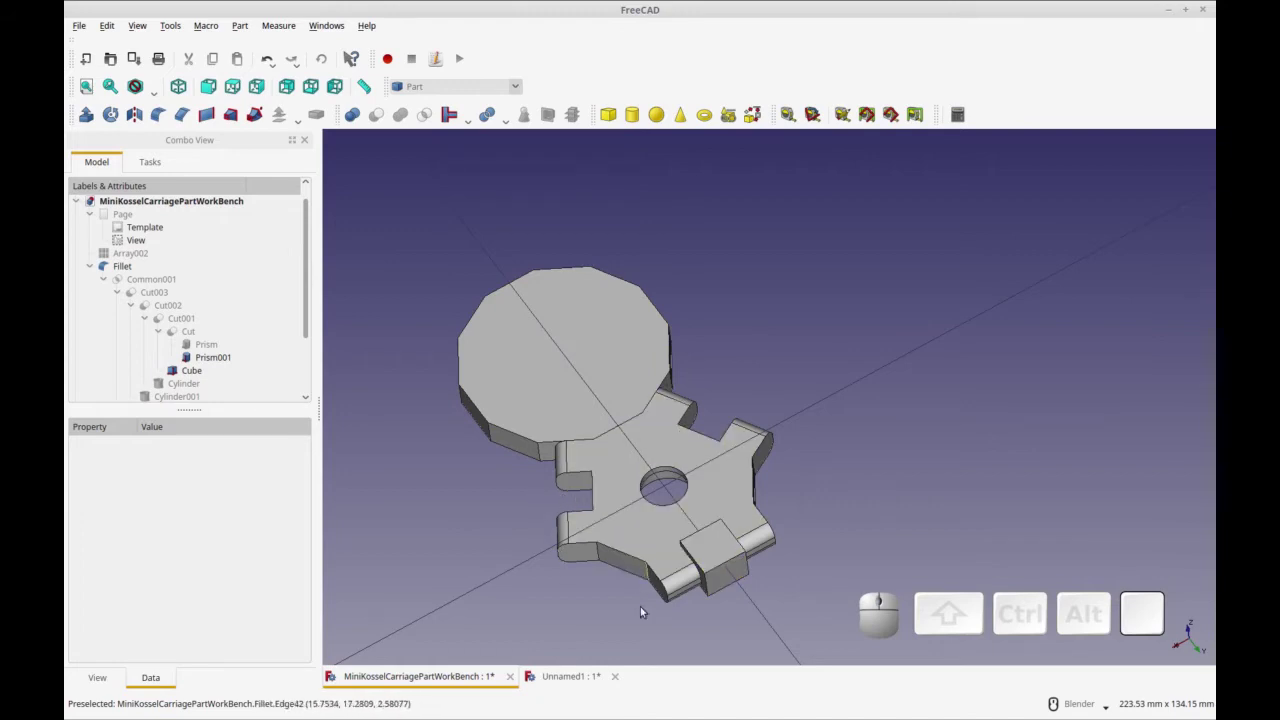
left_click(567, 678)
middle_click_drag(710, 538, 656, 563, "shift")
middle_click_drag(766, 534, 683, 437)
key("1")
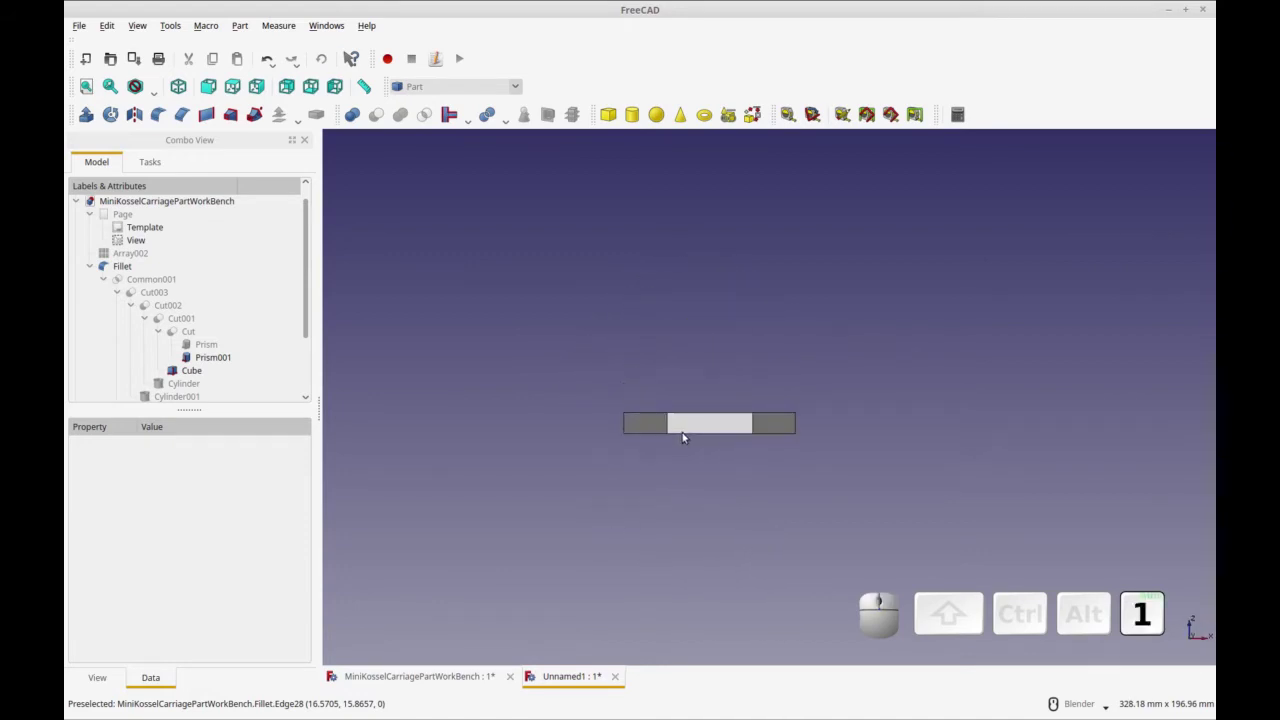
key("2")
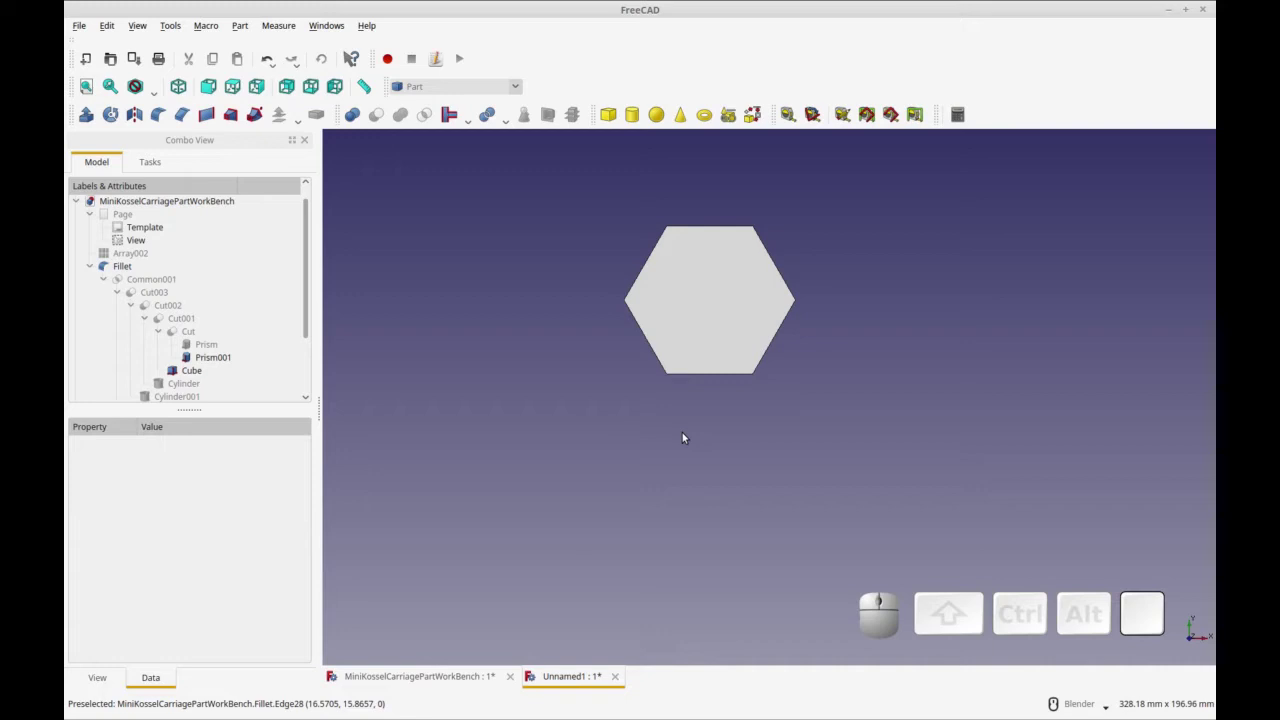
scroll(671, 413, "up", 2, "shift")
middle_click_drag(741, 450, 714, 596, "shift")
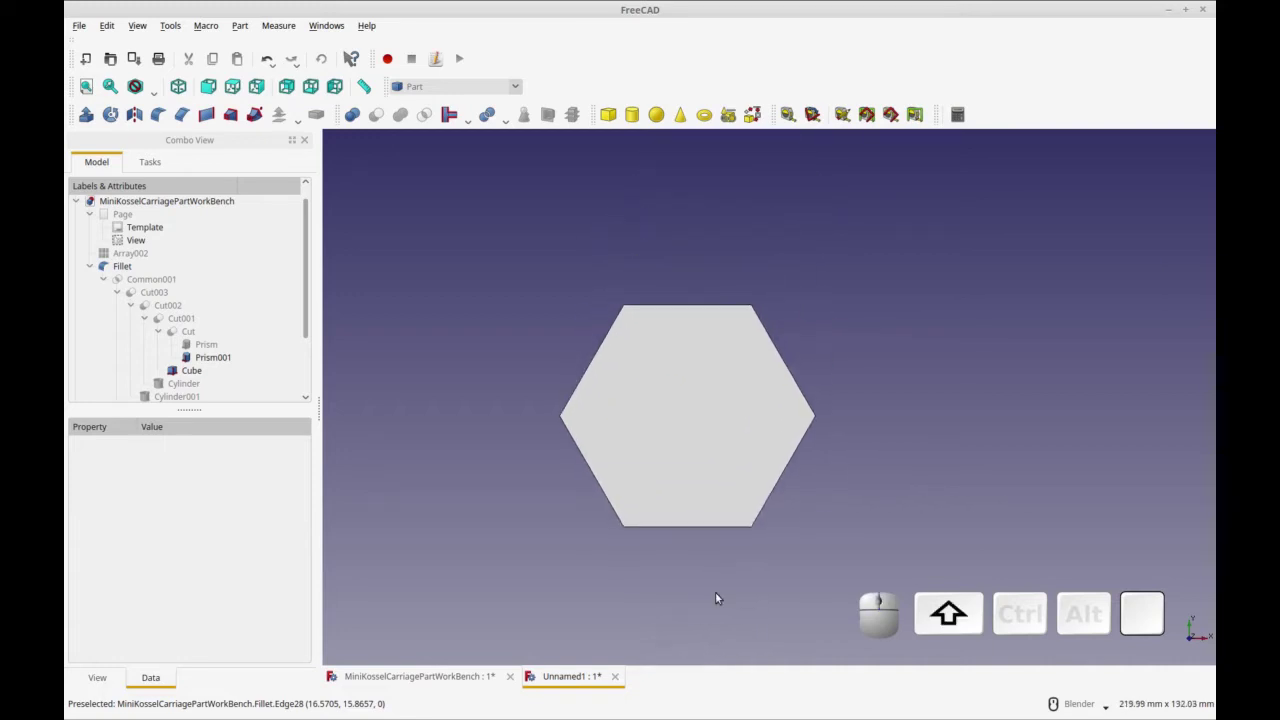
Select the hexagonal prism in the Unnamed1 document and add a default cube primitive there
left_click_drag(308, 315, 311, 411)
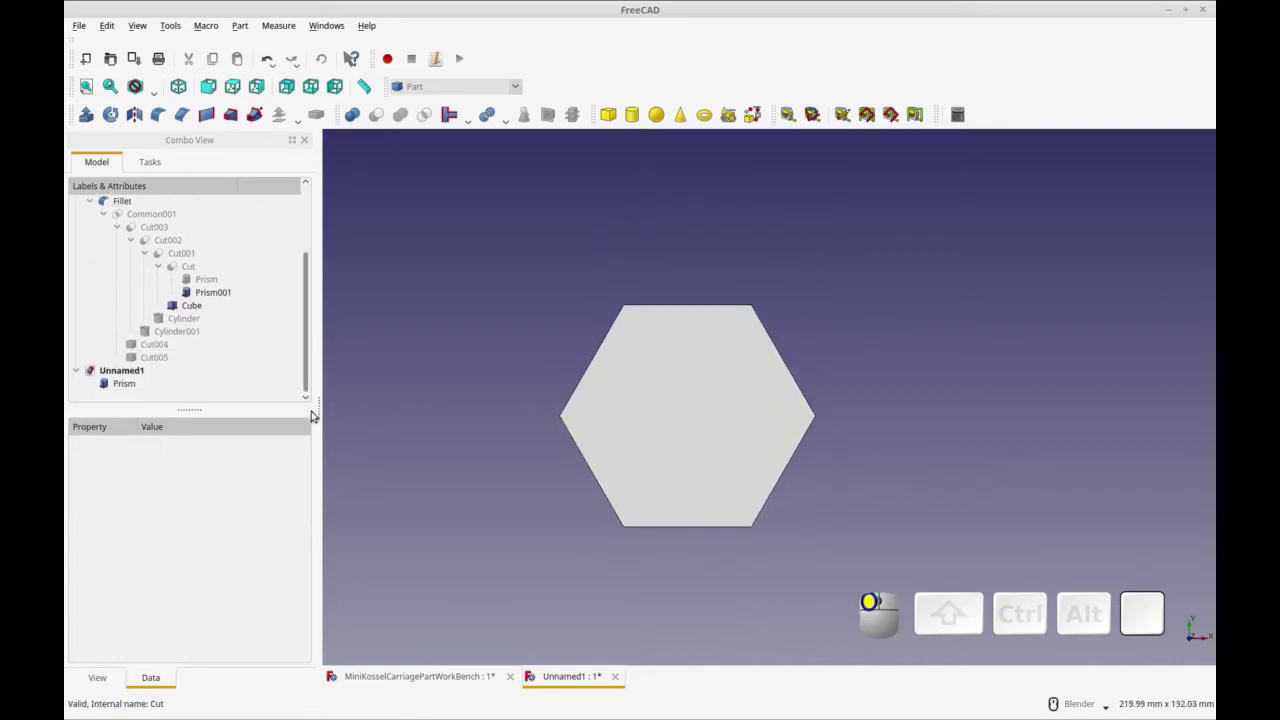
left_click(135, 384)
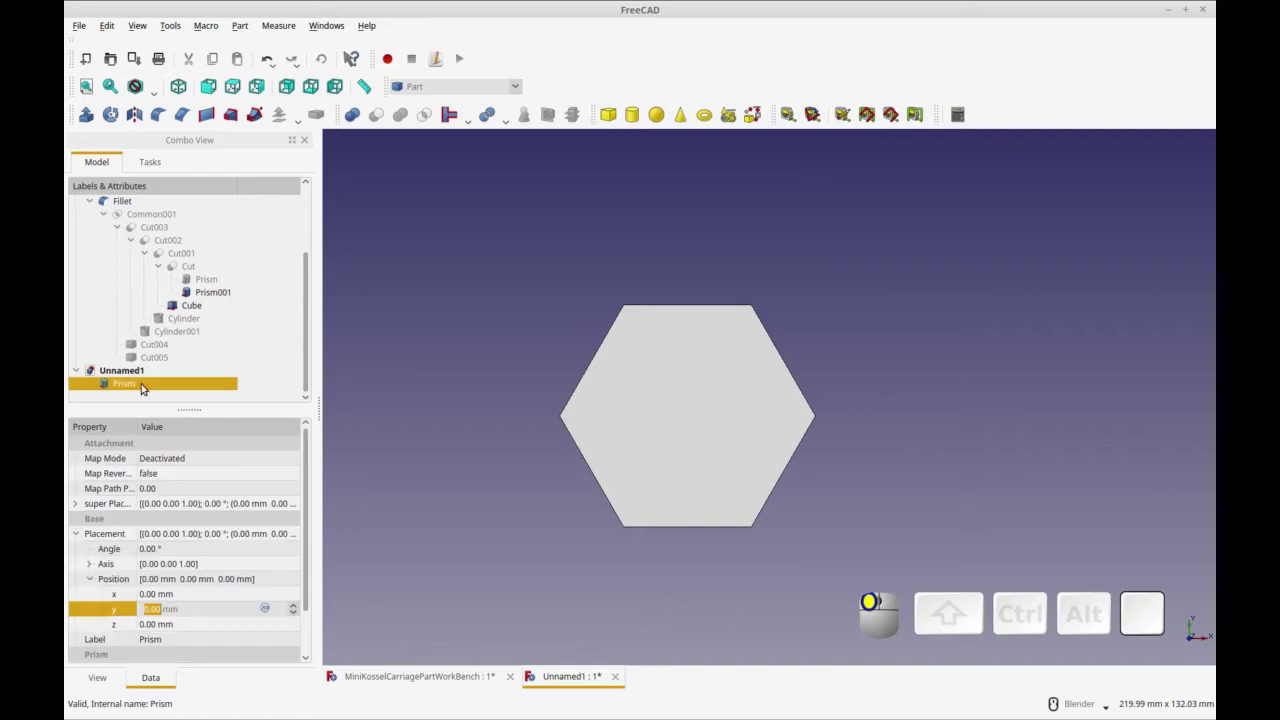
left_click(608, 114)
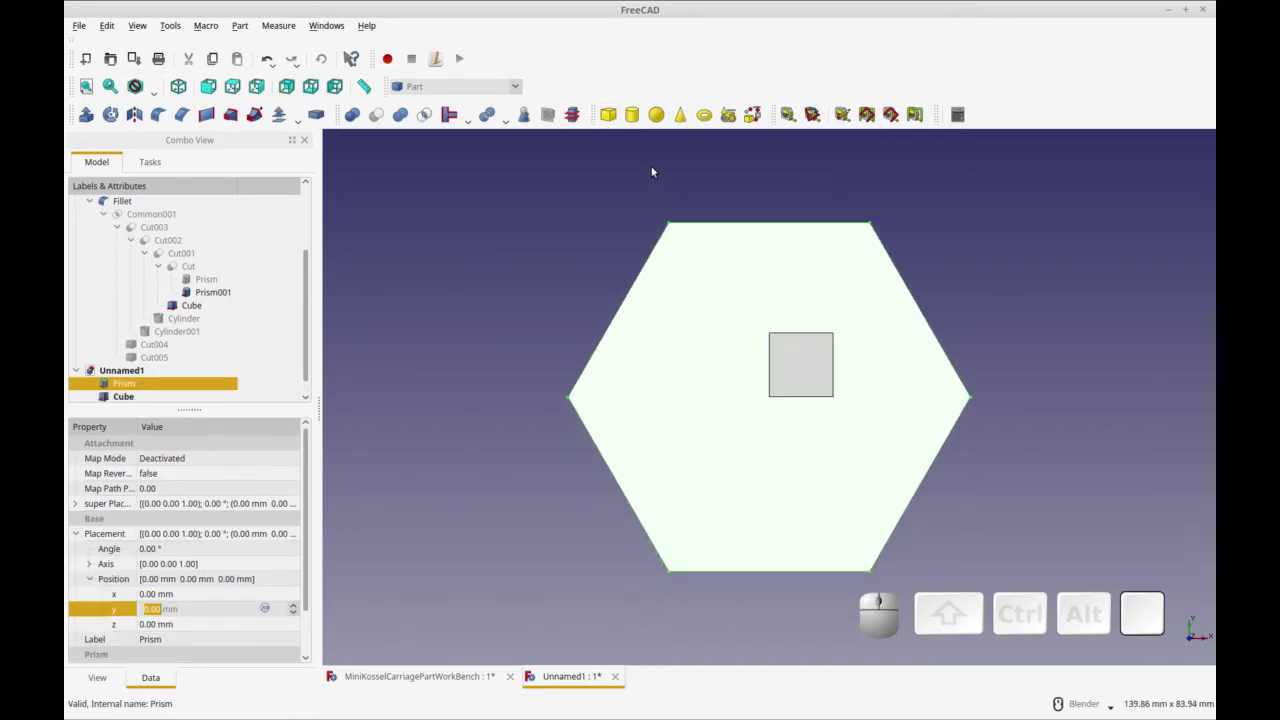
Start another prism primitive and set its polygon to 12 sides
left_click(729, 115)
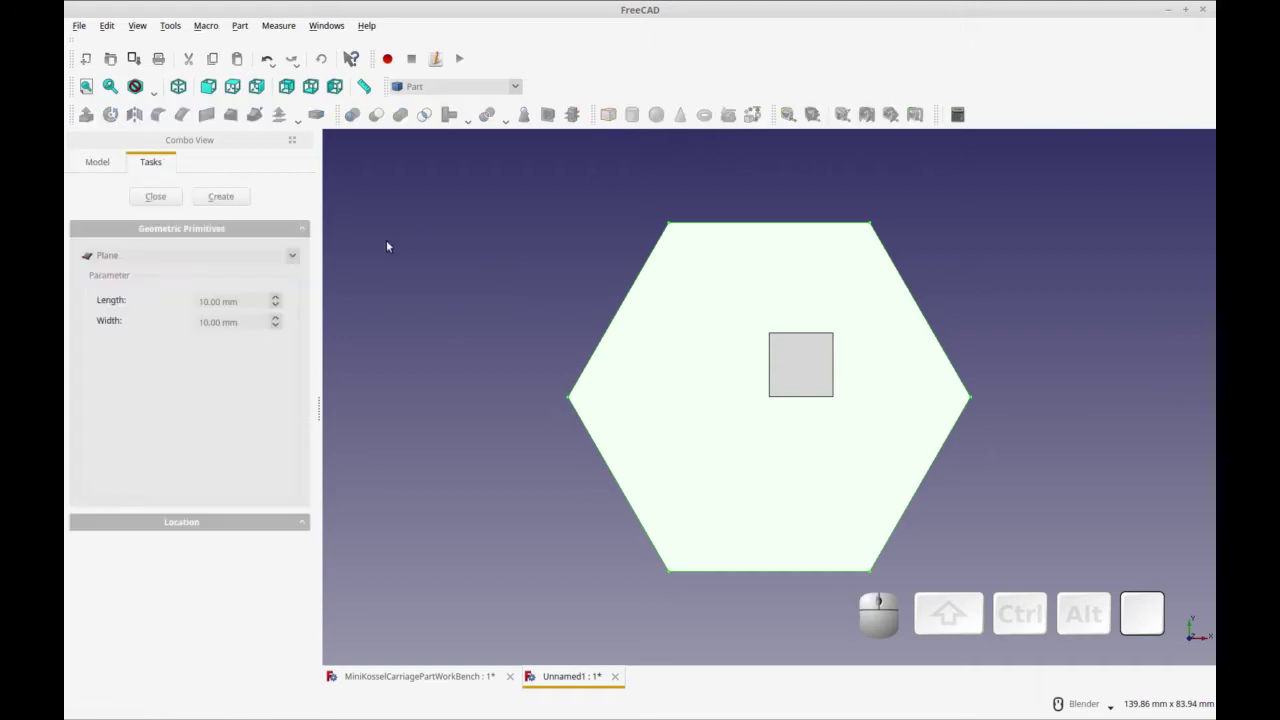
left_click(195, 256)
left_click(130, 381)
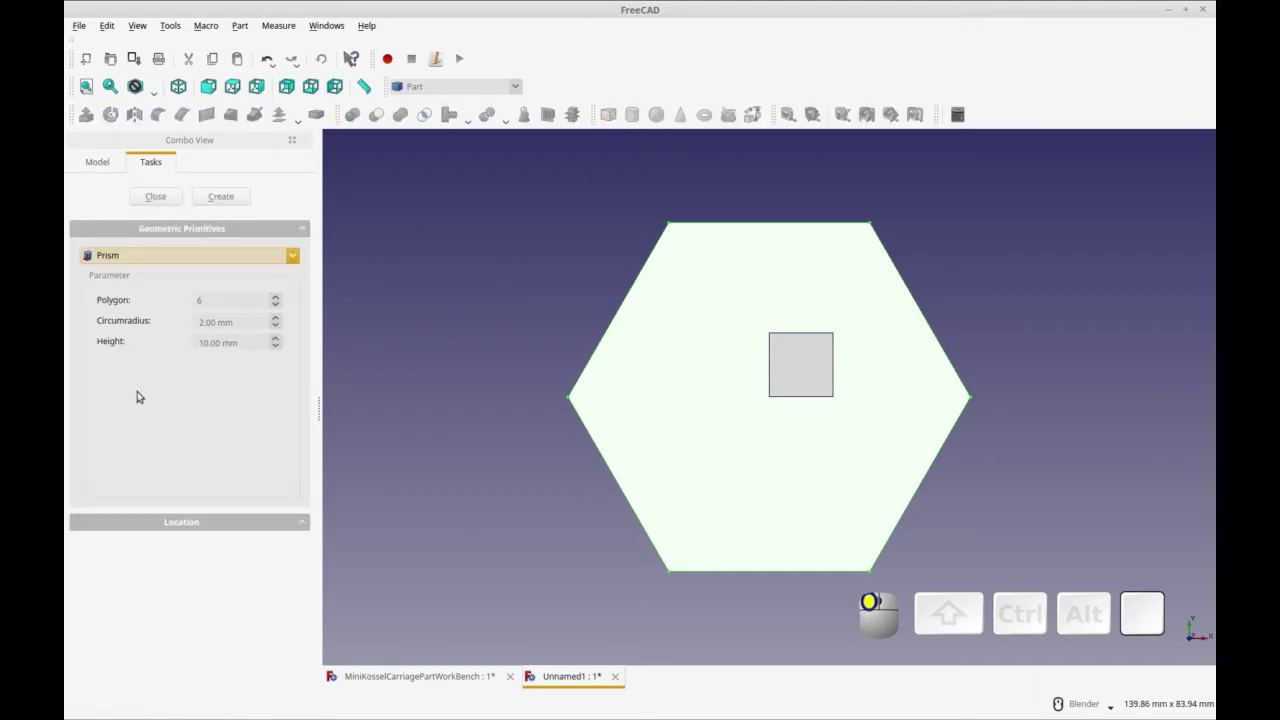
left_click(258, 302)
left_click_drag(240, 300, 171, 300)
type("12")
left_click(239, 322)
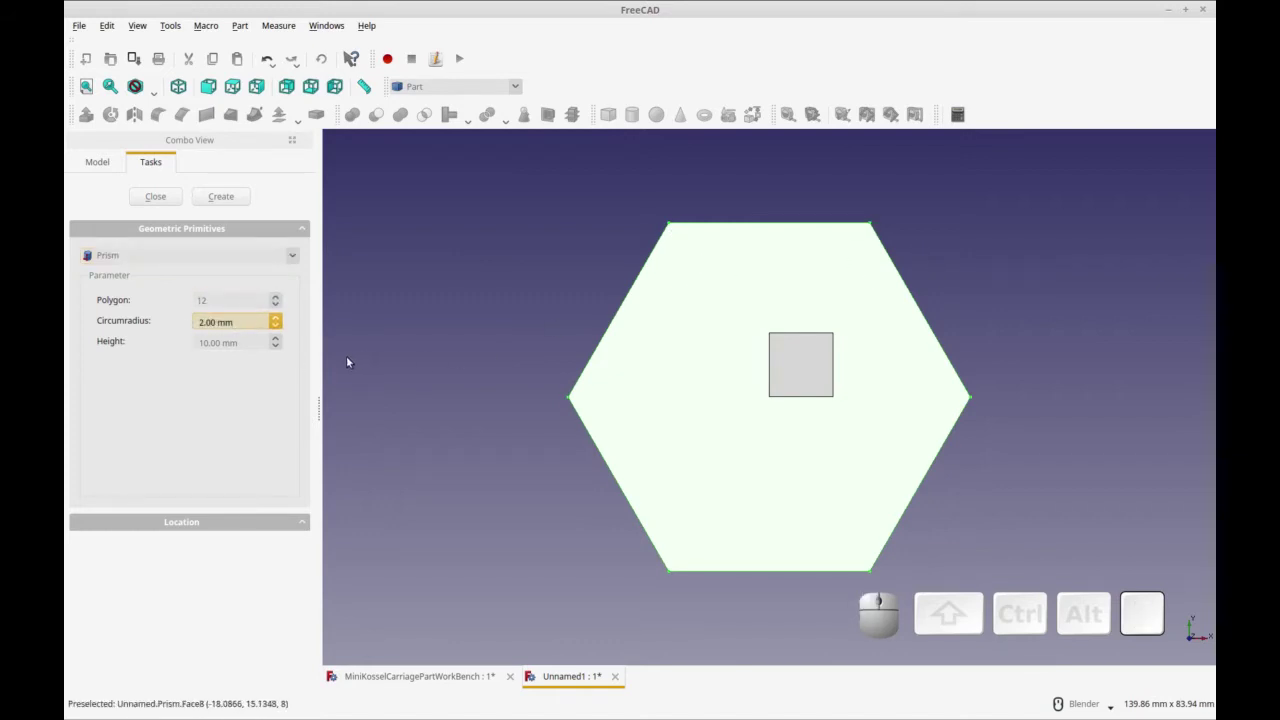
left_click_drag(253, 303, 176, 299)
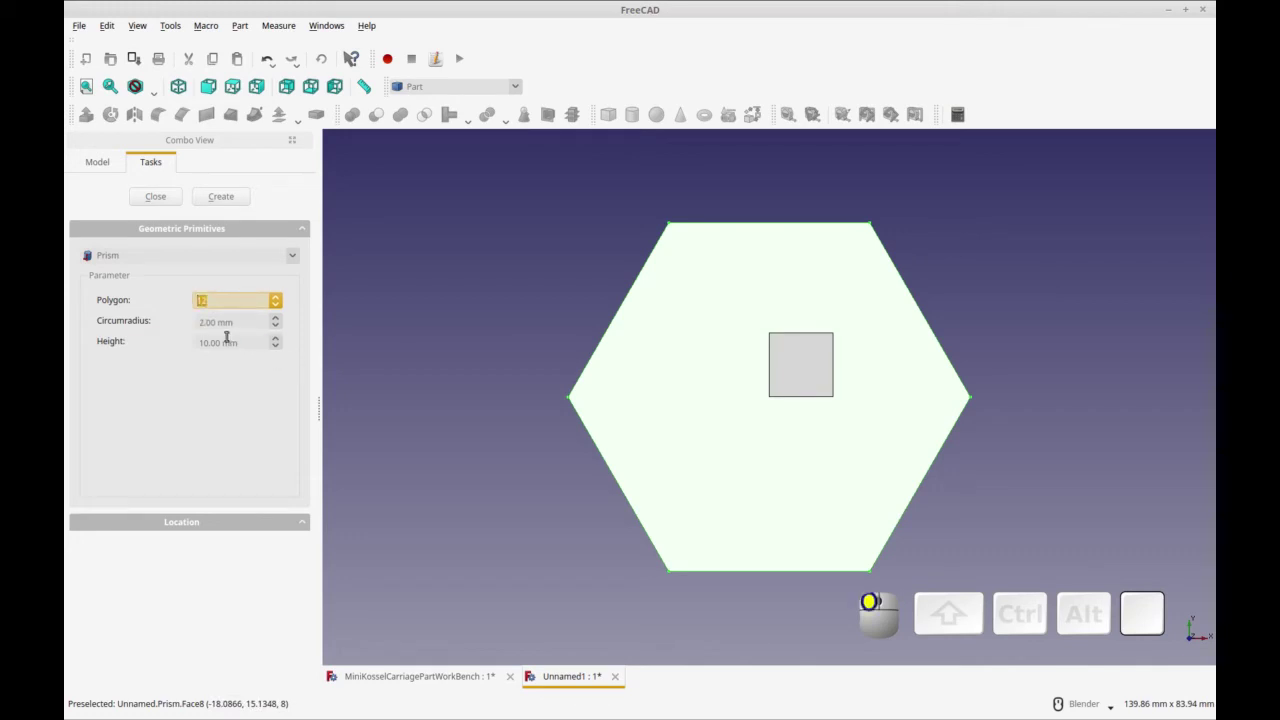
Set the 12-sided prism's circumradius to 27.40 mm and height to 8 mm, create it and close the primitives dialog
left_click(198, 322)
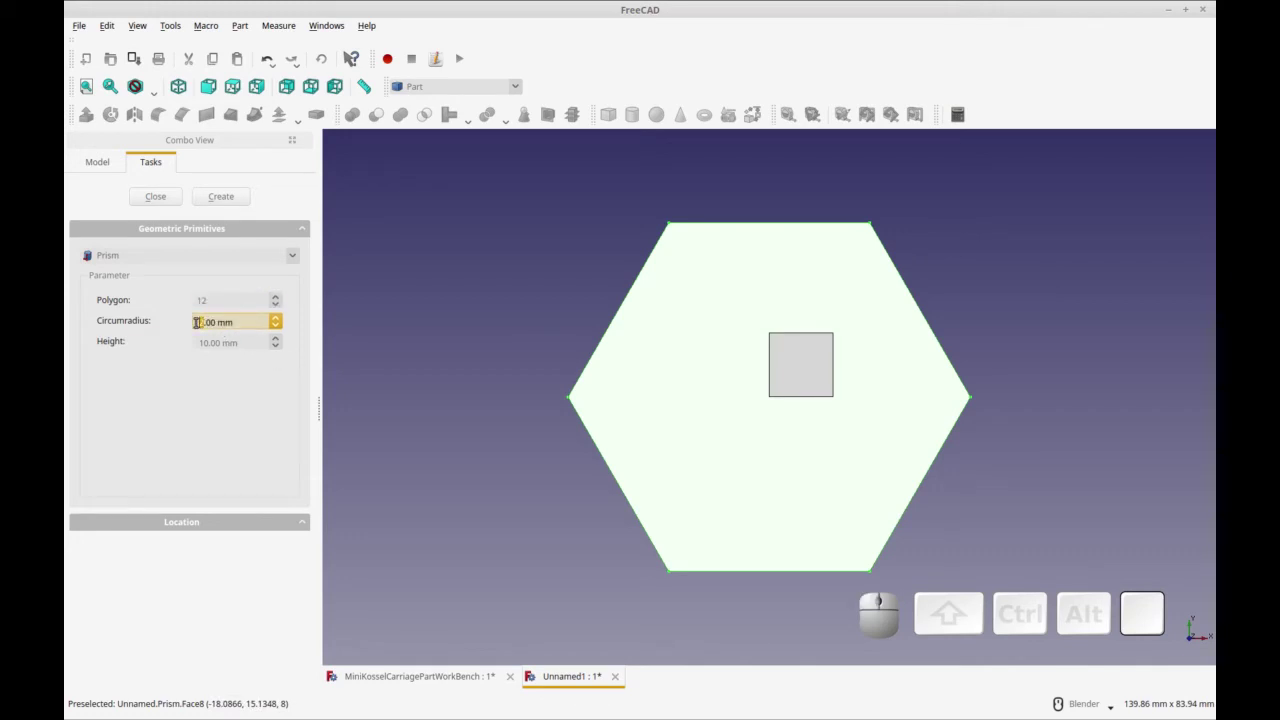
type("74")
key("BackSpace")
key("Delete")
type("4")
left_click(230, 343)
left_click(274, 347)
left_click(274, 347)
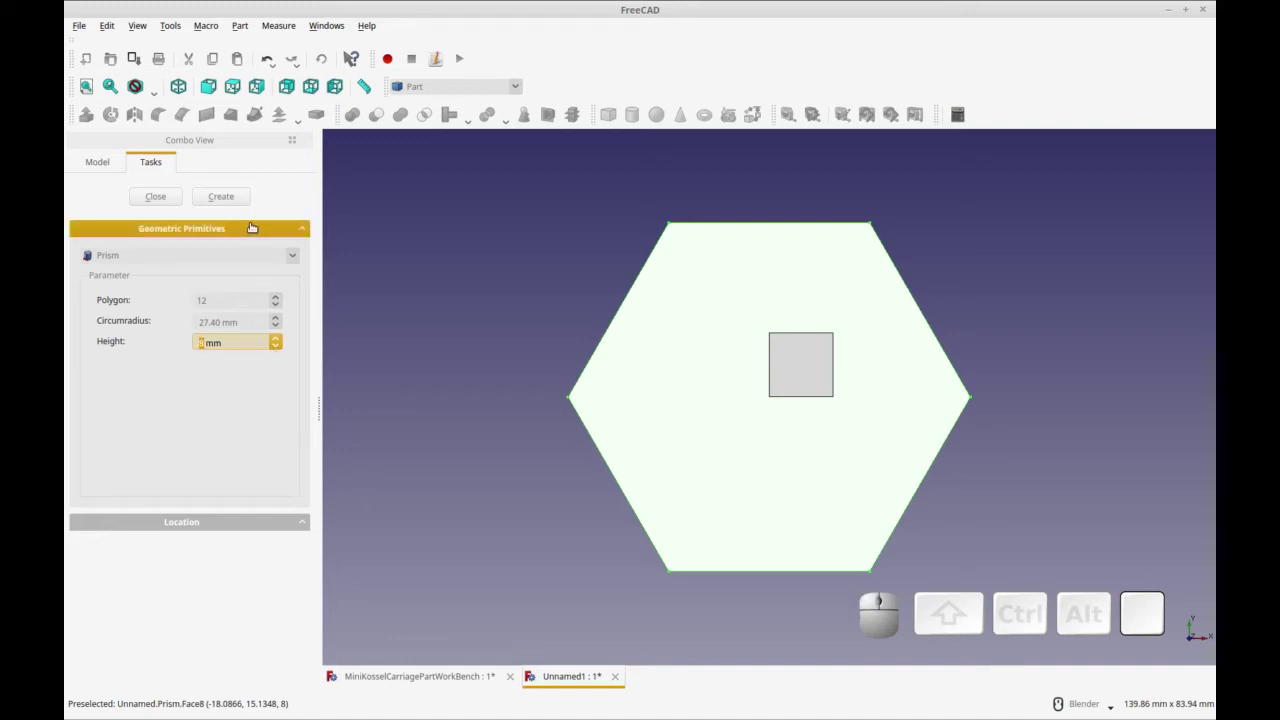
left_click(221, 196)
middle_click_drag(518, 452, 655, 292)
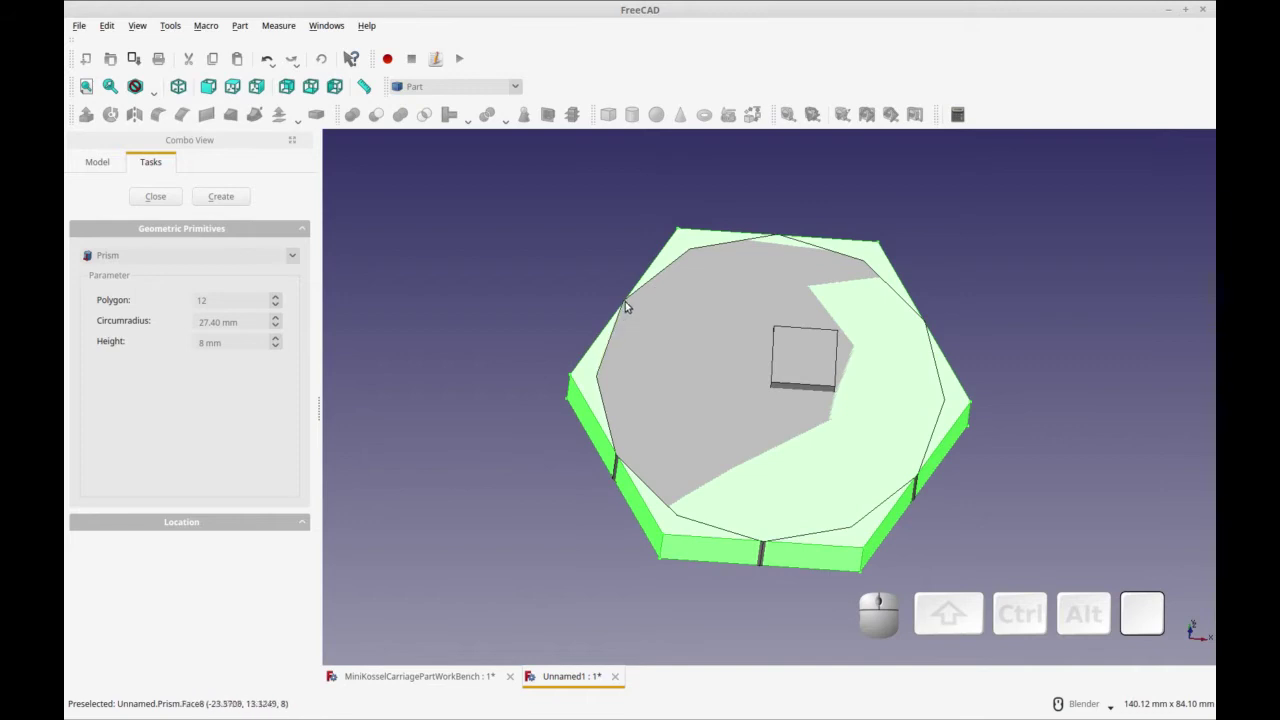
middle_click_drag(557, 334, 549, 348)
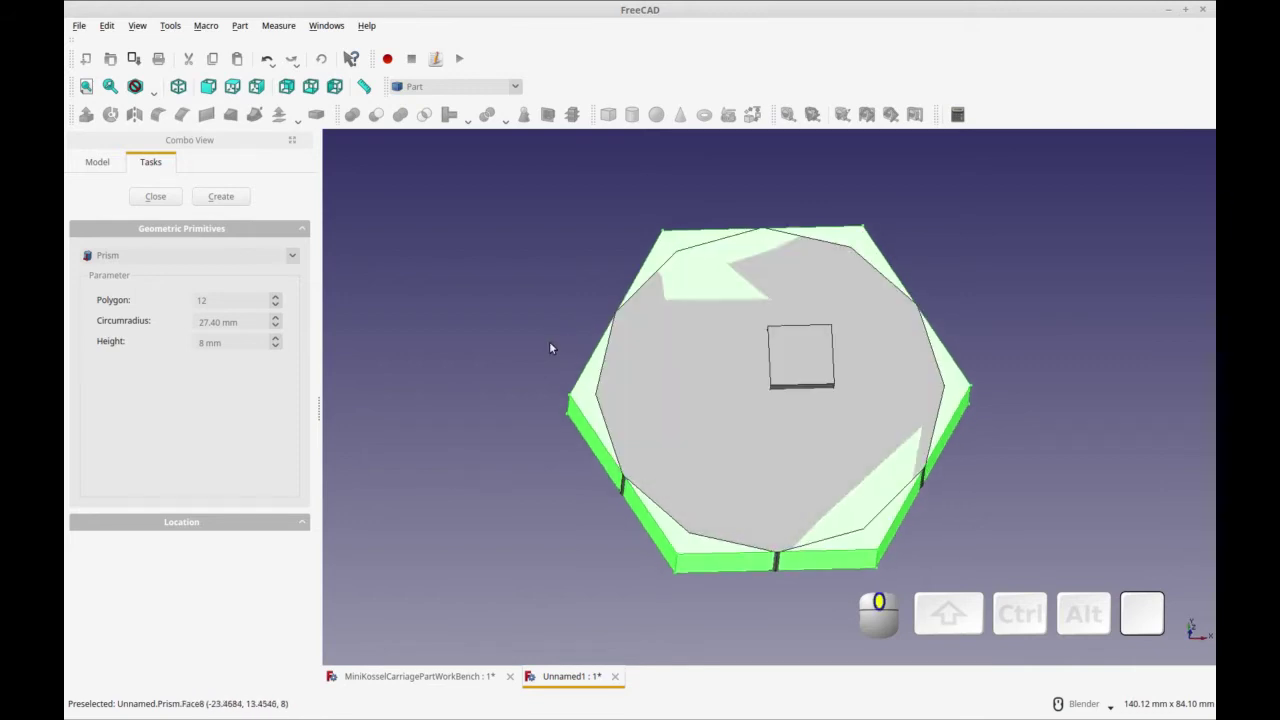
left_click(166, 203)
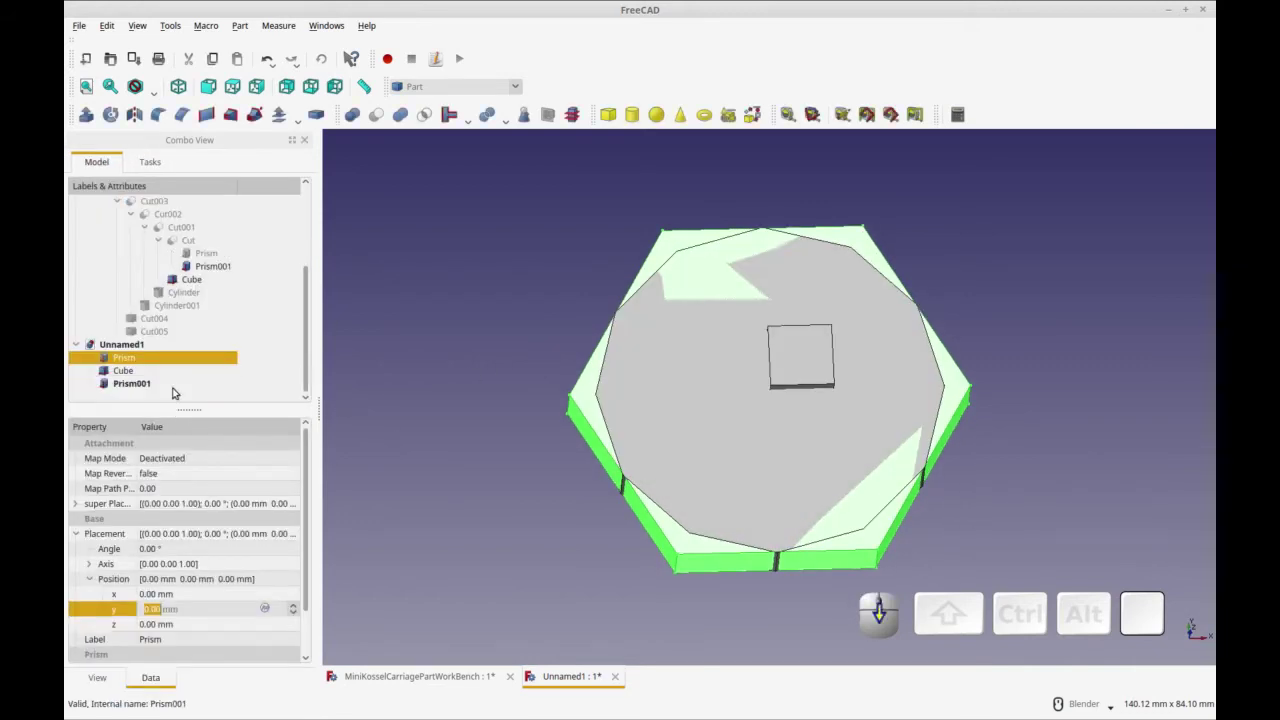
Set the length of Unnamed1's cube to 12 mm and its height to 8 mm
left_click(156, 377)
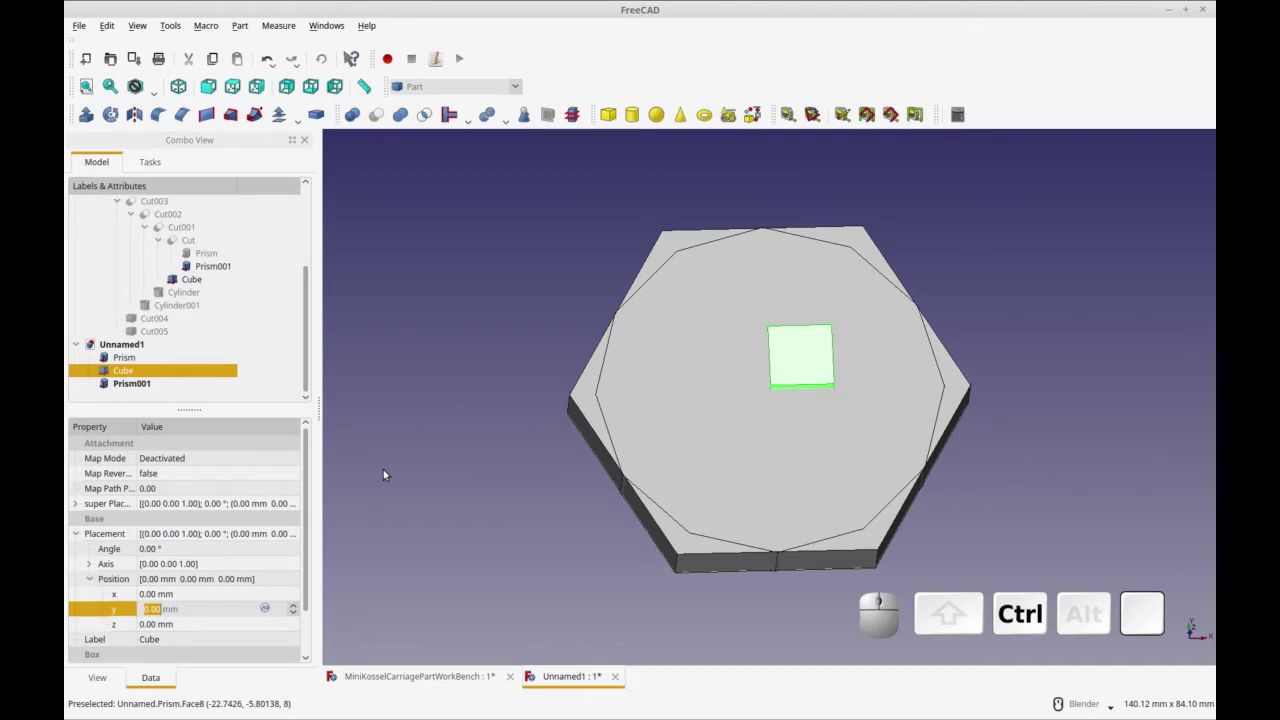
key("ctrl+r")
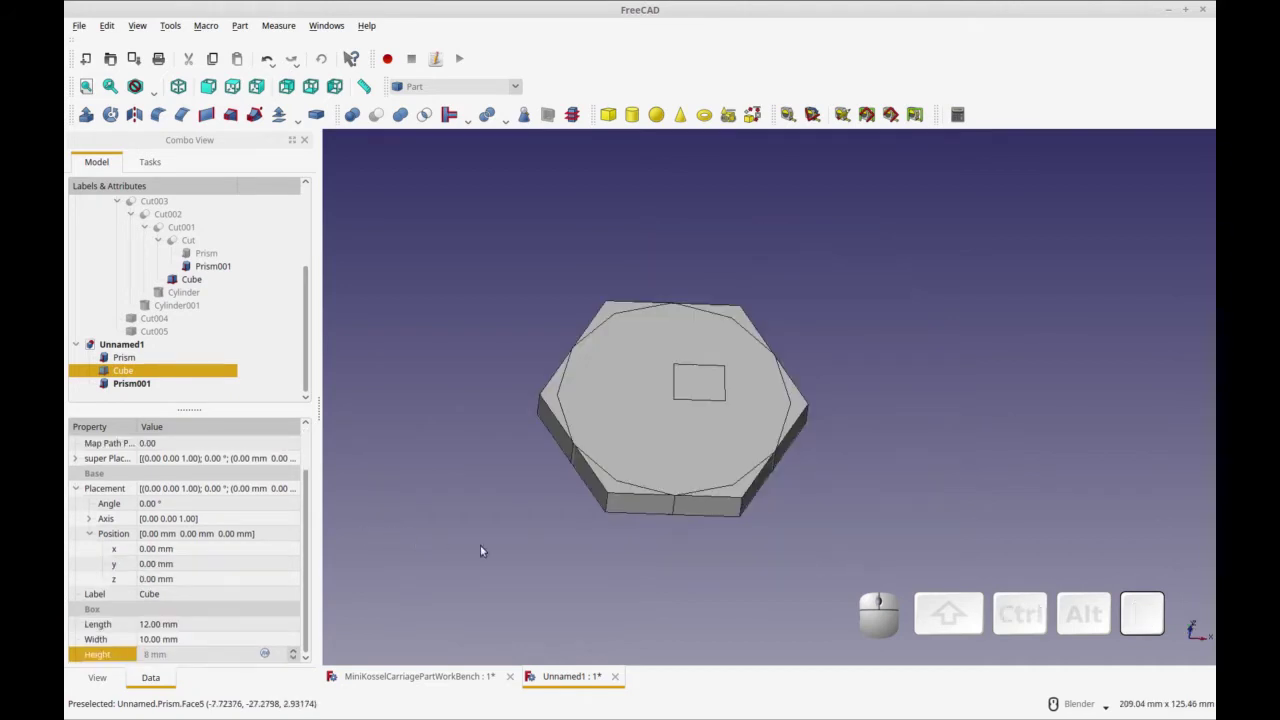
middle_click_drag(490, 551, 458, 532, "shift")
right_click(176, 370)
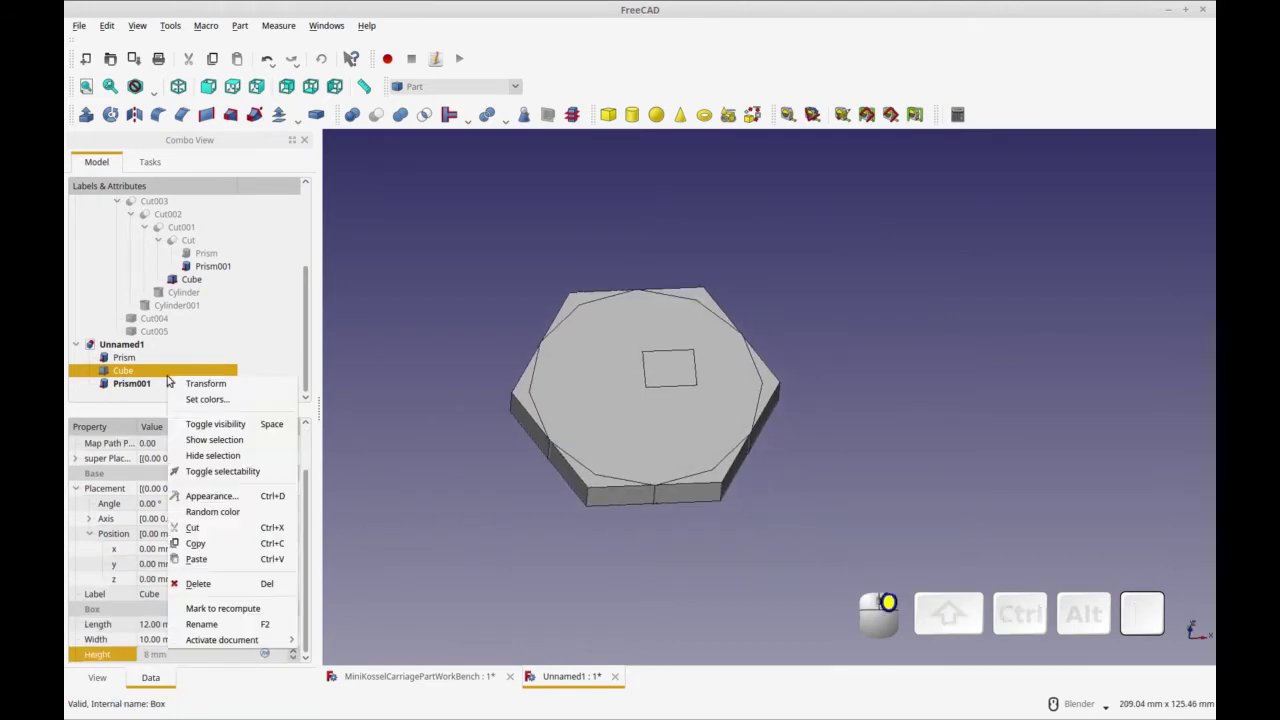
left_click(399, 391)
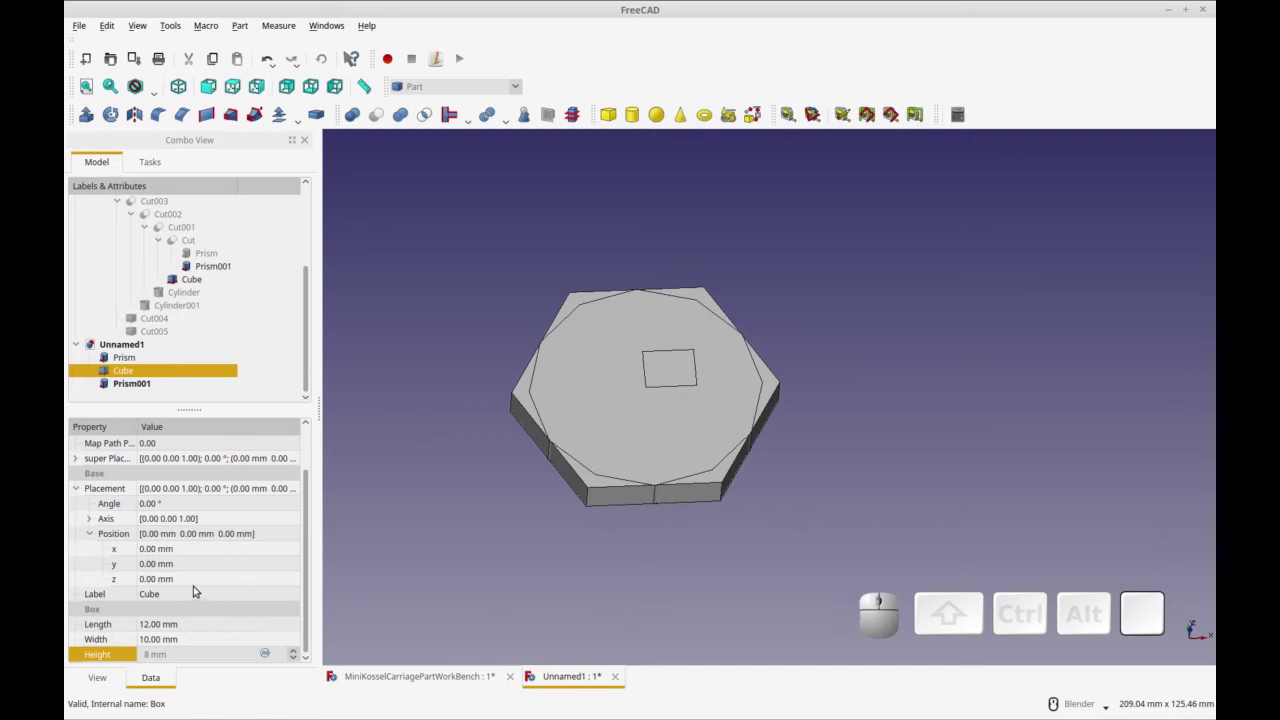
Set the Y position of the cube in Unnamed1 to -29 mm, at the front edge of the hexagonal prism
left_click(221, 566)
left_click_drag(295, 570, 293, 571)
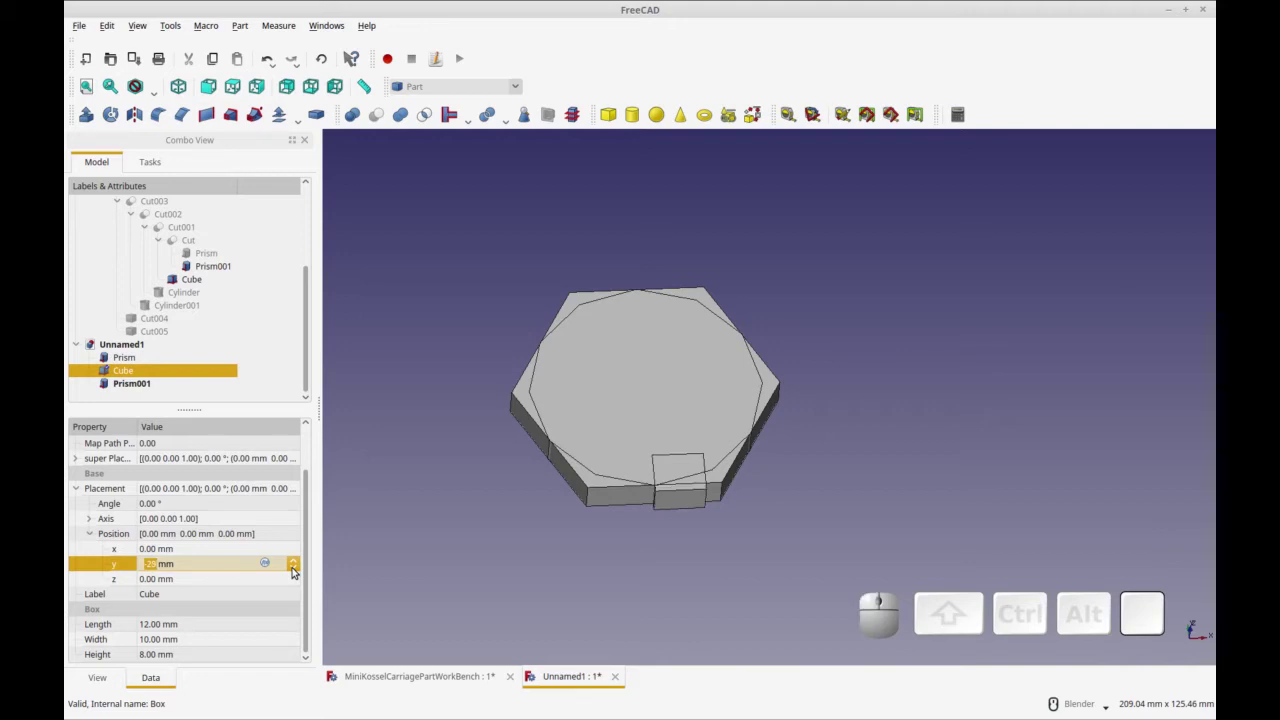
left_click(293, 569)
left_click(293, 569)
left_click_drag(292, 562, 292, 562)
left_click(270, 576)
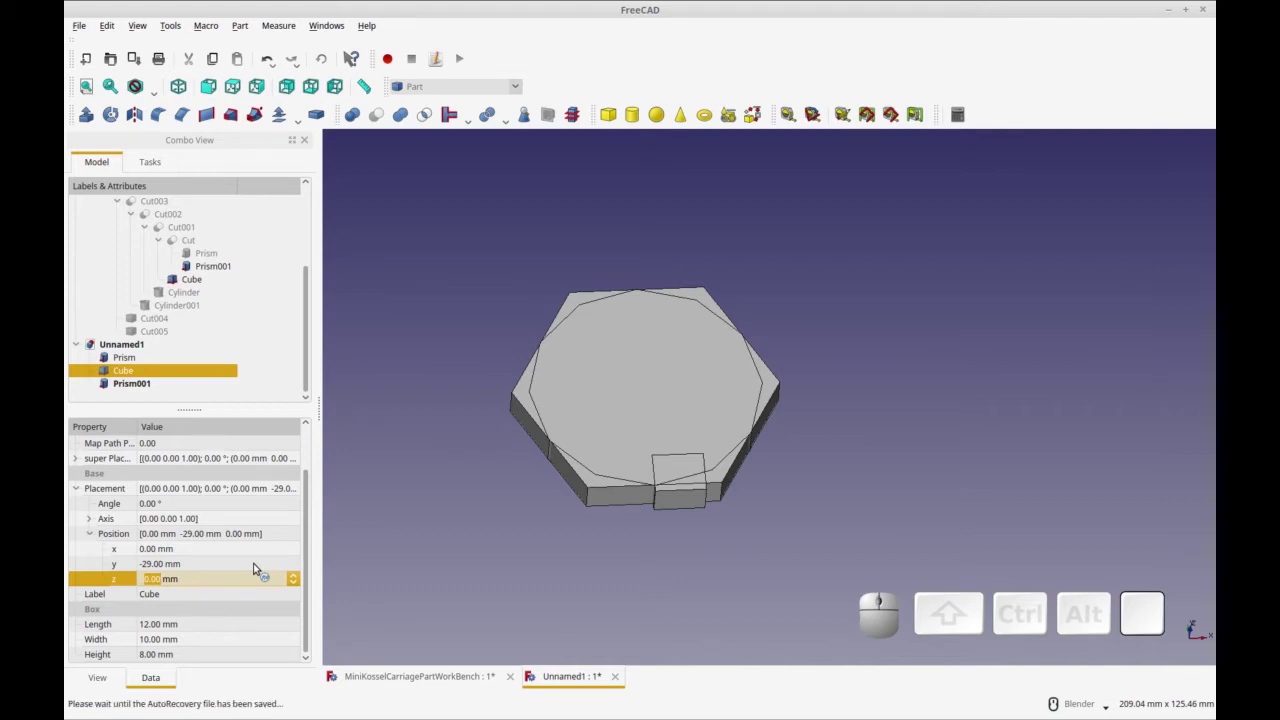
left_click(206, 564)
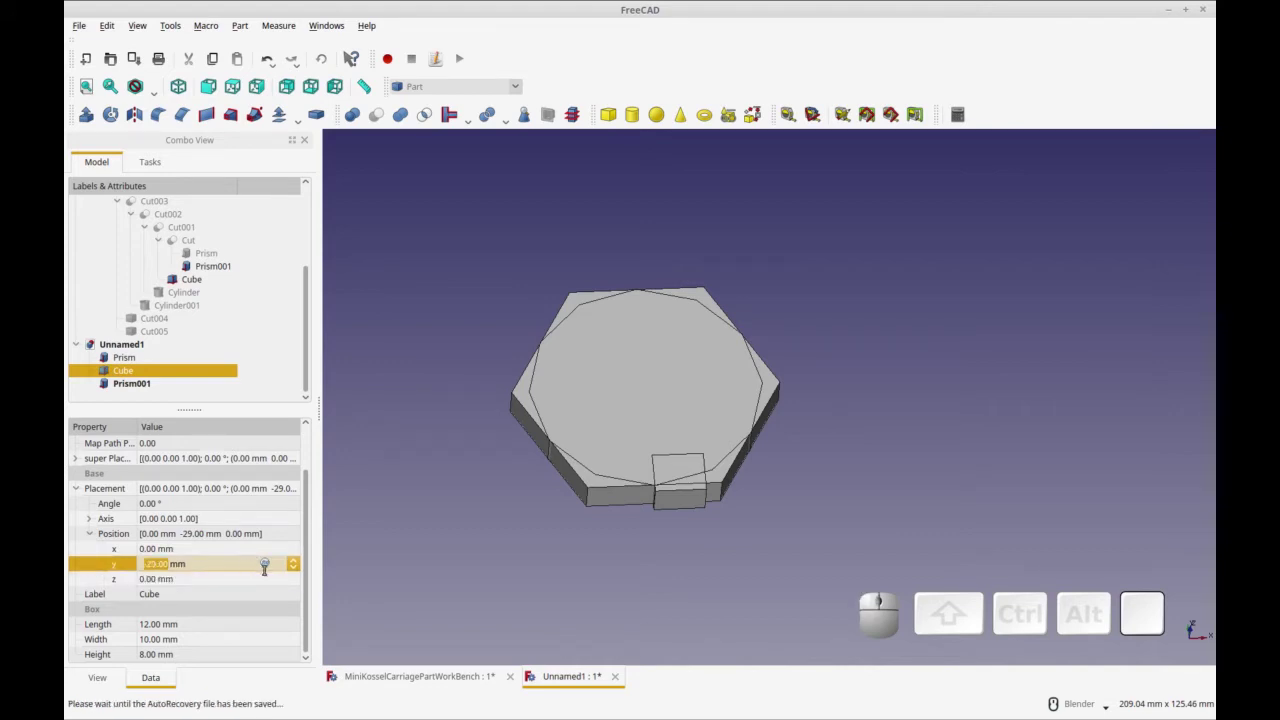
Set the cube's X position to -6 mm so it is centred on the hexagon's front side
left_click(228, 550)
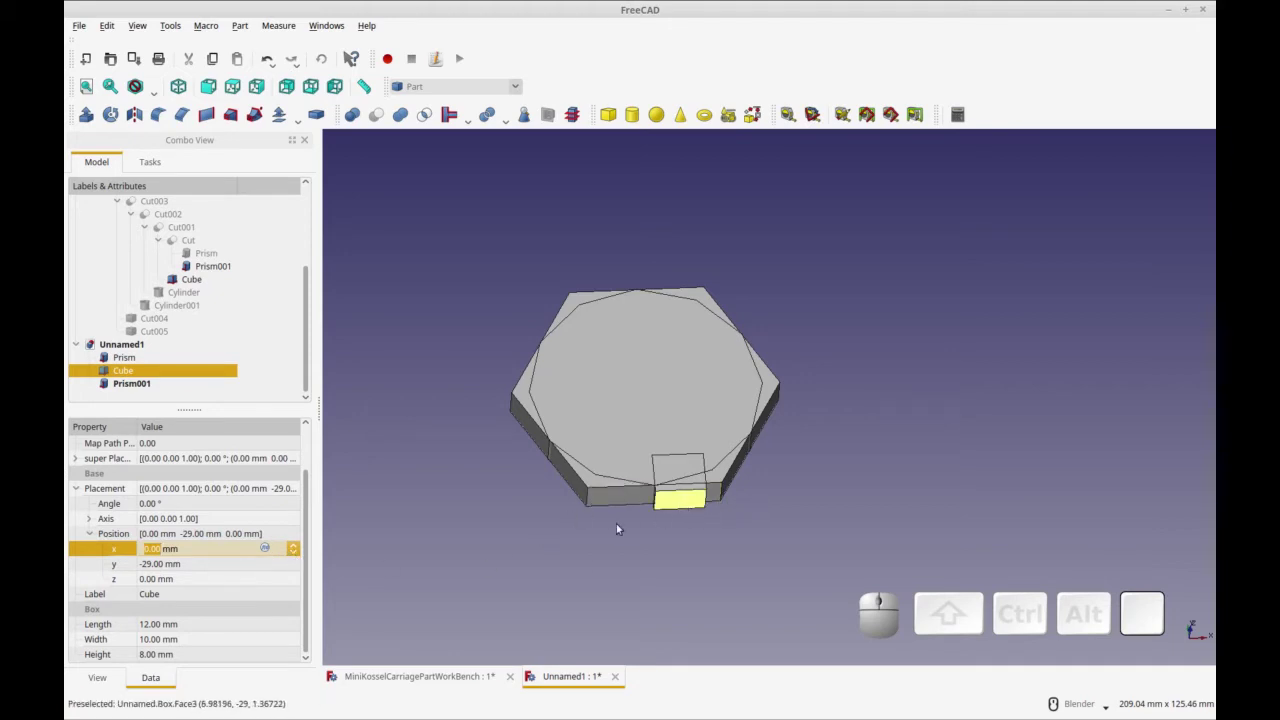
left_click(294, 553)
left_click(294, 553)
left_click(294, 553)
left_click(294, 556)
left_click(294, 556)
left_click(294, 556)
key("Tab")
Rotate the 12-sided prism in Unnamed1 by setting its placement angle to -15° about the Z axis
mouse_move(563, 568)
middle_mouse_down()
mouse_move(628, 526)
mouse_move(582, 575)
middle_mouse_up()
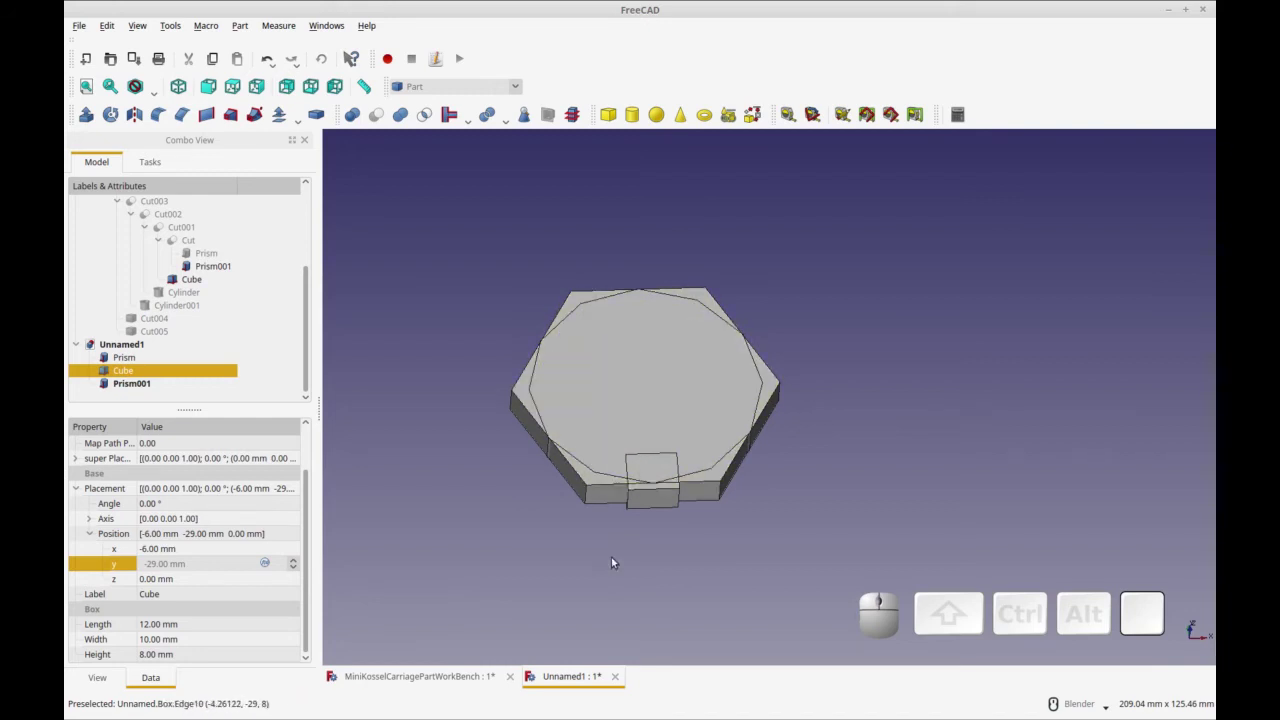
middle_click_drag(611, 557, 607, 566)
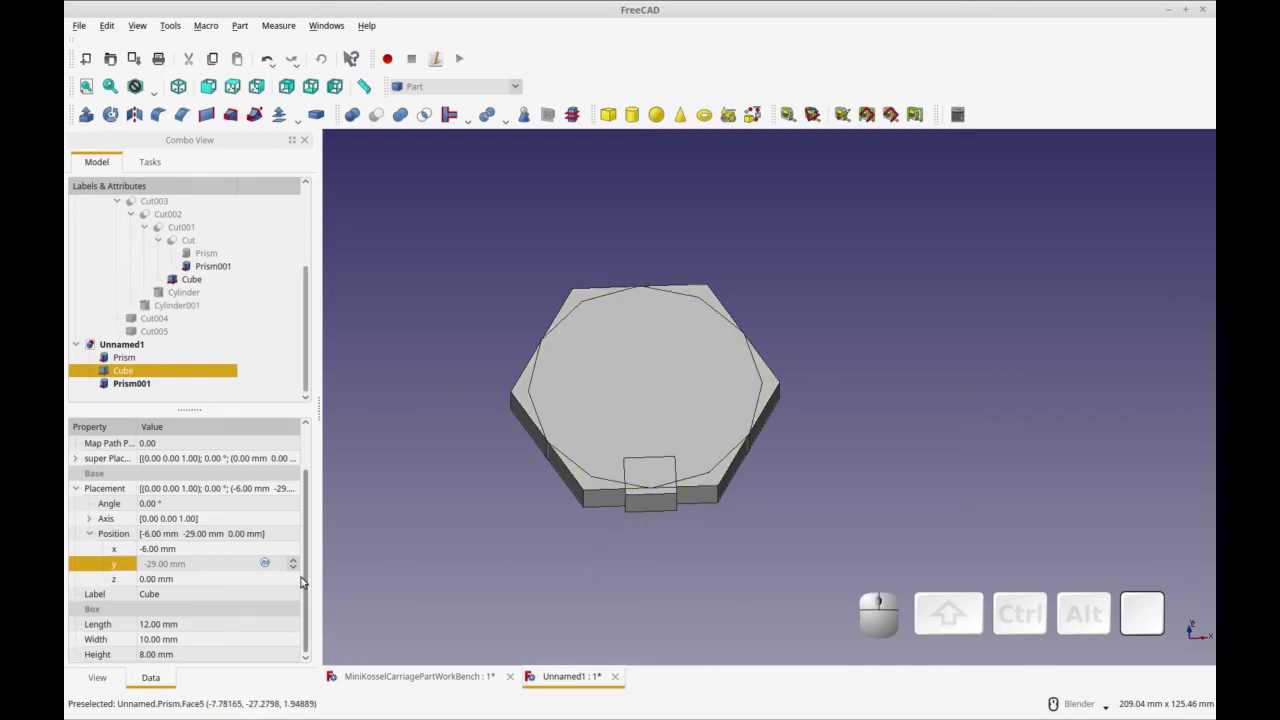
left_click(131, 386)
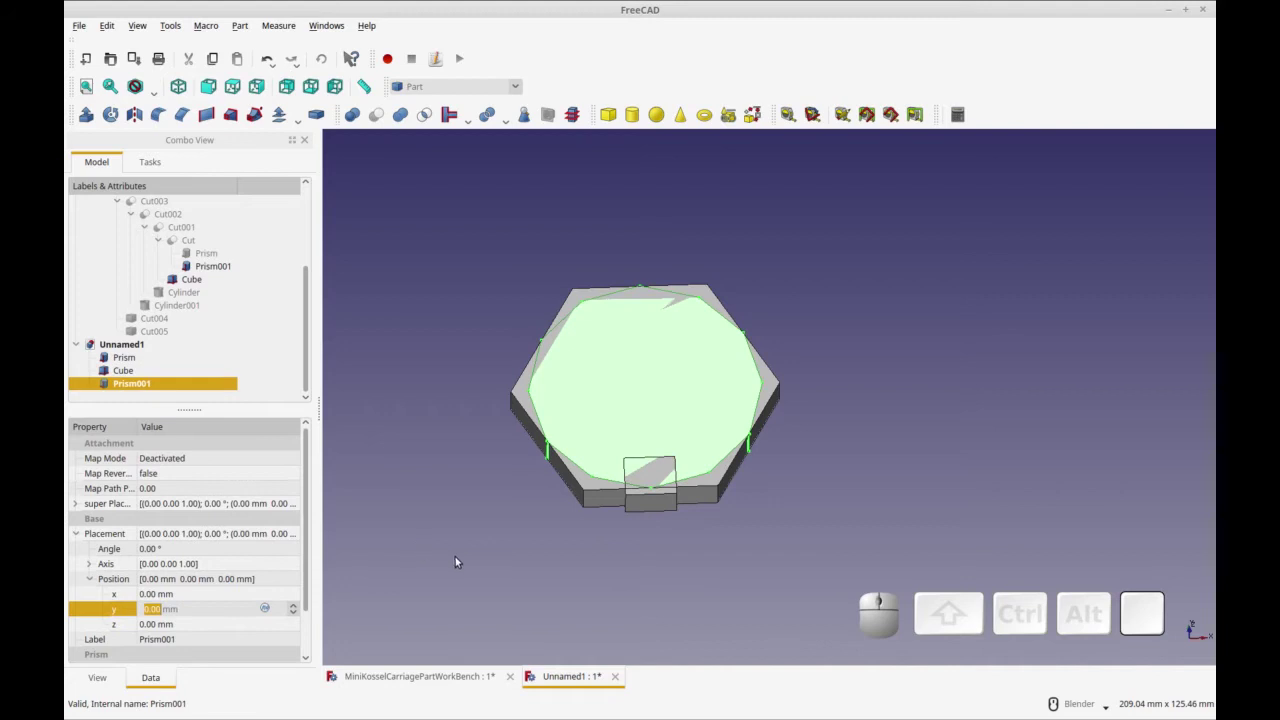
left_click(89, 565)
left_click(171, 549)
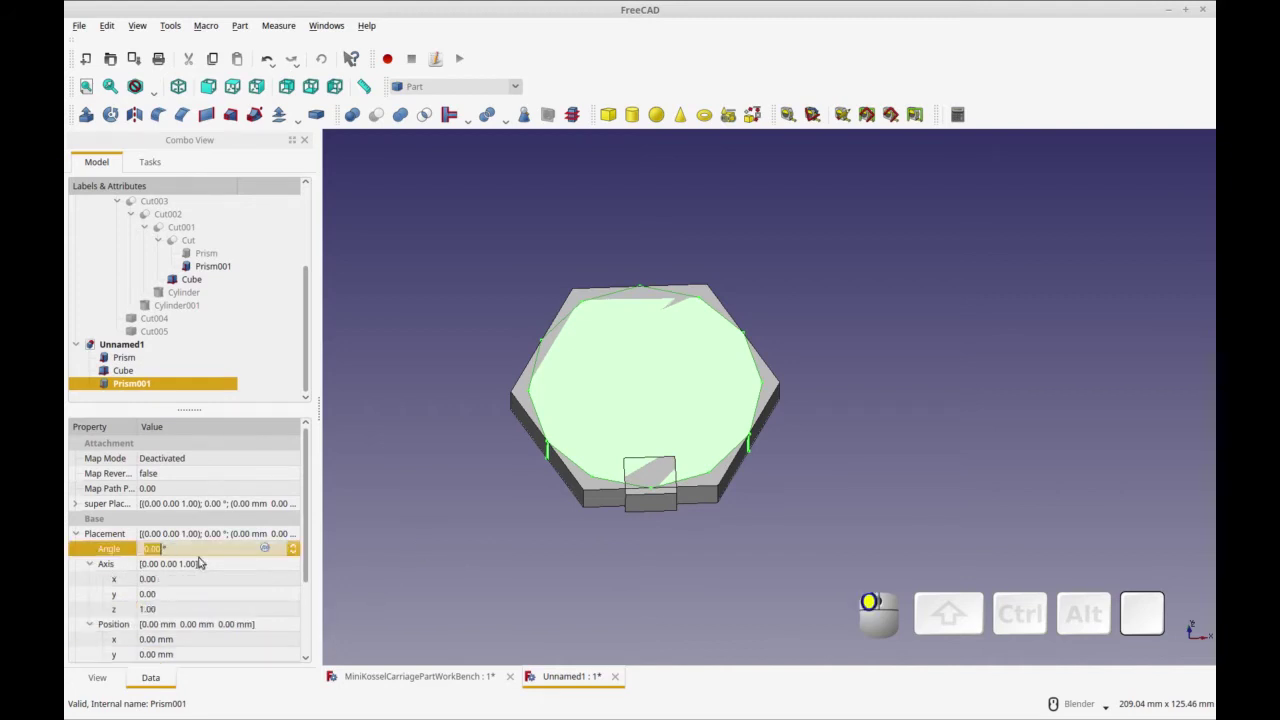
left_click(293, 551)
left_click(293, 552)
left_click(293, 554)
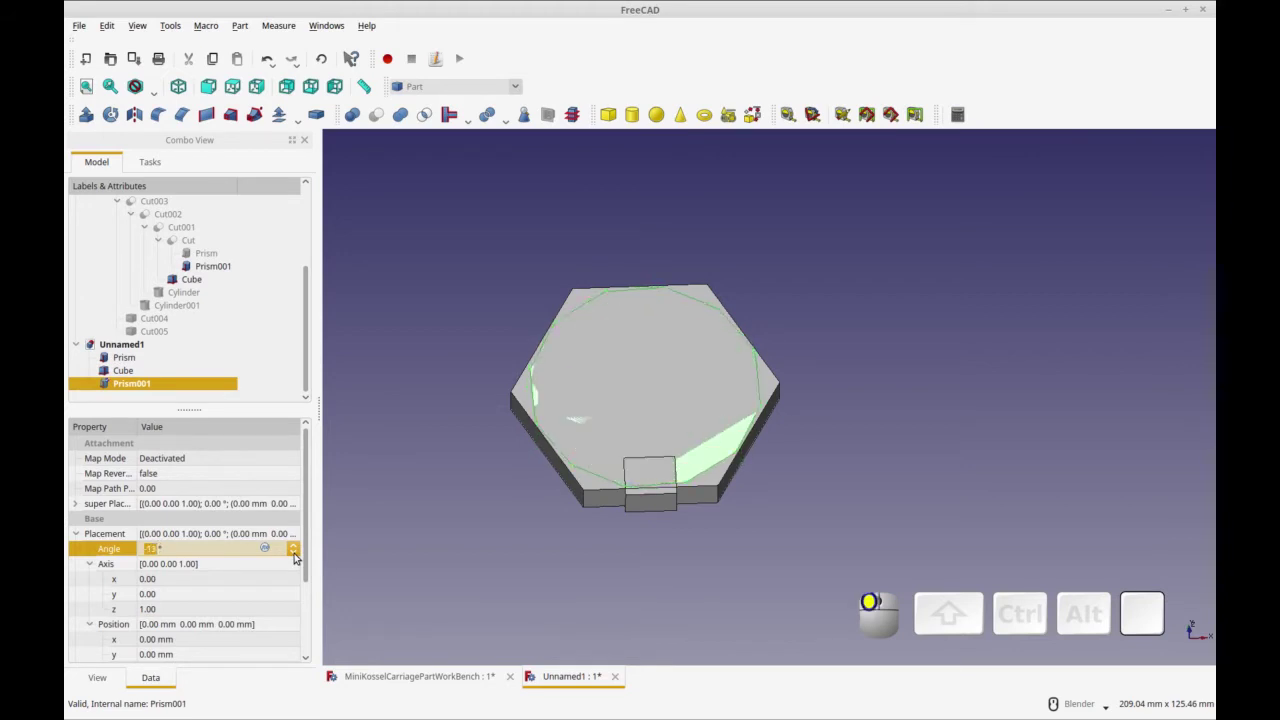
left_click(293, 553)
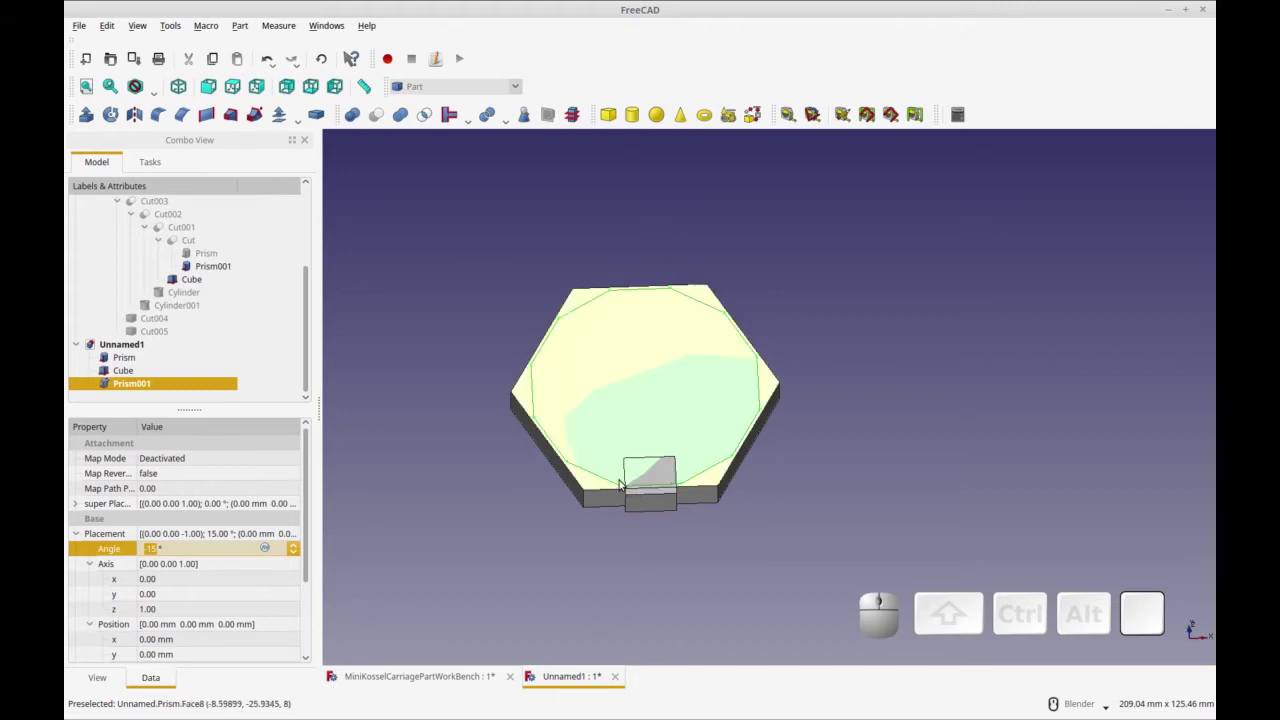
left_click(216, 567)
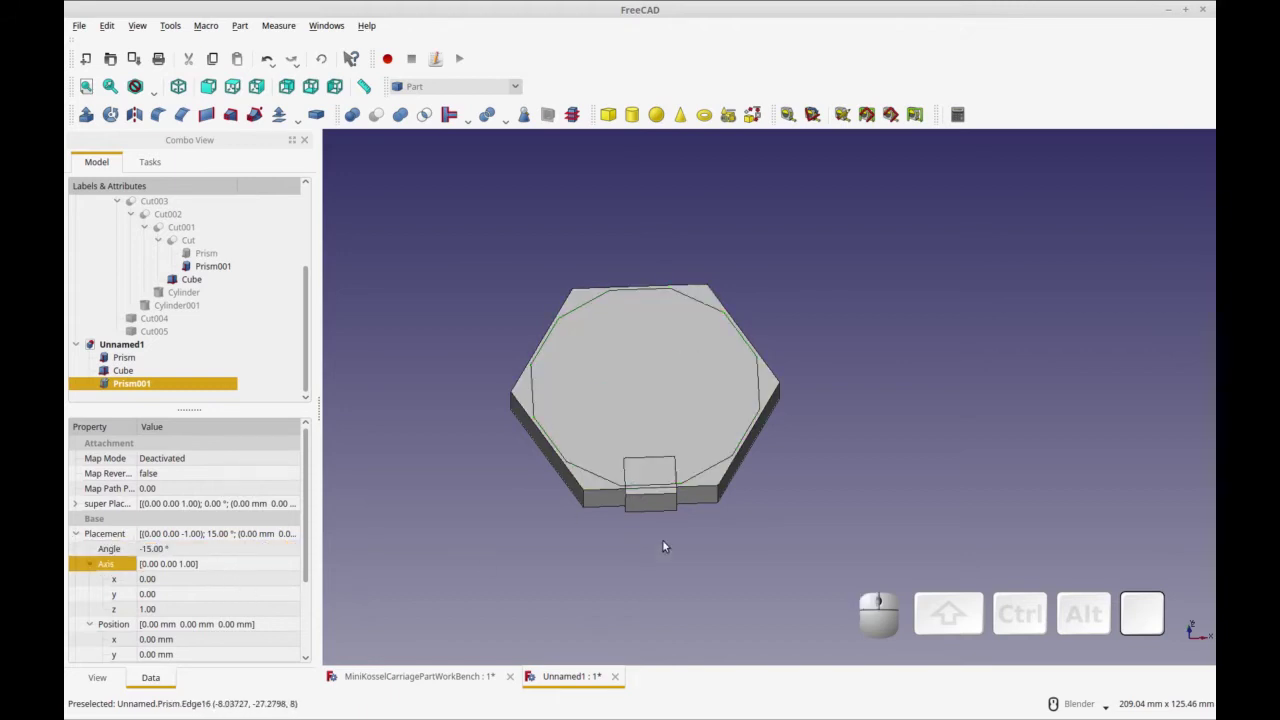
Try negative Y components for the 12-sided prism's rotation axis and reset the component to 0
left_click(241, 581)
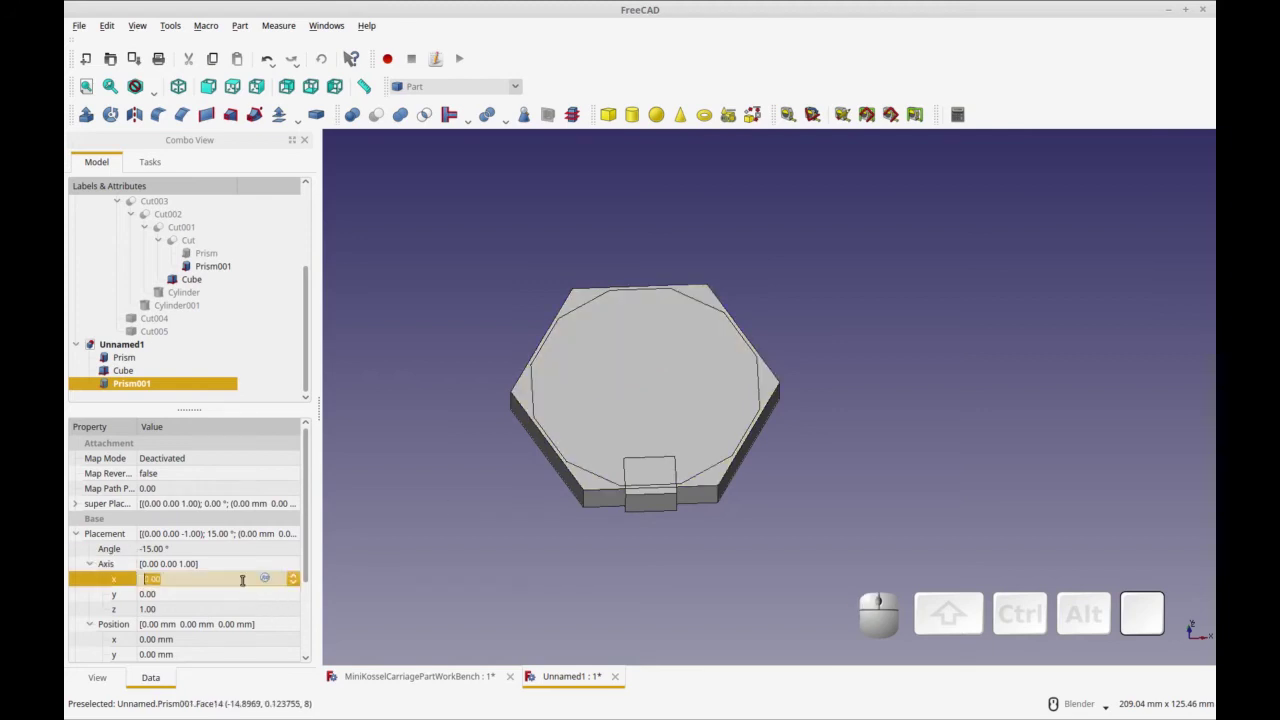
left_click(248, 594)
left_click(293, 598)
left_click(293, 598)
left_click(293, 598)
left_click(293, 598)
left_click(293, 598)
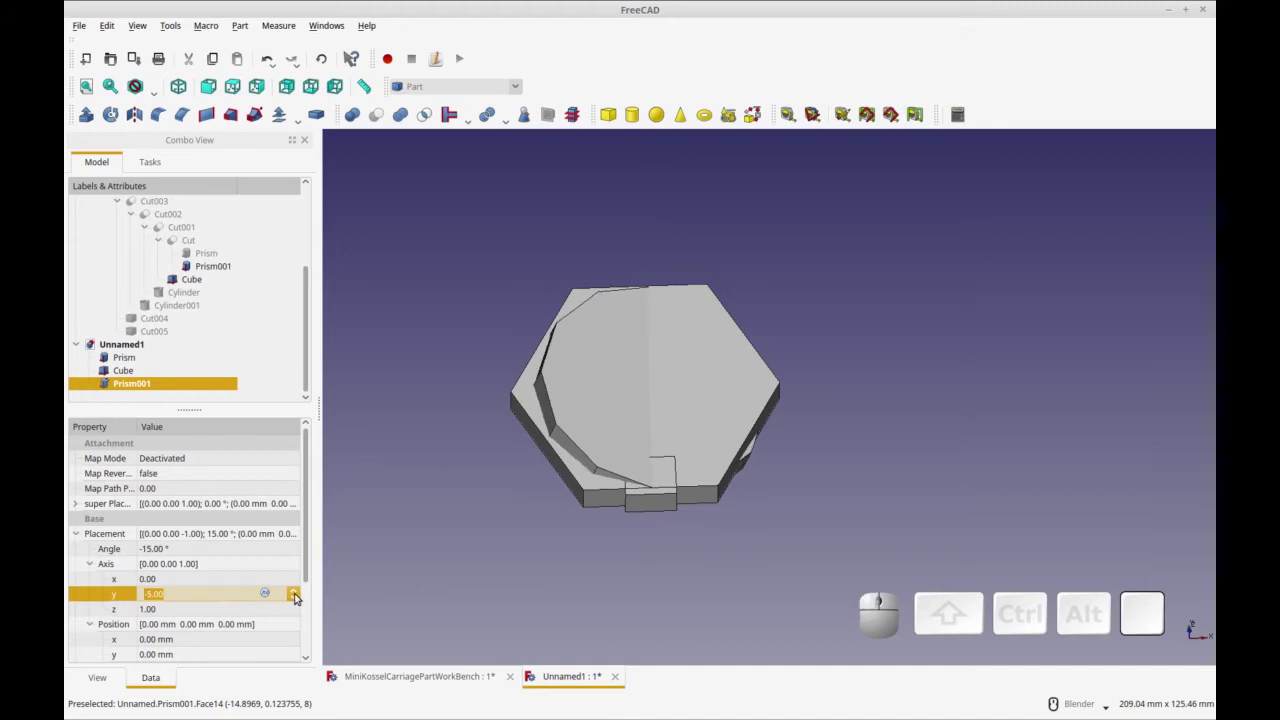
left_click(293, 598)
left_click(293, 598)
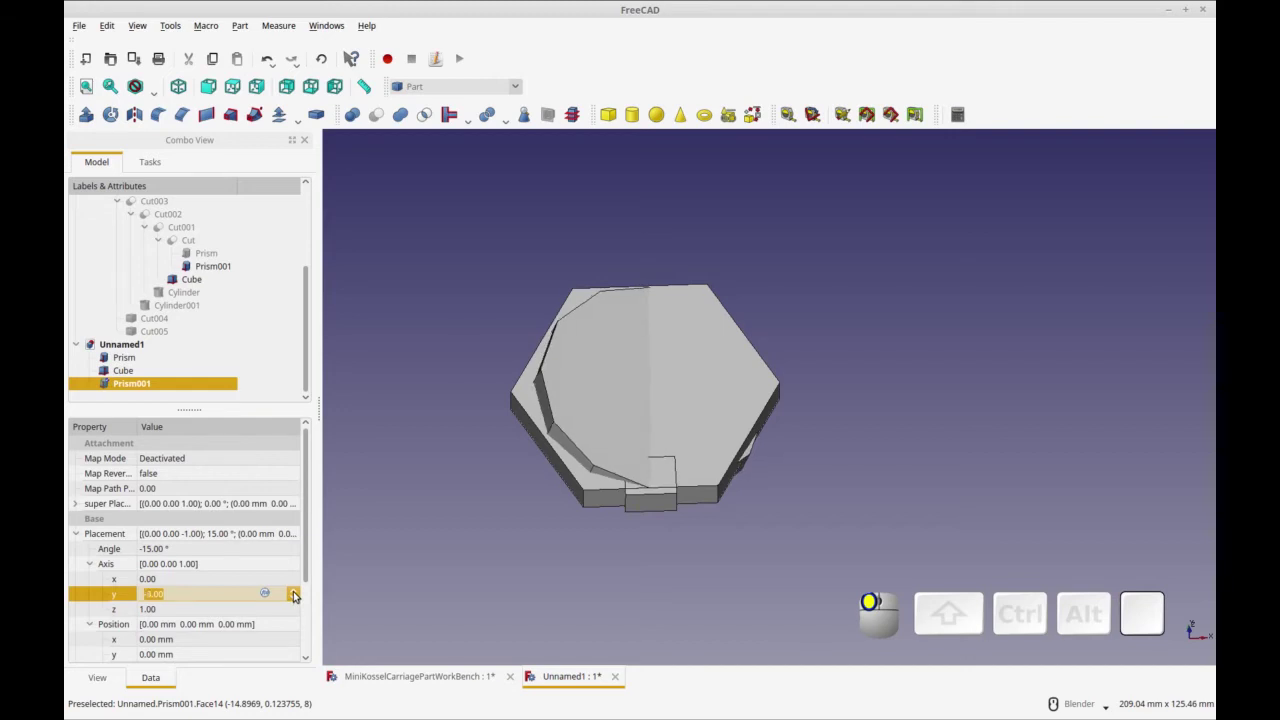
left_click(214, 594)
left_click_drag(108, 593, 138, 608)
type("0")
left_click(170, 608)
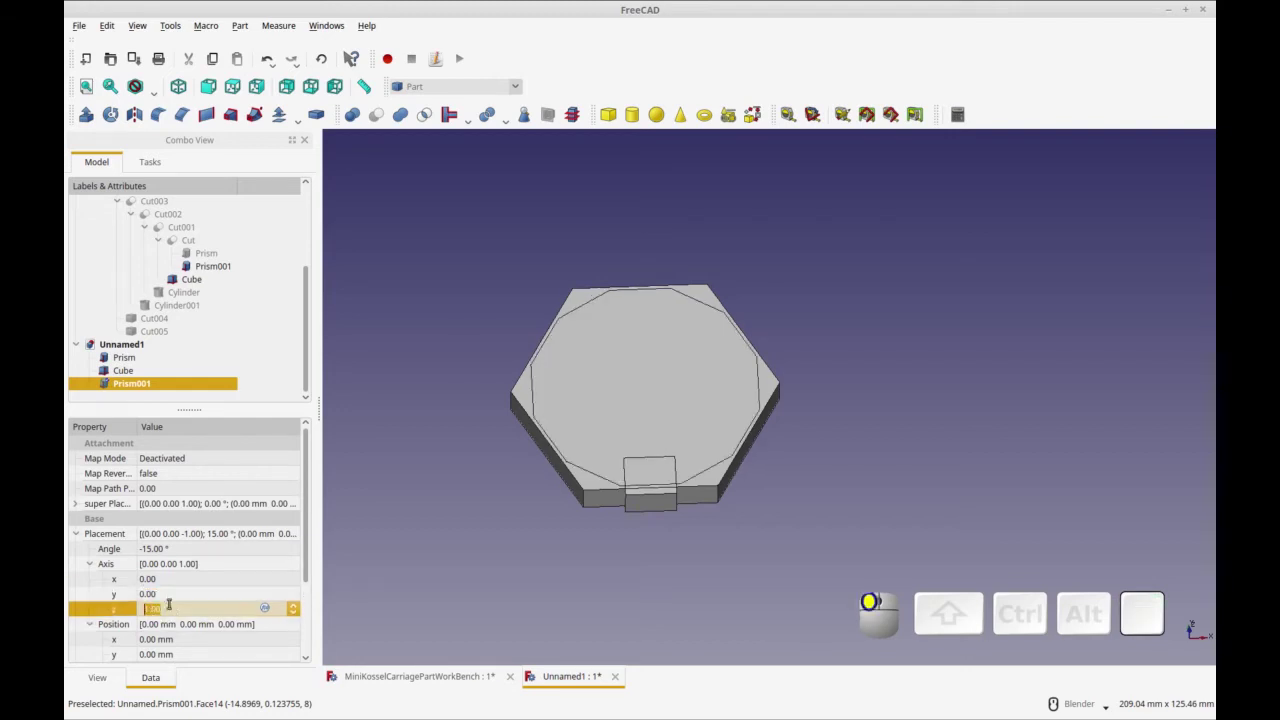
Try a Z position of 51.5 mm for the 12-sided prism and reset it to 0 mm
scroll(171, 598, "down", 2)
left_click(180, 578)
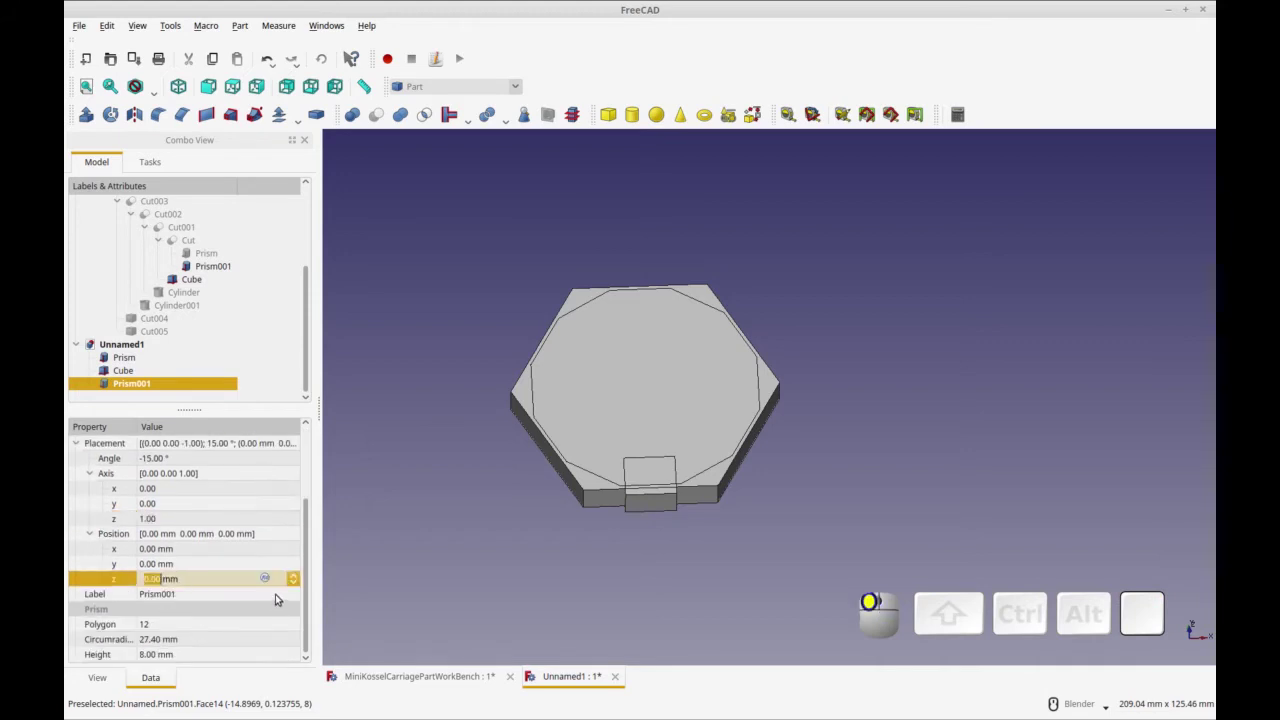
type("51.5")
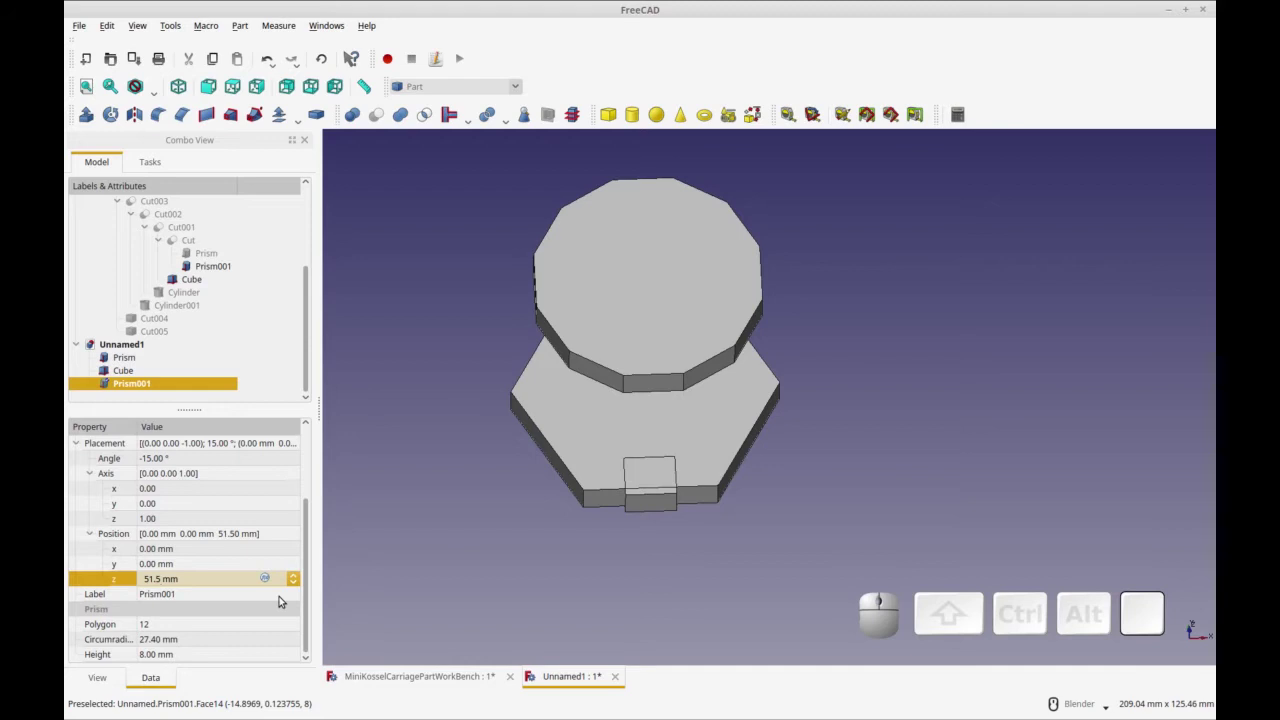
key("BackSpace")
key("BackSpace")
key("BackSpace")
key("BackSpace")
type("0")
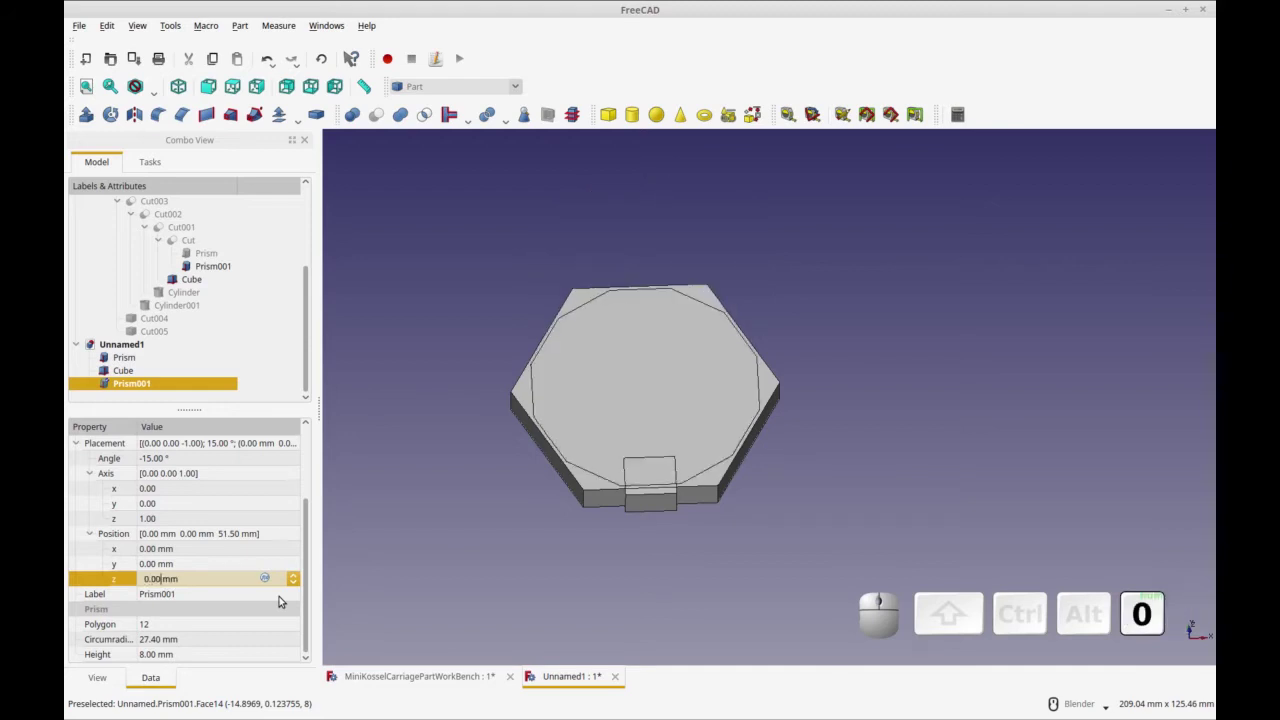
Set the 12-sided prism's Y position to 51.5 mm
left_click(289, 564)
left_click(293, 565)
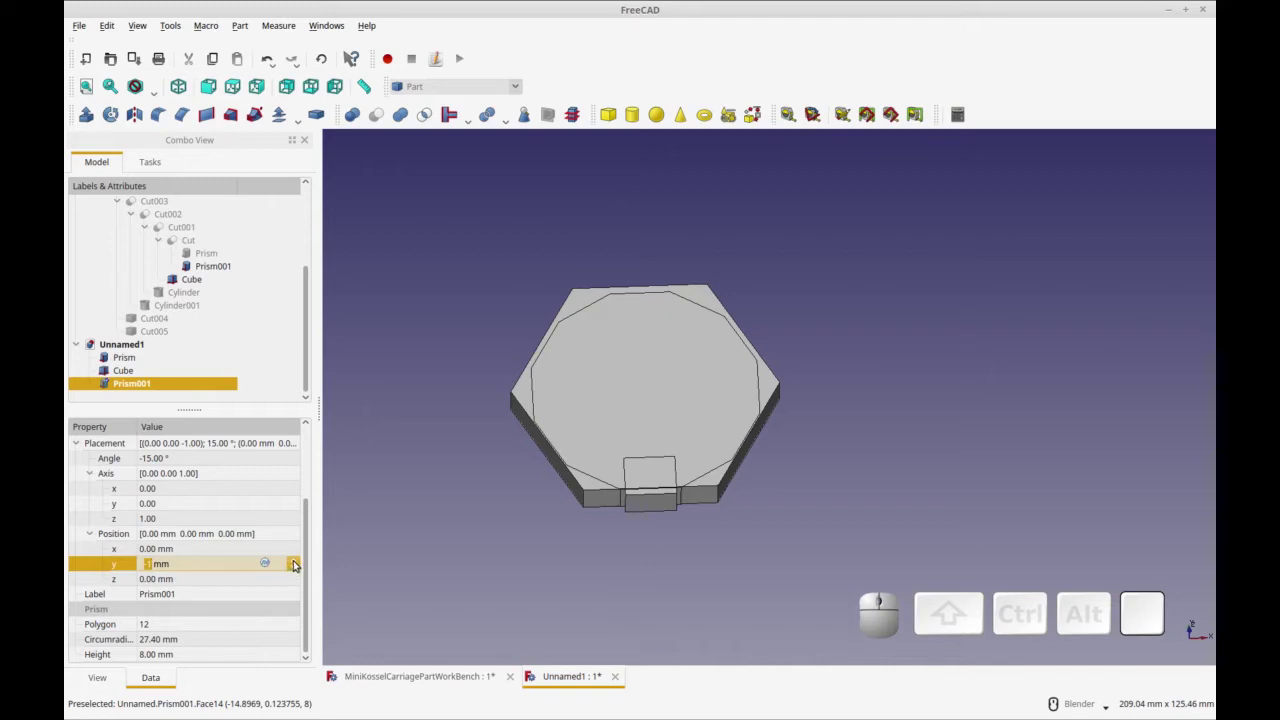
left_click(185, 566)
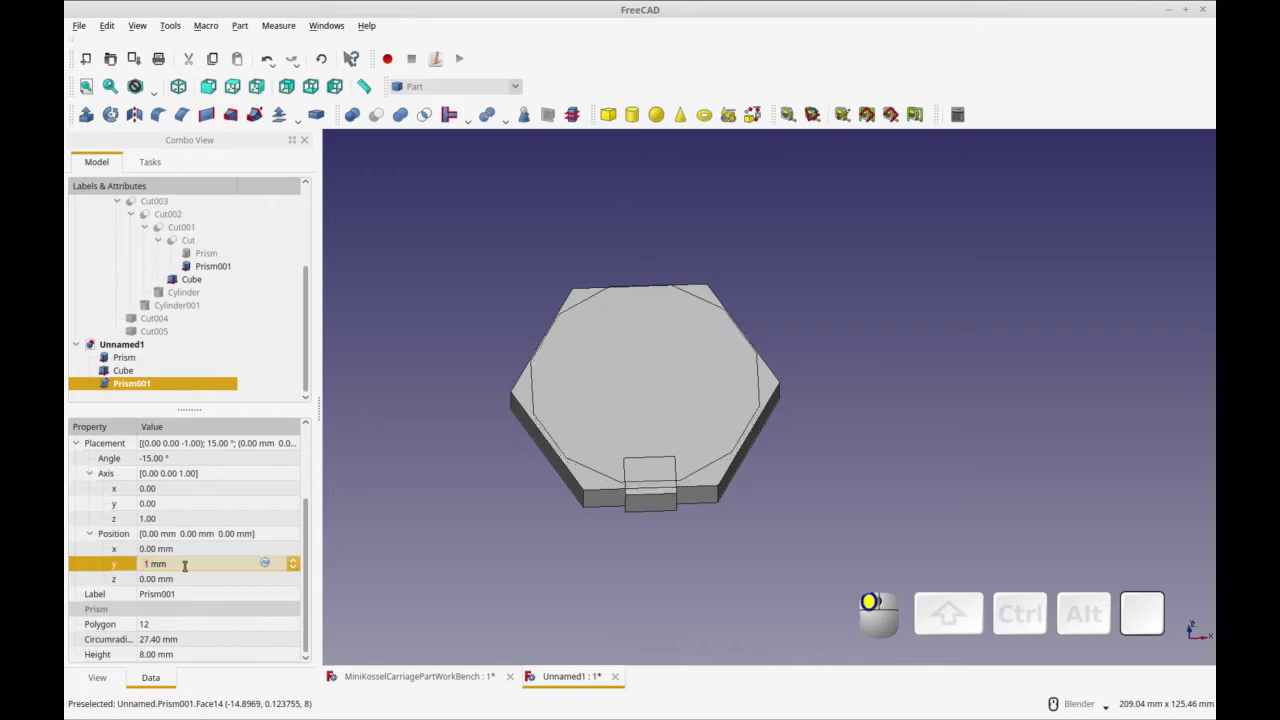
type("51.5")
left_click(190, 580)
Reduce the 12-sided prism's Y position to 48.5 mm so it overlaps the hexagon's back side more
middle_click_drag(516, 492, 694, 409)
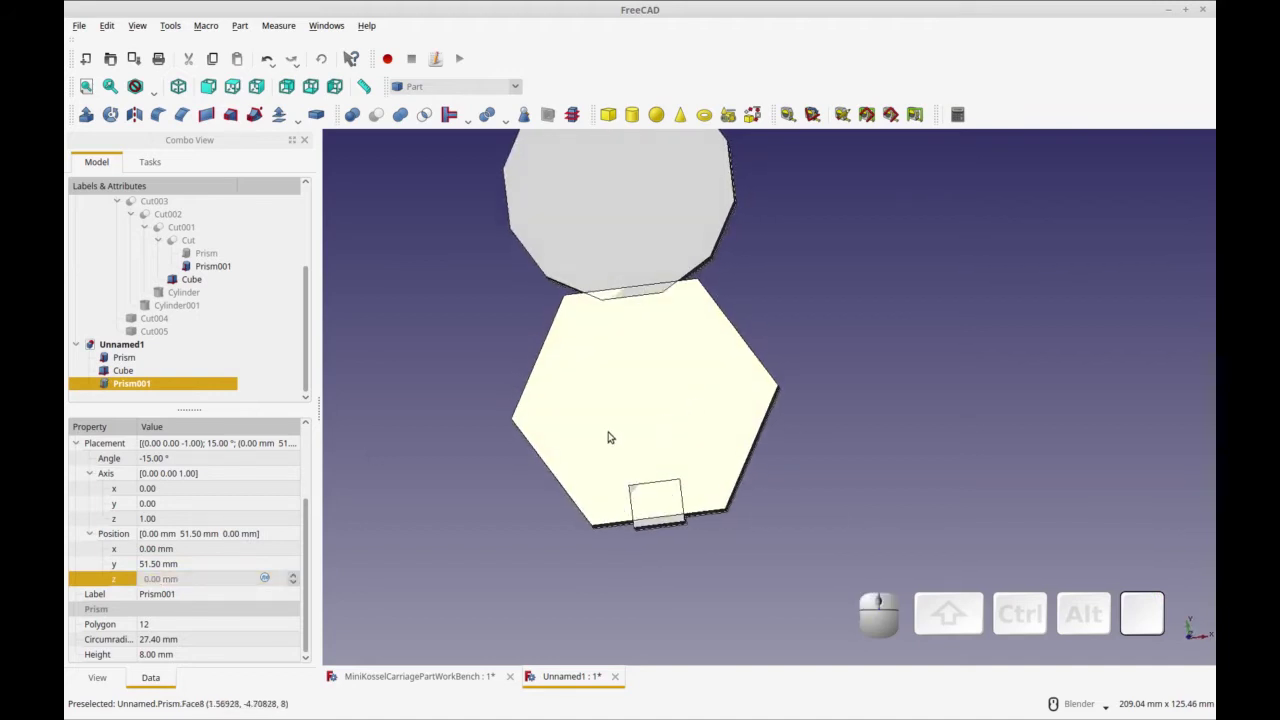
left_click(280, 564)
left_click(294, 568)
left_click(294, 568)
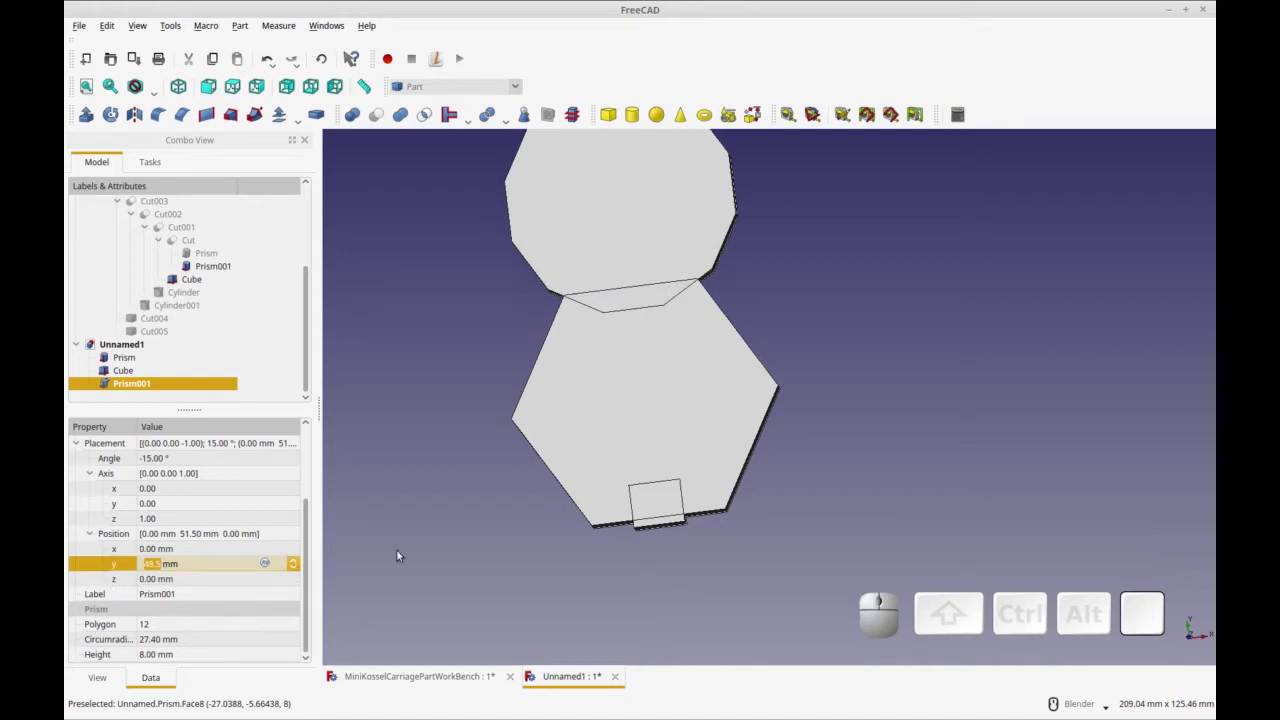
Fine-tune the 12-sided prism's Y position to 48.75 mm so its edges meet the hexagon's back corners
middle_click_drag(597, 411, 600, 467, "shift")
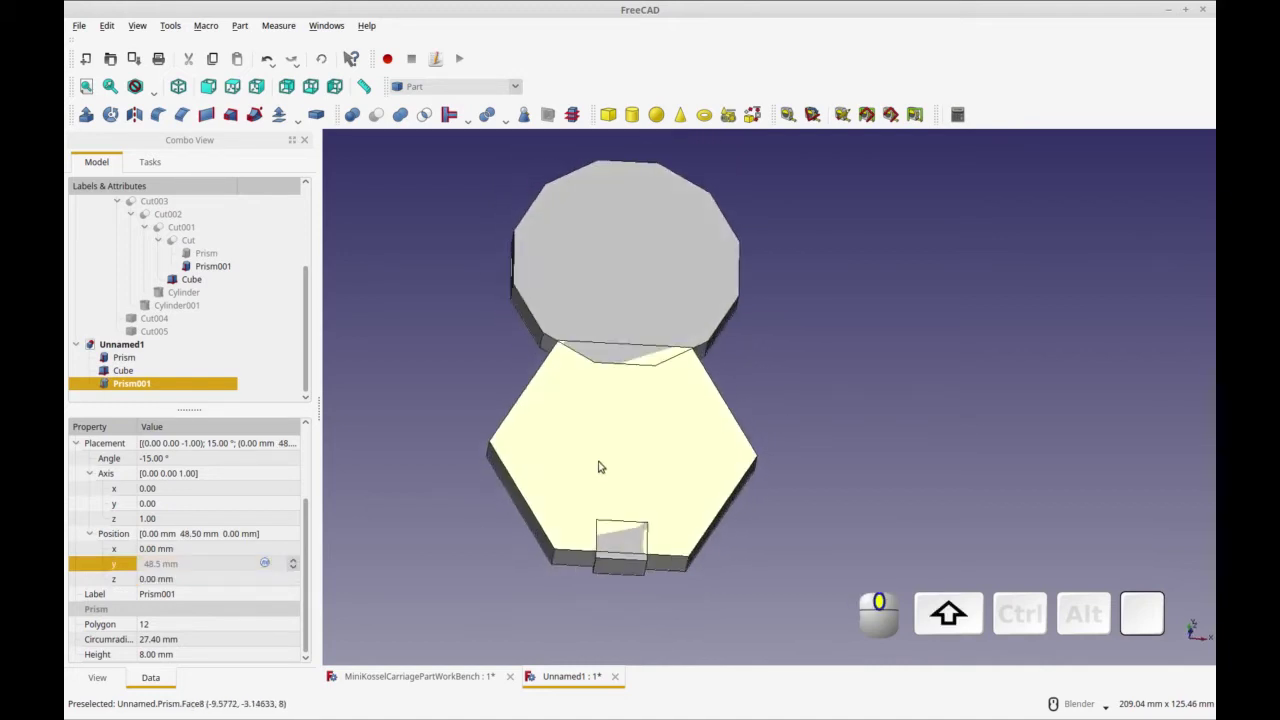
scroll(609, 450, "up", 5)
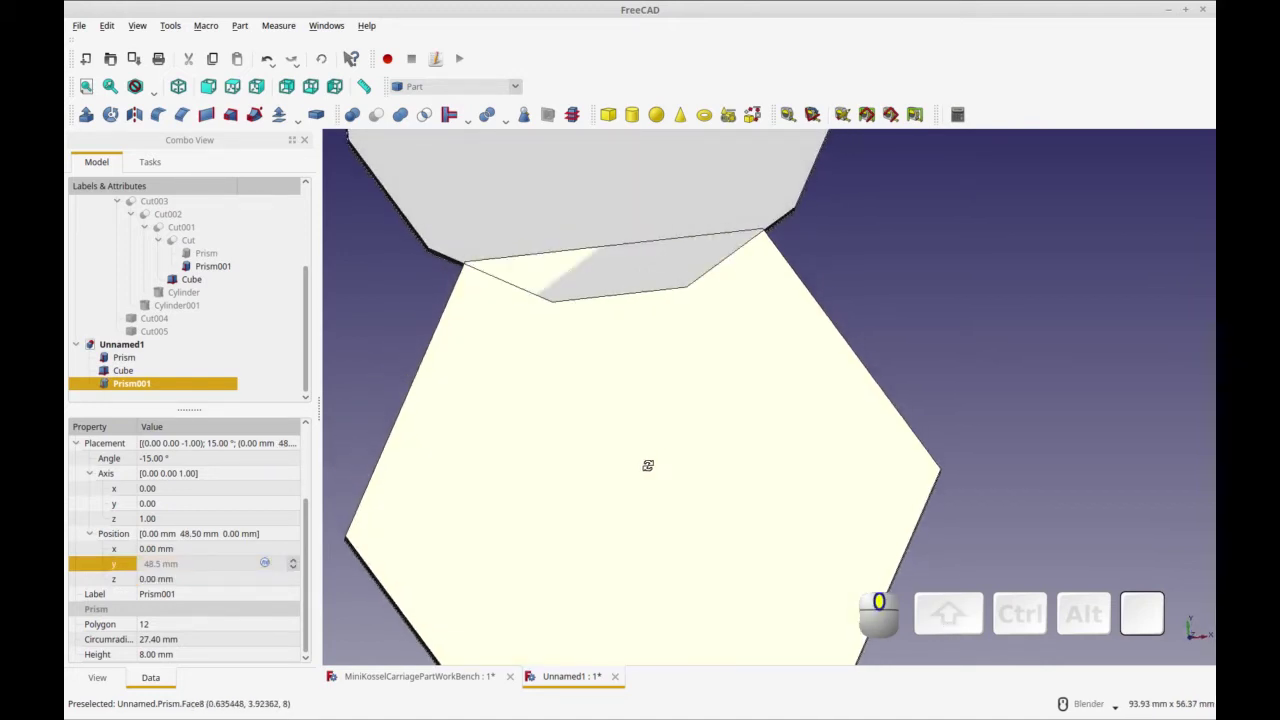
left_click(168, 564)
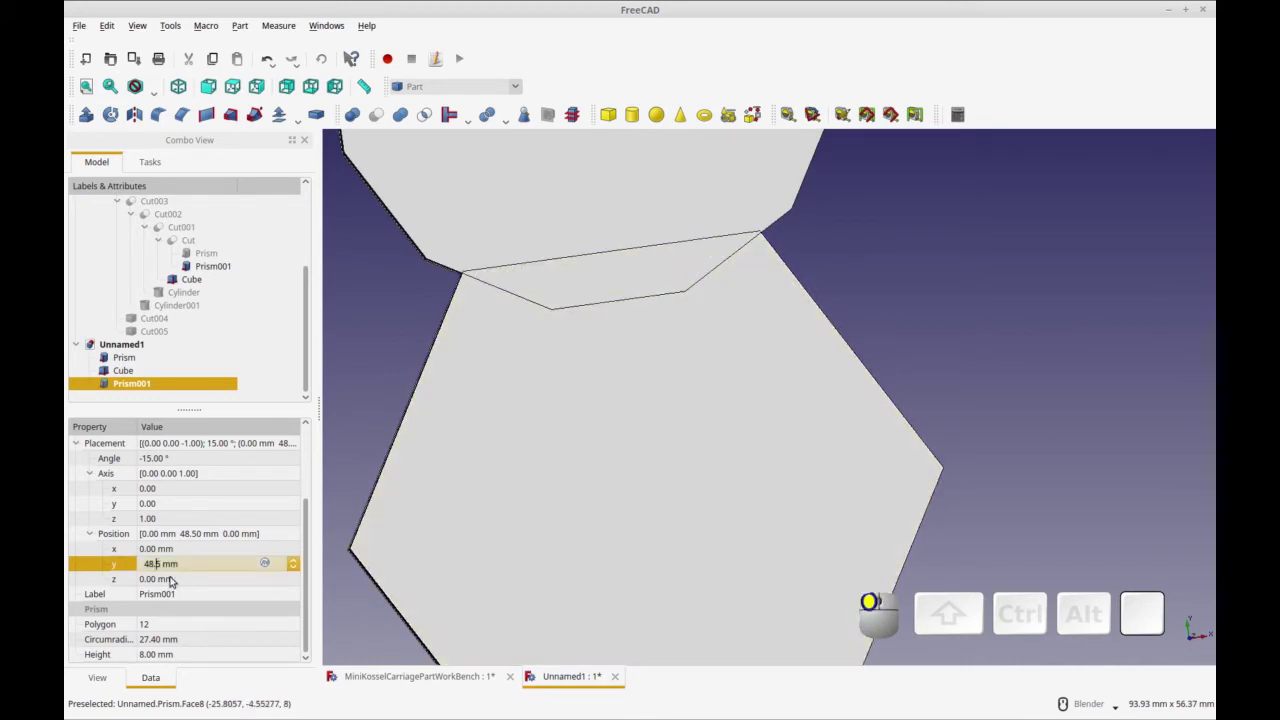
key("BackSpace")
type("9")
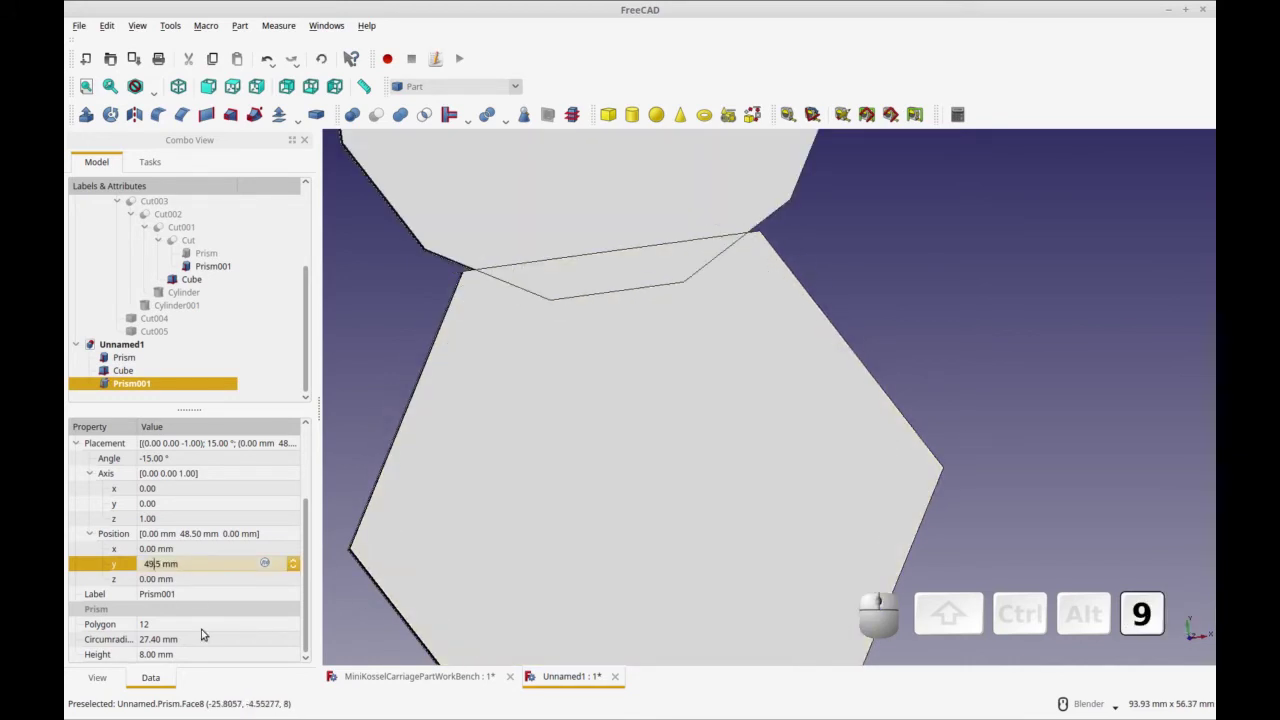
key("BackSpace")
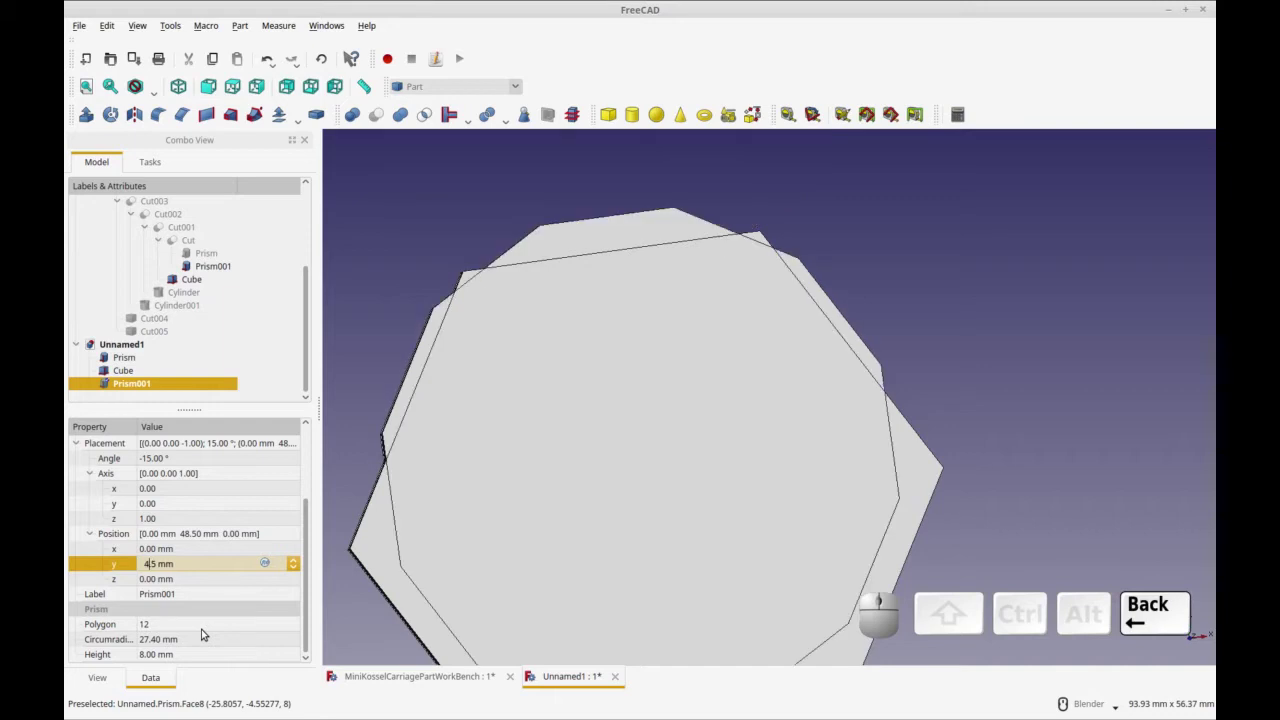
type("8")
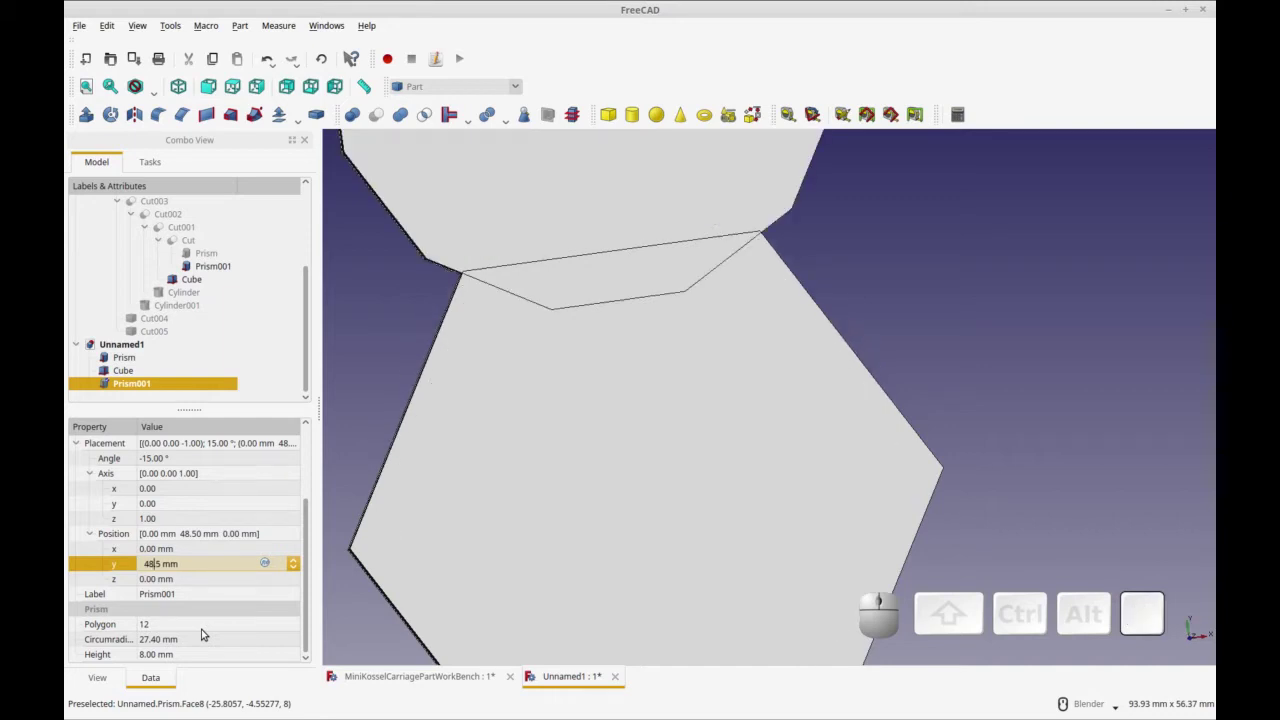
key("BackSpace")
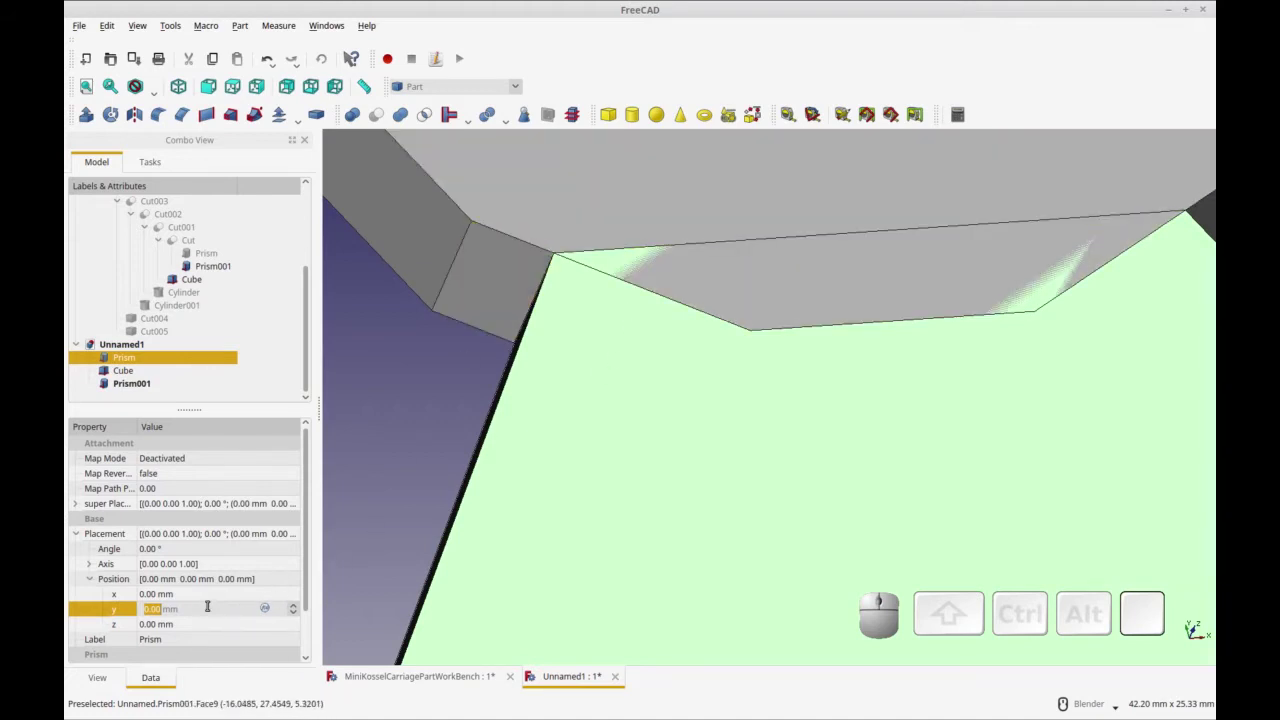
Check both prisms' placements and examine closely how the 12-sided prism's edges align with the hexagon's back corners
key("Tab")
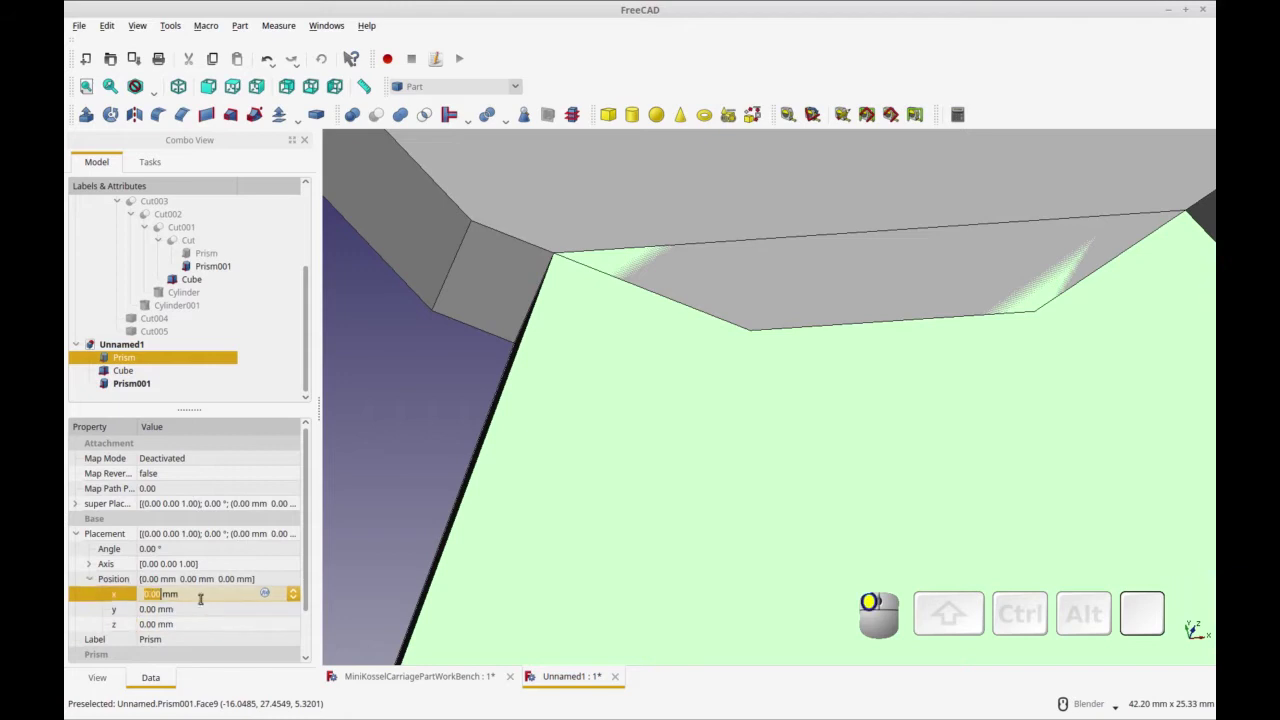
left_click(199, 599)
scroll(522, 585, "down", 4)
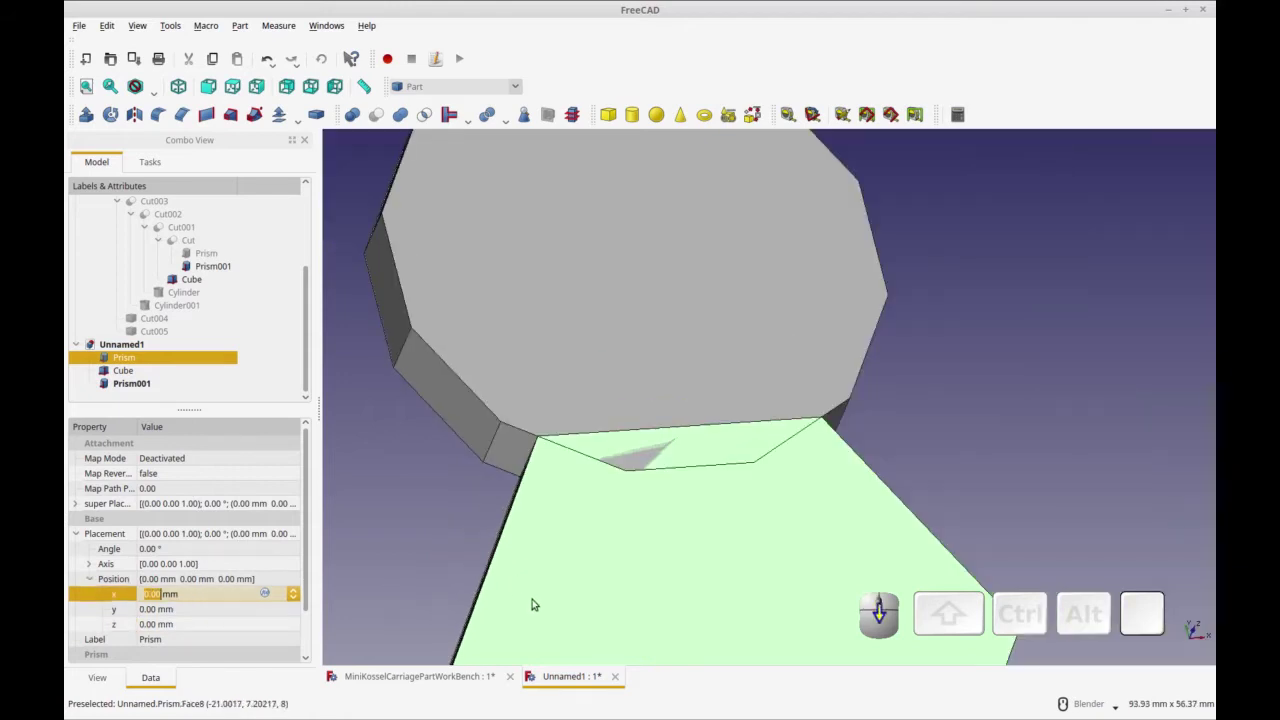
left_click(132, 383)
scroll(540, 500, "up", 5)
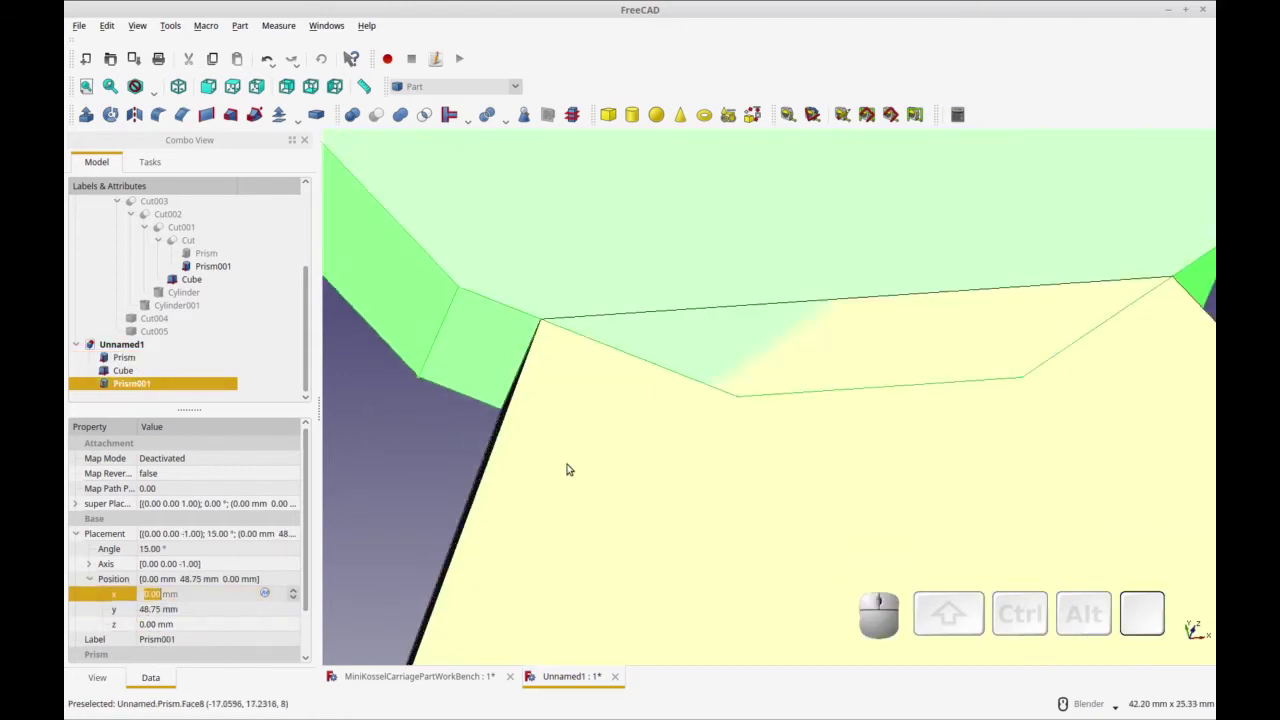
middle_click_drag(517, 249, 605, 446, "shift")
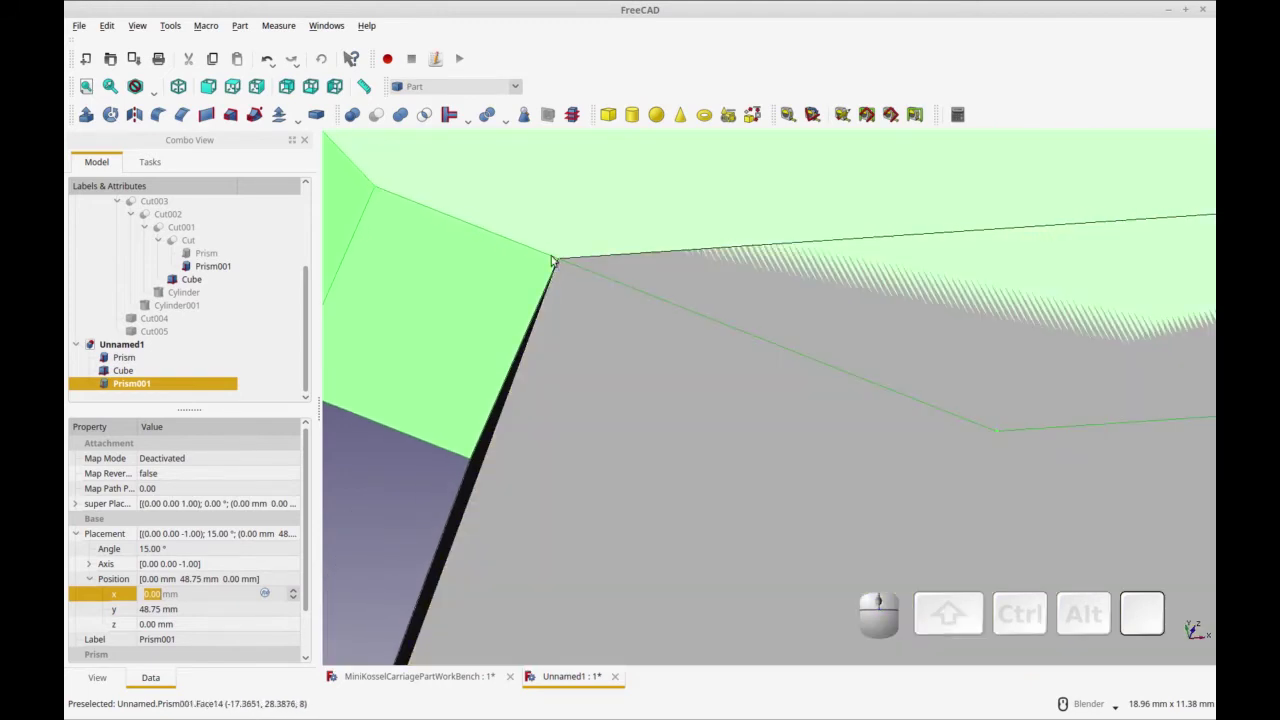
scroll(777, 457, "down", 4)
middle_click_drag(792, 463, 744, 485)
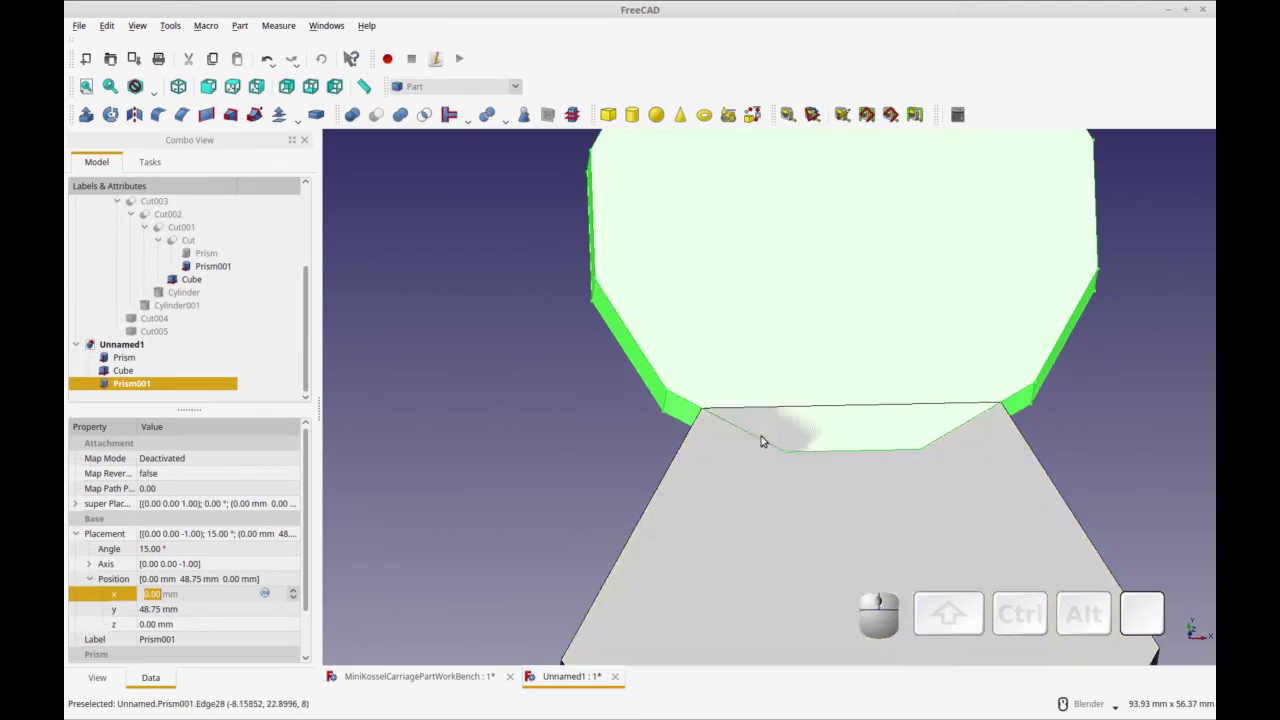
middle_click_drag(820, 510, 763, 371, "shift")
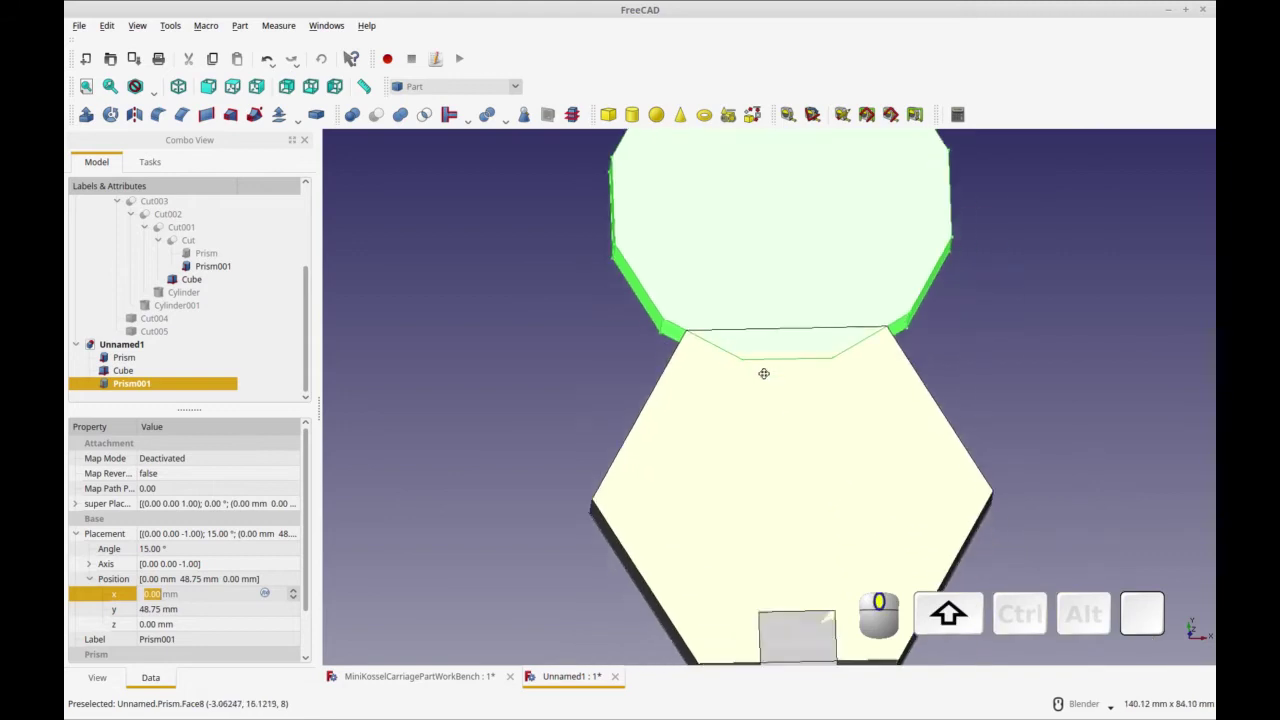
Compare the arrangement of both prisms and the cube with the finished effector in the MiniKosselCarriagePartWorkBench document
left_click(523, 479)
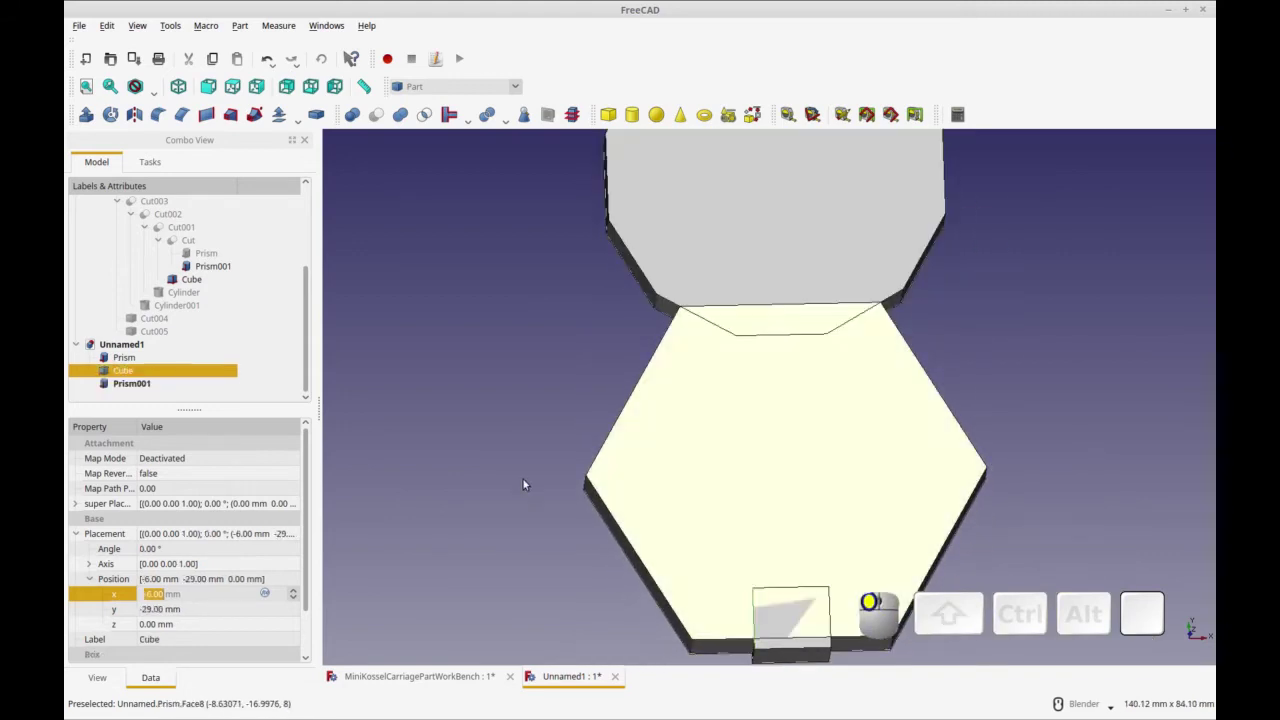
left_click(150, 383)
middle_click_drag(280, 428, 635, 435)
middle_click_drag(503, 251, 452, 330)
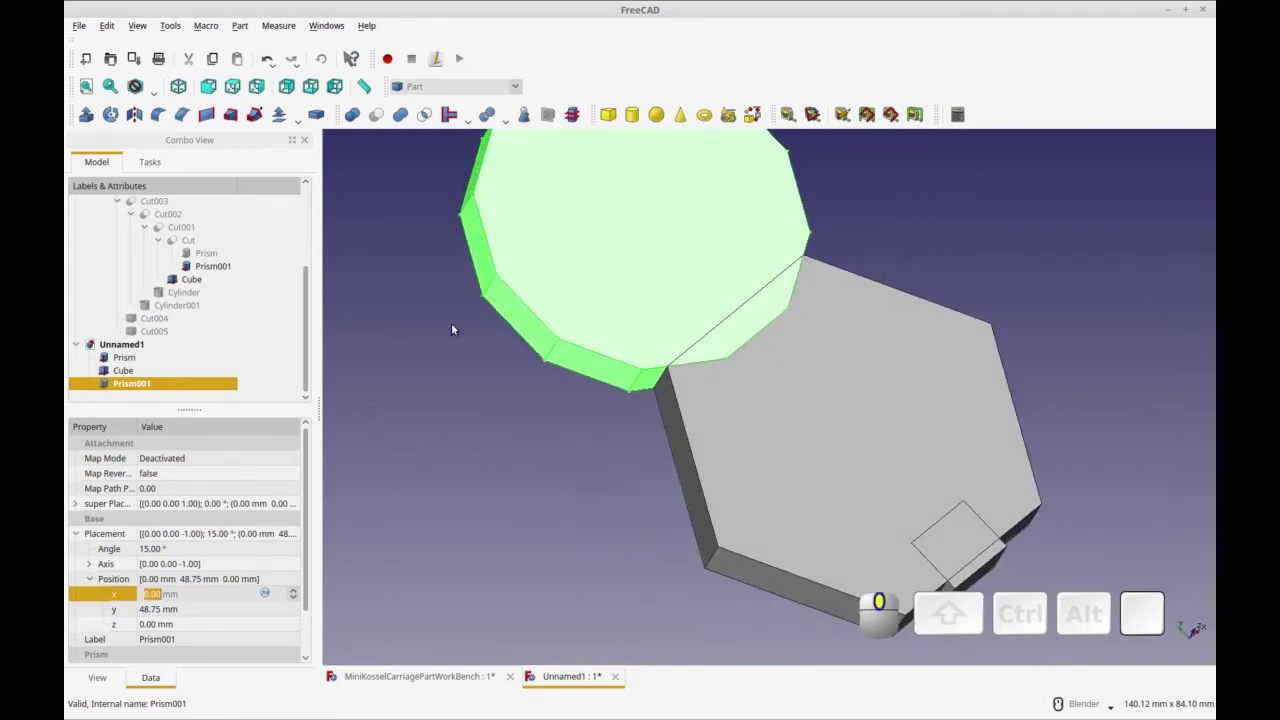
left_click(459, 677)
middle_click_drag(587, 595, 585, 575)
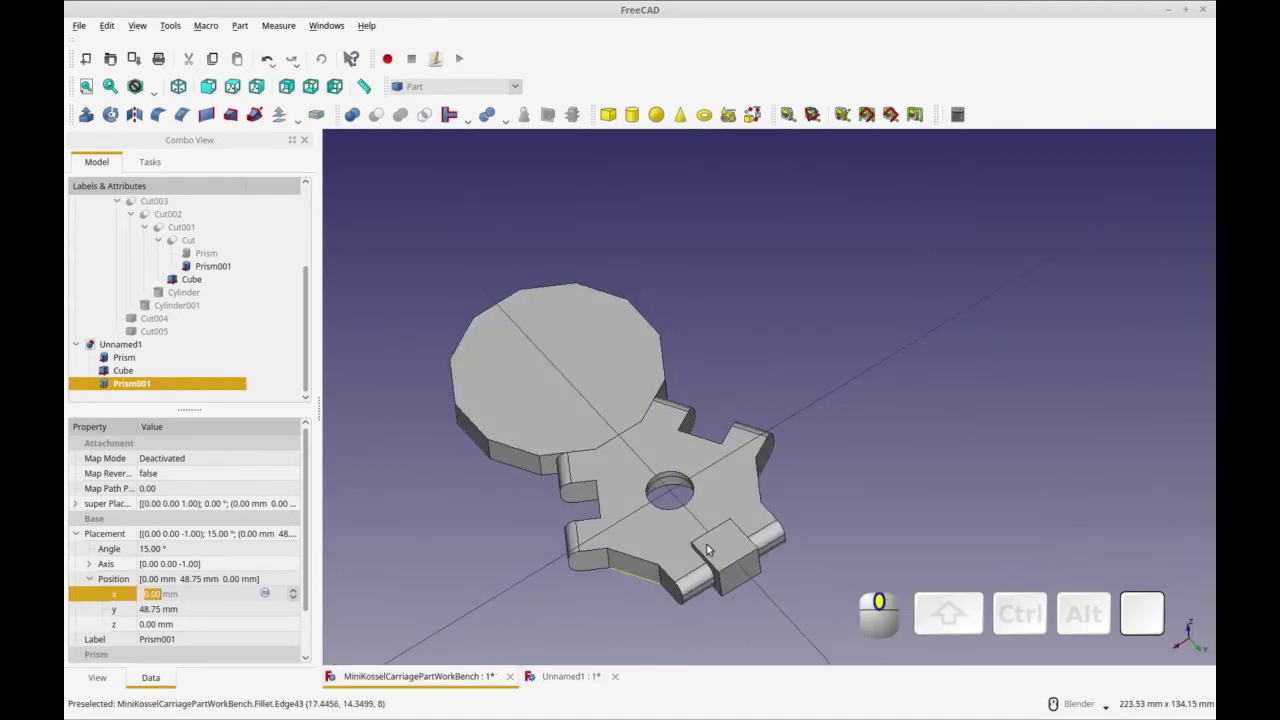
left_click(556, 677)
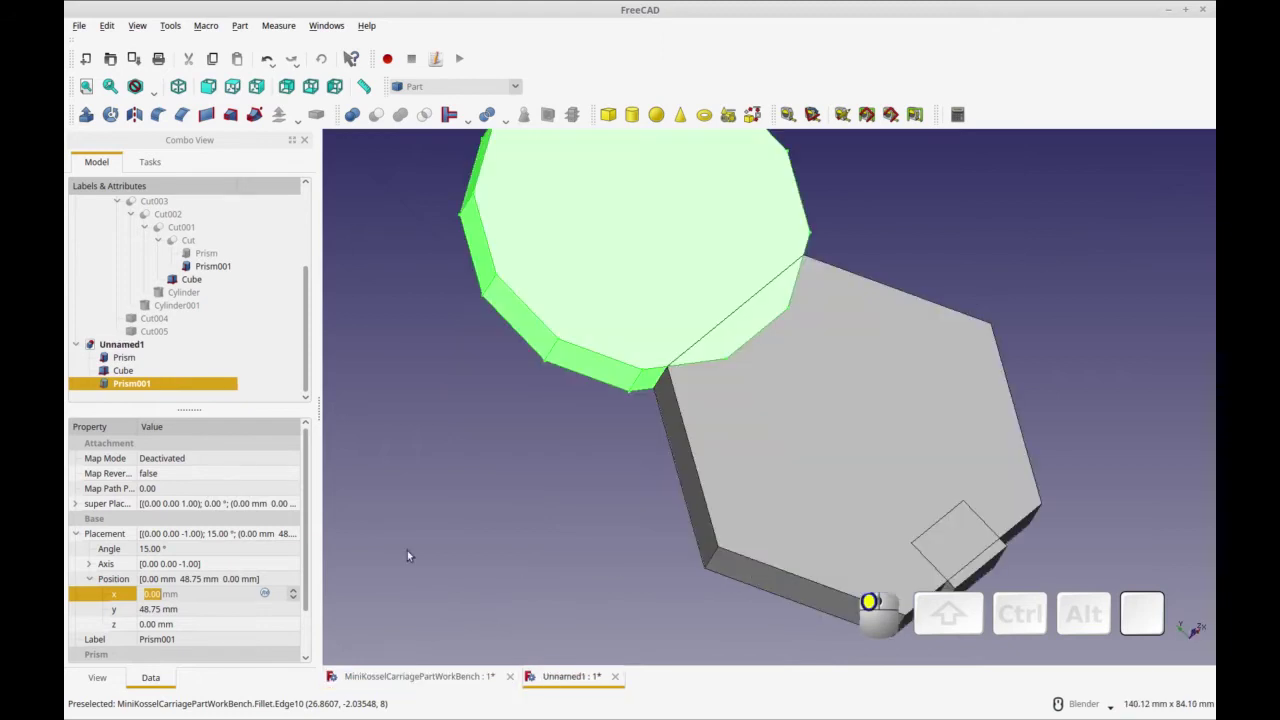
key("ctrl+r")
left_click(508, 677)
middle_click_drag(531, 607, 643, 426)
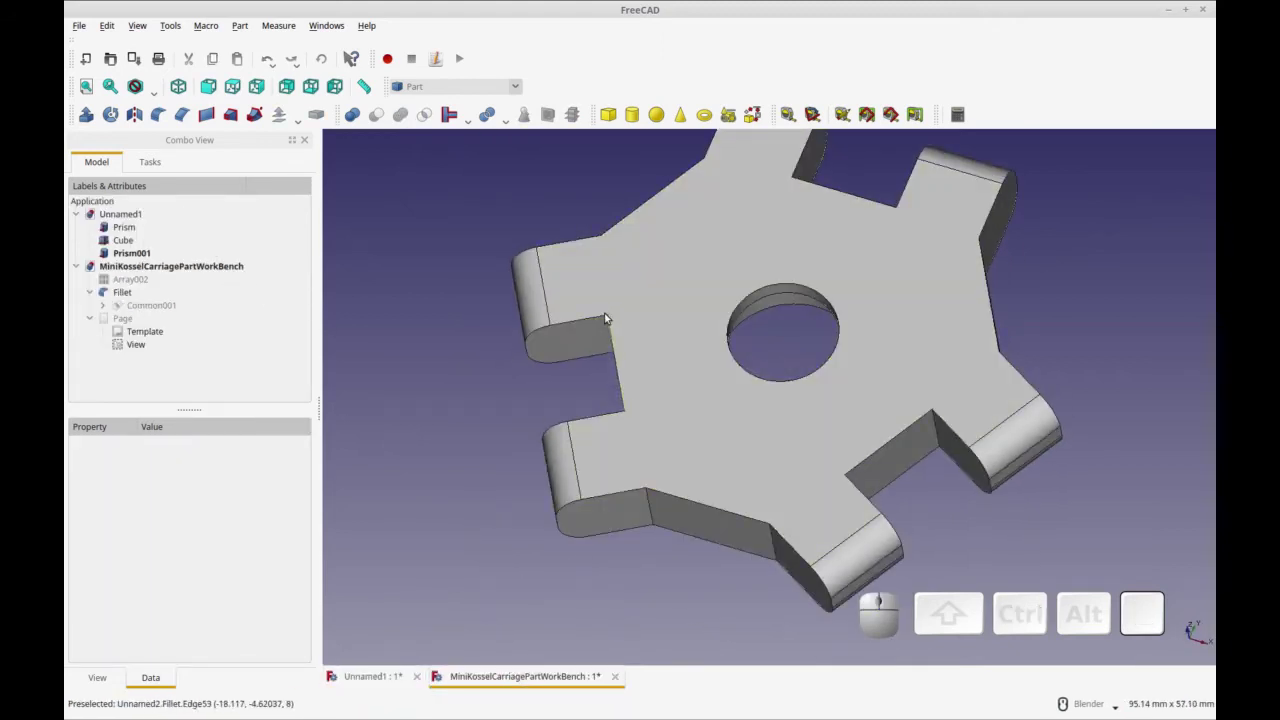
Expand the finished part's Fillet history down to Cut001 and make its Cube visible over the effector
left_click(103, 305)
left_click(117, 318)
left_click(130, 331)
left_click(144, 344)
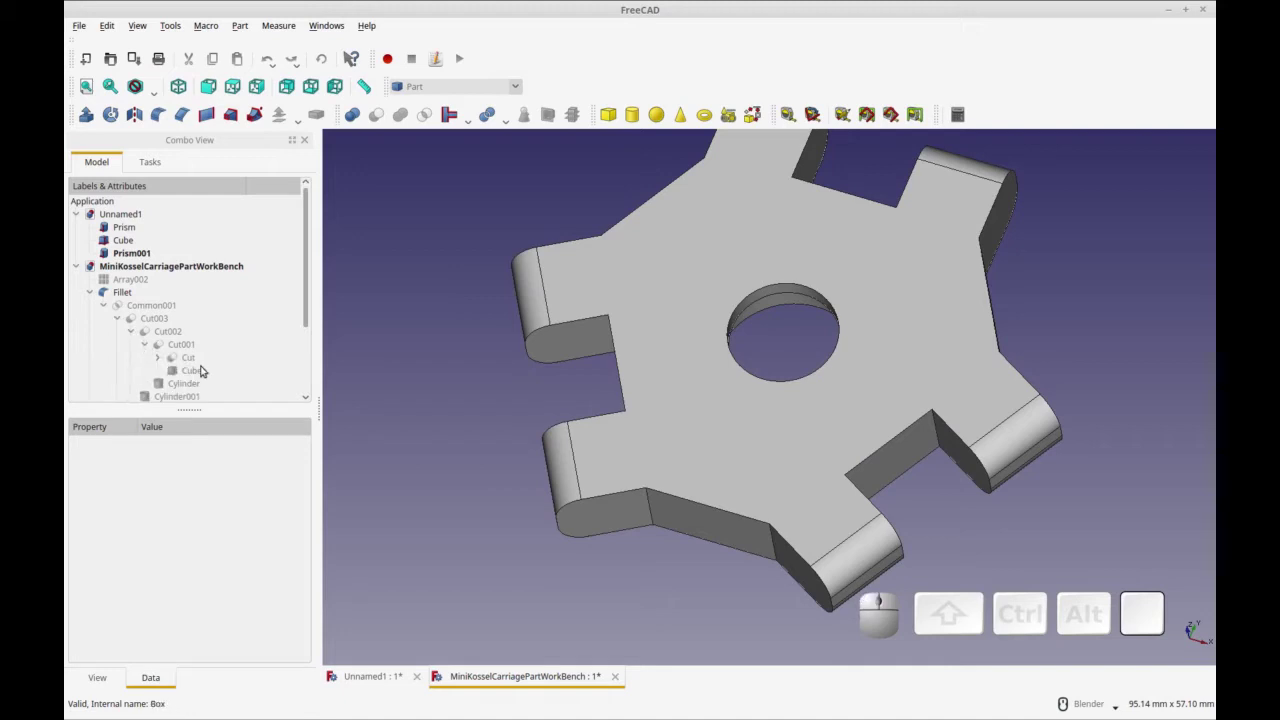
left_click(190, 370)
key("space")
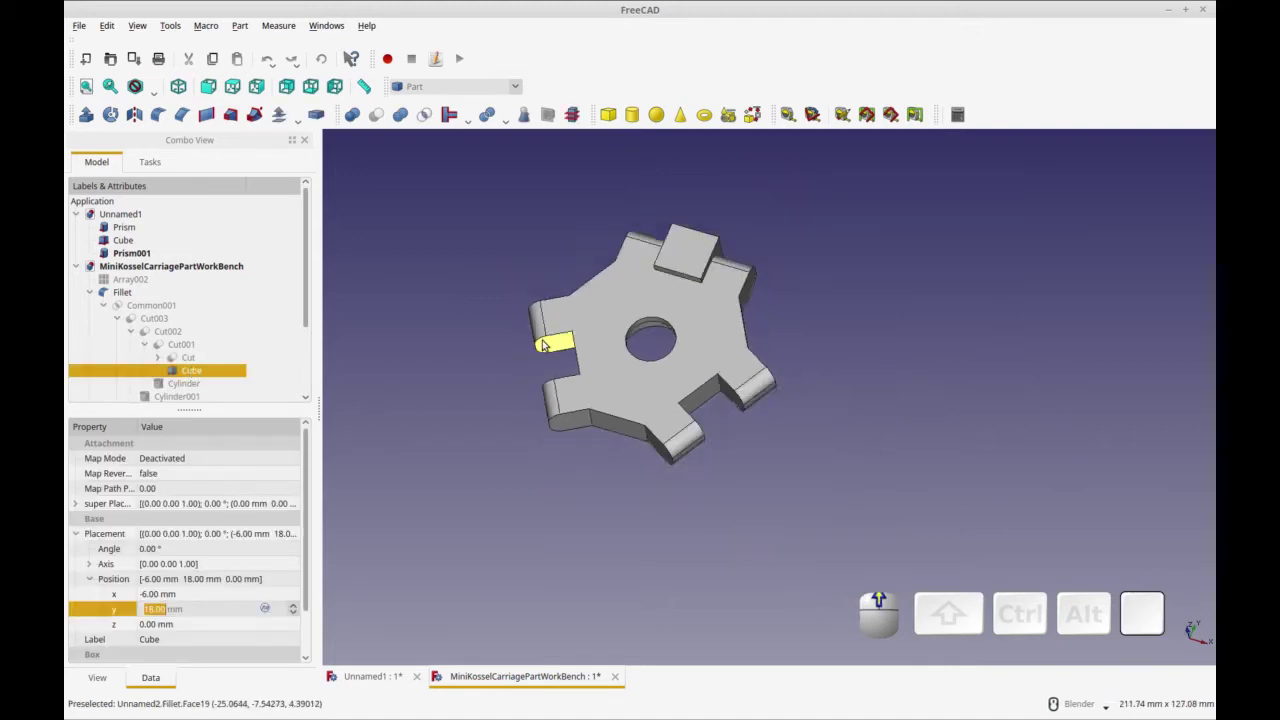
scroll(543, 345, "down", 2)
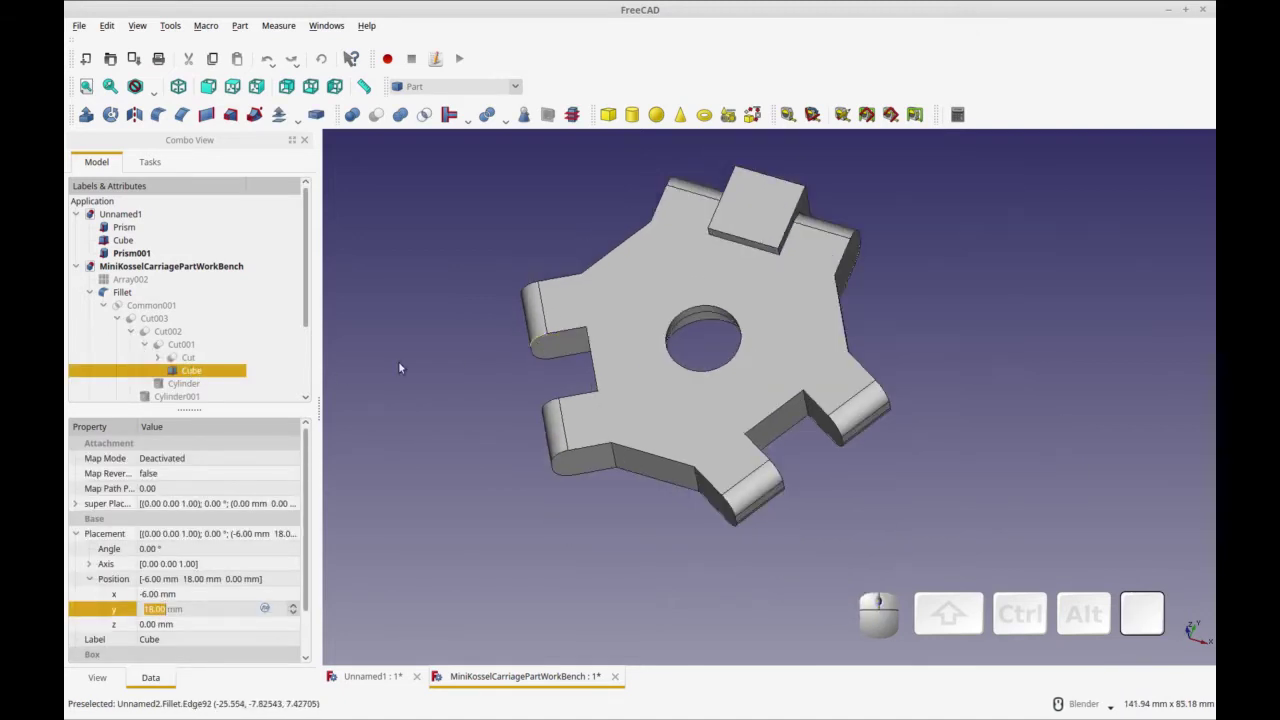
Expand the innermost Cut of the finished part and show its Prism001 to inspect where it sits
left_click(157, 357)
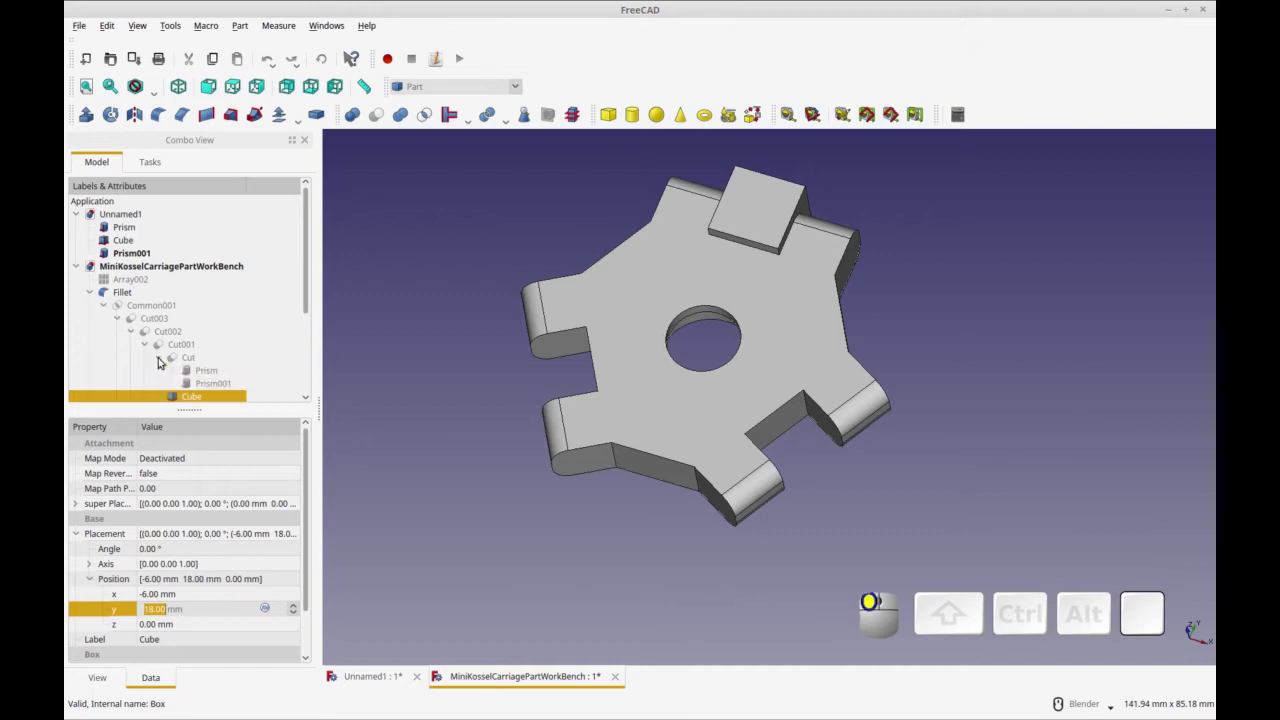
left_click(216, 385)
key("space")
middle_click_drag(455, 491, 440, 448)
middle_click_drag(742, 548, 620, 625, "shift")
Return to the Unnamed1 document and cut the 12-sided prism from the hexagonal prism
left_click(372, 677)
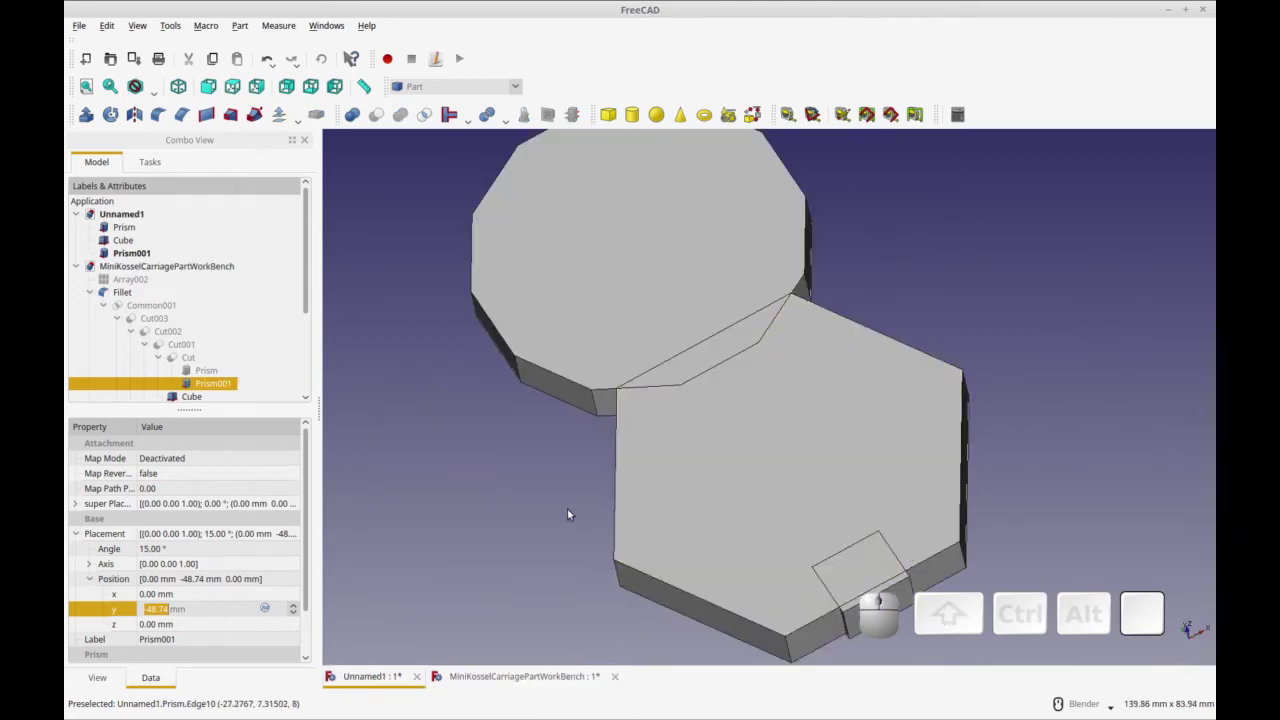
middle_click_drag(567, 508, 631, 500)
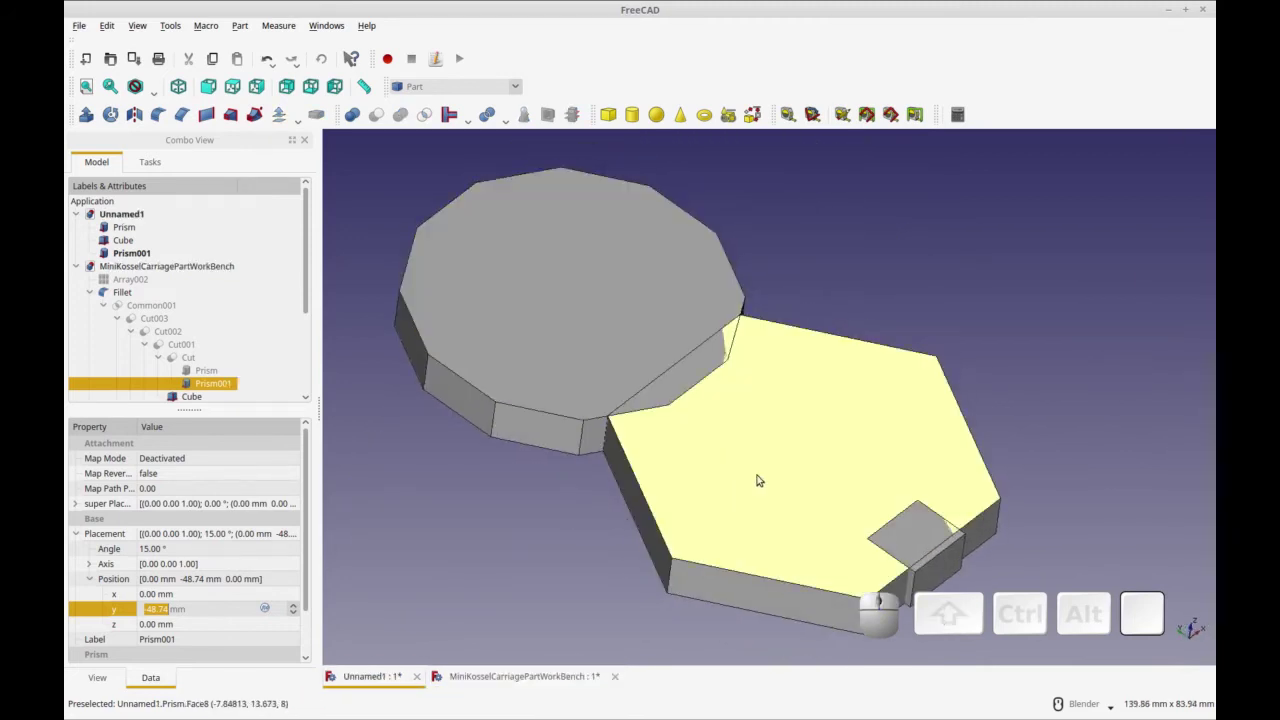
left_click(779, 488)
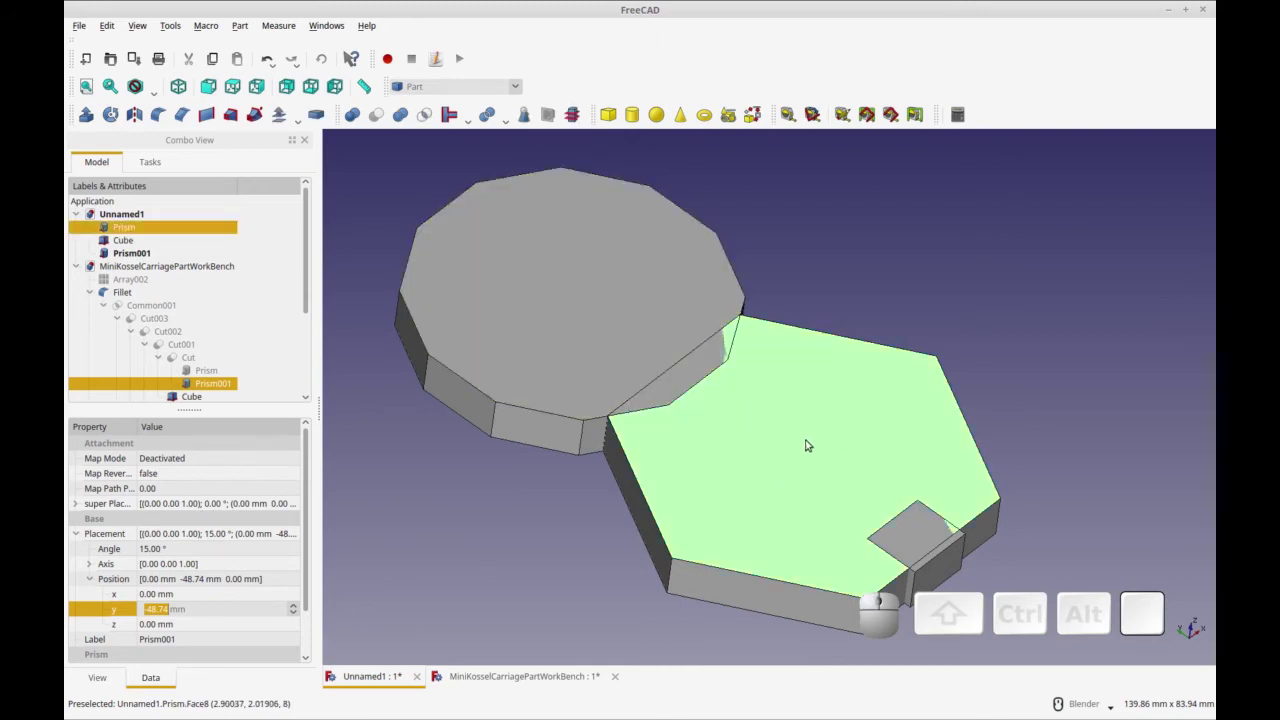
left_click(617, 268, "ctrl")
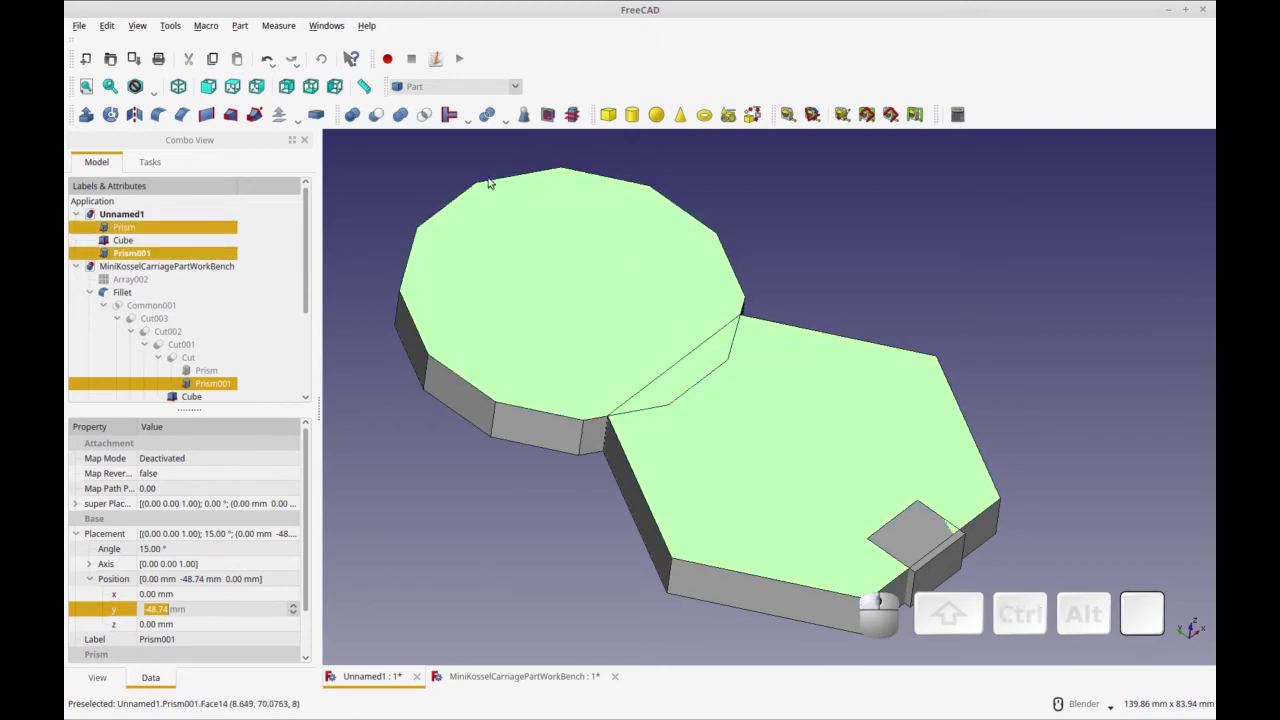
left_click(376, 114)
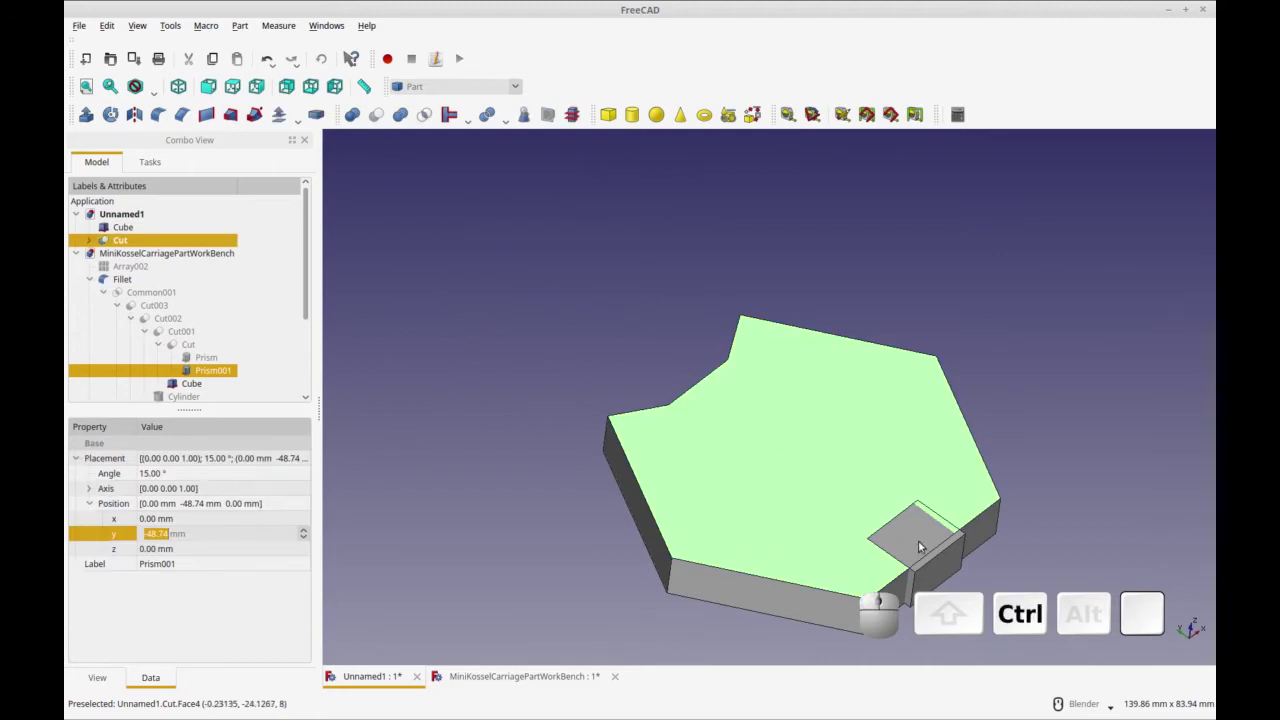
Cut the cube from the trimmed hexagon to form a rectangular notch in its side
left_click(947, 563, "ctrl")
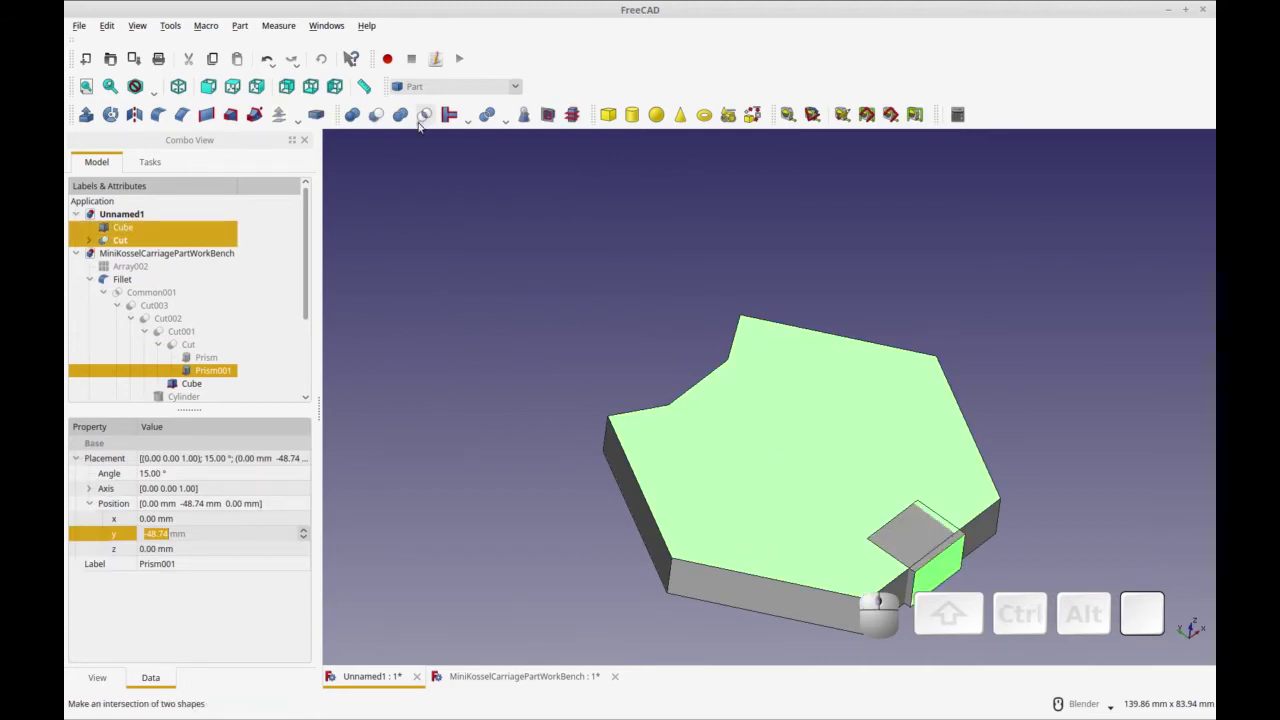
left_click(376, 114)
middle_click_drag(486, 349, 423, 272, "shift")
scroll(303, 384, "down", 2)
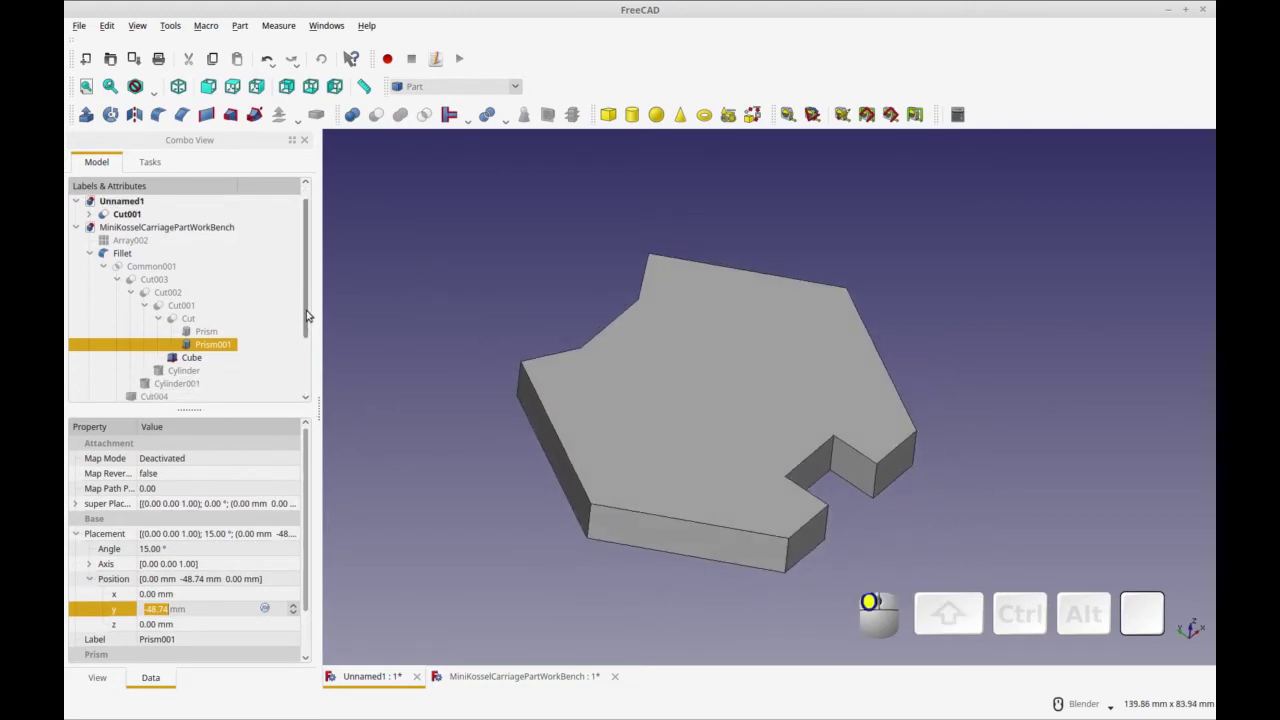
Create a simple copy of the notched hexagon Cut001
key("ctrl+r")
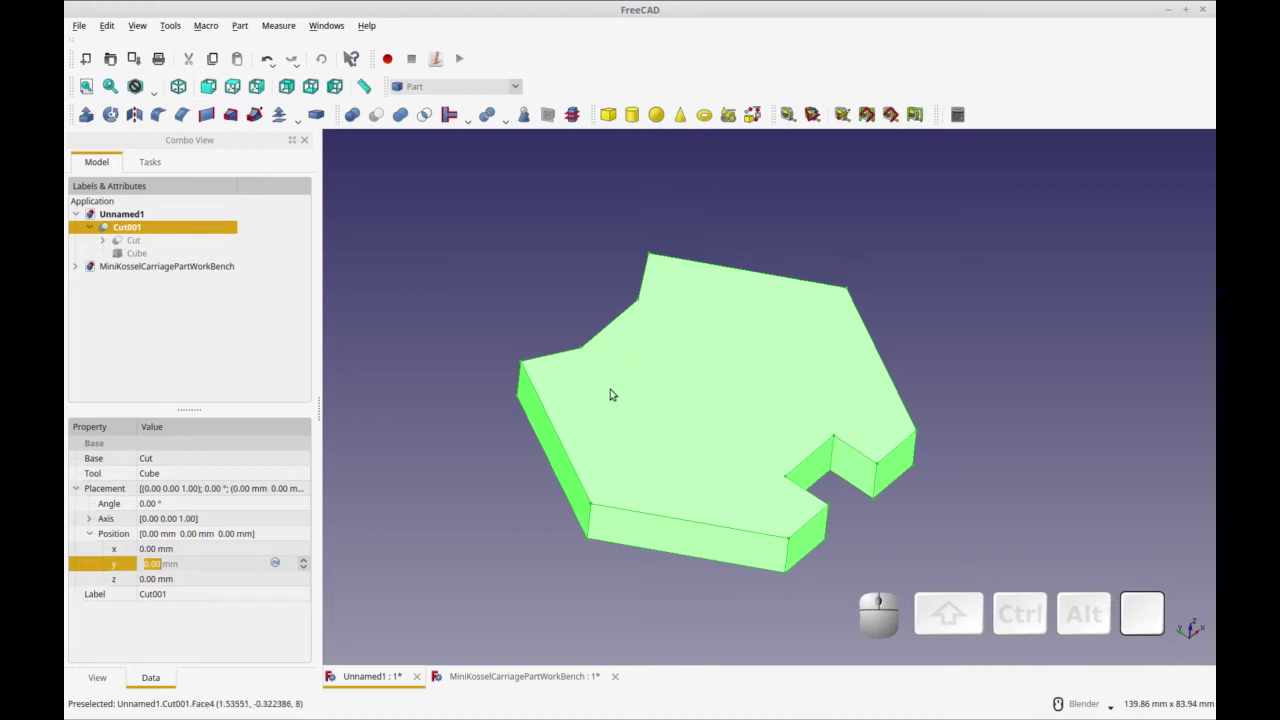
middle_click_drag(466, 474, 468, 498)
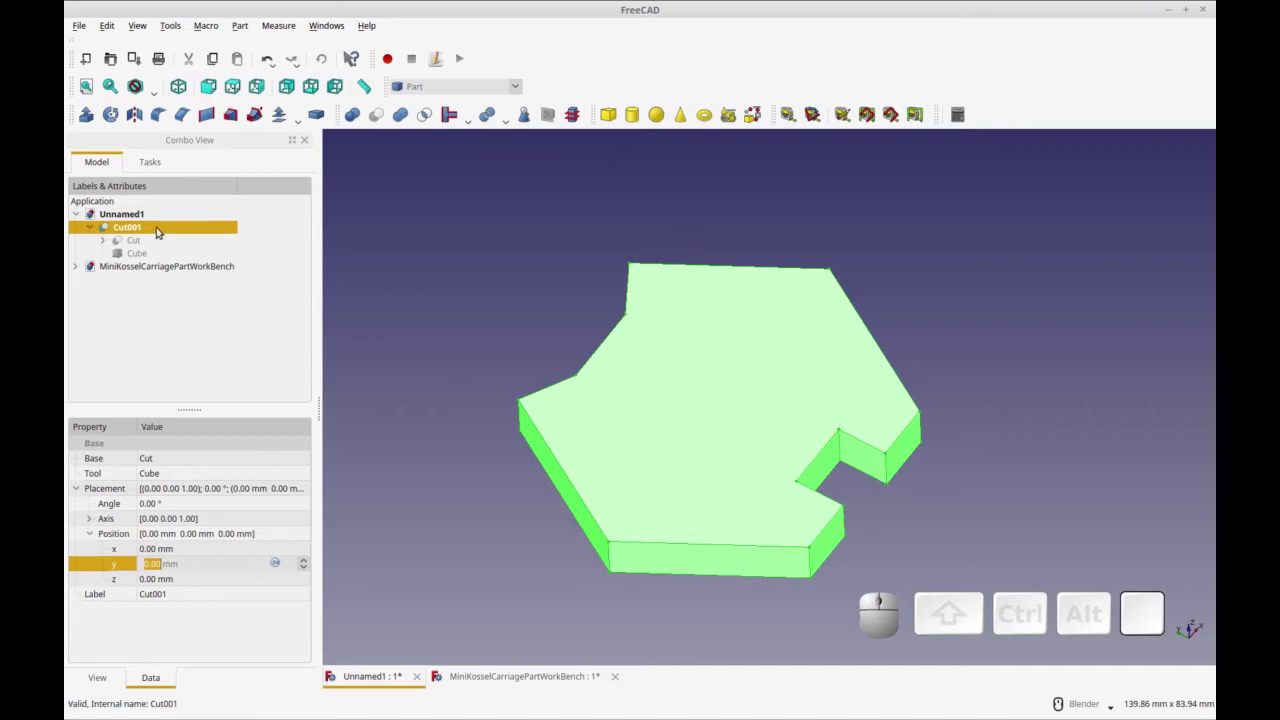
left_click(241, 27)
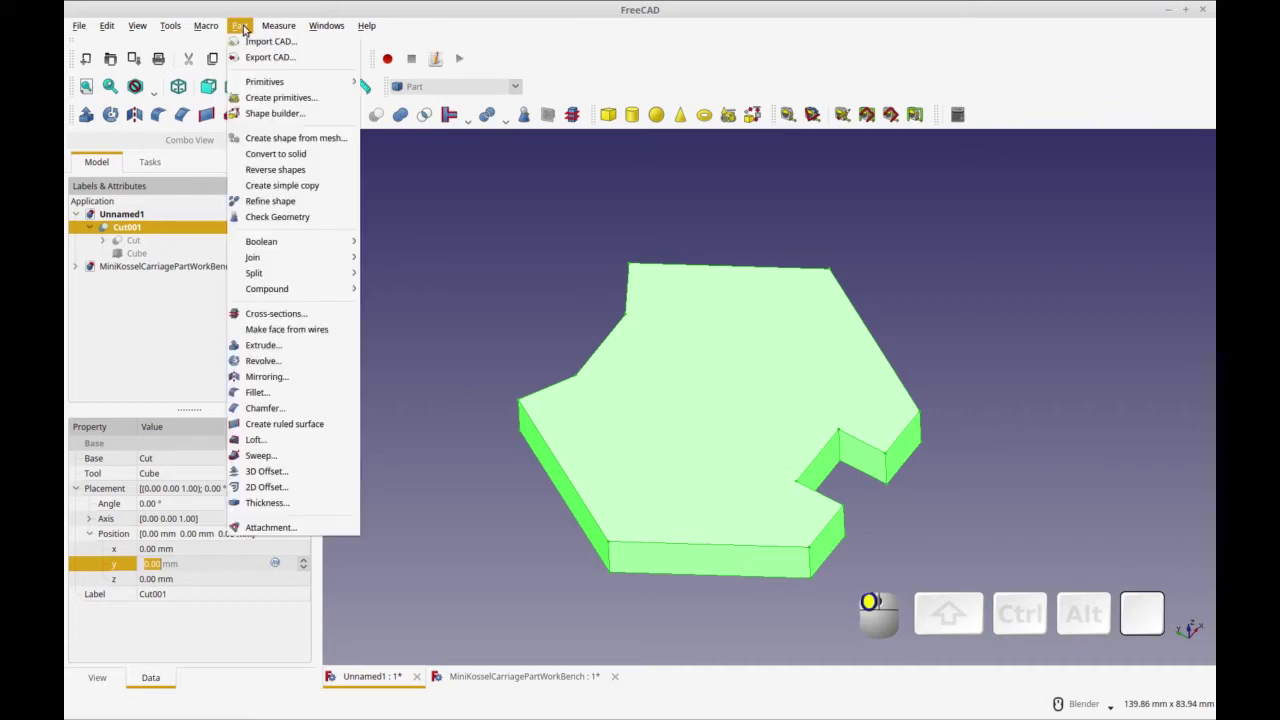
left_click(282, 185)
Transform the simple copy Cut002 by rotating it -60° about the Z axis
left_click(128, 268)
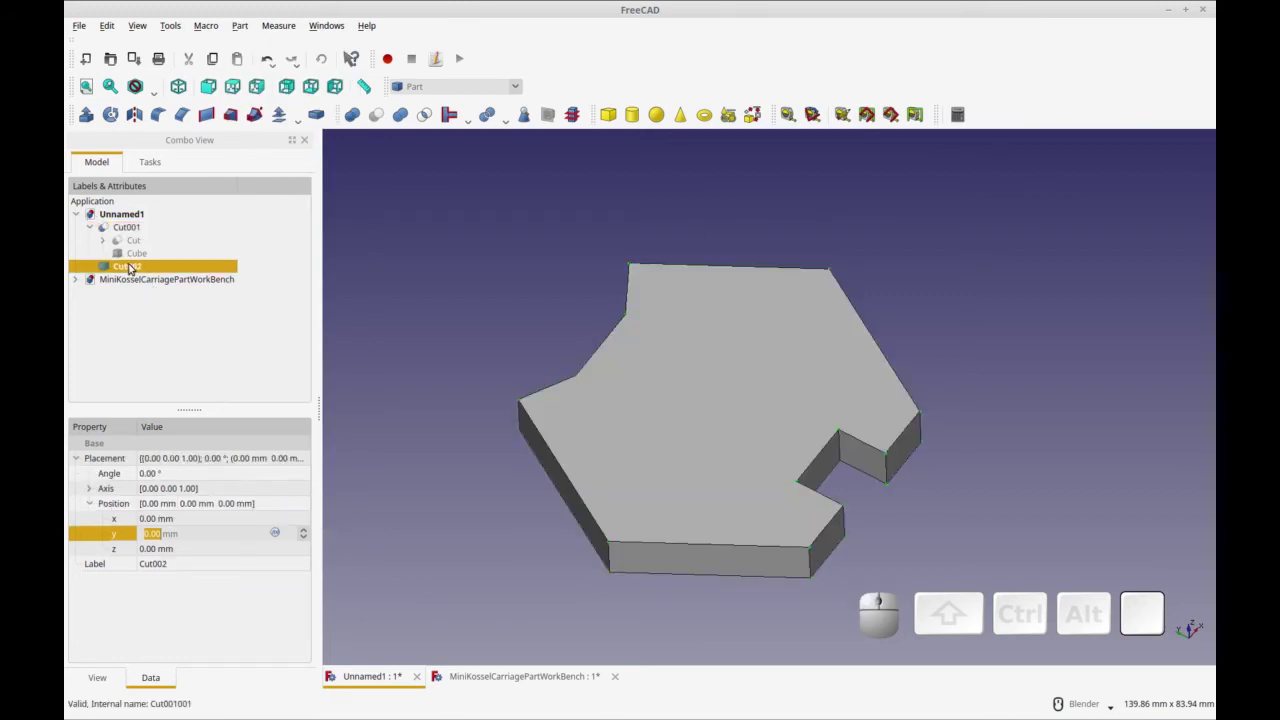
right_click(128, 268)
left_click(160, 279)
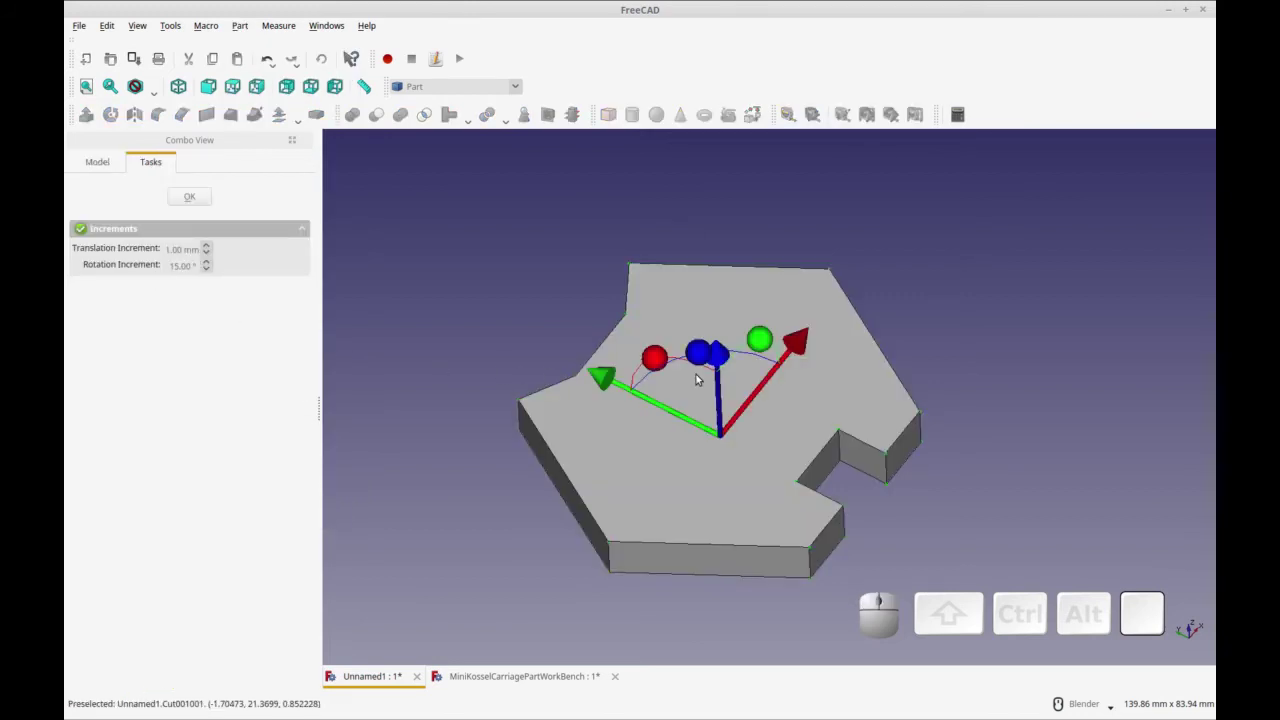
middle_click_drag(789, 404, 754, 409)
left_click(704, 316)
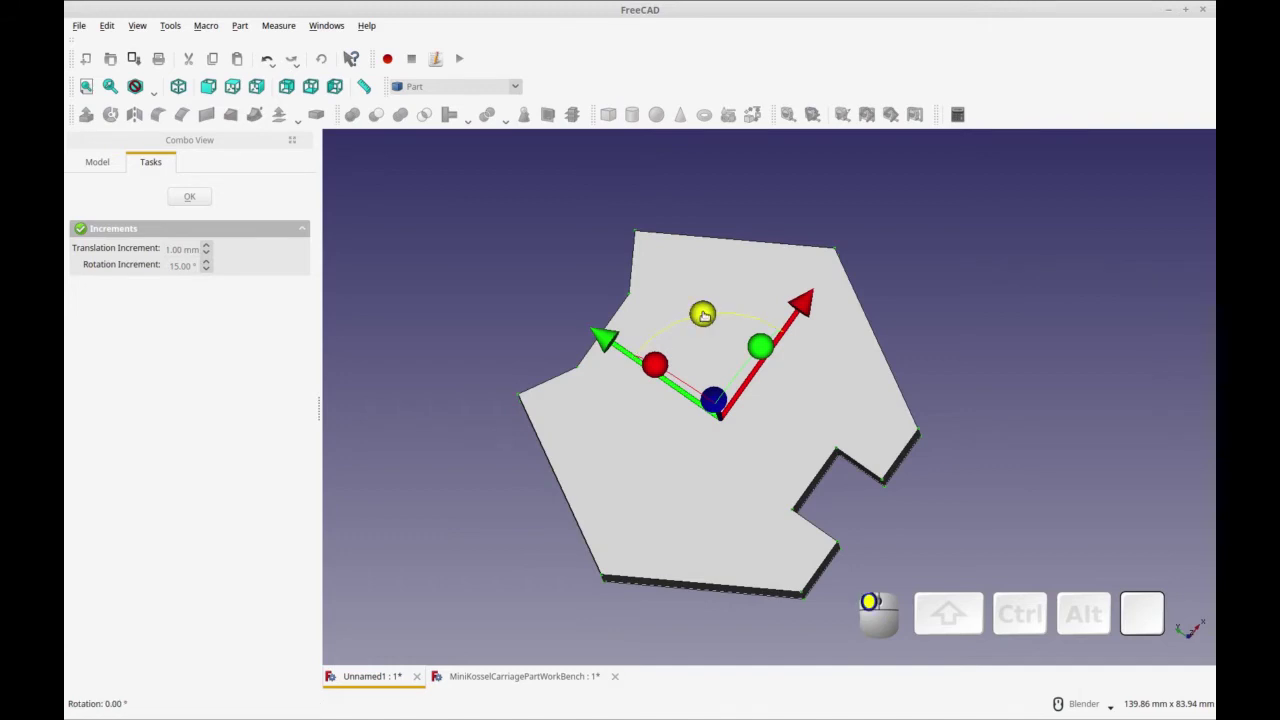
left_click_drag(710, 314, 808, 360)
middle_click_drag(614, 266, 566, 251)
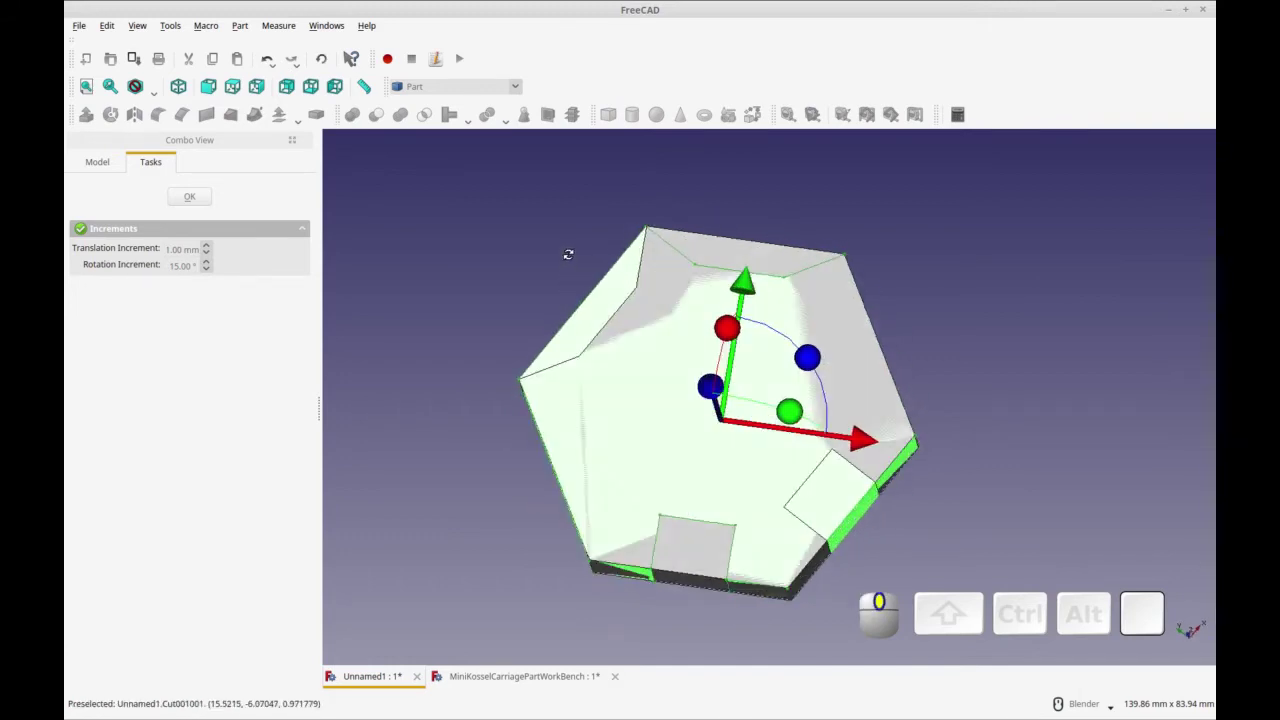
left_click(190, 199)
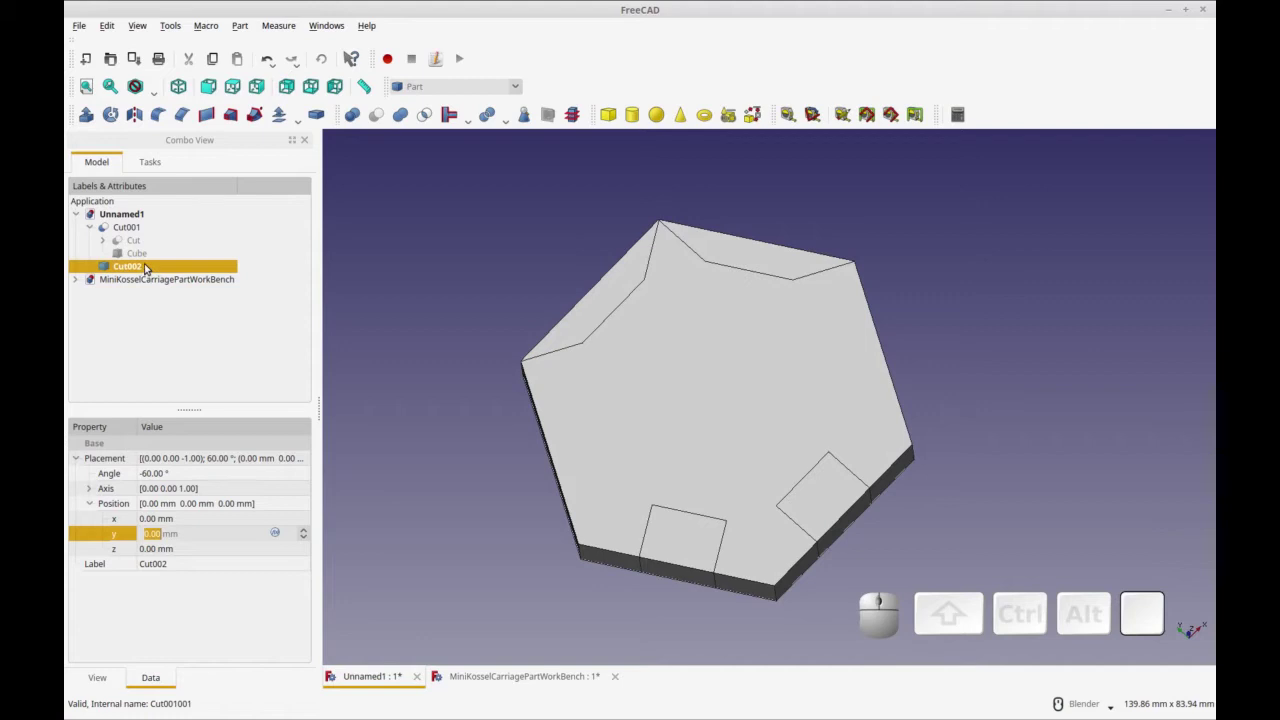
Rotate Cut002 further about the Z axis to an angle of -120°
right_click(145, 270)
left_click(210, 267)
left_click_drag(818, 384, 812, 482)
left_click(189, 196)
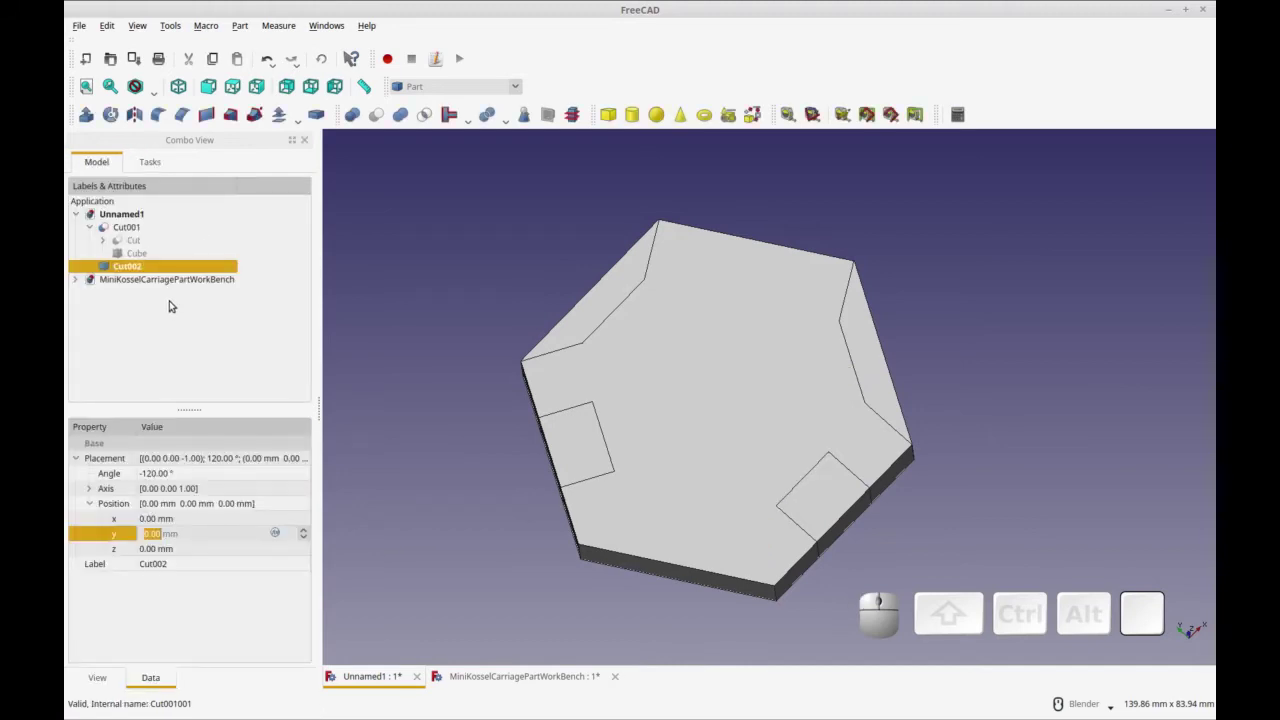
Create a second simple copy of the notched hexagon Cut001
left_click(126, 228)
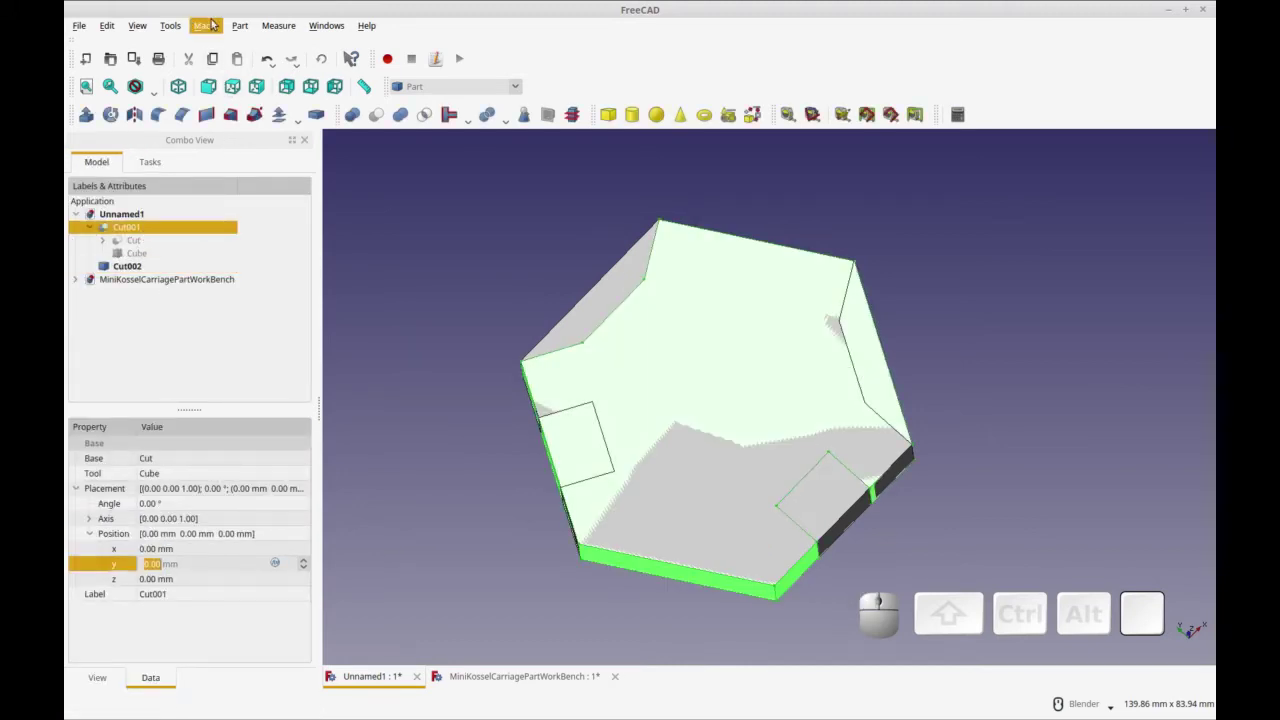
left_click(240, 28)
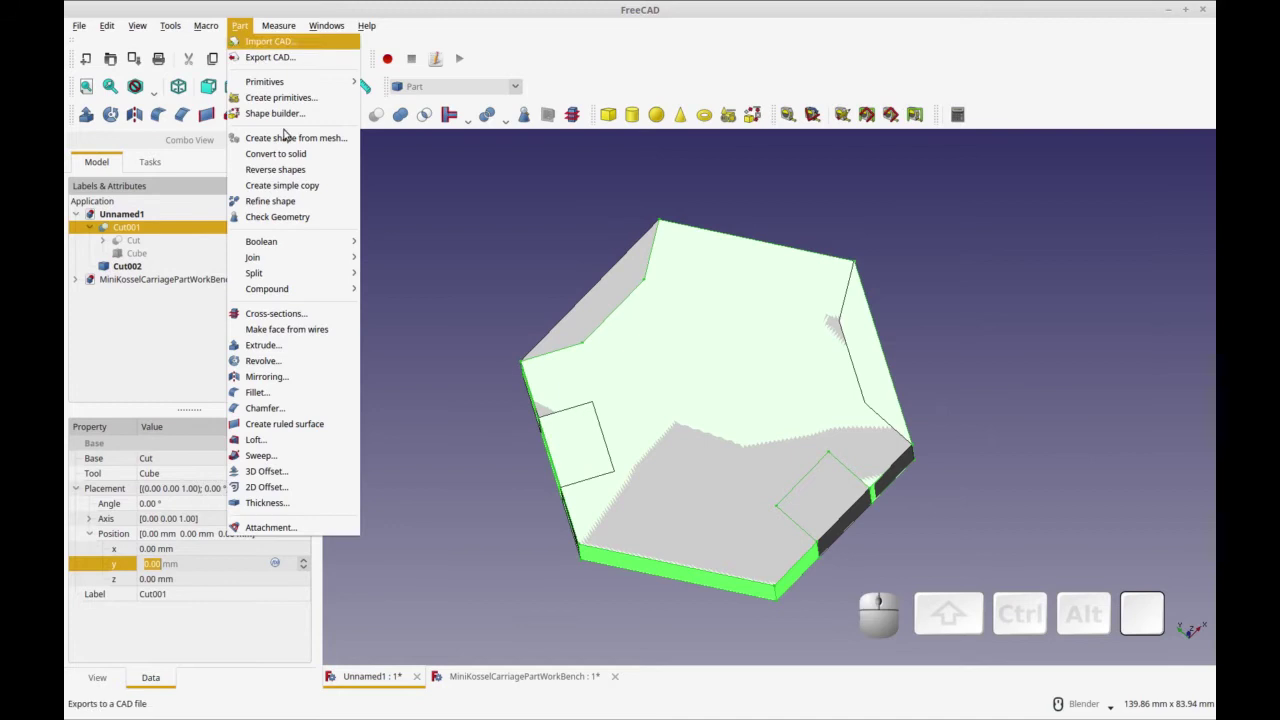
left_click(290, 180)
Transform the second copy, Cut003, by rotating it 120° about the Z axis
left_click(127, 280)
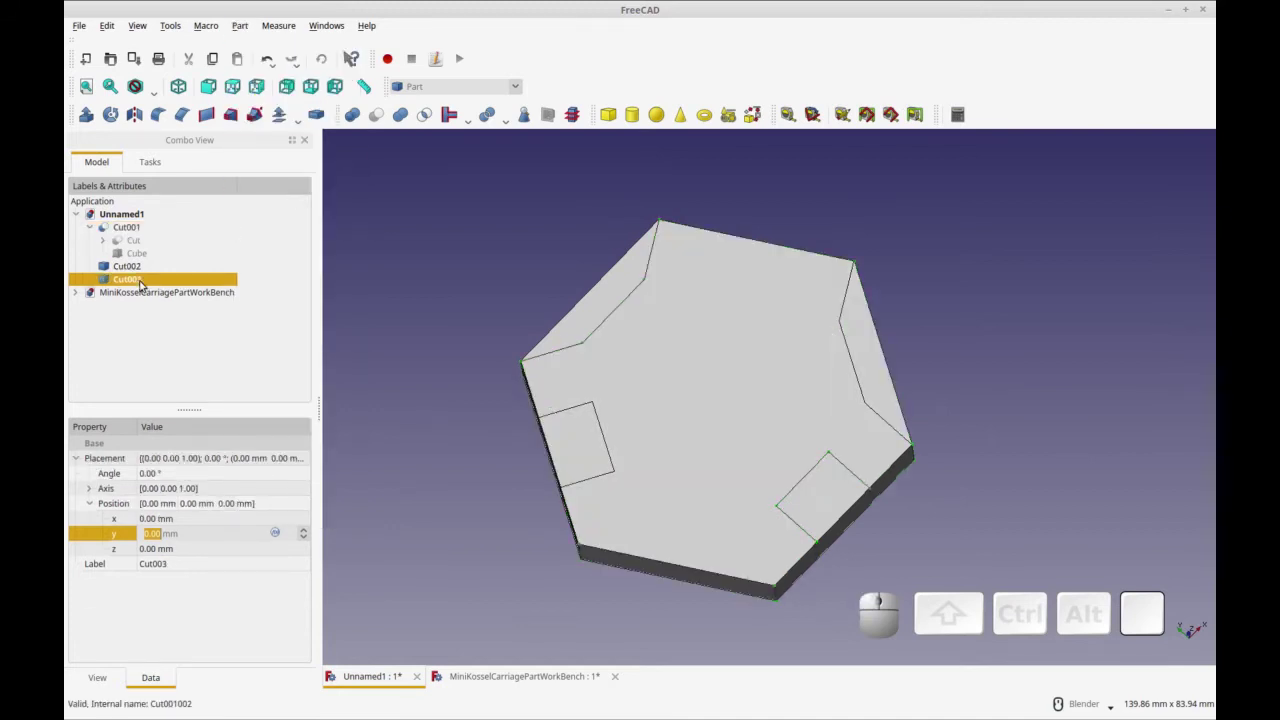
key("space")
right_click(140, 285)
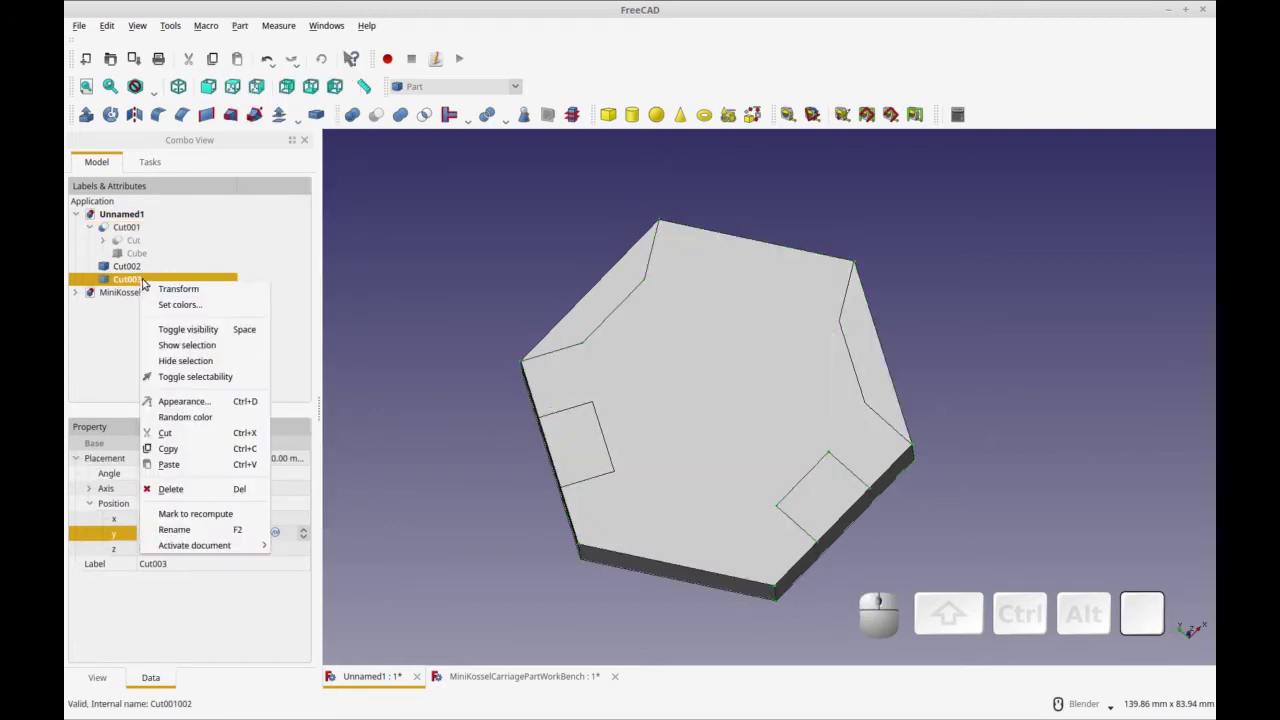
left_click(180, 294)
left_click_drag(713, 318, 576, 532)
left_click(189, 196)
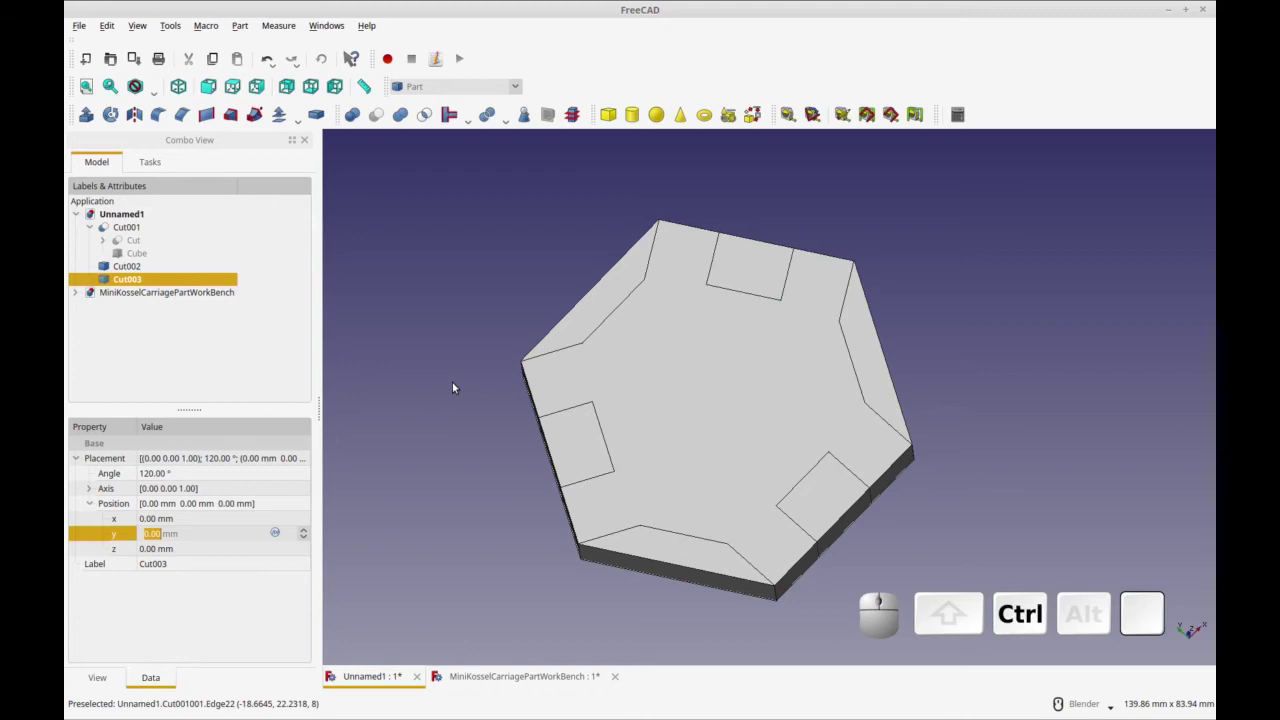
Intersect Cut001, Cut002 and Cut003 into one common solid with six arms
key("ctrl+r")
middle_click_drag(686, 508, 986, 486)
left_click(136, 229)
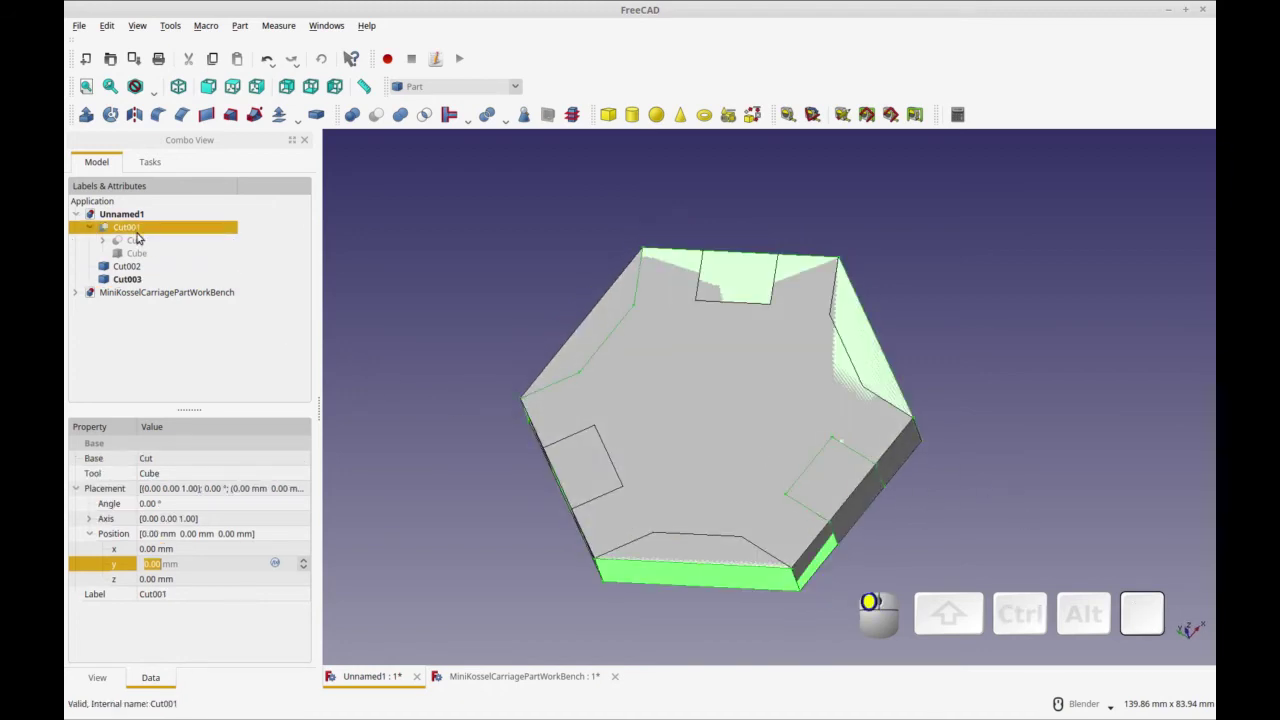
left_click(138, 266, "ctrl")
left_click(138, 281, "ctrl")
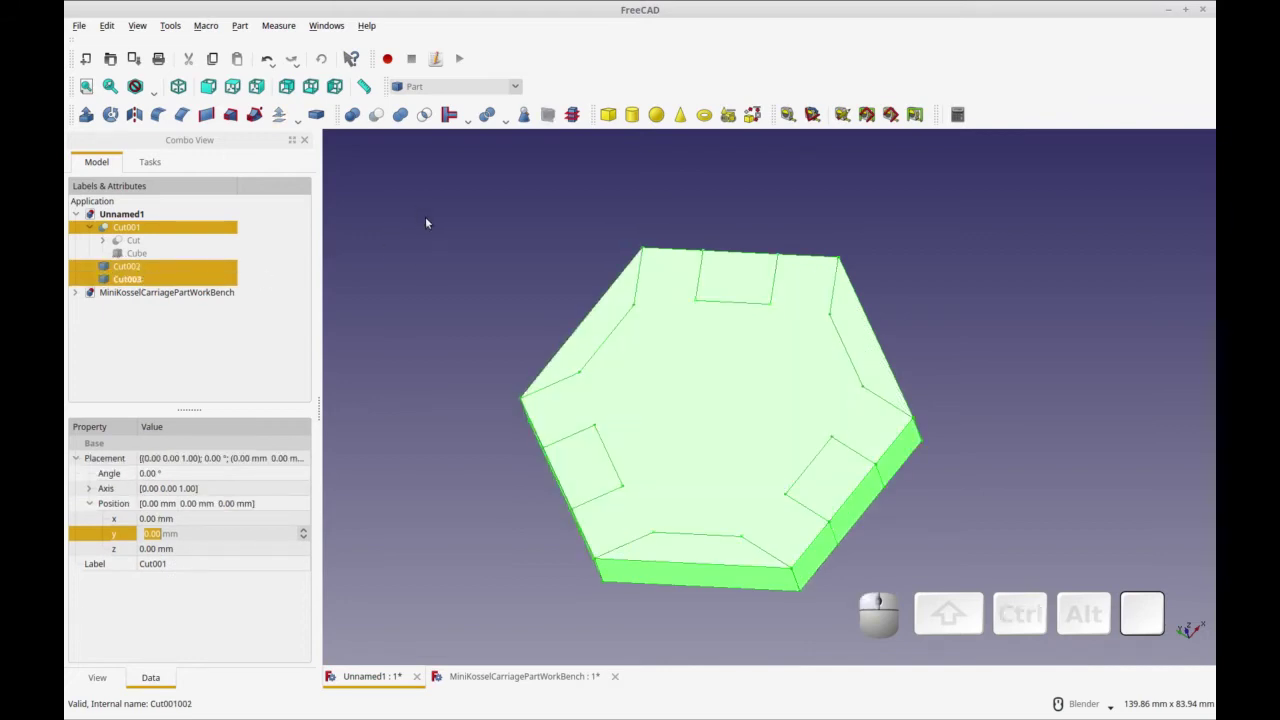
left_click(424, 114)
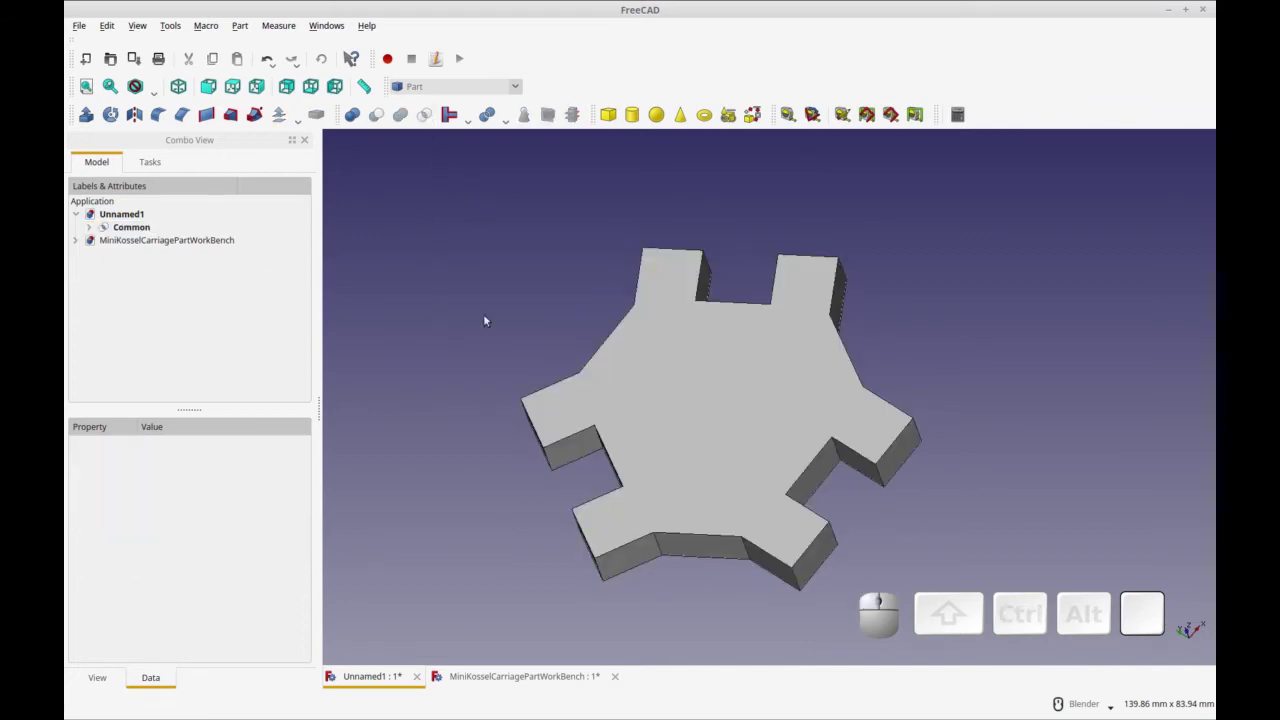
middle_click_drag(543, 340, 617, 569)
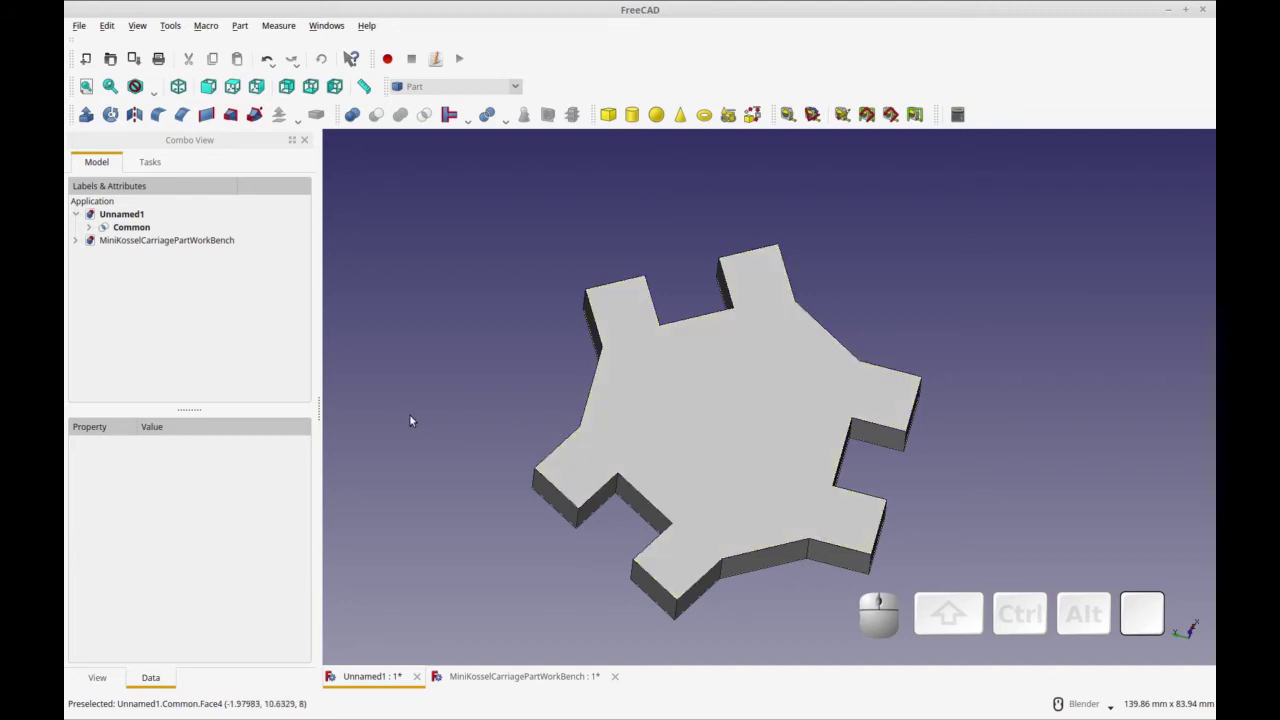
key("ctrl+r")
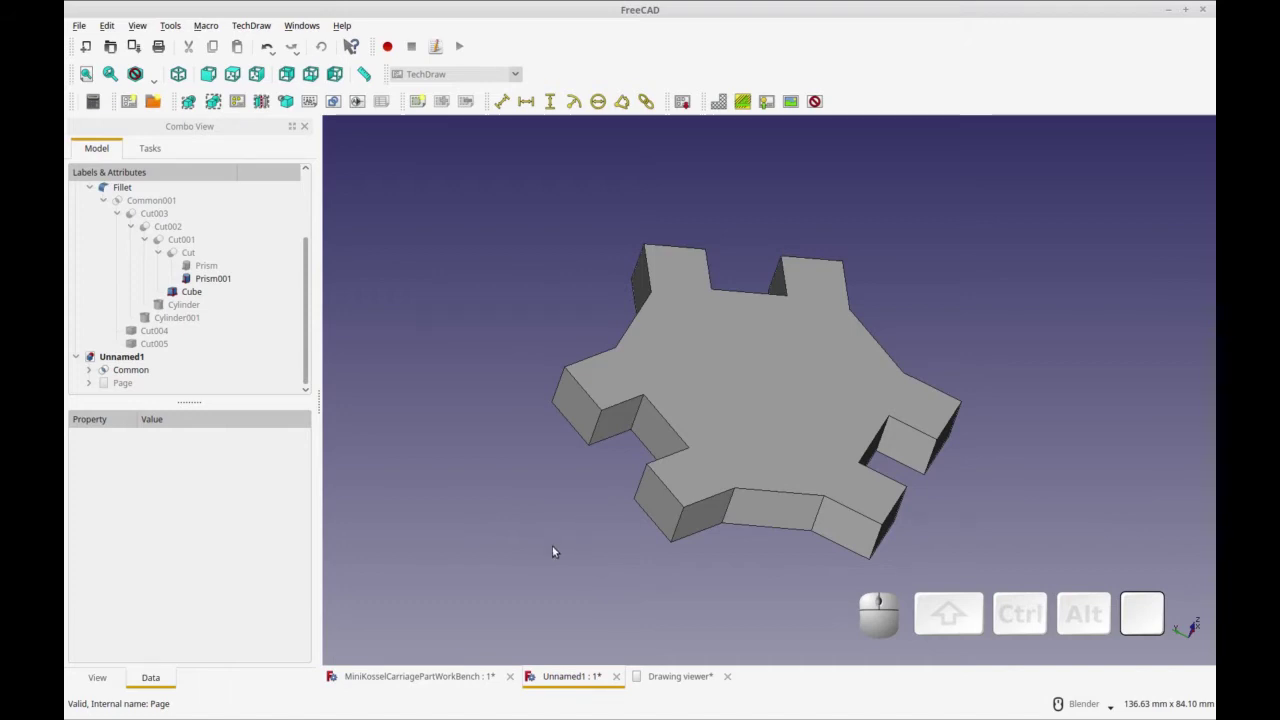
On the drawing page, dimension the horizontal distance between the outer bottom corners of the two lower arms and place it below the outline
left_click(668, 674)
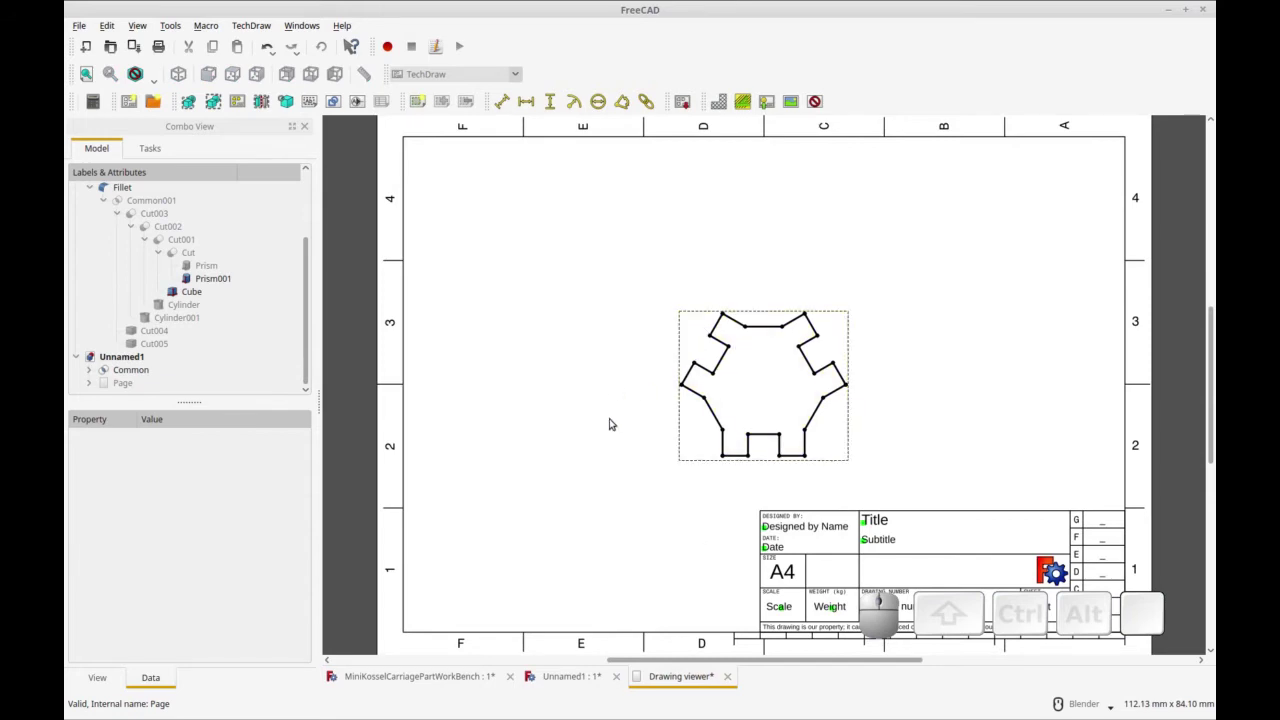
left_click(722, 459)
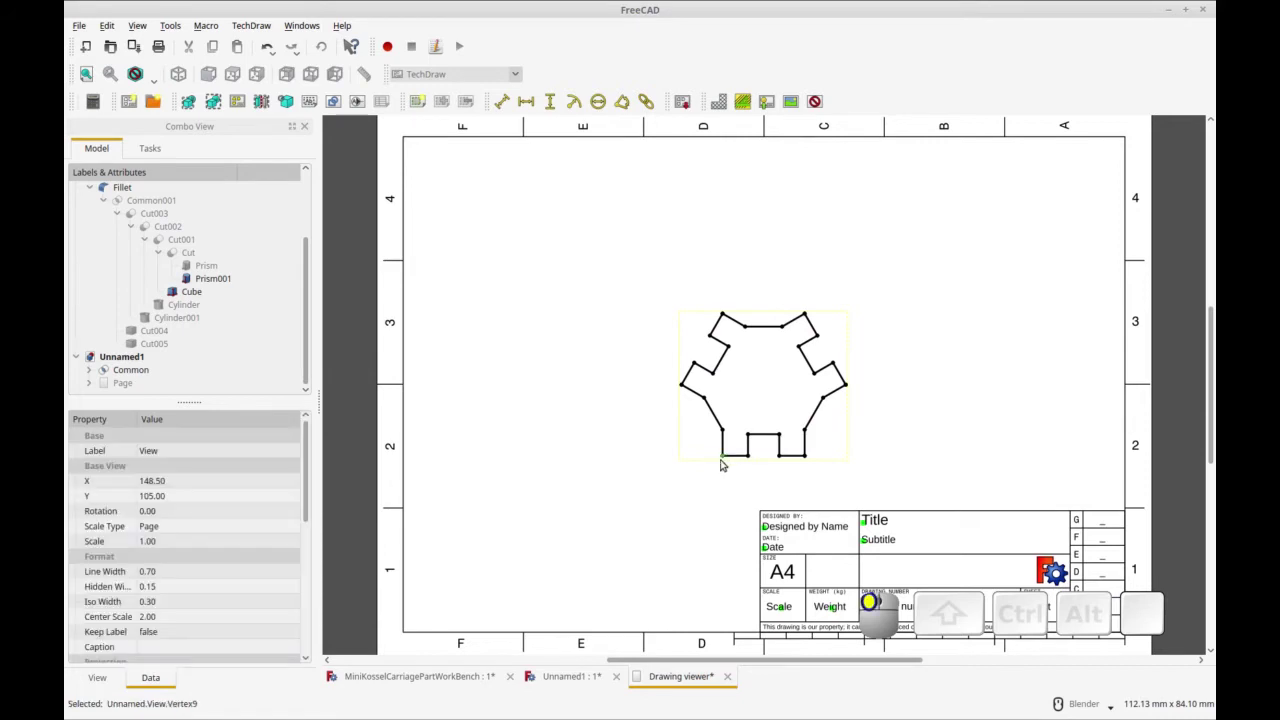
left_click(806, 457, "ctrl")
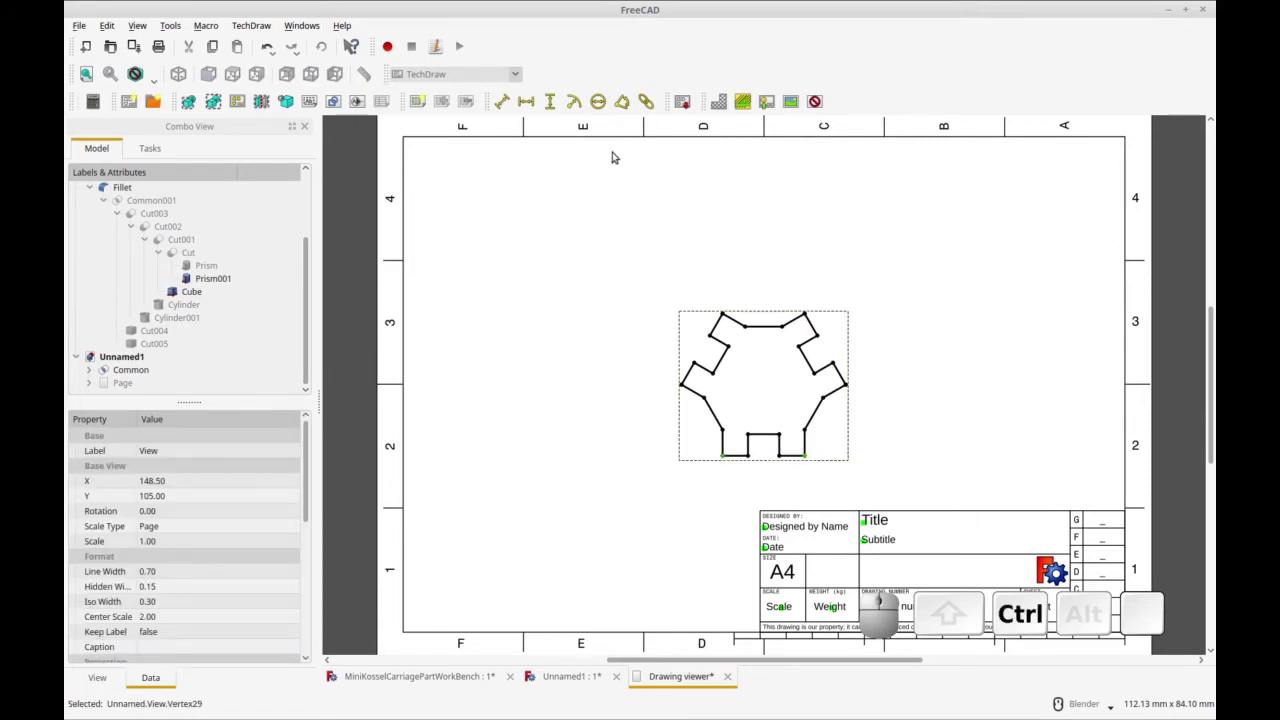
left_click(526, 101)
left_click_drag(768, 407, 766, 490)
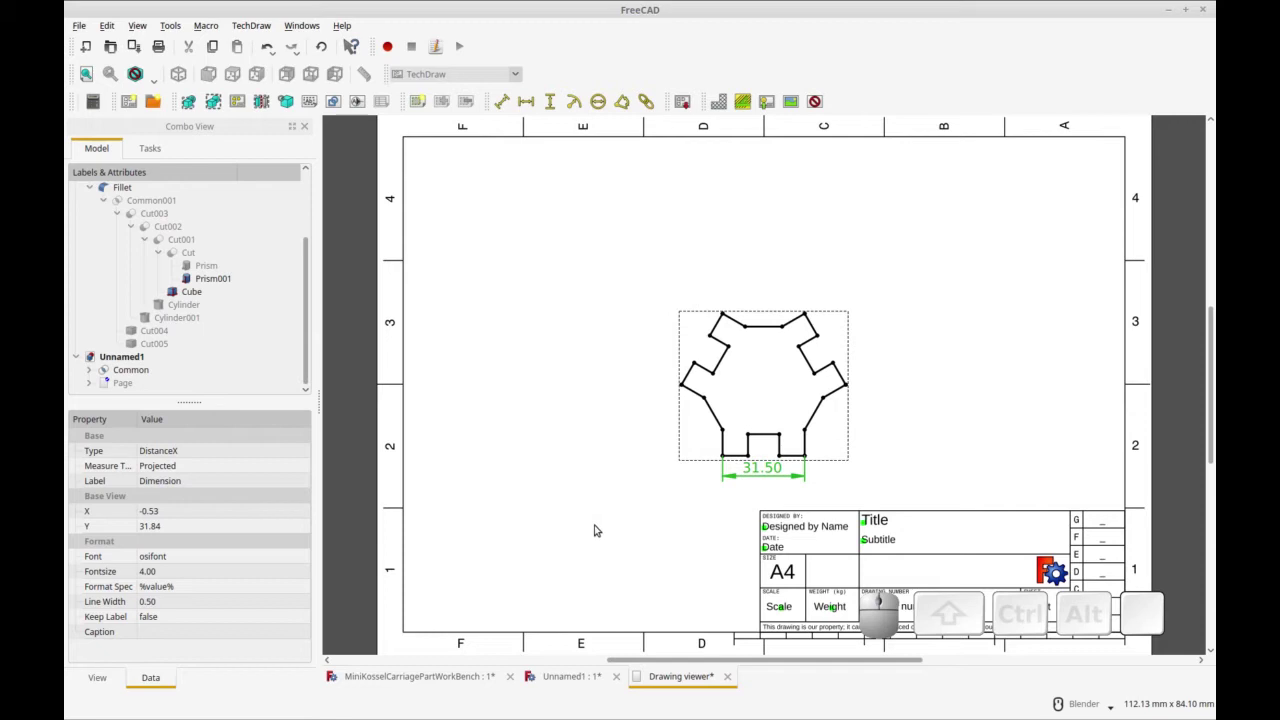
key("ctrl+r")
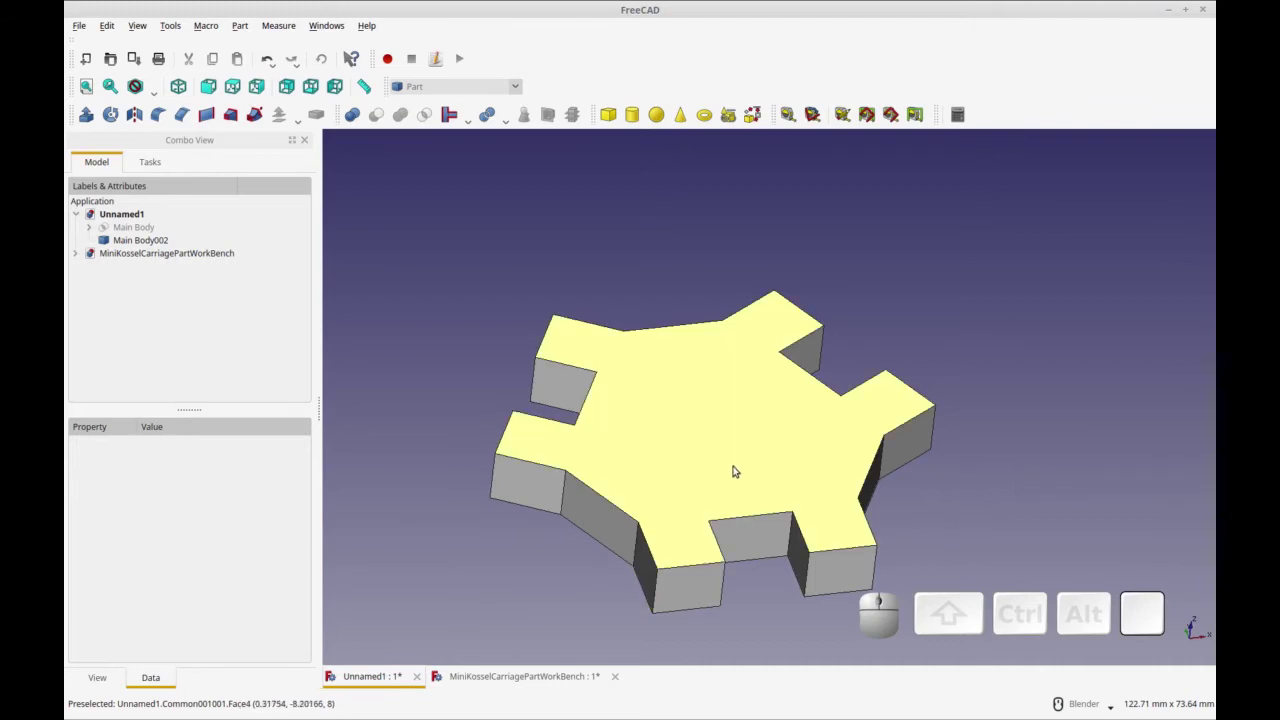
Add a cone primitive and a cube primitive to the document containing the six-armed body
middle_click_drag(733, 471, 737, 391, "shift")
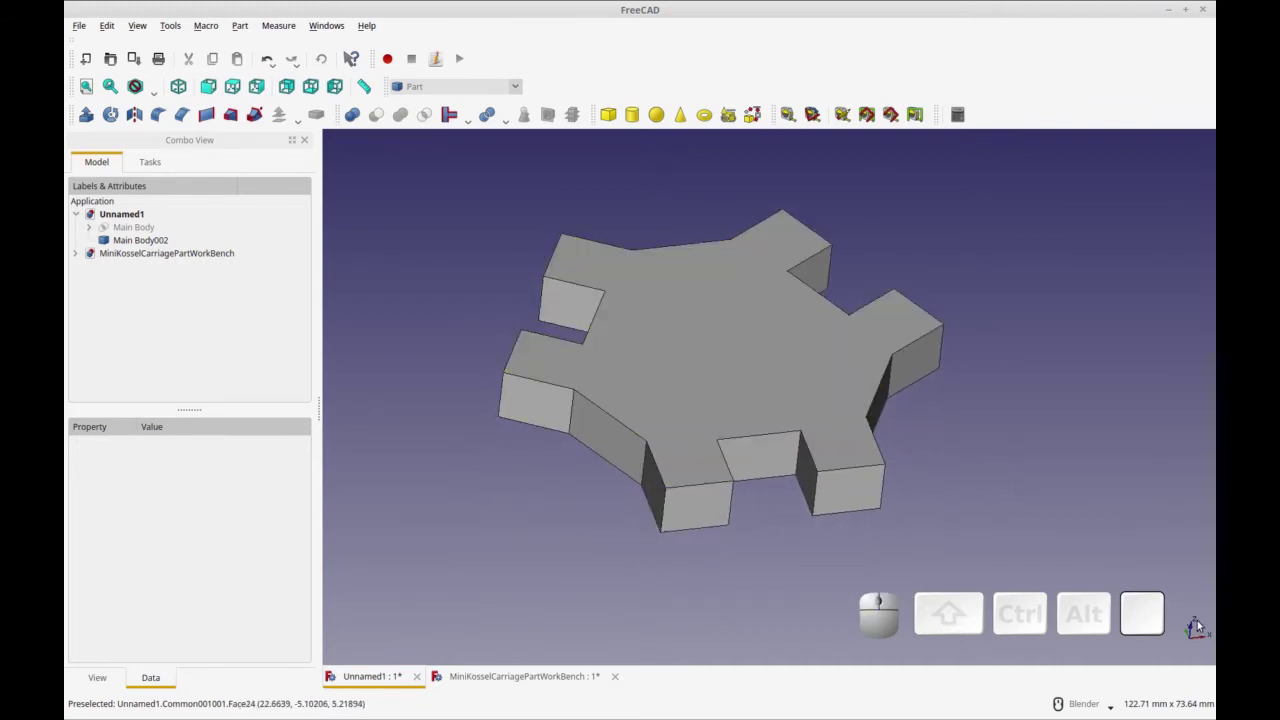
key("2")
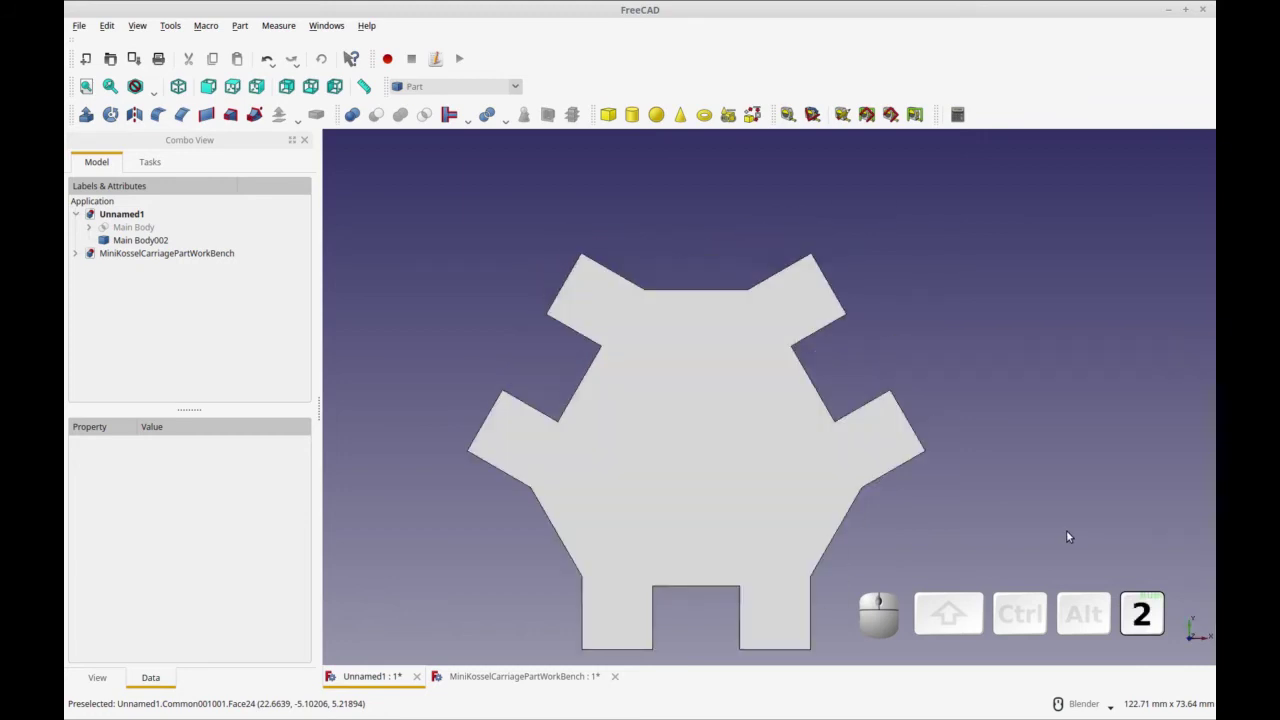
middle_click_drag(1066, 537, 1020, 470, "shift")
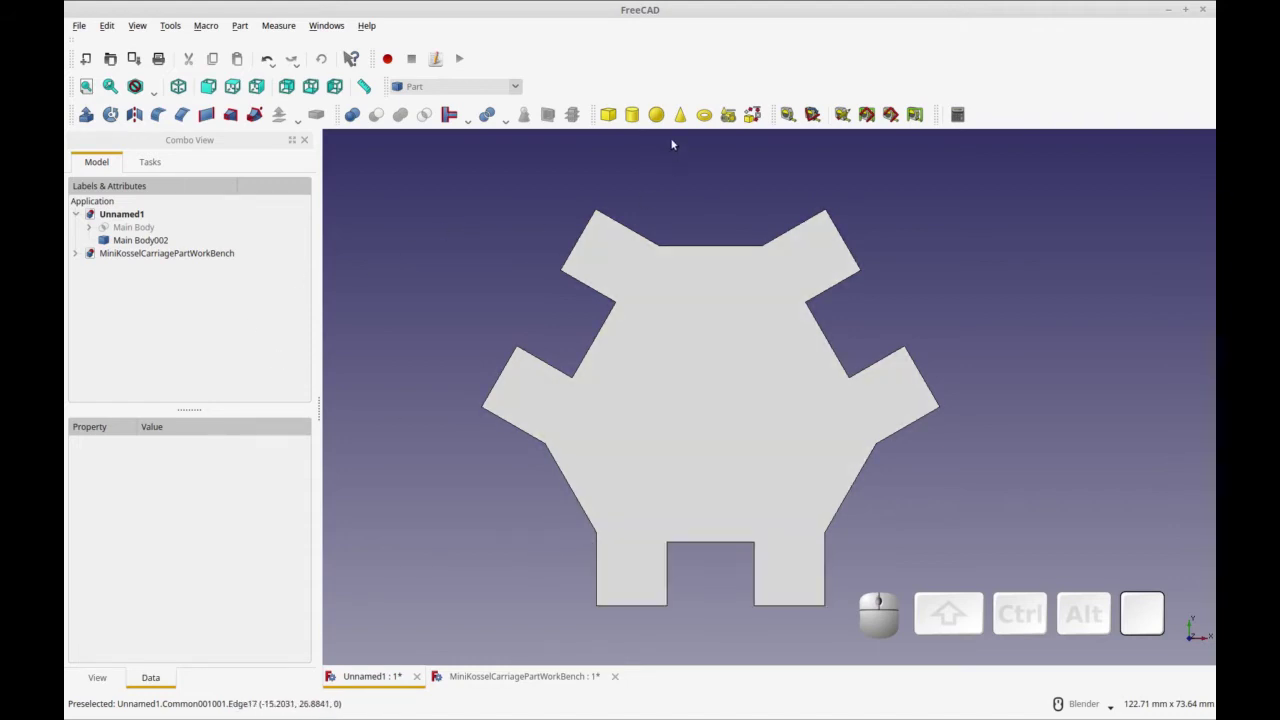
left_click(680, 114)
left_click(608, 114)
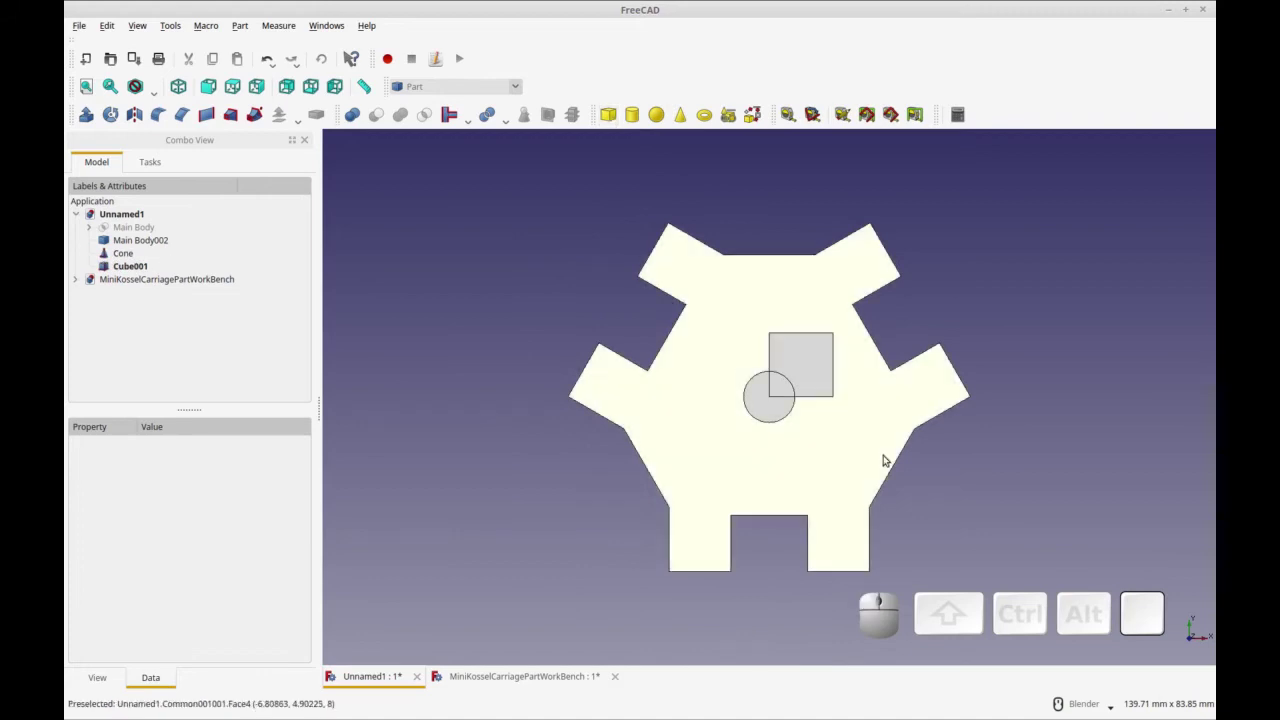
Transform the cone by rotating it 90° about the Y axis
middle_click_drag(781, 491, 777, 420)
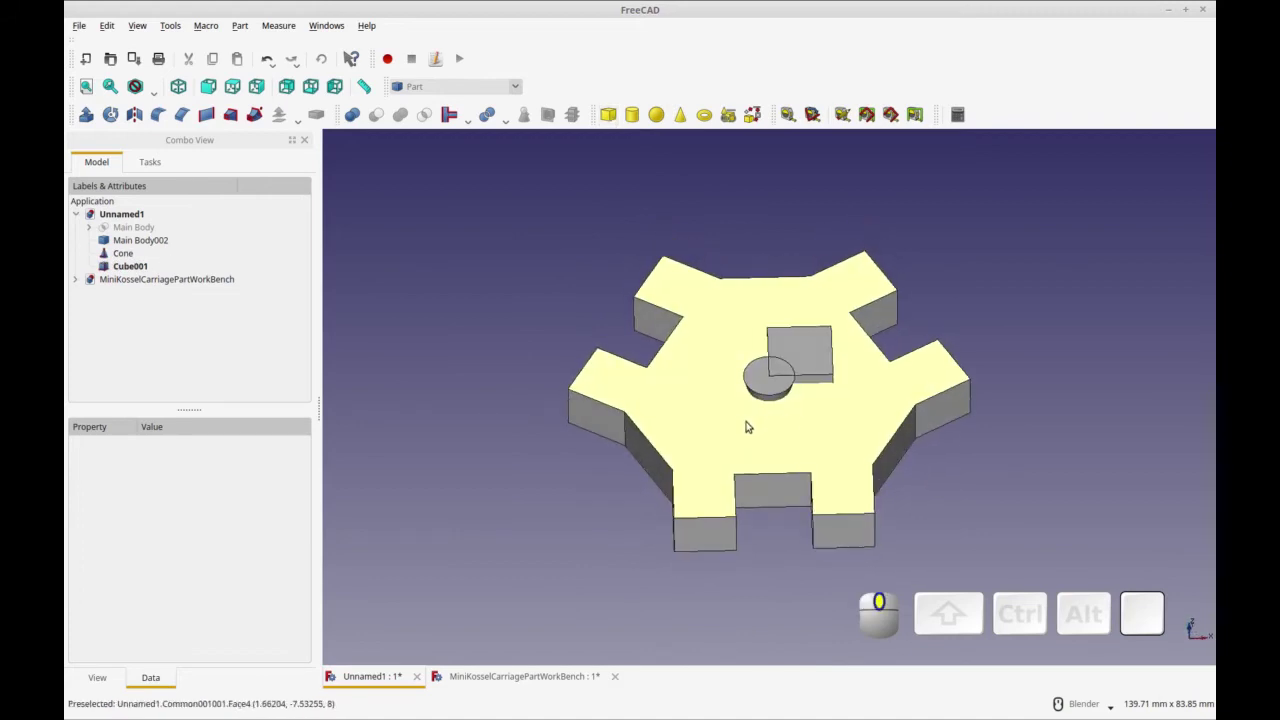
middle_click_drag(505, 465, 475, 463)
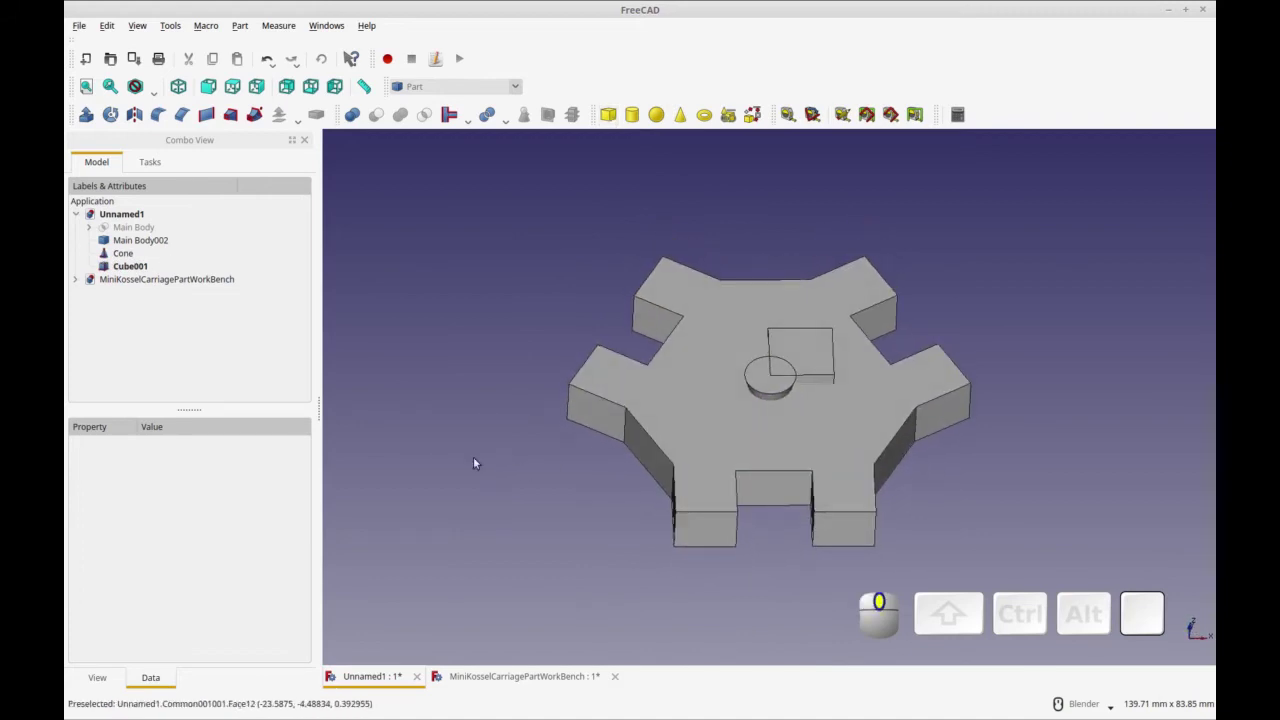
left_click(124, 254)
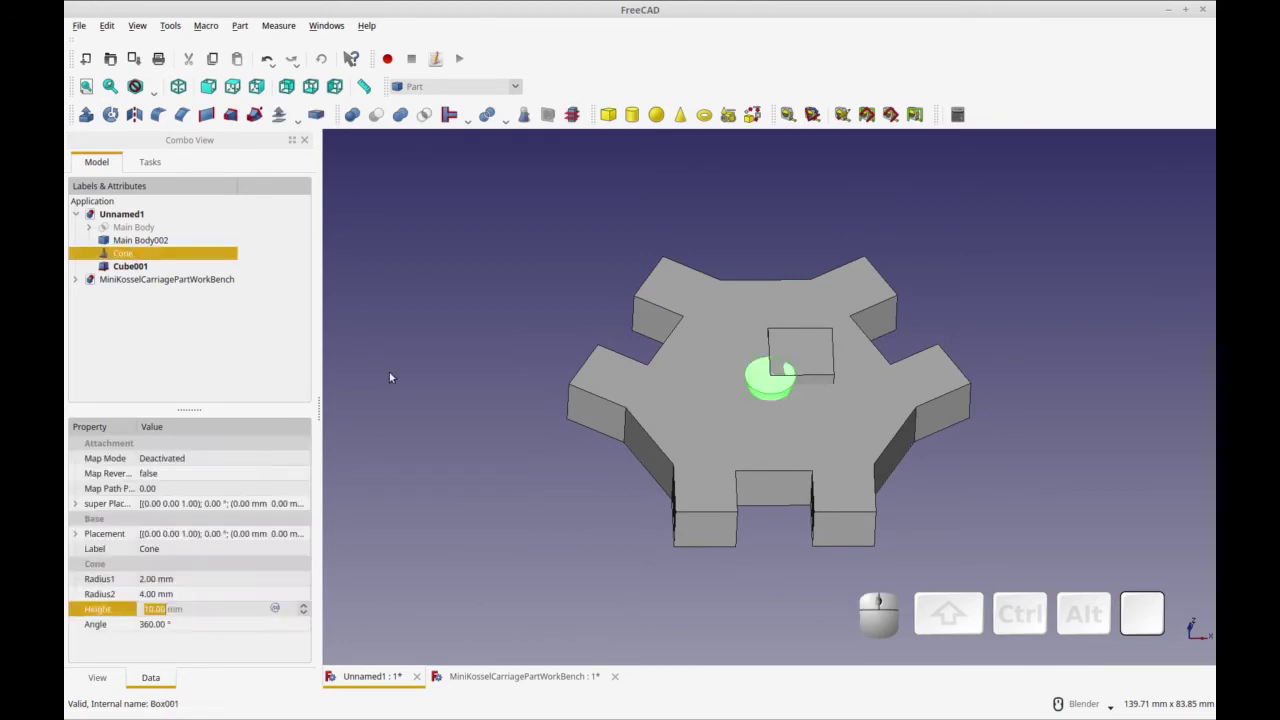
right_click(195, 253)
left_click(225, 259)
mouse_move(855, 485)
middle_mouse_down()
mouse_move(860, 515)
mouse_move(831, 486)
middle_mouse_up()
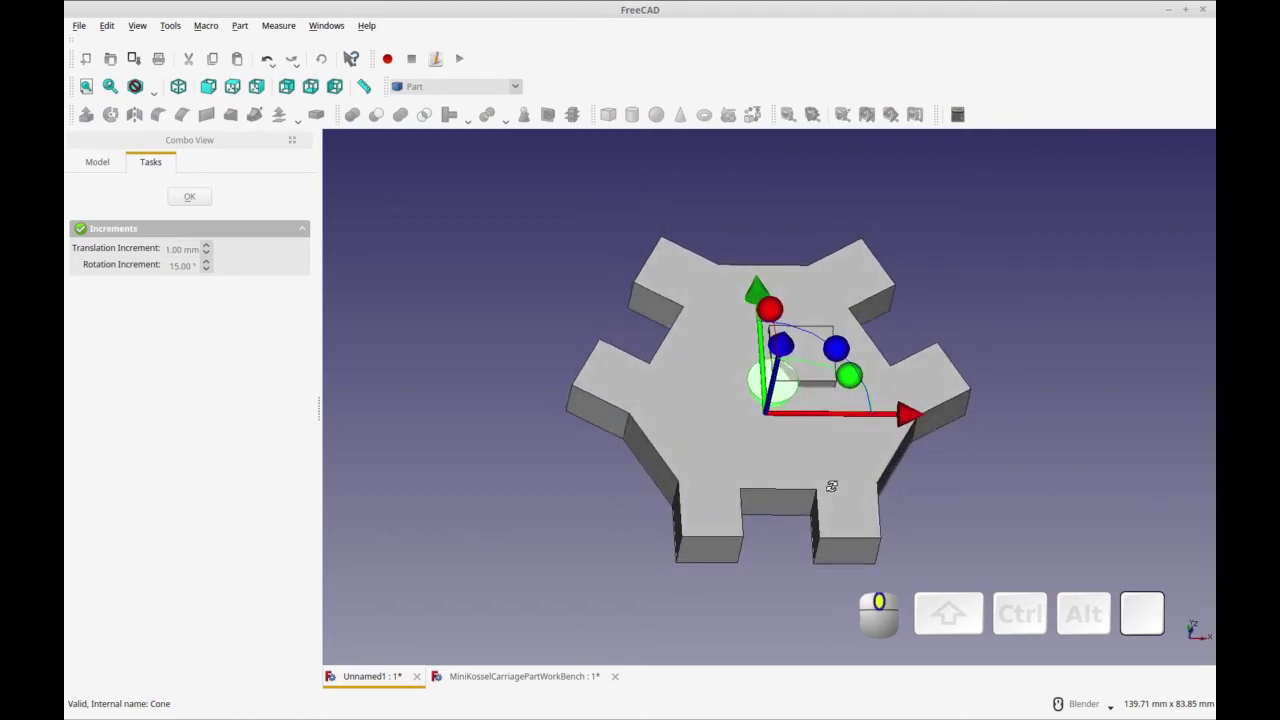
left_click_drag(852, 380, 822, 450)
left_click(189, 196)
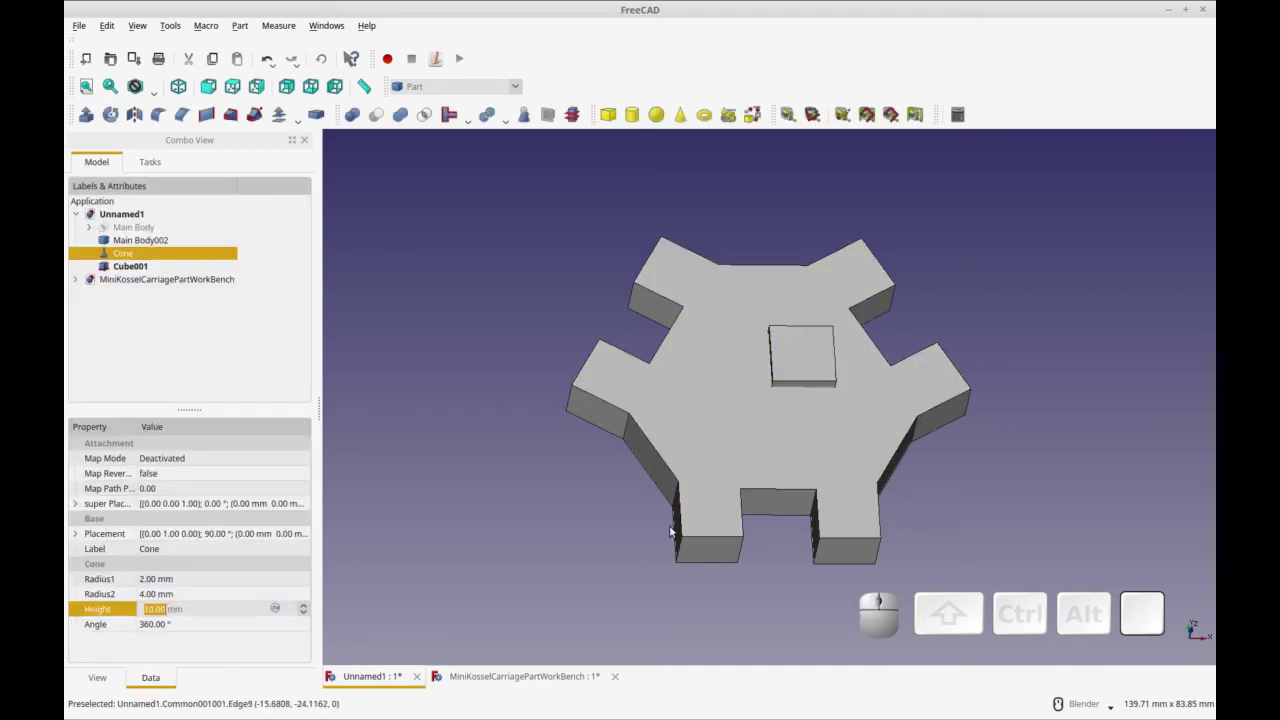
Hide Main Body002 so only the cone and cube remain in view
left_click(165, 241)
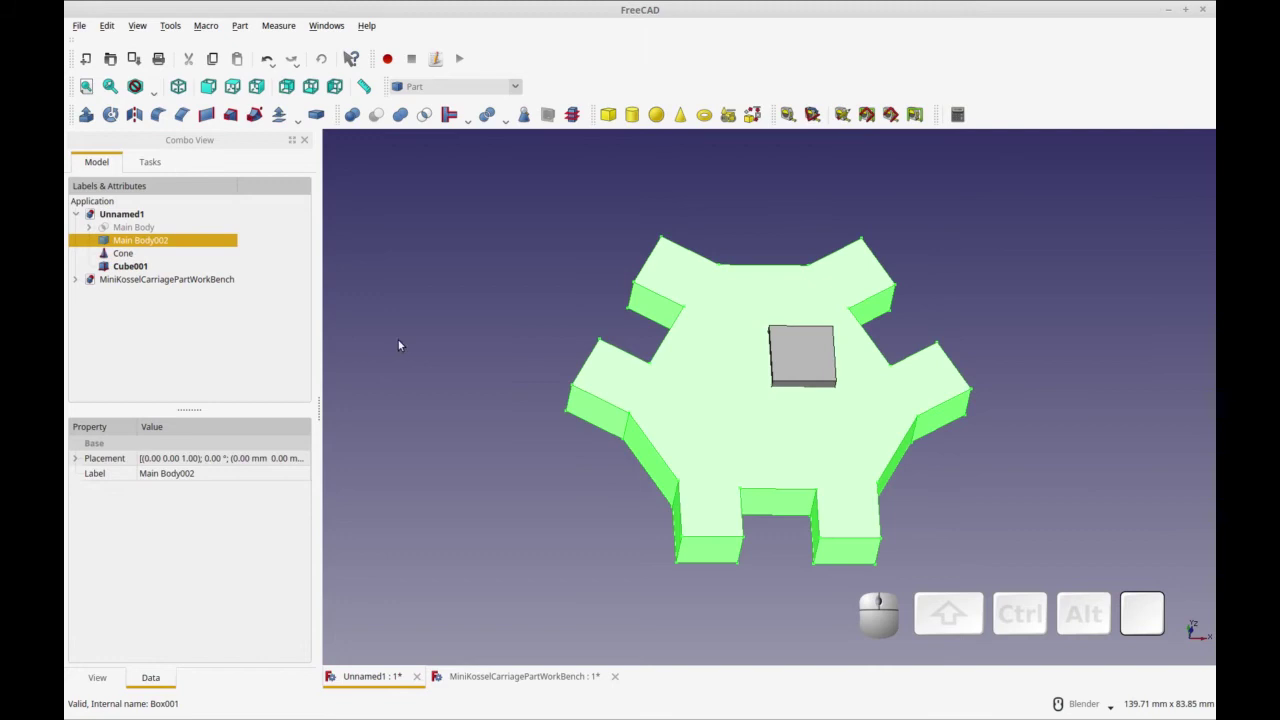
key("space")
middle_click_drag(623, 441, 583, 294, "shift")
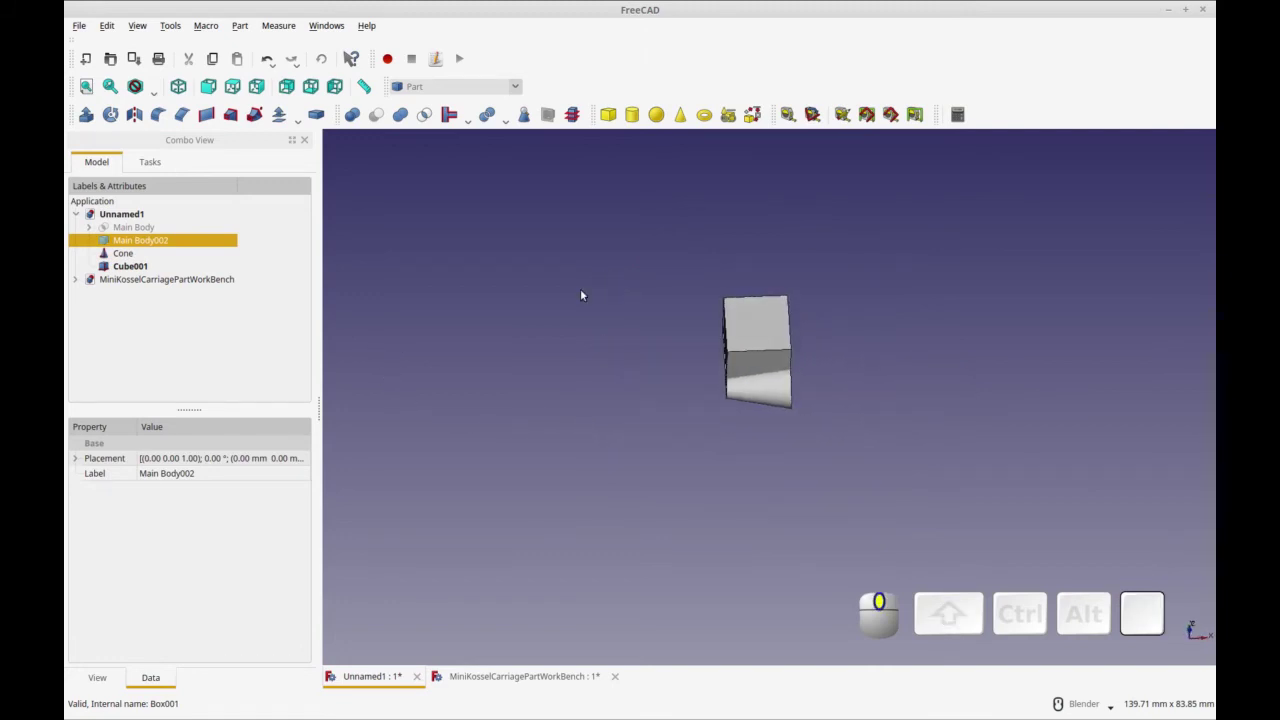
Set the cone's Radius2 to 8 mm and its height to 4.25 mm
left_click(145, 255)
left_click(240, 609)
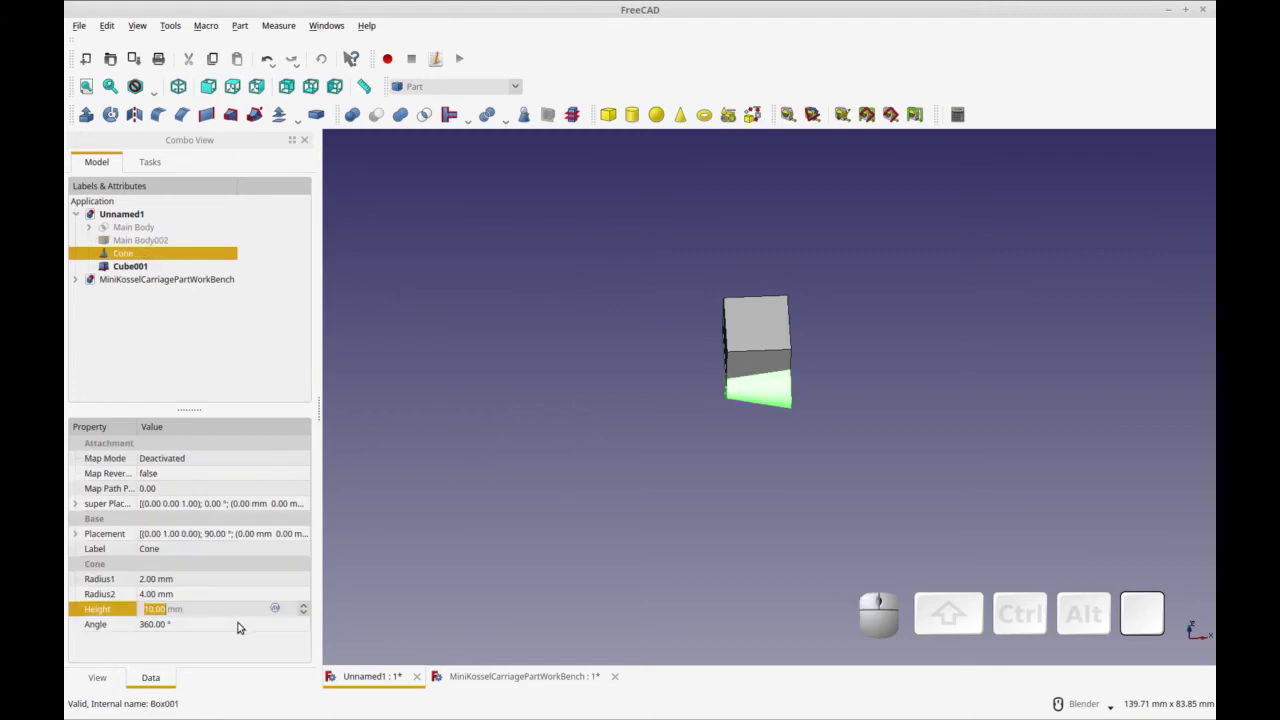
left_click(220, 578)
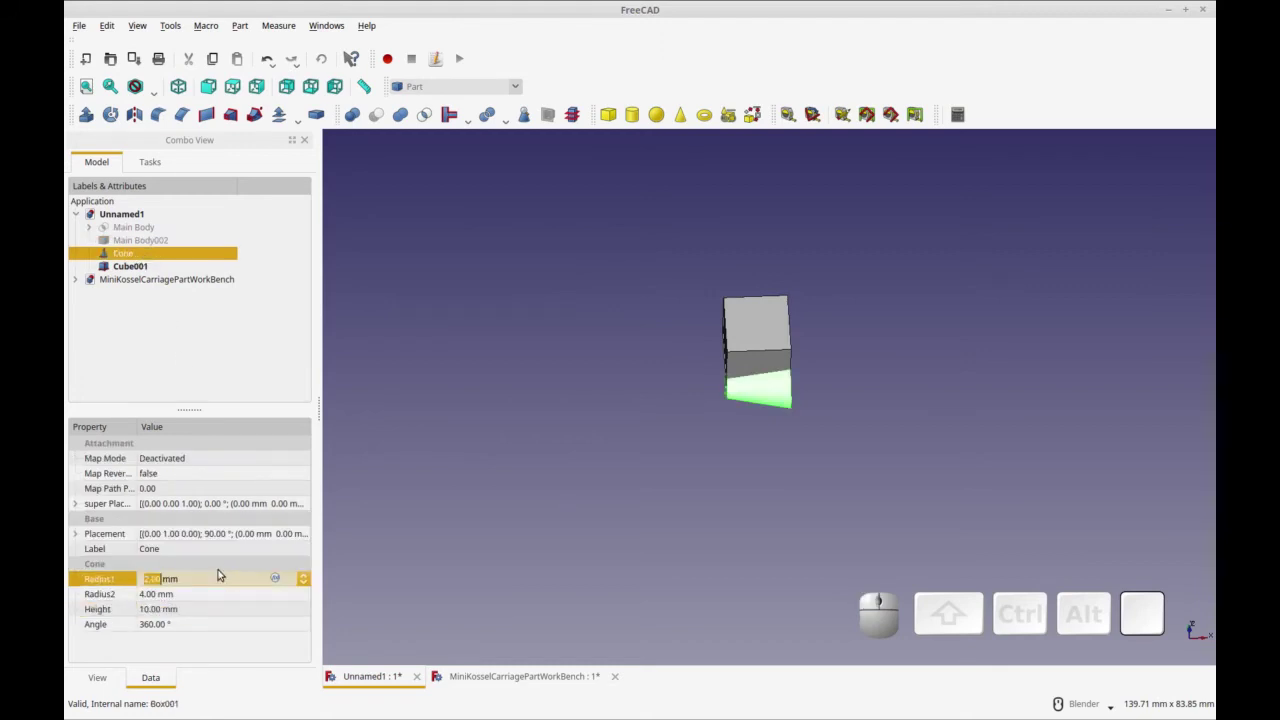
key("Tab")
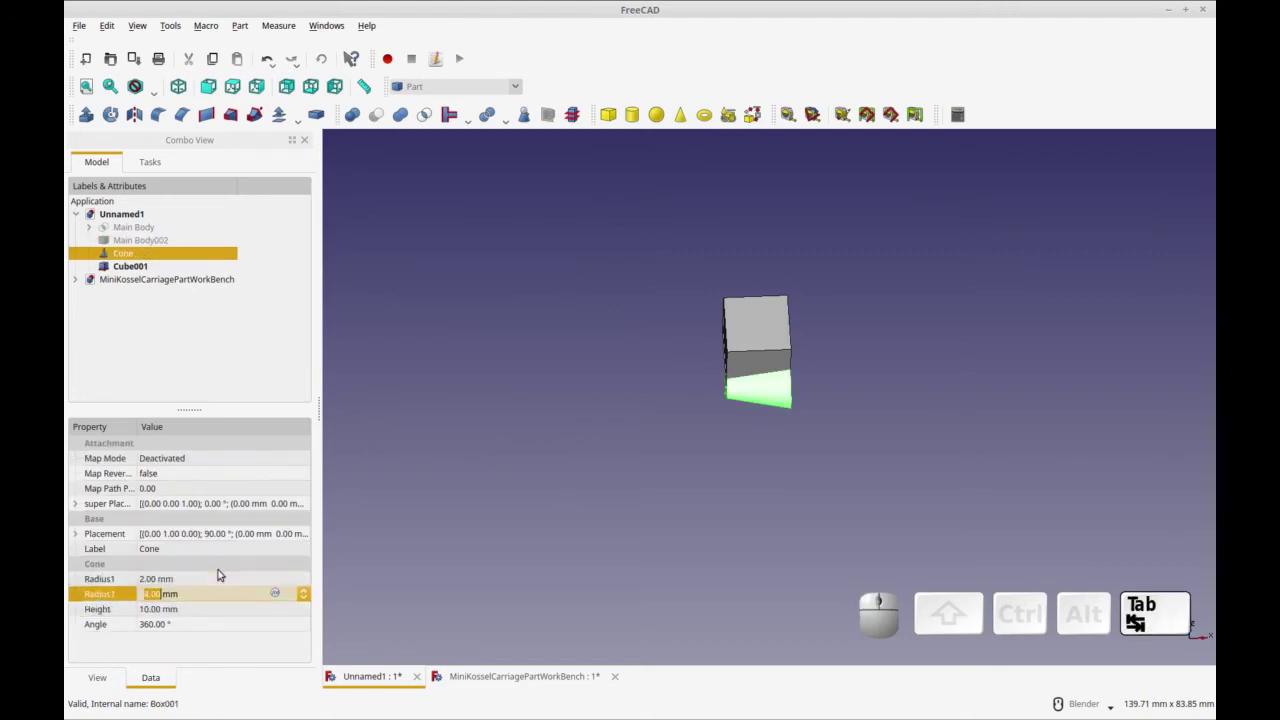
type("8")
key("Tab")
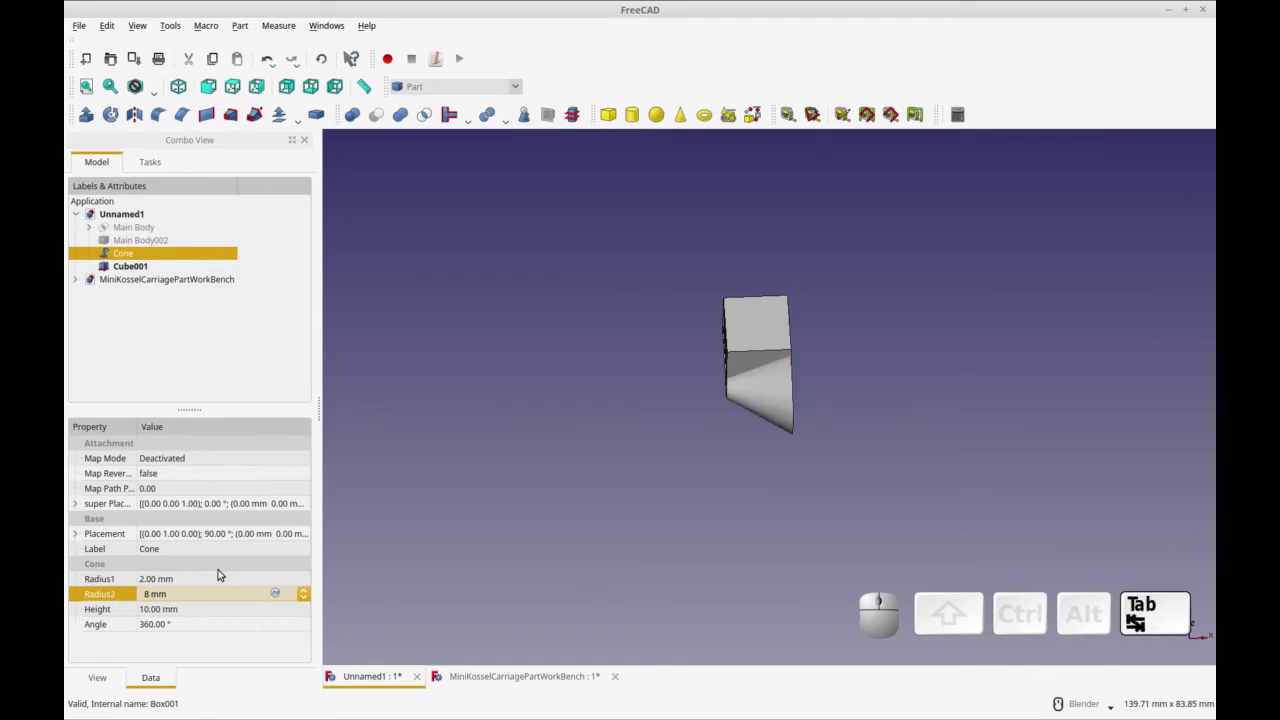
type("4.25")
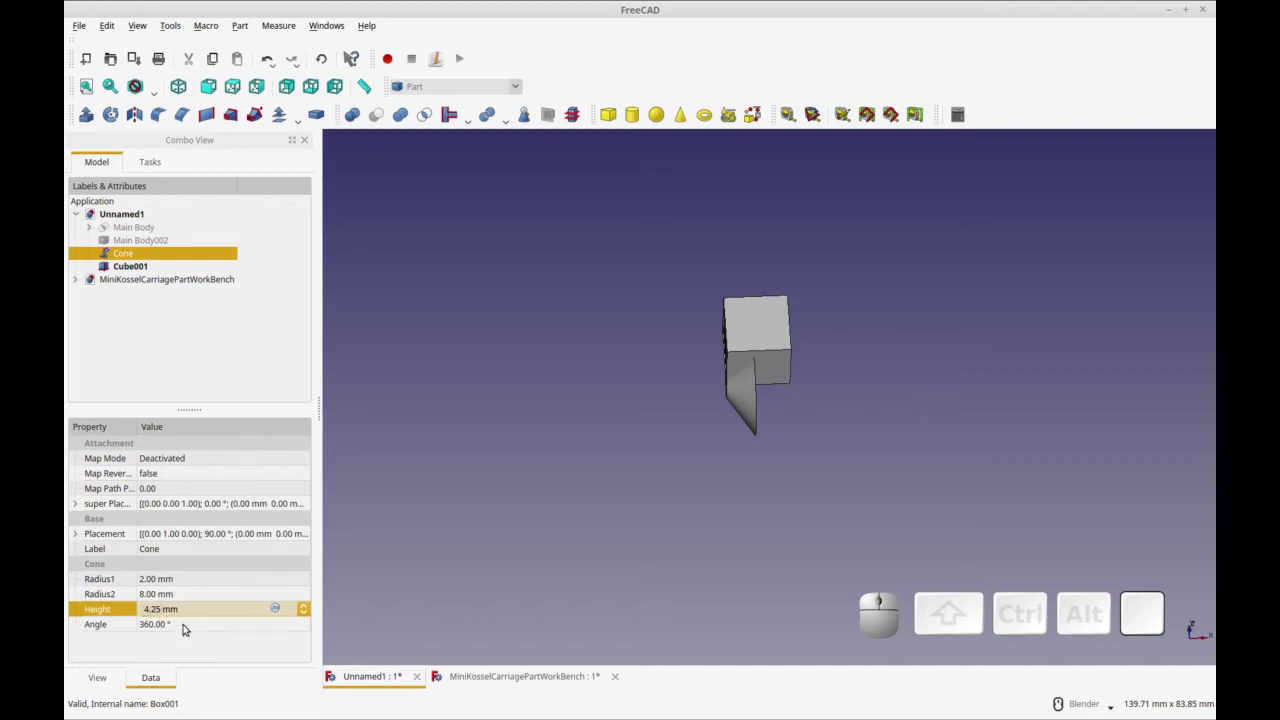
left_click(183, 594)
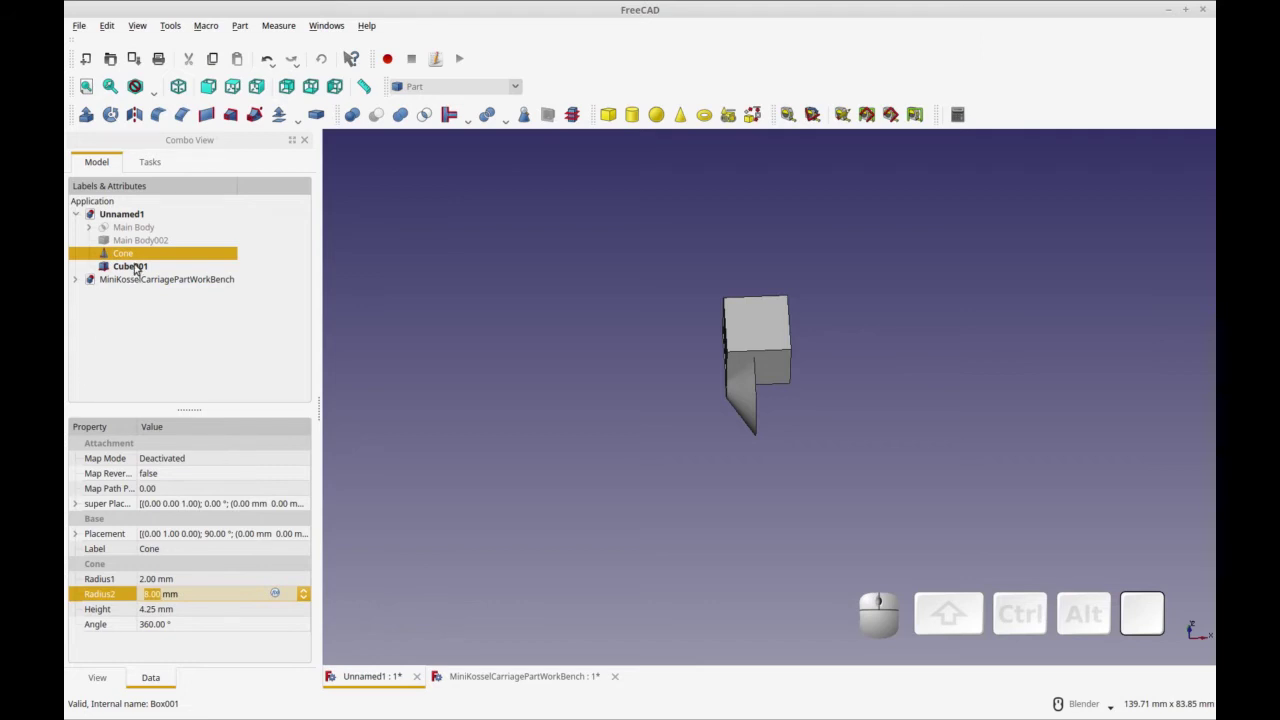
Size the cube Cube001 to a length of 4.25 mm, a width of 8 mm and a height of 8 mm
middle_click_drag(396, 369, 557, 386)
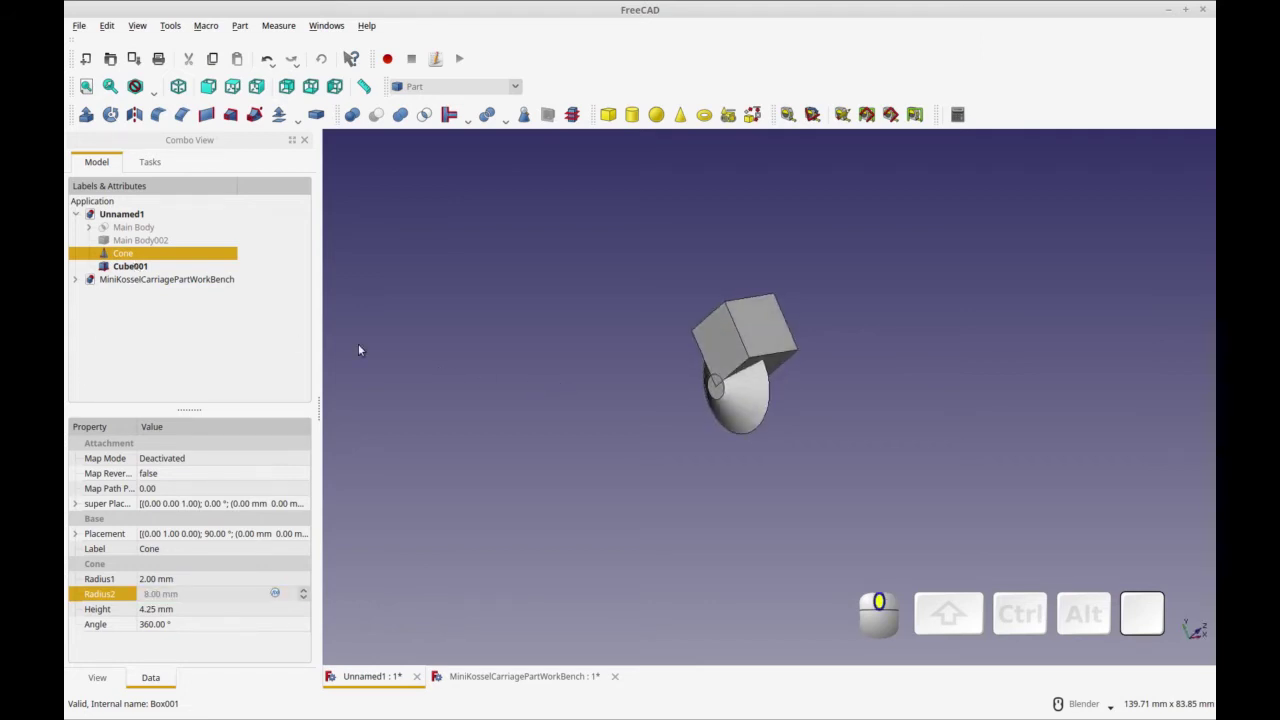
left_click(142, 268)
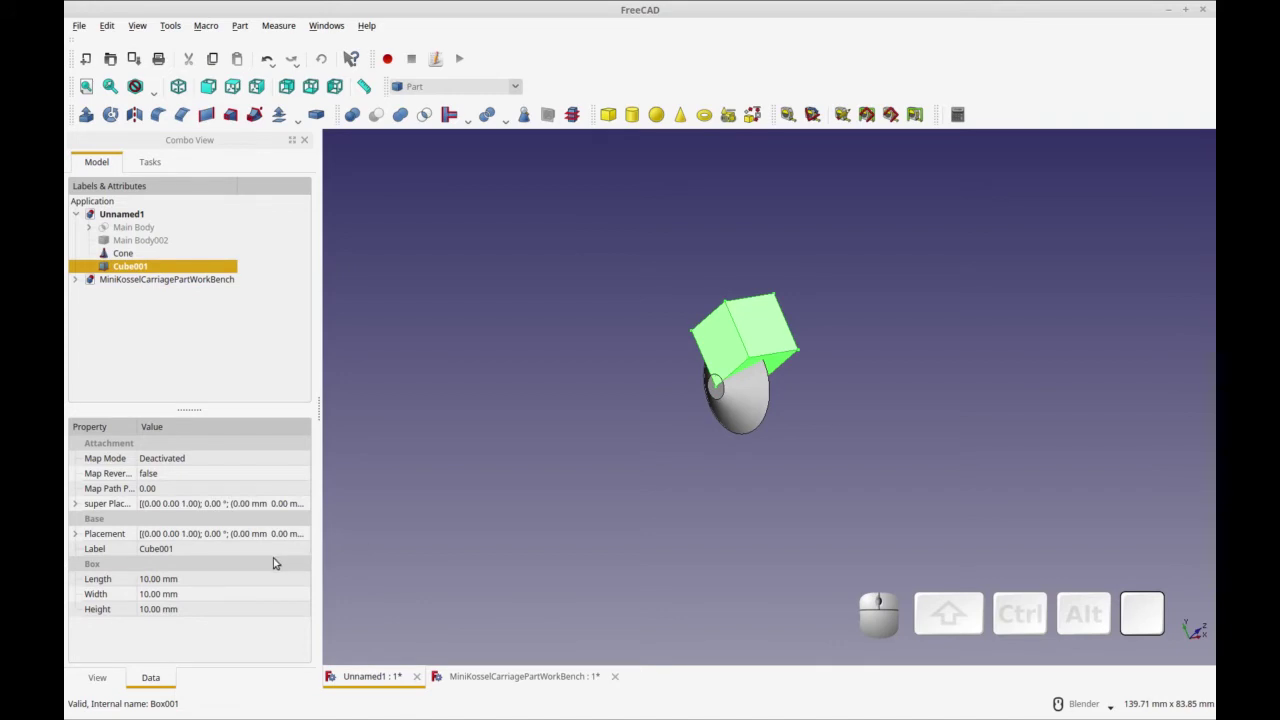
left_click(239, 576)
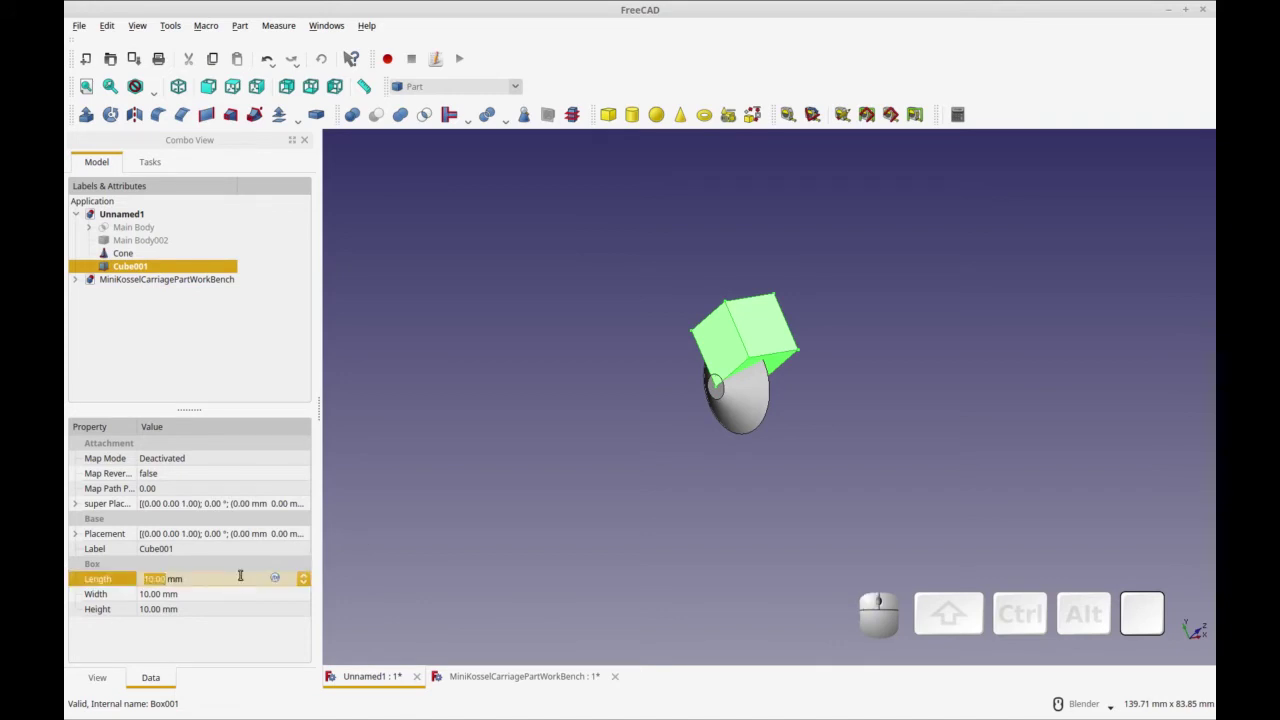
type("4.25")
key("Tab")
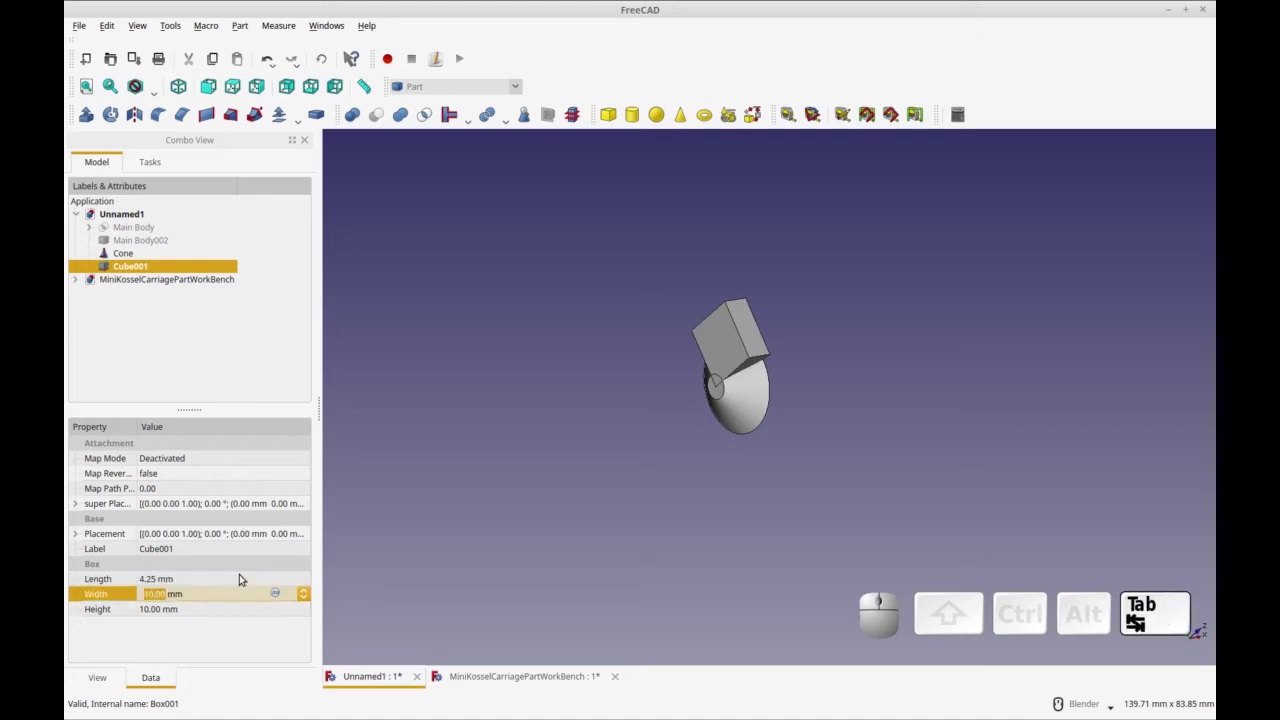
type("8")
key("Tab")
type("8")
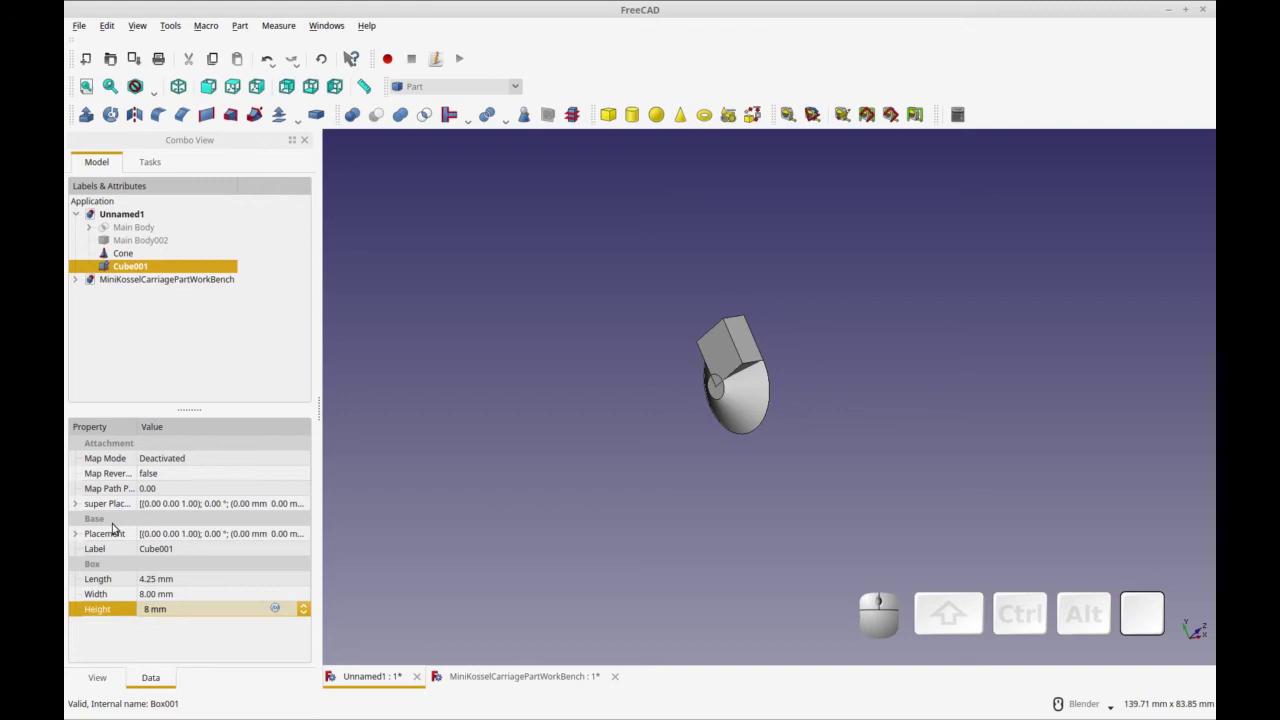
Set the y position of Cube001's placement to -4 mm
left_click(75, 535)
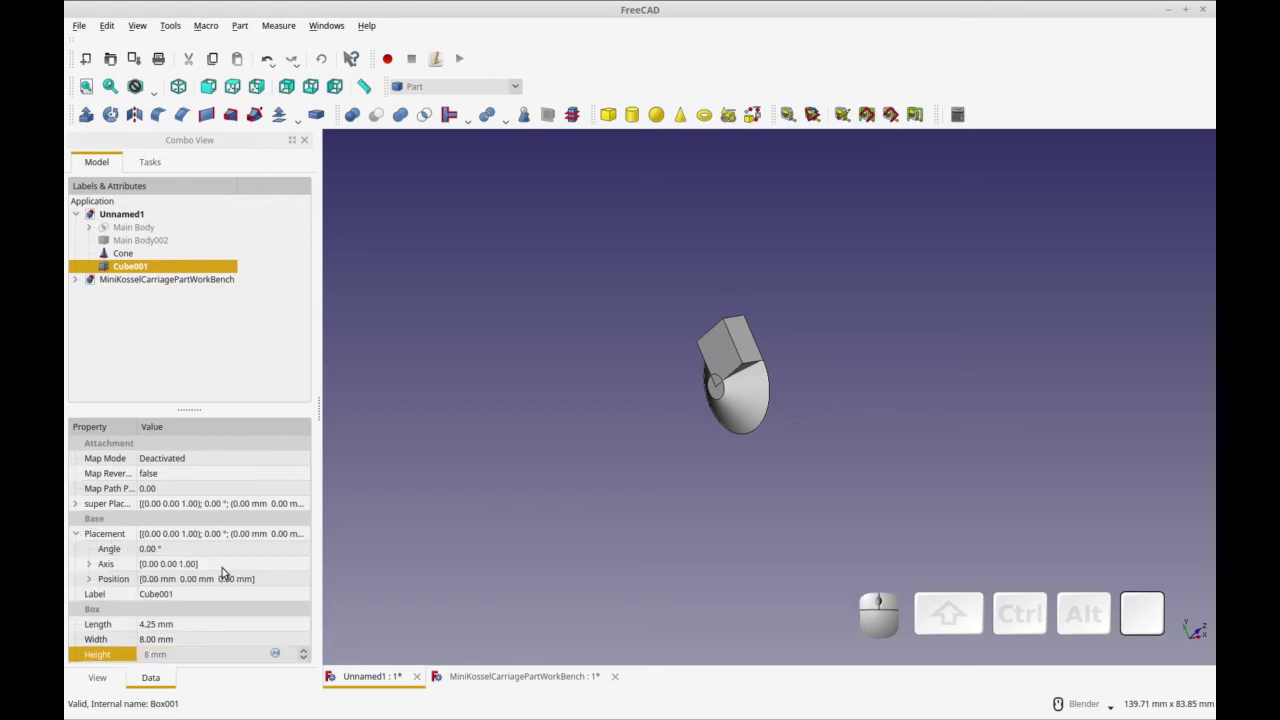
left_click(84, 580)
middle_click_drag(734, 460, 720, 458)
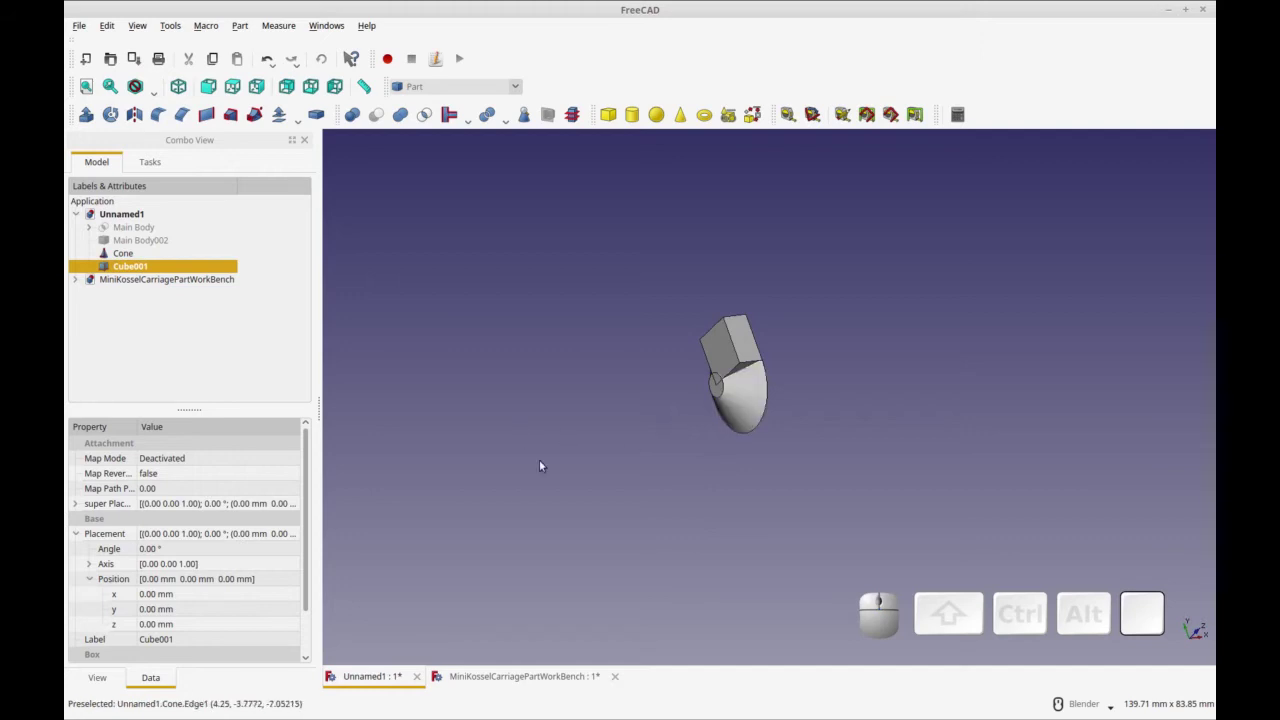
scroll(200, 600, "down", 1)
left_click(168, 653)
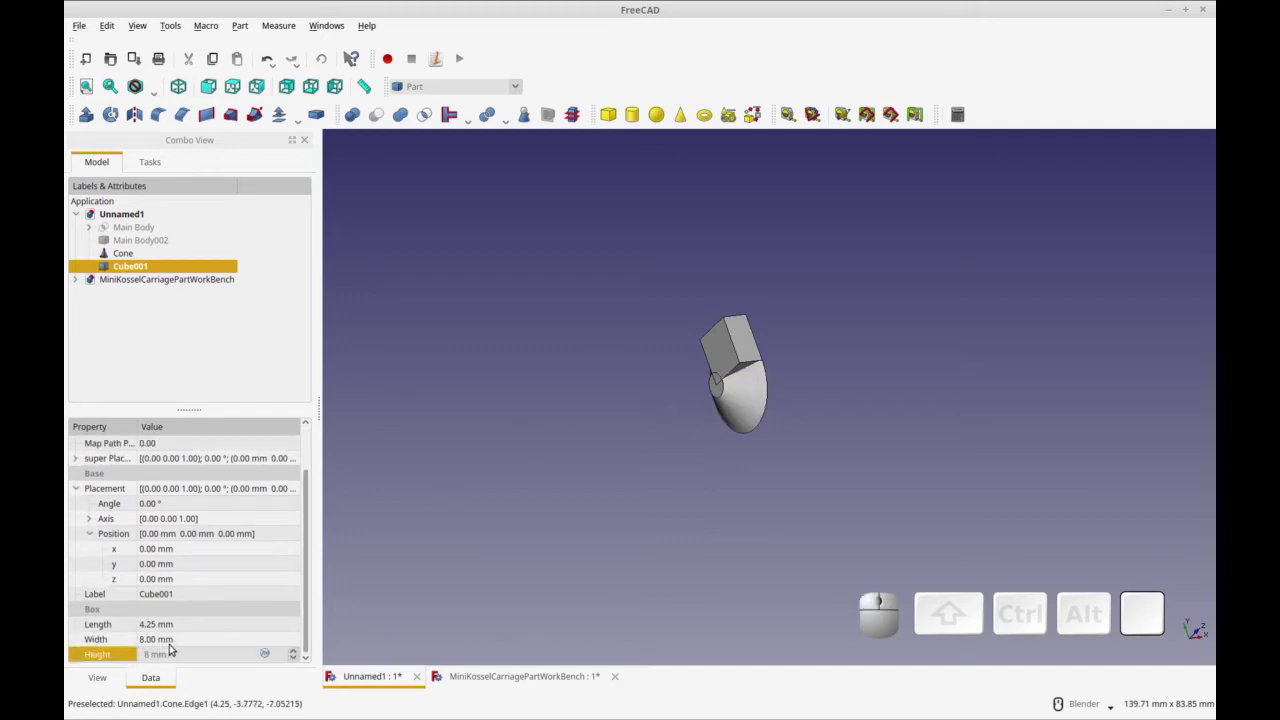
left_click(177, 639)
middle_click_drag(653, 405, 700, 450)
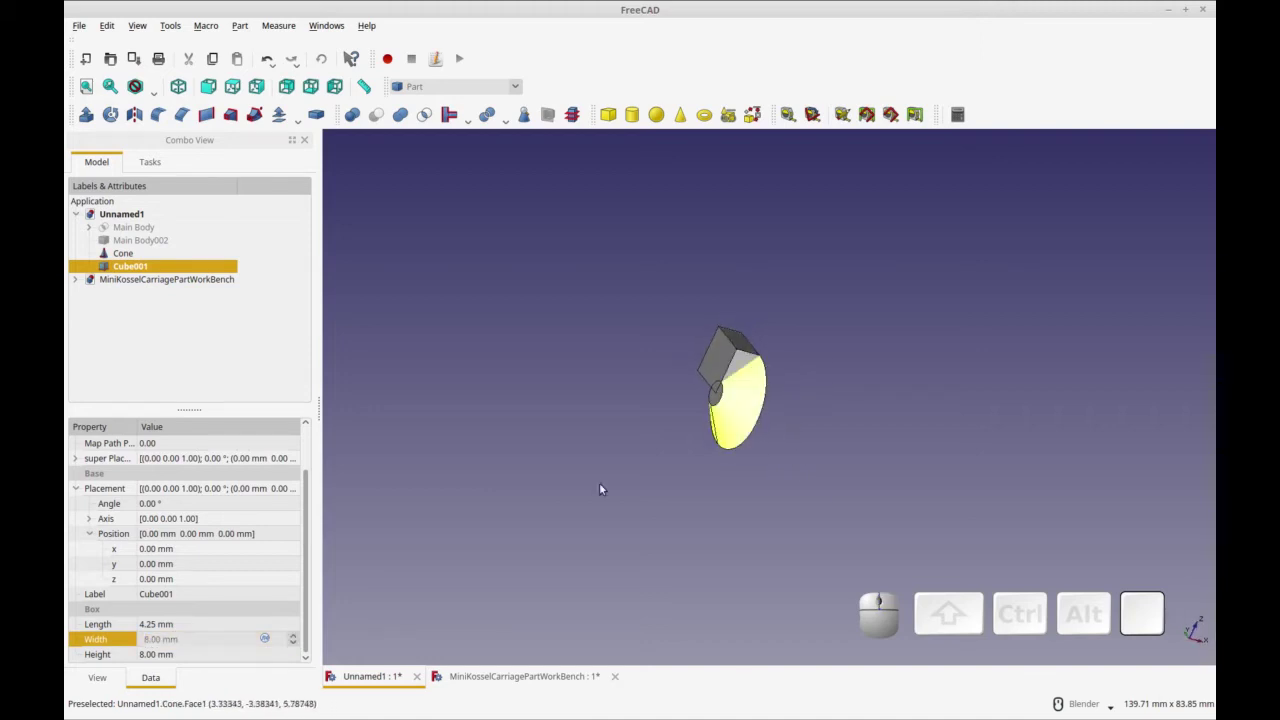
left_click(189, 654)
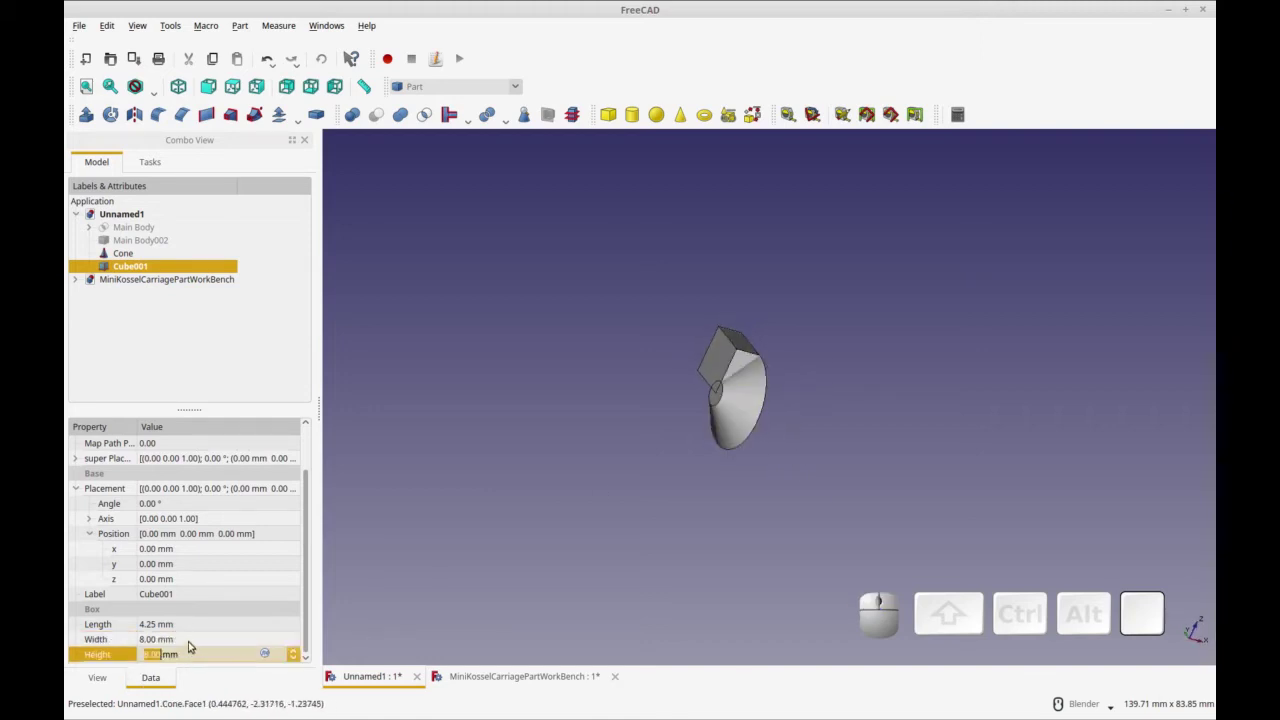
left_click(193, 625)
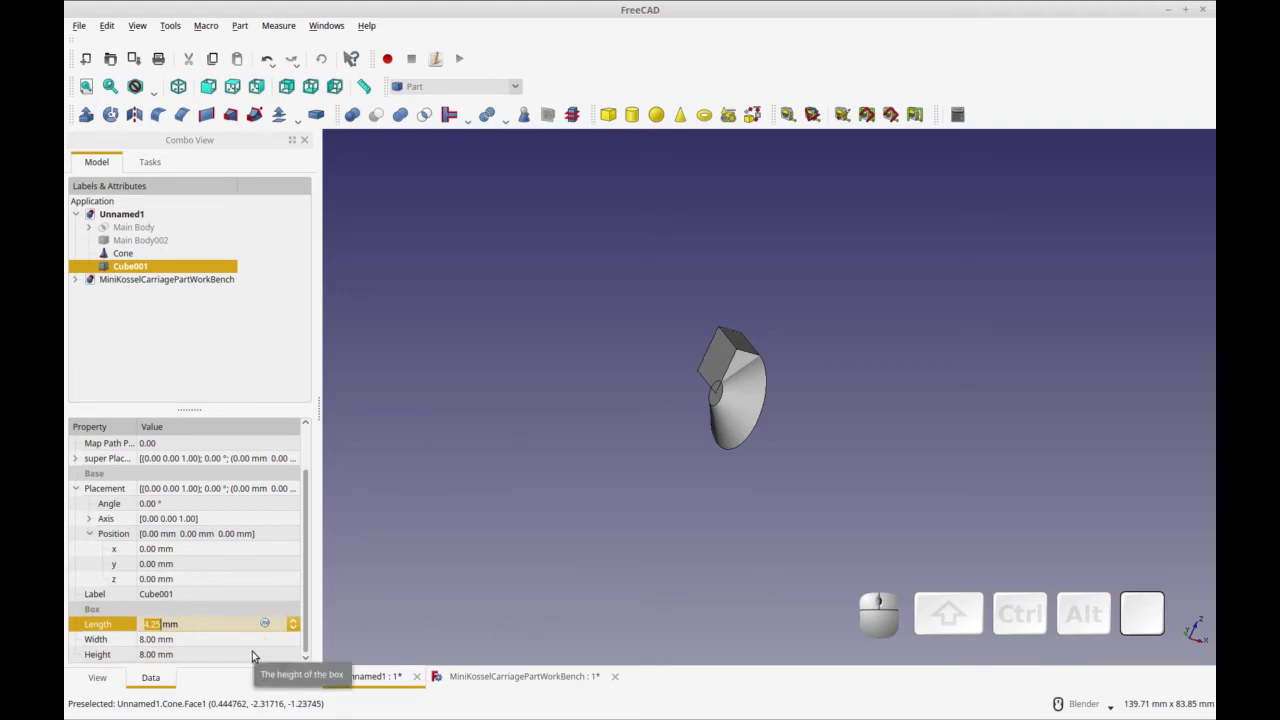
left_click(209, 575)
left_click(210, 564)
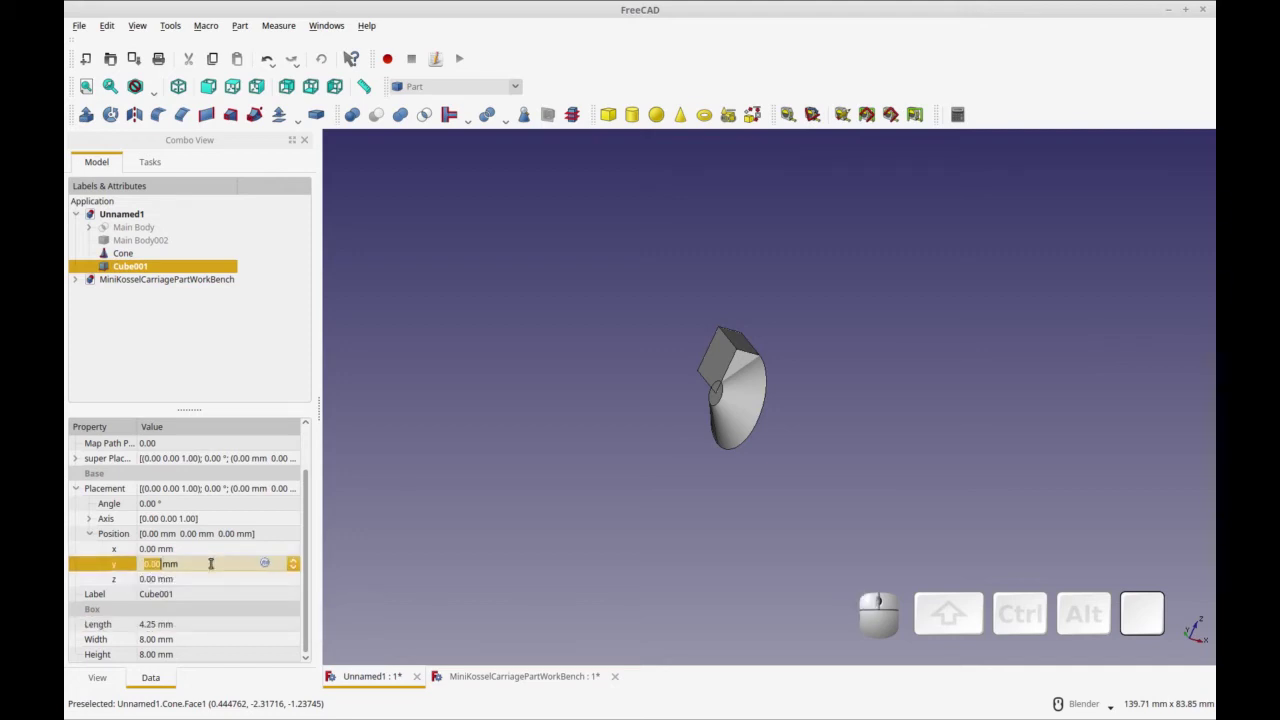
type("-4")
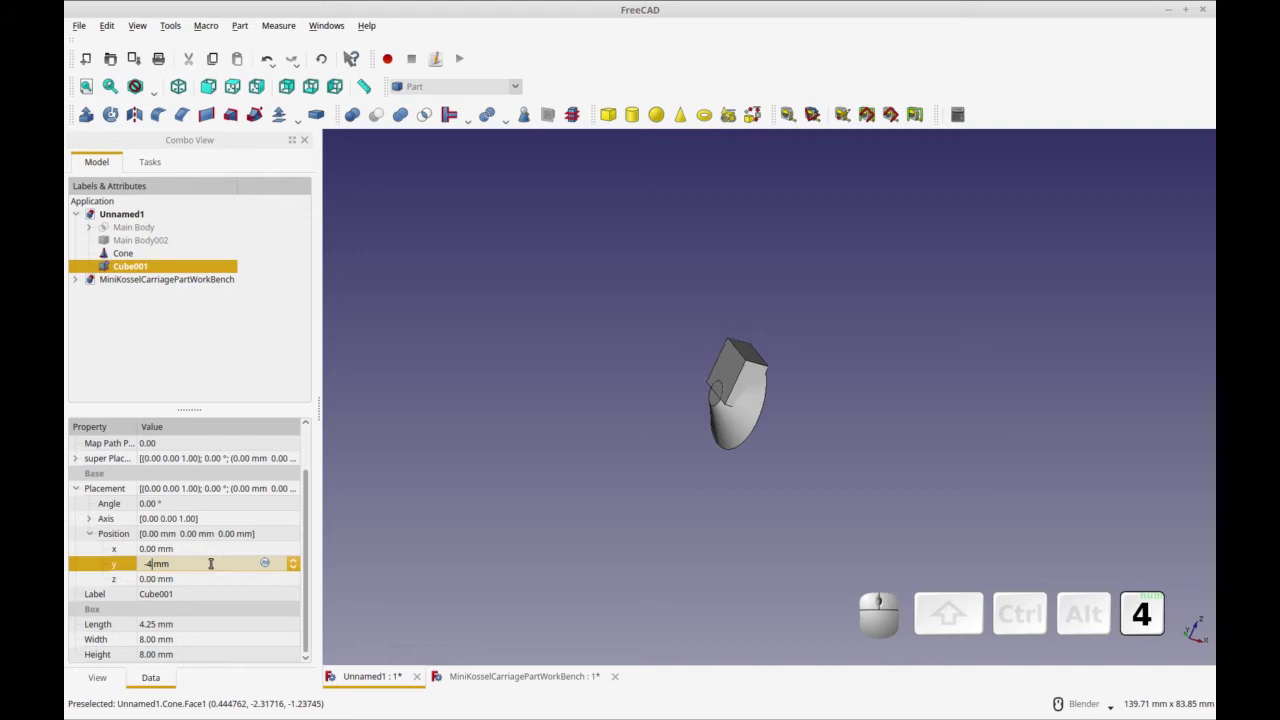
Set the z position of Cube001's placement to -4 mm
key("Tab")
type("-4")
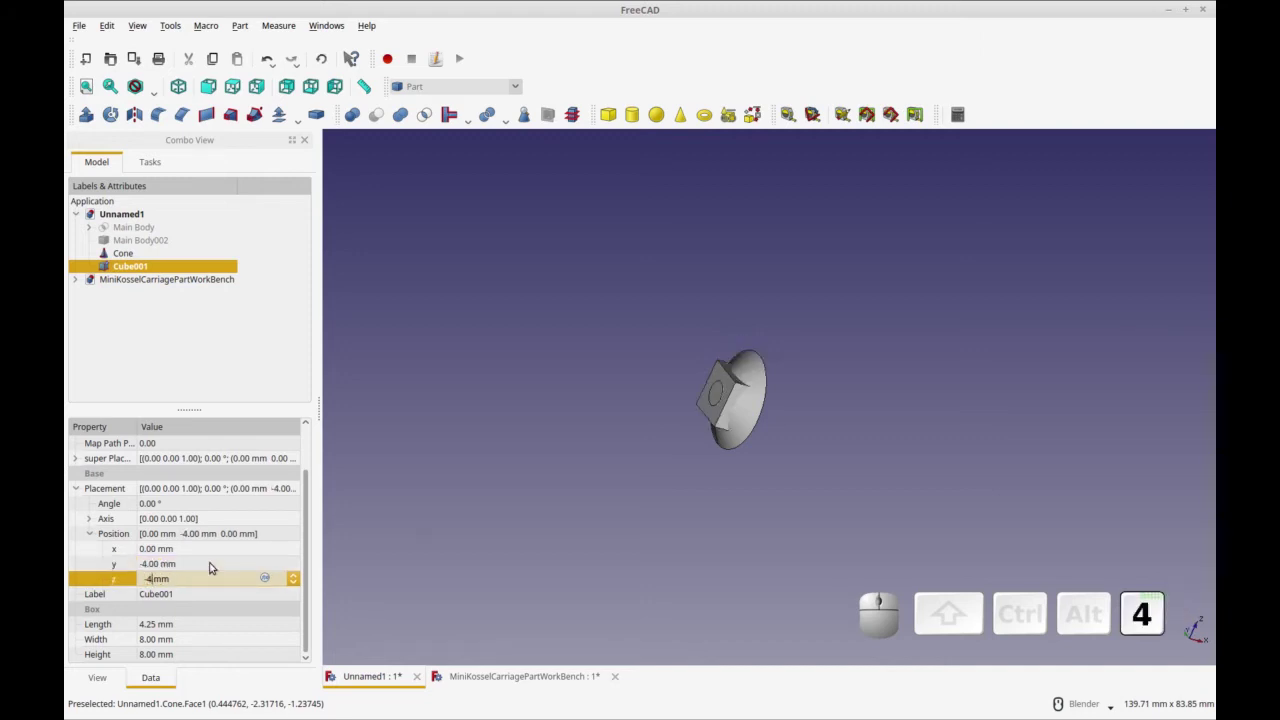
middle_click_drag(882, 591, 797, 470)
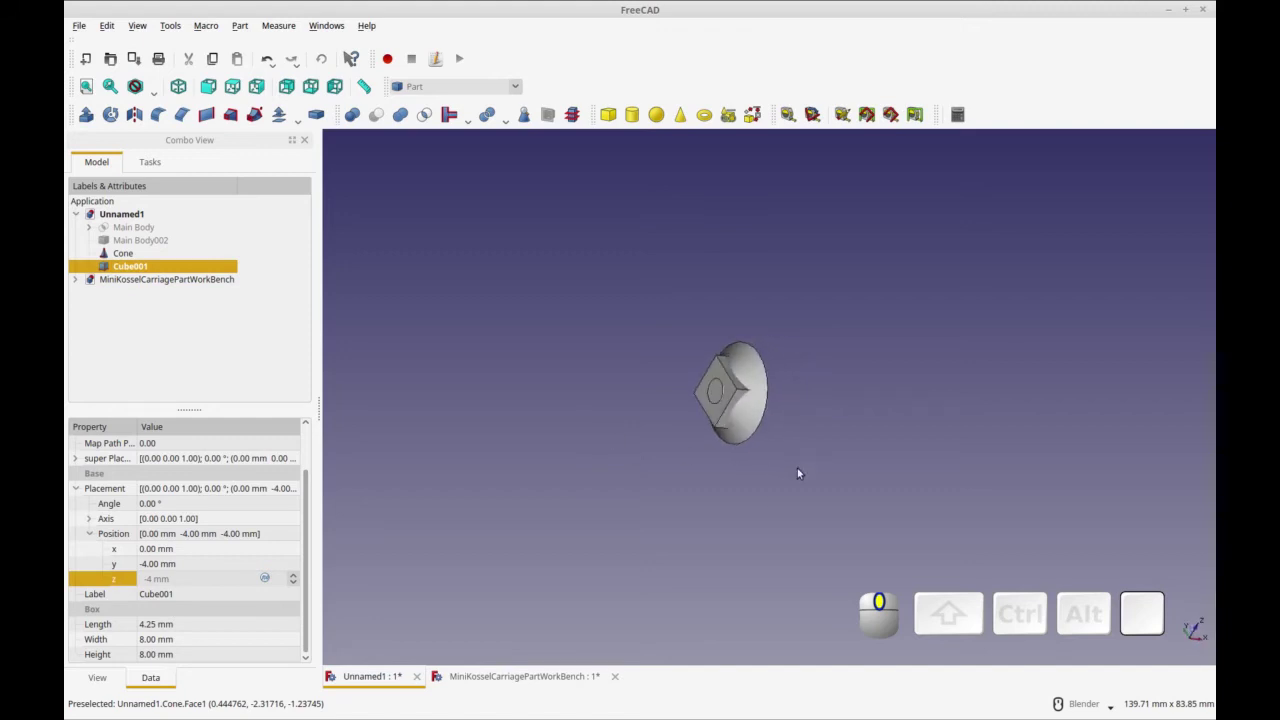
scroll(797, 470, "up", 4)
middle_click_drag(737, 325, 420, 531)
middle_click_drag(628, 387, 518, 394)
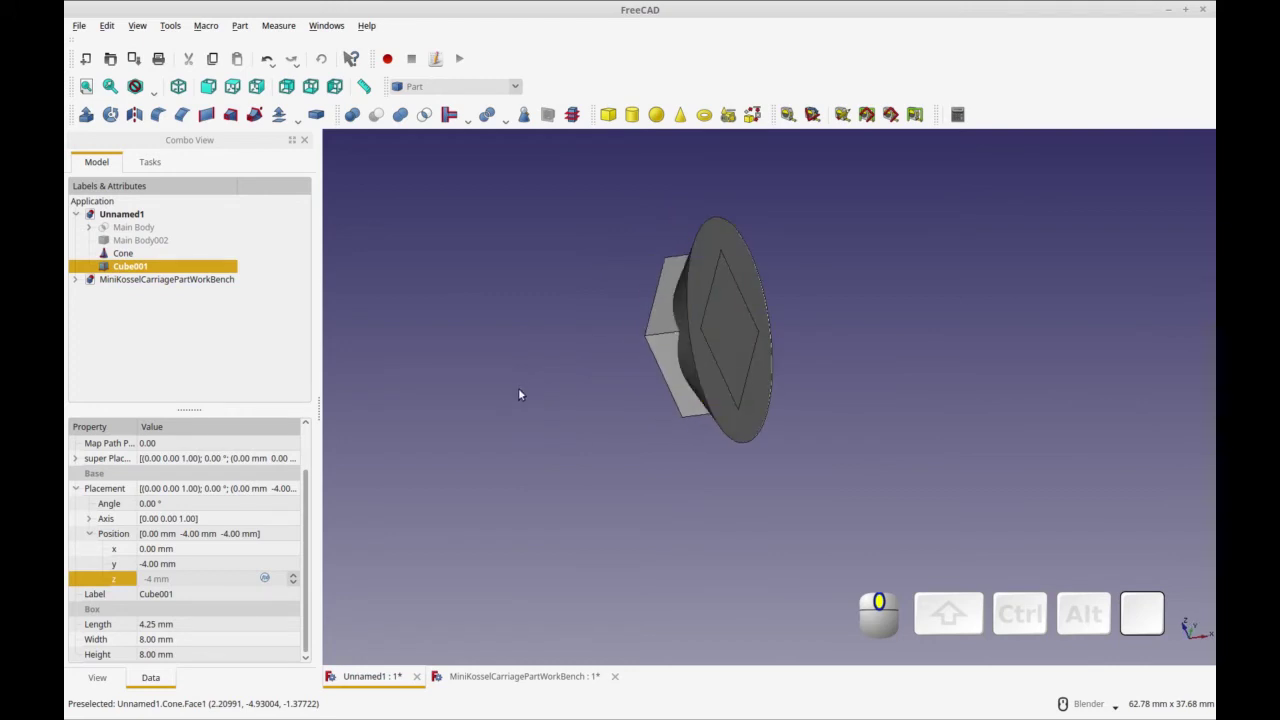
Create the boolean intersection of the cone and Cube001
left_click(139, 257)
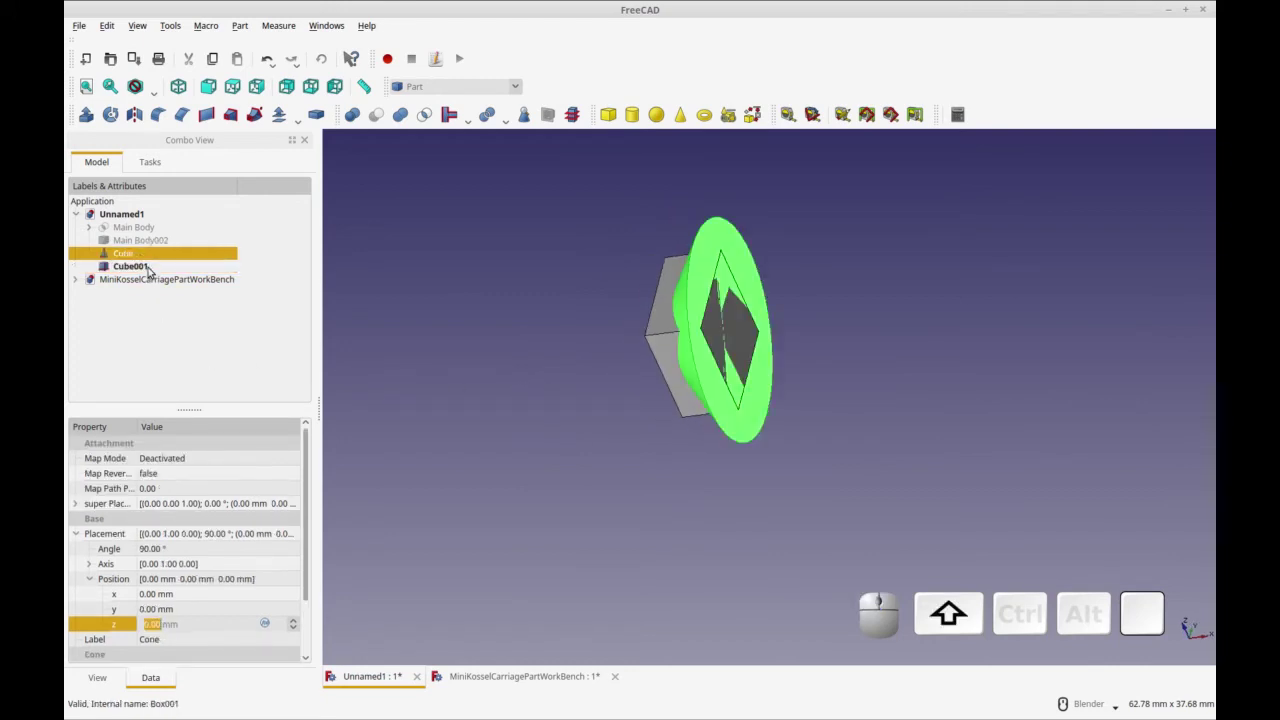
left_click(140, 267, "shift")
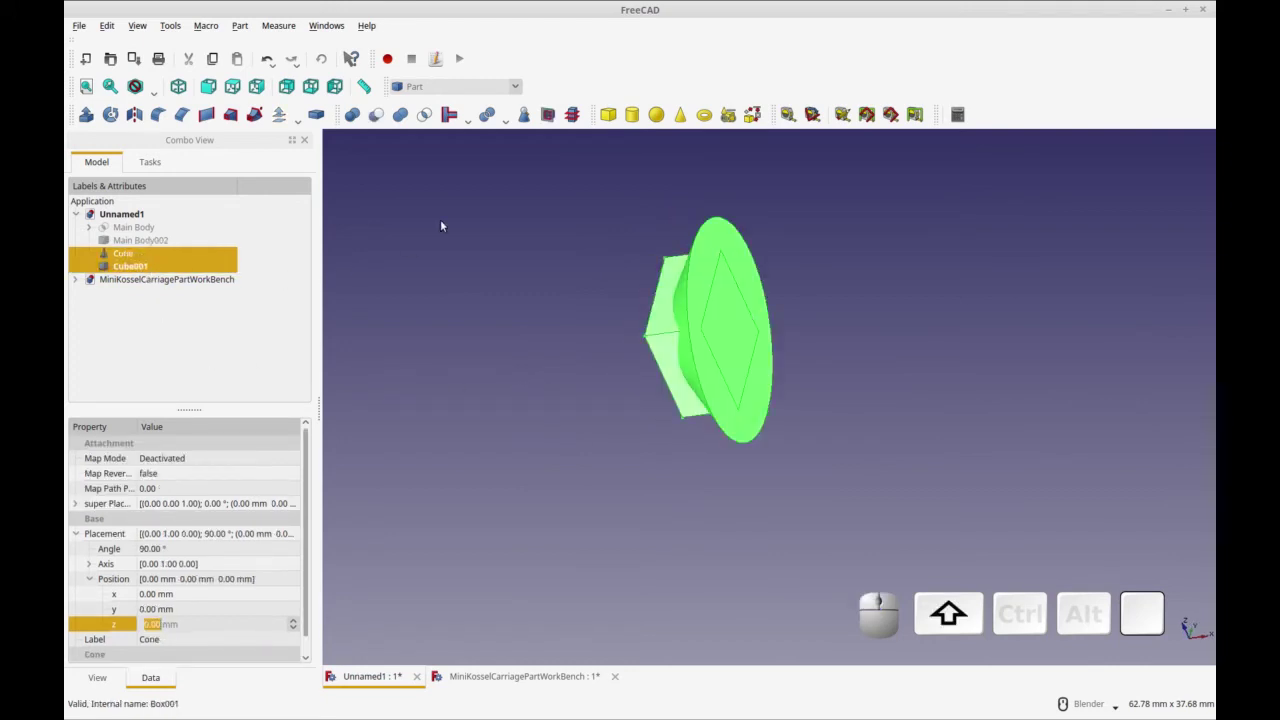
left_click(427, 116)
middle_click_drag(574, 240, 654, 457)
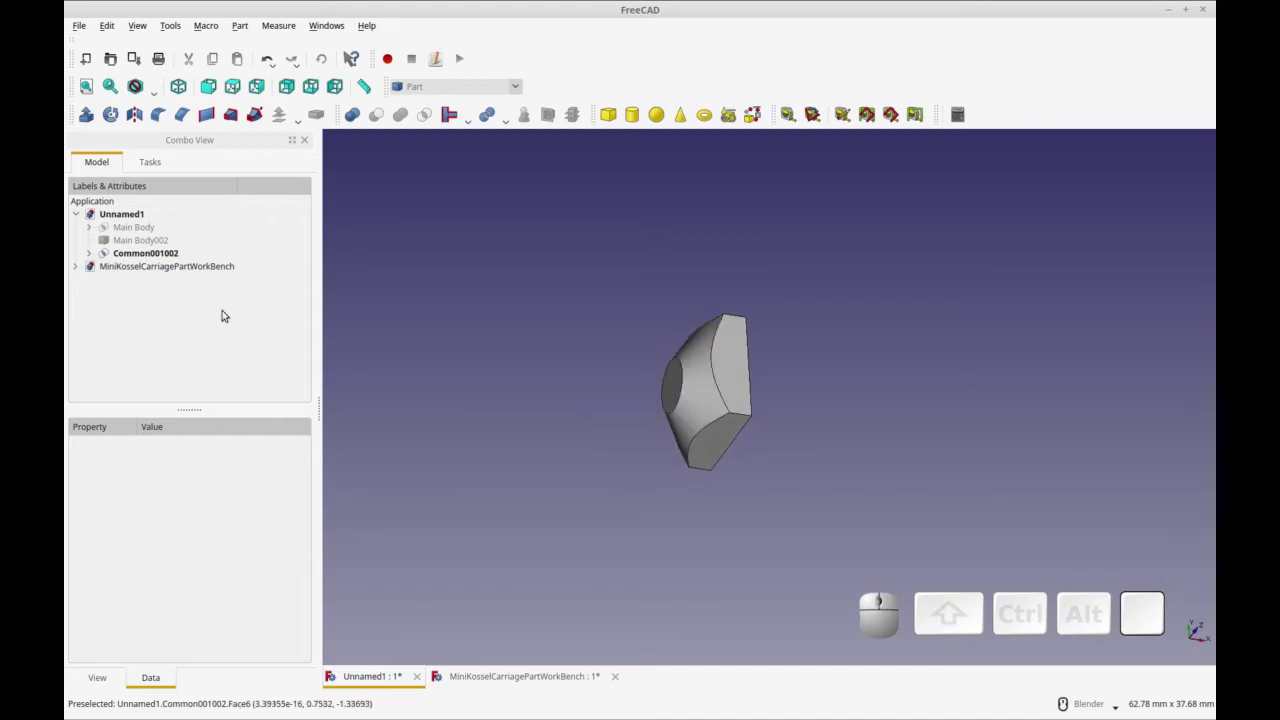
Show Main Body002 again and set the z position of the intersected cone shape to 4 mm
left_click(140, 240)
key("space")
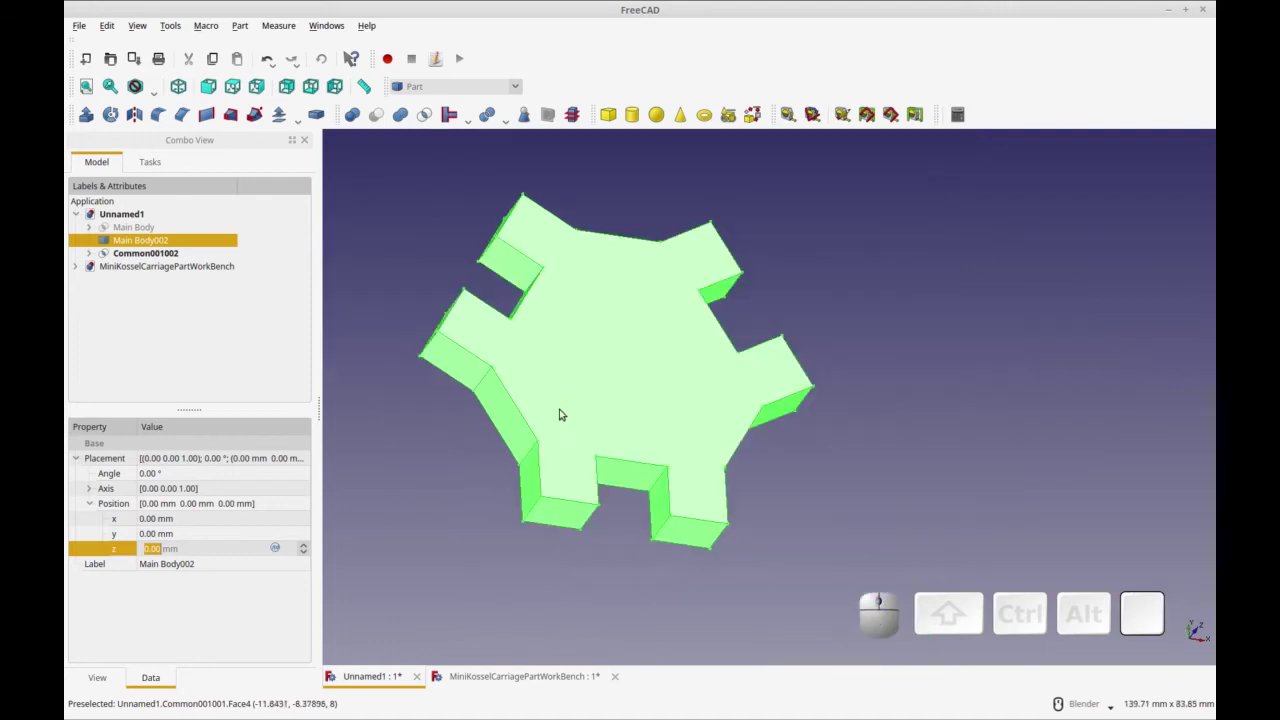
key("Down")
middle_click_drag(473, 466, 667, 490)
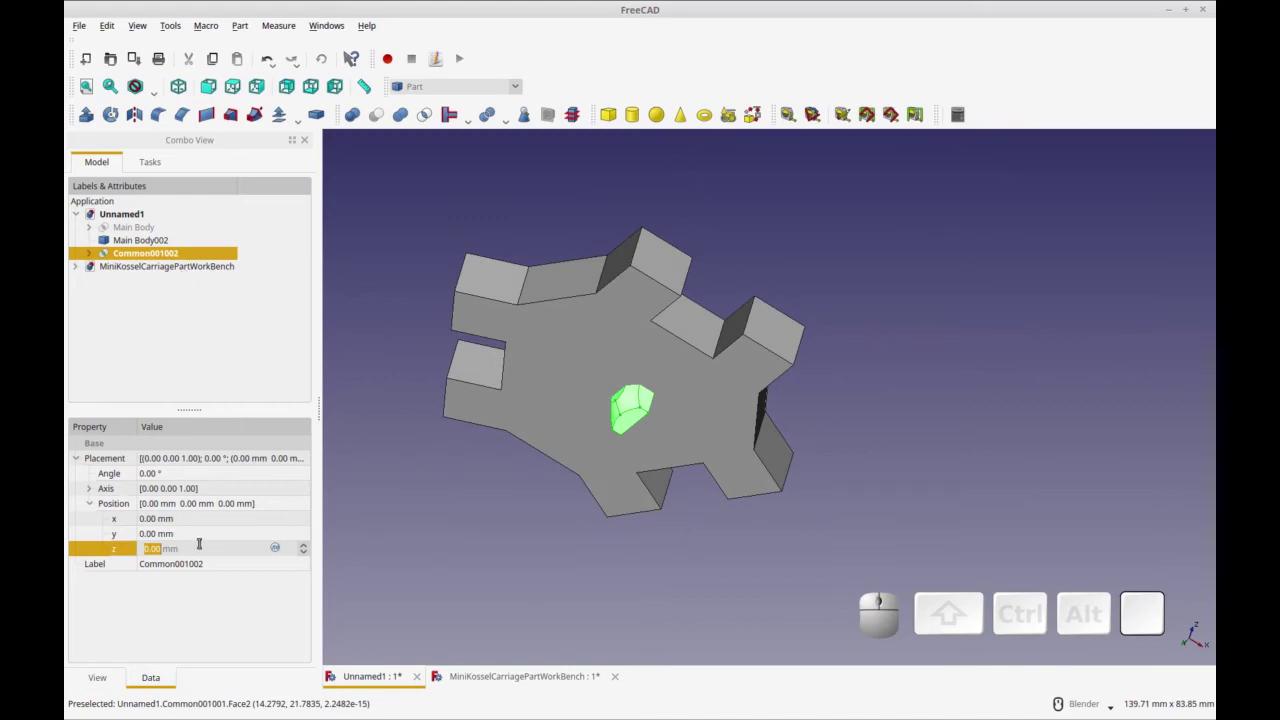
scroll(303, 549, "up", 4)
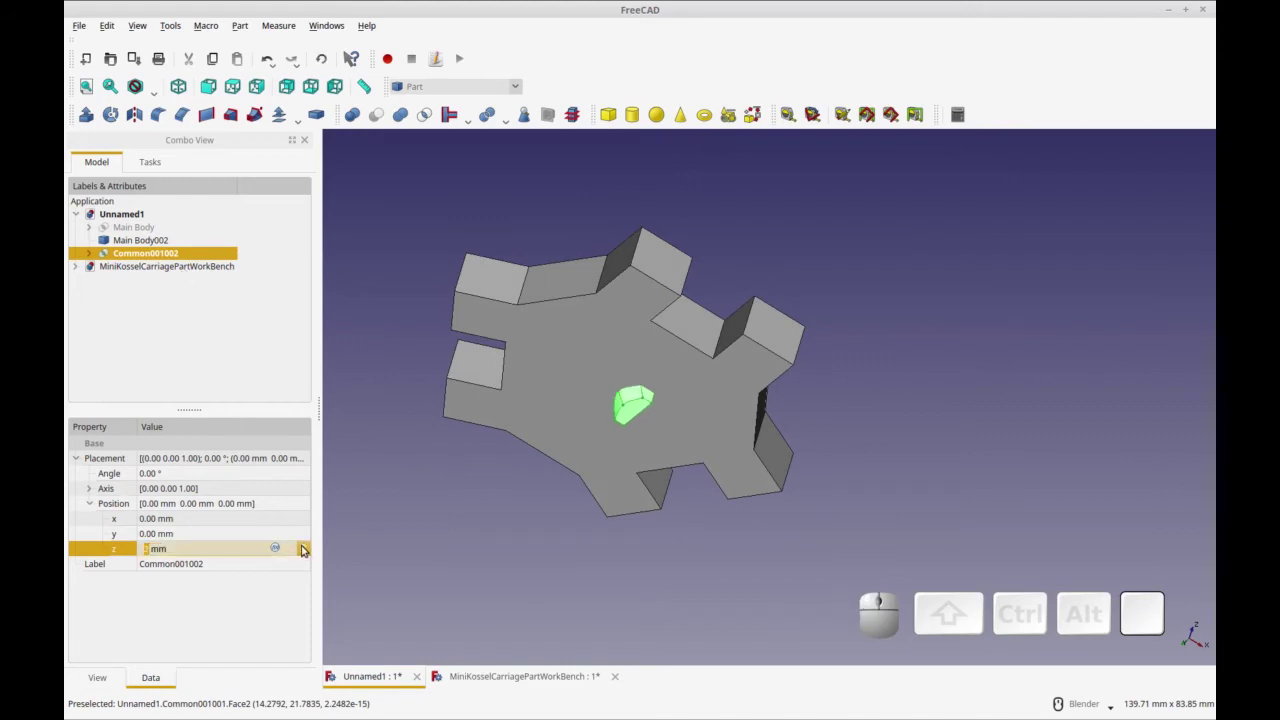
middle_click_drag(634, 520, 562, 595)
middle_click(562, 590)
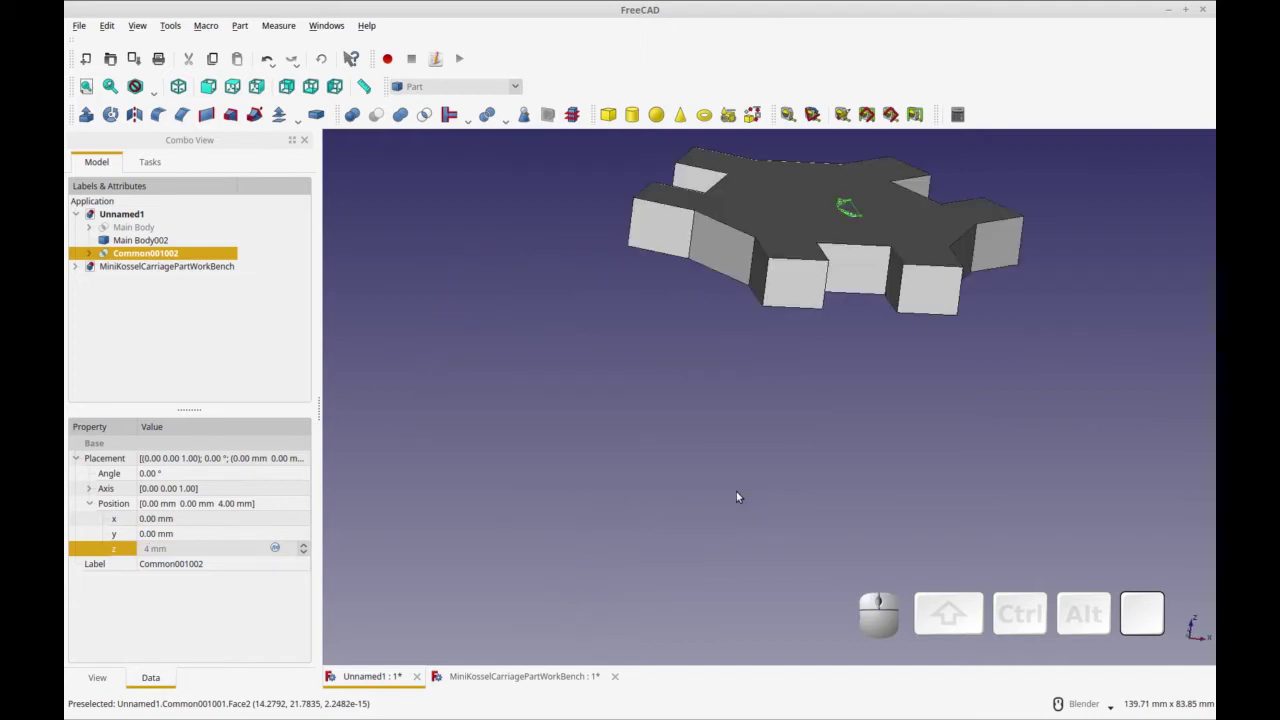
scroll(736, 490, "down", 2)
middle_click_drag(661, 484, 631, 537, "shift")
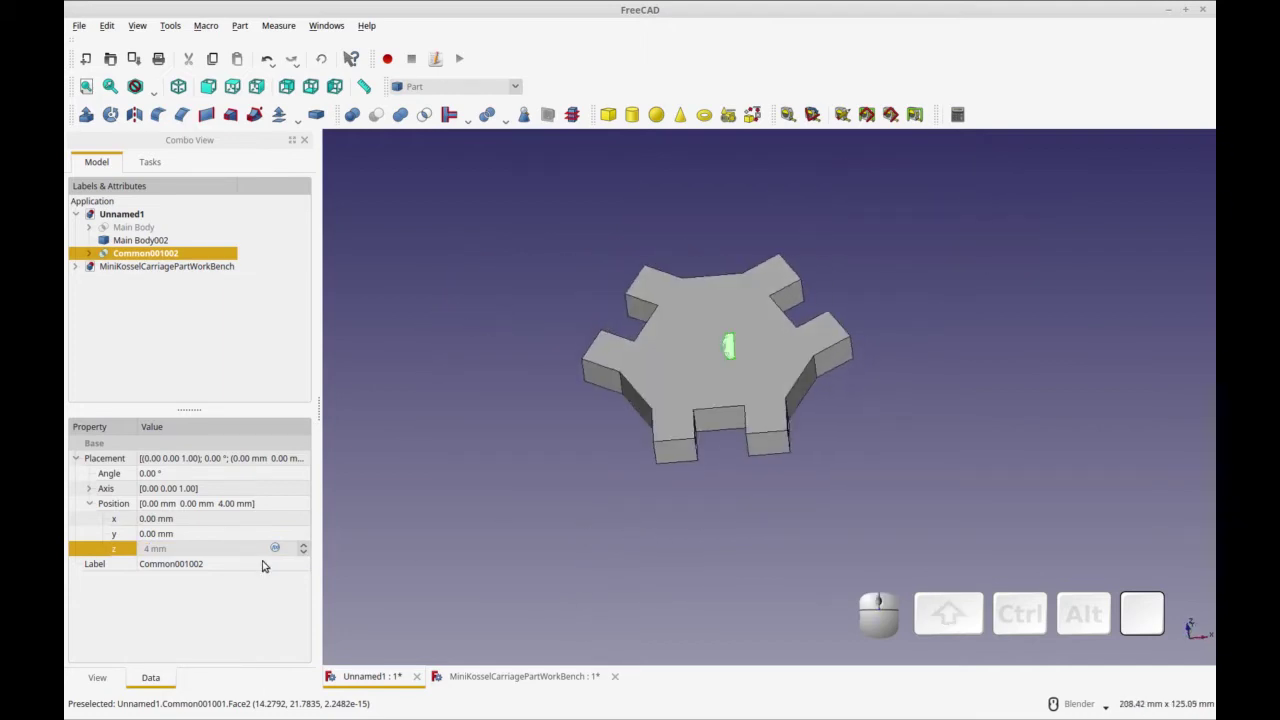
Set the x position of the intersected cone shape to -20 mm
left_click(197, 533)
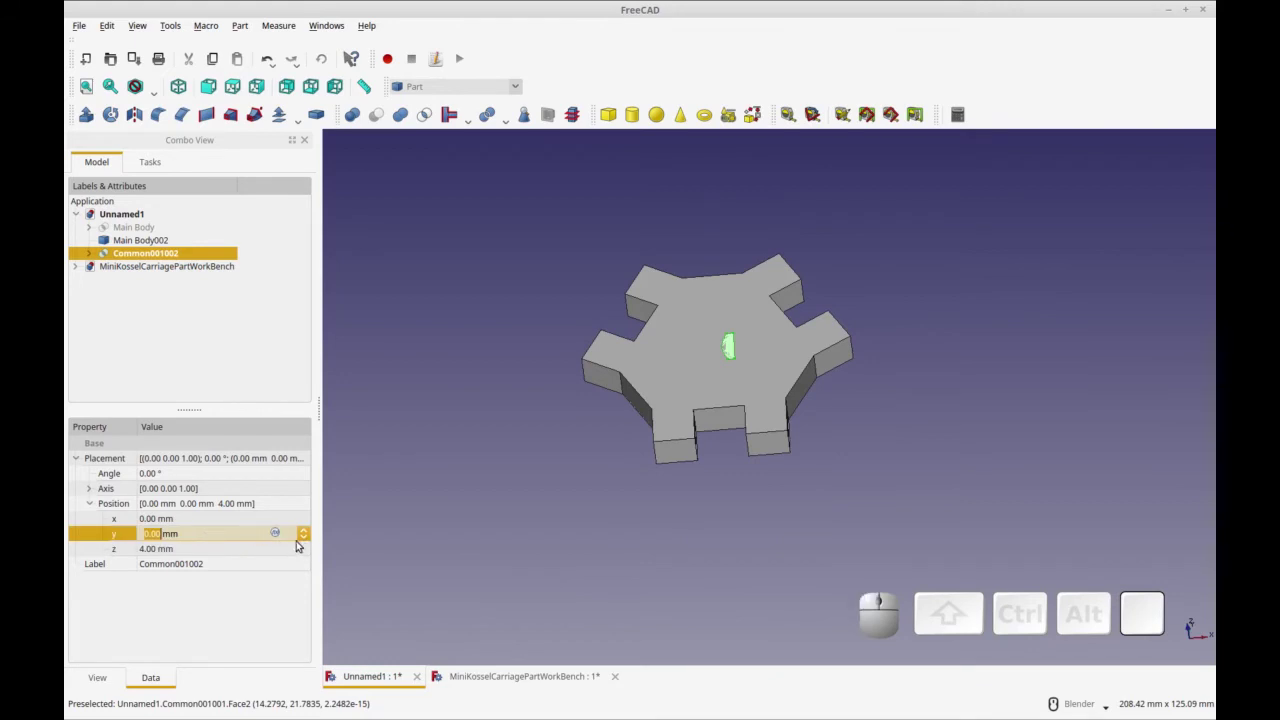
left_click(305, 518)
left_click(304, 526)
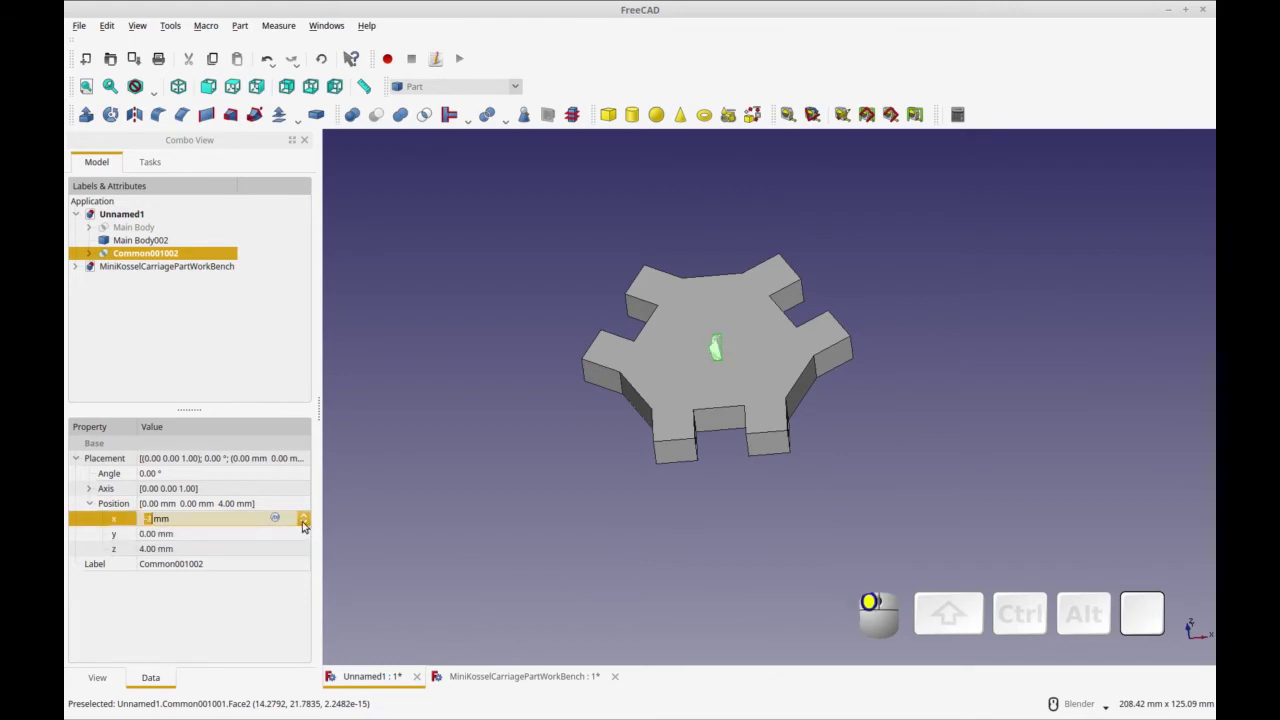
left_click(304, 526)
left_click(304, 526)
left_click(304, 526)
left_click(304, 526)
left_click(304, 526)
left_click(304, 526)
left_click(304, 526)
left_click(304, 526)
left_click(302, 525)
Shift the intersected cone shape along y to -23 mm, beside the front arm of Main Body002
left_click(250, 536)
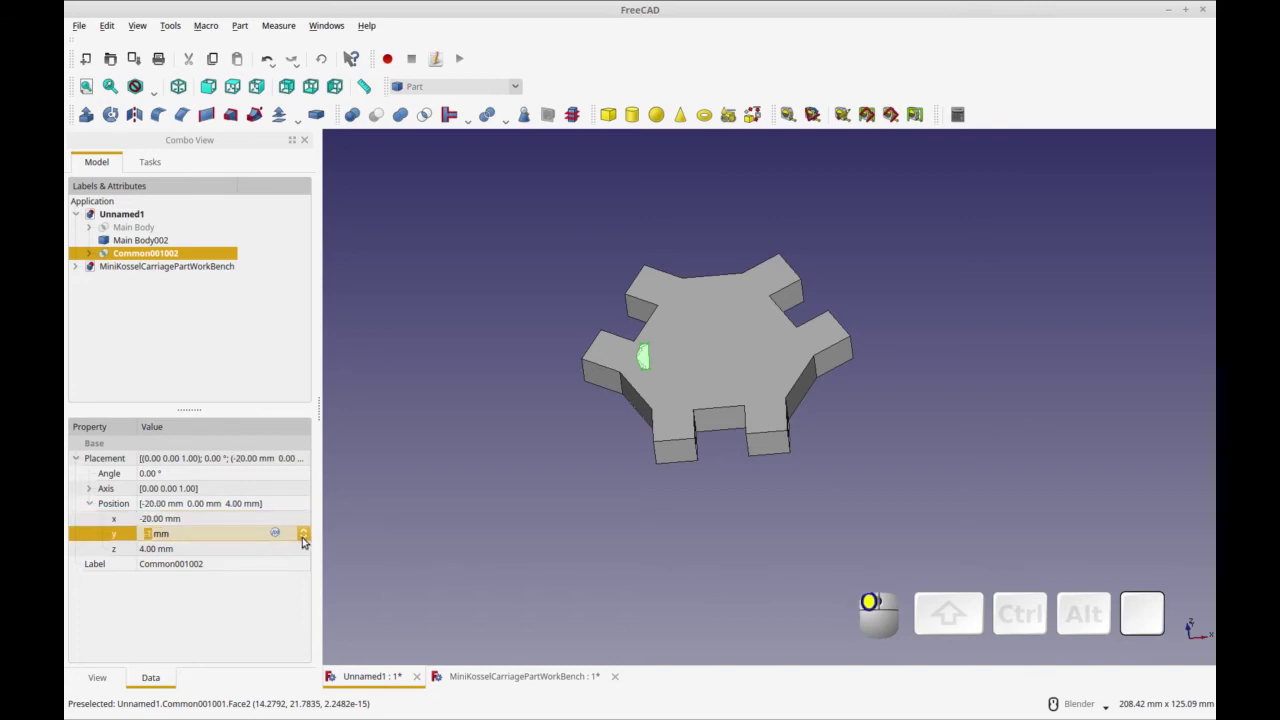
left_click(304, 540)
left_click(304, 540)
left_click(304, 540)
left_click(304, 540)
left_click(304, 540)
left_click(304, 540)
left_click(304, 540)
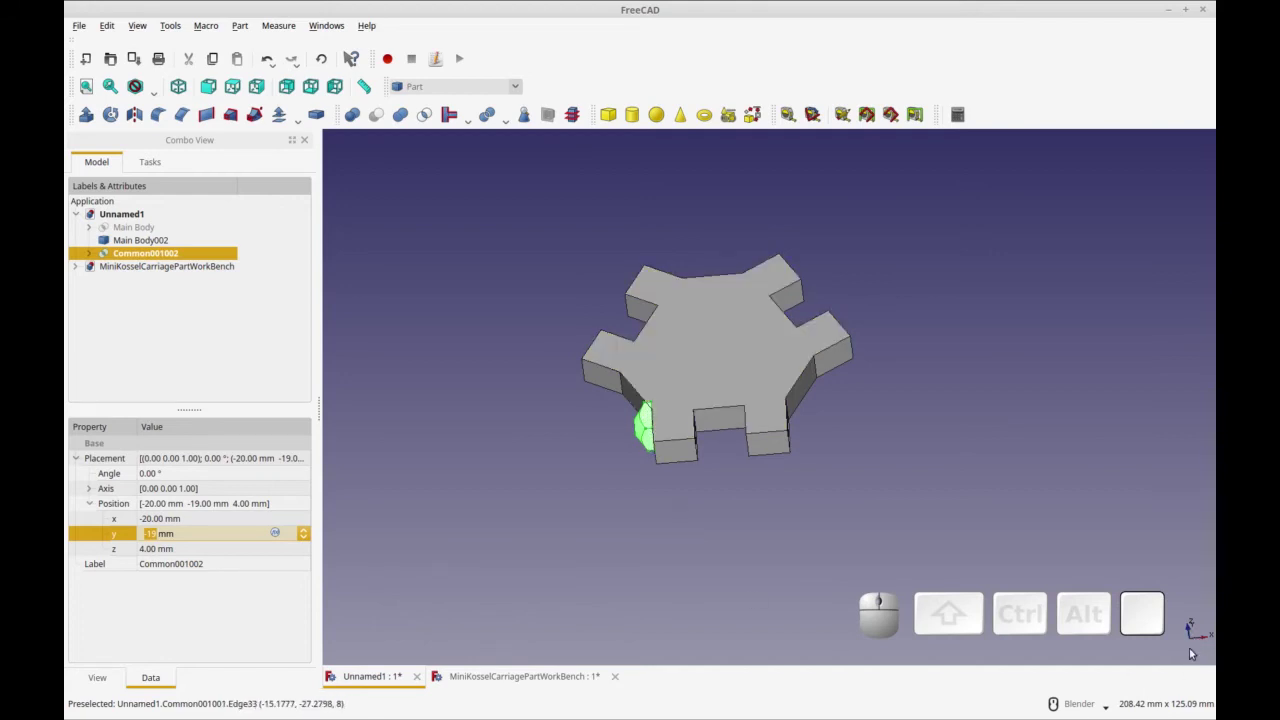
middle_click_drag(862, 524, 851, 543)
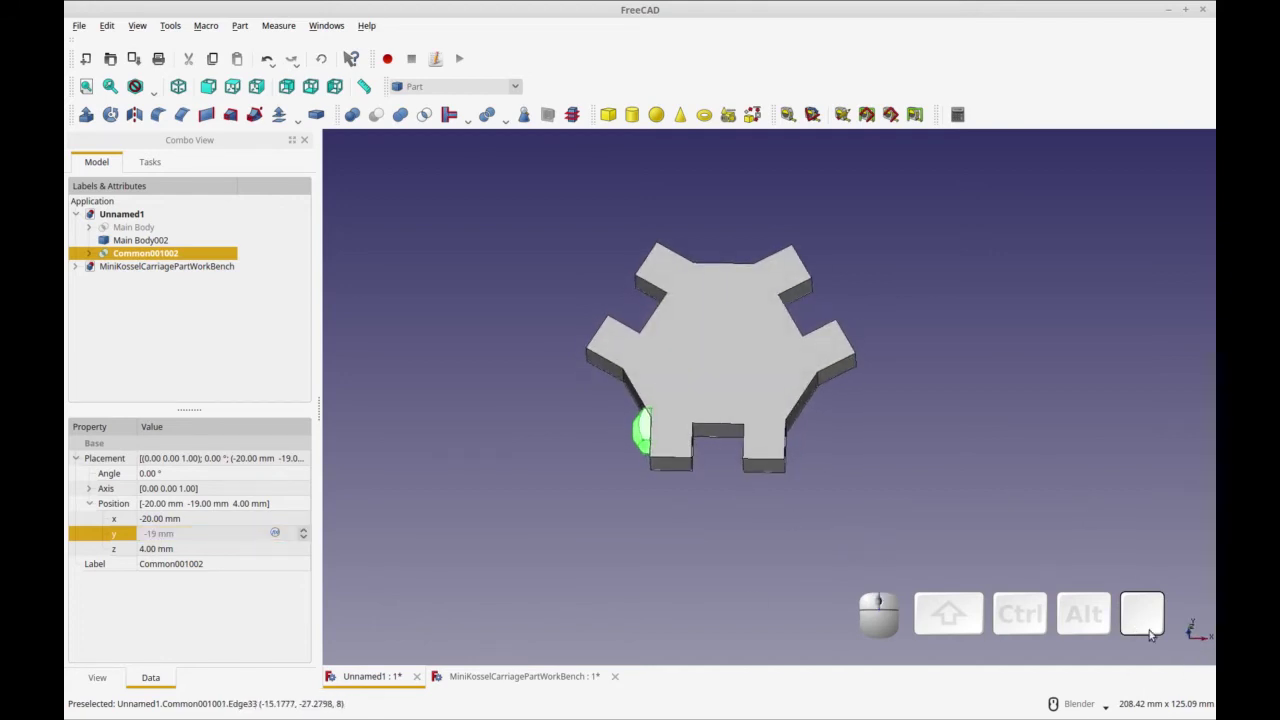
left_click(304, 540)
left_click(304, 540)
left_click(304, 540)
middle_click_drag(614, 542, 622, 488)
scroll(649, 427, "up", 5, "shift")
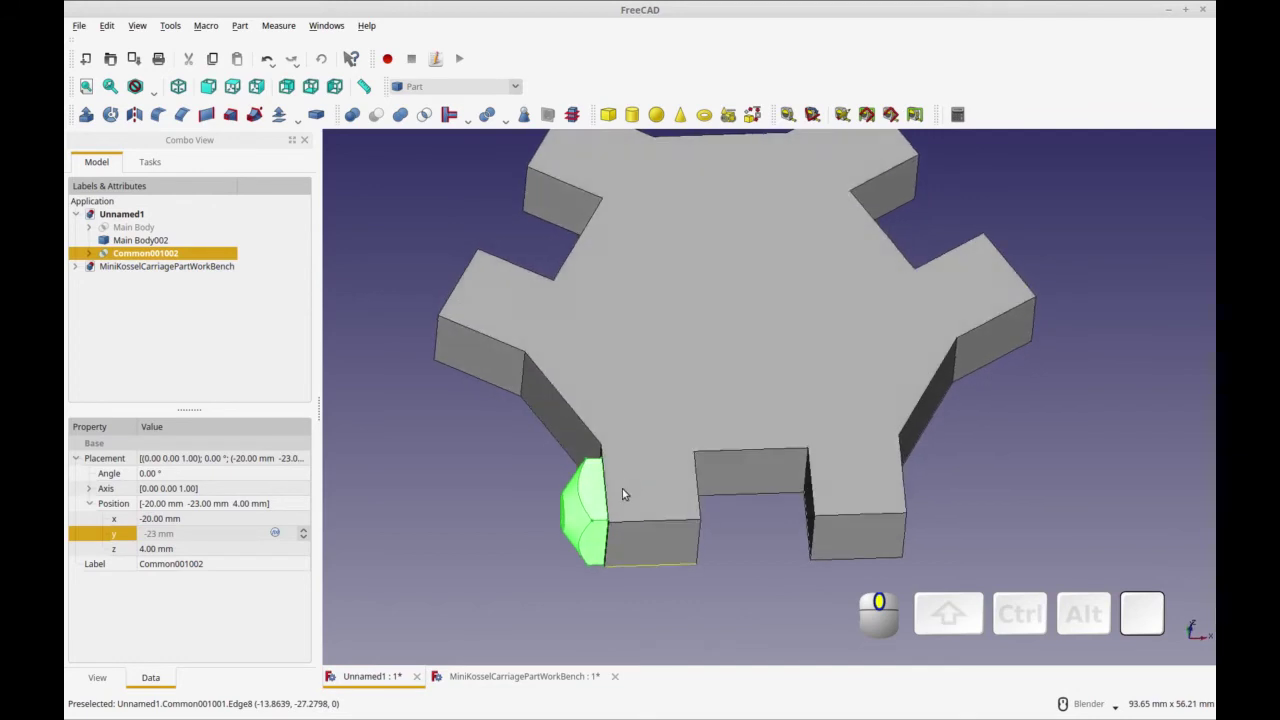
left_click(304, 540)
left_click(304, 540)
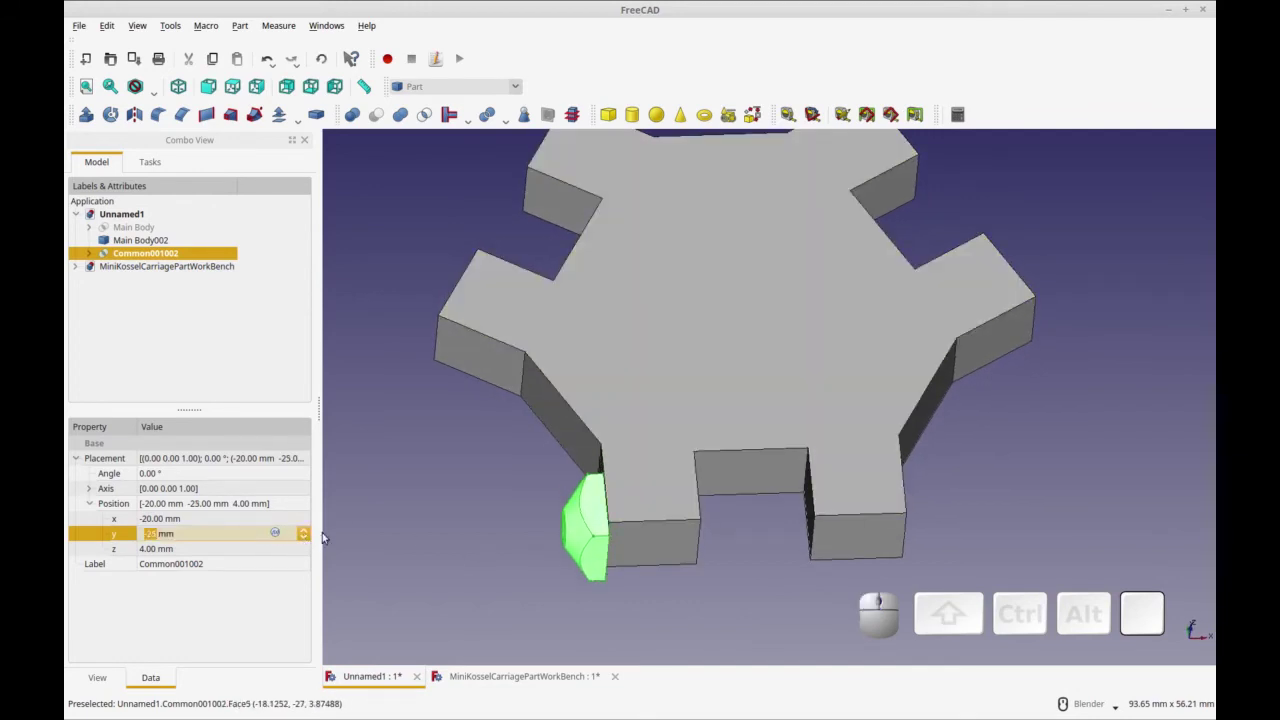
left_click(304, 530)
left_click(304, 530)
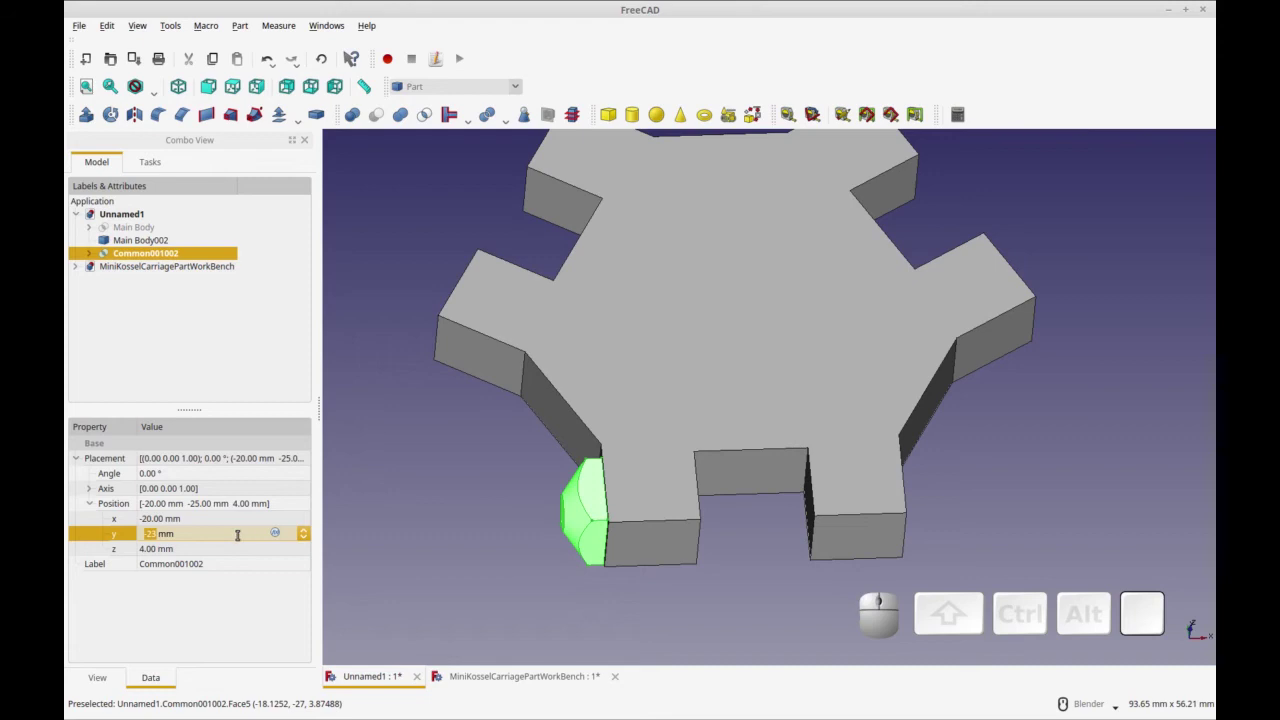
Refine the cone shape's y position to -23.25 mm to align it with the arm's end face
type("-23.5")
key("BackSpace")
key("BackSpace")
key("BackSpace")
type("2.5")
middle_click_drag(384, 598, 623, 446)
Undo back to the separate cone and Cube001, and intersect the two solids again
left_click(449, 571)
key("ctrl+z")
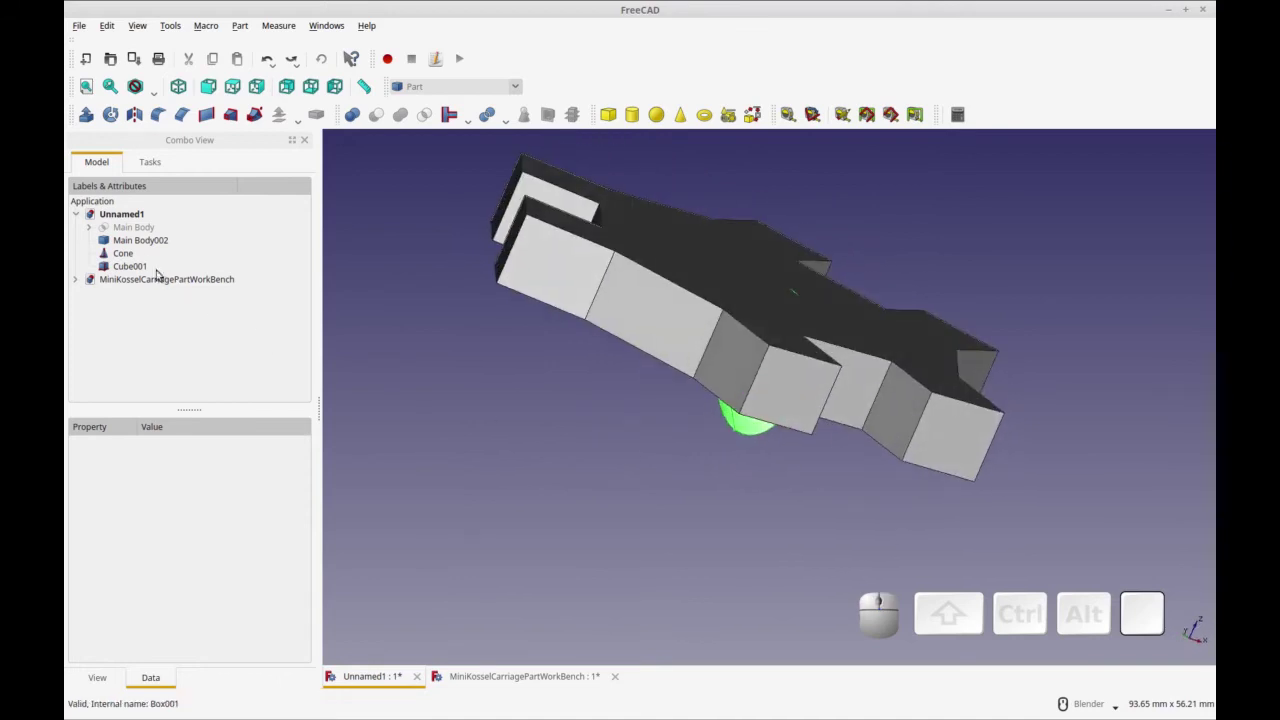
left_click(123, 253)
left_click(130, 266, "shift")
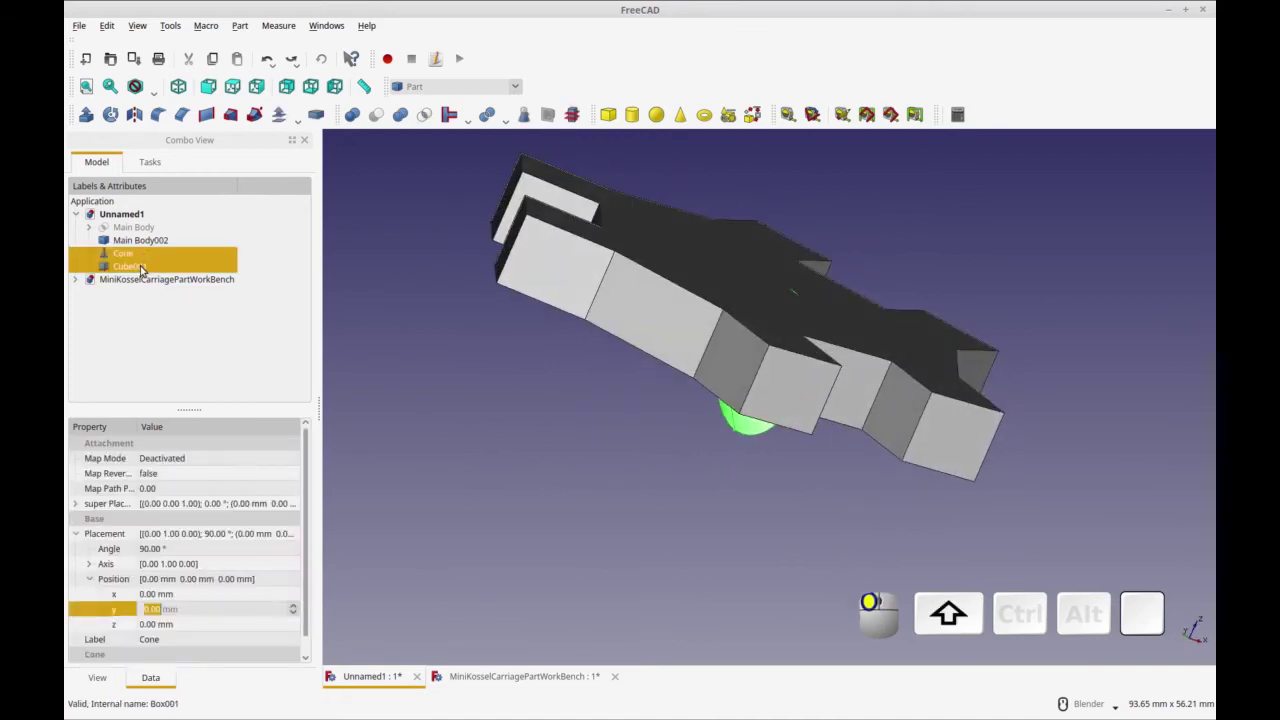
left_click(425, 116)
middle_click_drag(669, 471, 597, 511)
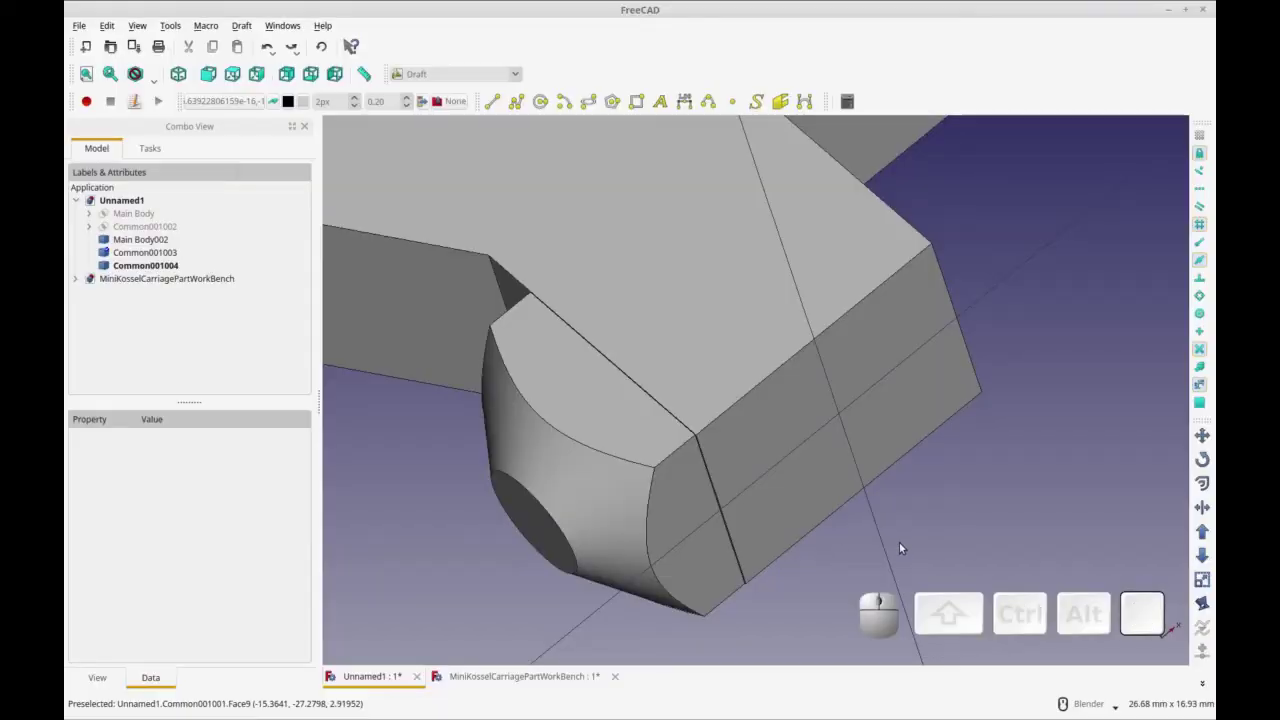
Enable midpoint and perpendicular snapping for aligning the cone tips with the end face of Main Body002's arm
left_click(836, 490)
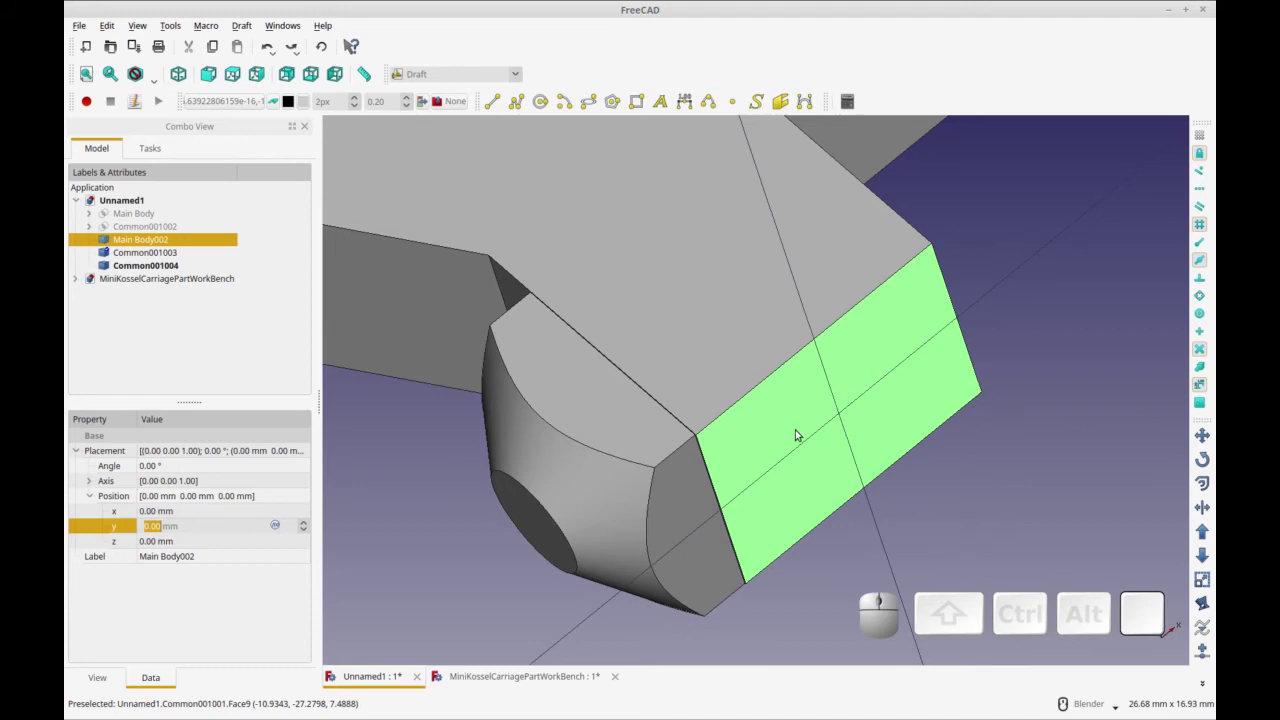
middle_click_drag(773, 587, 769, 583)
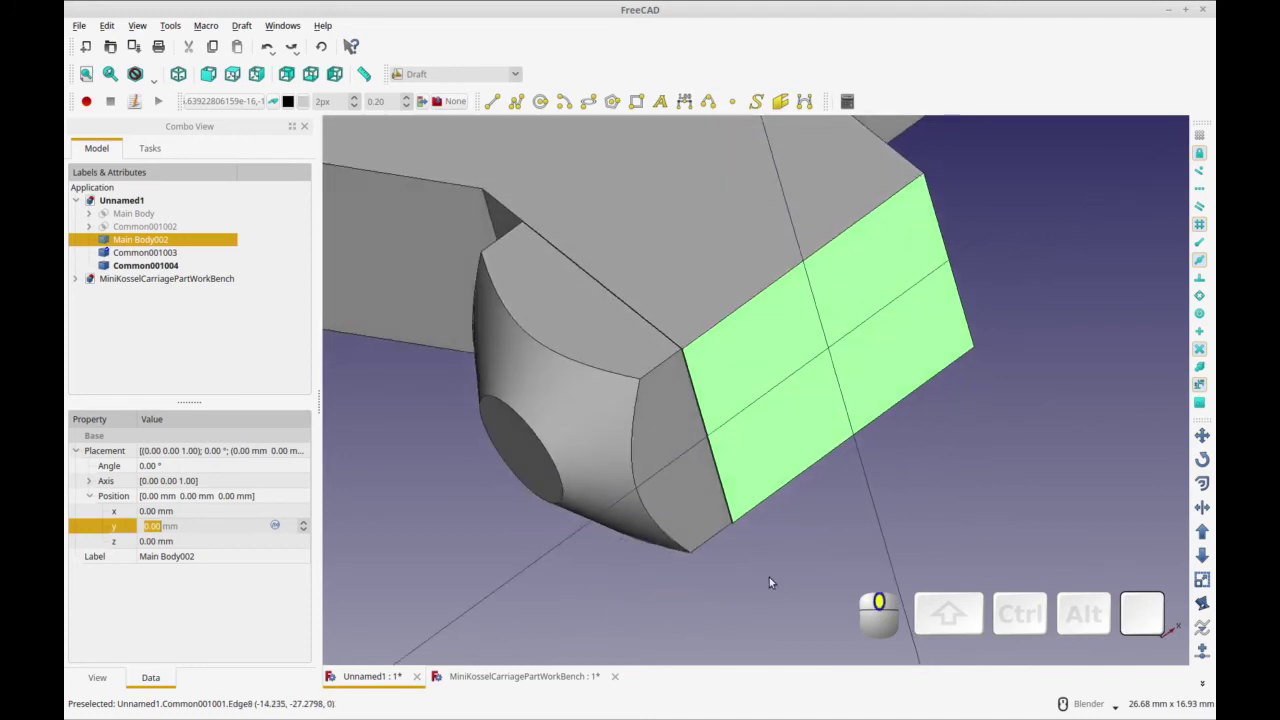
left_click(1199, 279)
left_click(1199, 243)
scroll(882, 505, "up", 2)
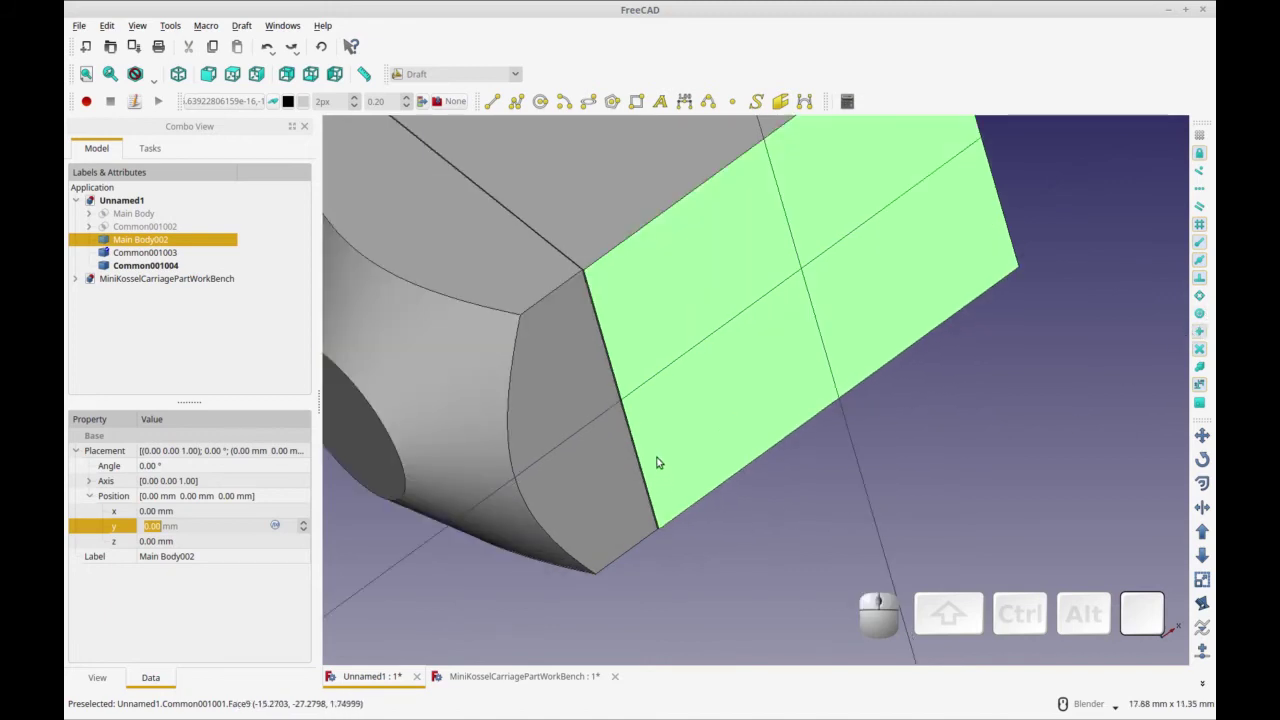
Move the cone tip Common001003 from its inner edge onto the adjoining edge of the arm's end face, closing the gap
left_click(586, 470)
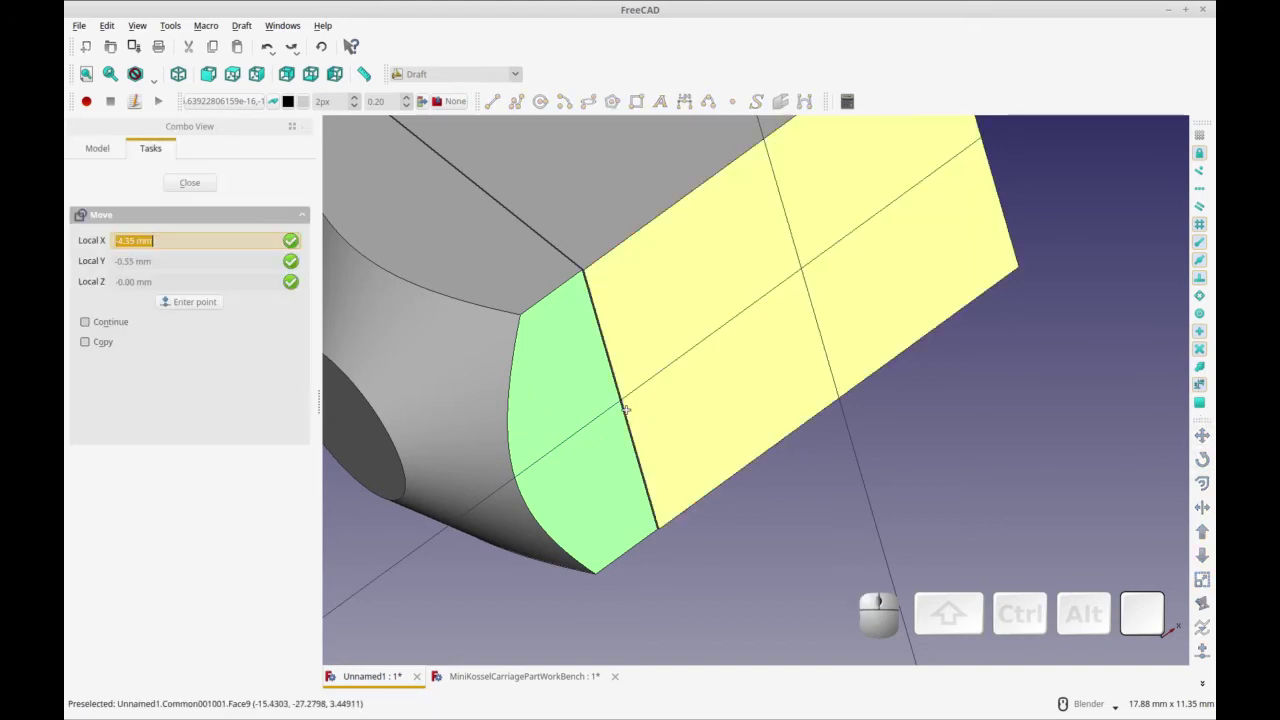
scroll(621, 404, "up", 5)
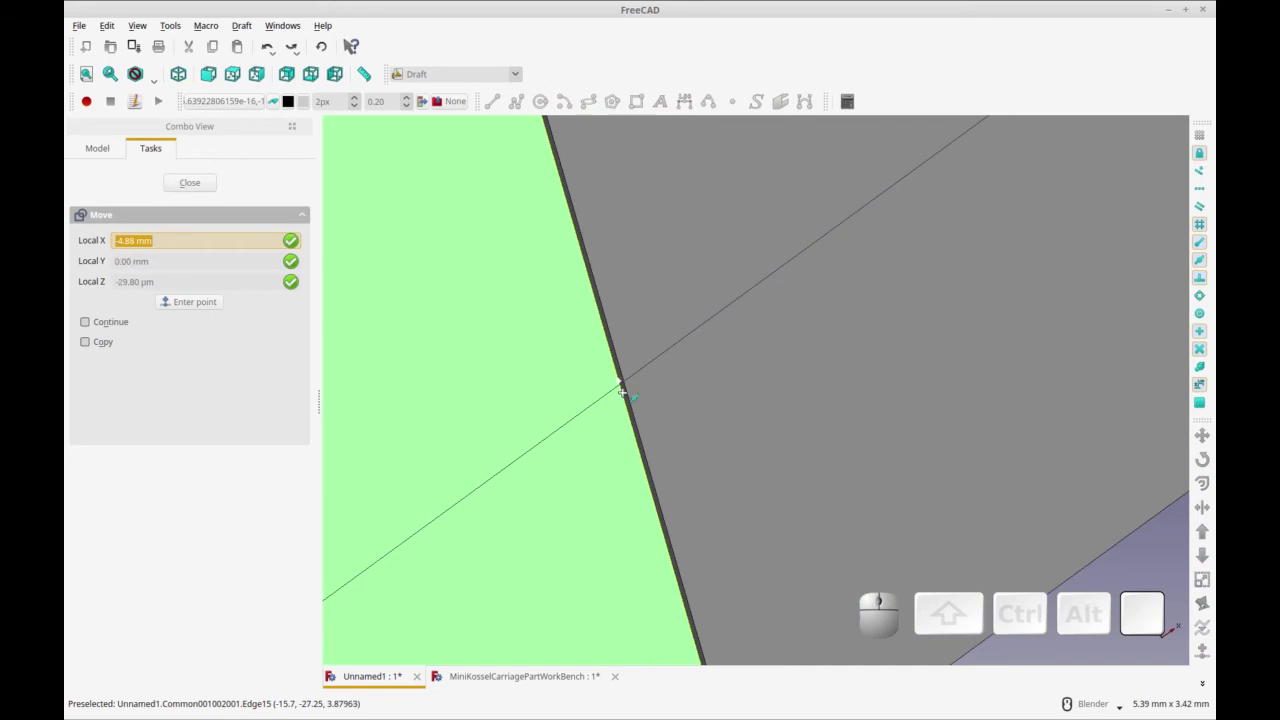
left_click(622, 391)
left_click(625, 393)
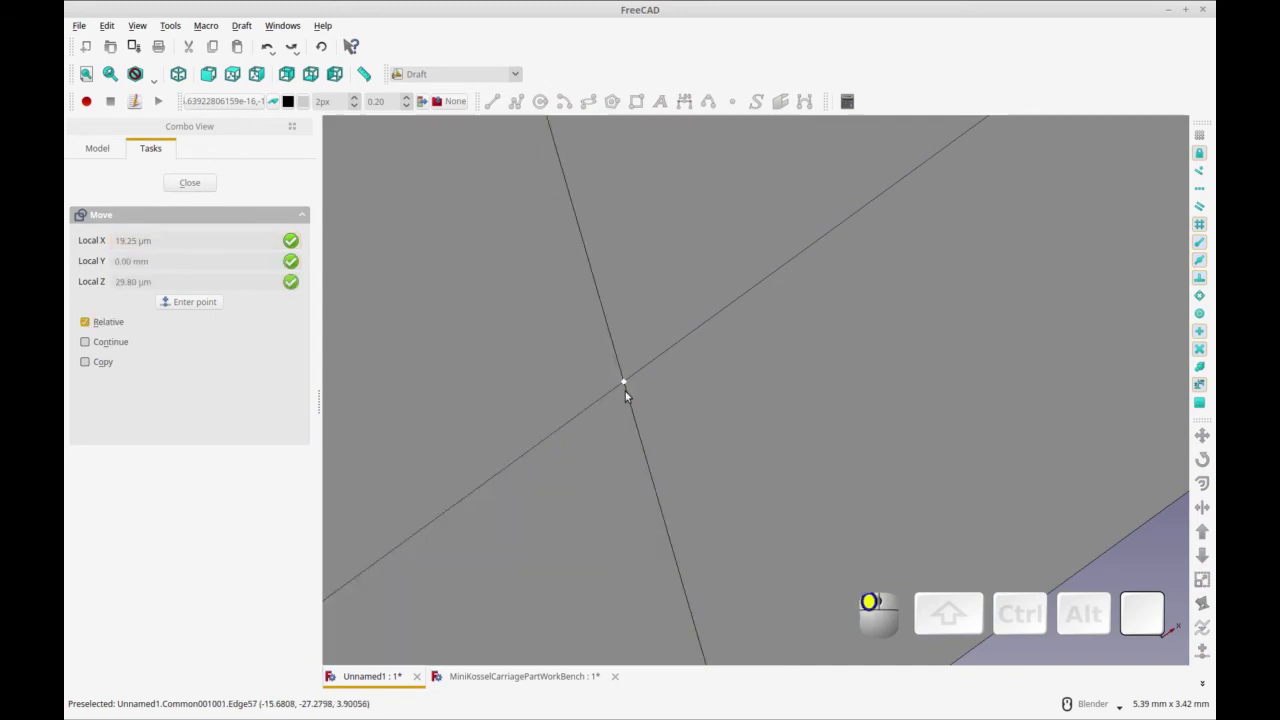
Move the opposite cone tip Common001004 from its inner edge onto the adjoining arm edge so both faces meet
scroll(622, 375, "down", 6)
middle_click_drag(704, 486, 736, 560)
scroll(736, 560, "up", 2)
left_click(762, 432)
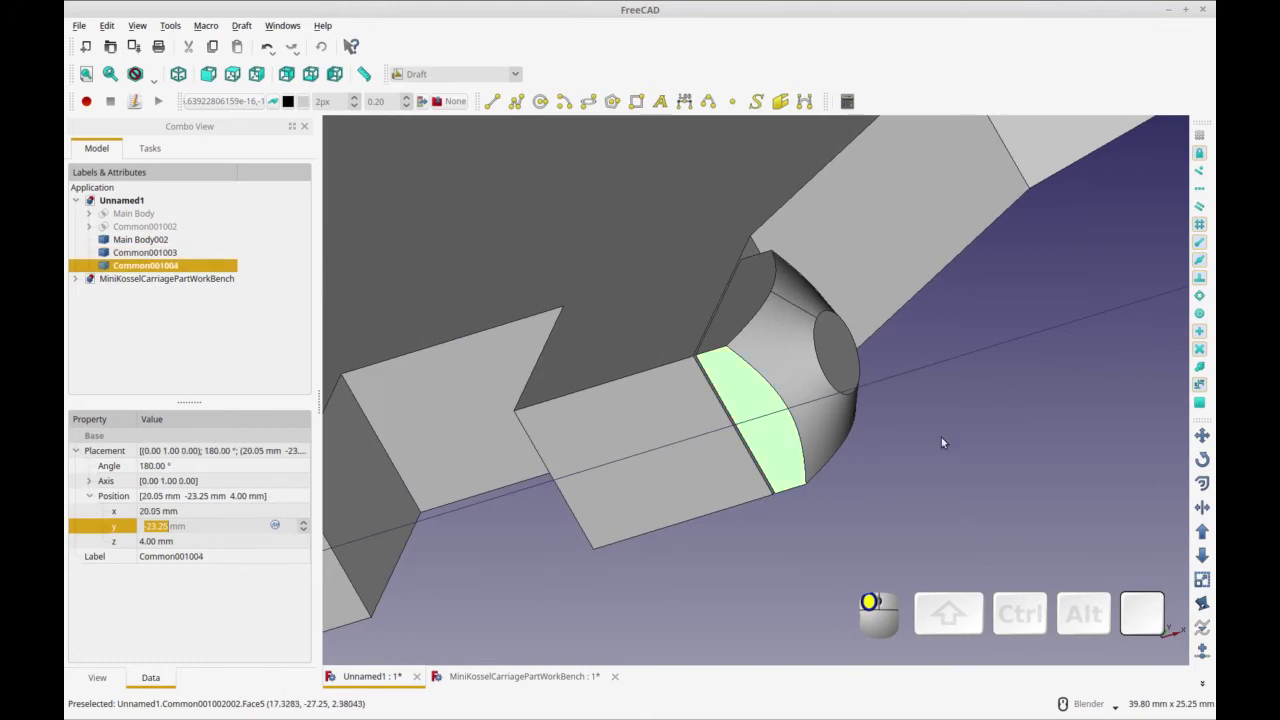
key("m")
key("v")
scroll(754, 434, "up", 1)
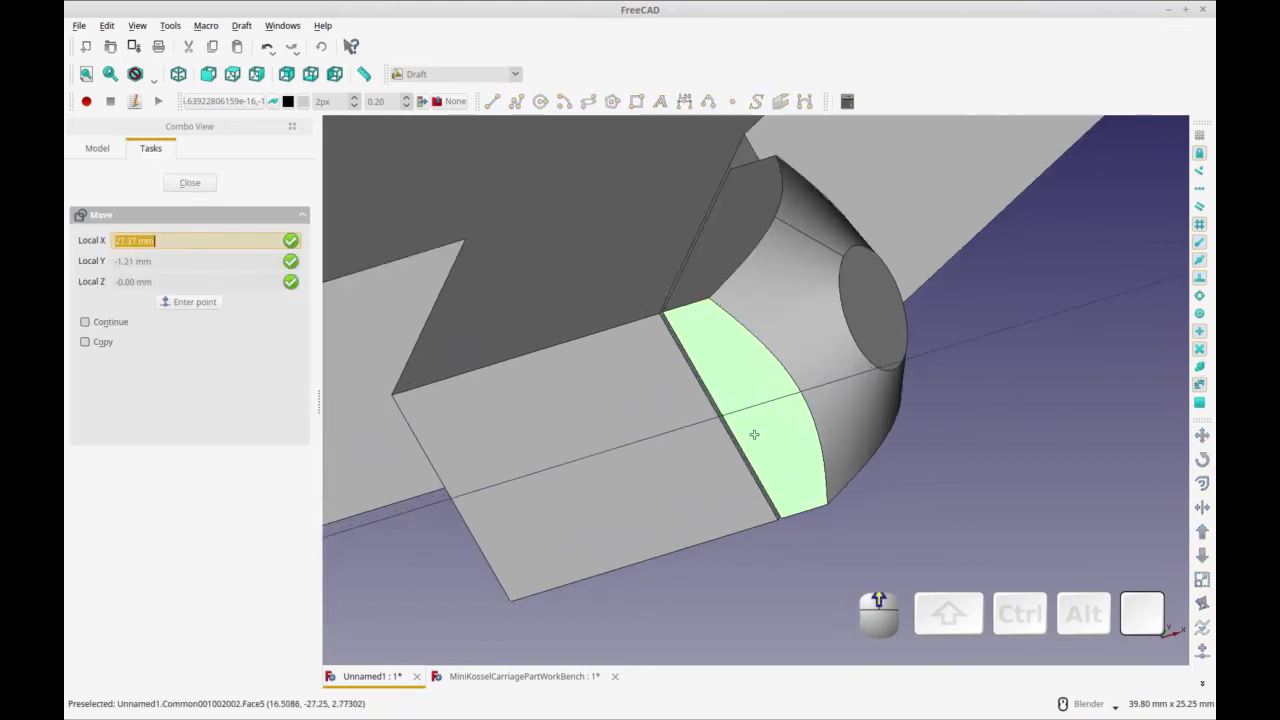
scroll(706, 397, "up", 2)
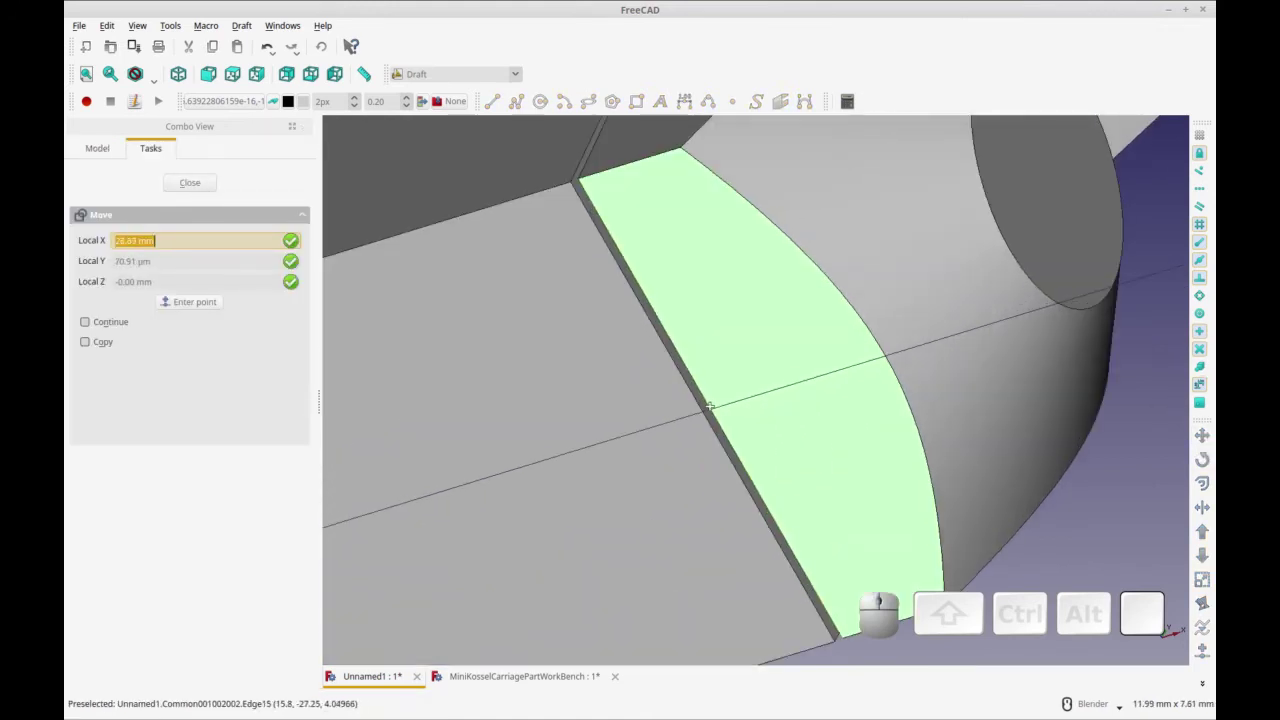
left_click(708, 406)
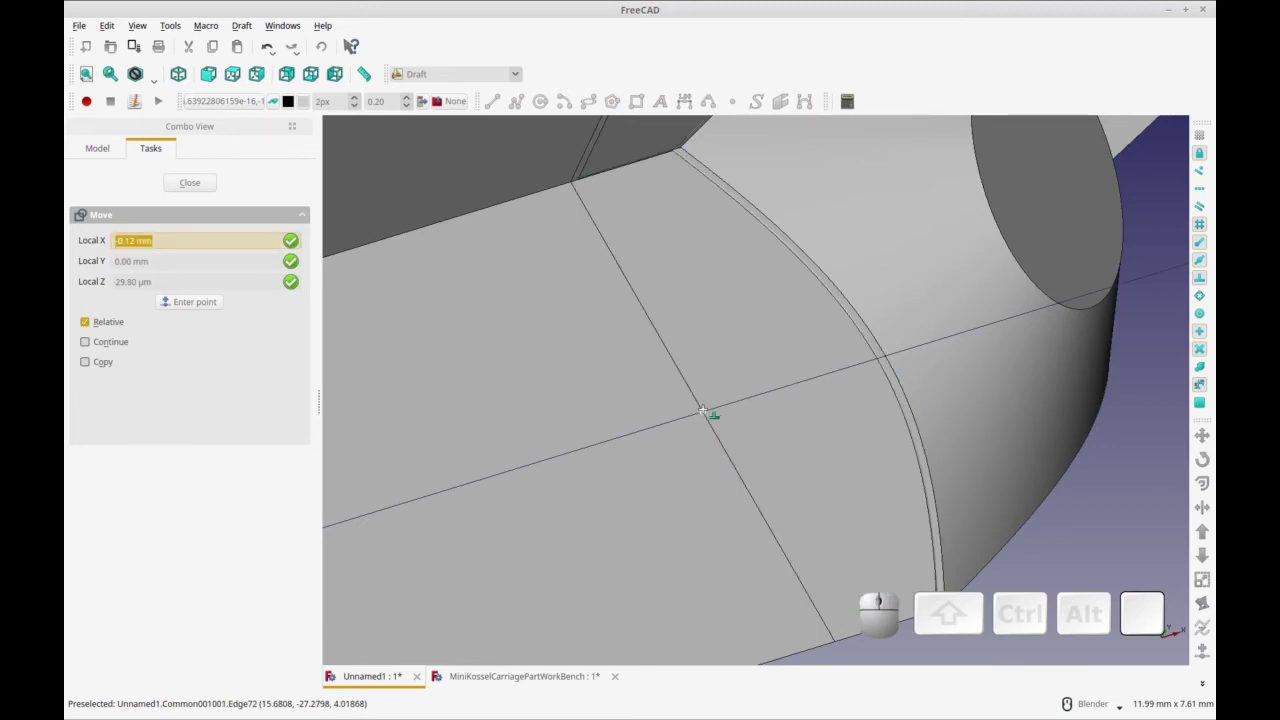
left_click(705, 412)
scroll(705, 414, "down", 3)
scroll(727, 528, "up", 2)
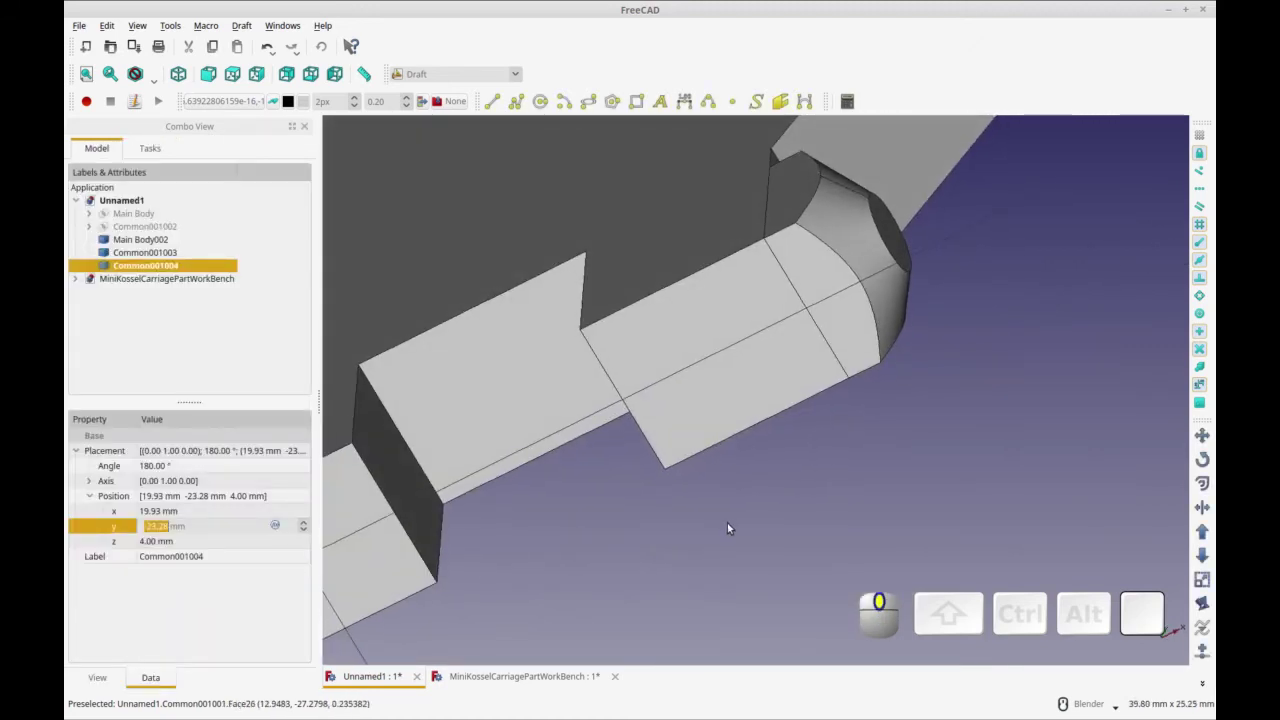
scroll(705, 531, "down", 3)
middle_click_drag(650, 500, 680, 478)
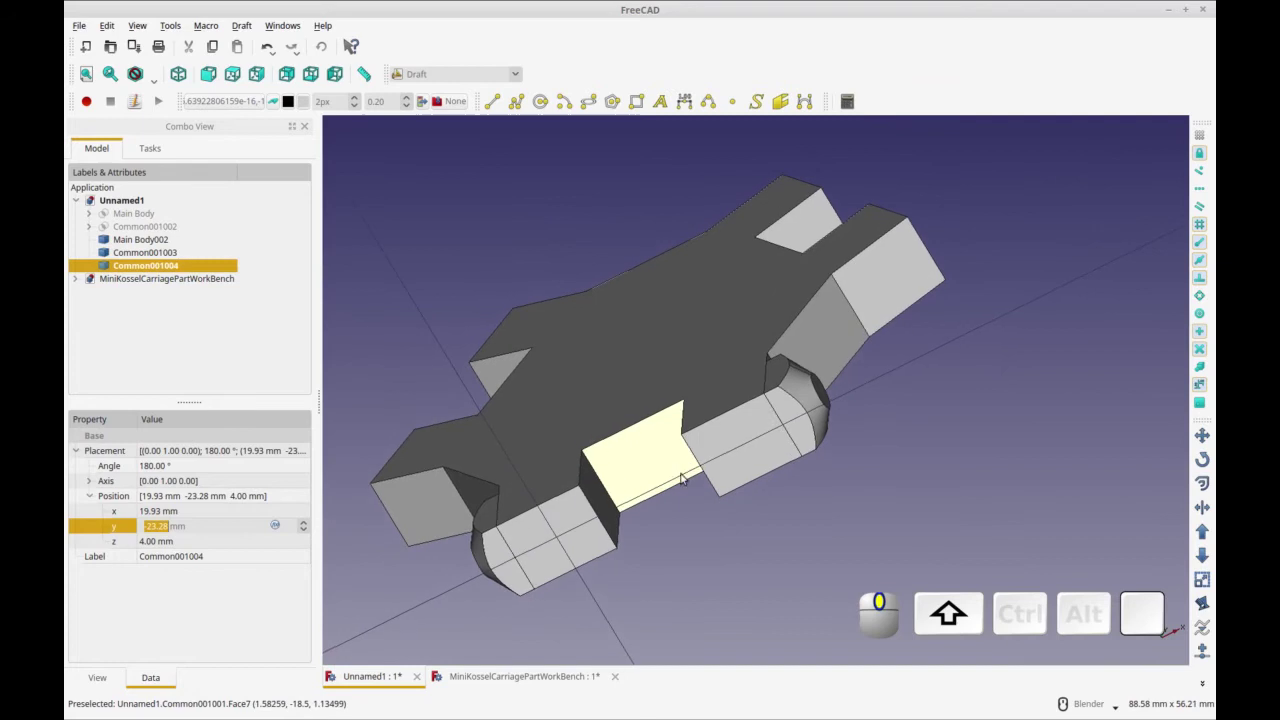
key("ctrl+r")
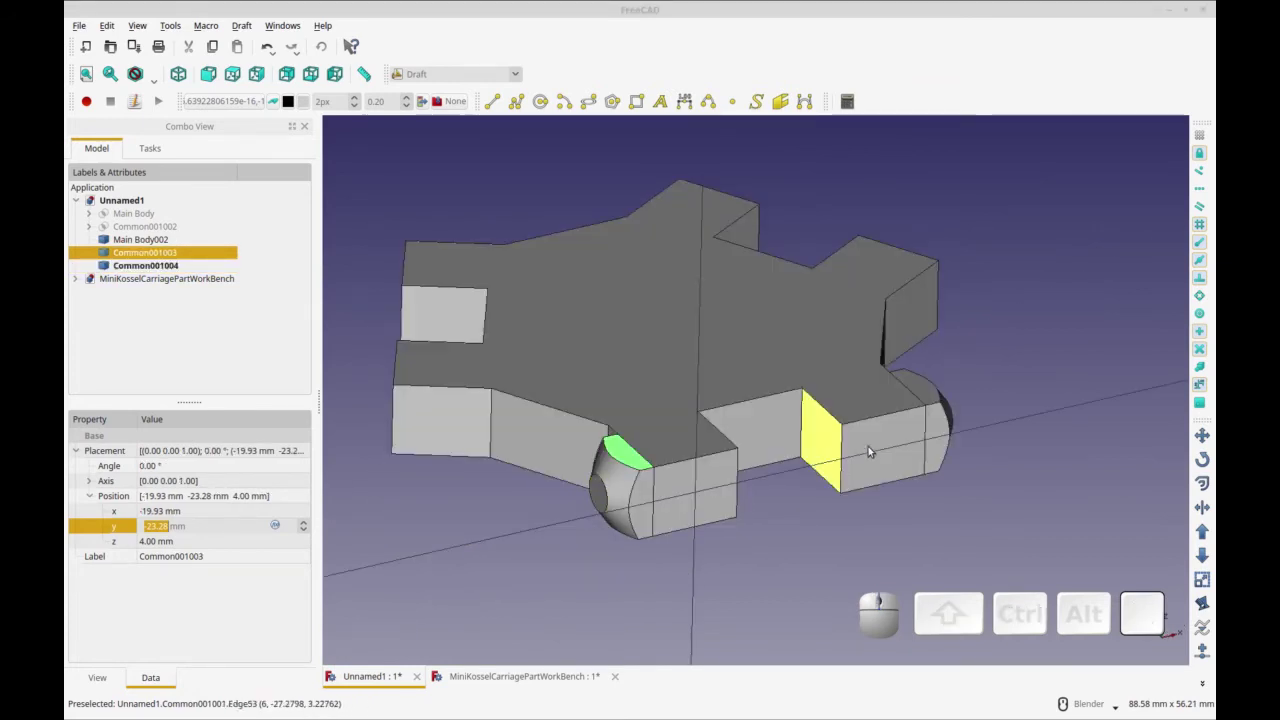
Create a Draft array of the cone tip Common001003 and set its array type to polar
left_click(1202, 685)
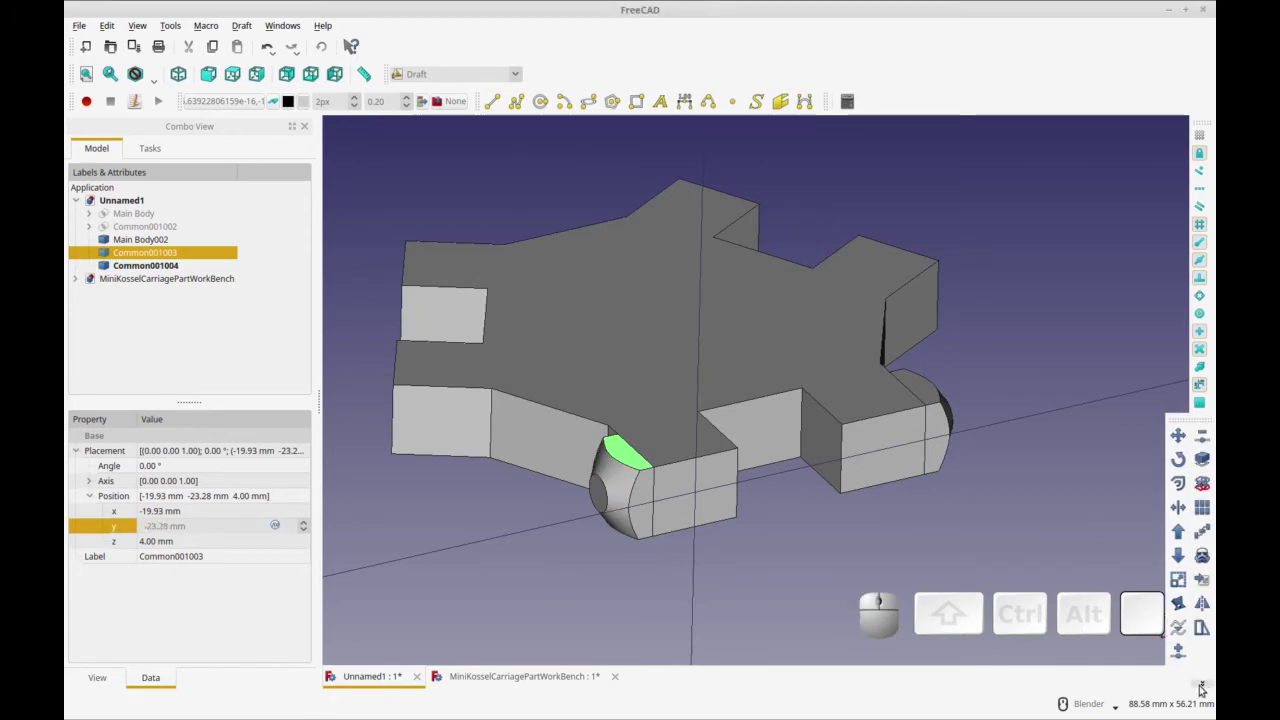
left_click(1202, 510)
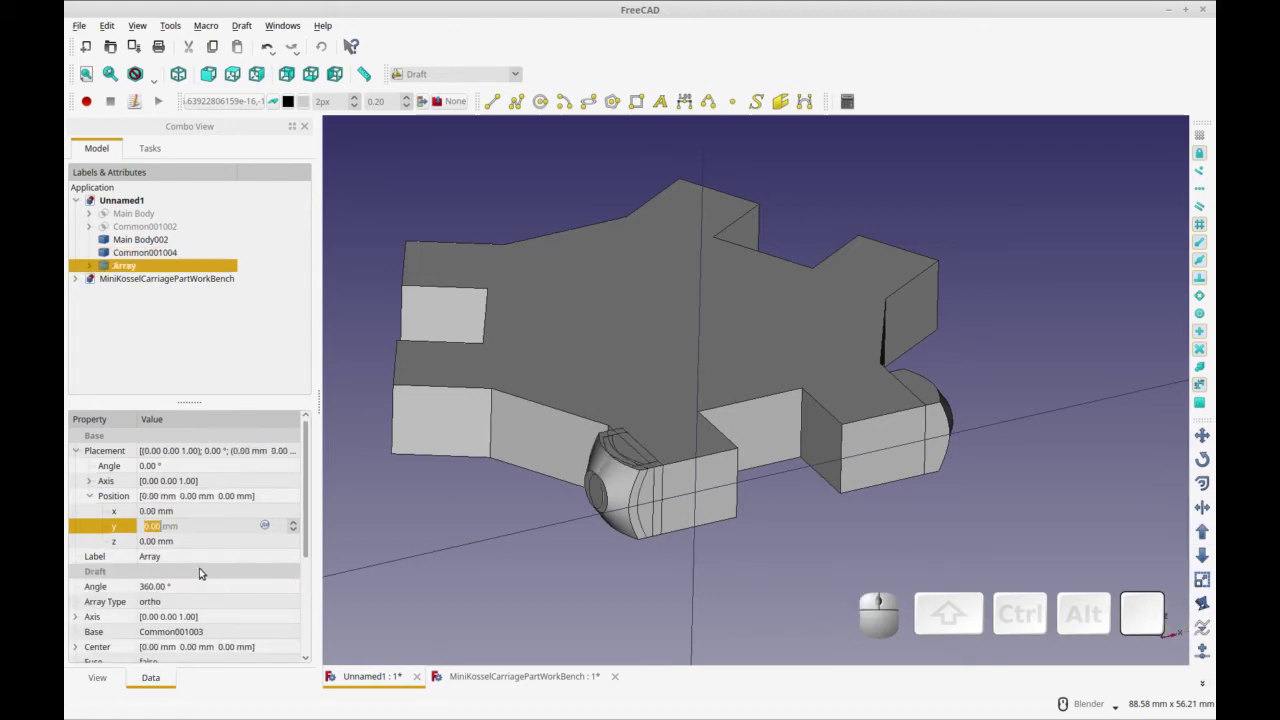
left_click(282, 604)
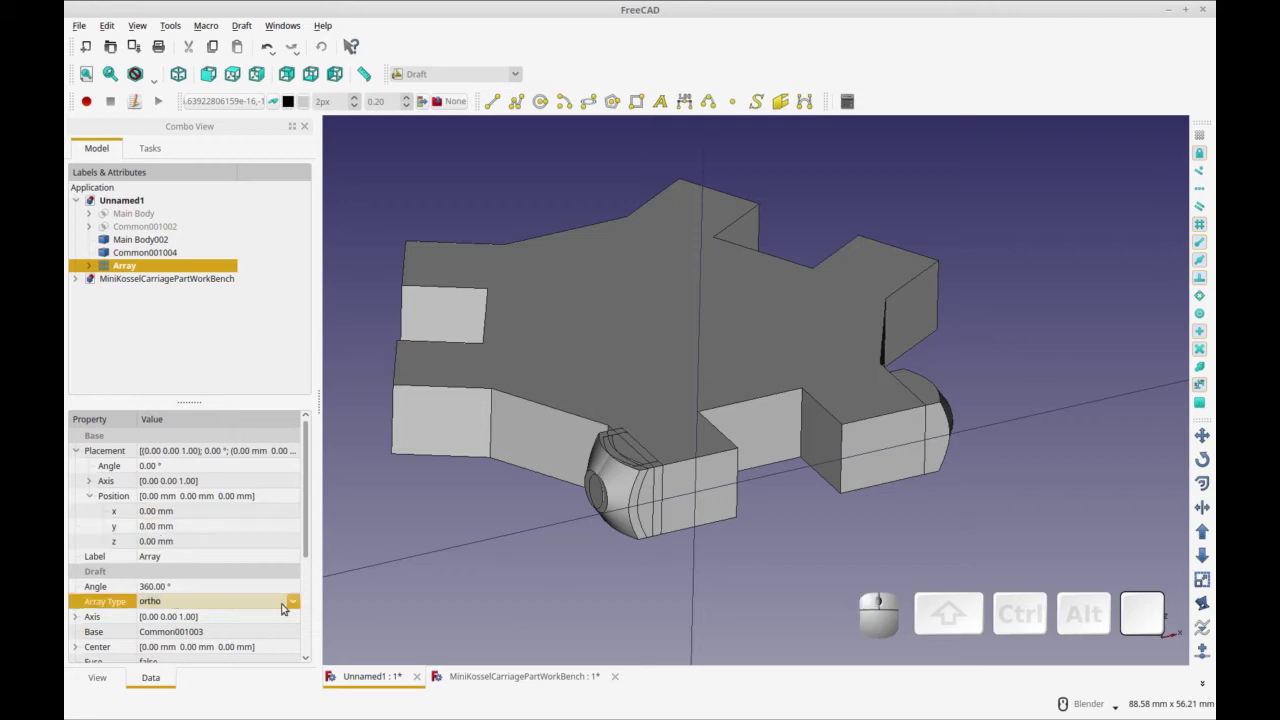
left_click(292, 607)
left_click(263, 623)
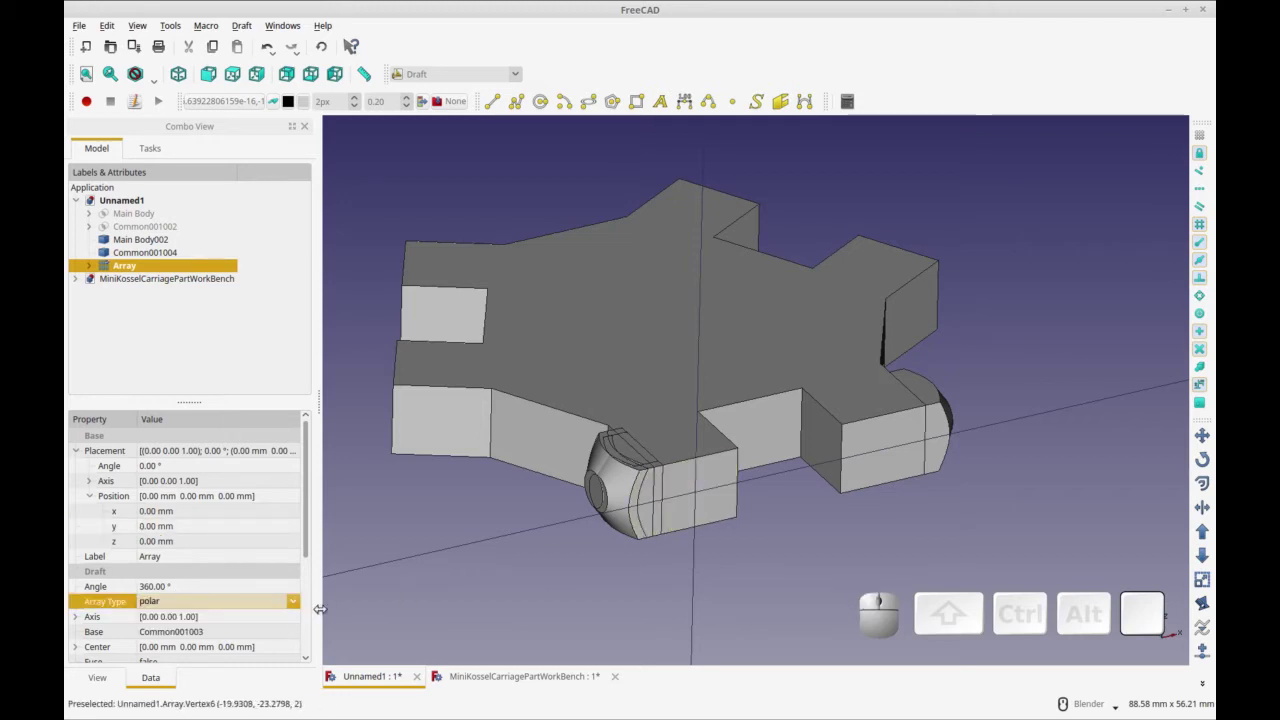
Set the polar count of the Common001003 array to 3 so the tip repeats around the effector's centre
scroll(416, 595, "down", 5)
middle_click_drag(396, 604, 330, 590, "shift")
left_click_drag(304, 553, 303, 630)
left_click(290, 632)
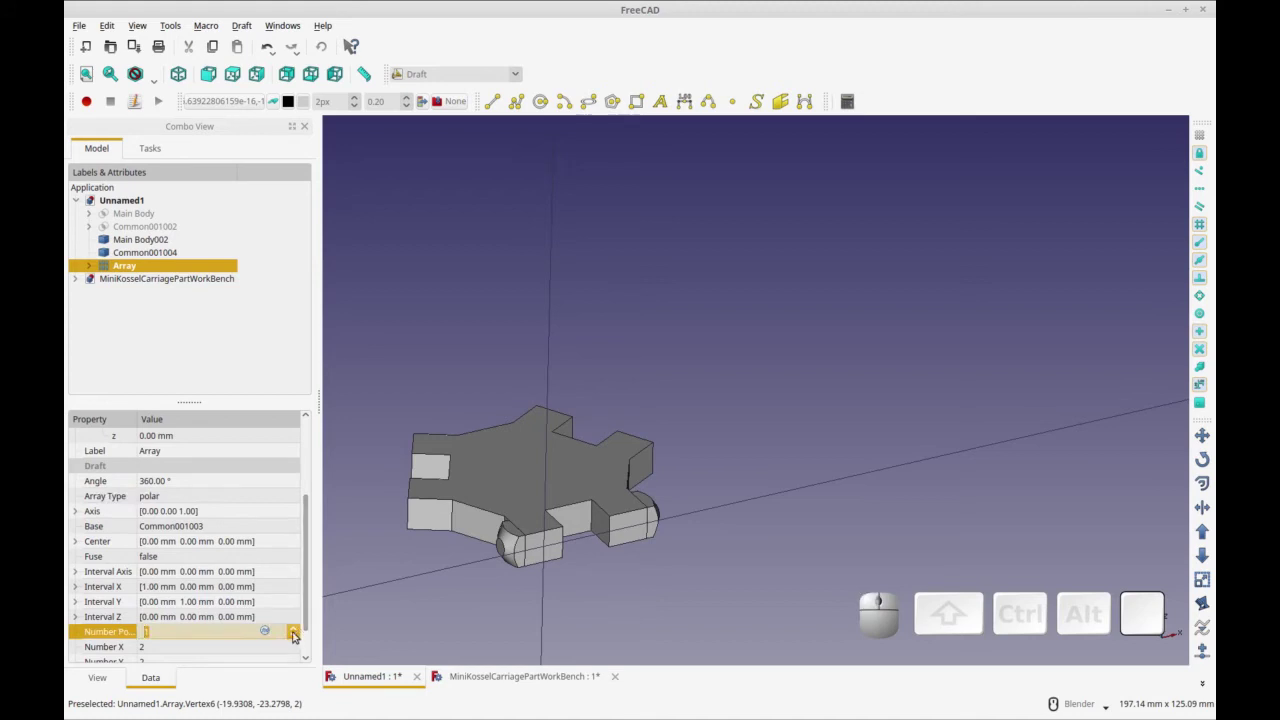
left_click(293, 632)
left_click(265, 646)
middle_click_drag(477, 594, 607, 521)
middle_click_drag(673, 579, 700, 517)
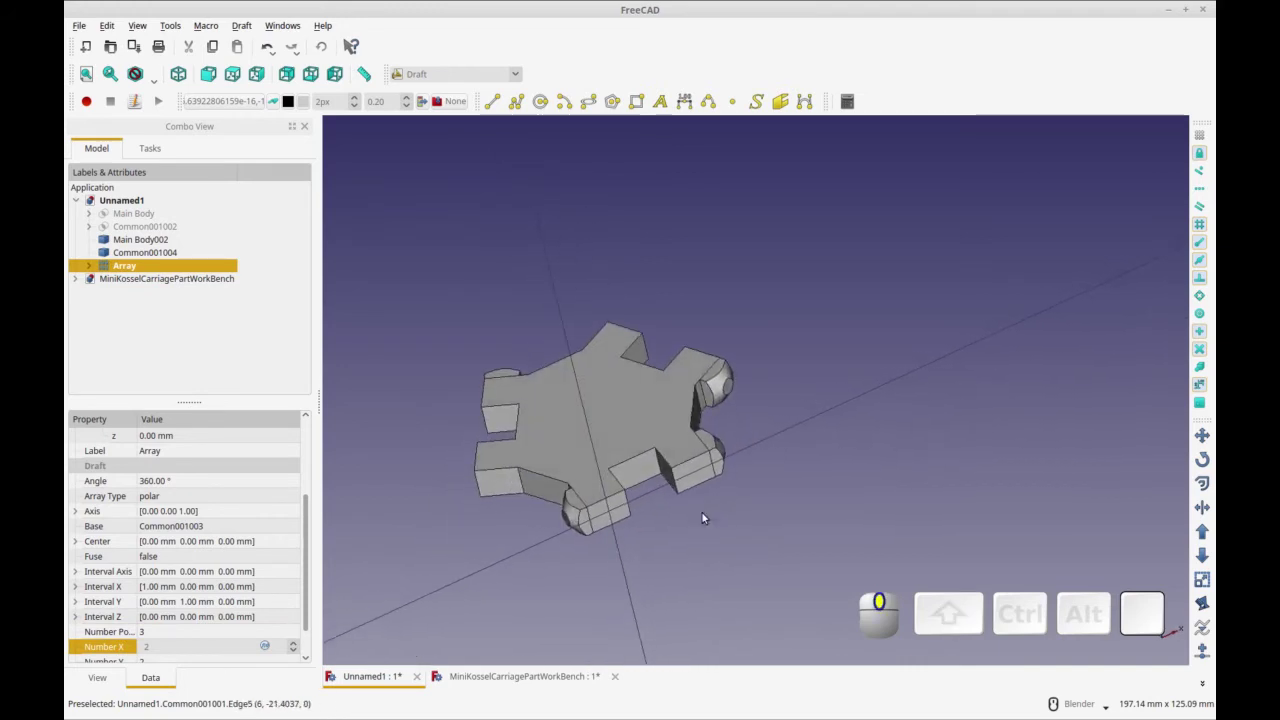
Create a second Draft array from the opposite cone tip Common001004 and make it polar
left_click(713, 447)
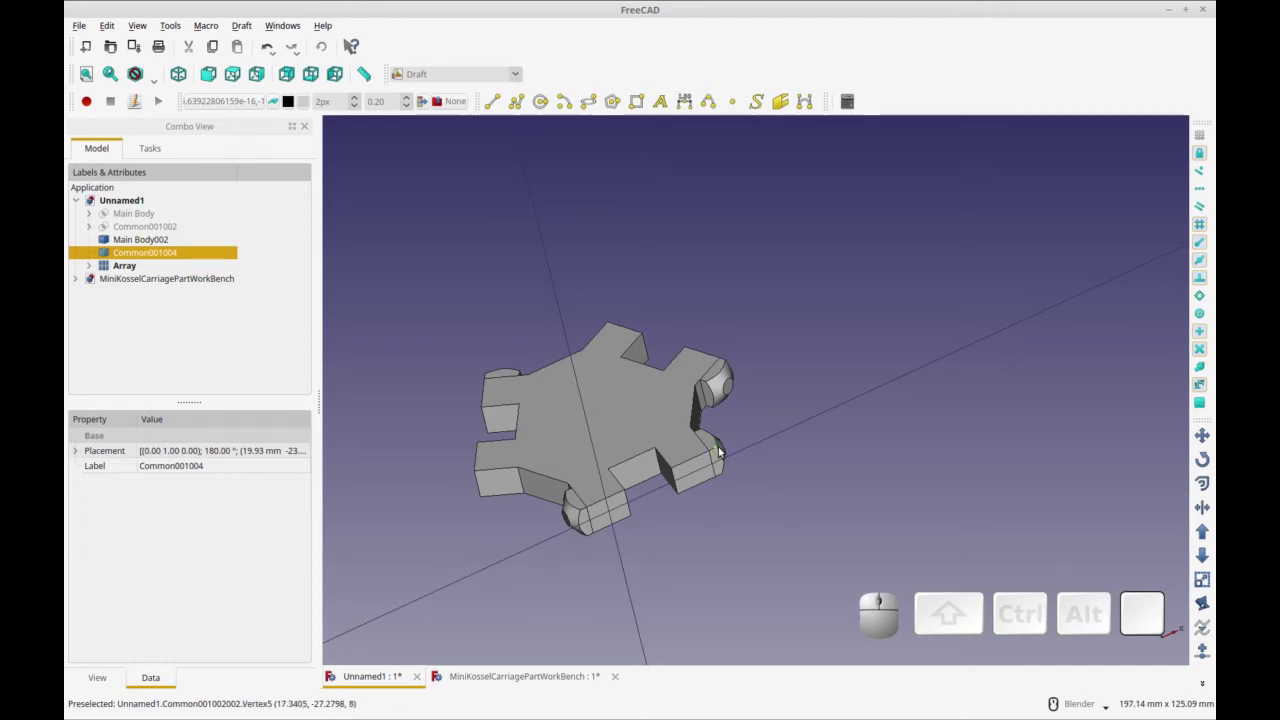
left_click(1202, 683)
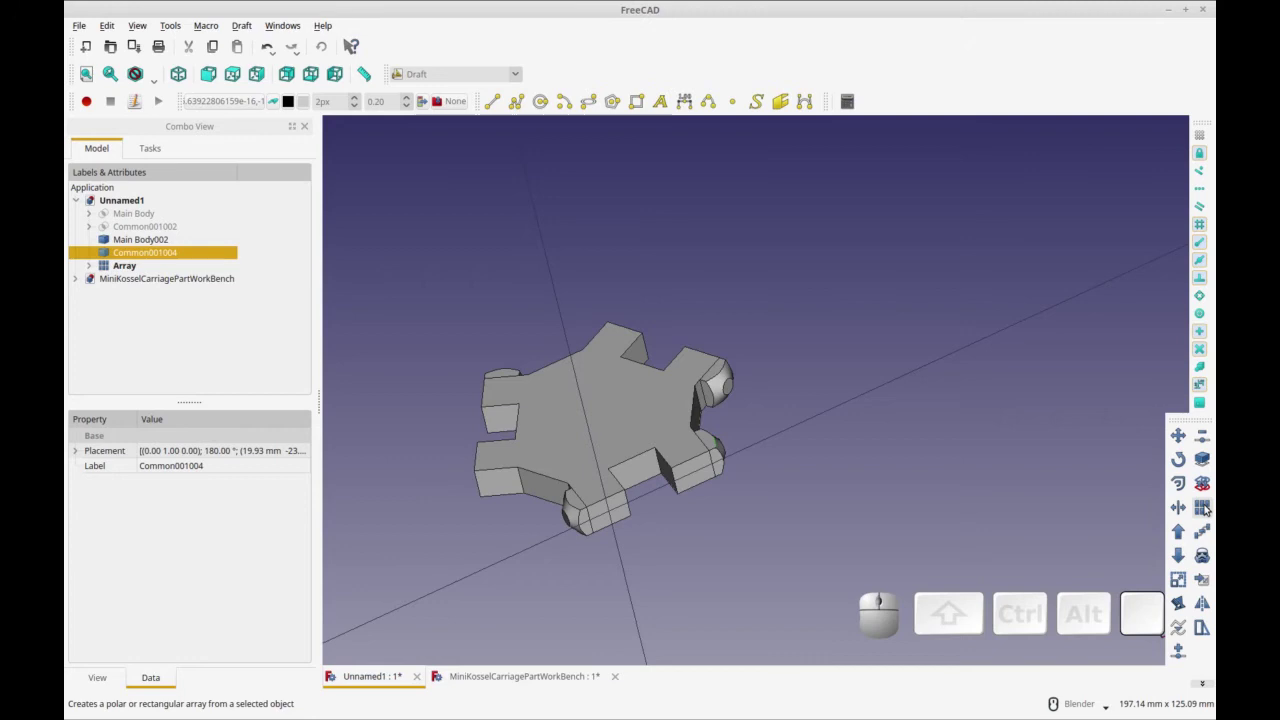
left_click(1202, 507)
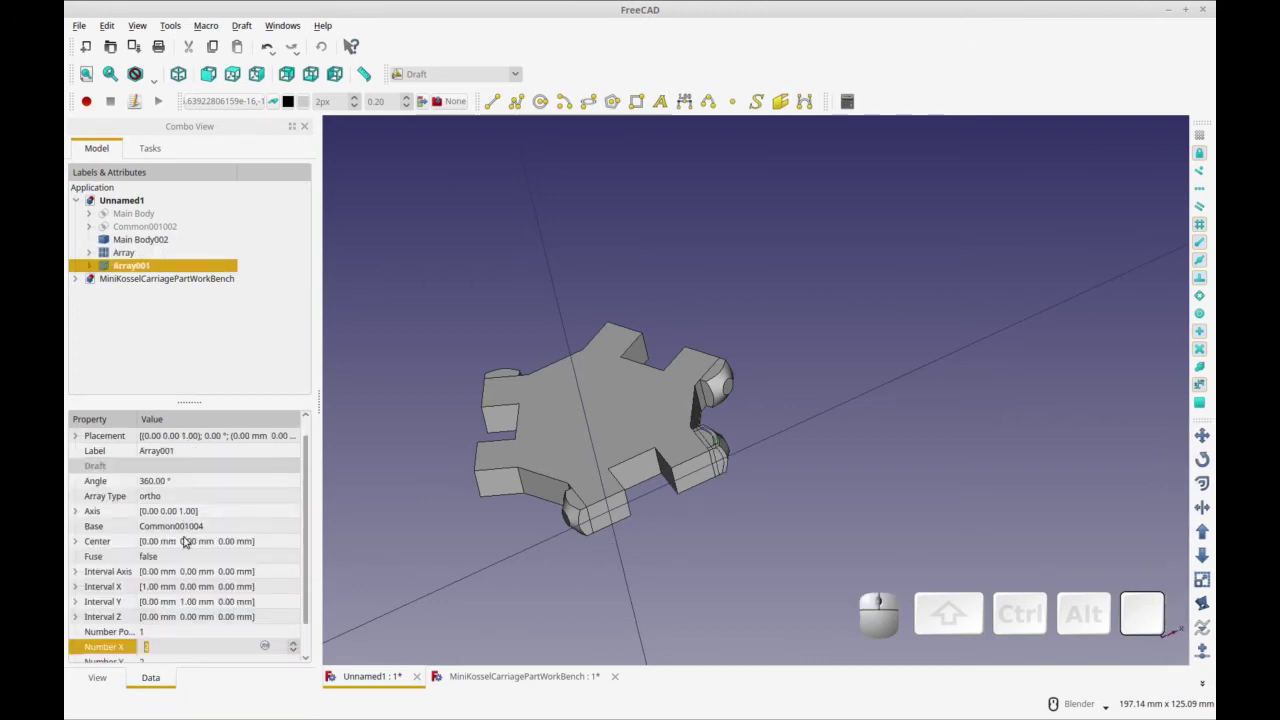
left_click(195, 500)
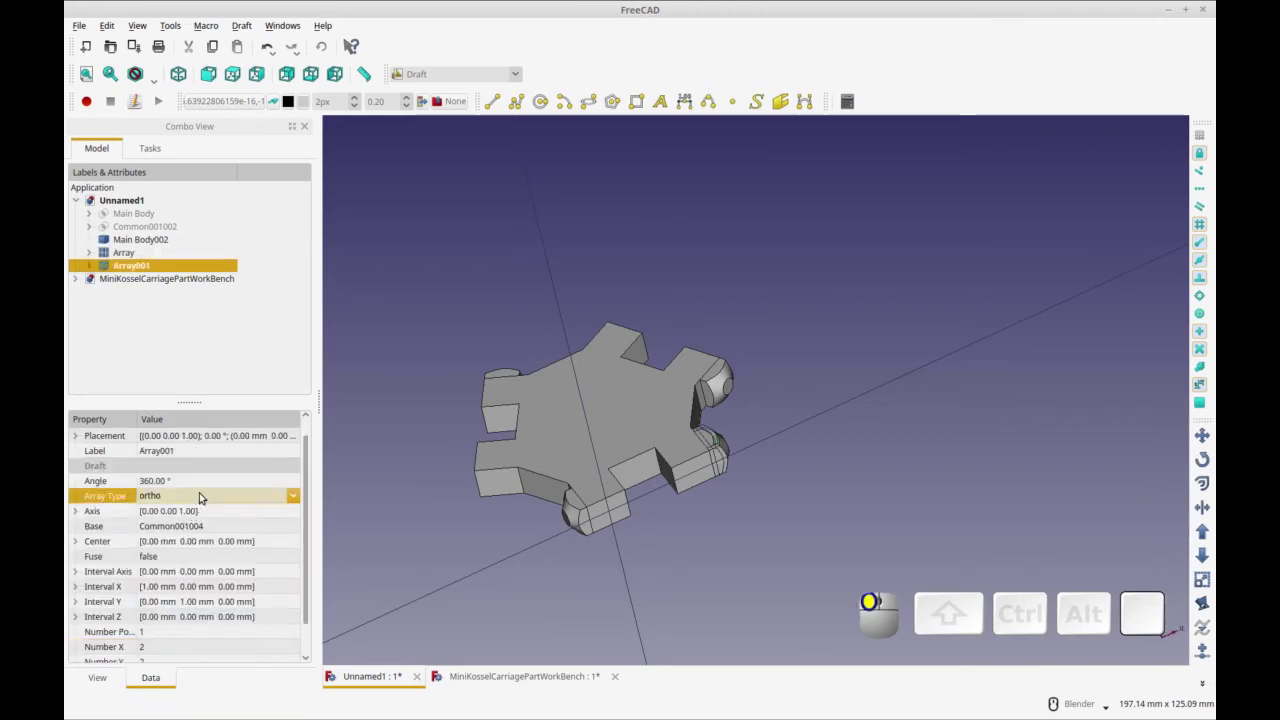
left_click(293, 496)
left_click(258, 514)
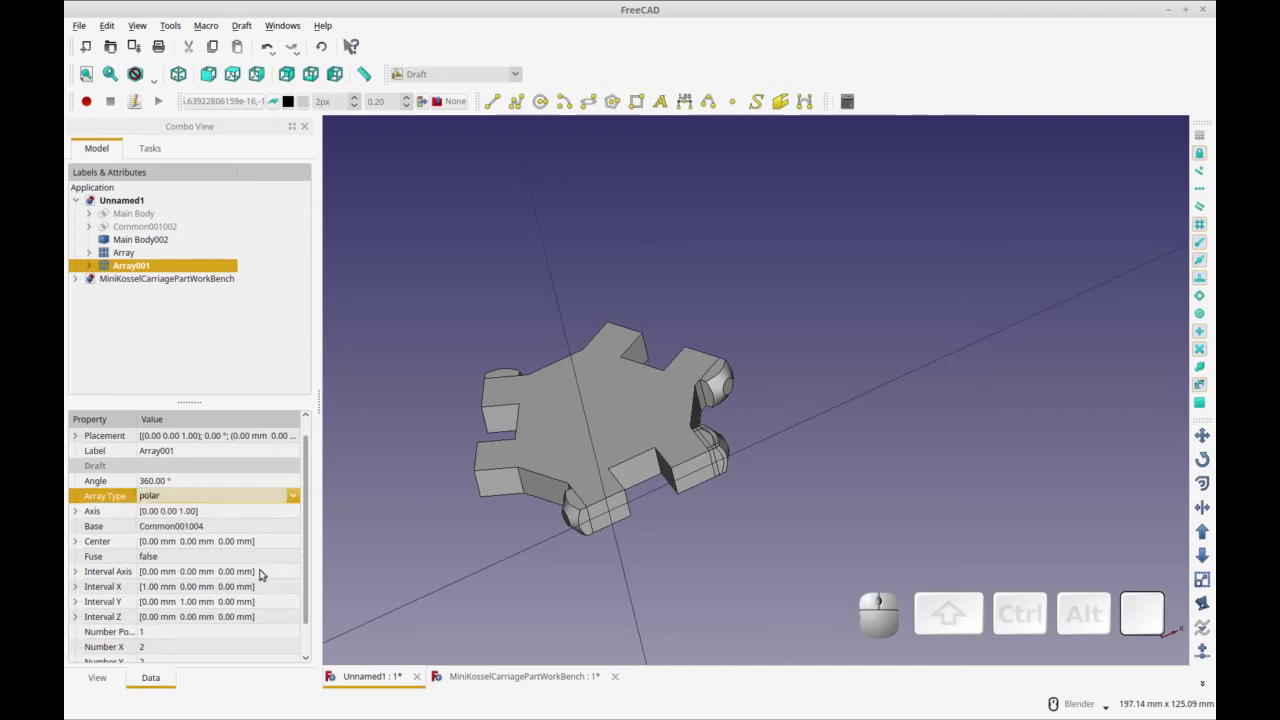
Set the polar count of Array001 to 3 to place cone tips on the remaining arms
left_click(275, 632)
left_click(295, 632)
left_click(295, 632)
left_click(252, 647)
middle_click_drag(521, 593, 647, 571)
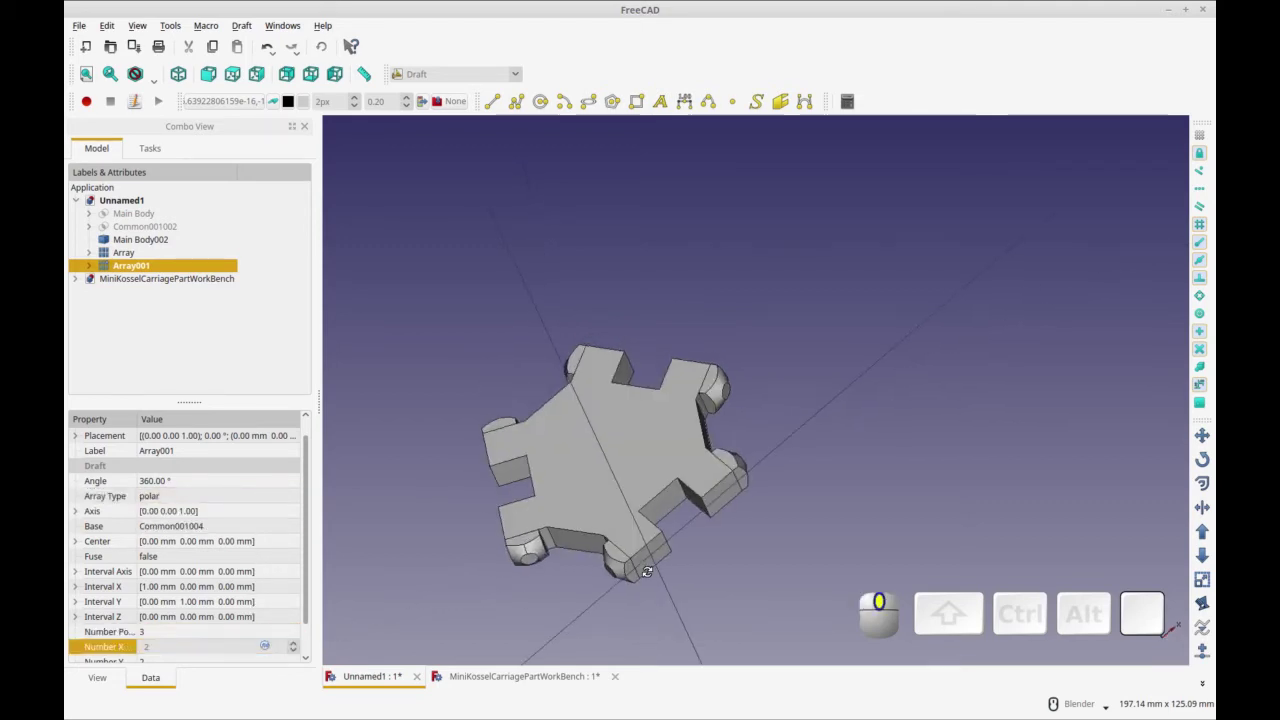
middle_click_drag(446, 543, 457, 531)
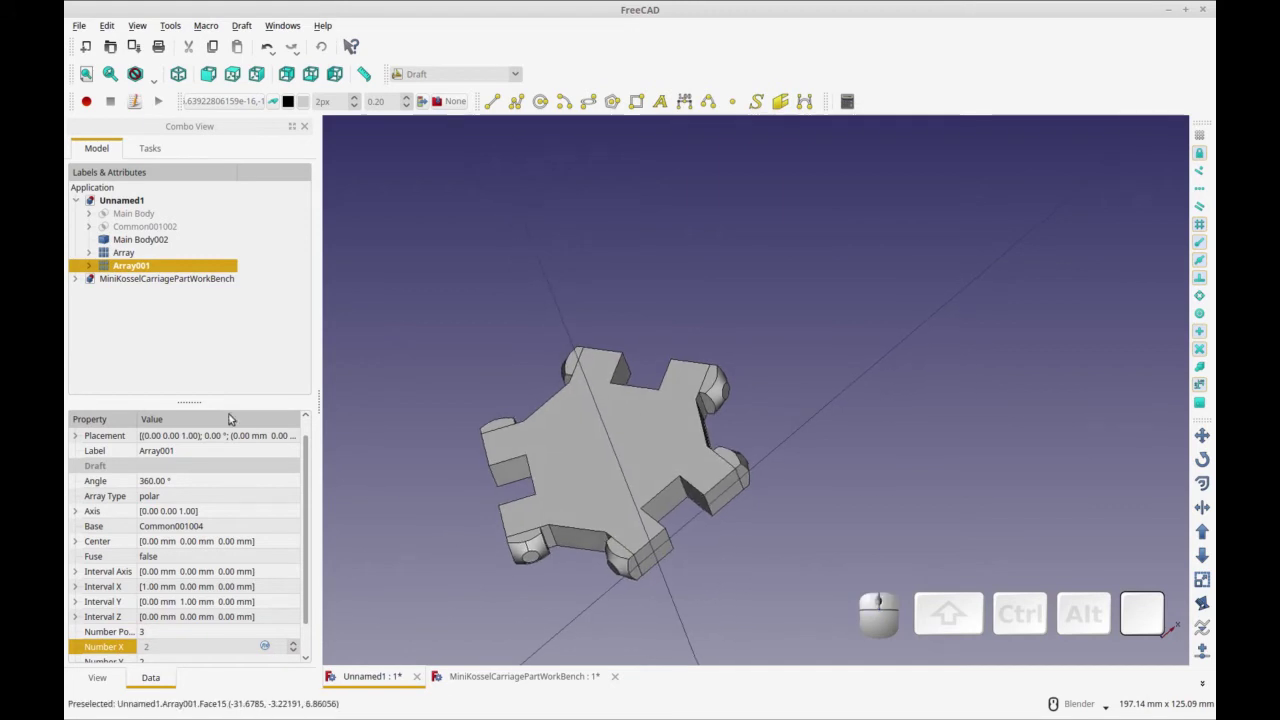
key("ctrl+r")
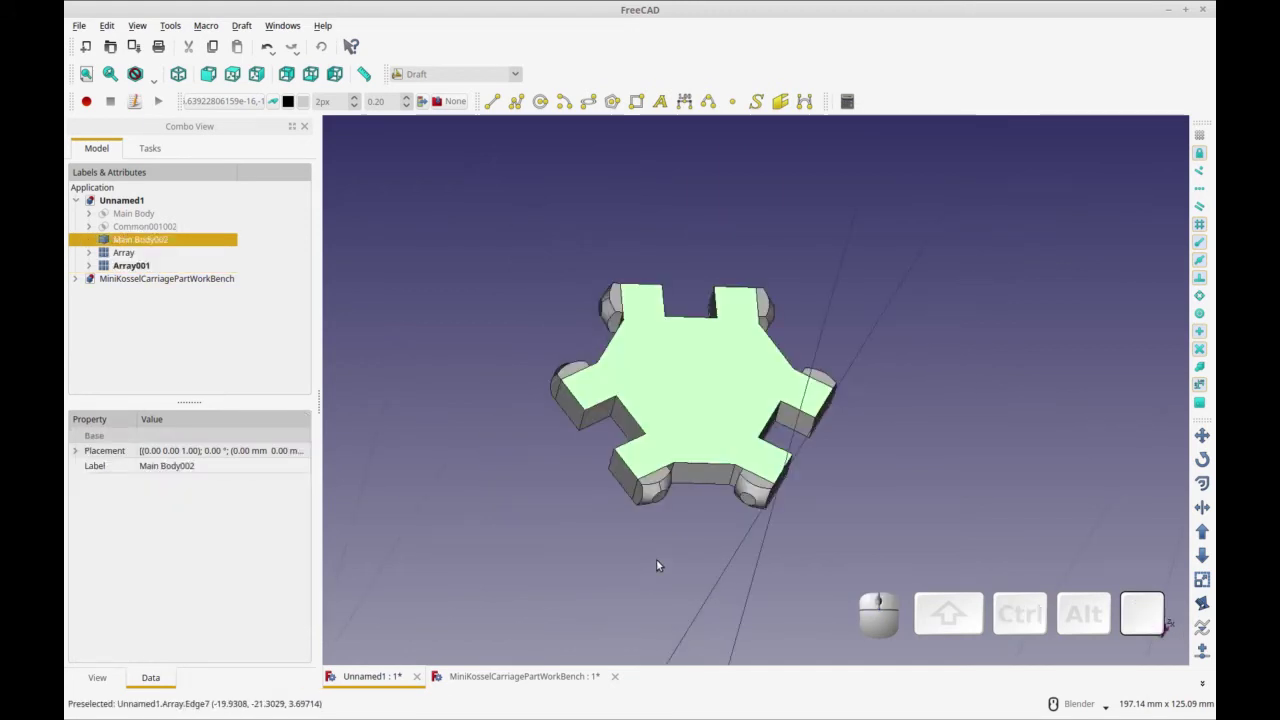
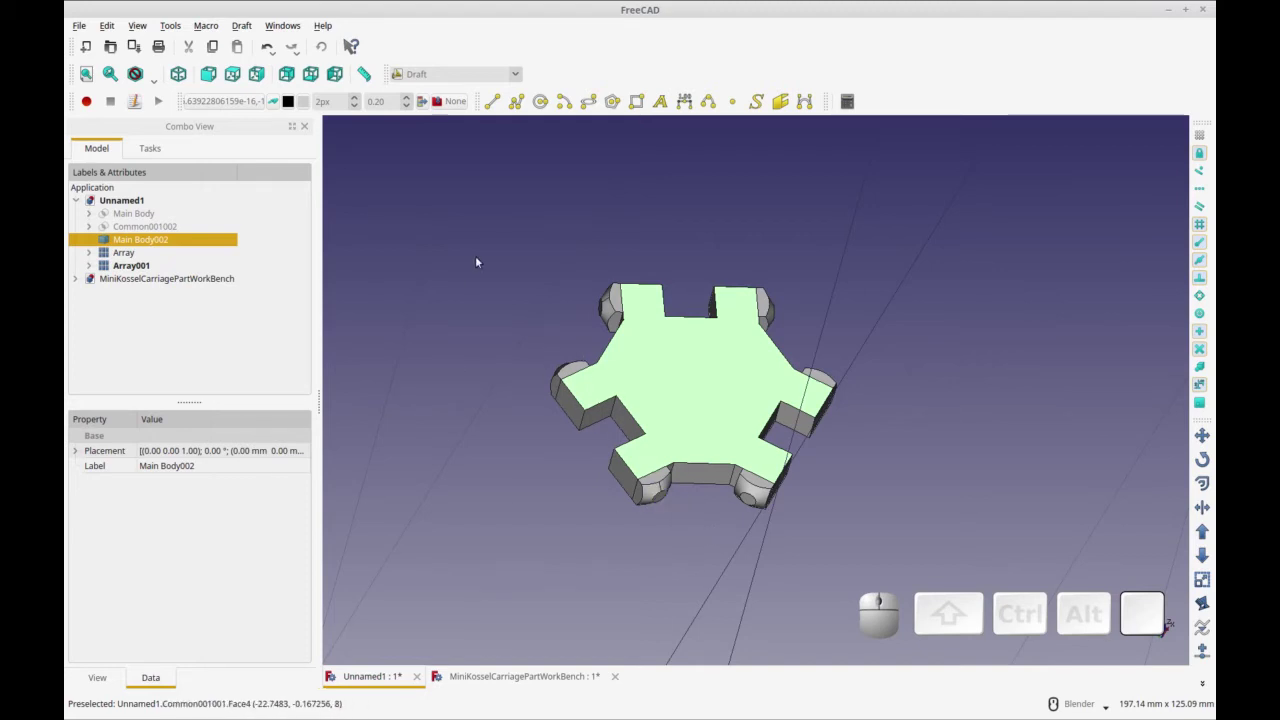
Switch to the Part workbench and add a cylinder primitive at the origin
left_click(455, 74)
left_click(449, 304)
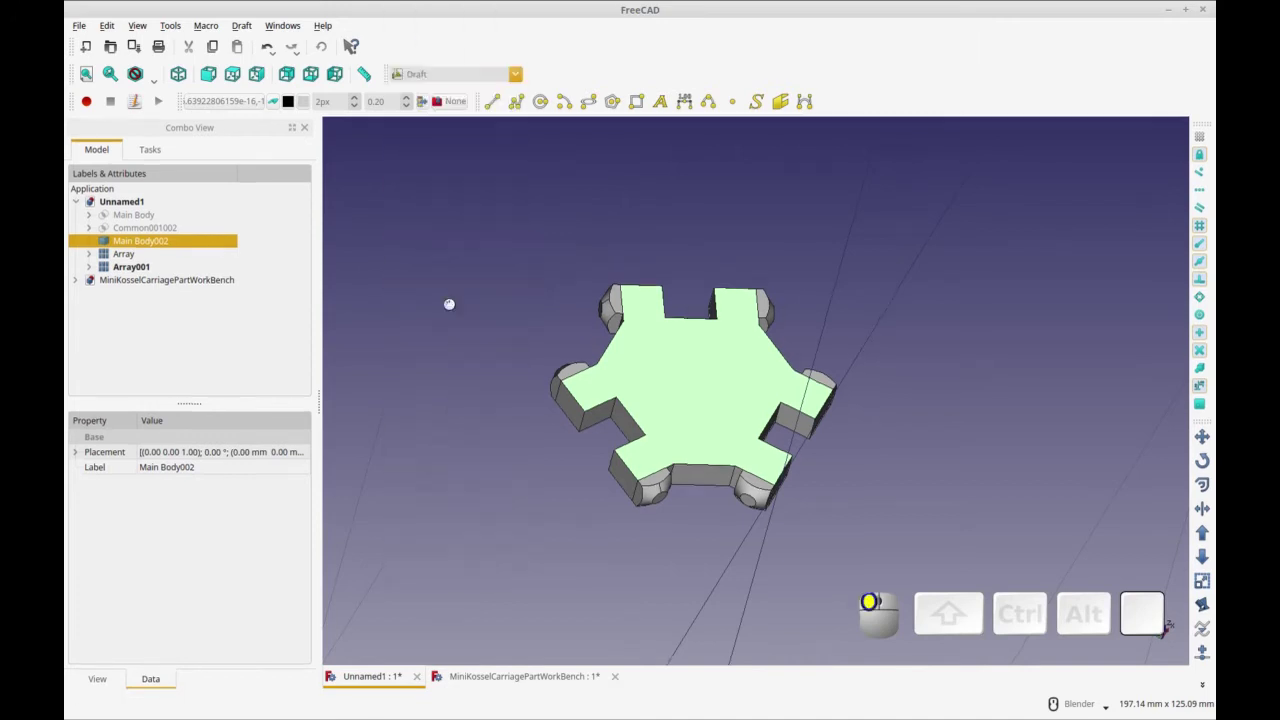
left_click(632, 114)
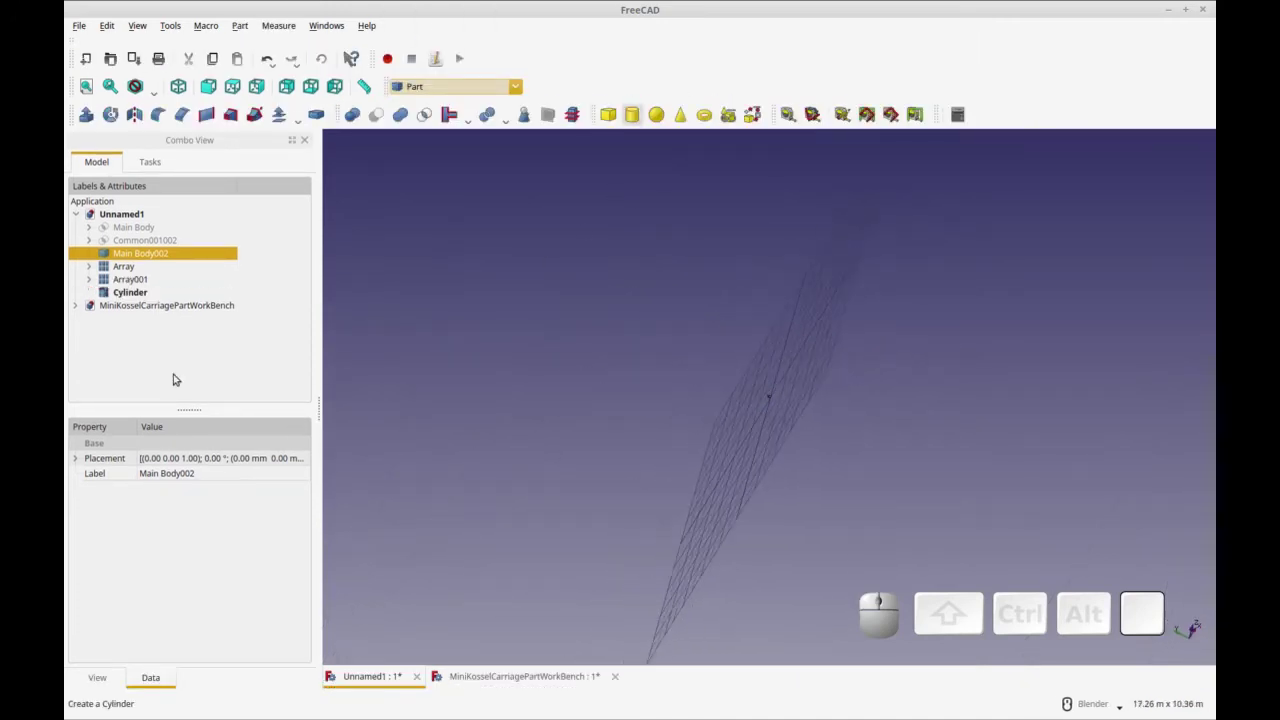
middle_click_drag(525, 403, 621, 401)
scroll(849, 423, "up", 5)
scroll(573, 297, "up", 3)
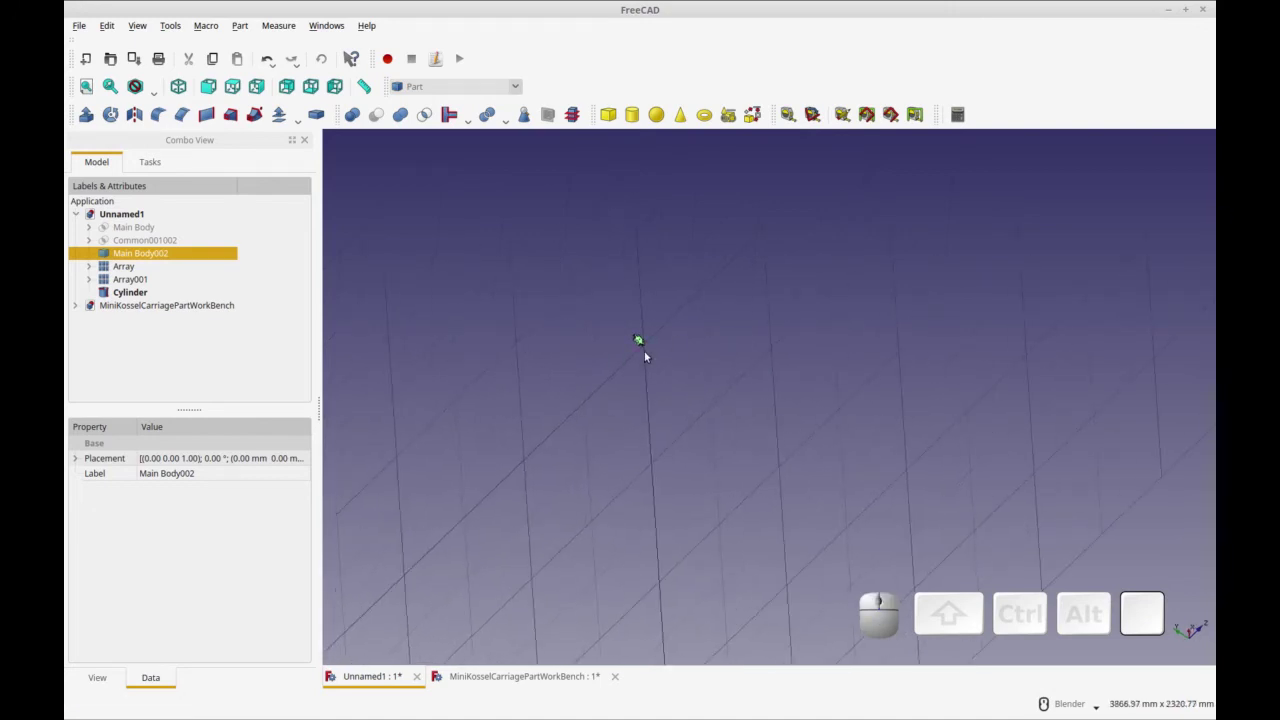
Hide the working grid using the Draft workbench, fit the model in view, and return to the Part workbench
left_click(484, 87)
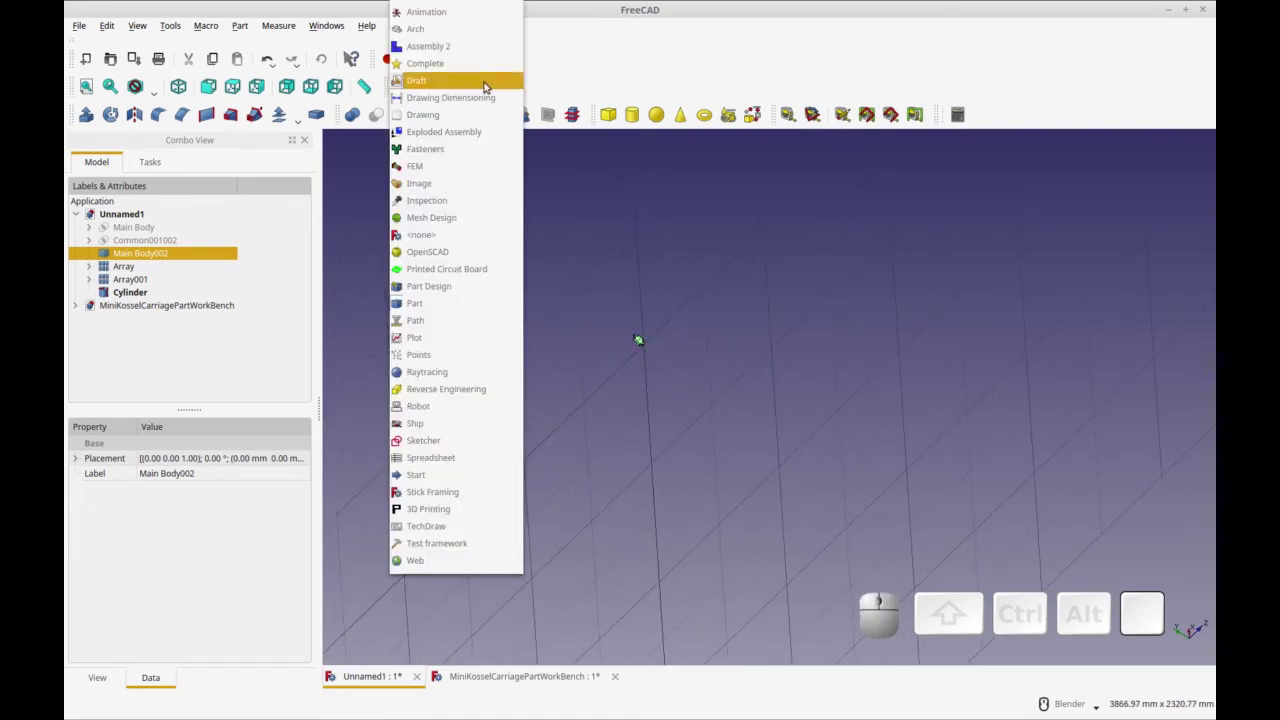
left_click(484, 82)
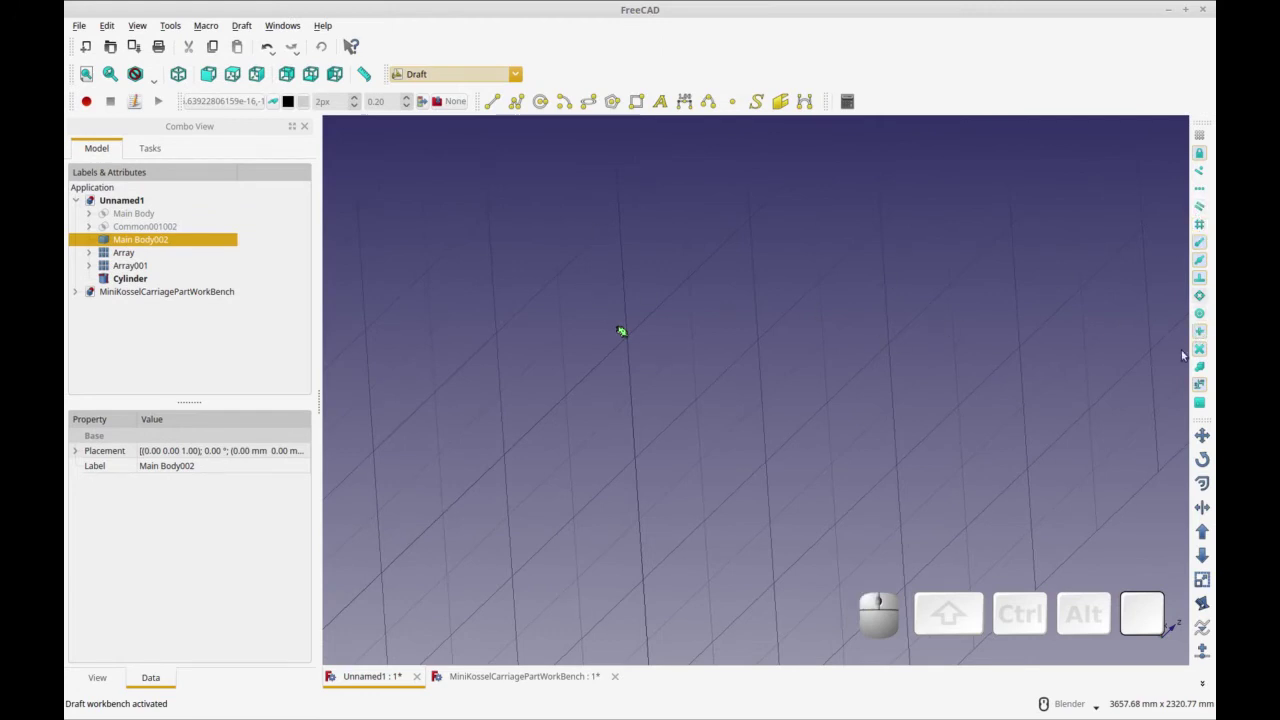
scroll(714, 370, "up", 4)
key("v")
key("f")
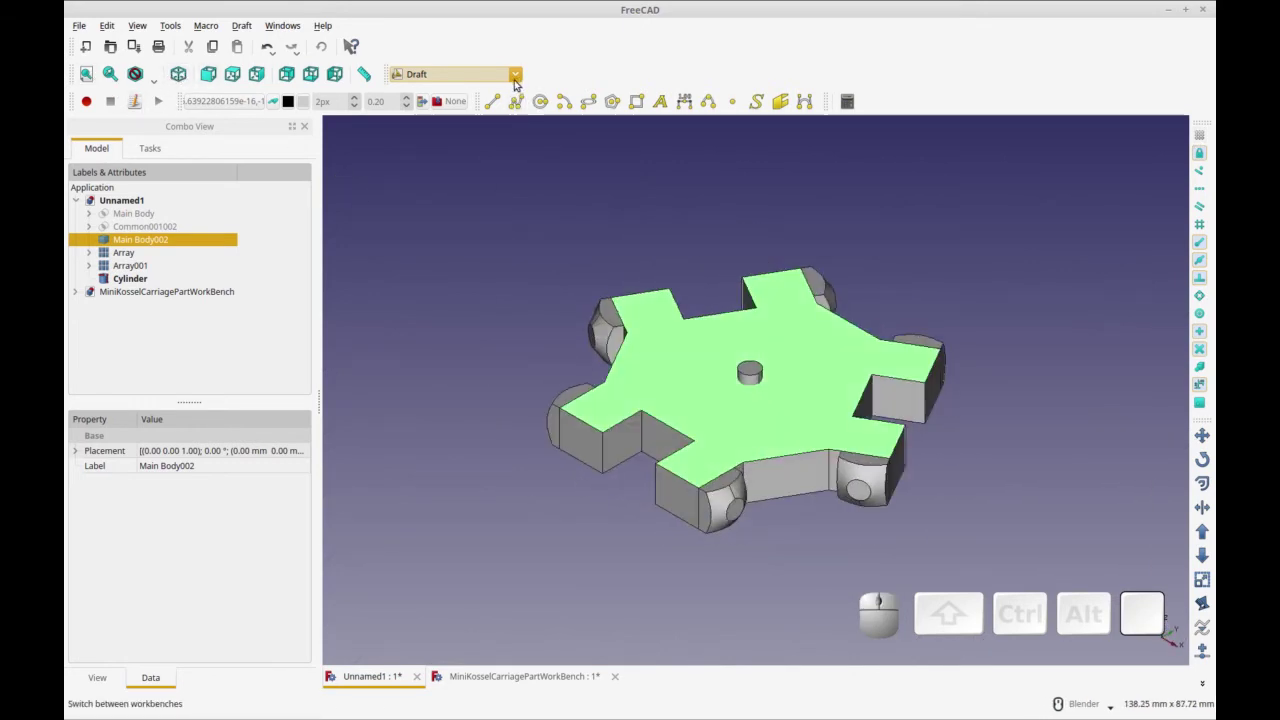
left_click(455, 74)
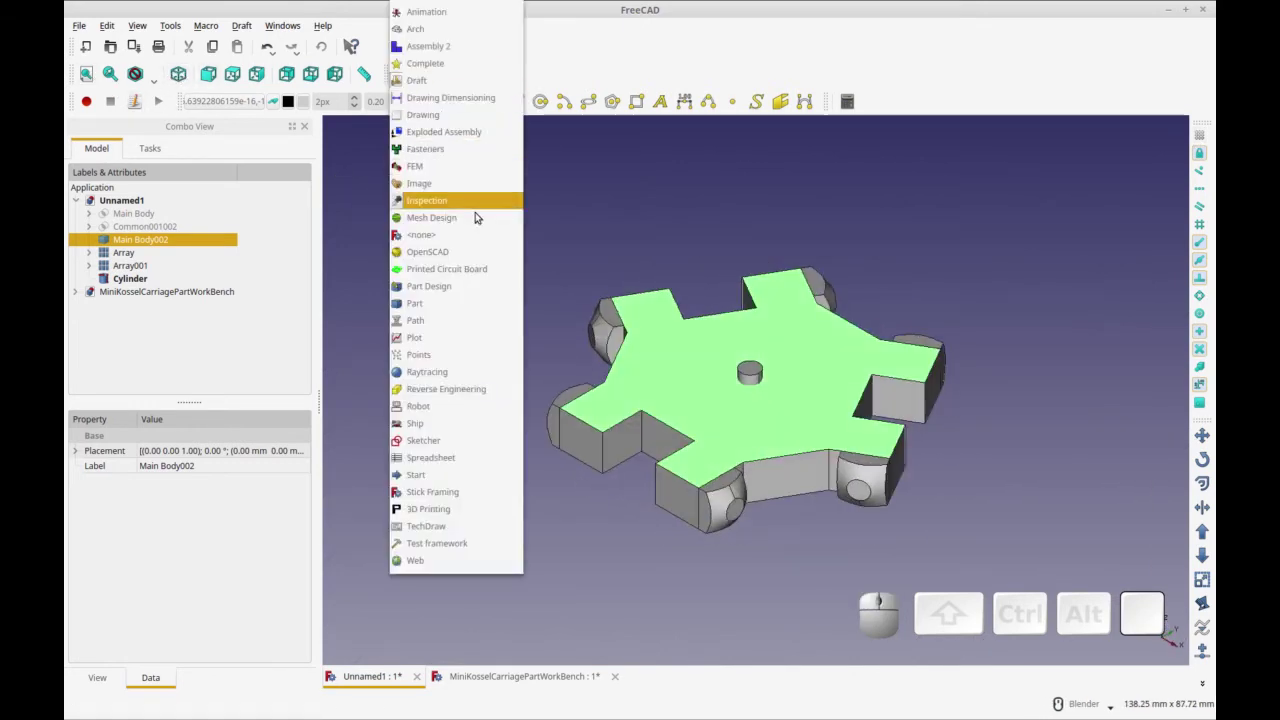
left_click(449, 303)
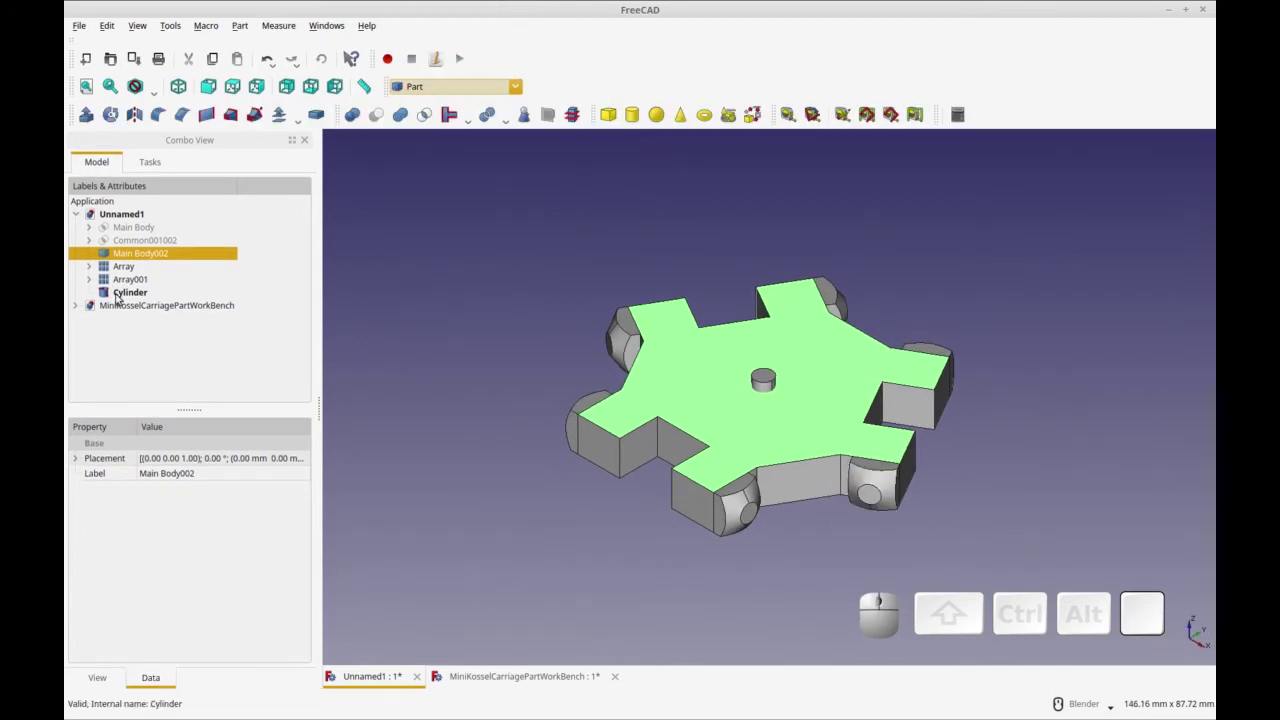
Set the cylinder's radius to 1.5 mm and its height to 40 mm
left_click(122, 292)
left_click(208, 581)
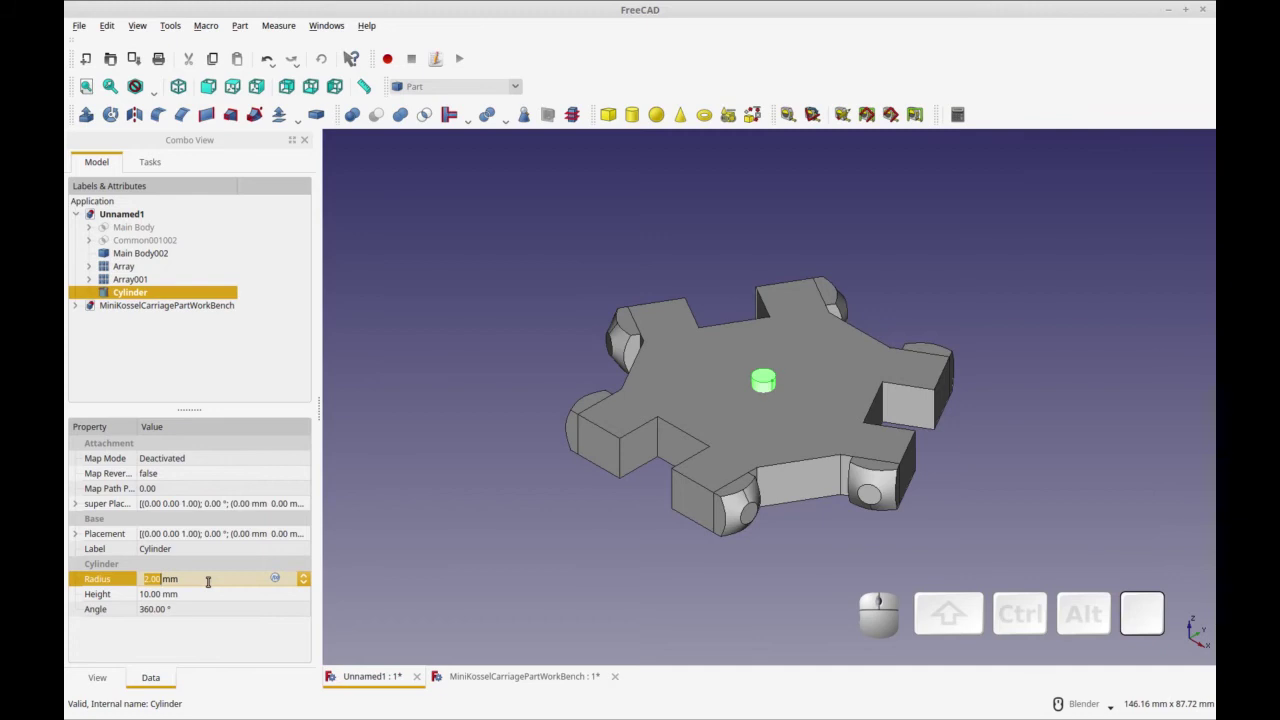
type("1.5")
left_click(199, 596)
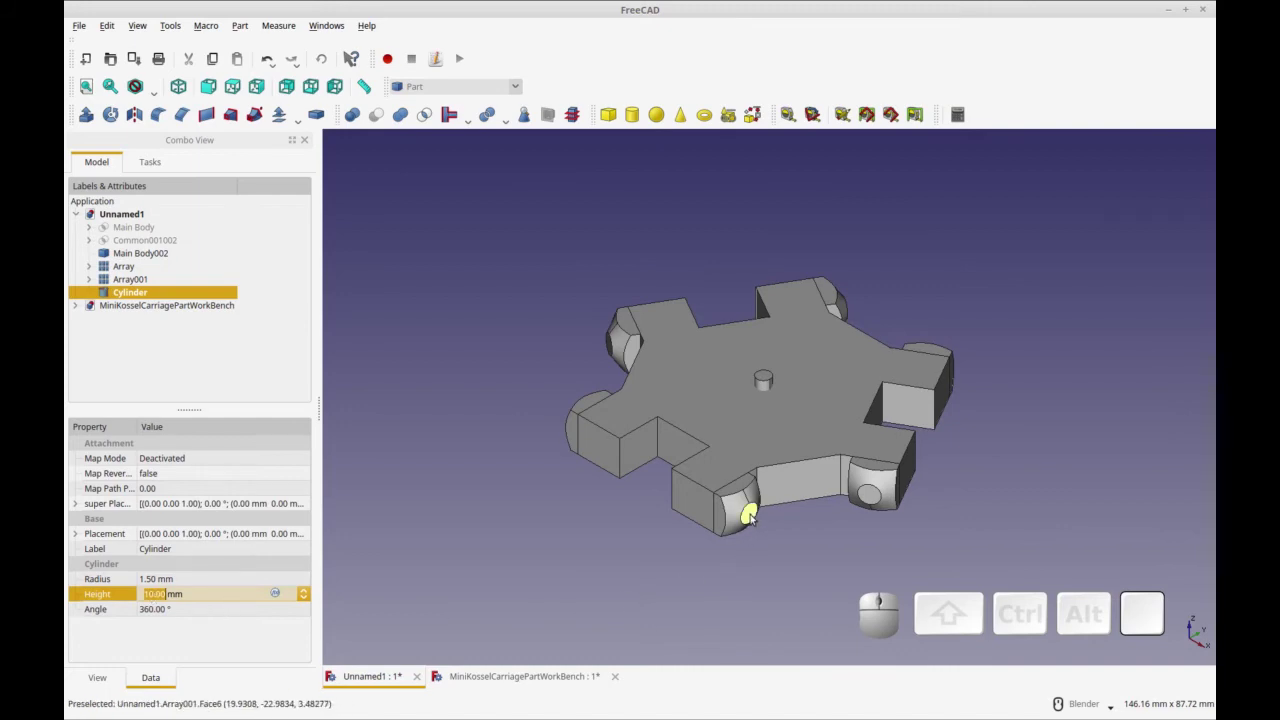
middle_click_drag(750, 522, 795, 556)
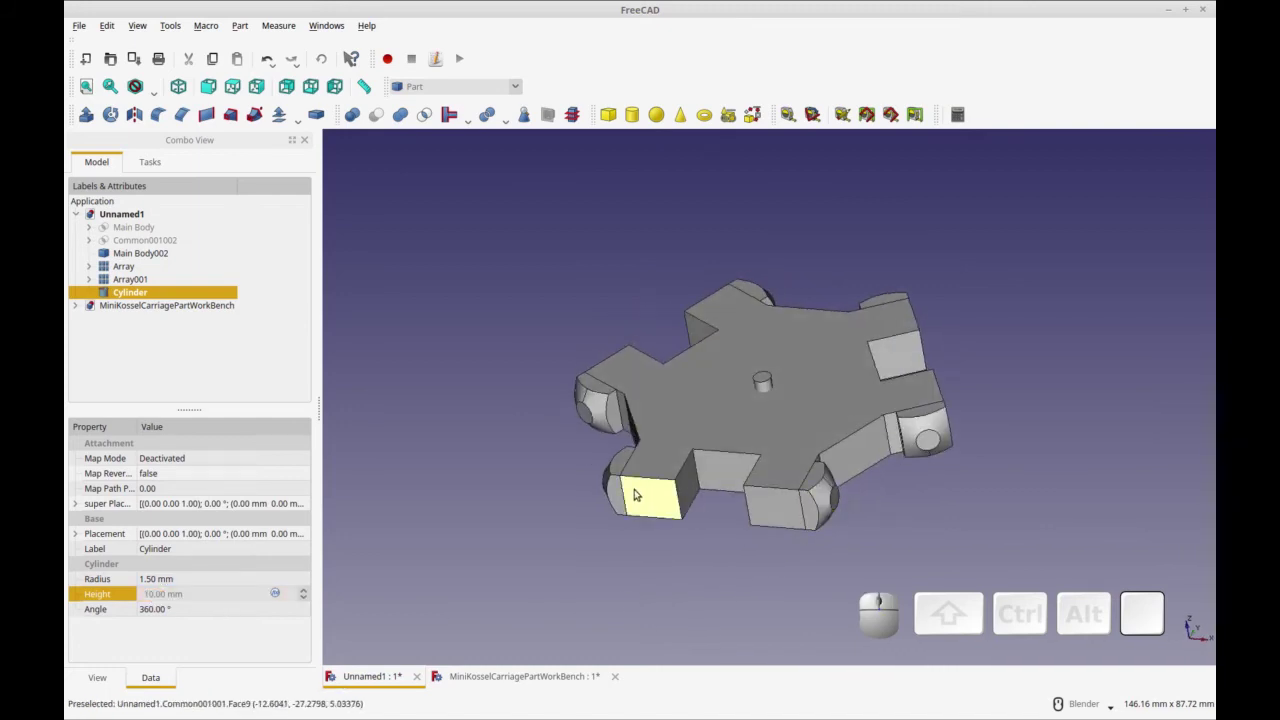
left_click(180, 595)
left_click(143, 595)
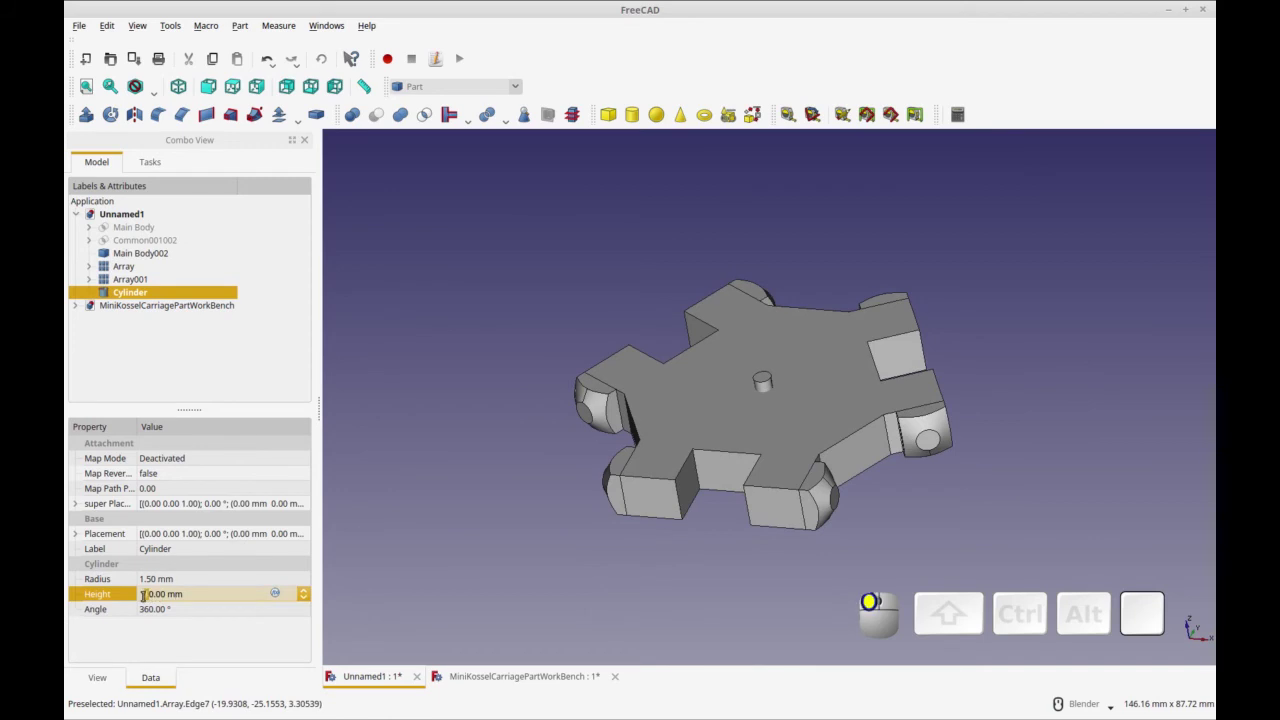
type("4")
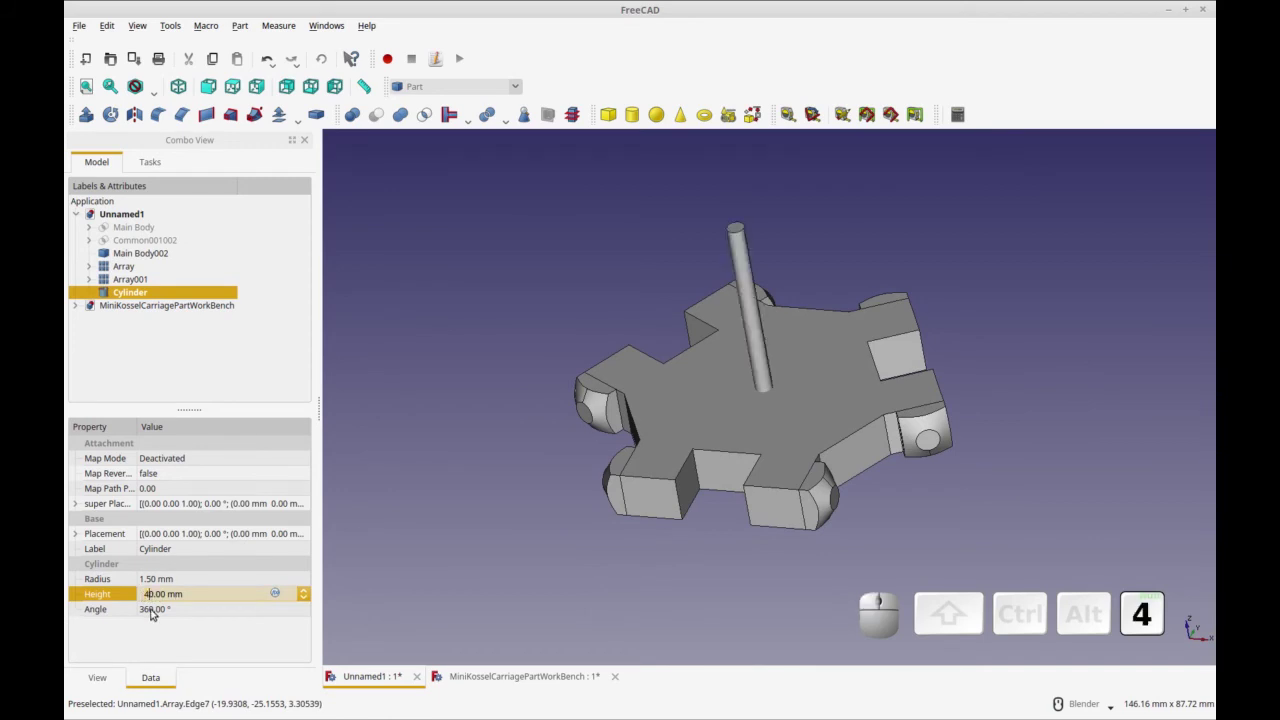
left_click(211, 608)
middle_click_drag(460, 580, 422, 562)
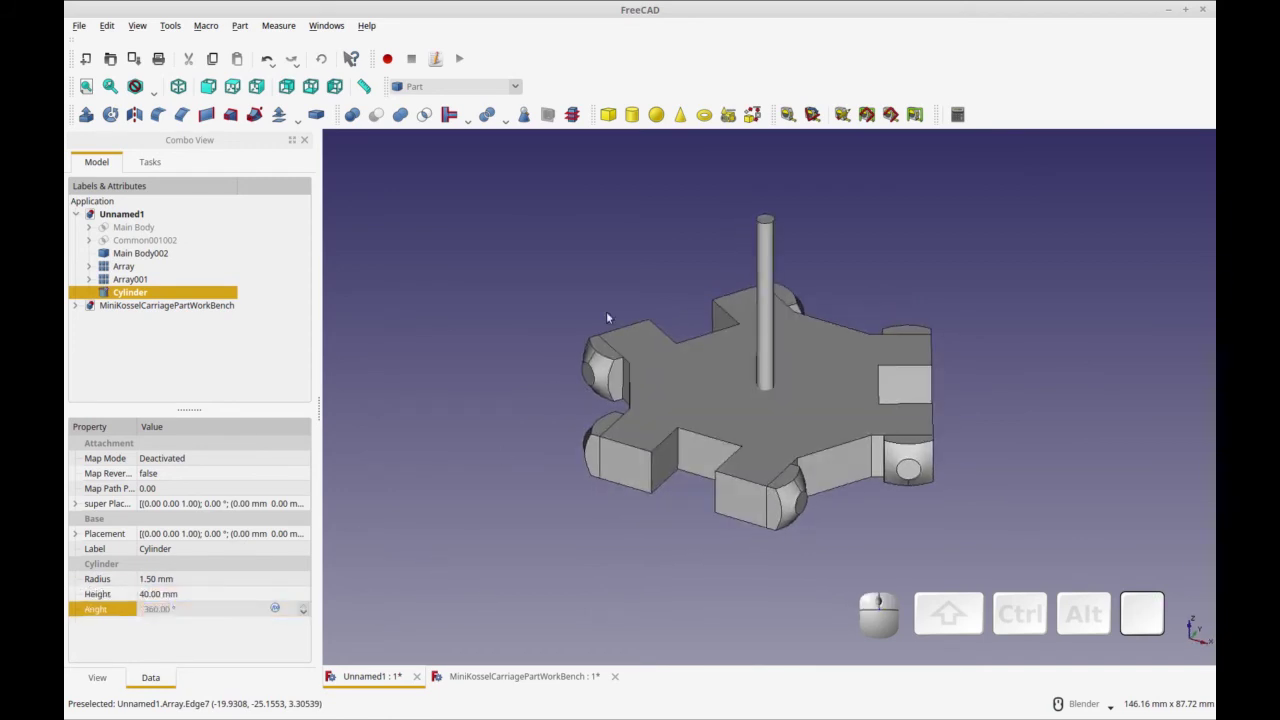
Transform the cylinder by rotating it 90° about the Y axis so it lies along the X axis
left_click(764, 290)
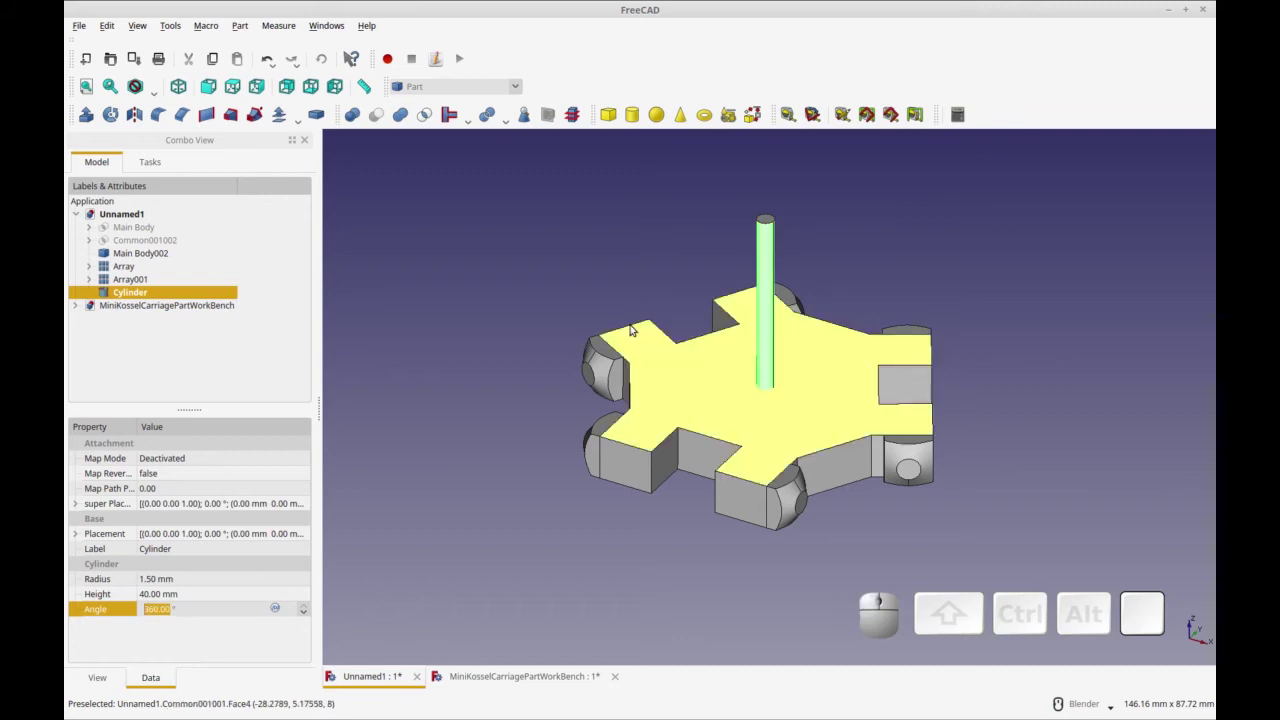
right_click(222, 294)
left_click(260, 316)
middle_click_drag(826, 401, 850, 368)
left_click_drag(849, 366, 885, 549)
middle_click_drag(997, 503, 886, 560)
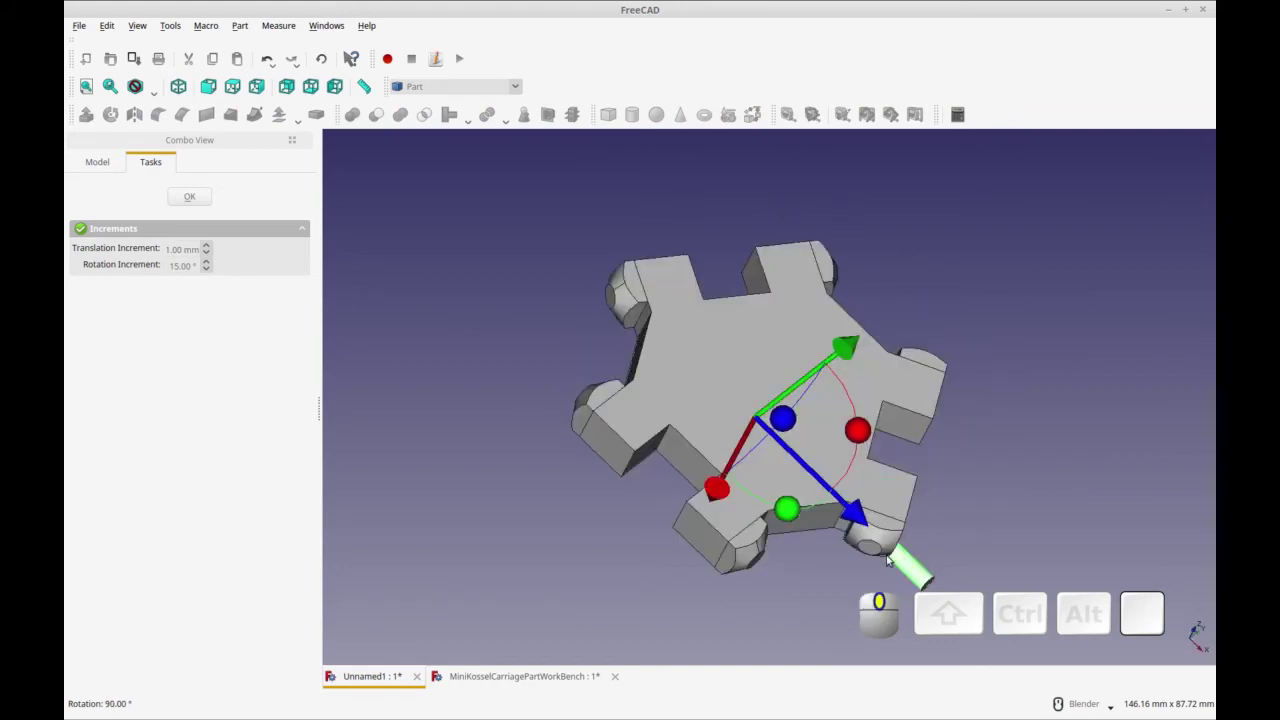
key("2")
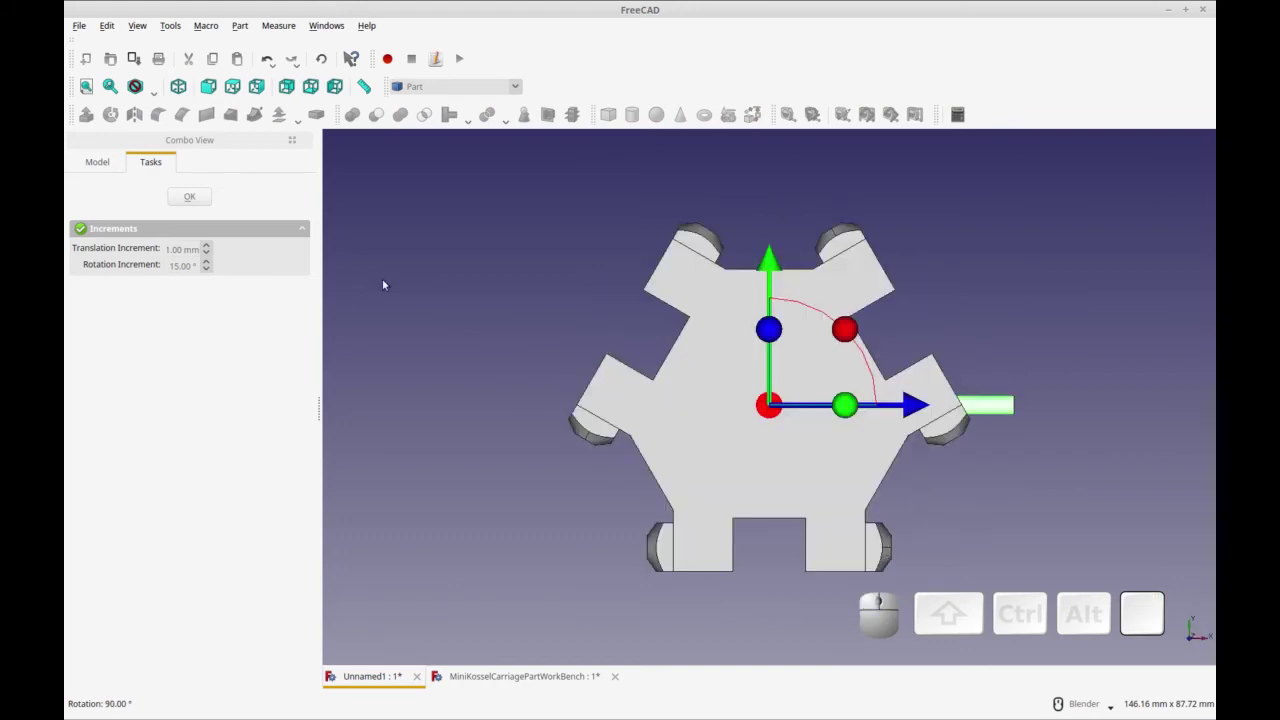
left_click(189, 196)
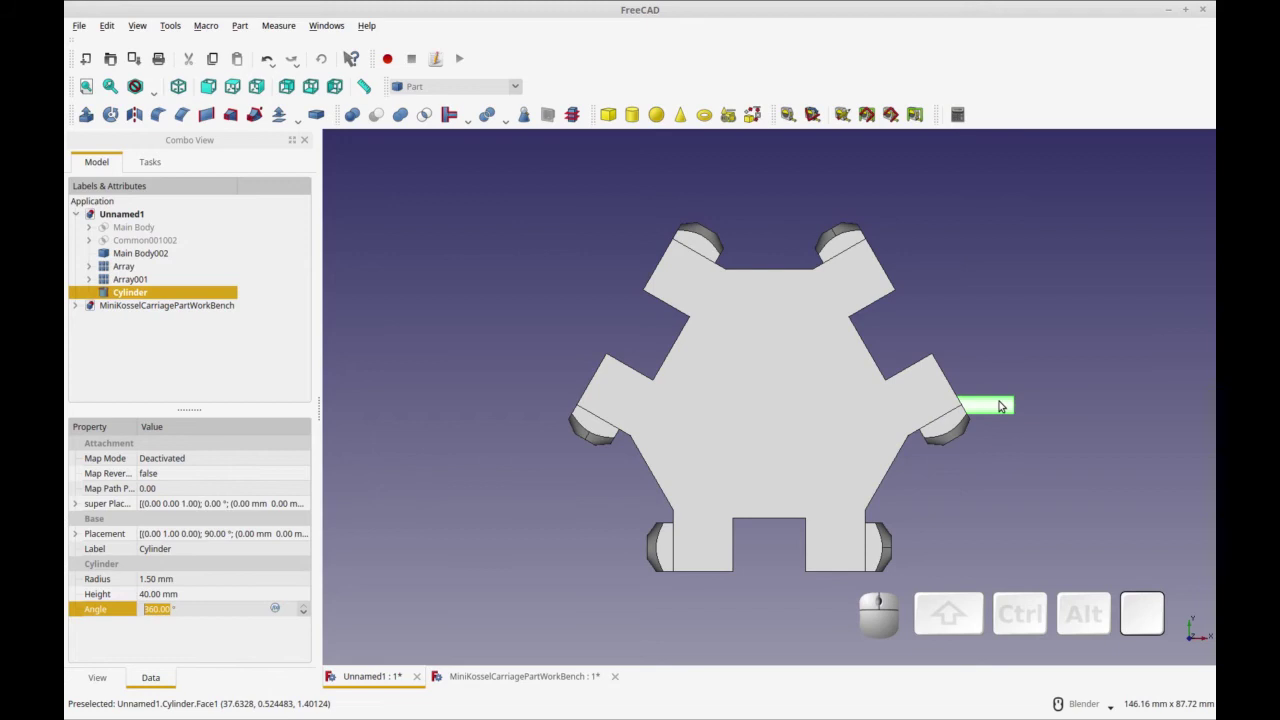
right_click(216, 297)
left_click(218, 300)
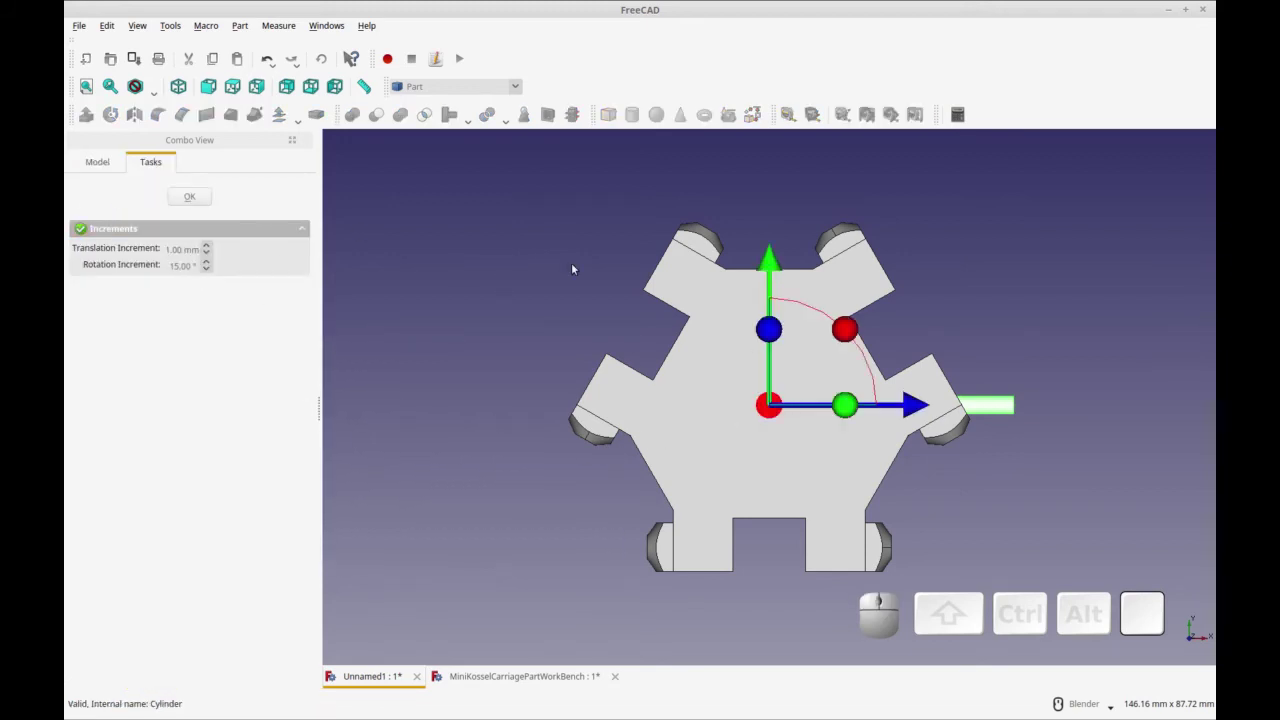
left_click(189, 196)
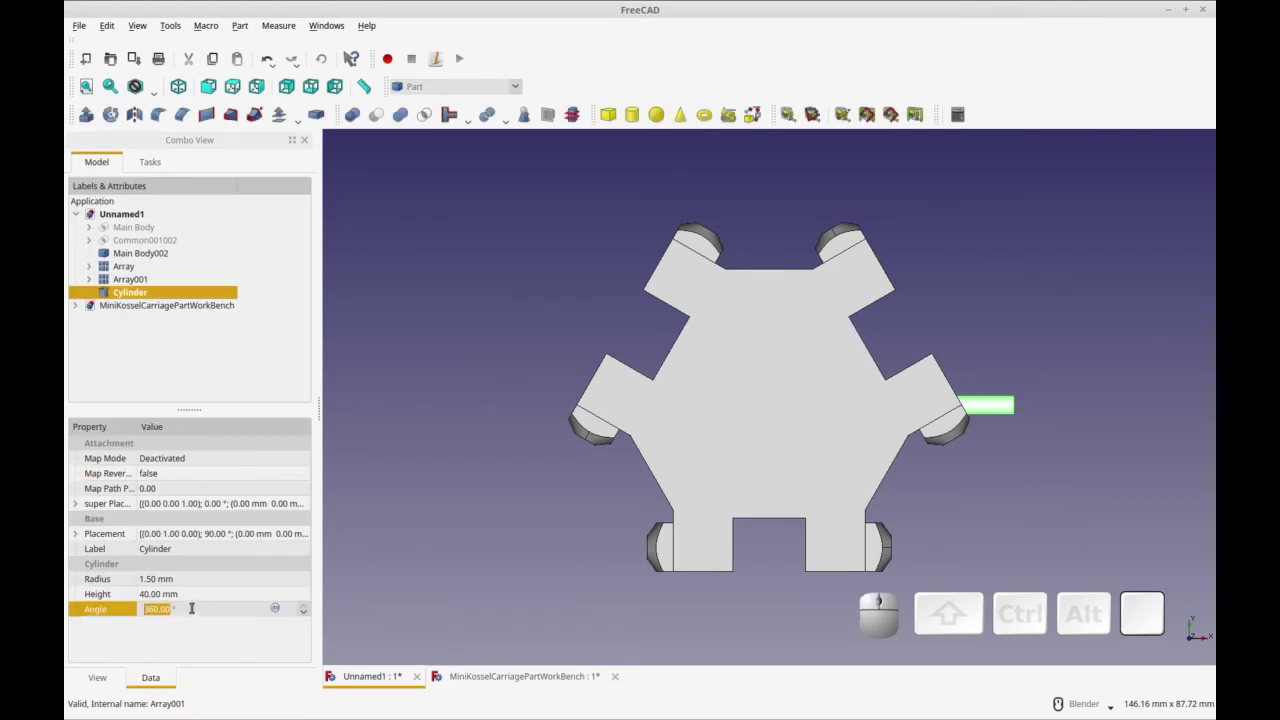
Set the cylinder's placement position to -23 mm in Y, bringing it across the arm with the cone tip
left_click(76, 534)
left_click(226, 564)
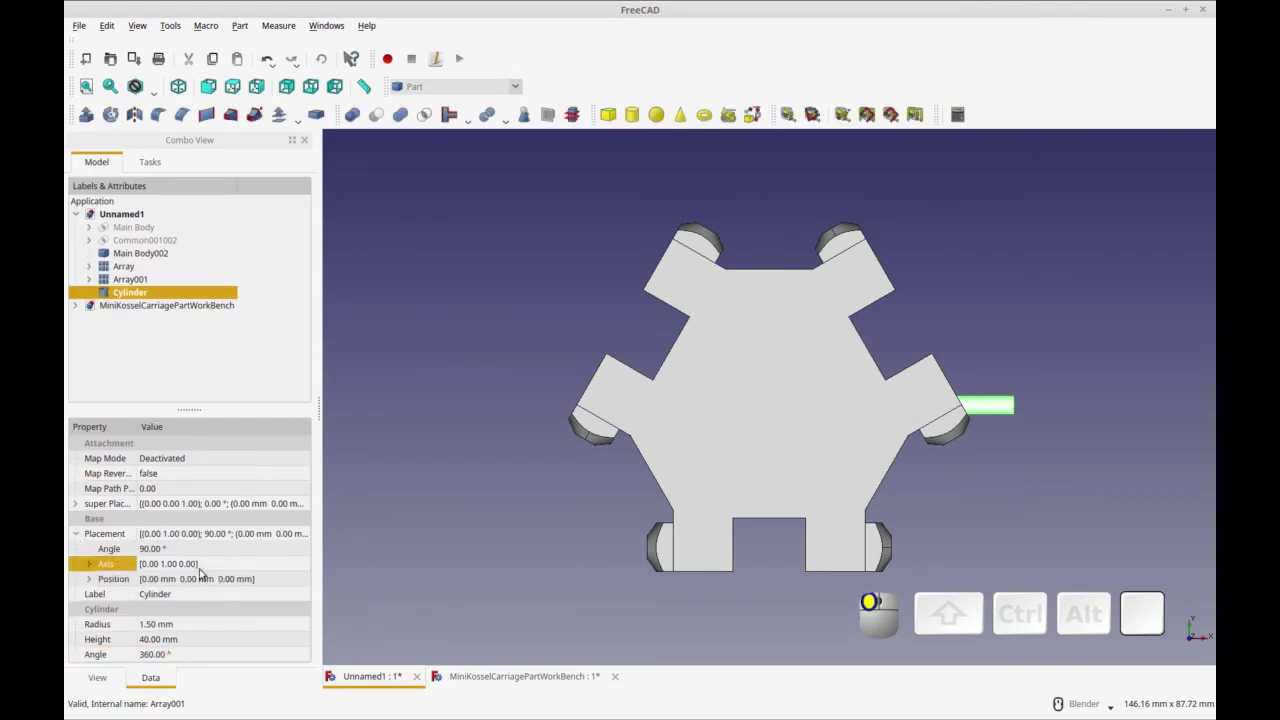
double_click(205, 578)
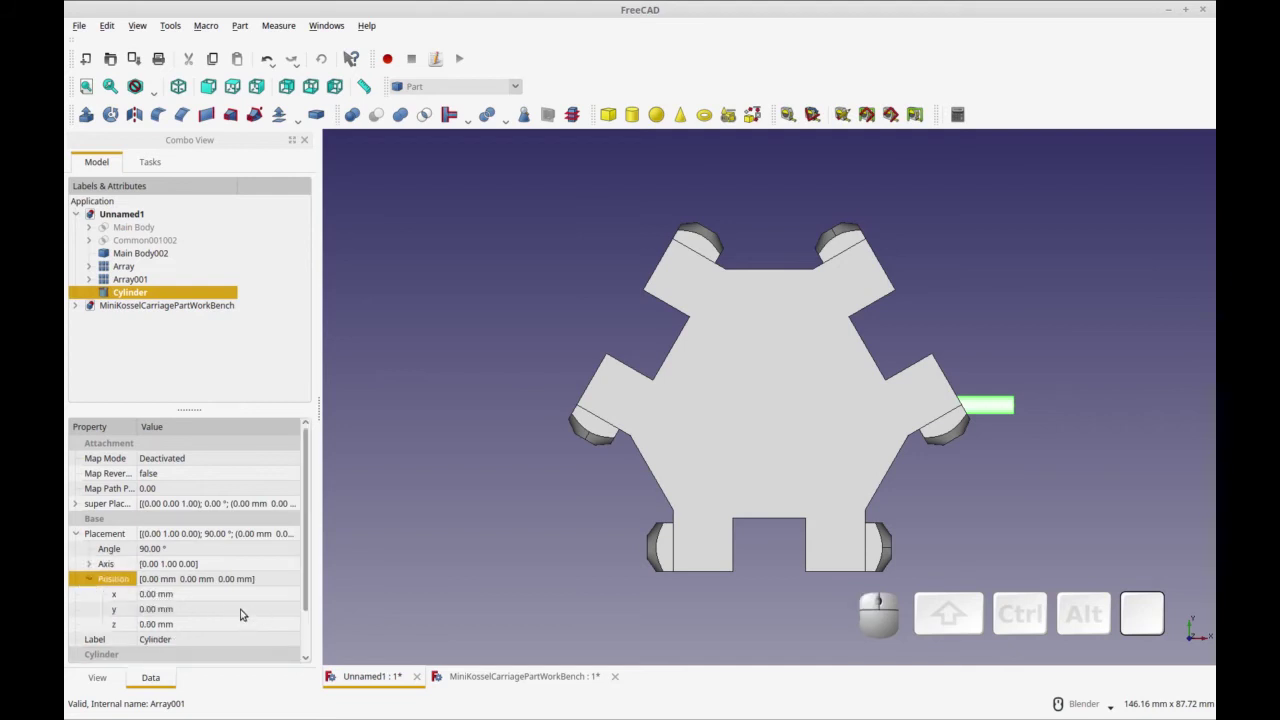
left_click(240, 610)
scroll(208, 609, "down", 13)
scroll(210, 609, "down", 10)
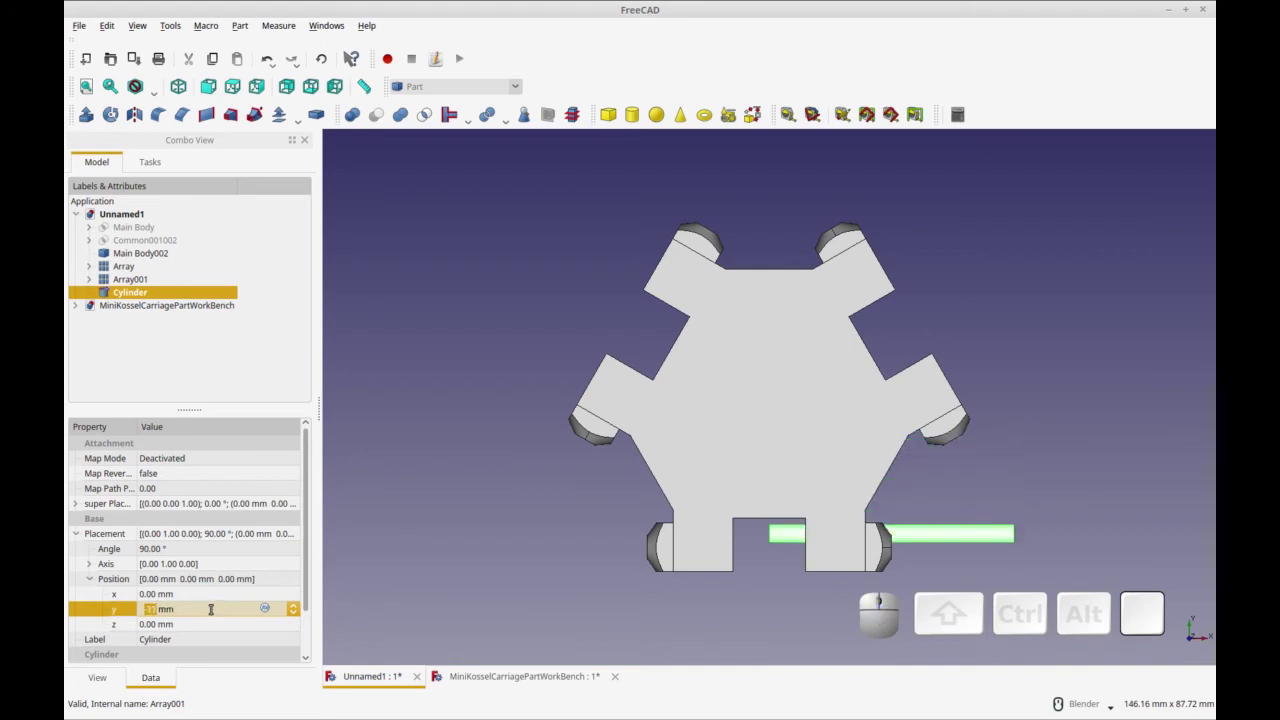
scroll(211, 609, "down", 2)
scroll(211, 609, "up", 1)
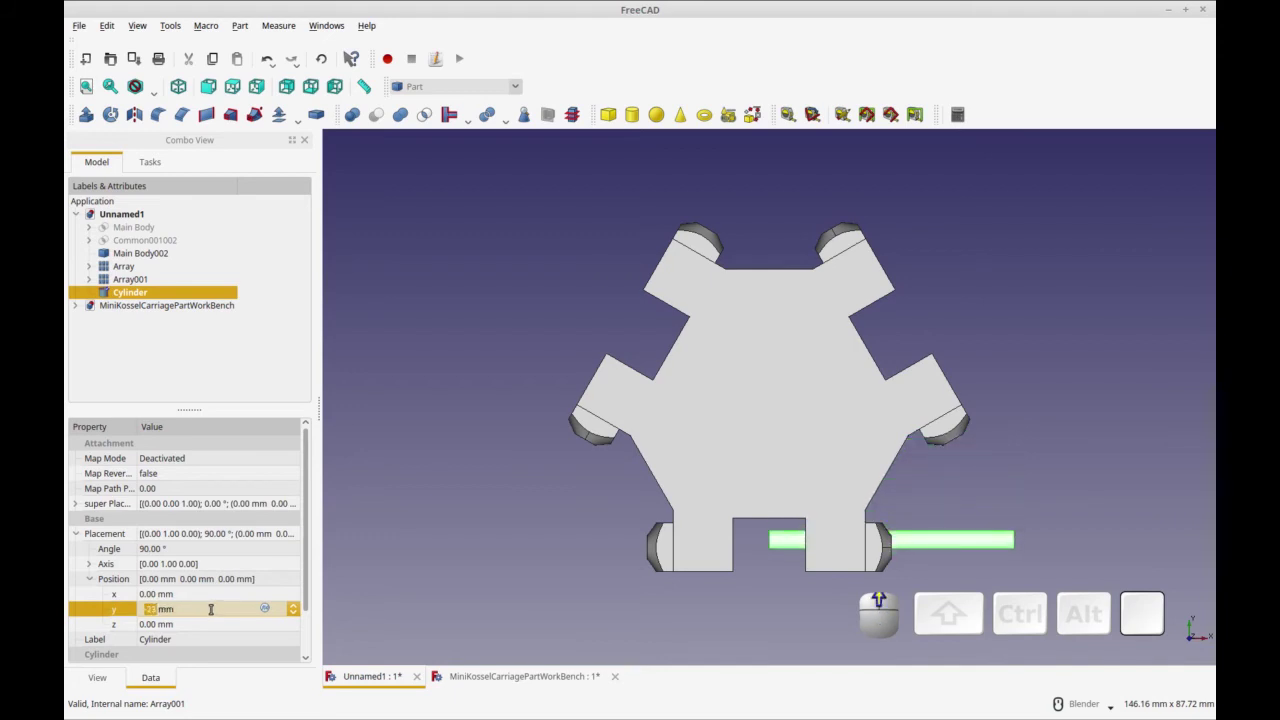
scroll(211, 609, "down", 1)
left_click(201, 624)
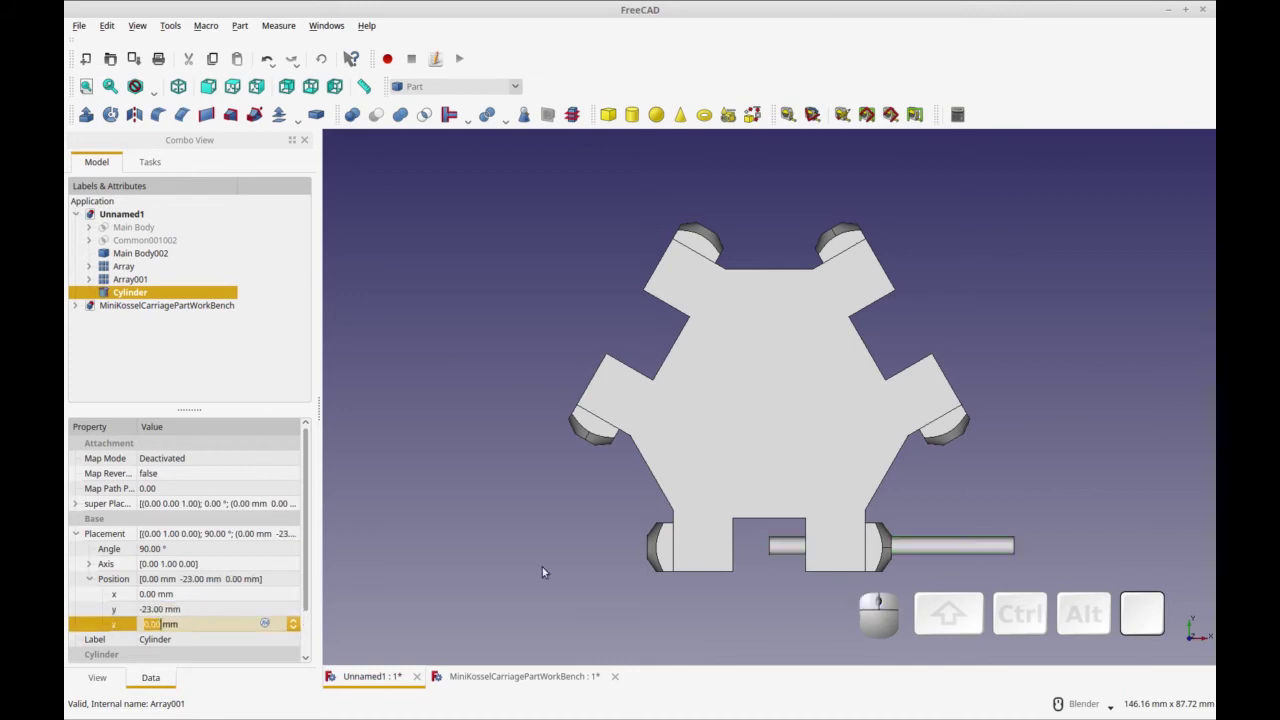
Set the cylinder's Y position to -23.5 mm
middle_click_drag(820, 408, 729, 547)
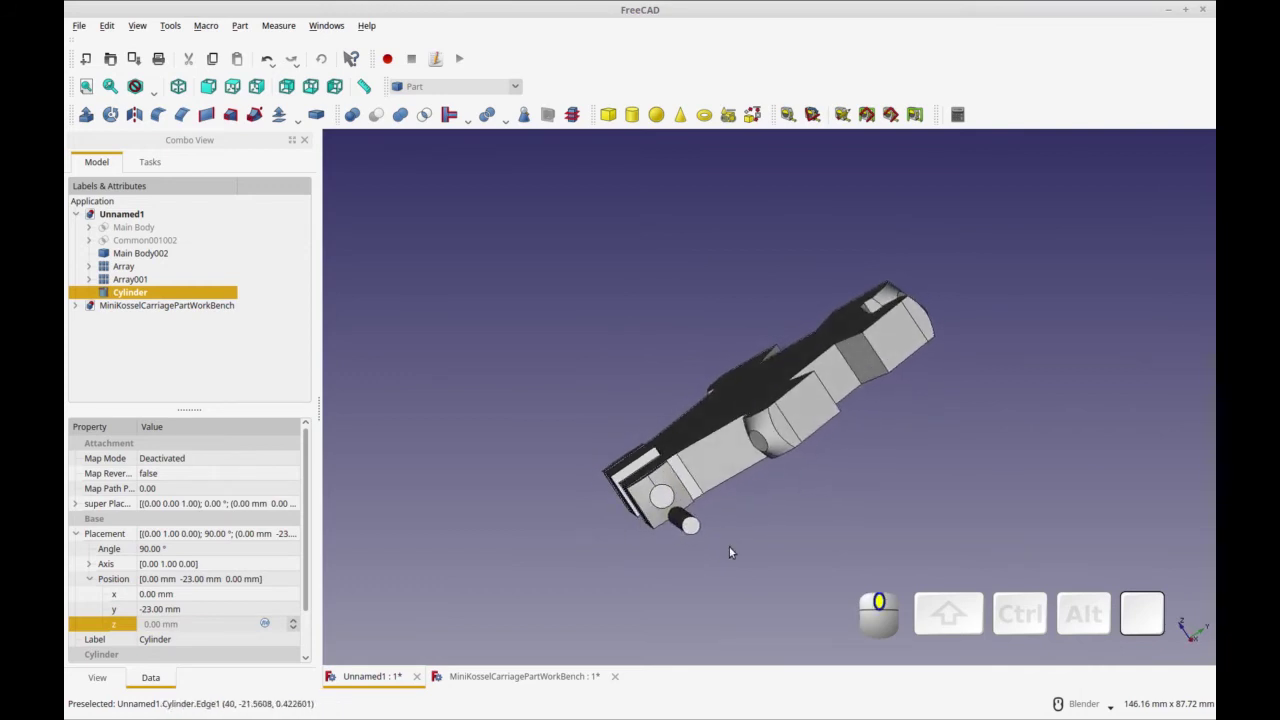
left_click(191, 609)
left_click(159, 609)
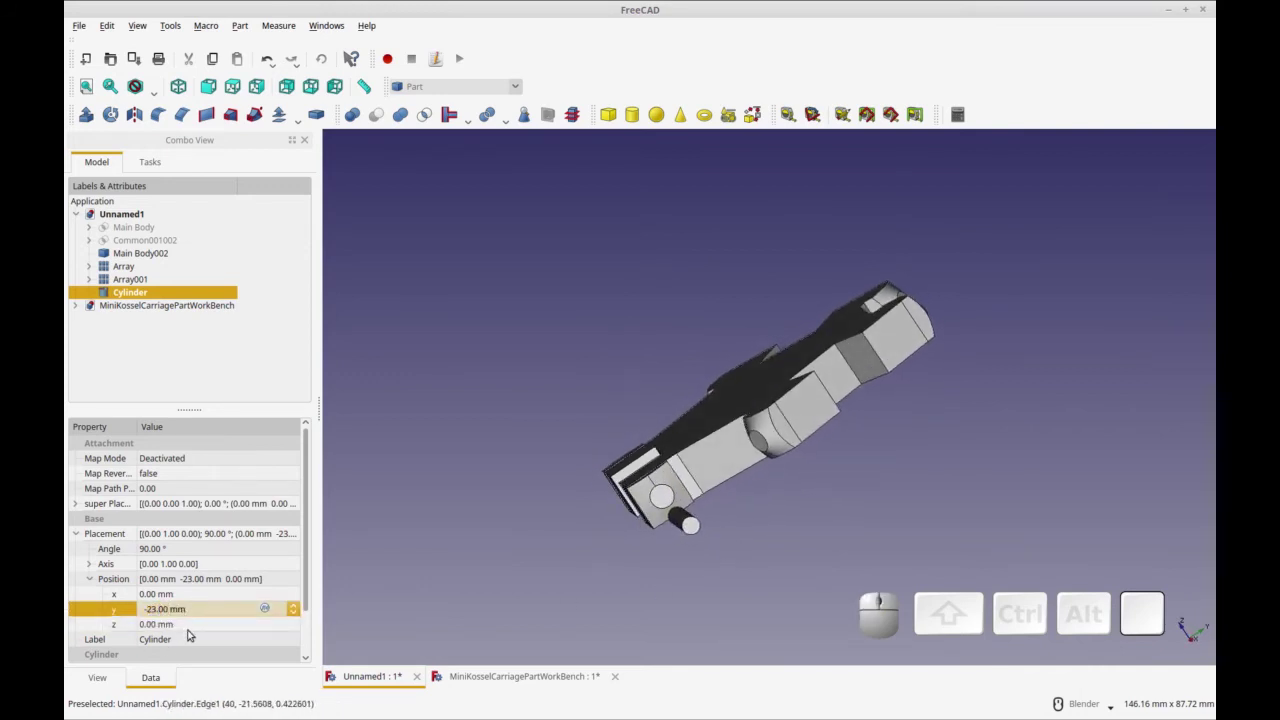
key("Delete")
type("5")
Raise the cylinder to a Z position of 4 mm
left_click(190, 624)
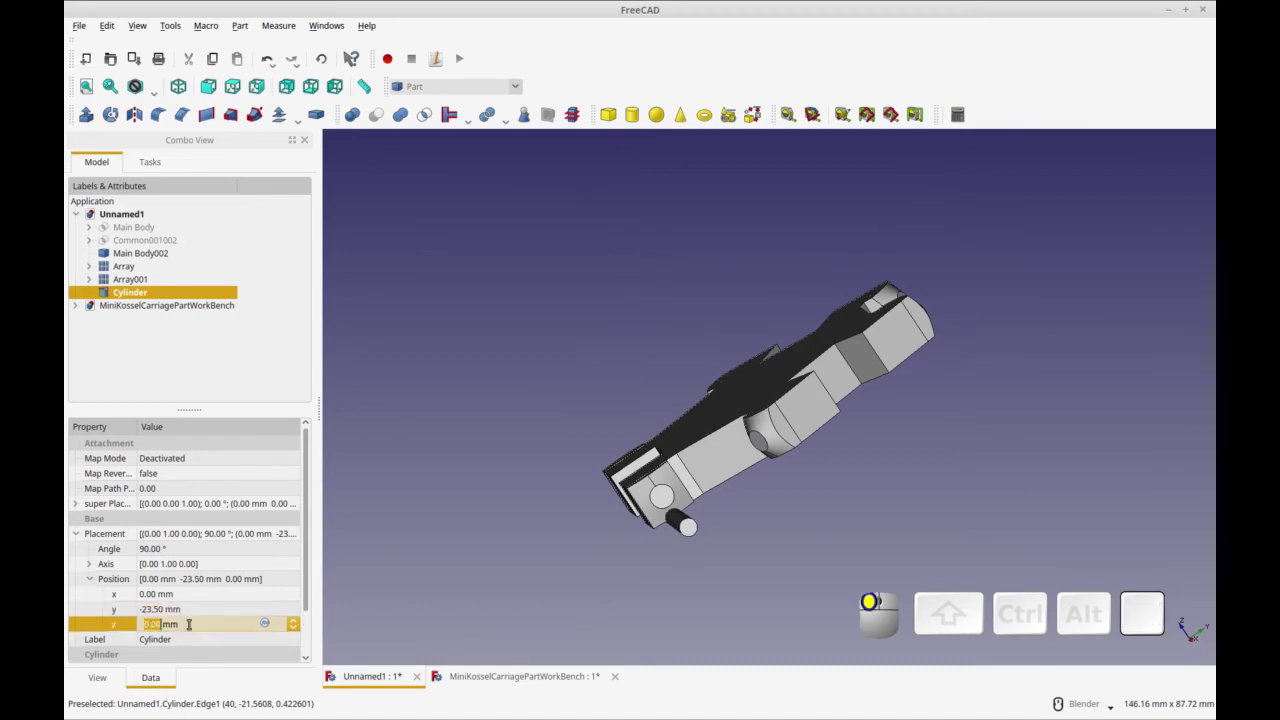
left_click(293, 624)
left_click(293, 624)
left_click(293, 624)
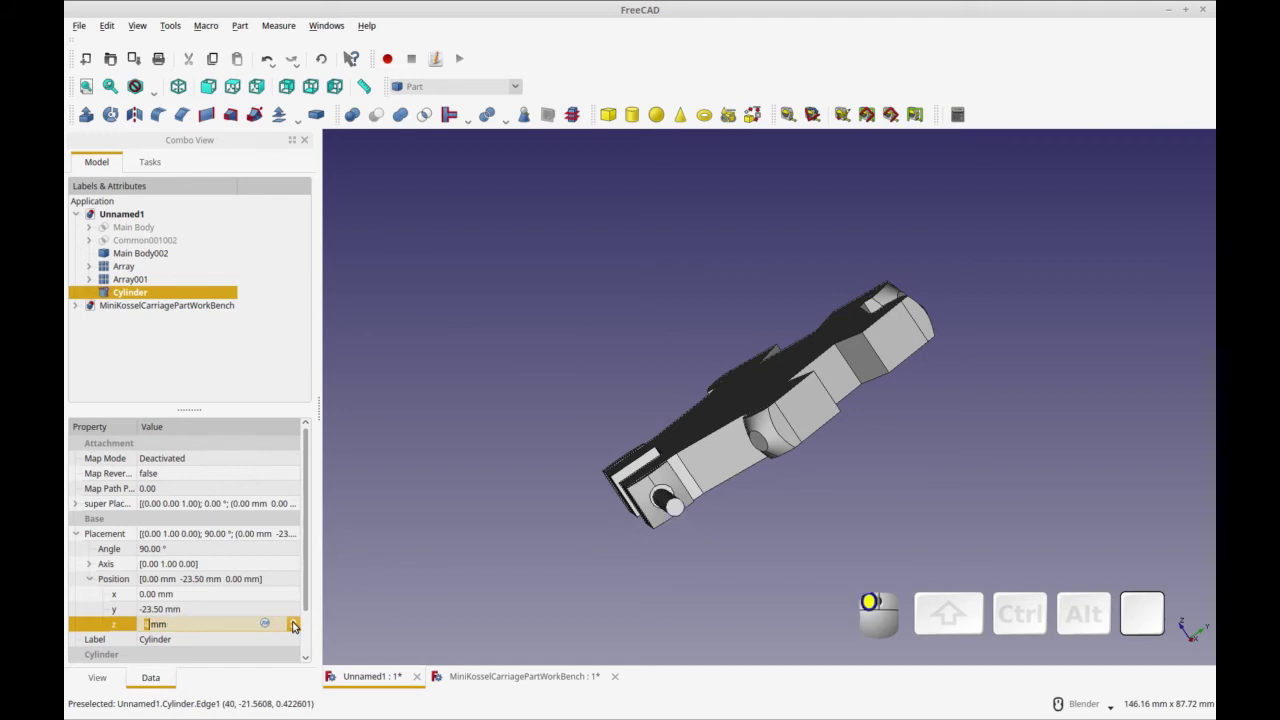
middle_click_drag(609, 589, 599, 545)
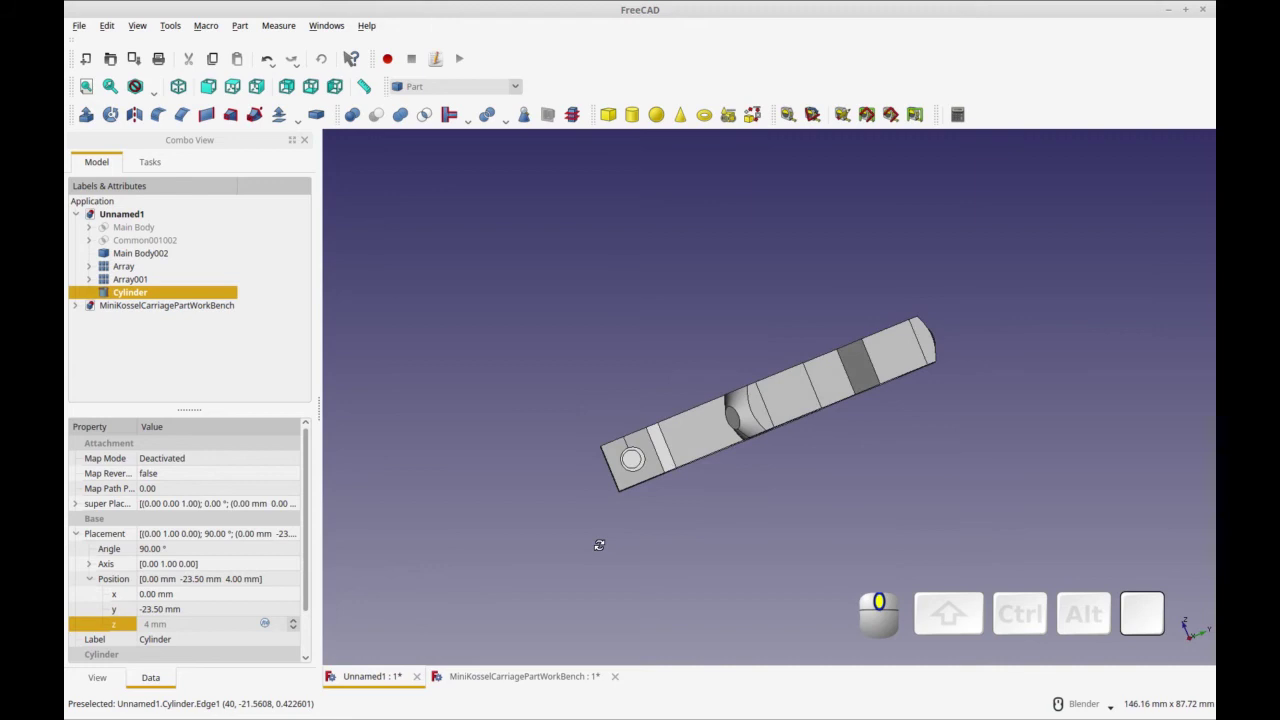
Set the cylinder's Y position to -23.25 mm to centre it on the round end face
left_click(222, 607)
left_click(160, 609)
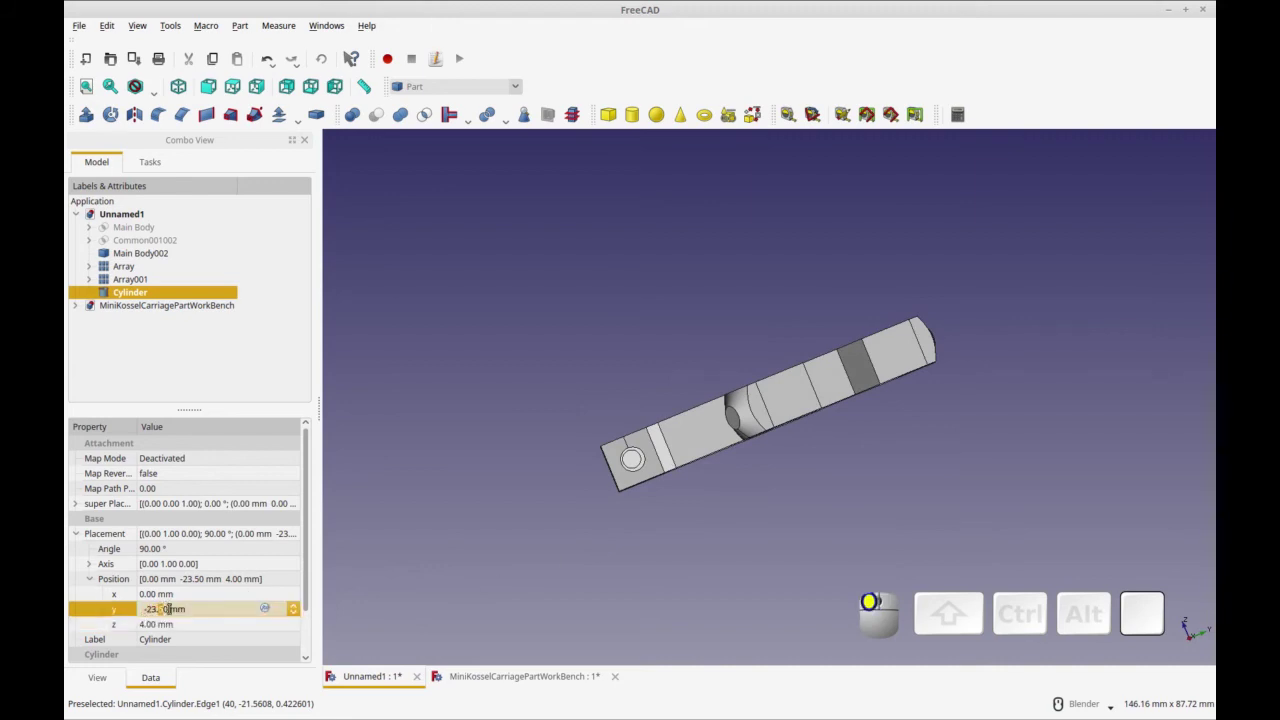
type("2")
key("Delete")
key("Delete")
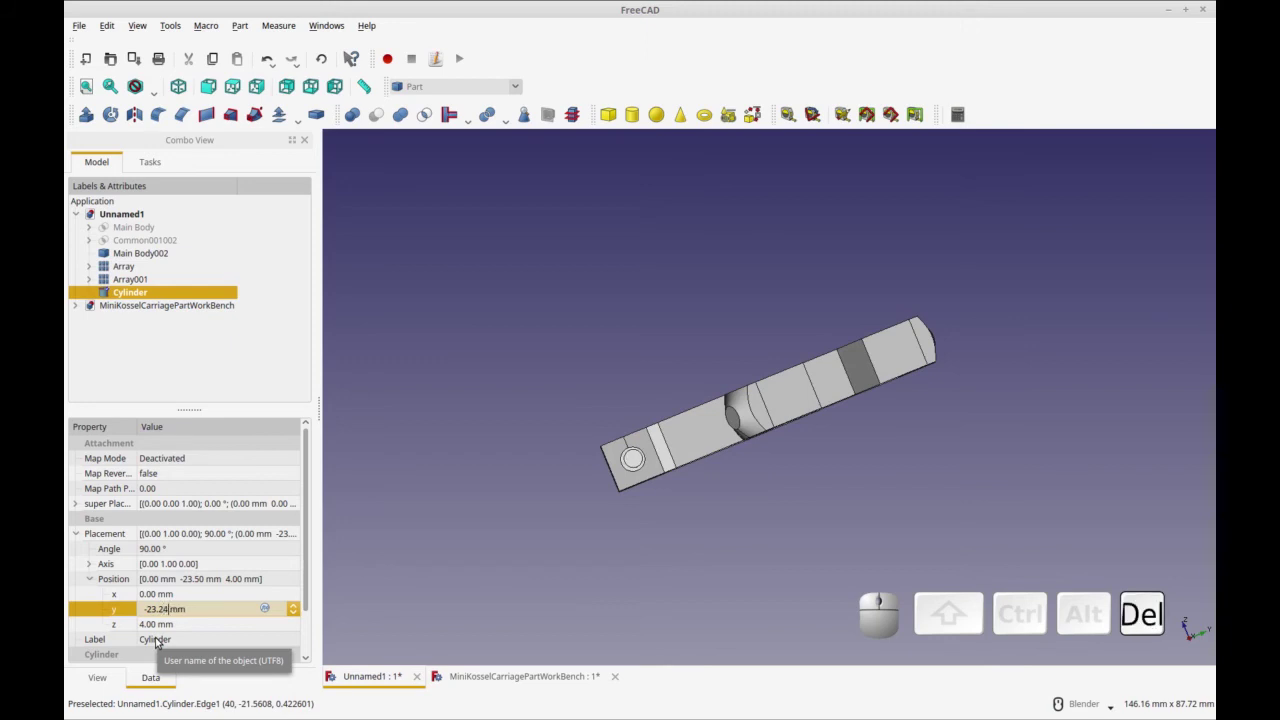
type("5")
left_click(471, 587)
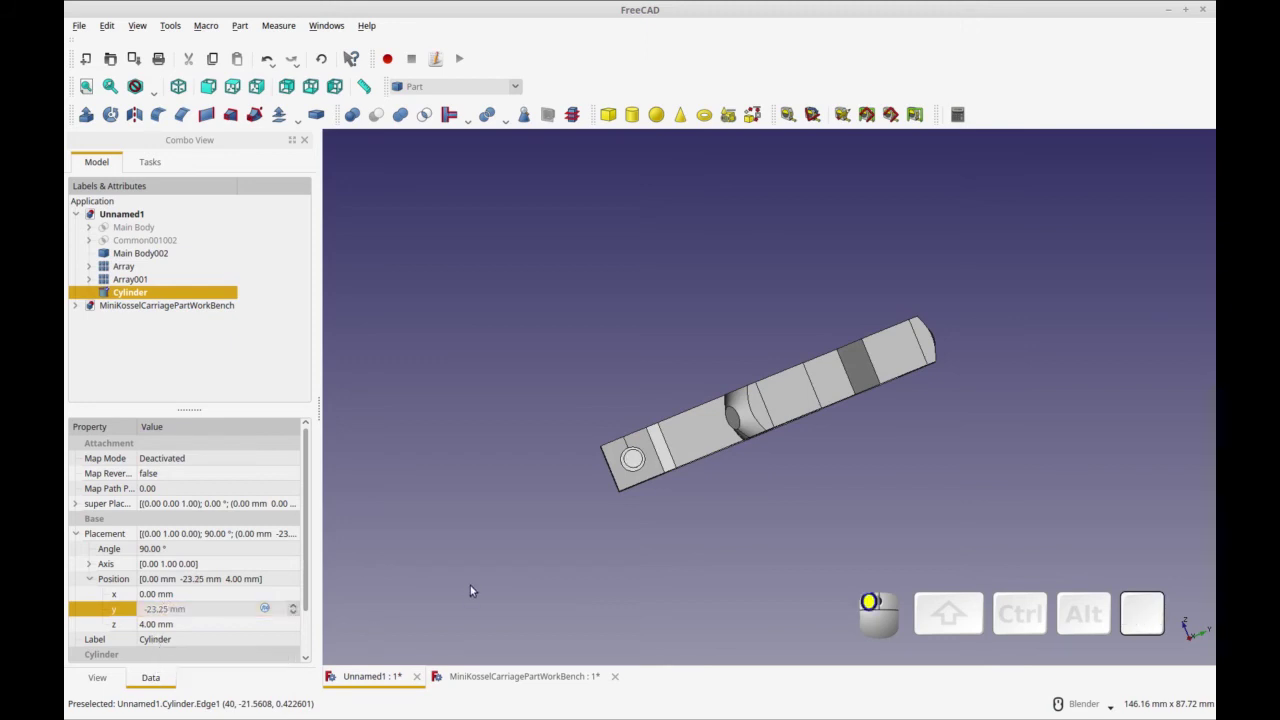
Transform the cylinder along its own axis to an X position of -20 mm so it spans both arms
middle_click_drag(728, 458, 936, 525)
left_click(926, 500)
right_click(926, 500)
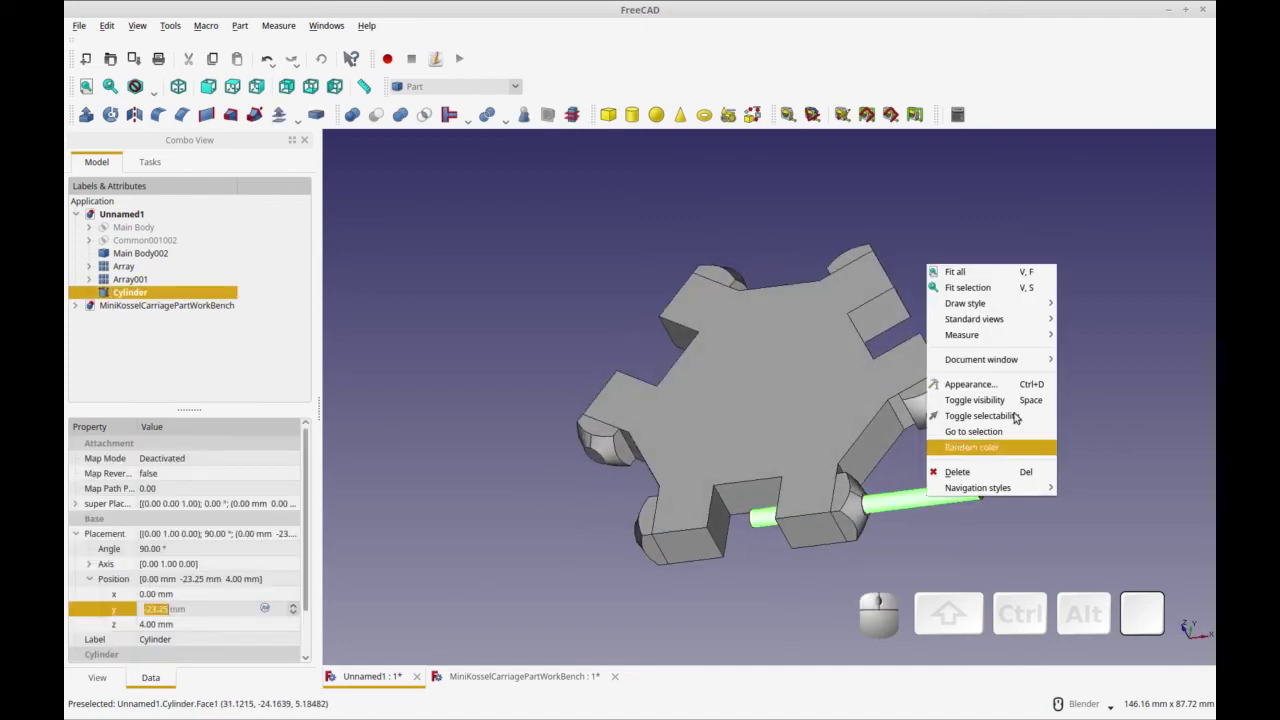
left_click(193, 290)
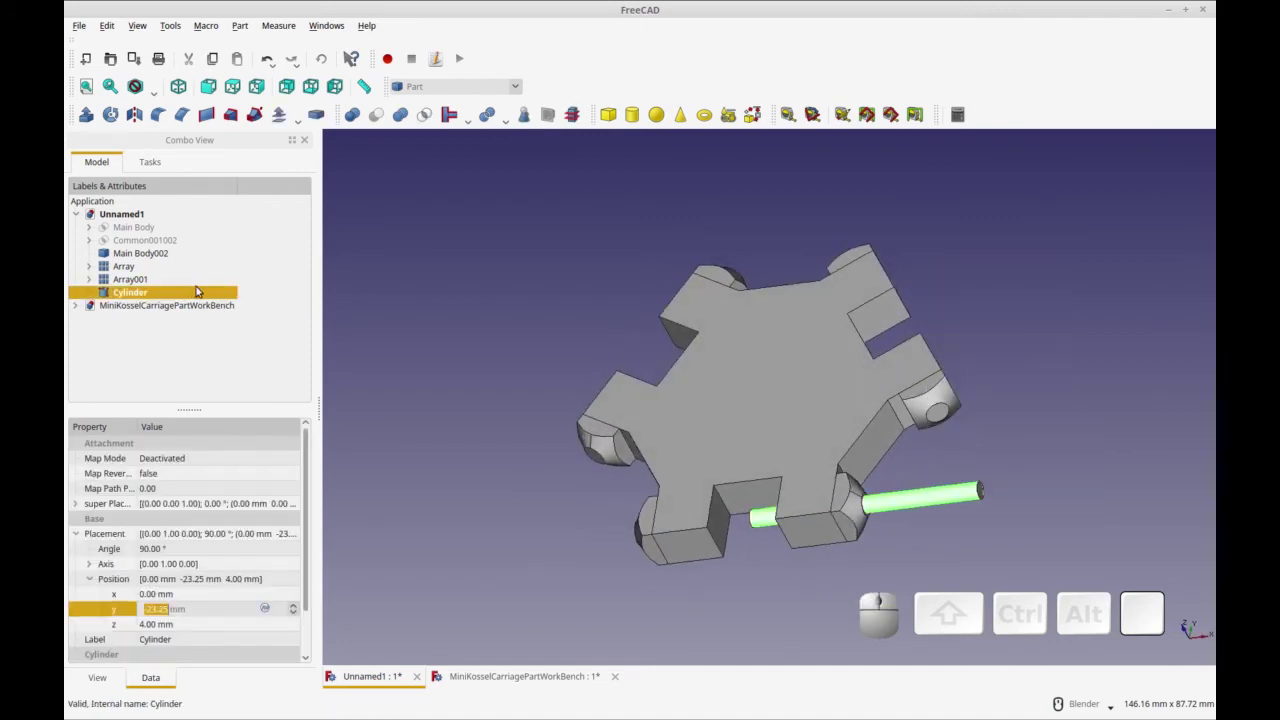
right_click(194, 289)
left_click(225, 297)
left_click_drag(866, 512, 773, 524)
middle_click_drag(569, 540, 682, 497)
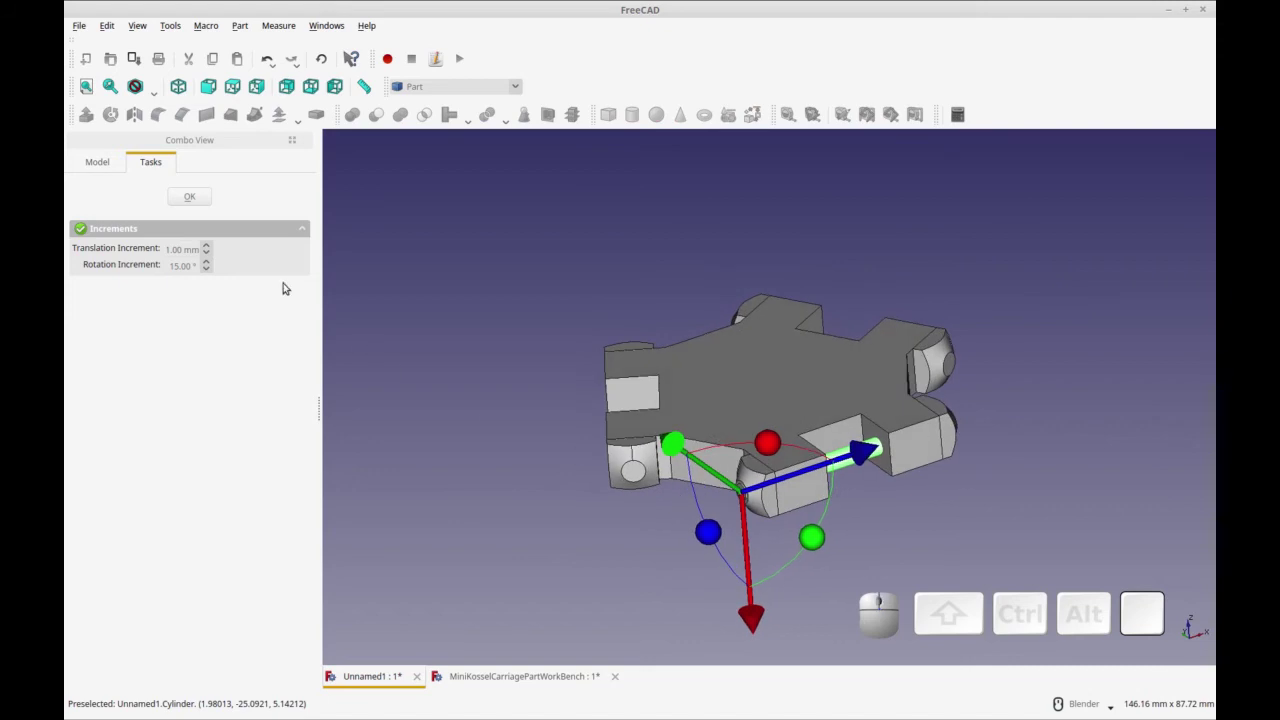
left_click(189, 196)
Examine the cylinder's alignment with the circular end faces and its fit through the gap between the two arms
middle_click_drag(797, 547, 738, 545)
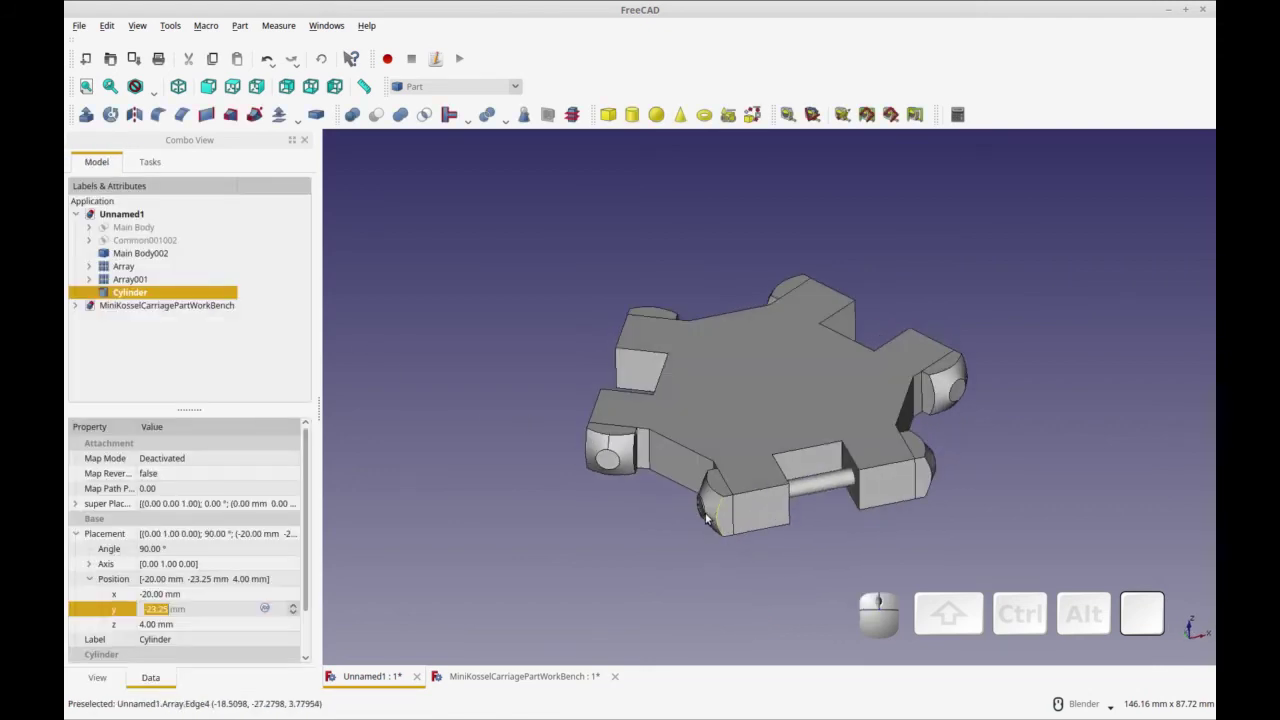
scroll(764, 561, "up", 5)
middle_click_drag(917, 508, 621, 513)
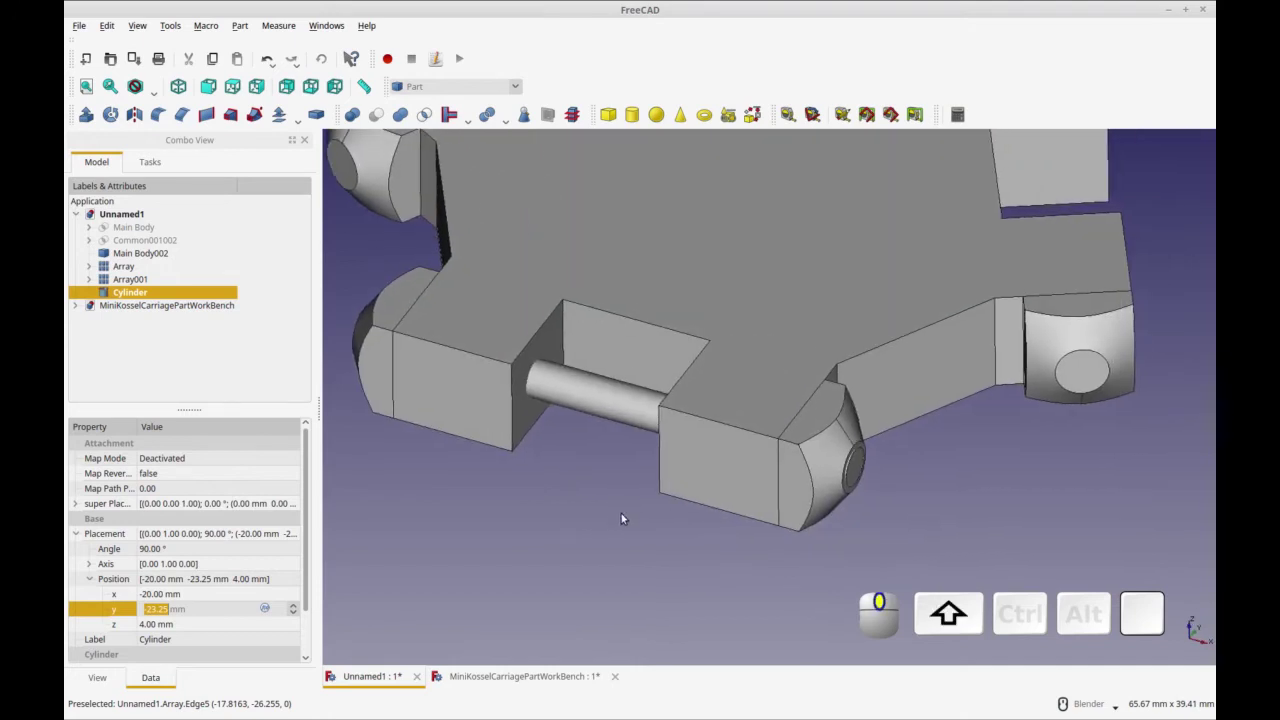
middle_click_drag(872, 484, 719, 418)
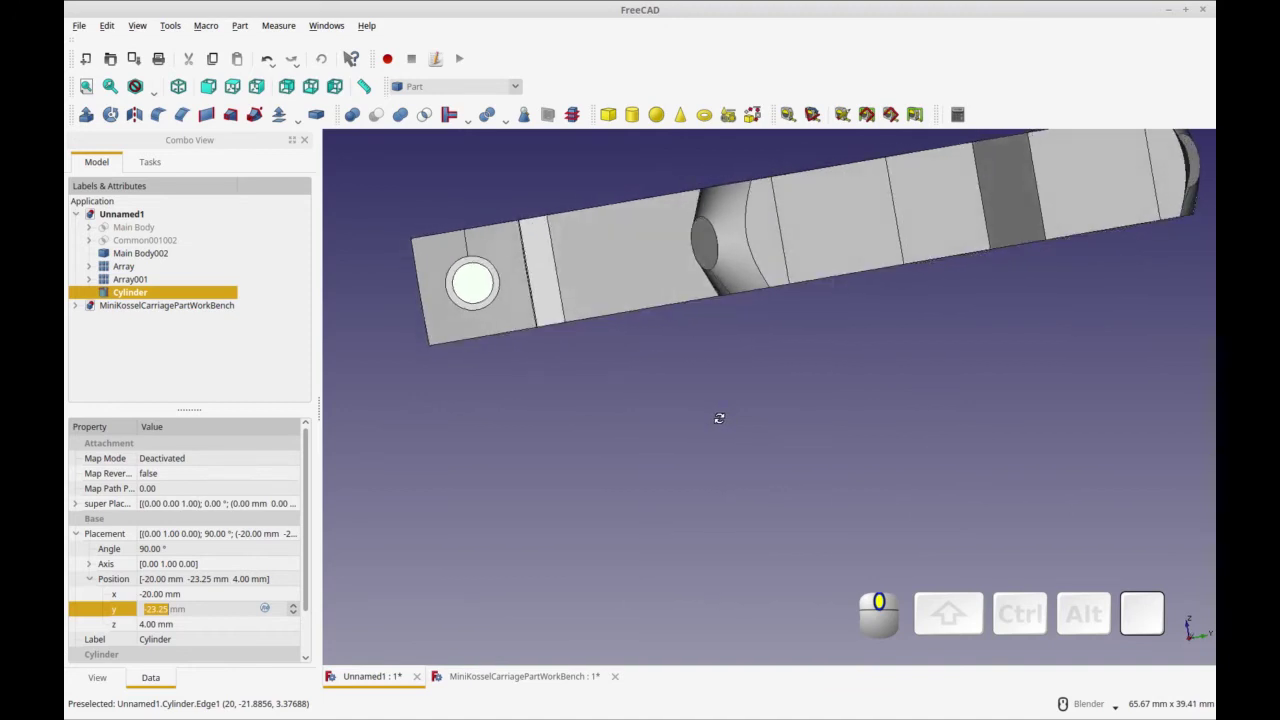
left_click(197, 593)
left_click(196, 603)
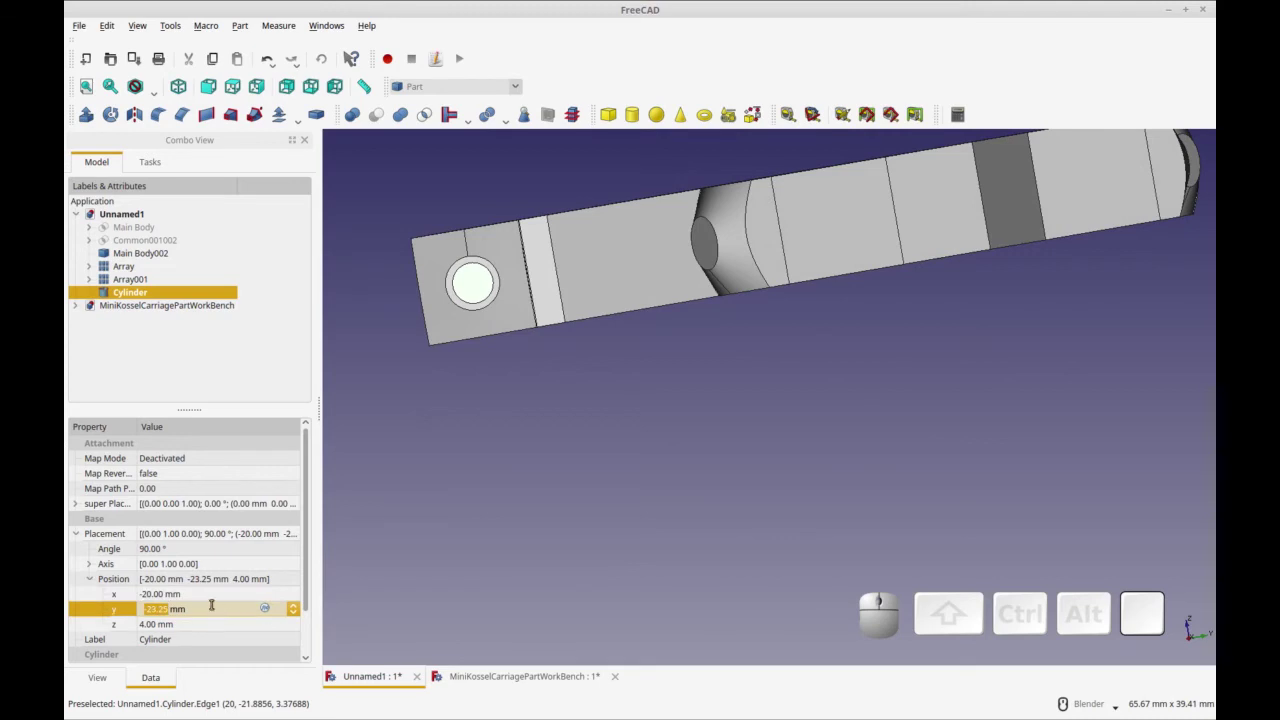
left_click(203, 594)
scroll(691, 602, "up", 5)
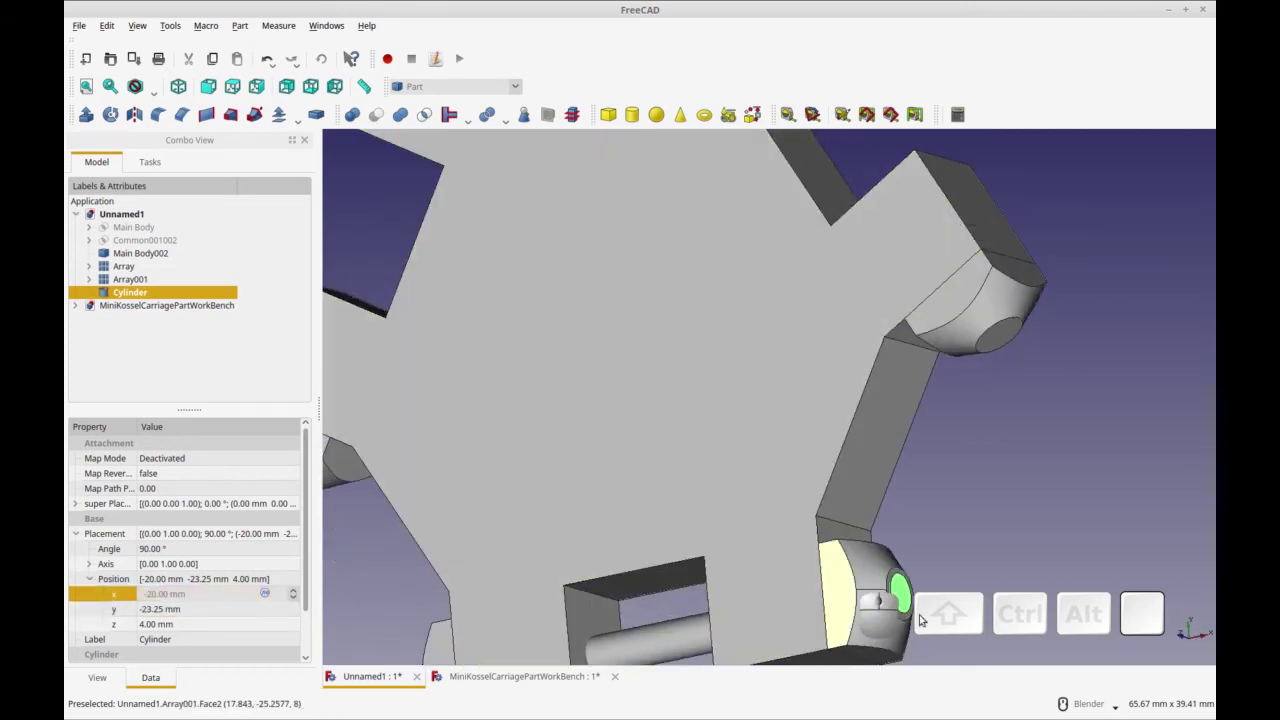
middle_click_drag(667, 602, 675, 537)
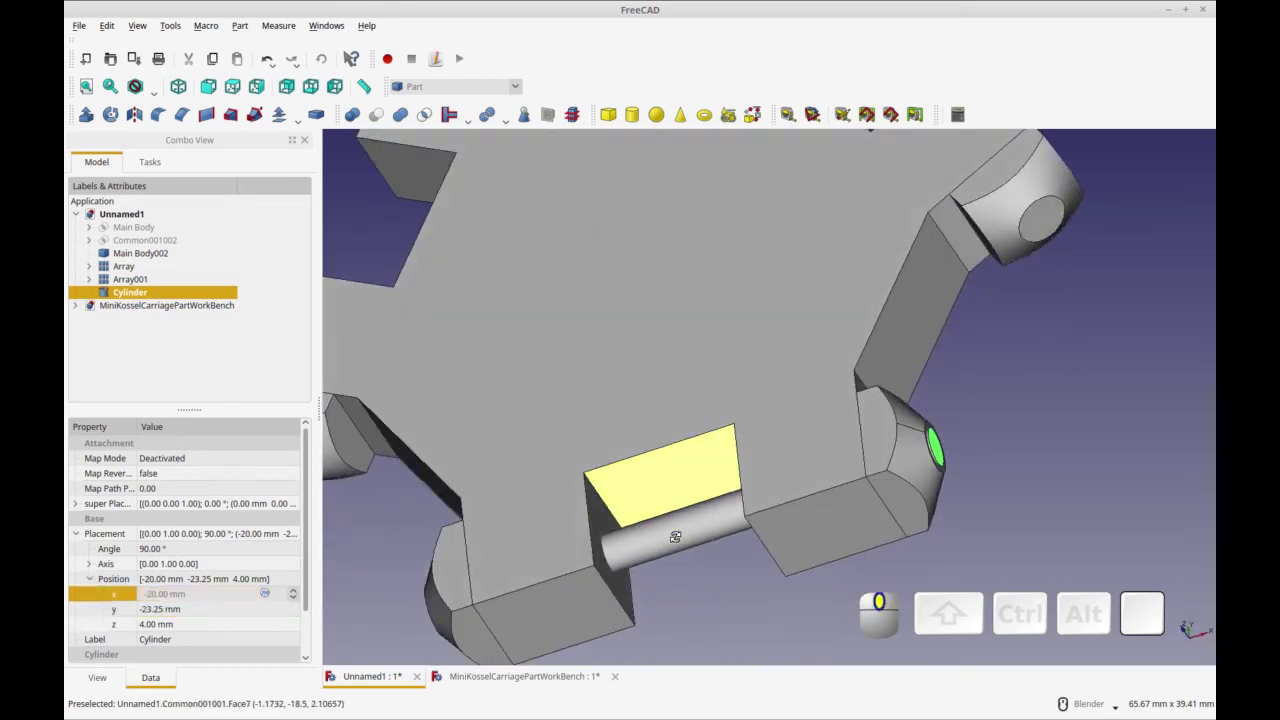
left_click(206, 609)
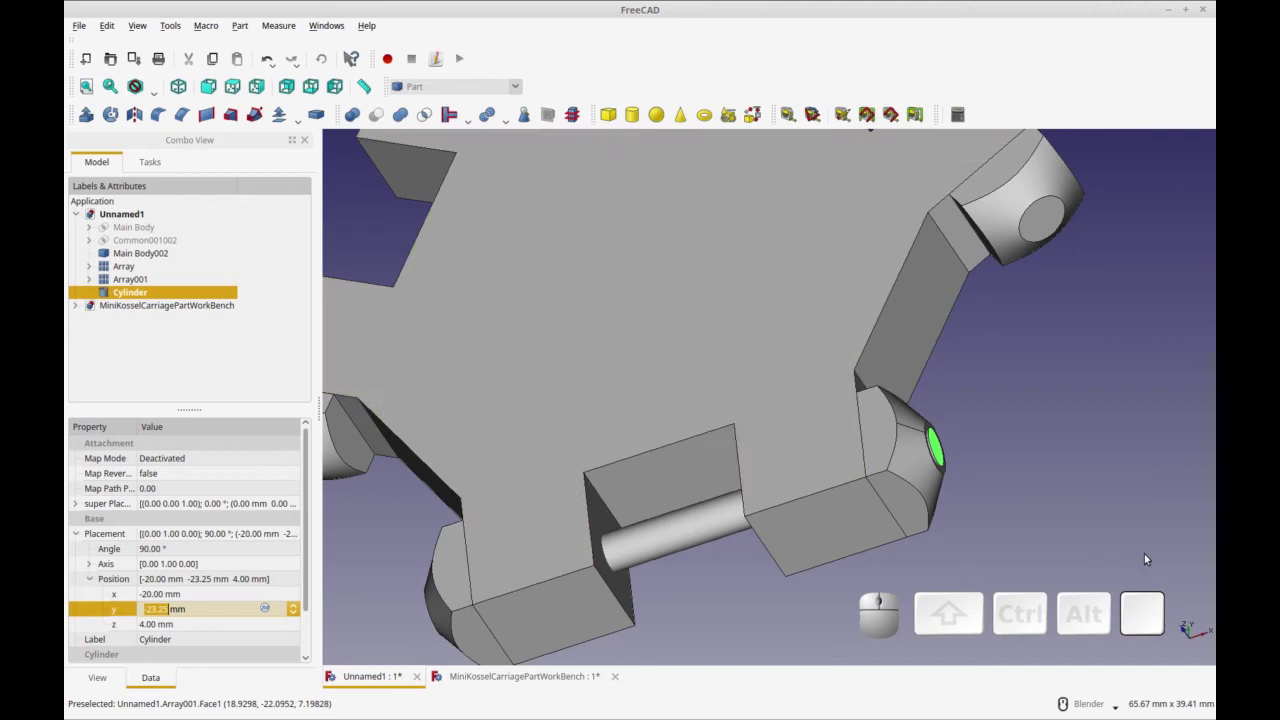
scroll(1001, 540, "down", 3)
middle_click_drag(1001, 540, 937, 529)
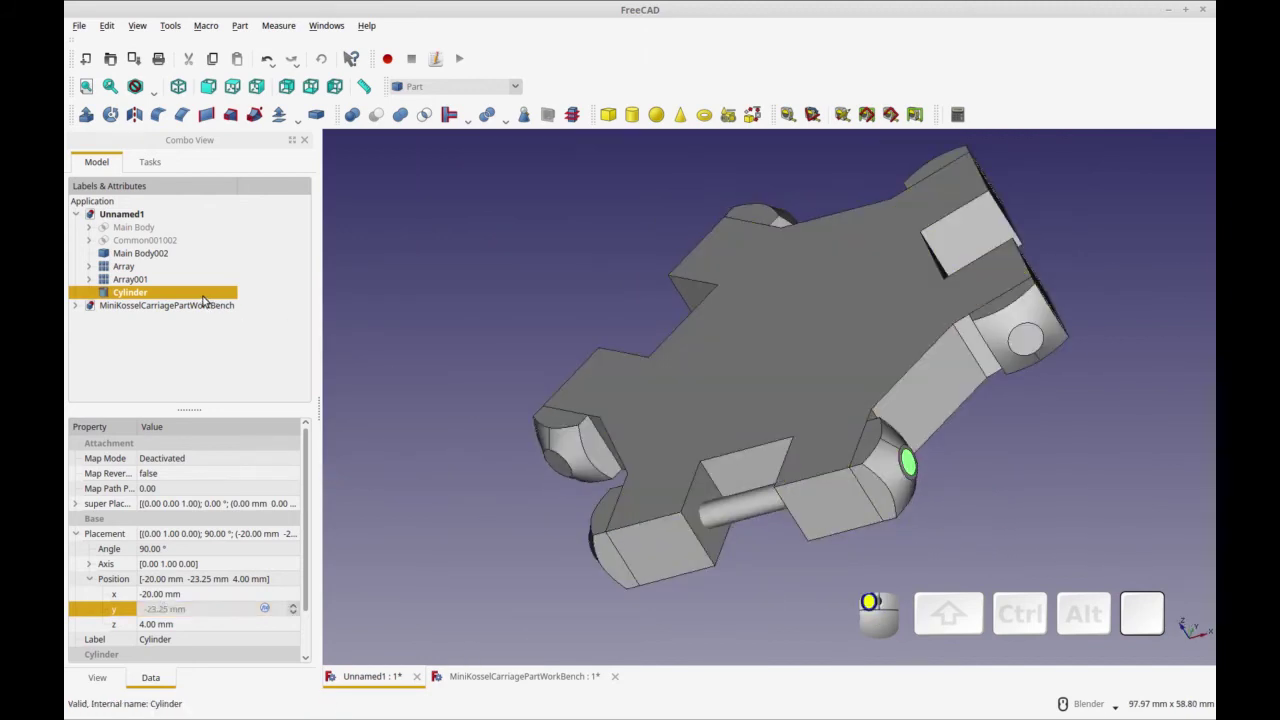
Switch to the Draft workbench and create an array from the cylinder
left_click(516, 86)
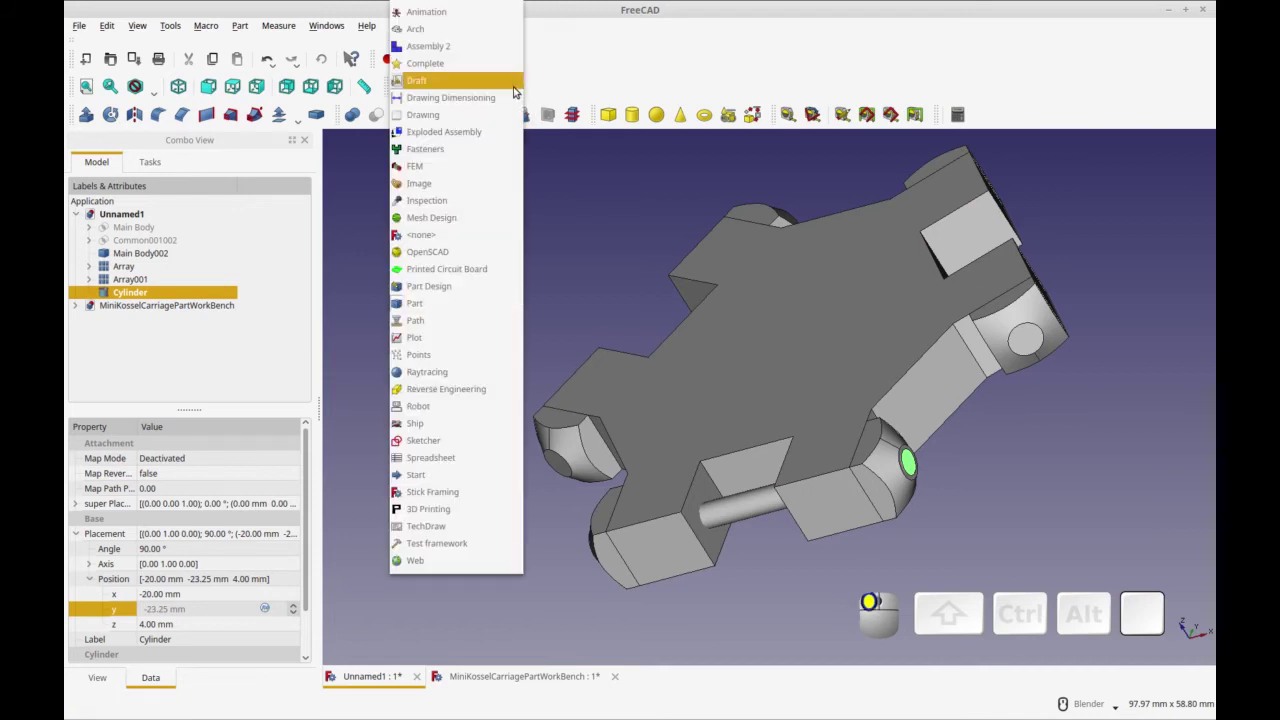
left_click(497, 86)
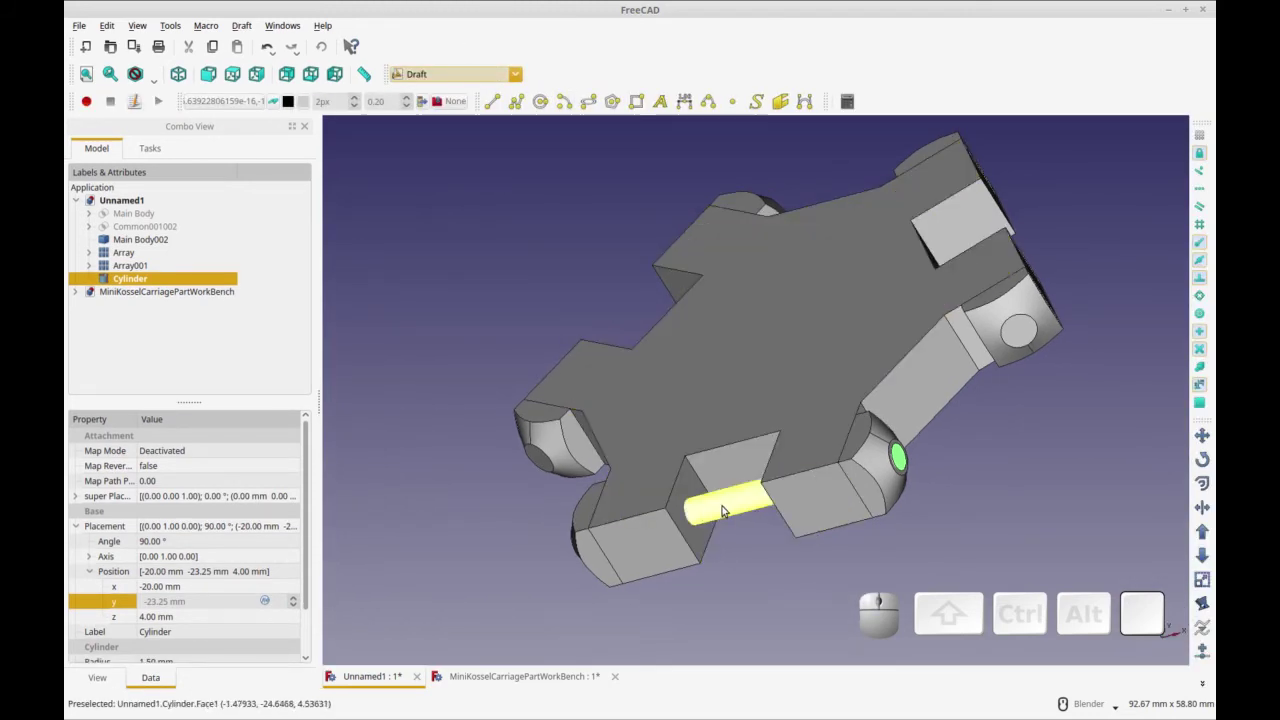
key("ctrl+r")
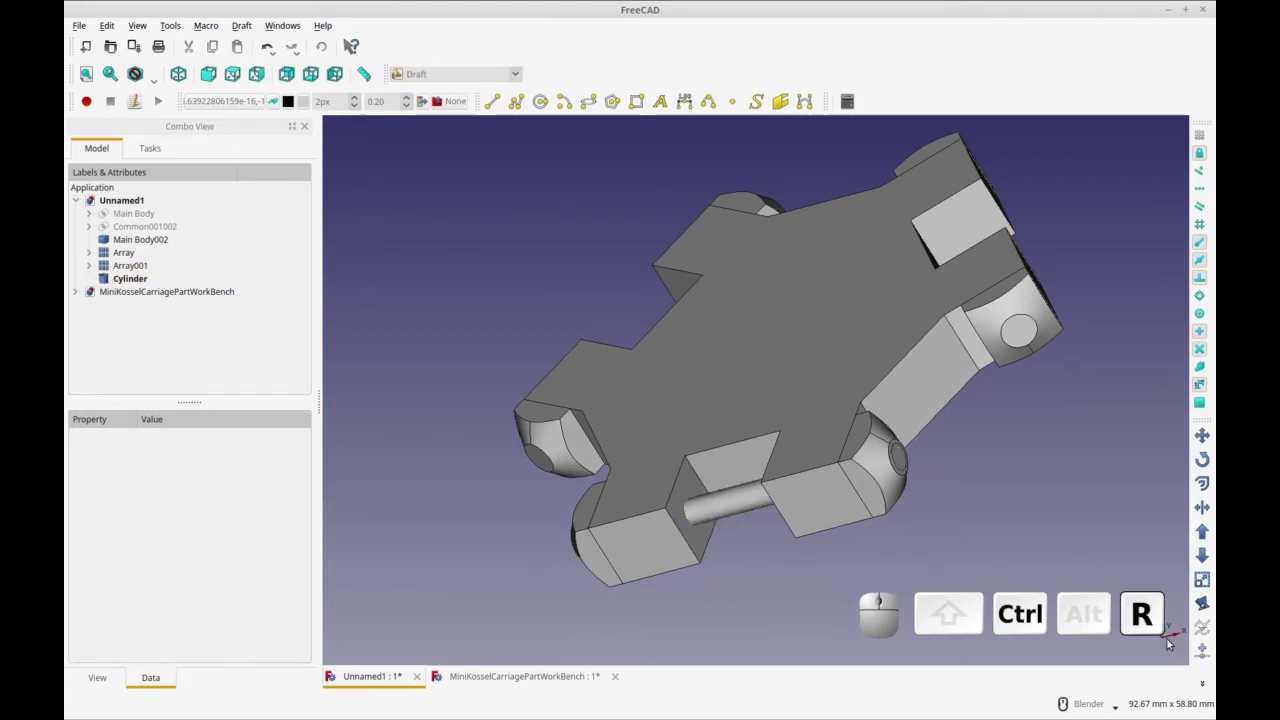
left_click(1203, 685)
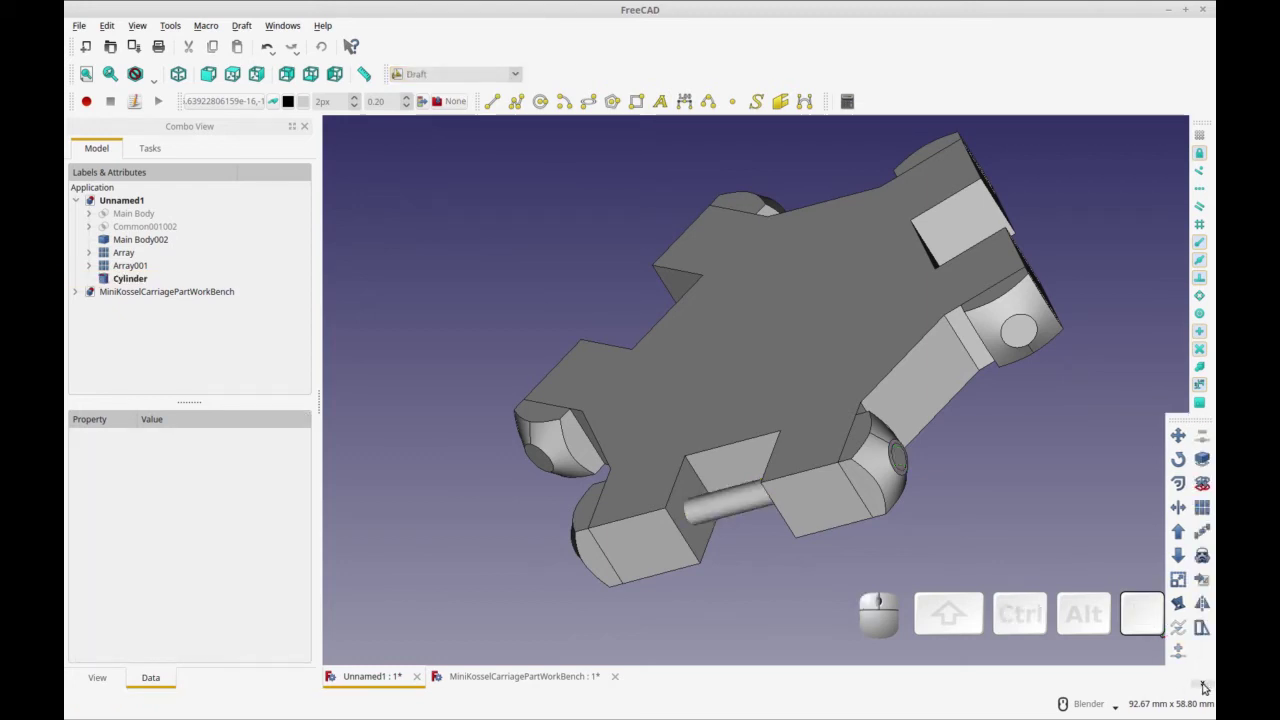
left_click(1204, 509)
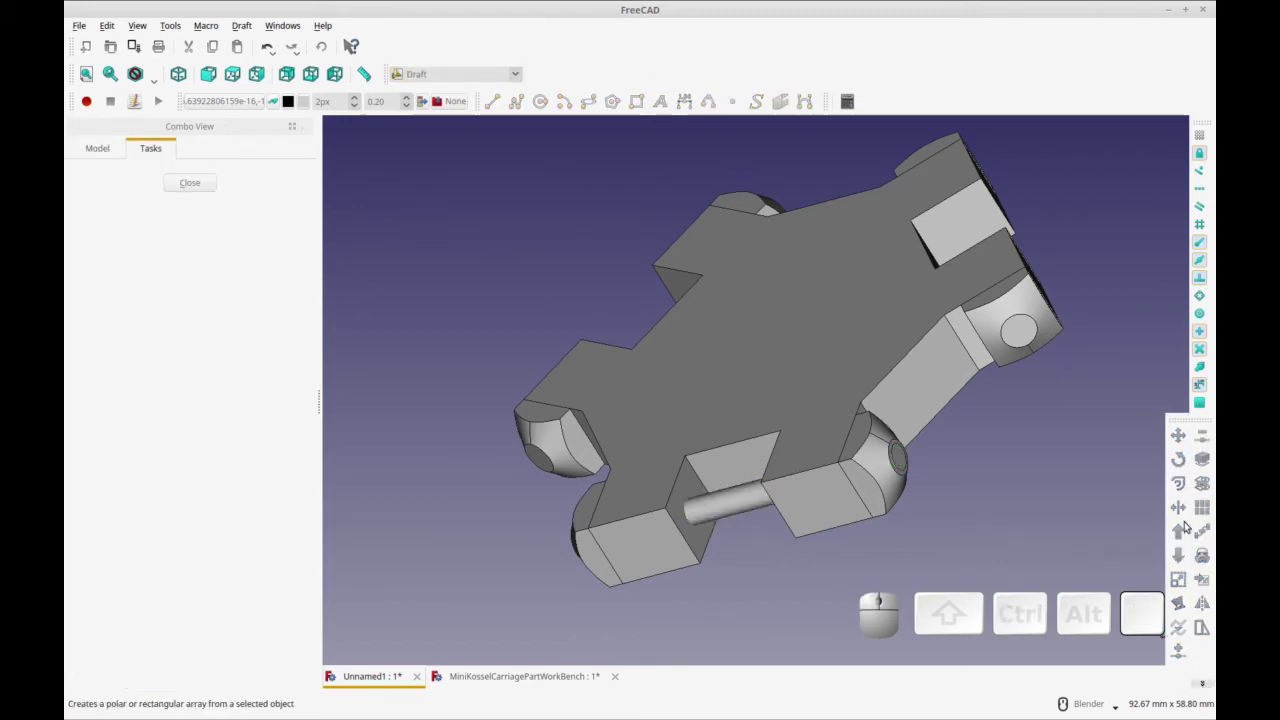
left_click(735, 513)
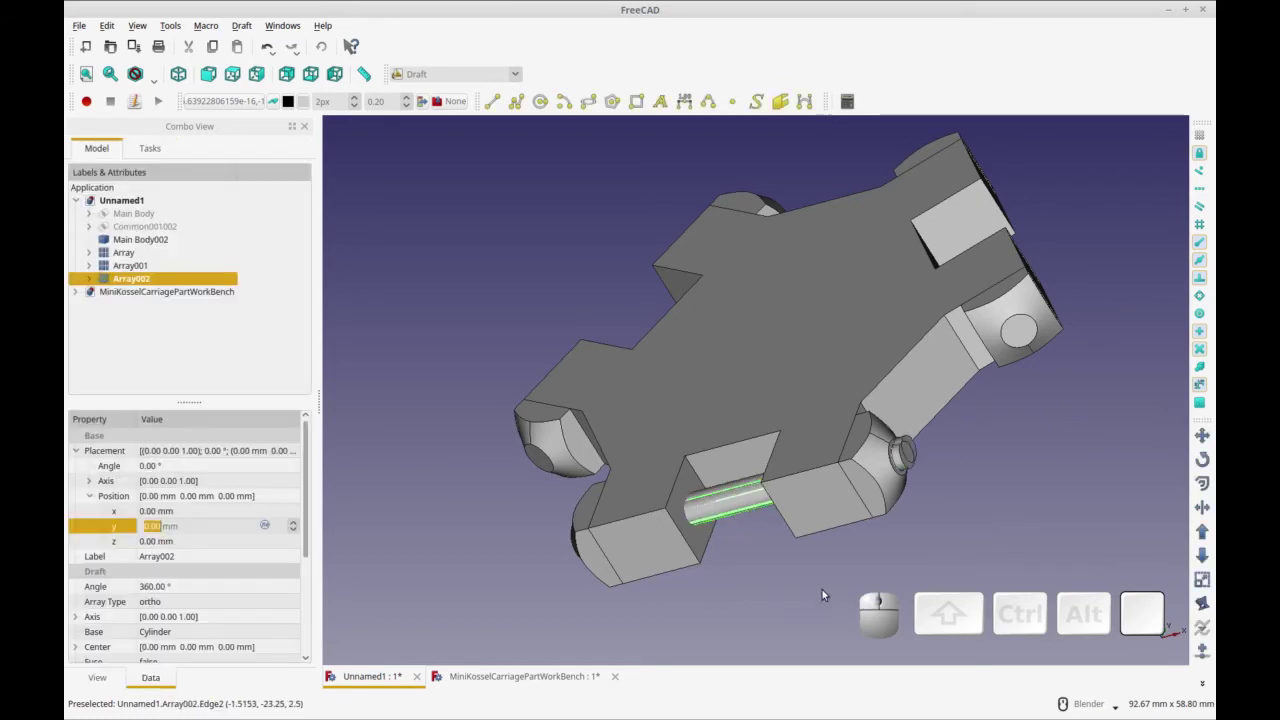
Change the cylinder array's type to polar and set its polar number to 3
middle_click_drag(1018, 543, 859, 489)
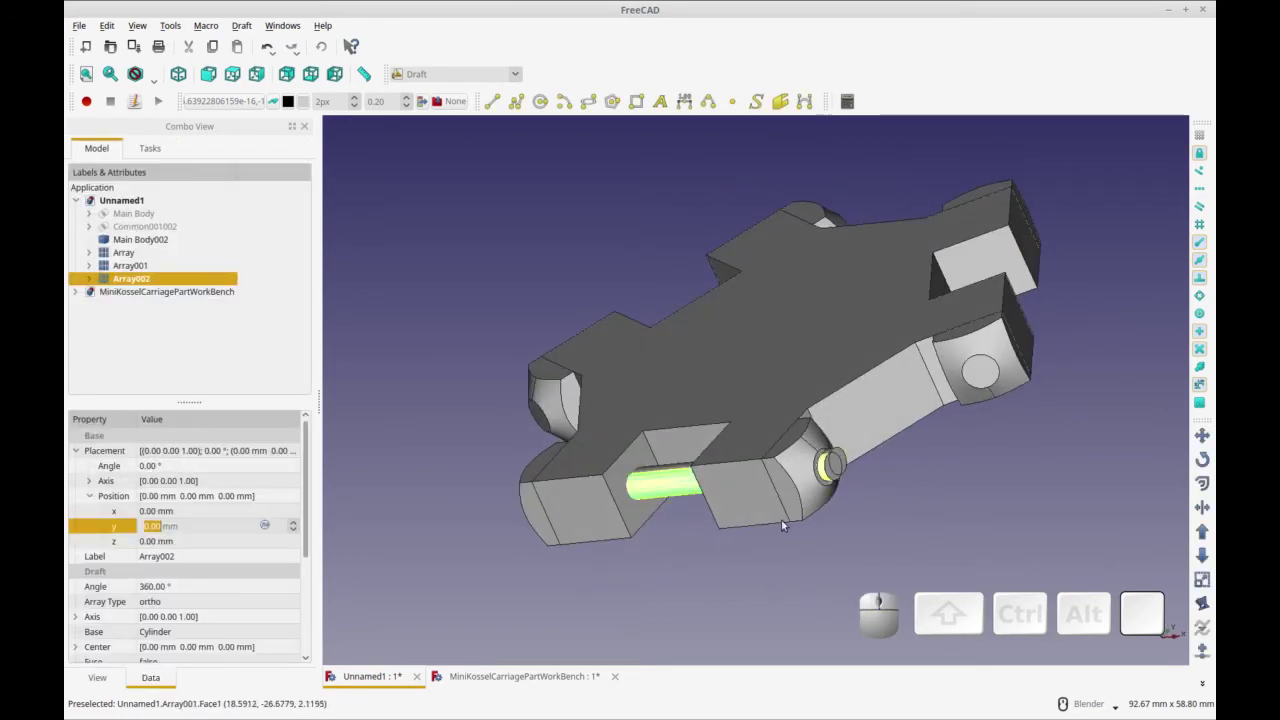
middle_click_drag(781, 519, 738, 567)
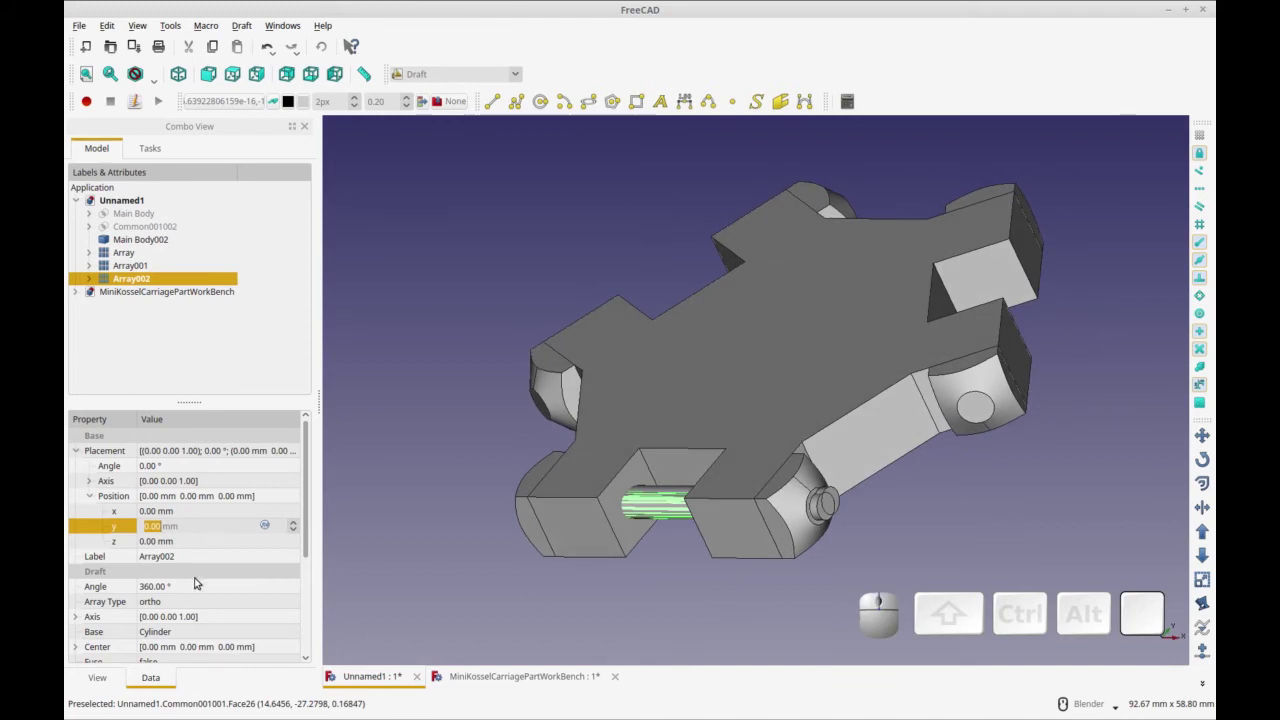
left_click(246, 600)
left_click(288, 603)
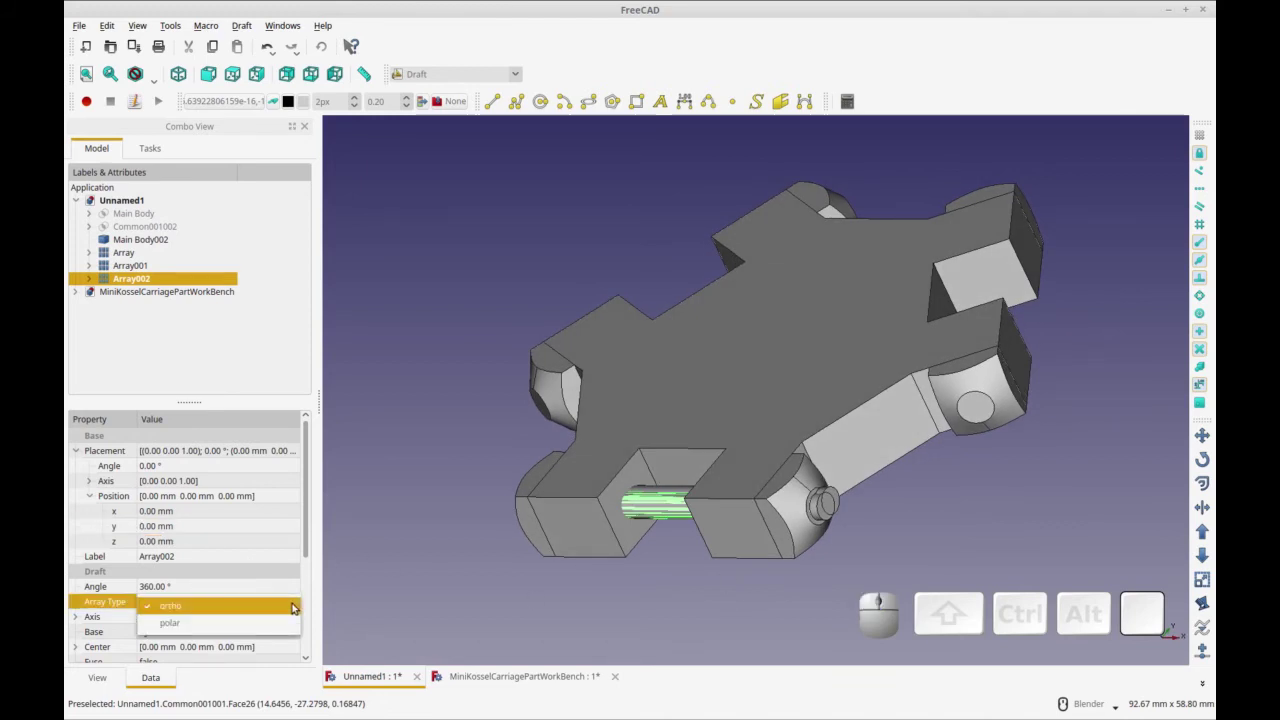
left_click(260, 625)
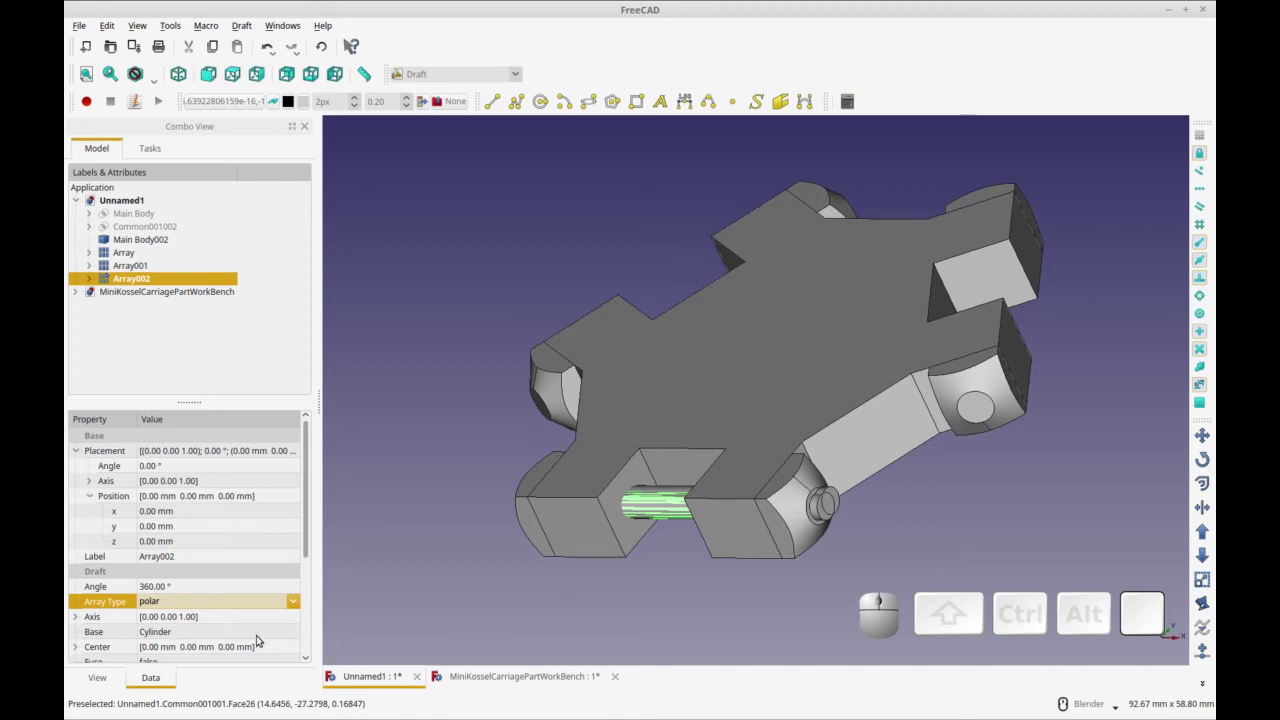
scroll(240, 640, "down", 2)
left_click(240, 647)
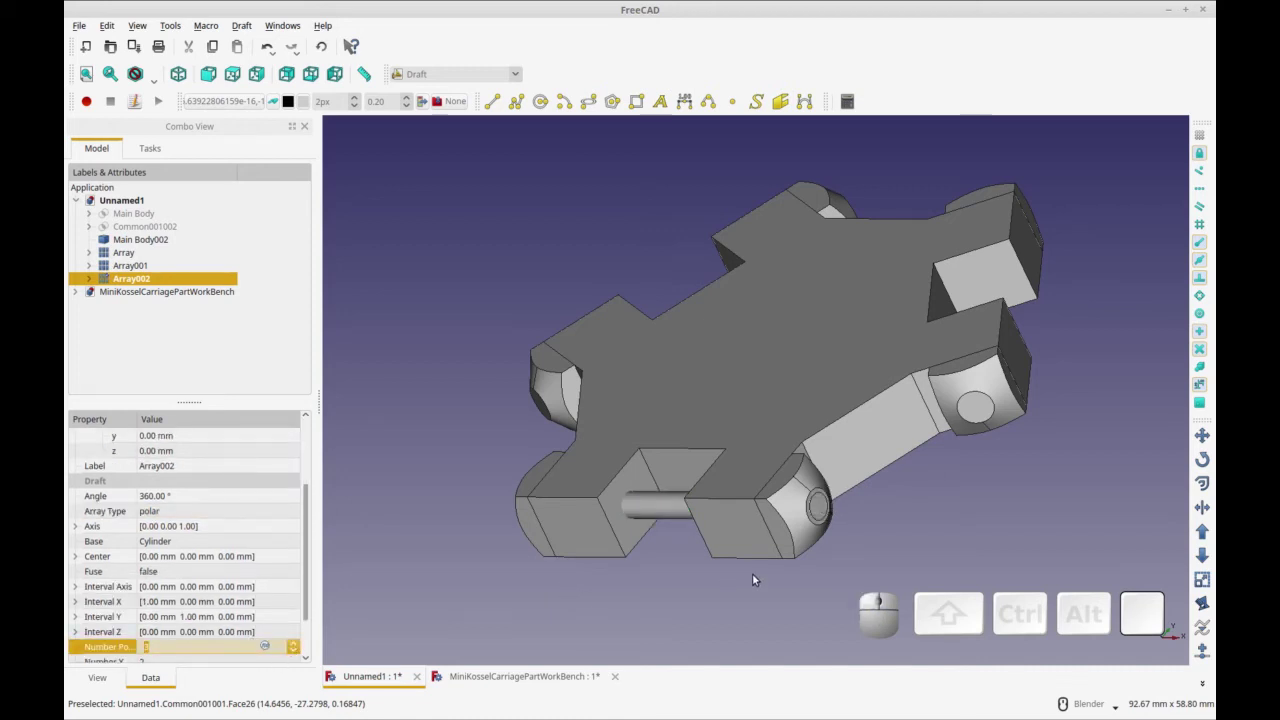
type("3")
key("Return")
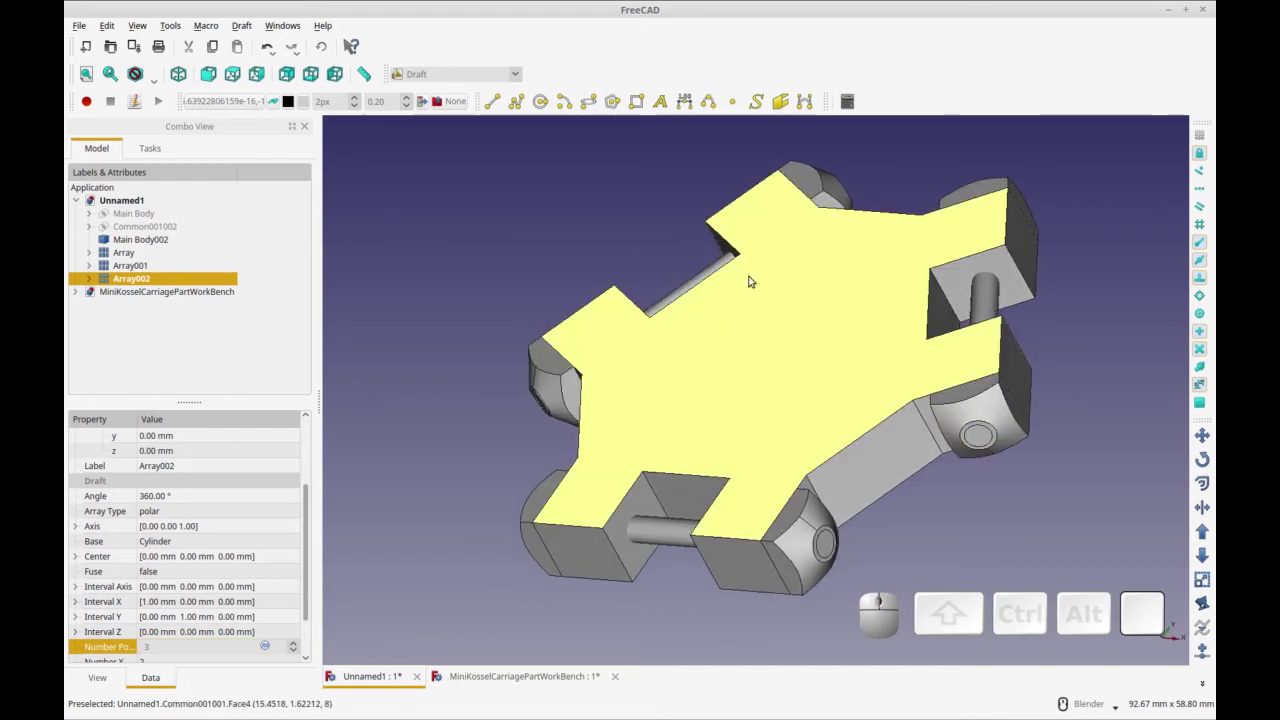
Fuse the main body with both arrays of rounded arm ends into one solid using the Part workbench's Union operation
key("0")
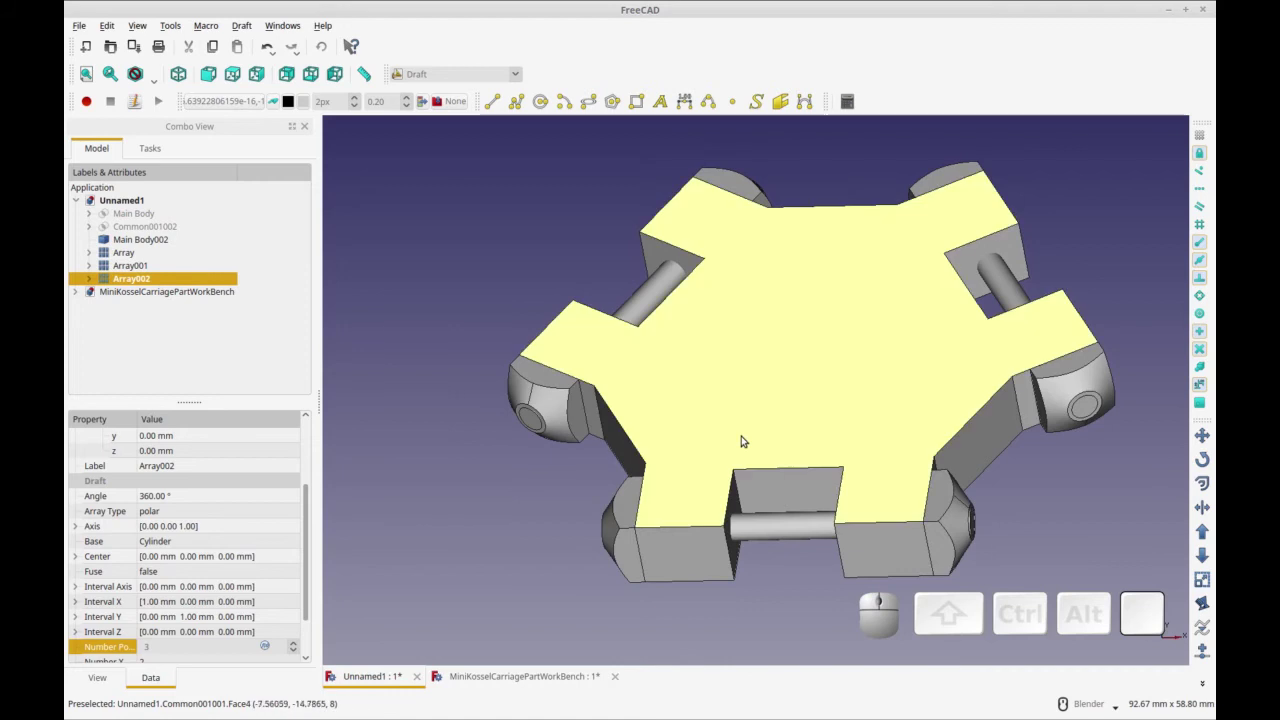
left_click(755, 431)
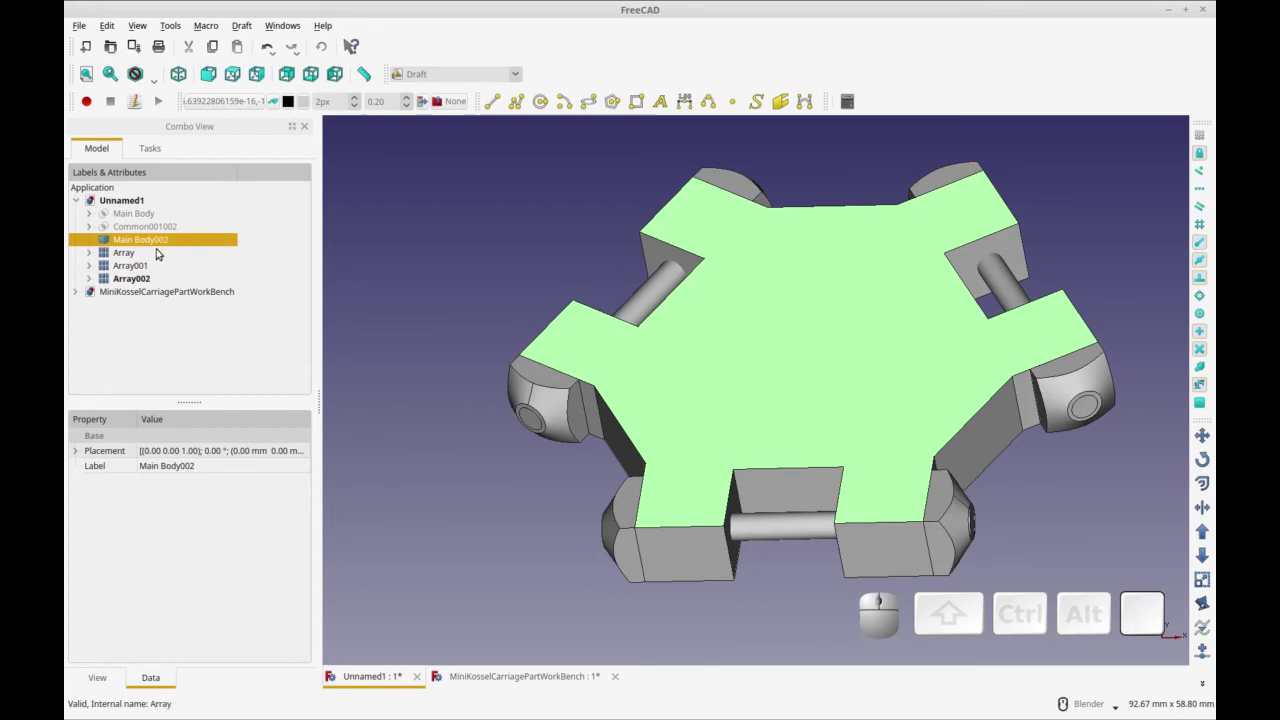
left_click(148, 256)
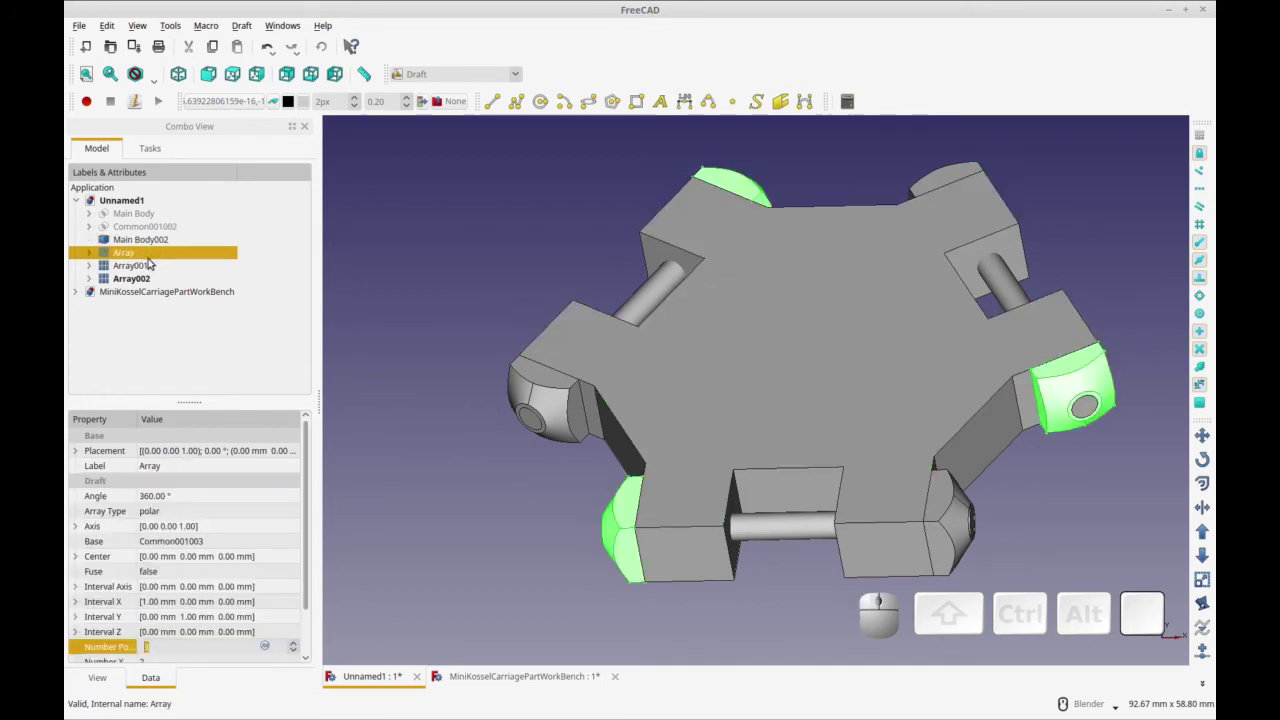
left_click(146, 267, "ctrl")
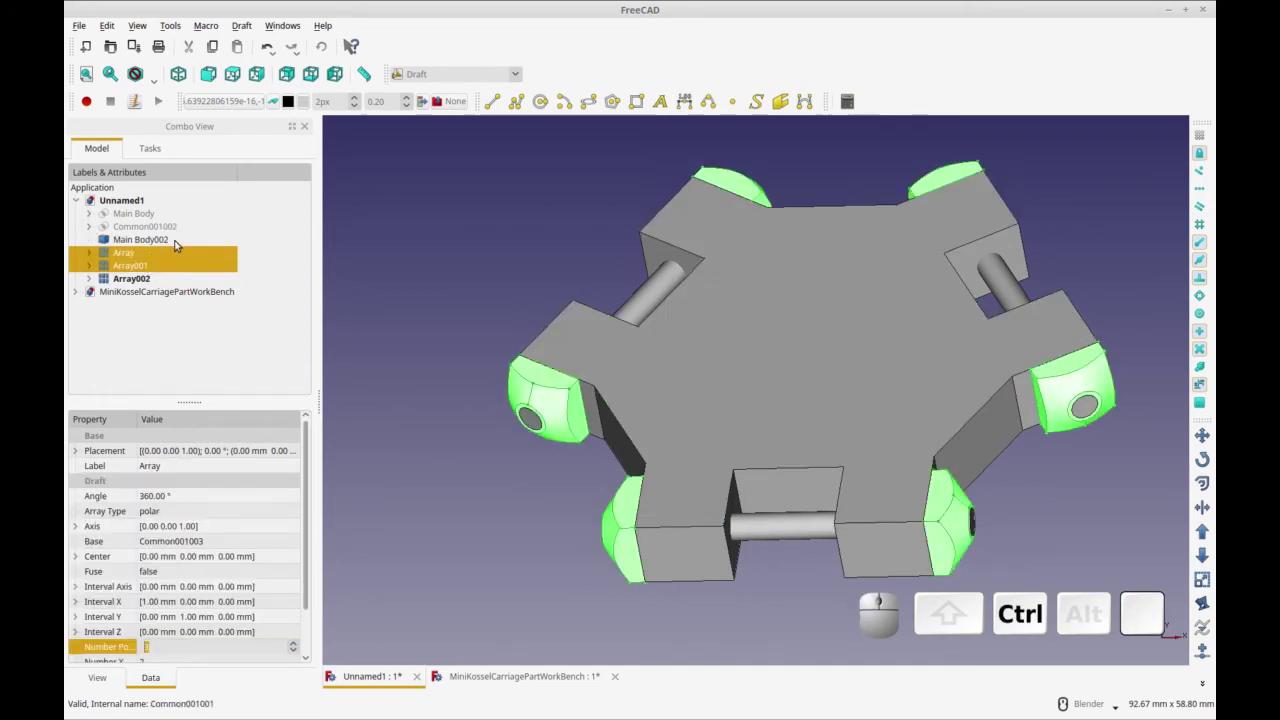
left_click(173, 240, "ctrl")
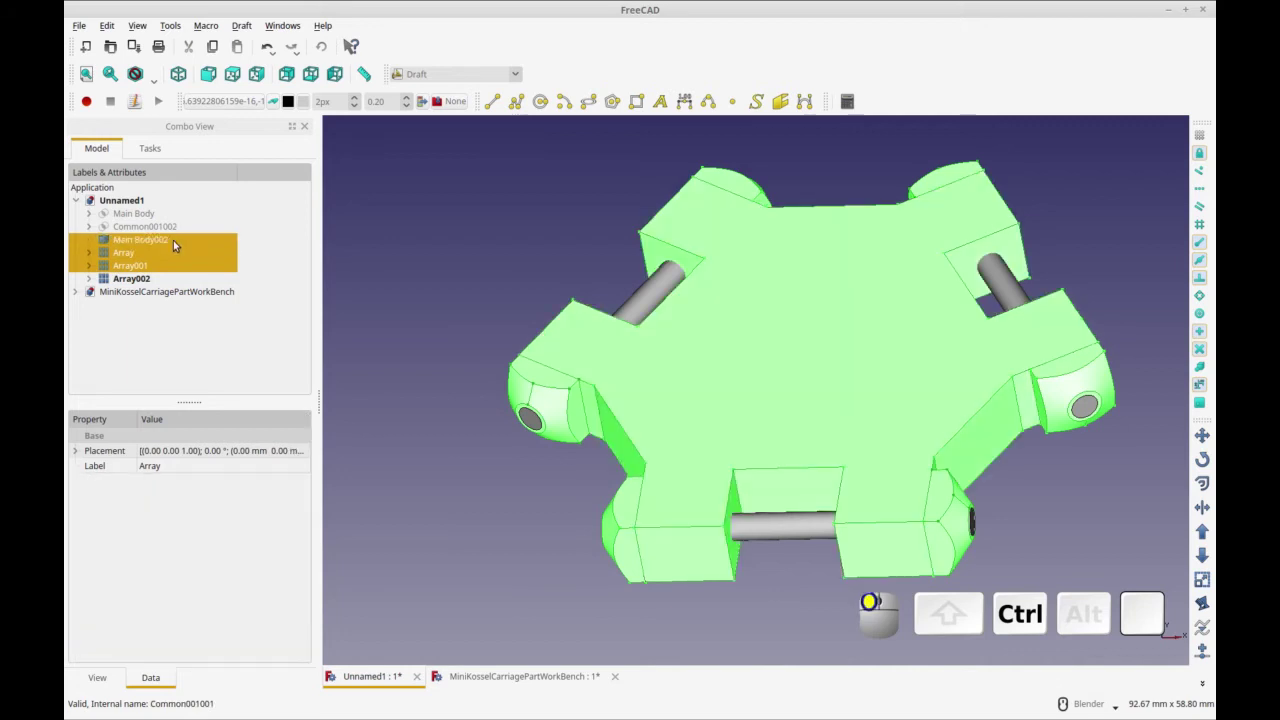
left_click(503, 76)
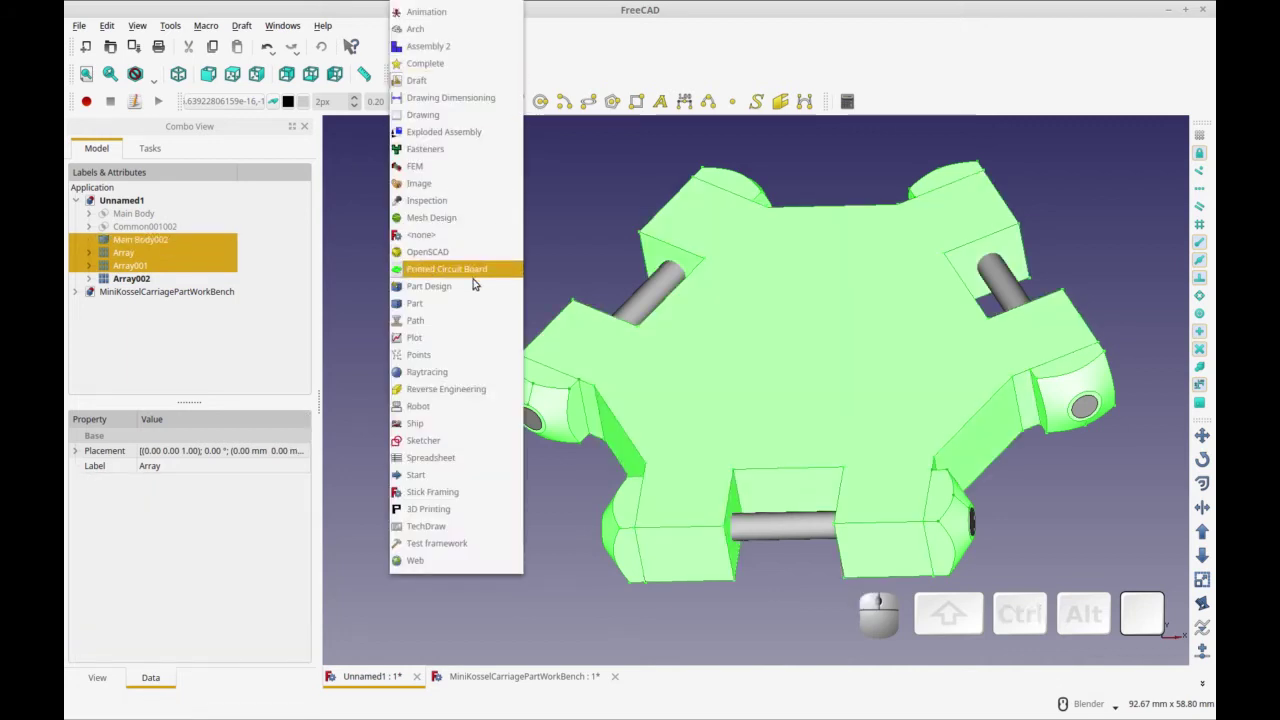
left_click(440, 303)
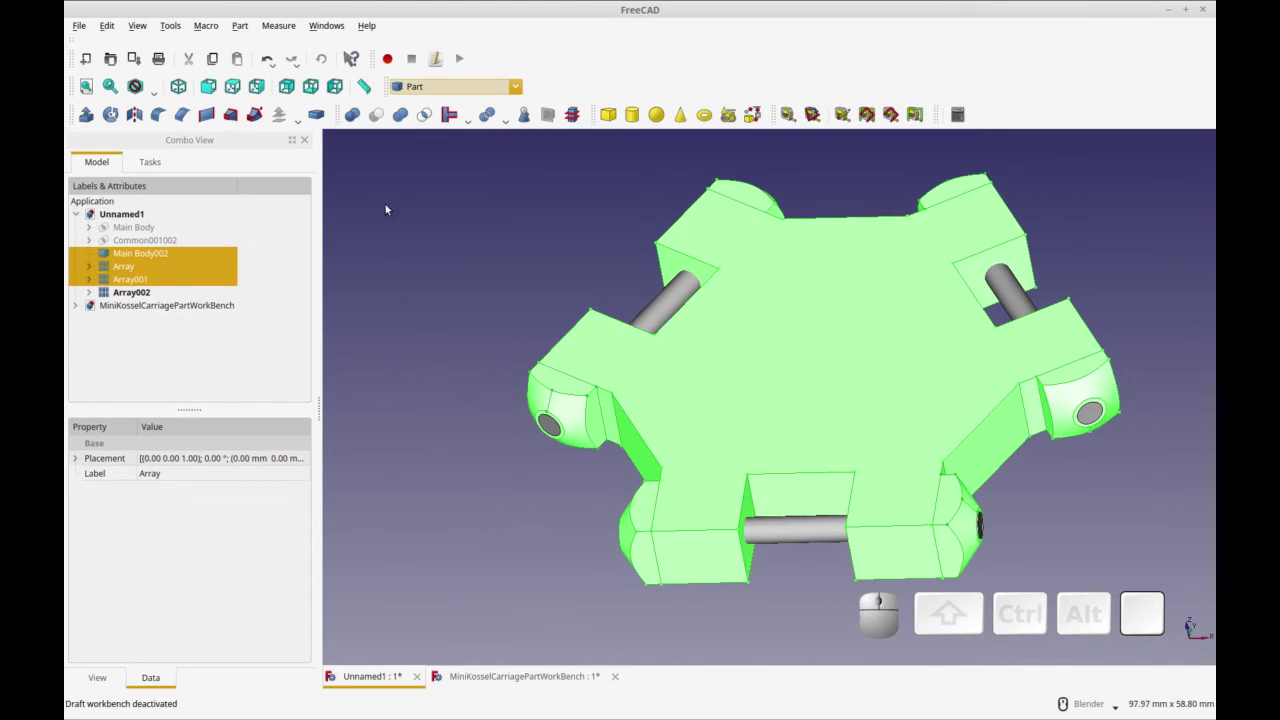
left_click(403, 115)
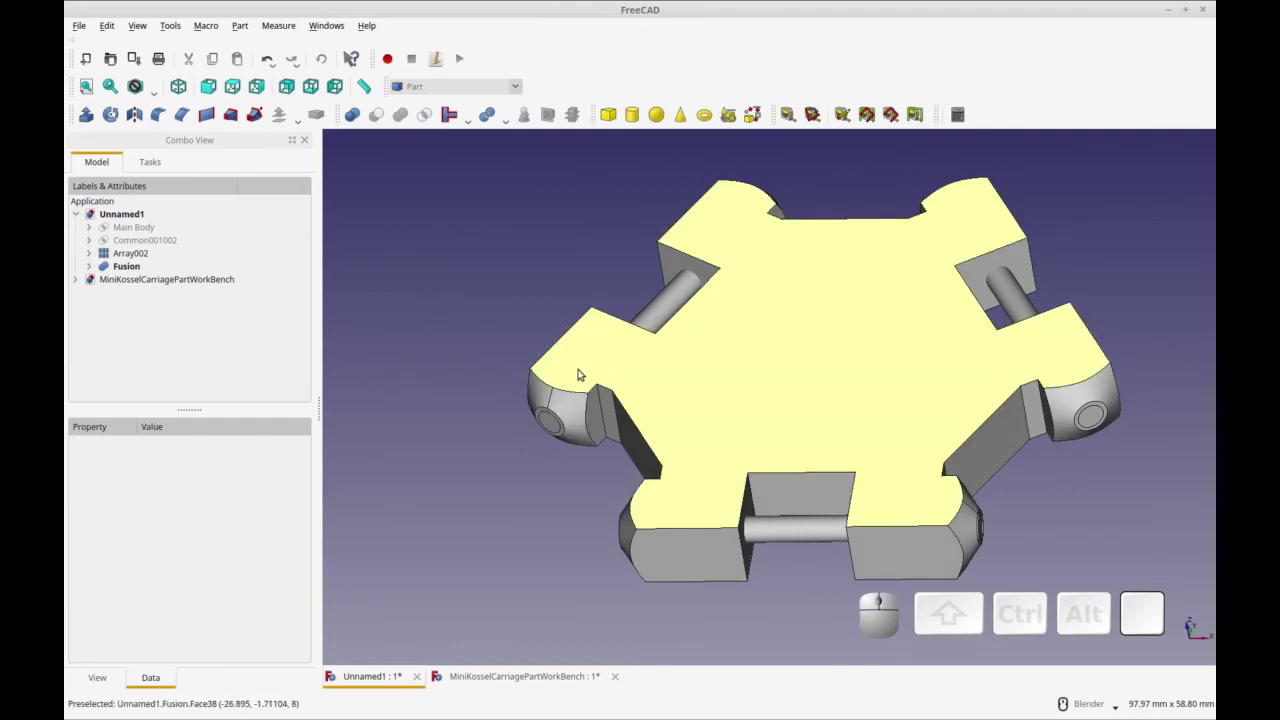
Cut the polar array of rod cylinders from the fused platform to make the holes through the arms
left_click(124, 266)
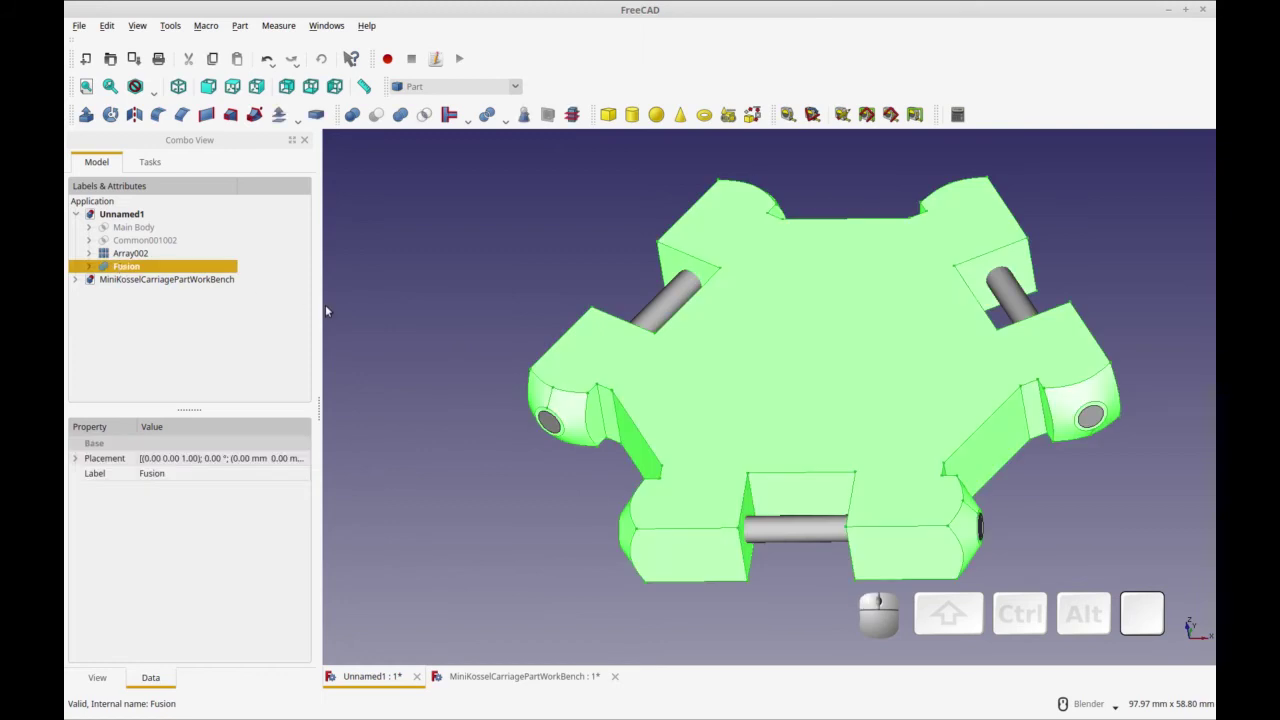
left_click(150, 256, "ctrl")
left_click(380, 116)
middle_click_drag(408, 323, 486, 423)
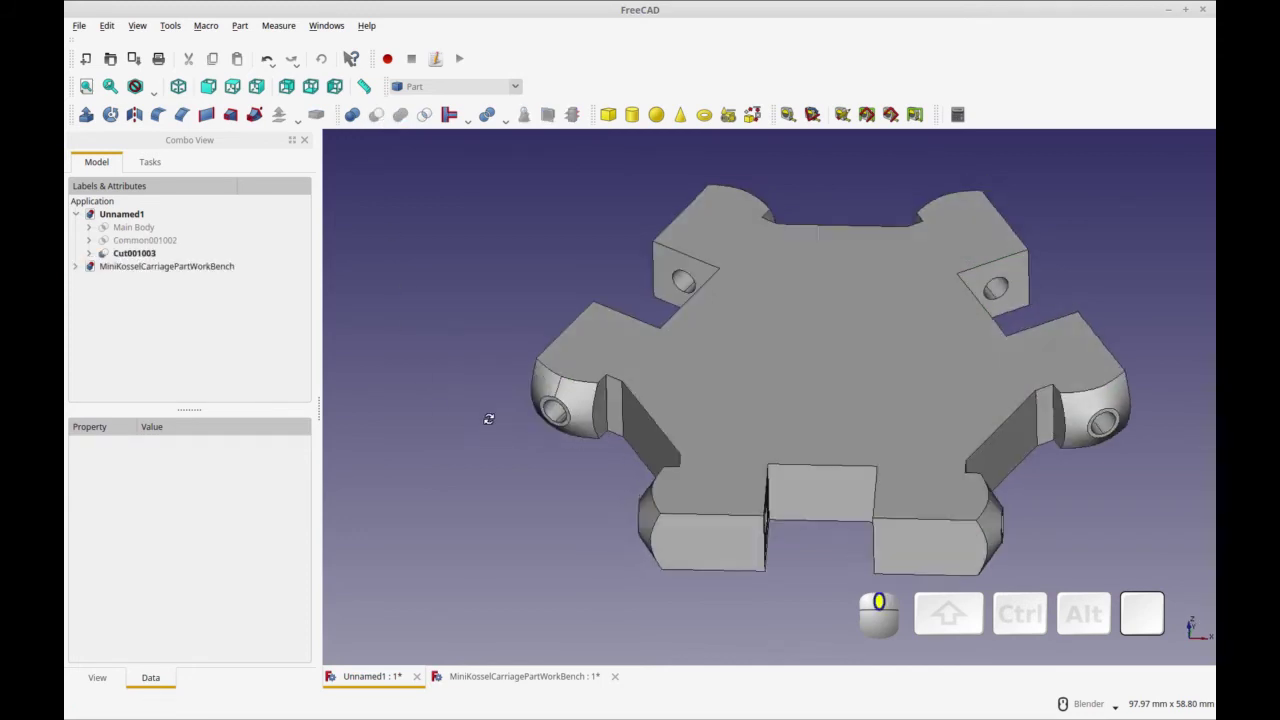
middle_click_drag(751, 397, 631, 419, "shift")
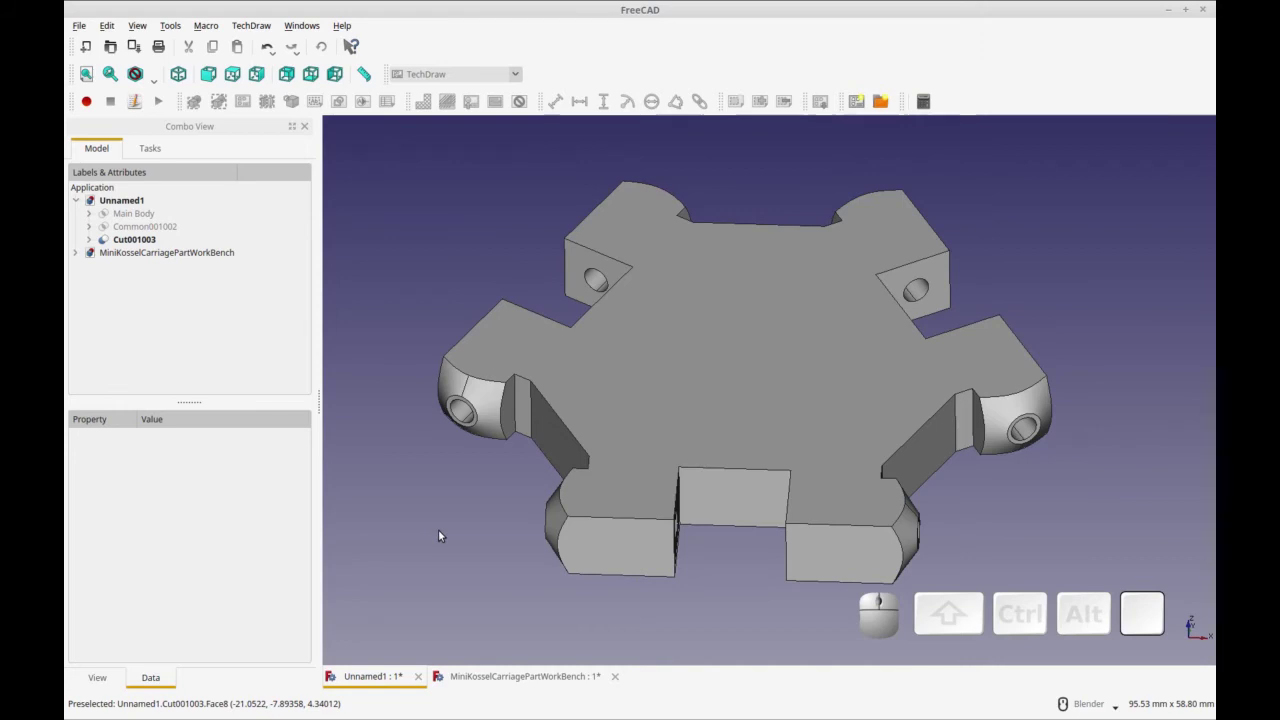
Switch from the TechDraw workbench back to the Part workbench
scroll(571, 546, "down", 3)
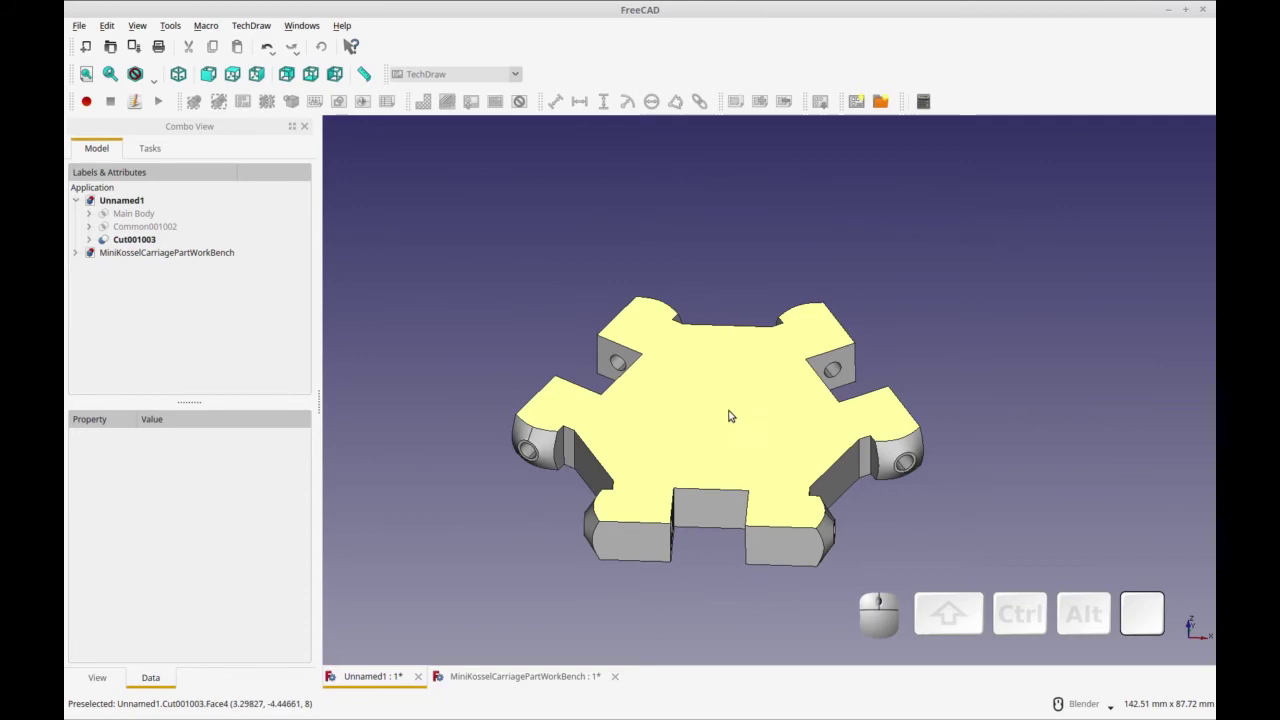
left_click(446, 76)
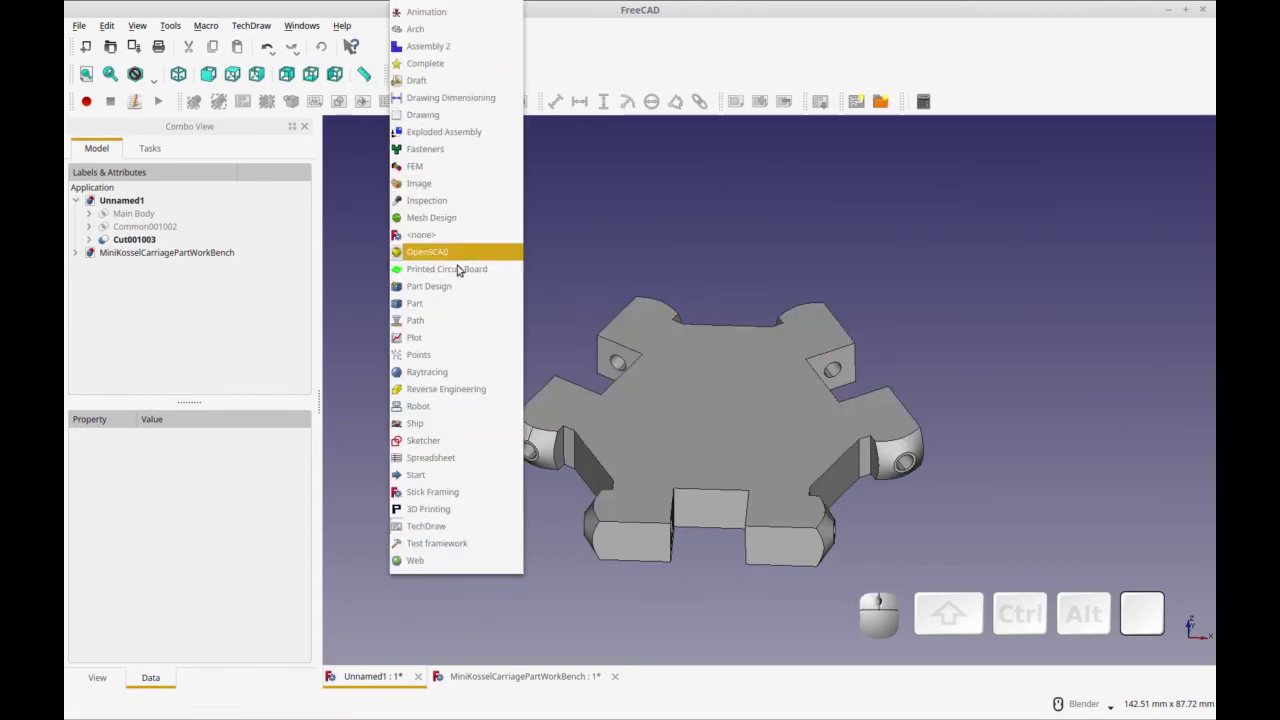
left_click(440, 303)
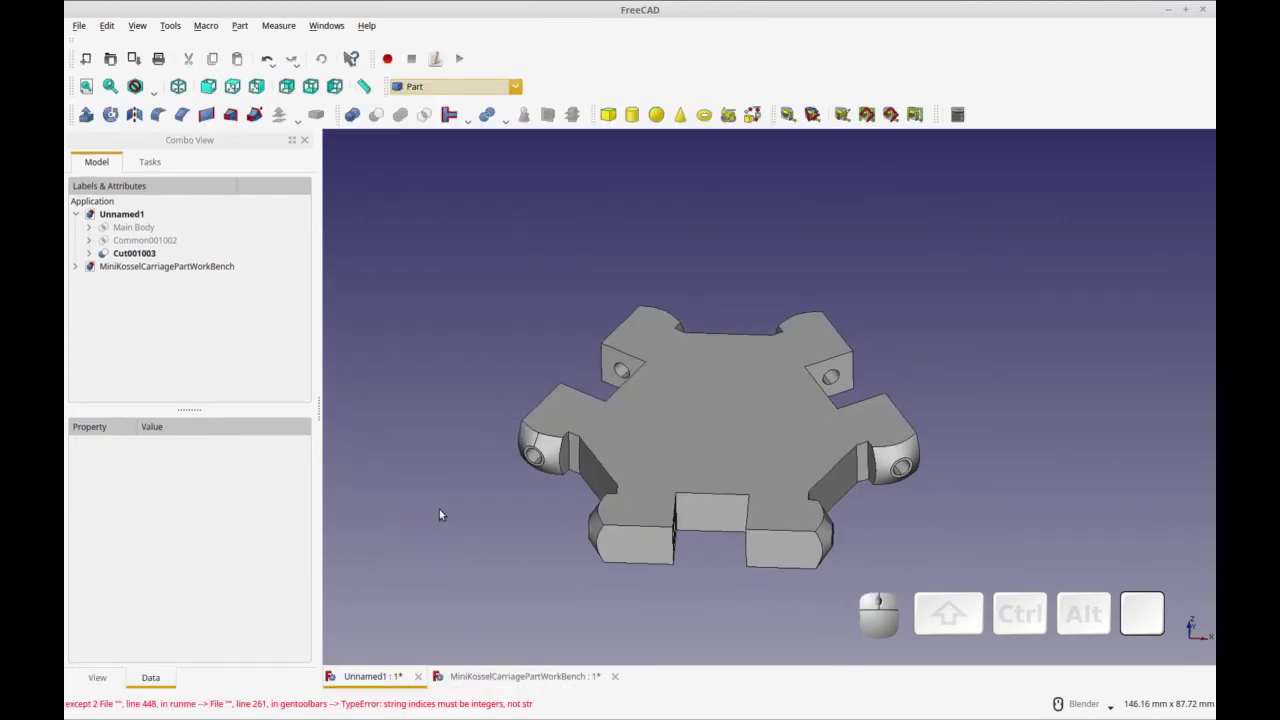
Examine the drilled platform from the front, the sides, above and below, checking the arm holes and flat underside
key("1")
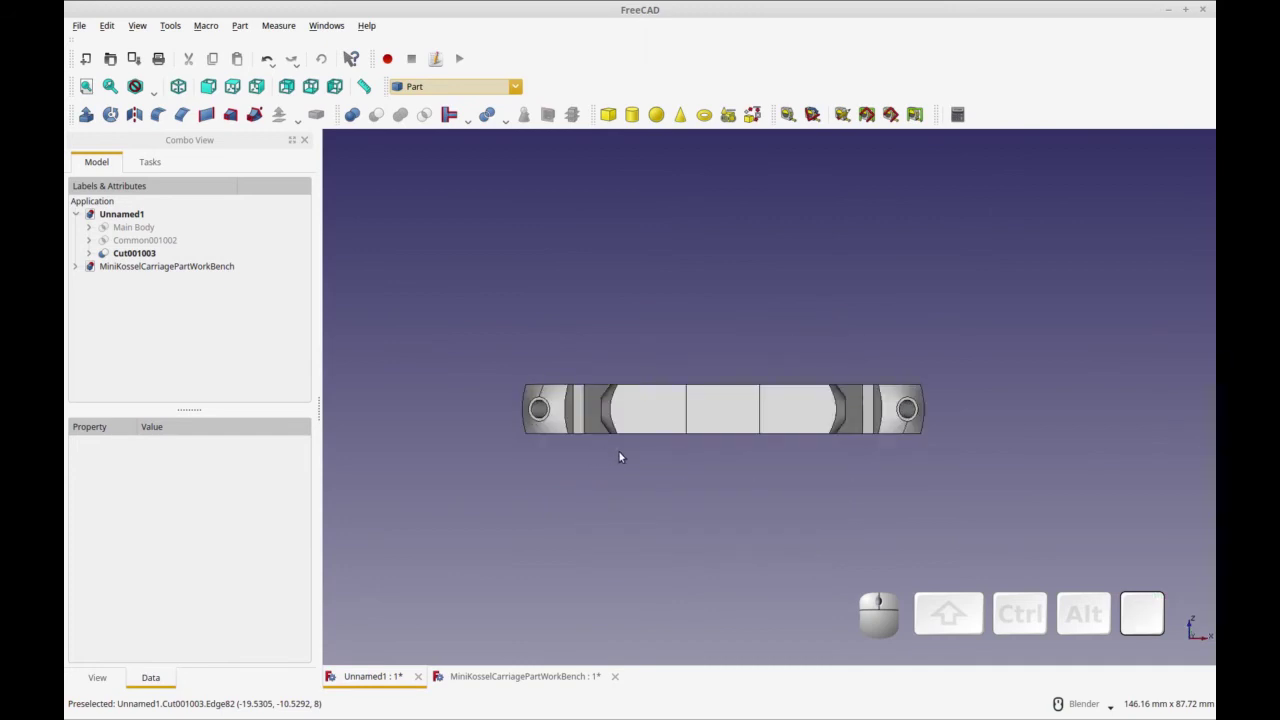
middle_click_drag(753, 472, 737, 434)
left_click(731, 429)
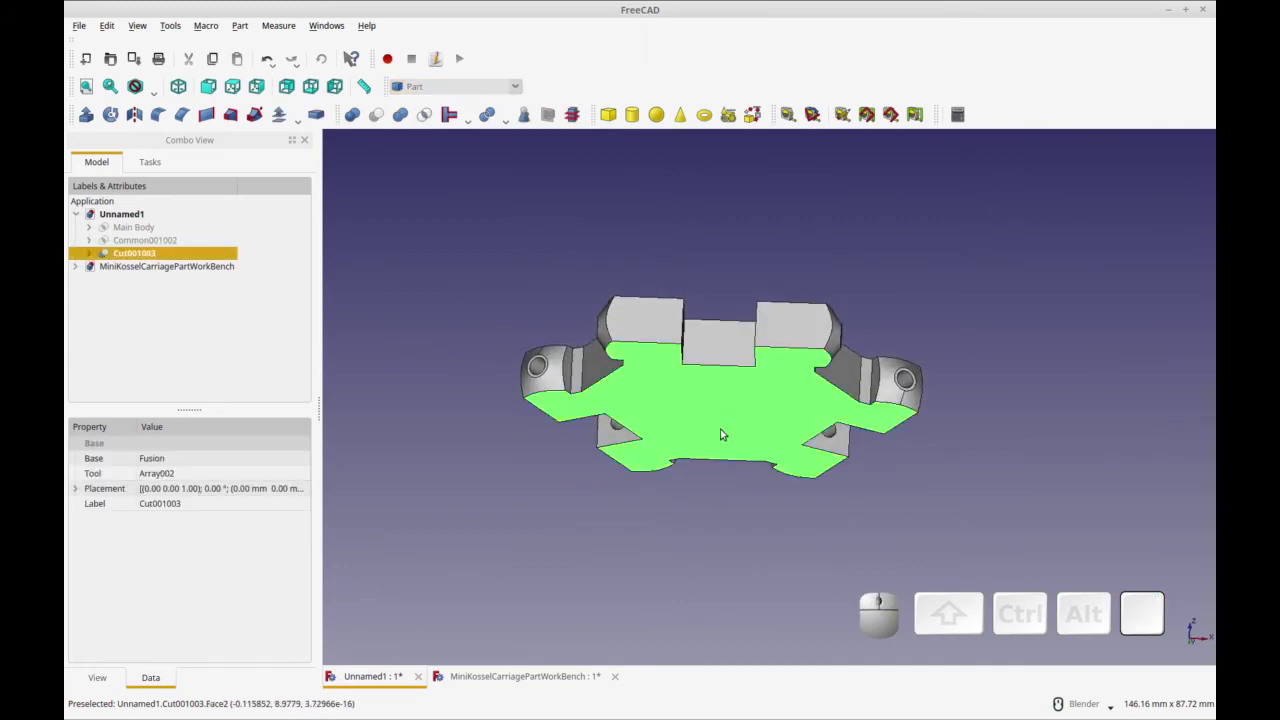
key("4")
key("3")
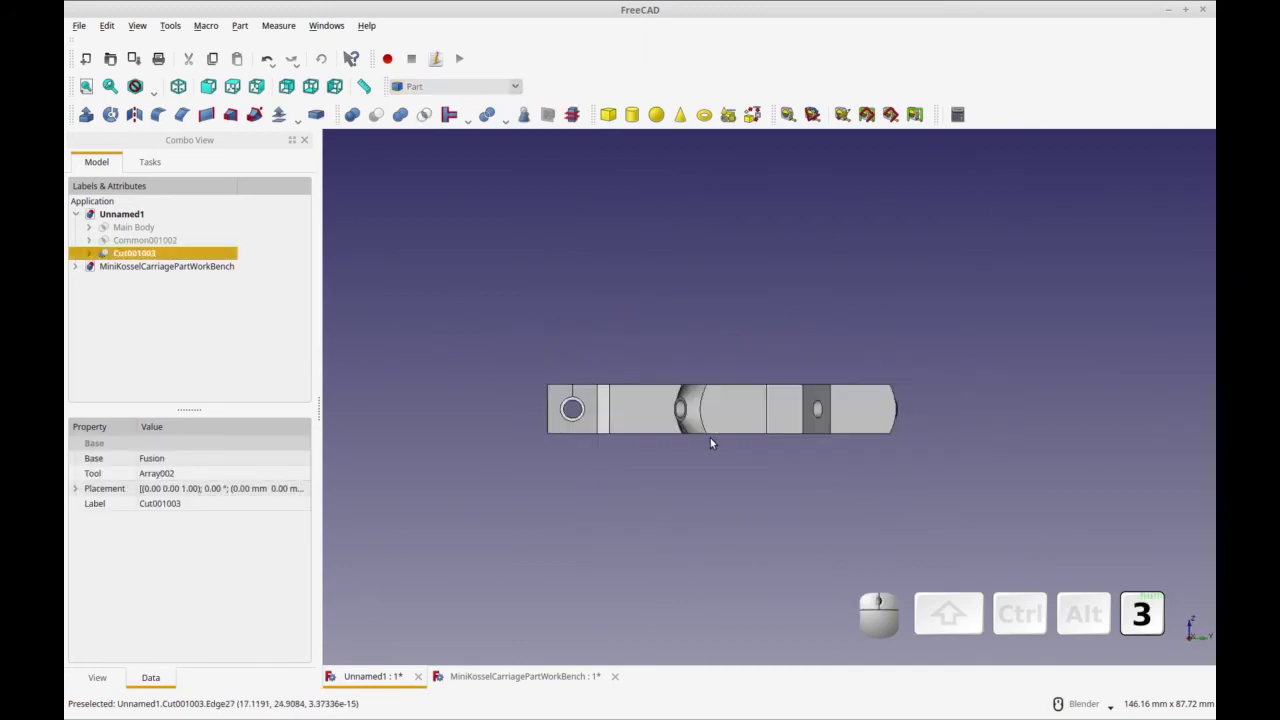
key("6")
key("4")
key("2")
middle_click_drag(727, 457, 706, 503)
key("5")
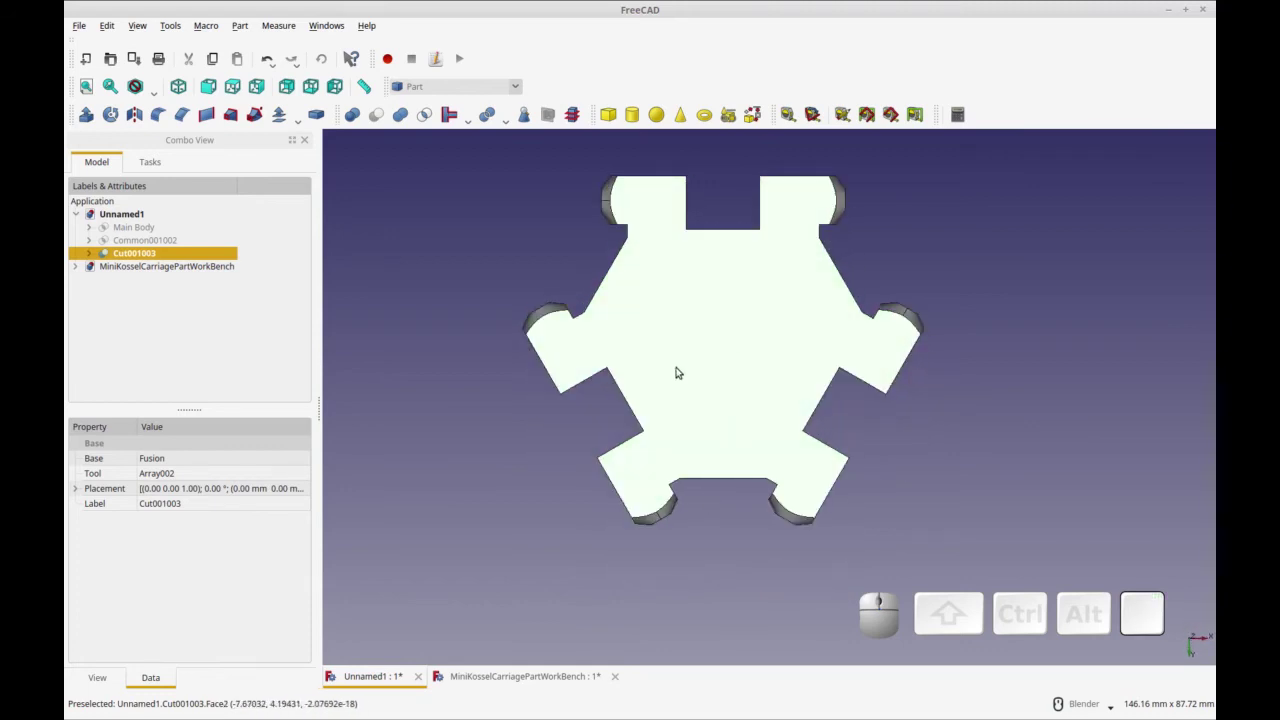
middle_click_drag(731, 380, 780, 409)
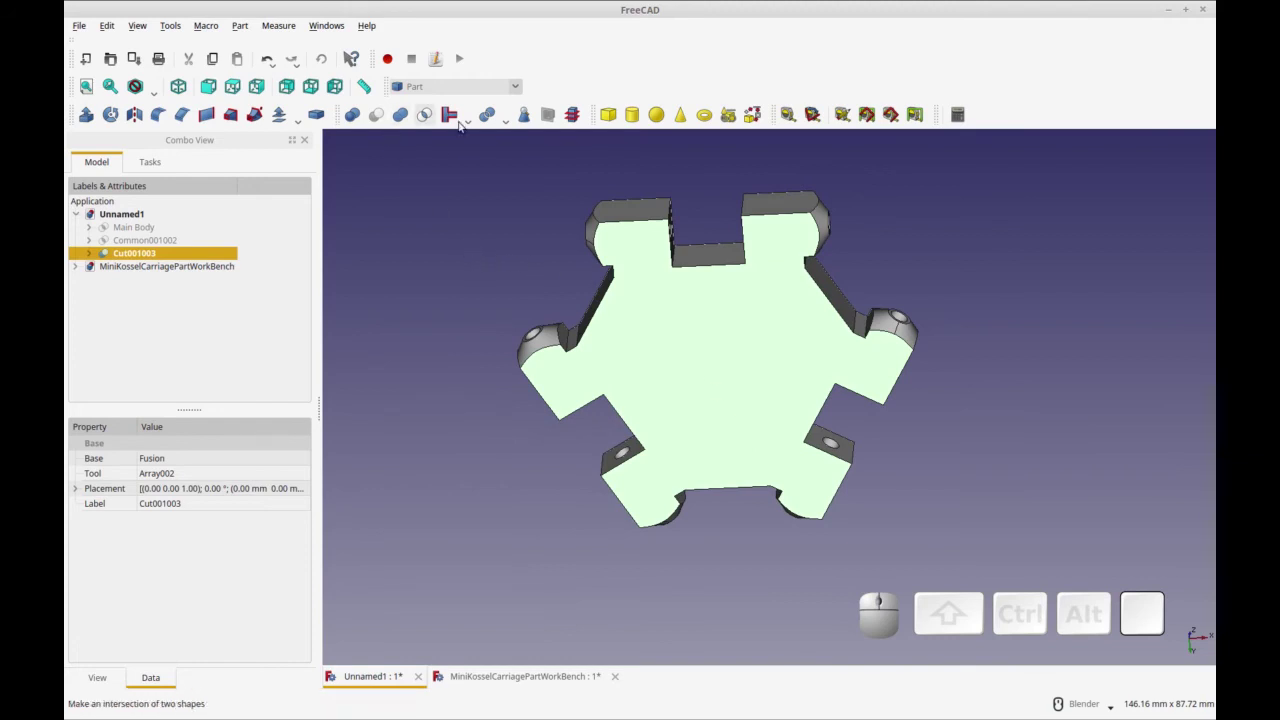
Create a cylinder at the platform's centre with a radius of 6.5 mm and a height of 8 mm
left_click(632, 114)
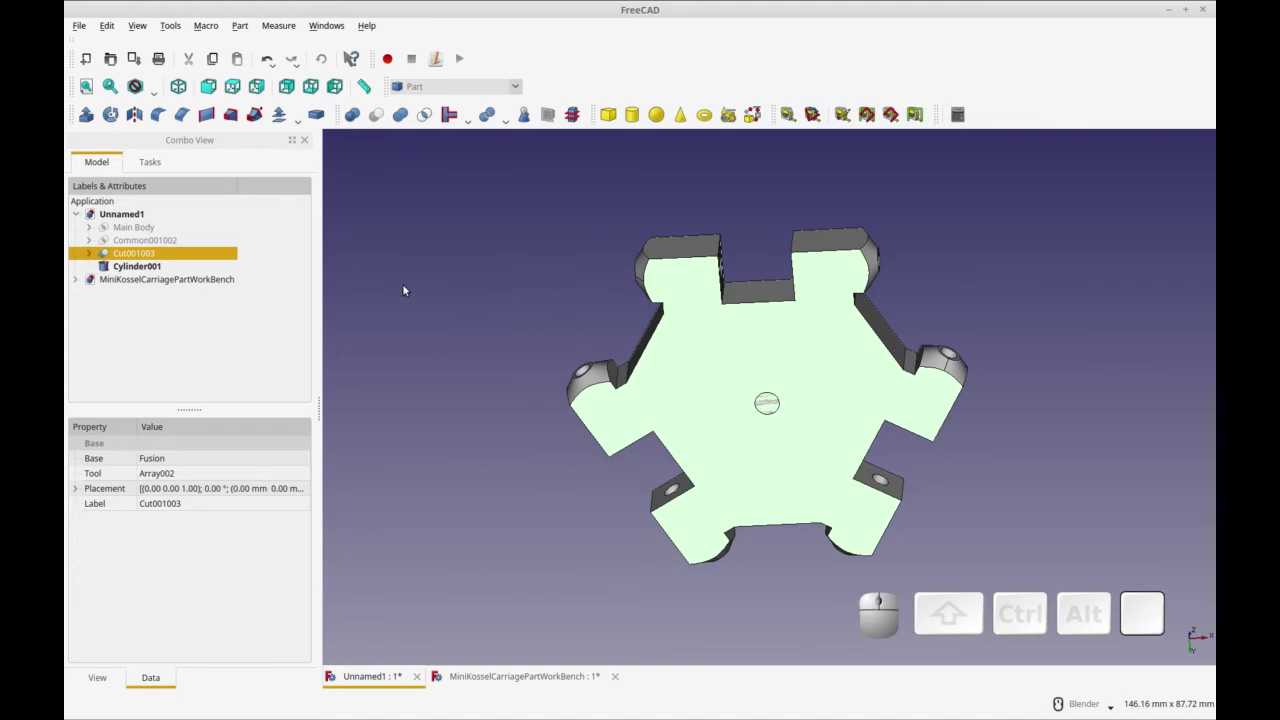
left_click(137, 266)
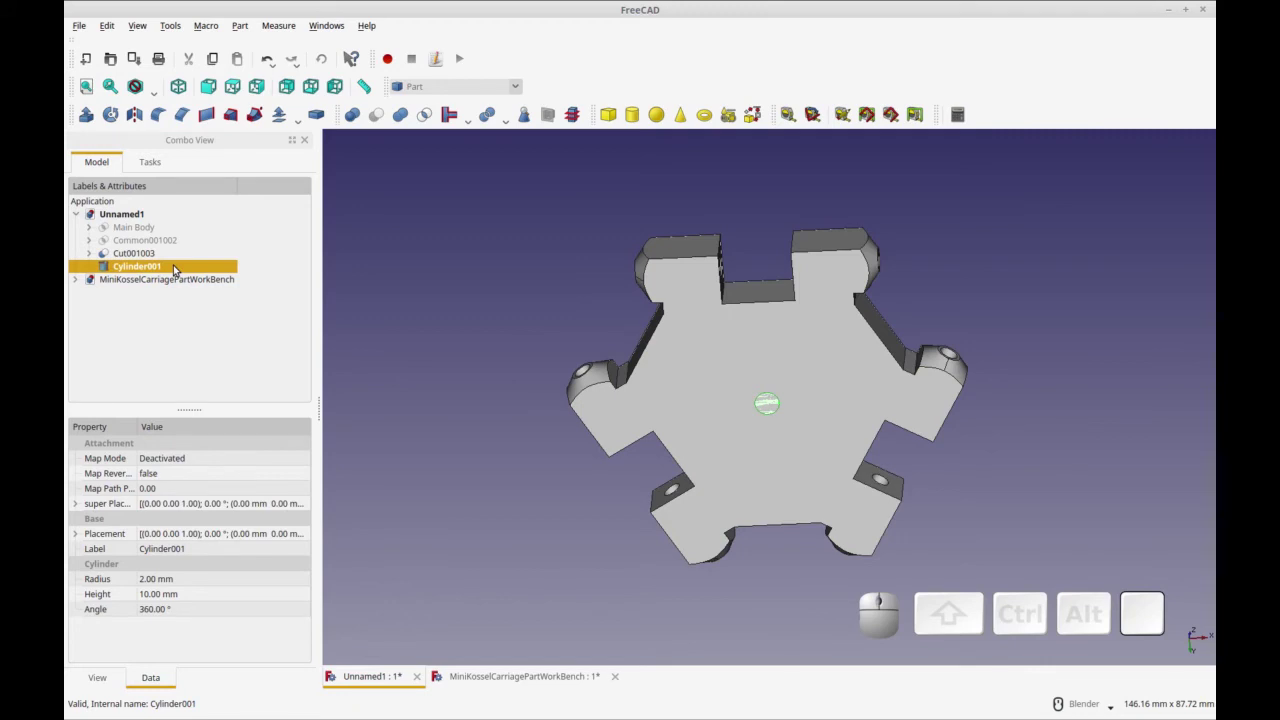
left_click(183, 579)
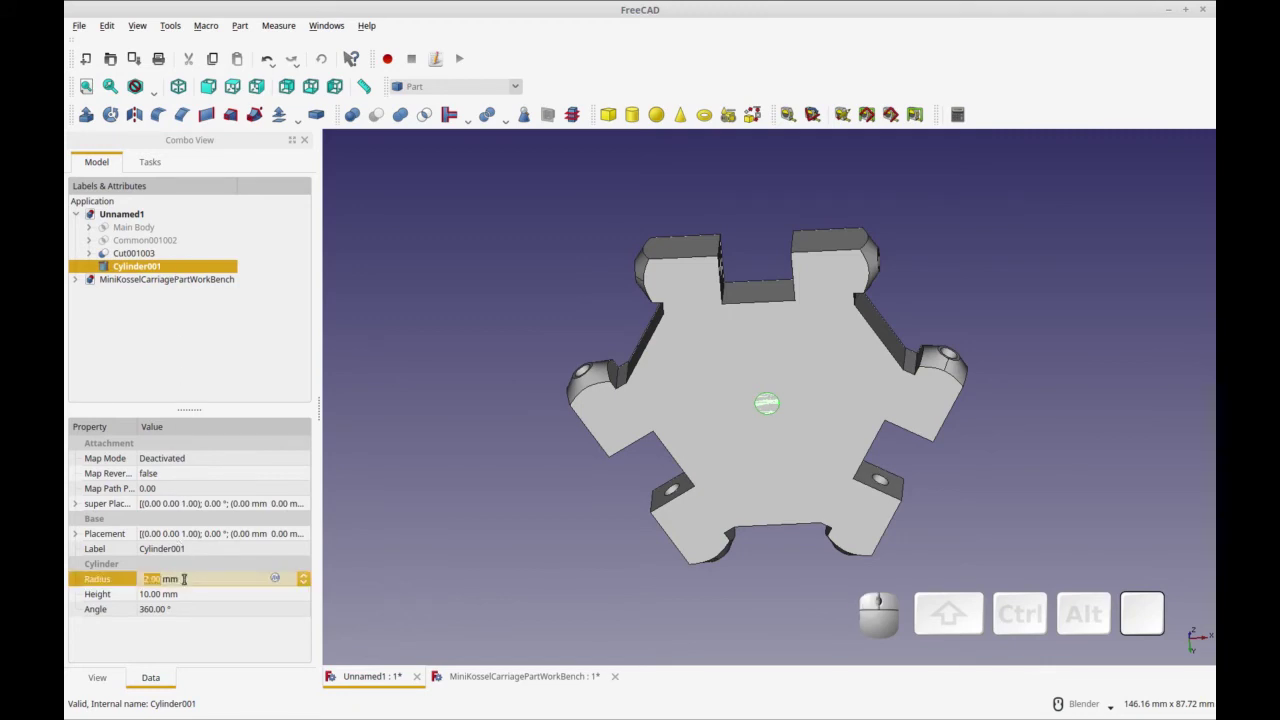
type("6.5")
key("Return")
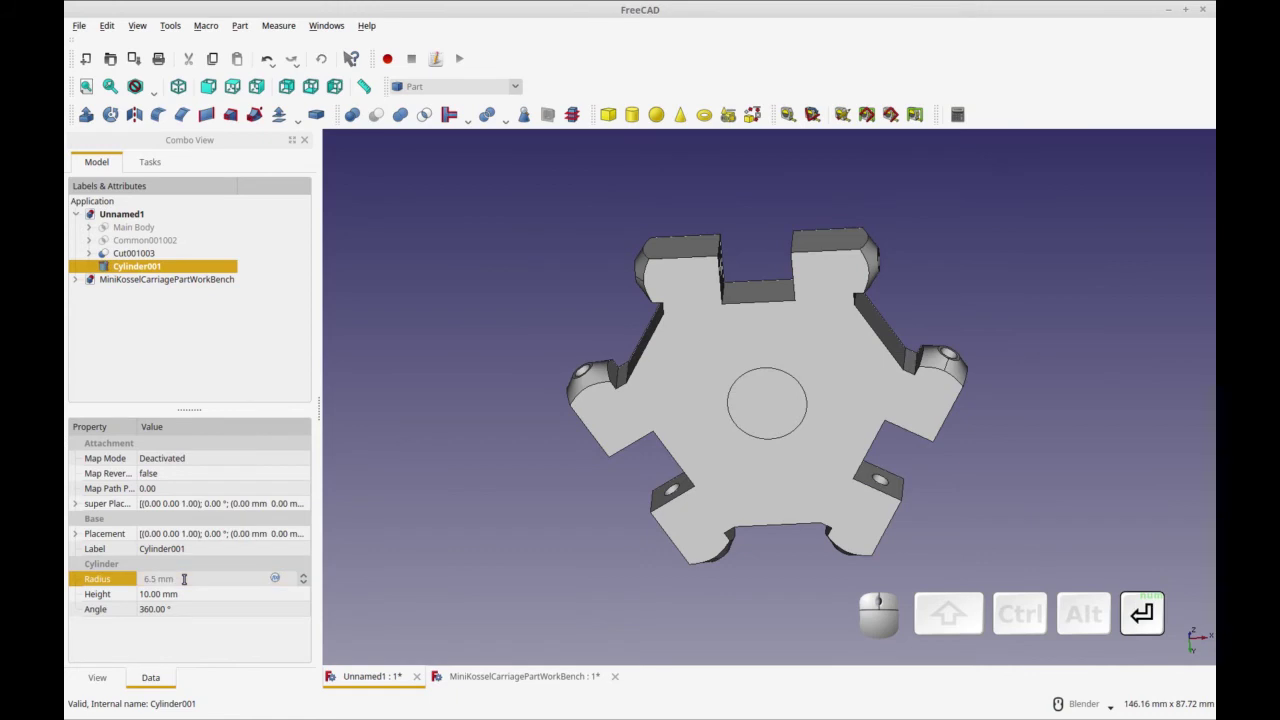
left_click(192, 600)
middle_click_drag(666, 411, 612, 604)
left_click(202, 592)
scroll(306, 598, "down", 2)
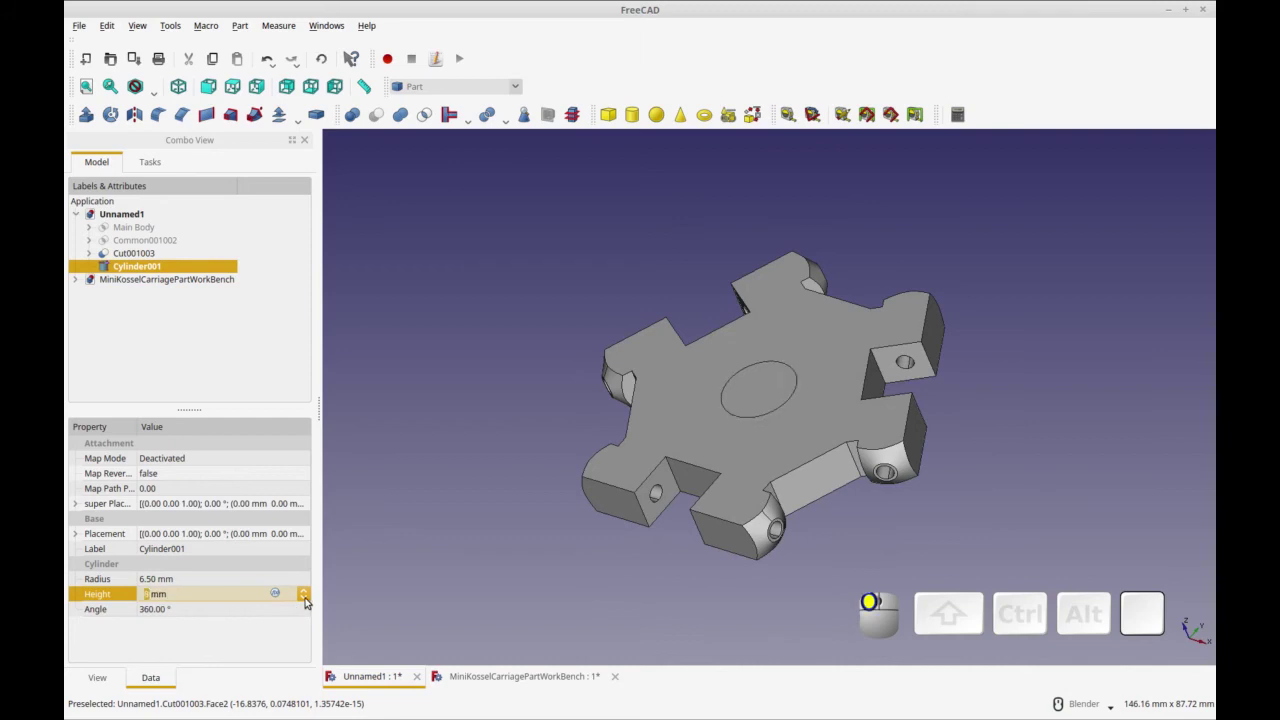
middle_click_drag(779, 437, 513, 430)
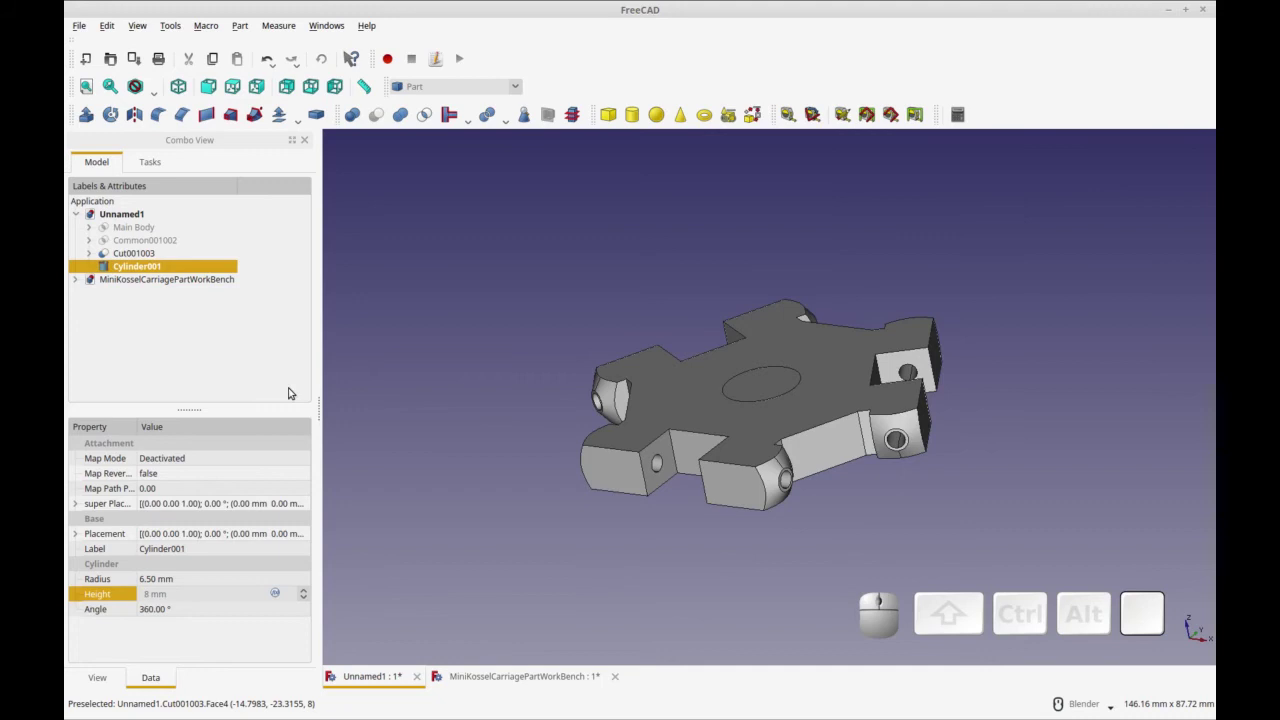
Cut the 6.5 mm radius cylinder from the platform to make a central through hole
left_click(716, 428)
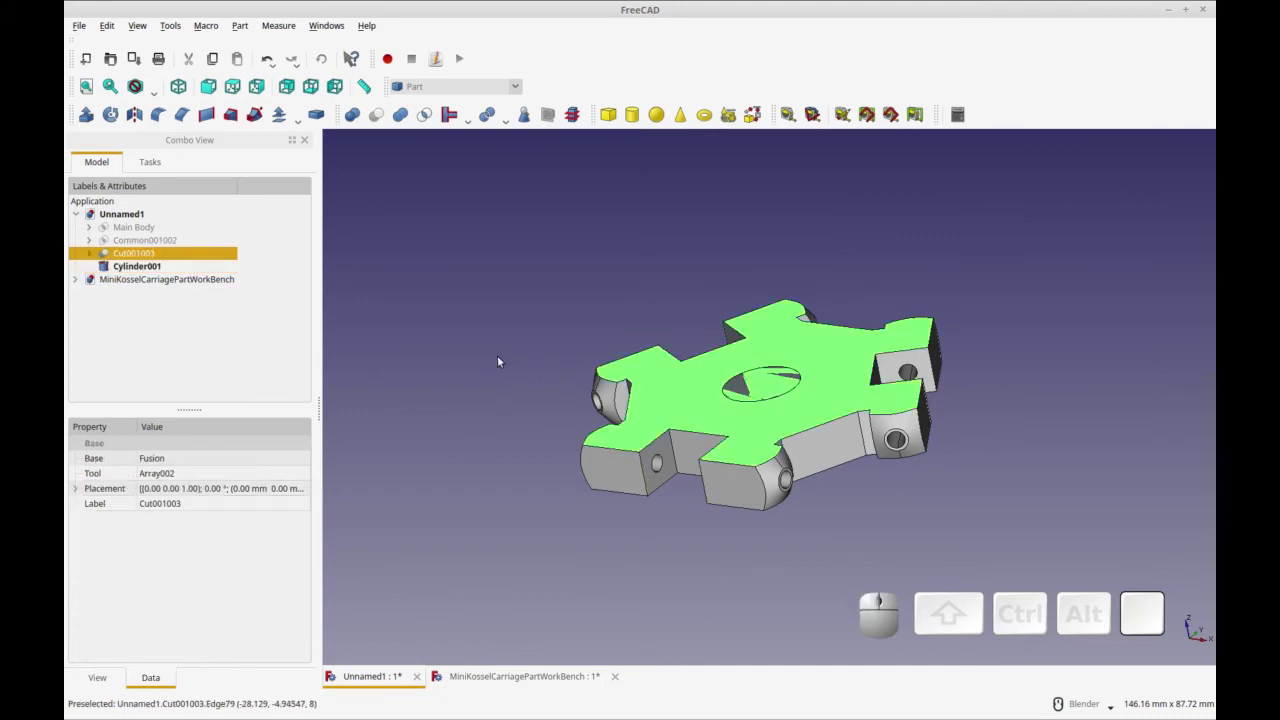
left_click(186, 266, "ctrl")
left_click(376, 114)
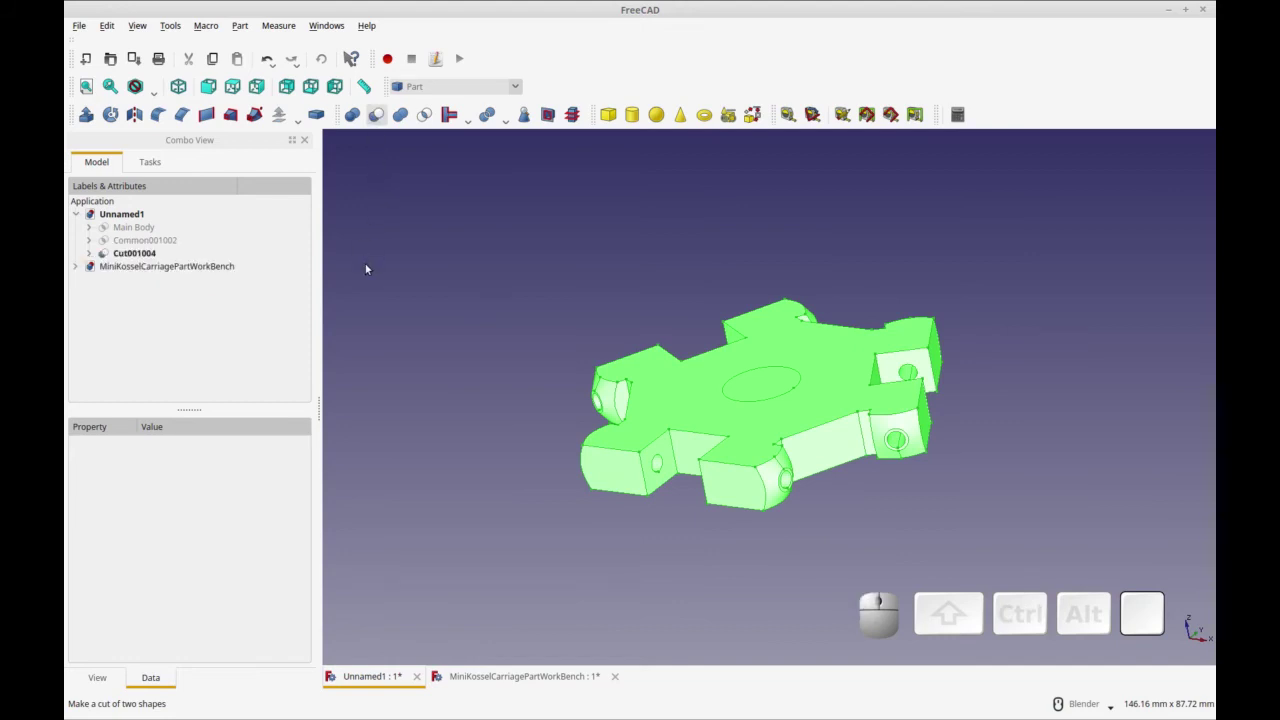
middle_click_drag(431, 334, 732, 311)
left_click(712, 350)
middle_click_drag(592, 505, 723, 463)
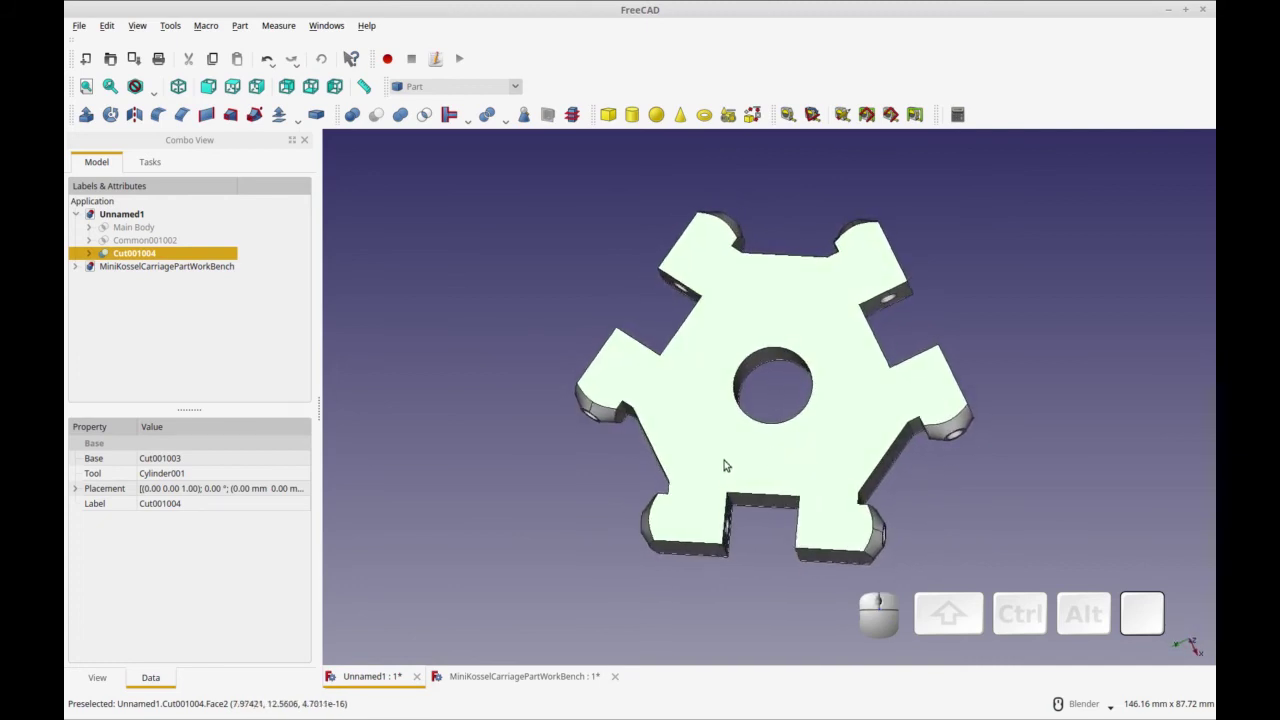
Create a second cylinder at the platform's centre with a radius of 8 mm and a height of 6 mm
key("5")
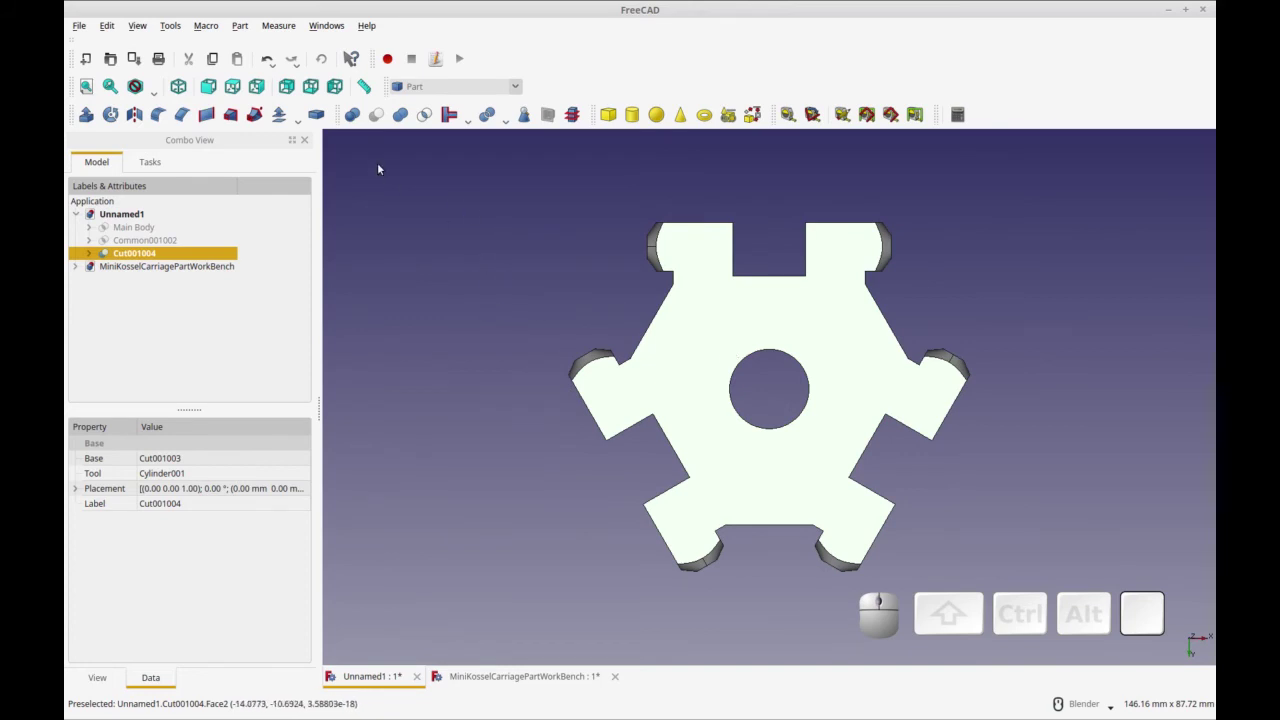
left_click(632, 114)
left_click(140, 266)
left_click(160, 594)
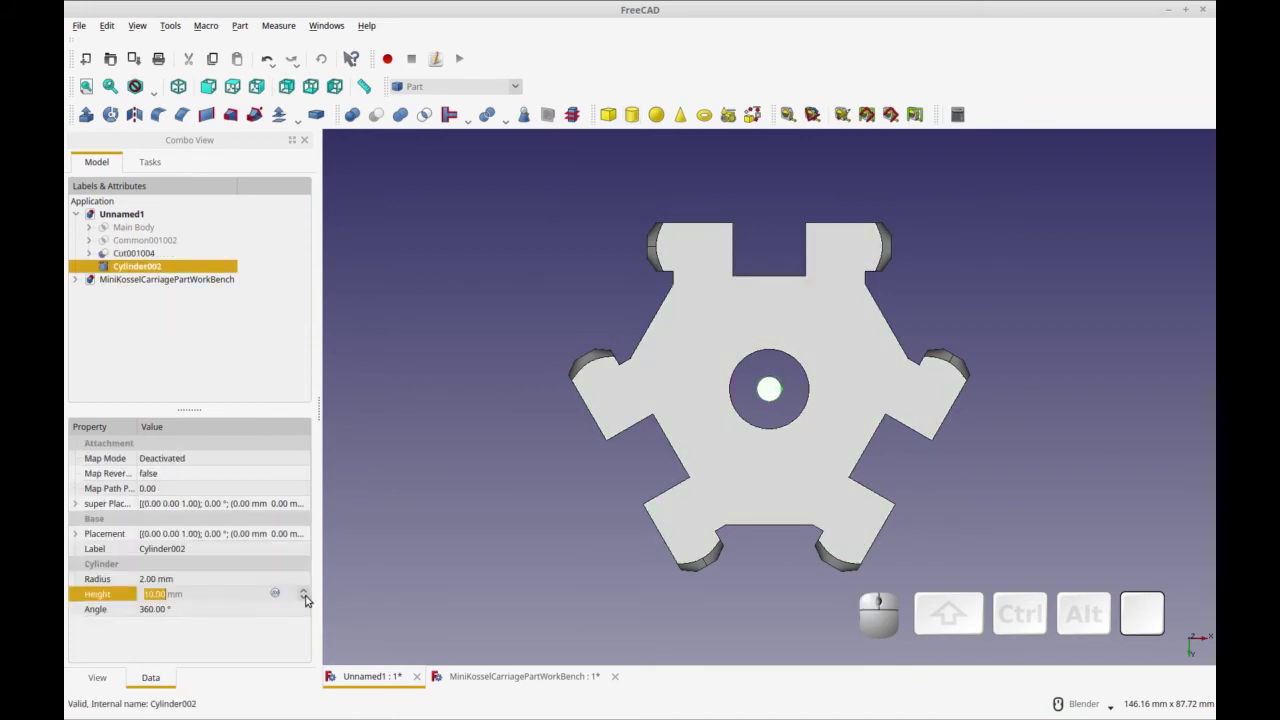
left_click(232, 581)
scroll(305, 581, "up", 3)
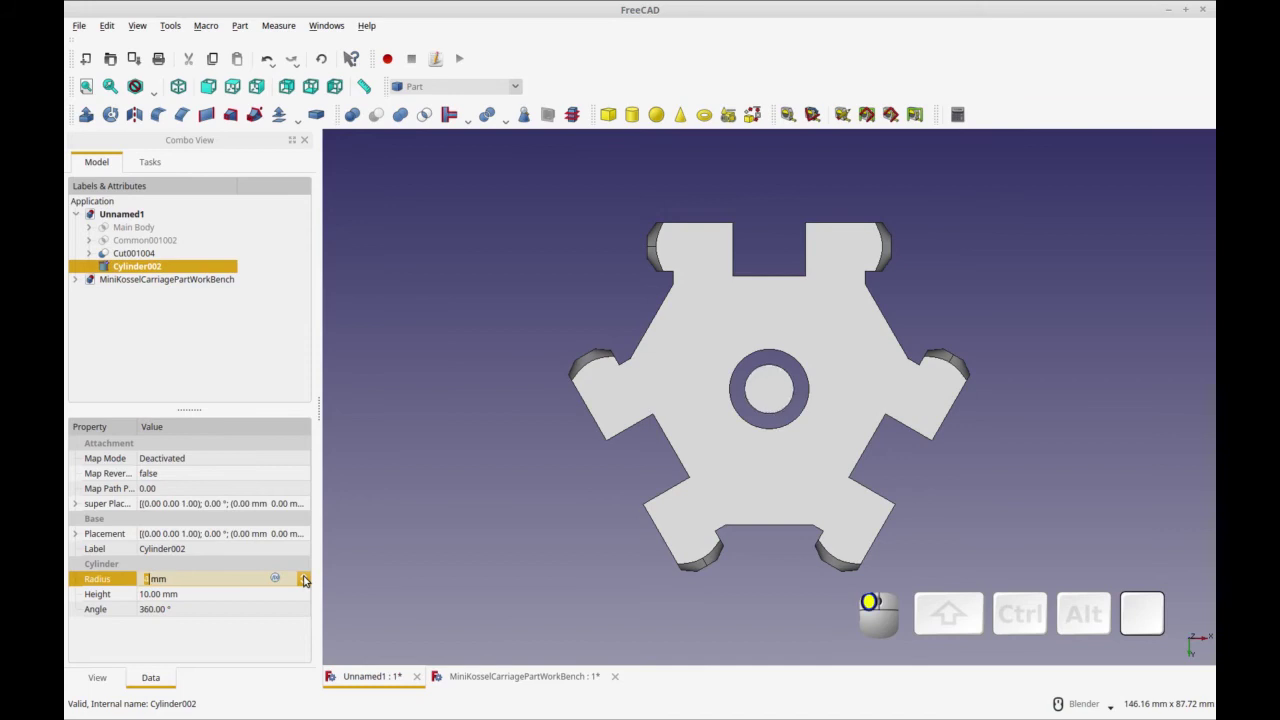
left_click(304, 580)
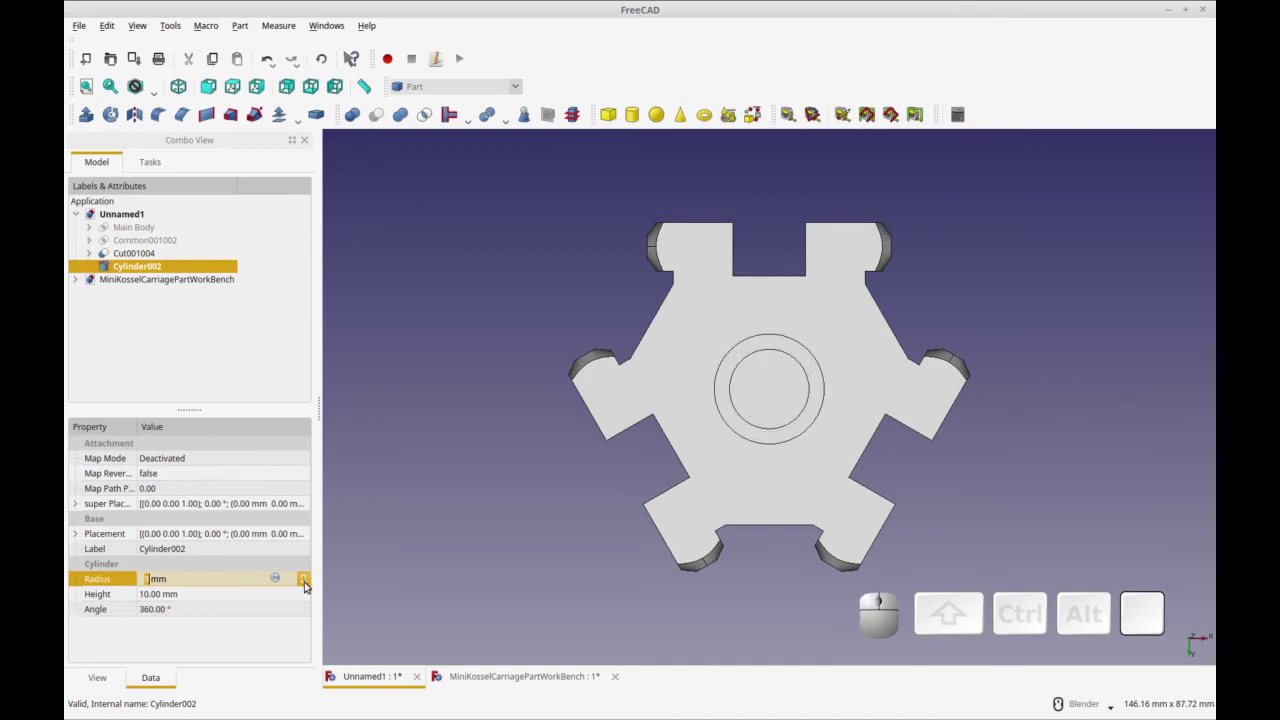
left_click(229, 595)
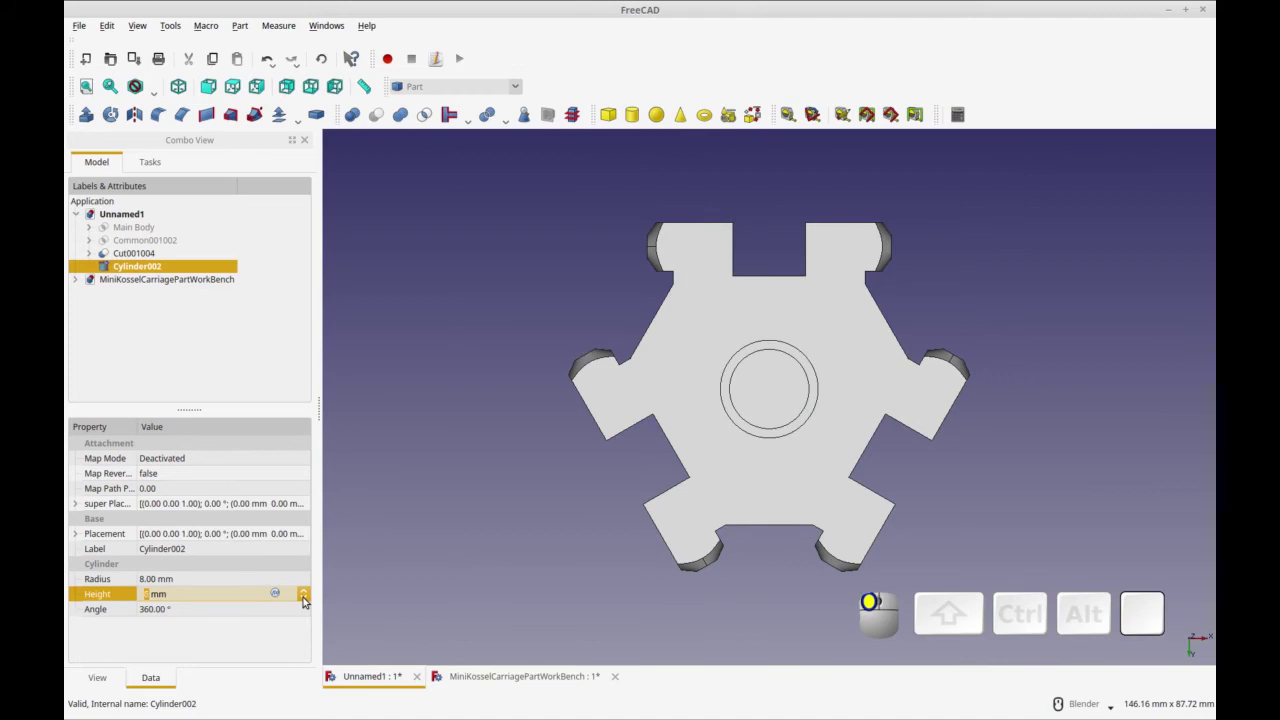
middle_click_drag(659, 535, 544, 418)
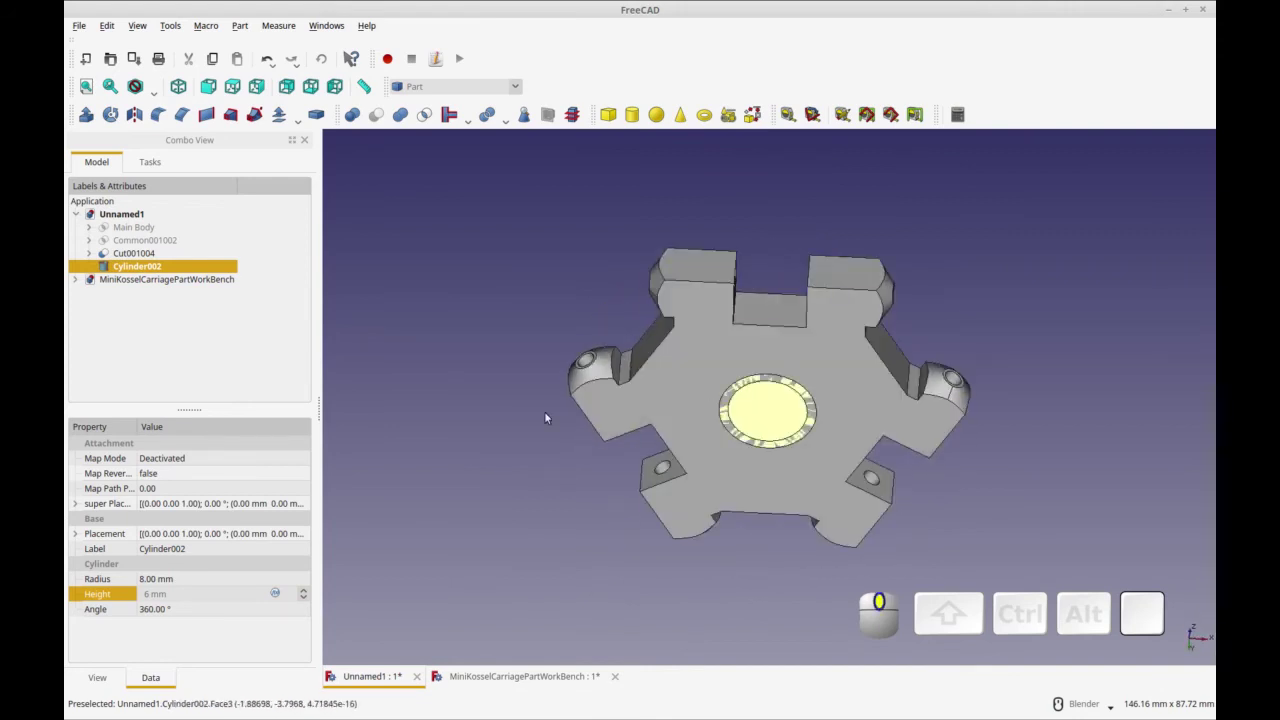
Cut the 8 mm radius cylinder from the platform to form a counterbore around the central hole on the underside
left_click(158, 254)
left_click(160, 265, "ctrl")
left_click(376, 114)
middle_click_drag(764, 494, 766, 526)
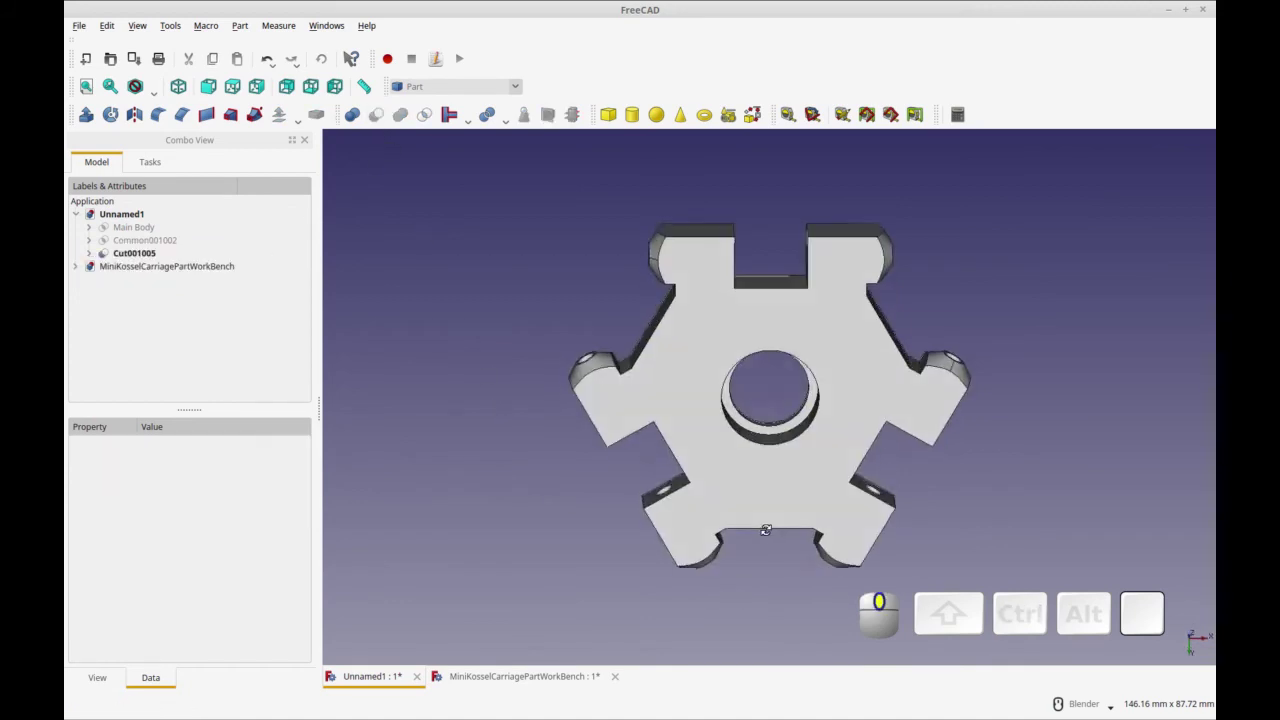
Create a 10 mm high cylinder at the platform's centre and set its radius to 1.75 mm
middle_click_drag(755, 452, 770, 380)
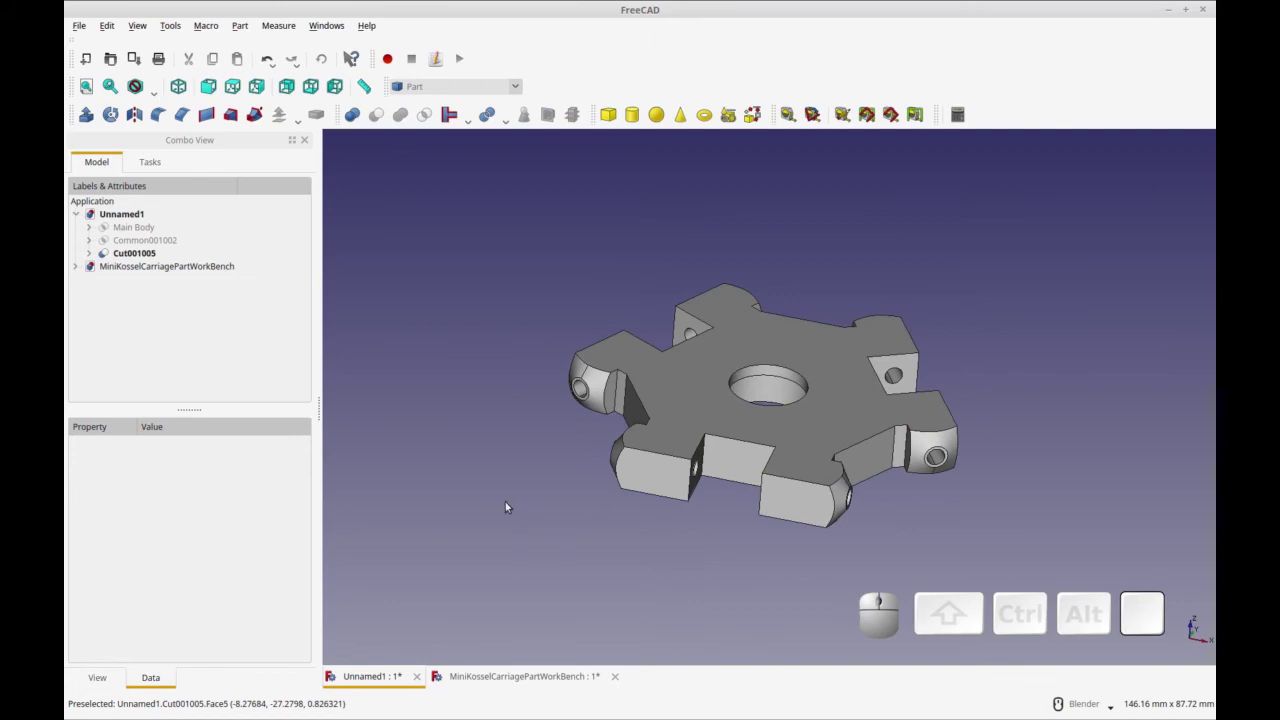
key("ctrl+r")
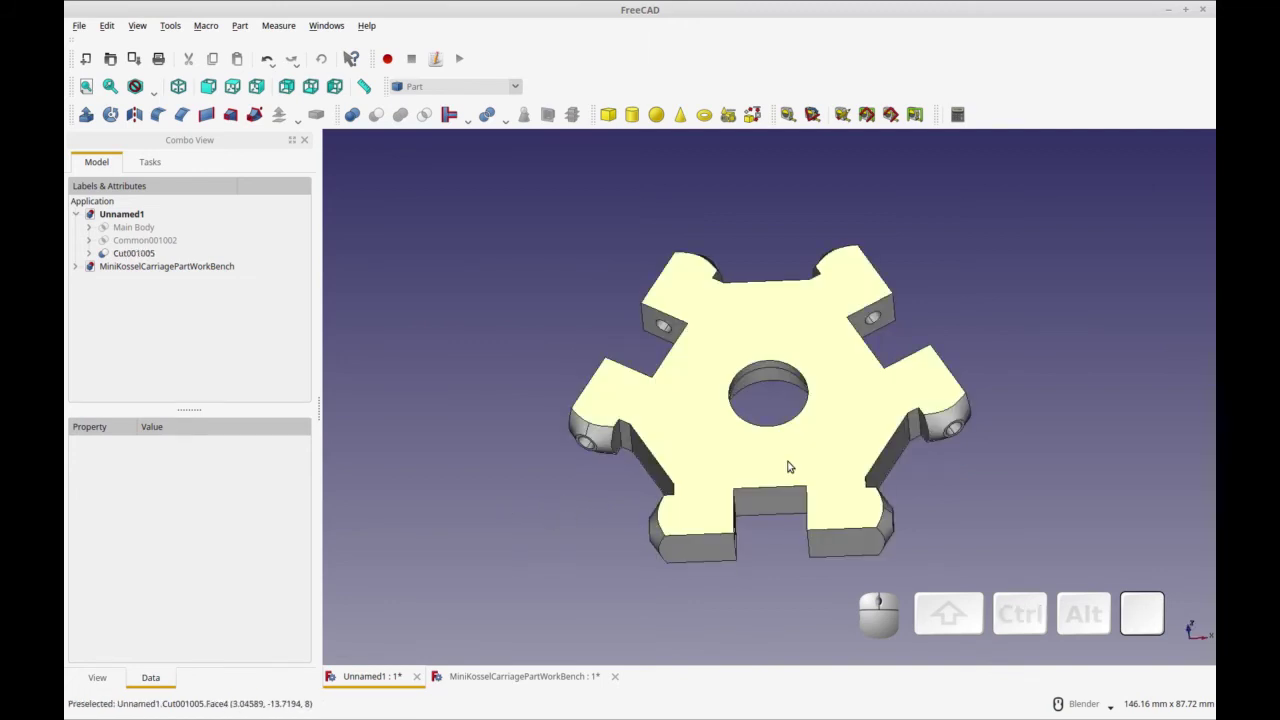
left_click(632, 114)
left_click(137, 266)
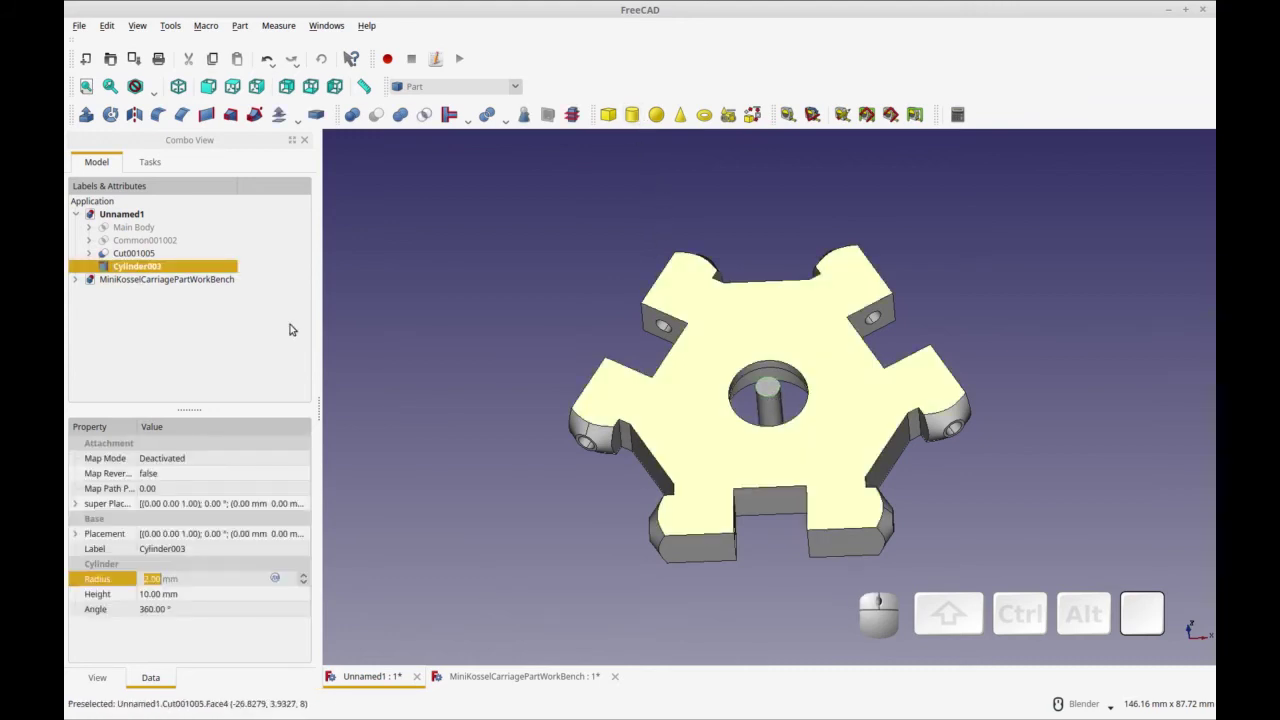
key("1")
double_click(157, 579)
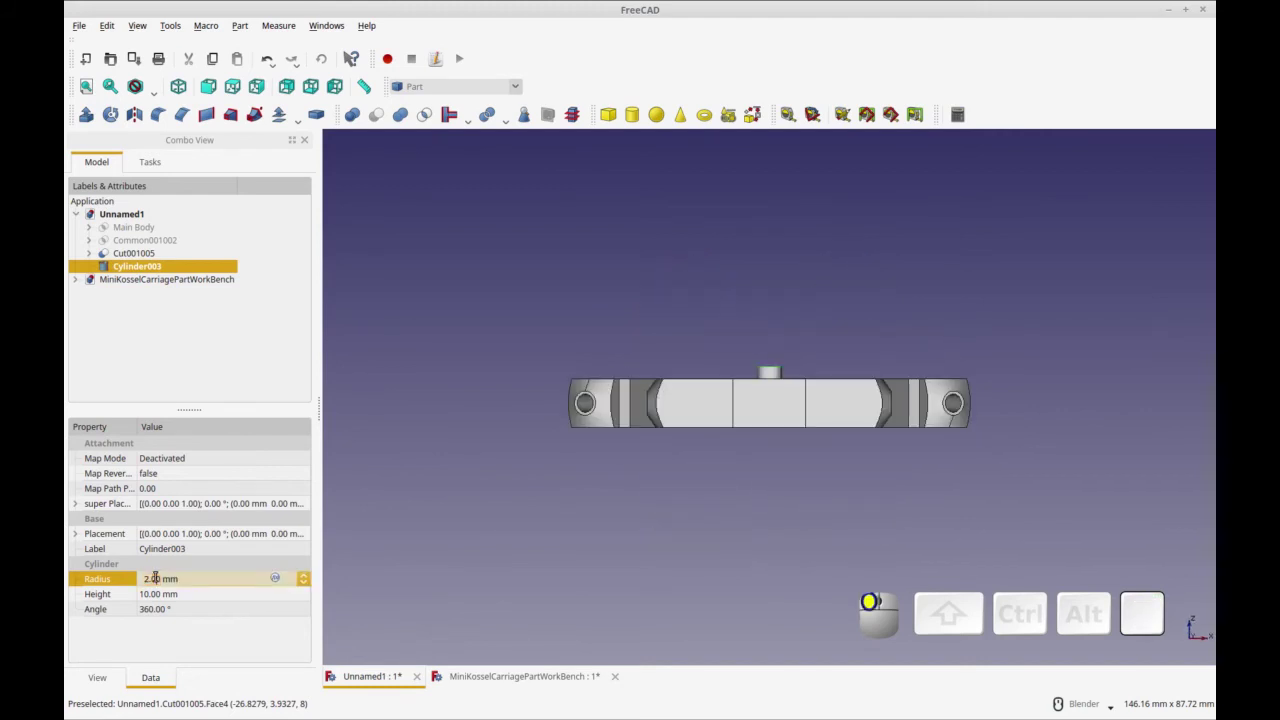
type("1.75")
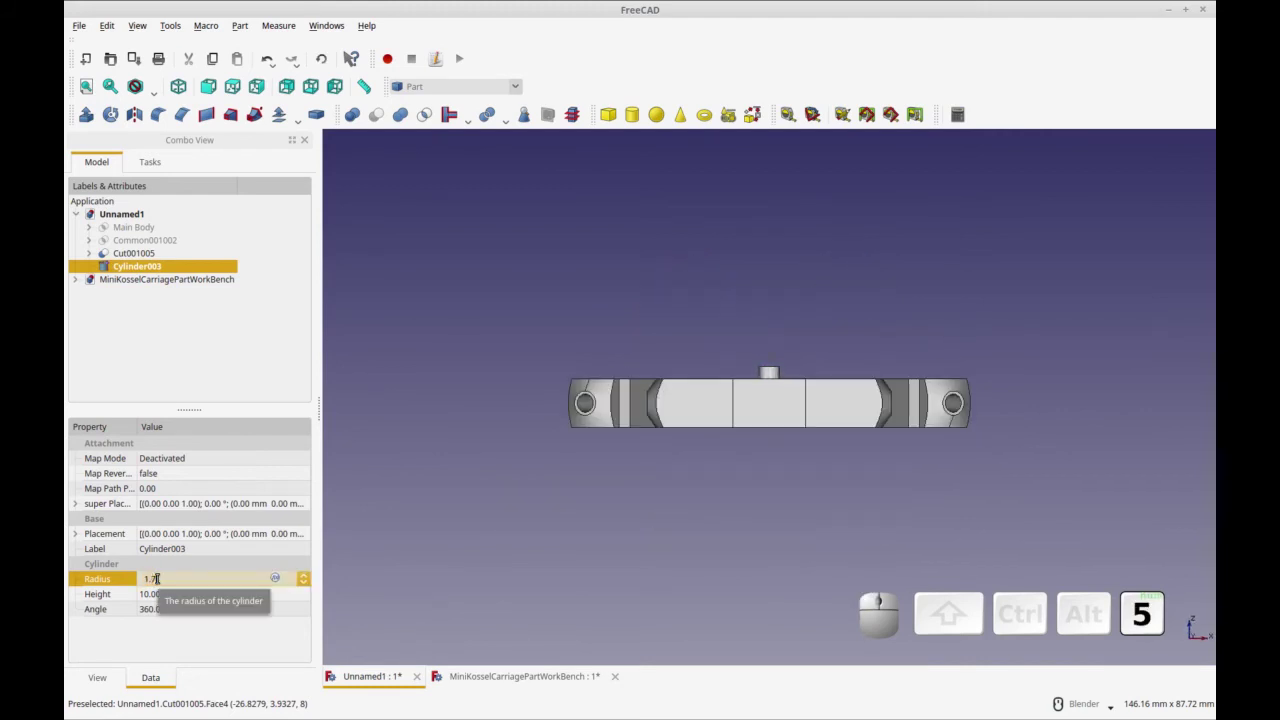
left_click(280, 594)
middle_click_drag(766, 464, 752, 510)
key("2")
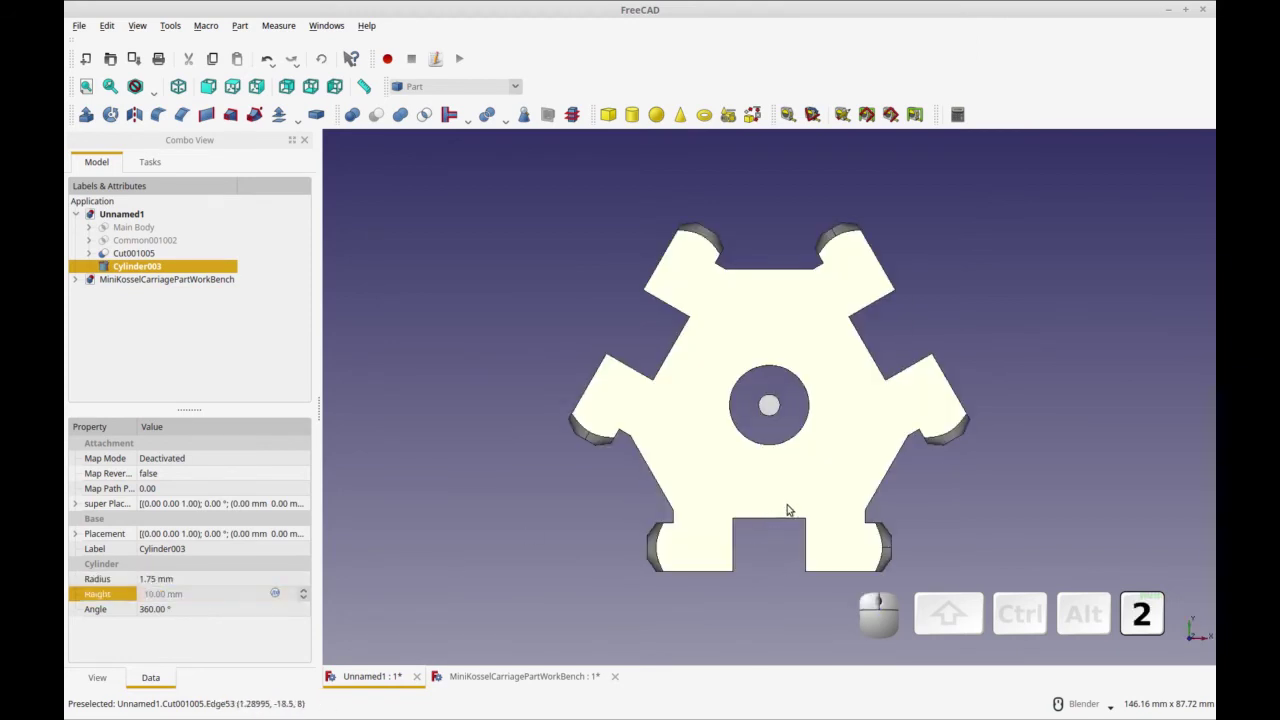
key("1")
key("2")
left_click(153, 594)
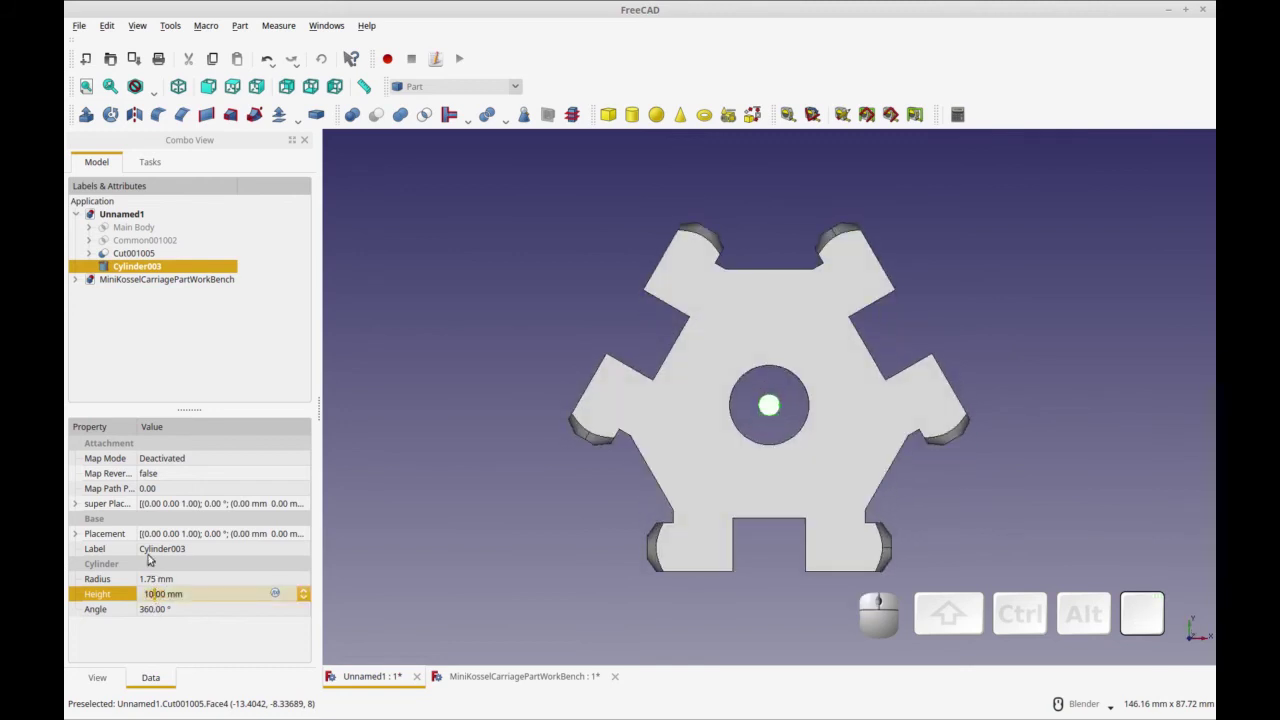
Move the 1.75 mm radius cylinder off the centre by setting its placement's y position to 12.50 mm
left_click(75, 534)
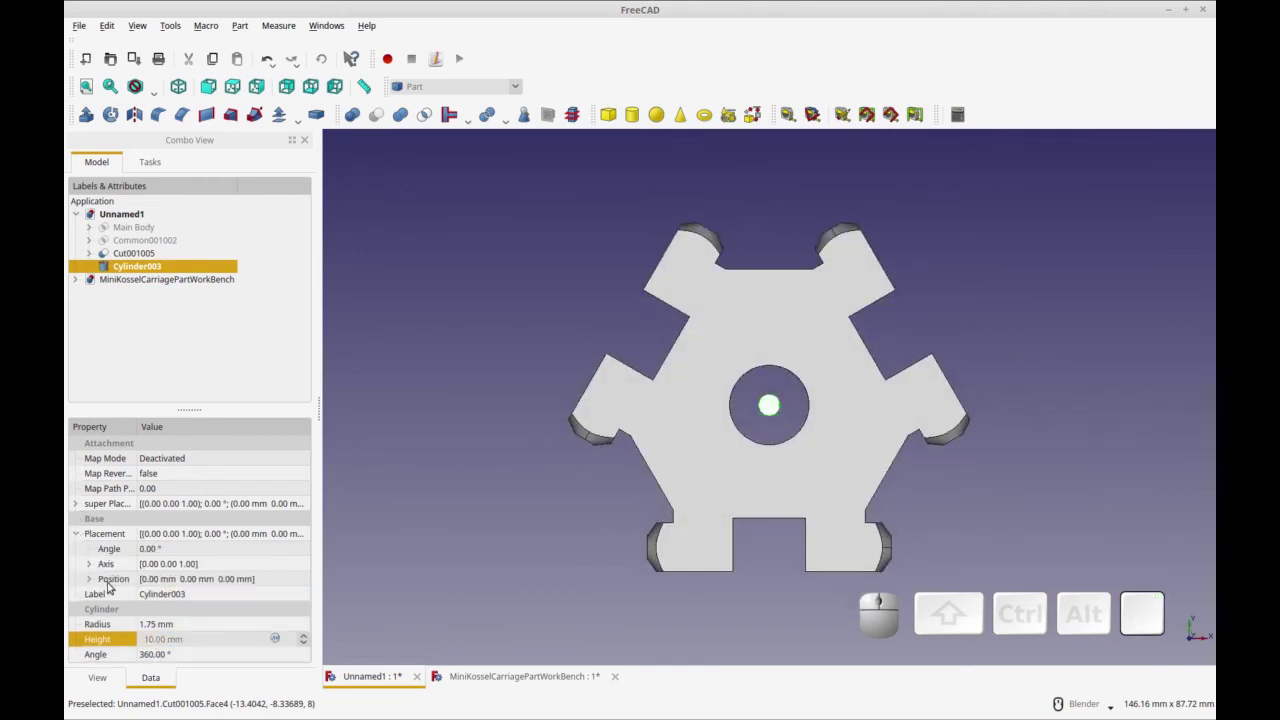
left_click(89, 580)
left_click(162, 609)
double_click(188, 612)
type("12.56")
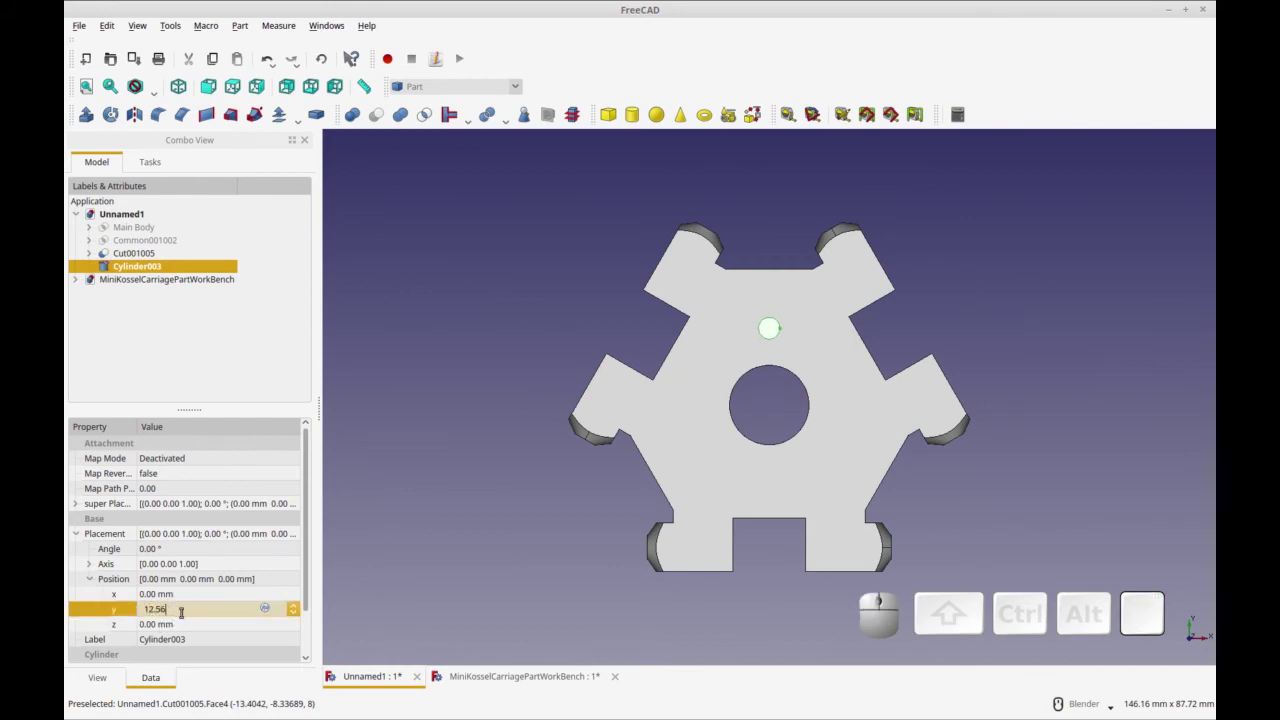
key("BackSpace")
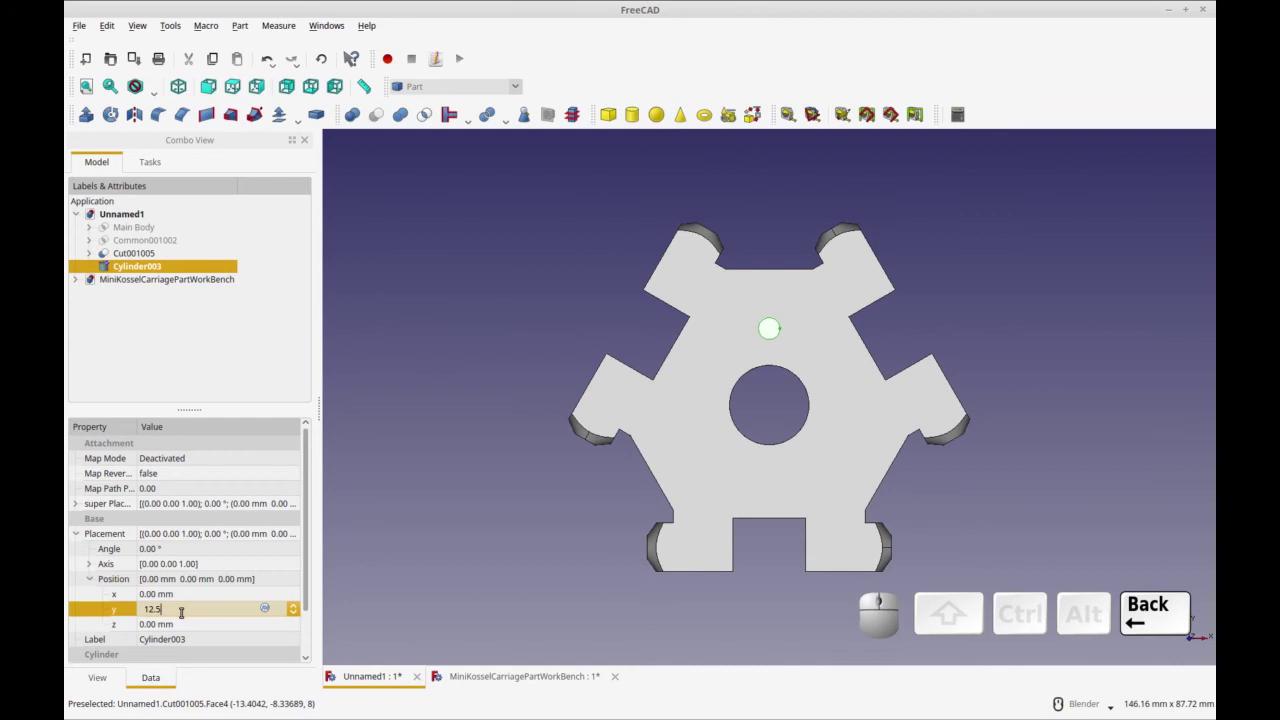
type("0")
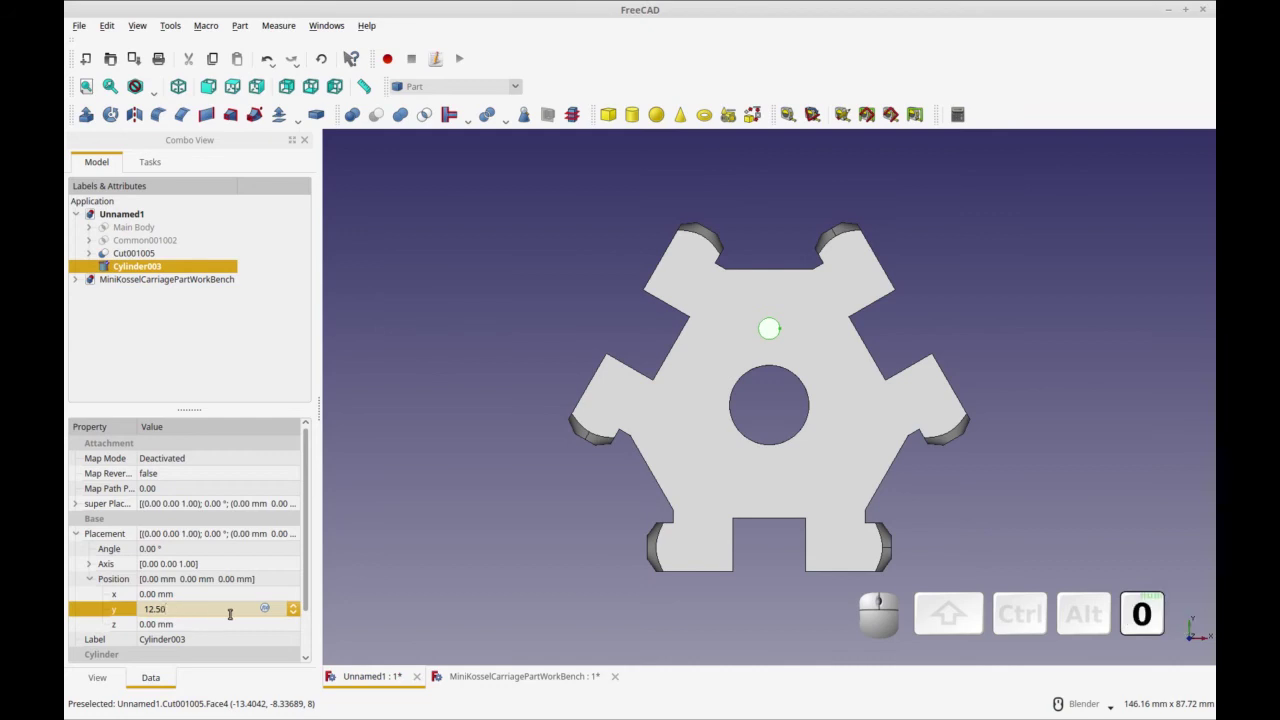
left_click(216, 622)
left_click(210, 594)
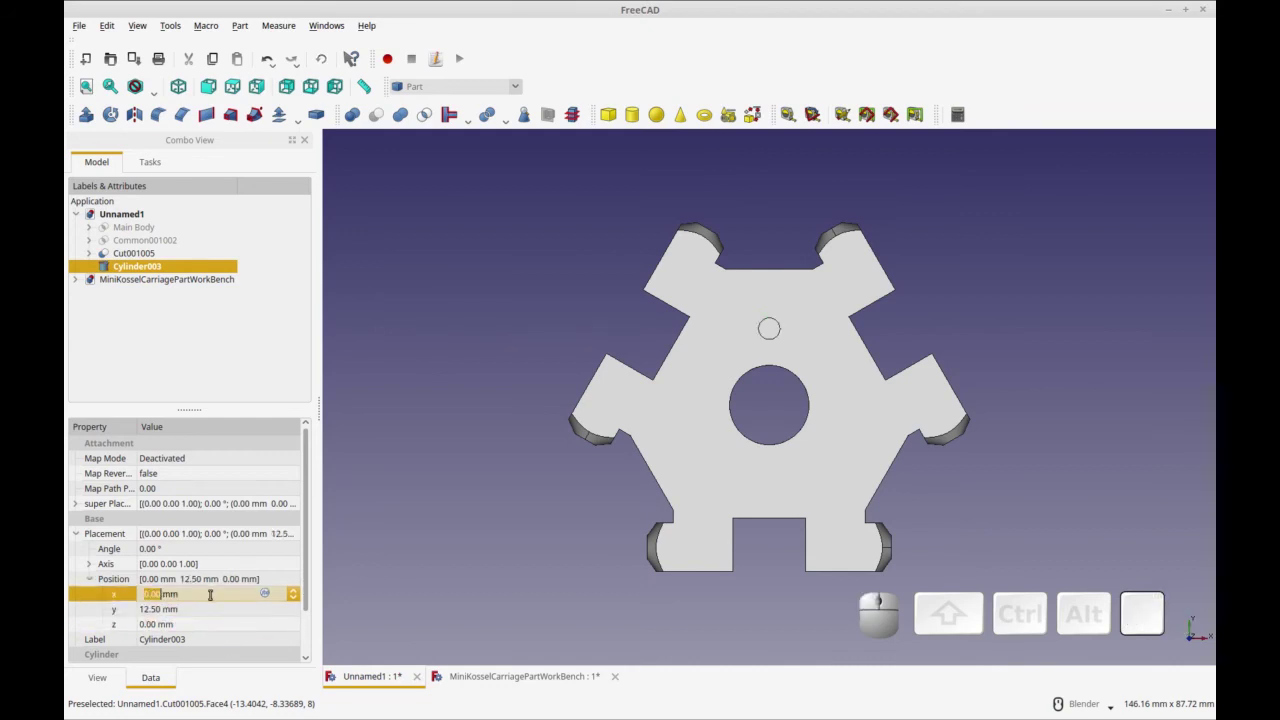
Switch to the Draft workbench and make a polar array of the small cylinder with 6 instances around the platform's centre
middle_click_drag(632, 511, 675, 372)
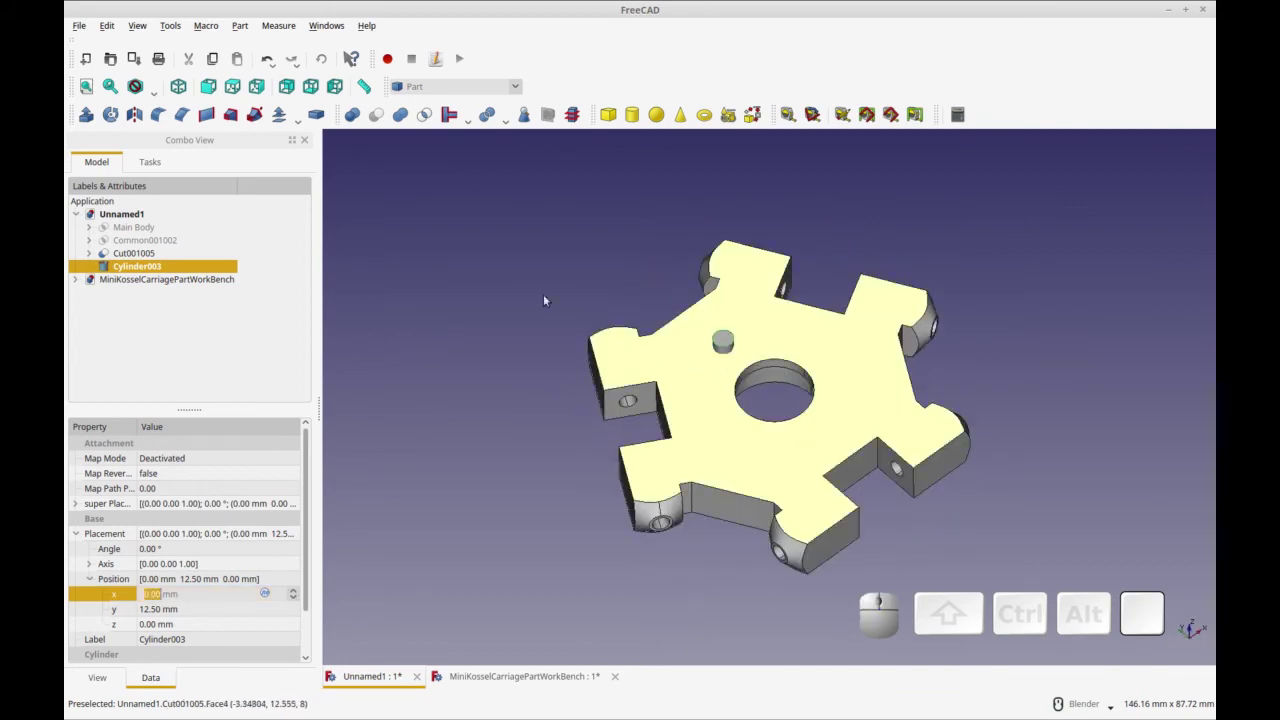
left_click(515, 86)
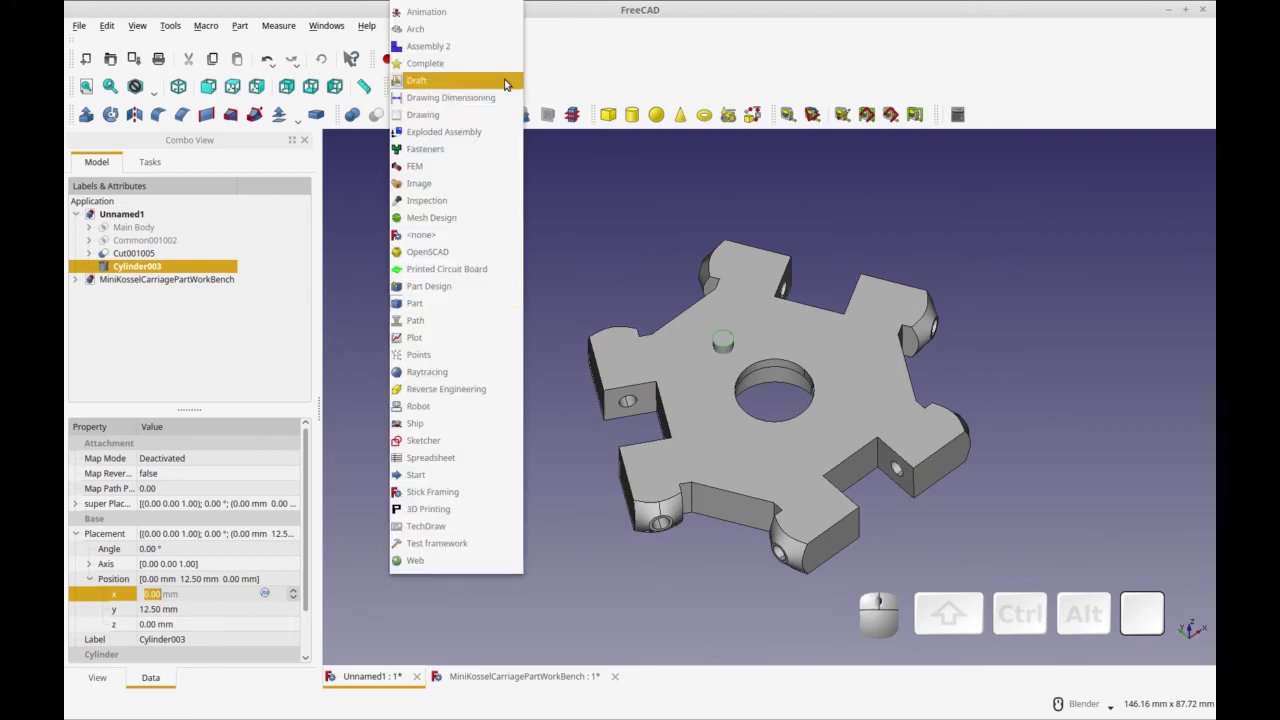
left_click(505, 84)
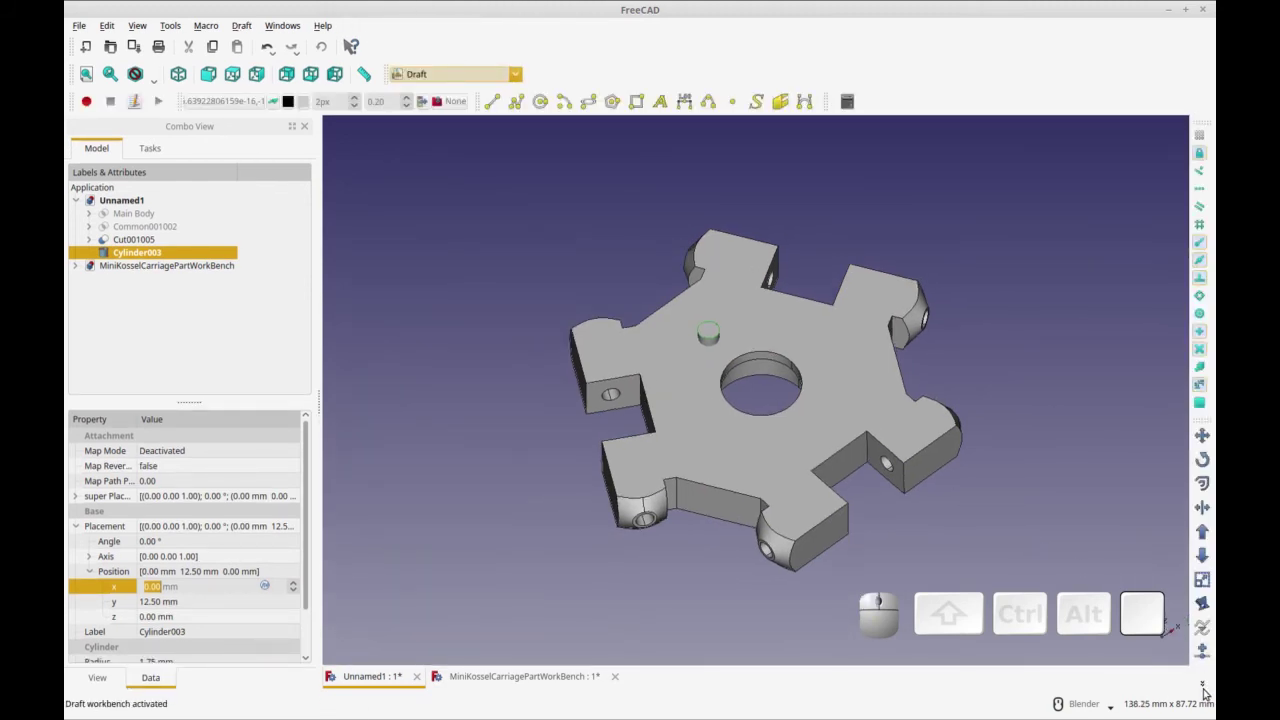
left_click(1203, 684)
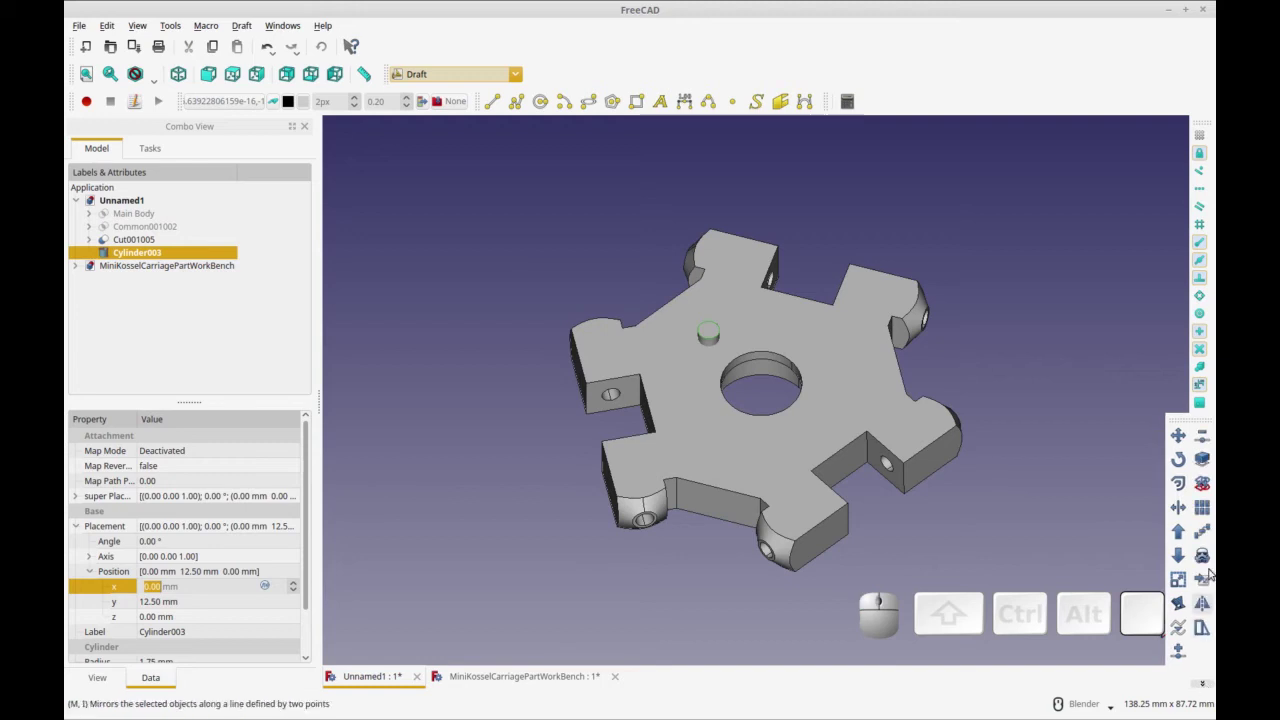
left_click(1205, 510)
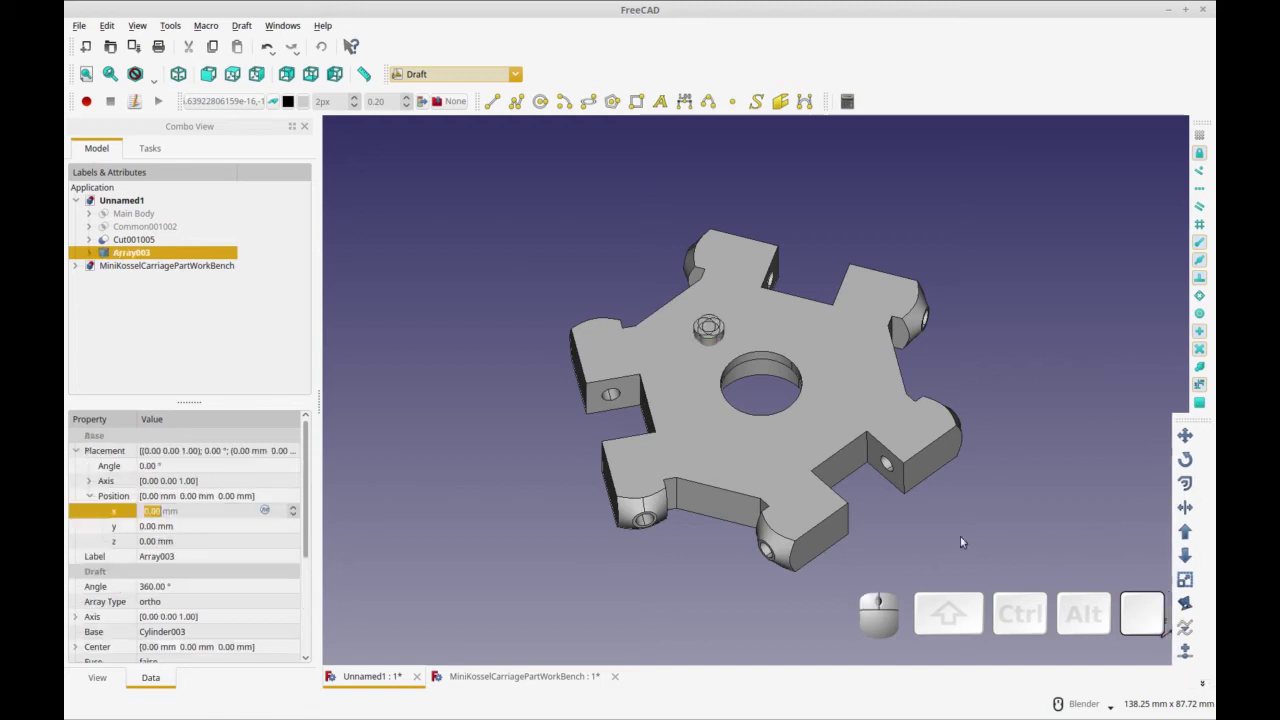
left_click(193, 600)
left_click(294, 605)
left_click(258, 619)
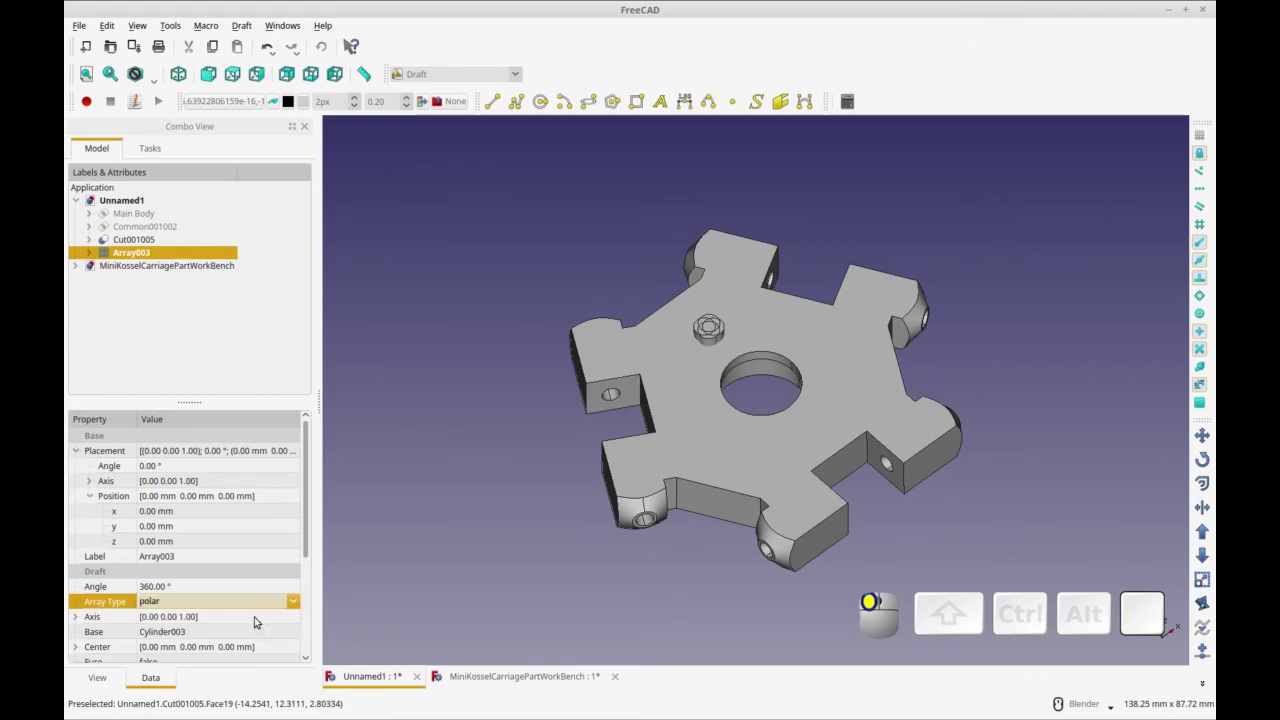
scroll(309, 586, "down", 3)
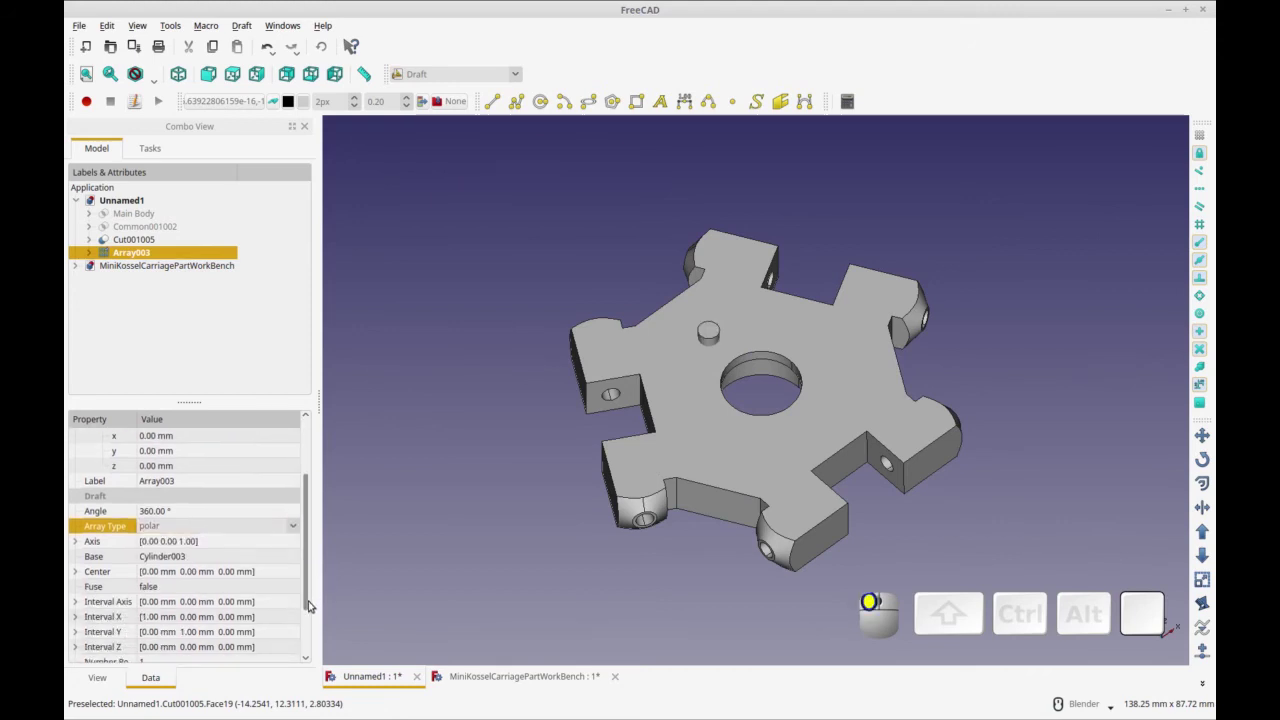
left_click(275, 618)
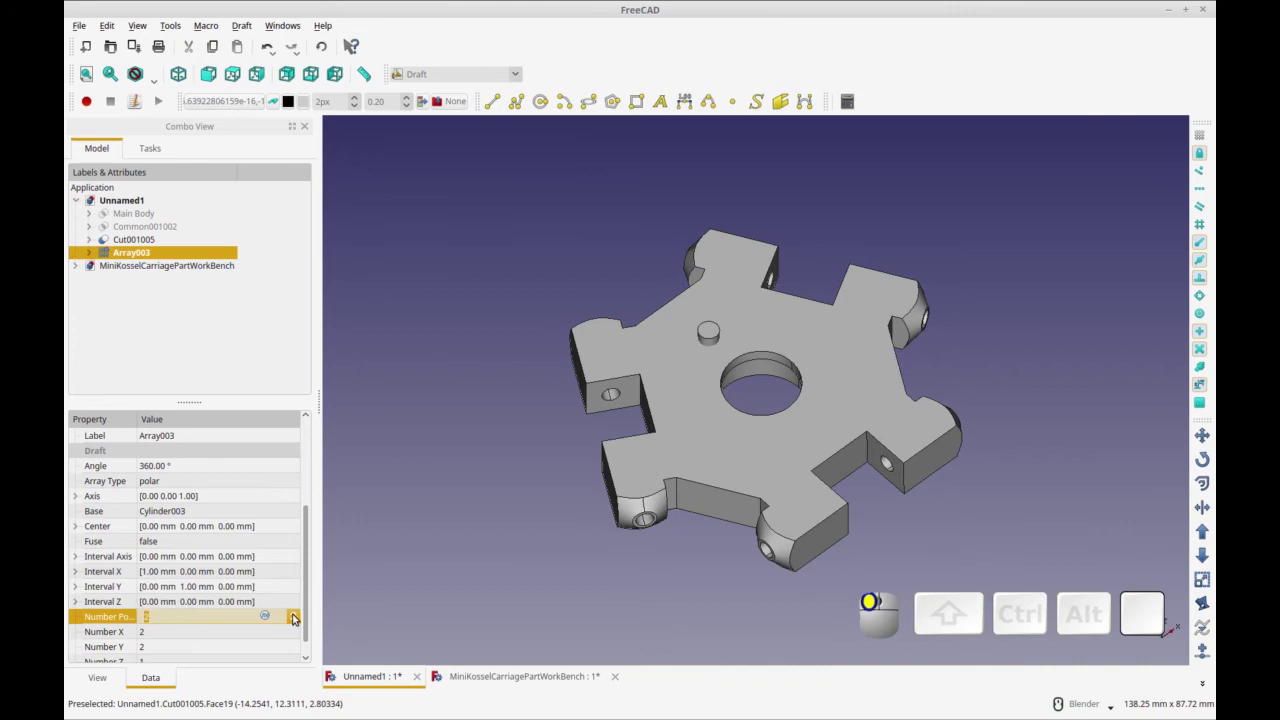
type("6")
key("Tab")
Hide the drilled platform, leaving the working-plane grid on the arm's inner face clear for drawing
middle_click_drag(457, 563, 720, 494)
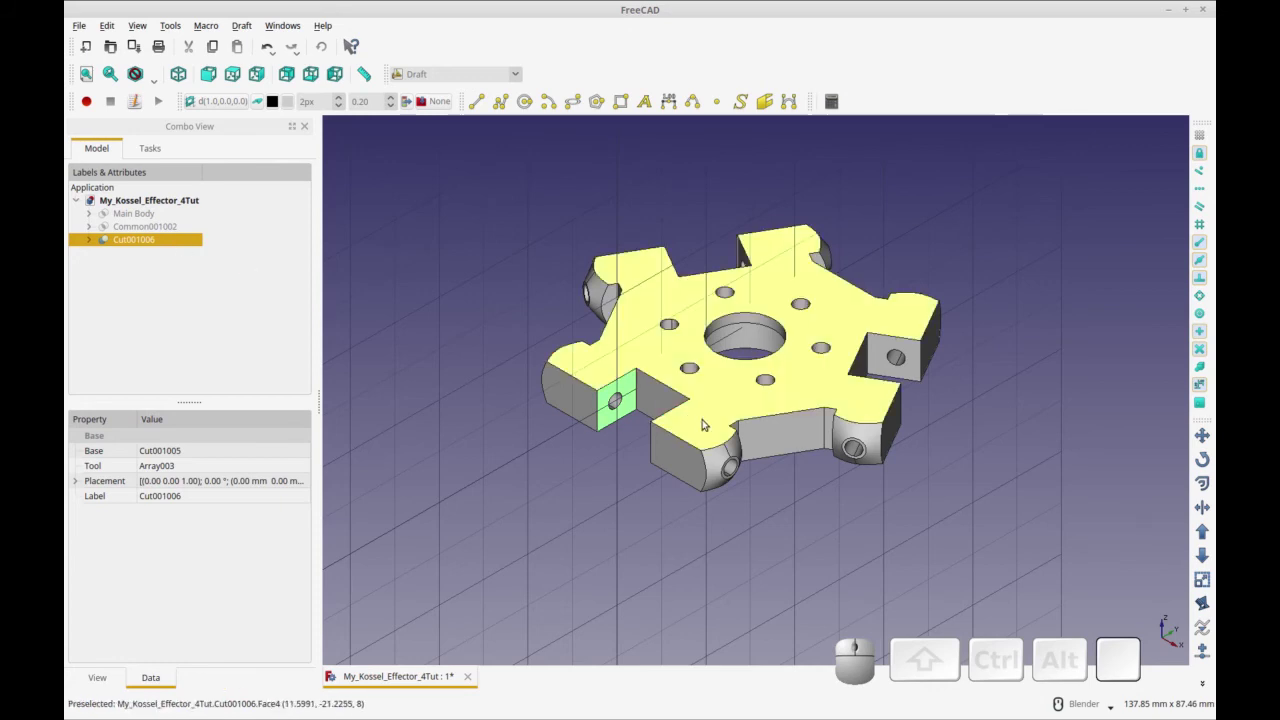
key("space")
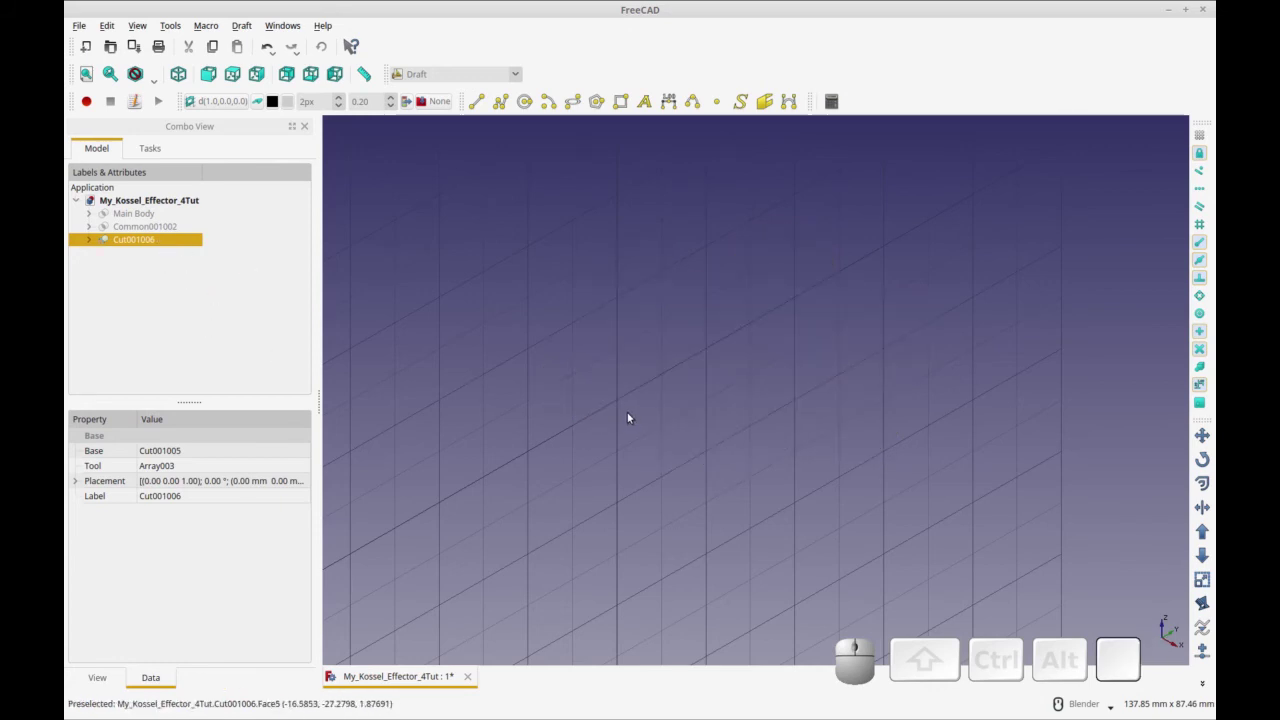
middle_click_drag(627, 418, 569, 361)
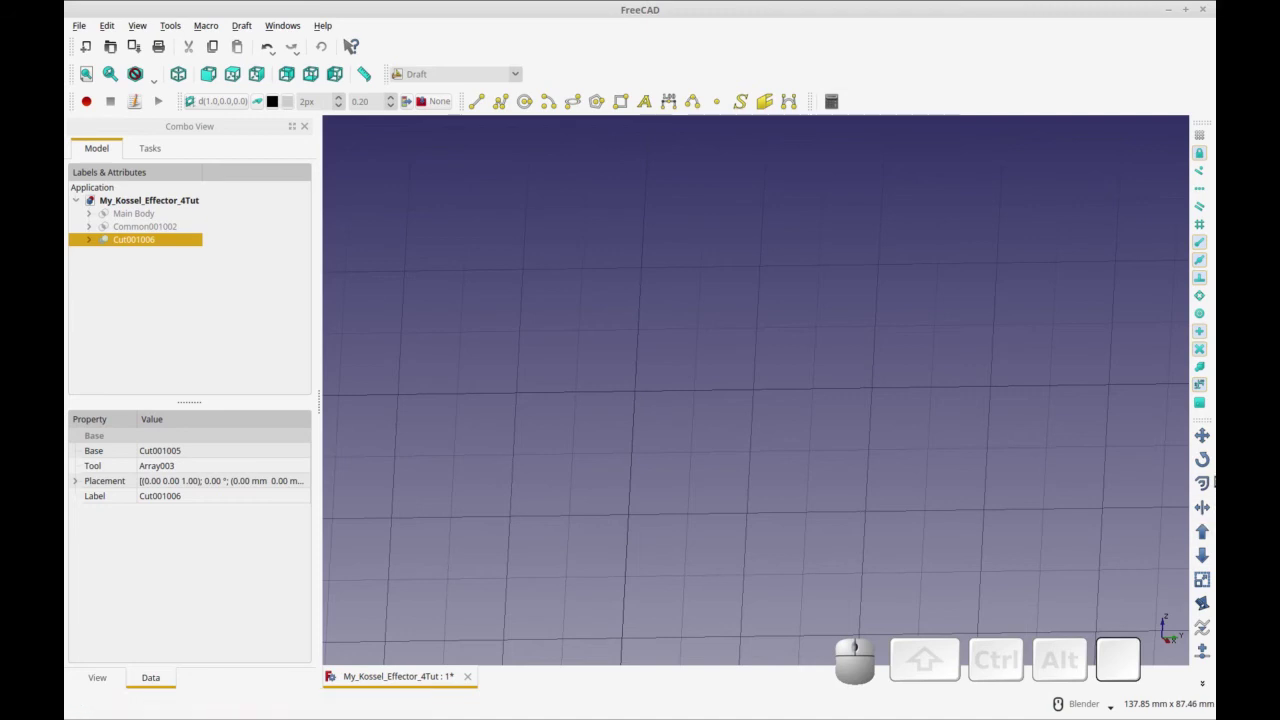
Draw a filled polygon about 4.7 mm in radius, centred on the grid intersection at the rod hole, and set its number of faces to 6
left_click(597, 101)
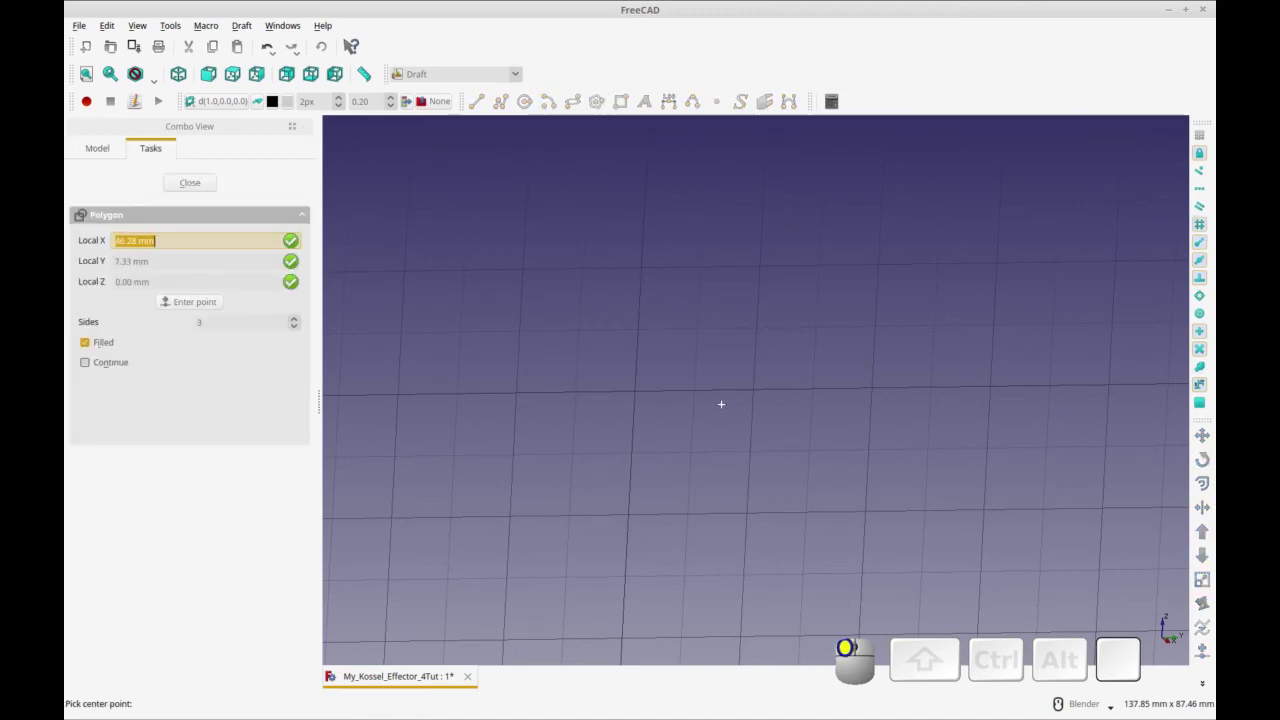
left_click(634, 393)
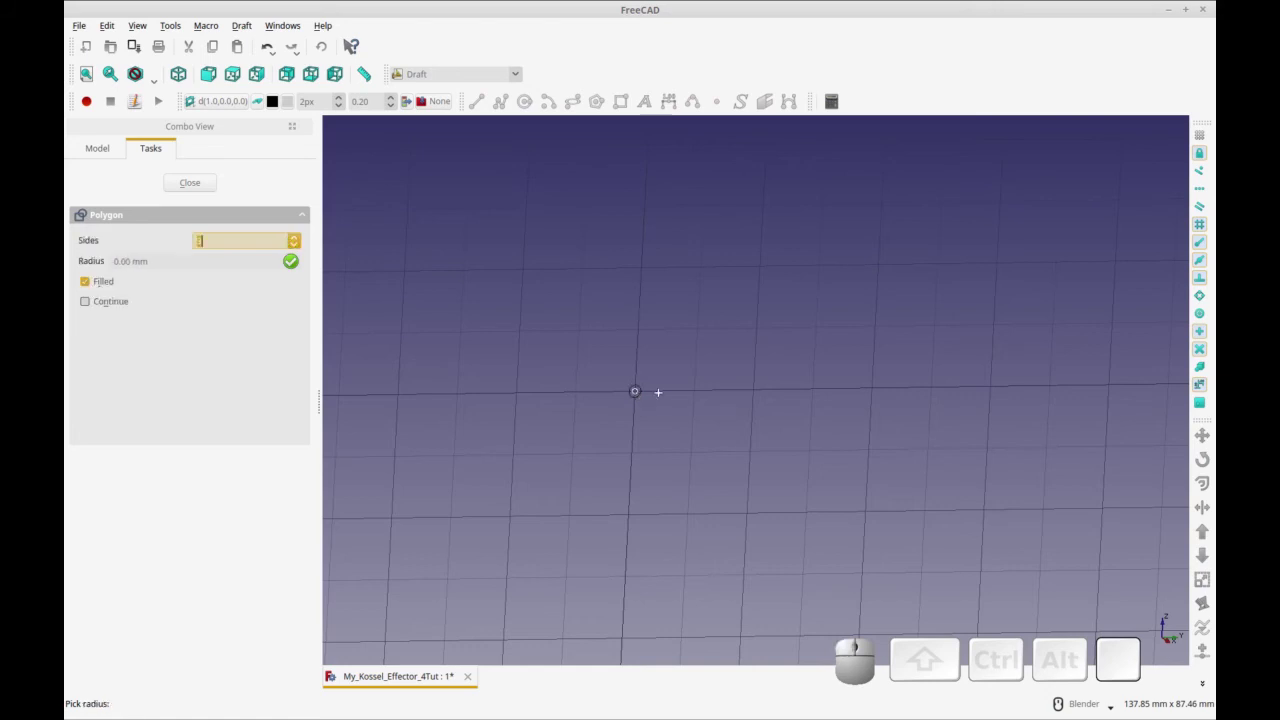
left_click(656, 406)
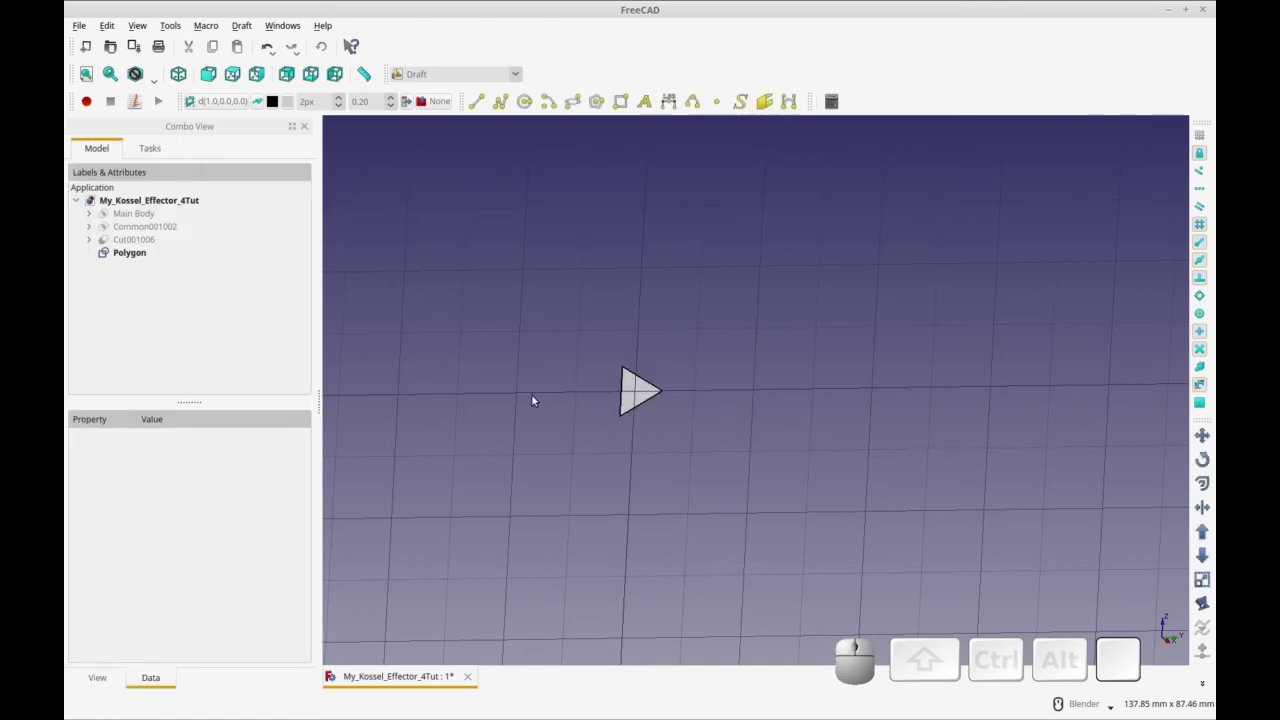
left_click(137, 257)
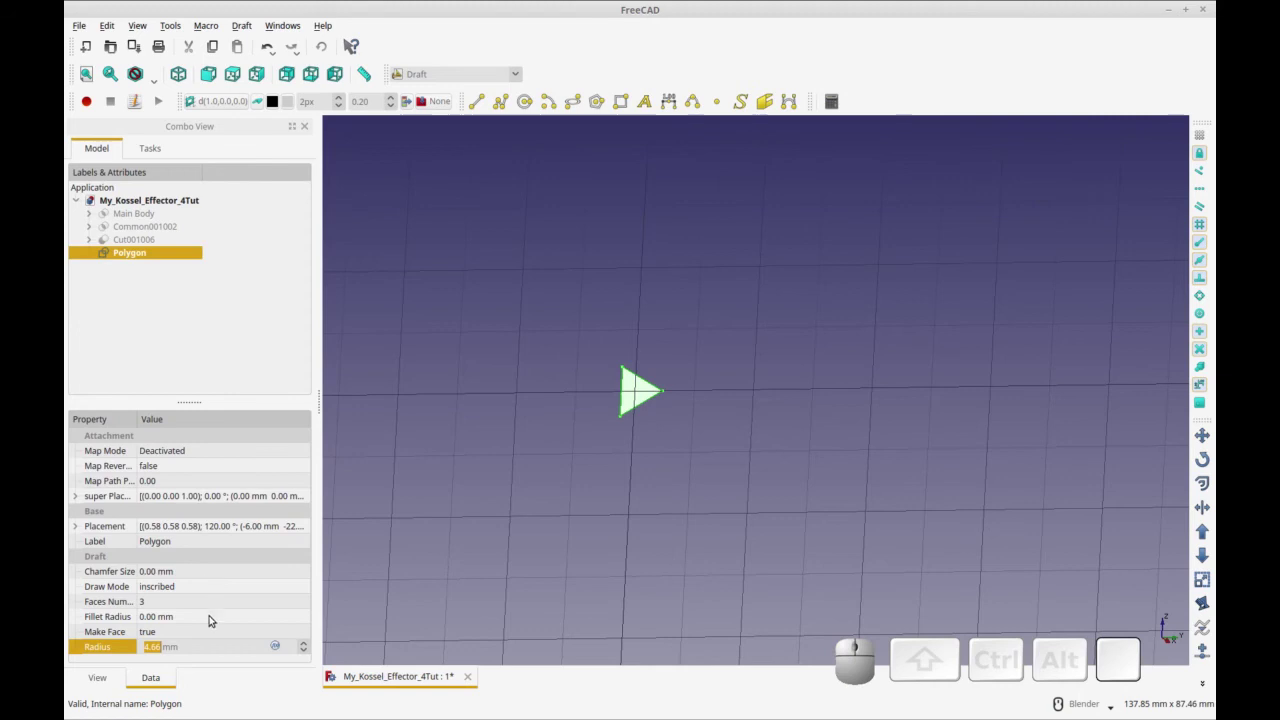
left_click(213, 605)
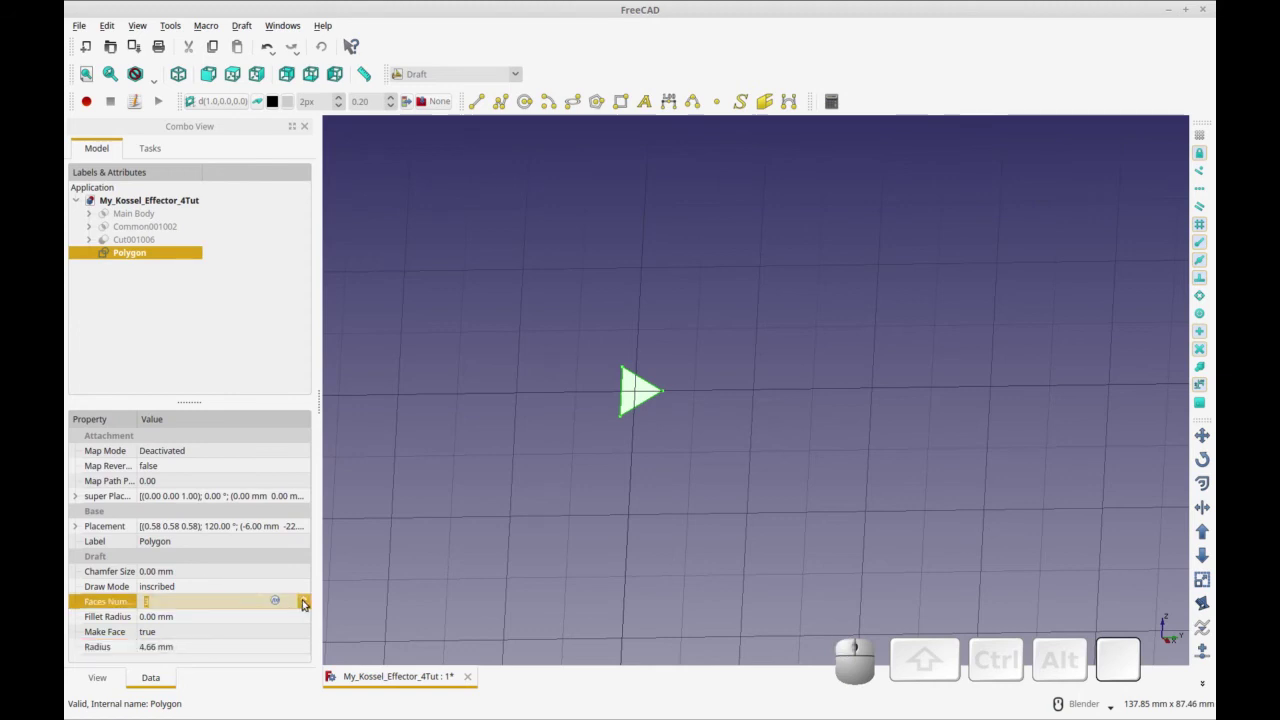
type("6")
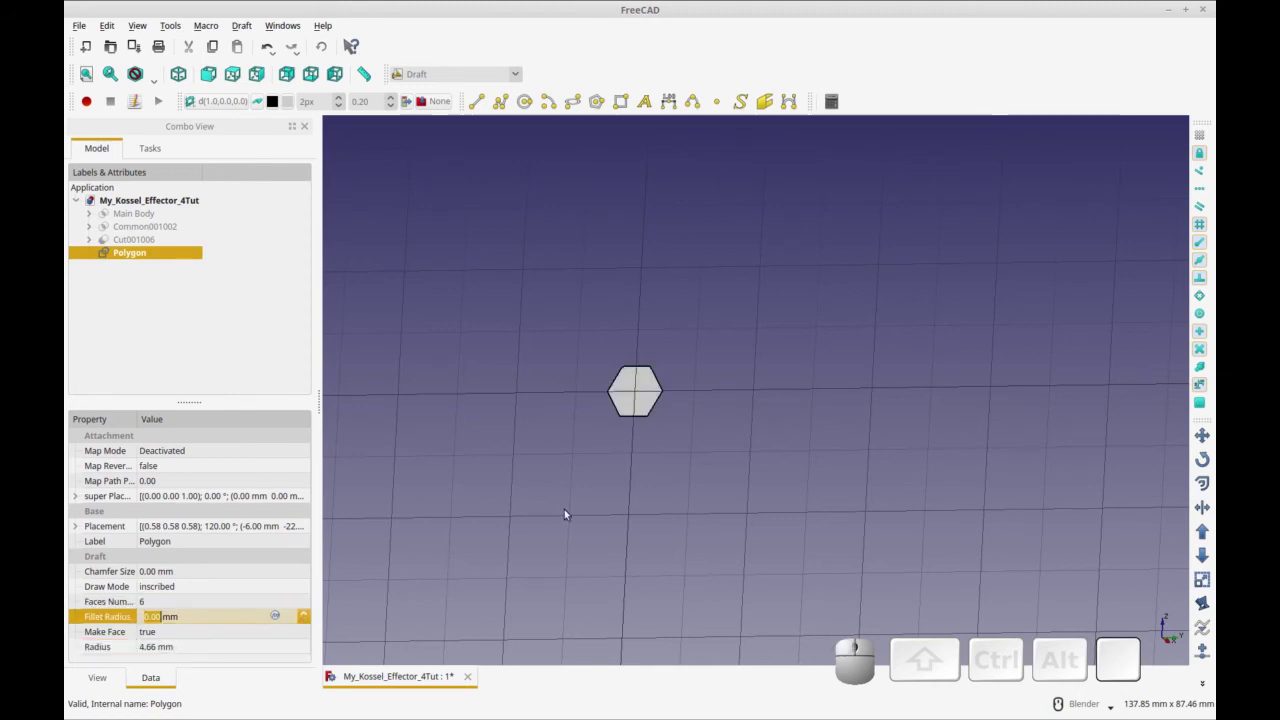
Show the platform again and set the radius of the hexagon on the arm's inner face to 3 mm
left_click(133, 239)
key("space")
middle_click_drag(462, 446, 523, 500)
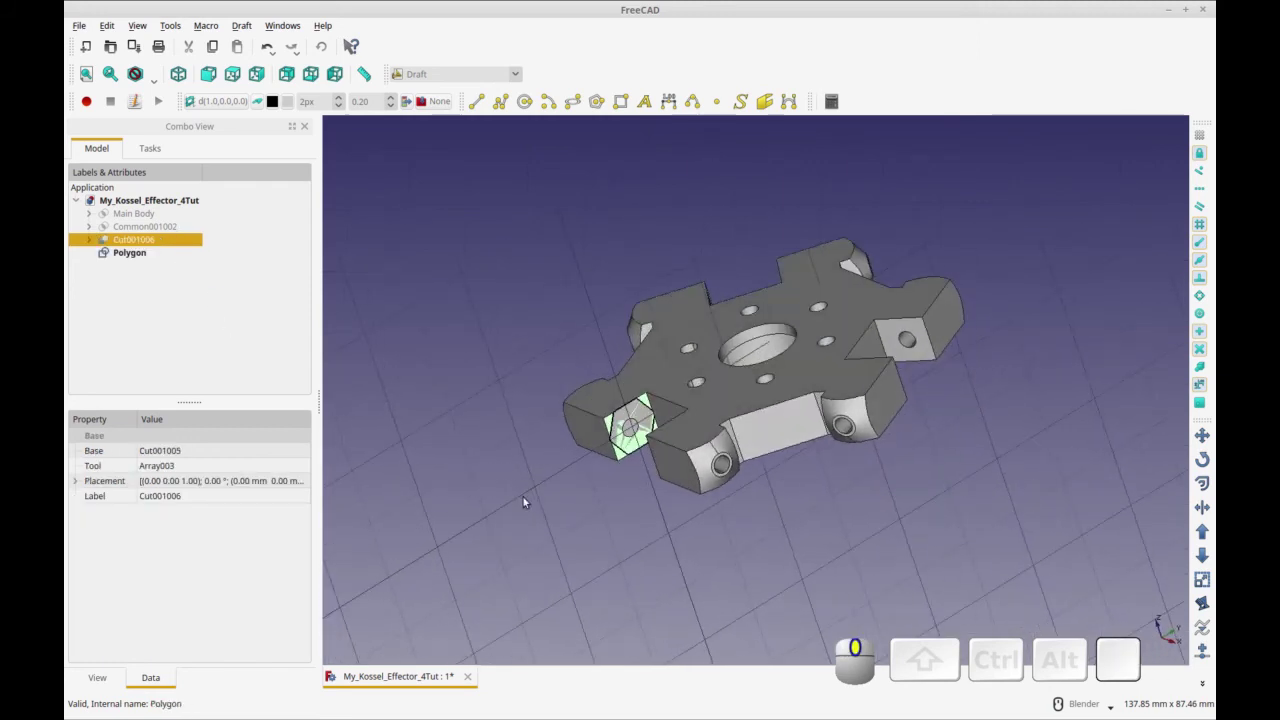
left_click(129, 254)
left_click(201, 645)
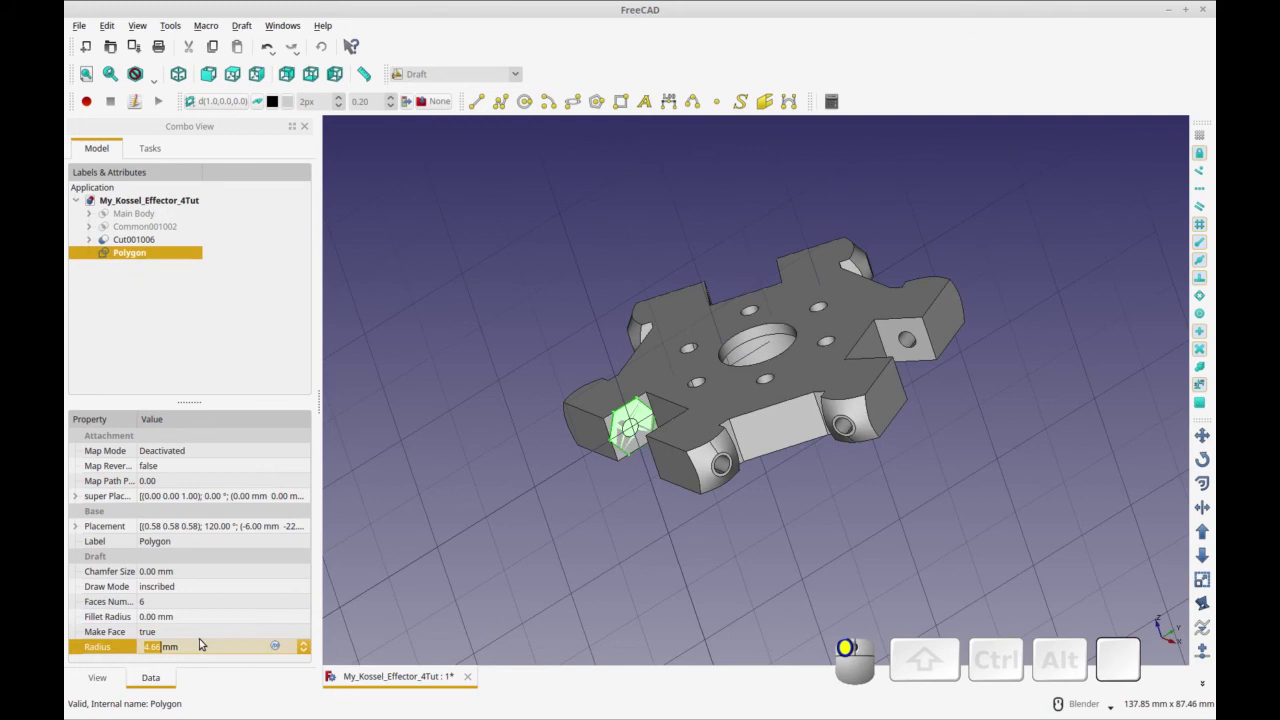
type("3")
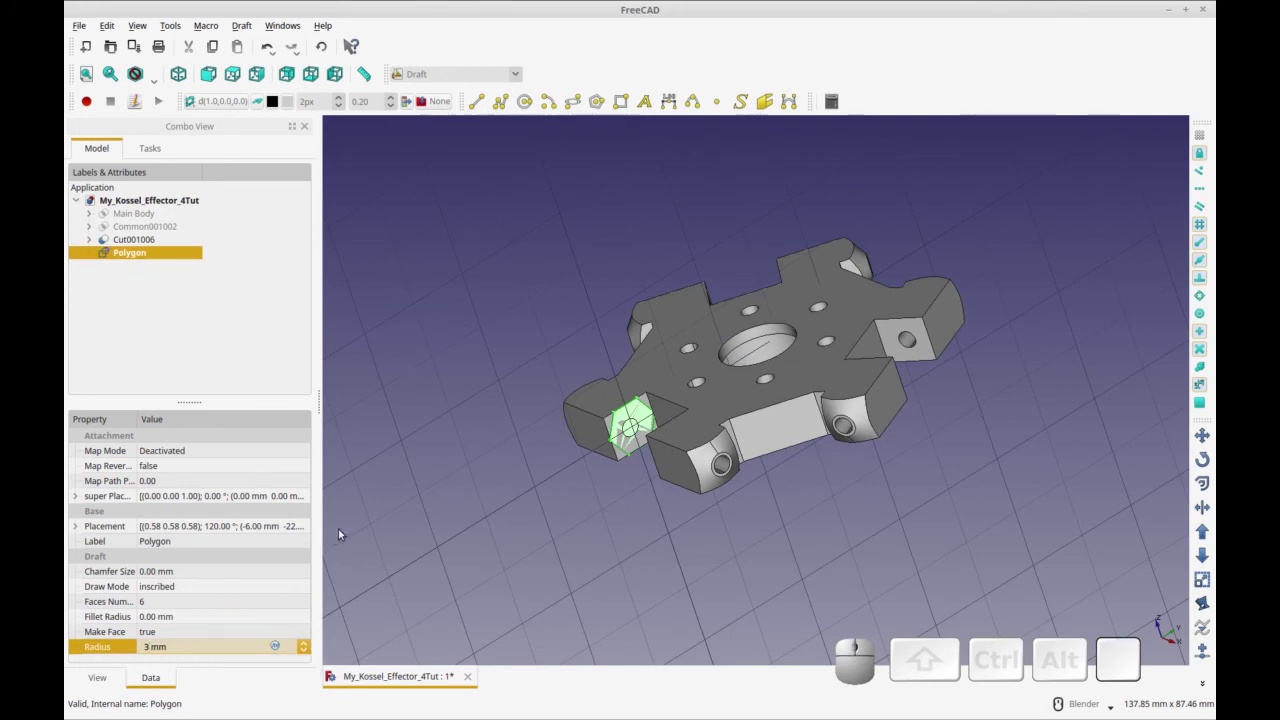
left_click(412, 535)
Duplicate the hexagon on the arm's inner face by copying and pasting it in place
middle_click_drag(575, 521, 586, 479)
scroll(690, 405, "up", 5)
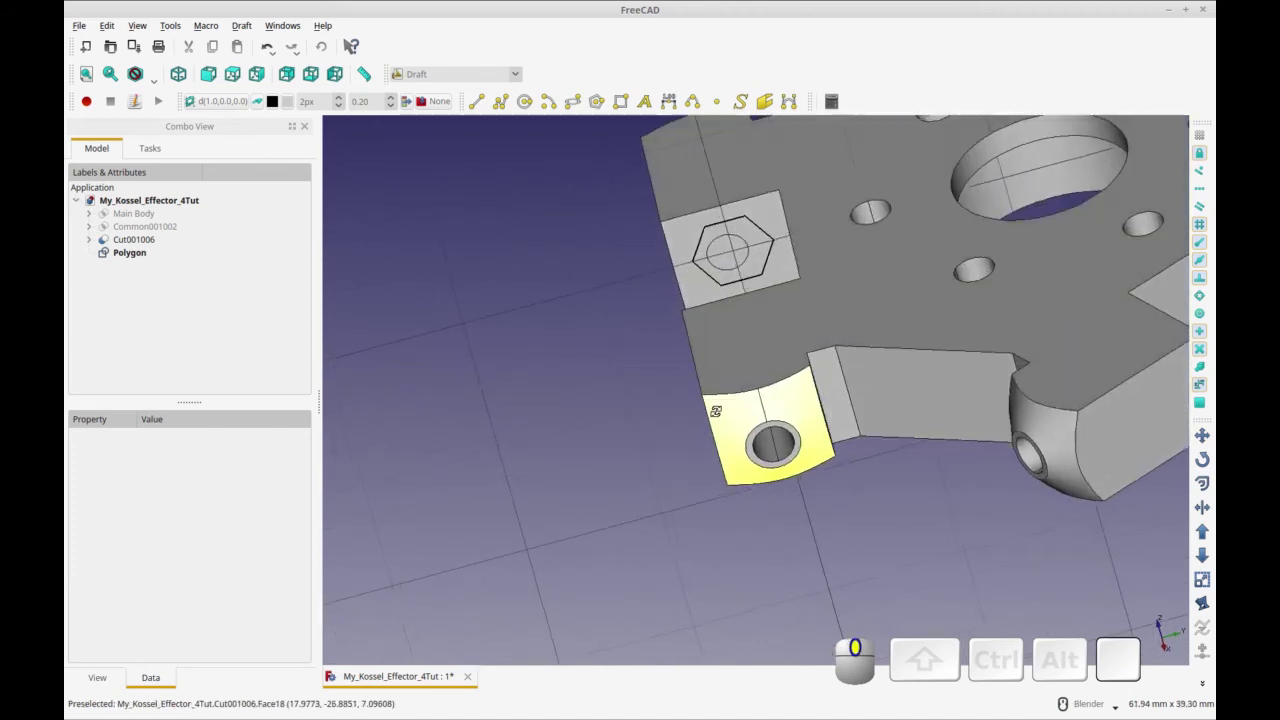
middle_click_drag(694, 403, 752, 396)
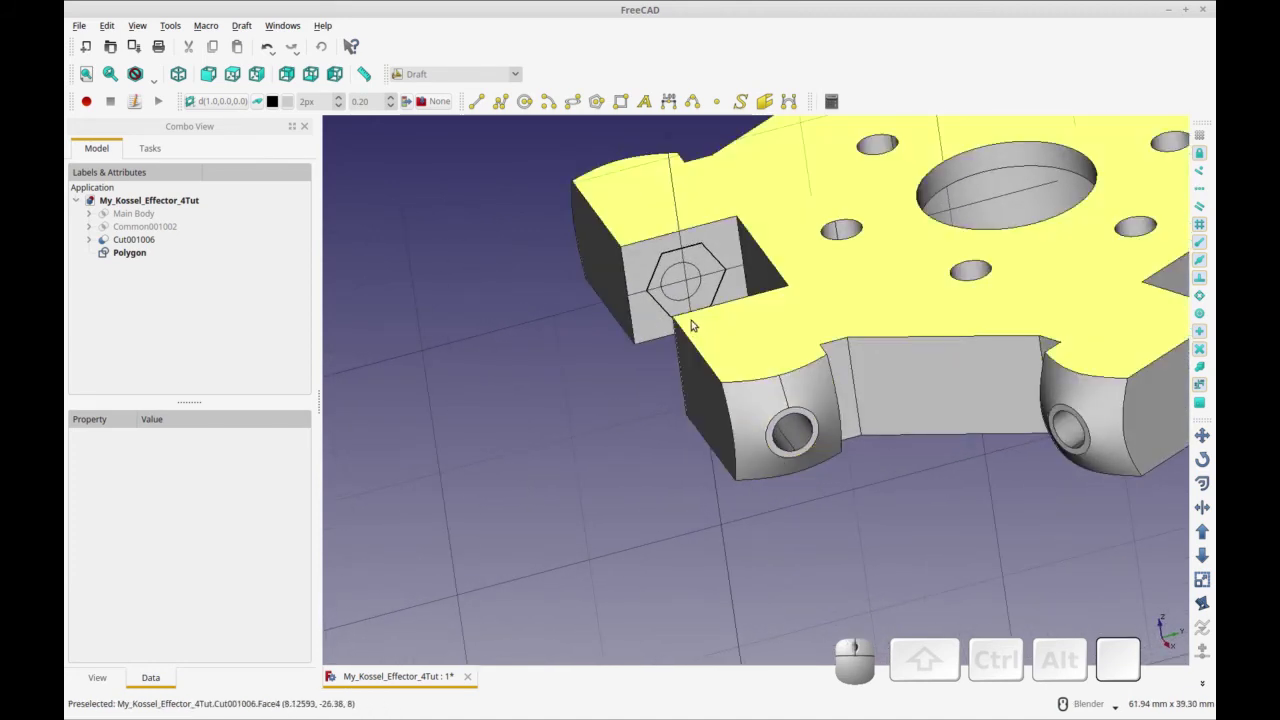
middle_click_drag(634, 362, 838, 339)
left_click(124, 256)
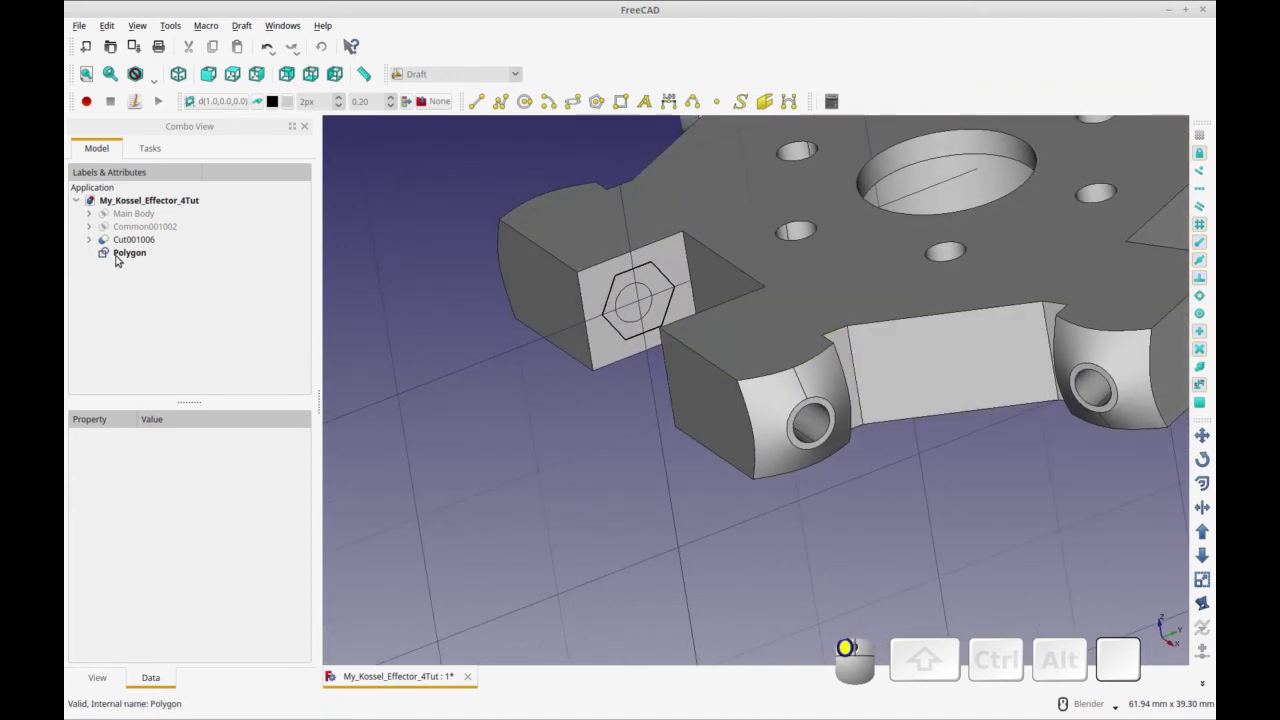
right_click(179, 264)
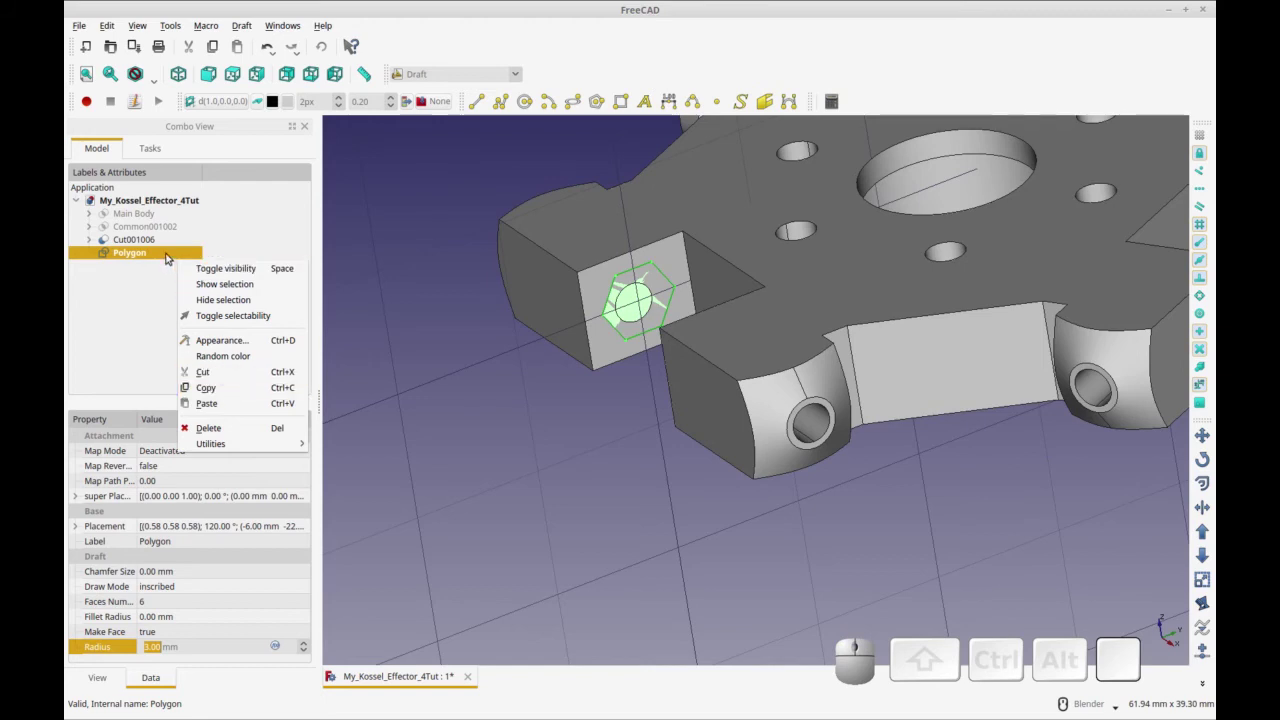
left_click(221, 388)
right_click(158, 262)
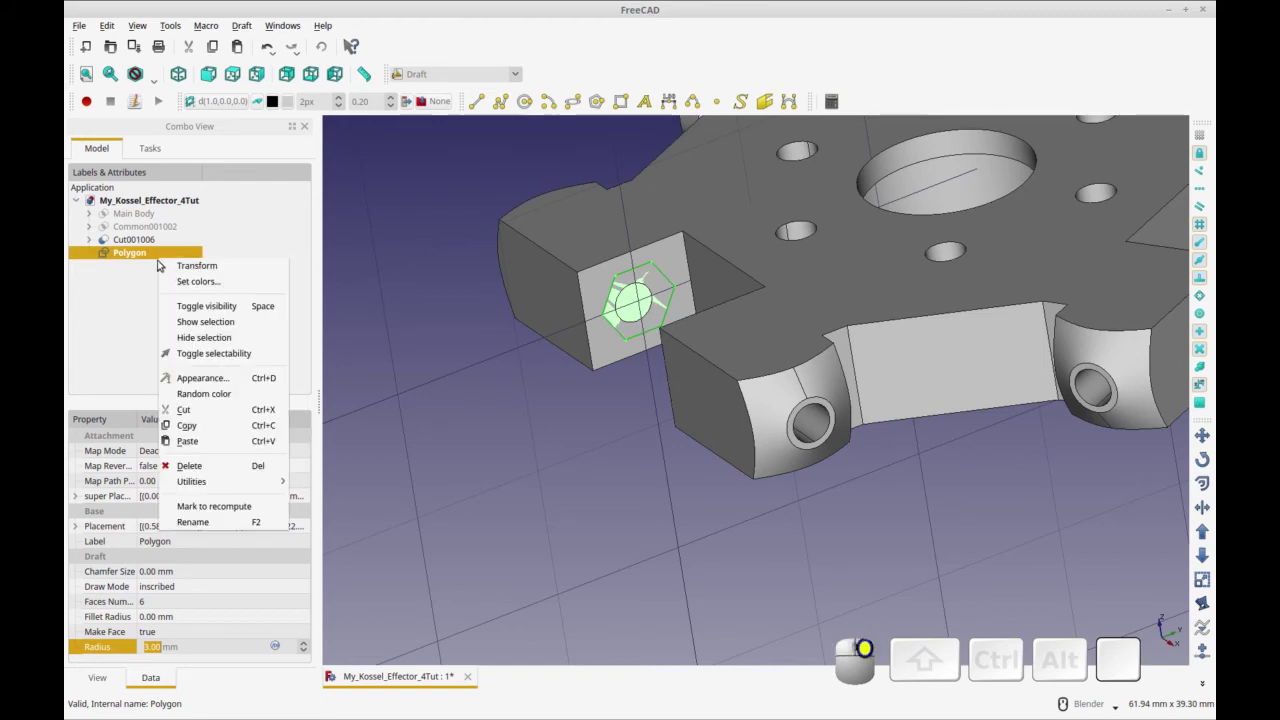
left_click(200, 437)
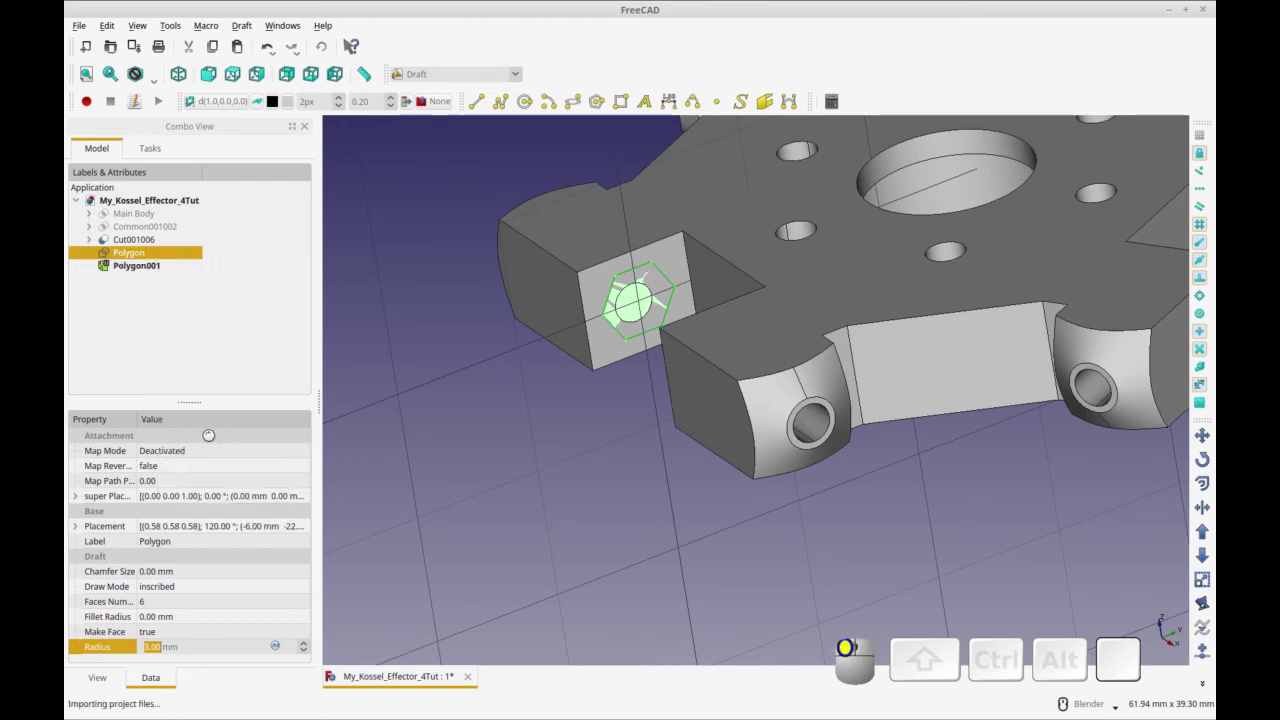
Try to set the duplicated hexagon's radius to 2.9 mm
left_click(138, 266)
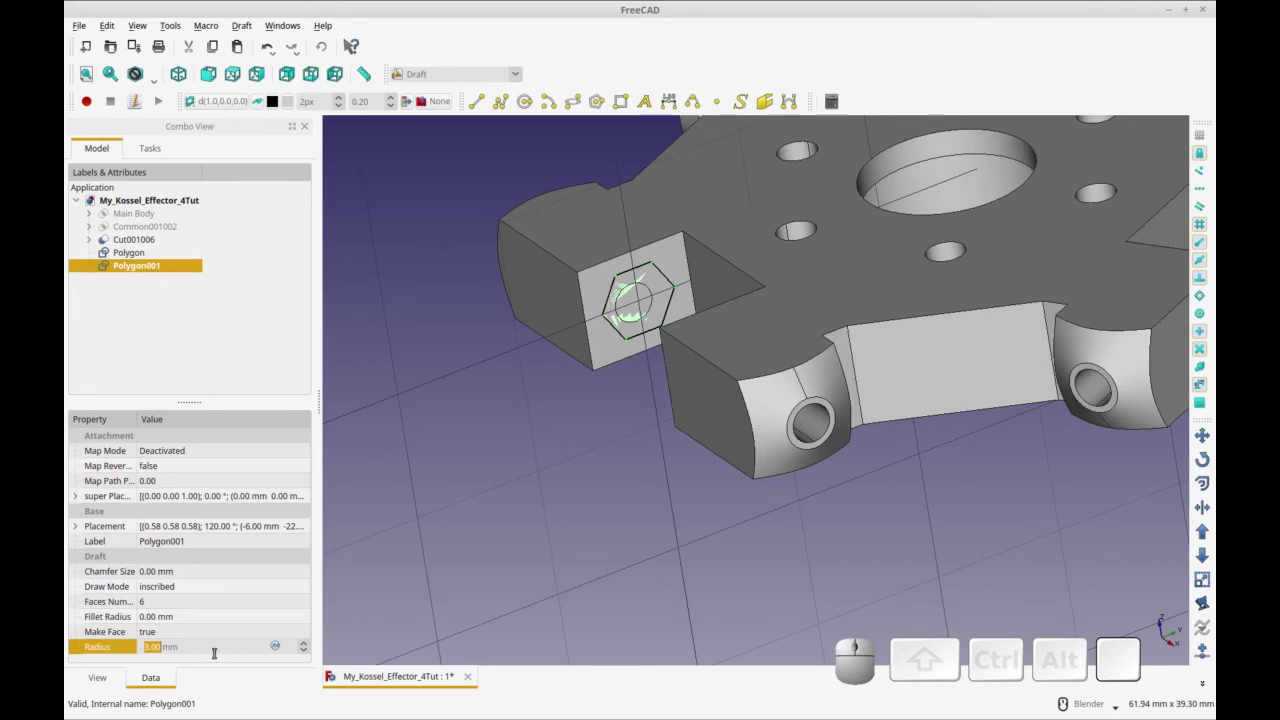
key("2")
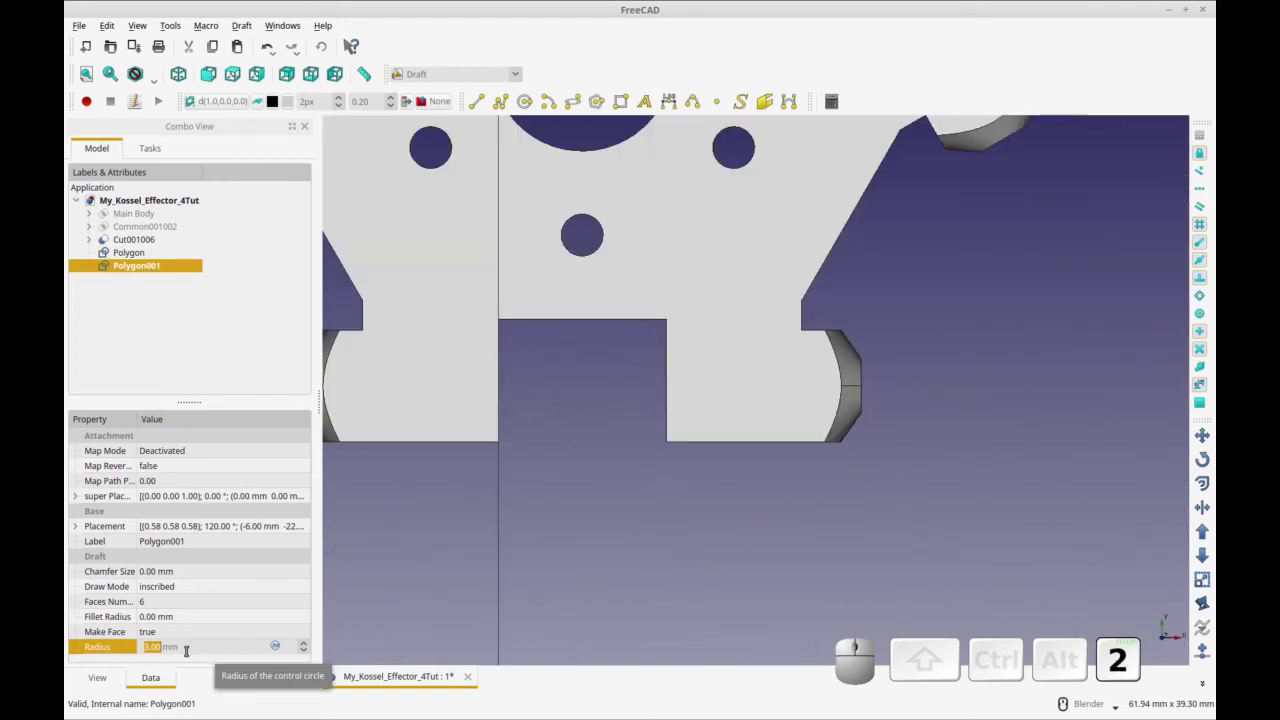
left_click(156, 647)
left_click_drag(141, 647, 187, 648)
type("2")
type(".9")
key("Return")
middle_click_drag(416, 621, 818, 525)
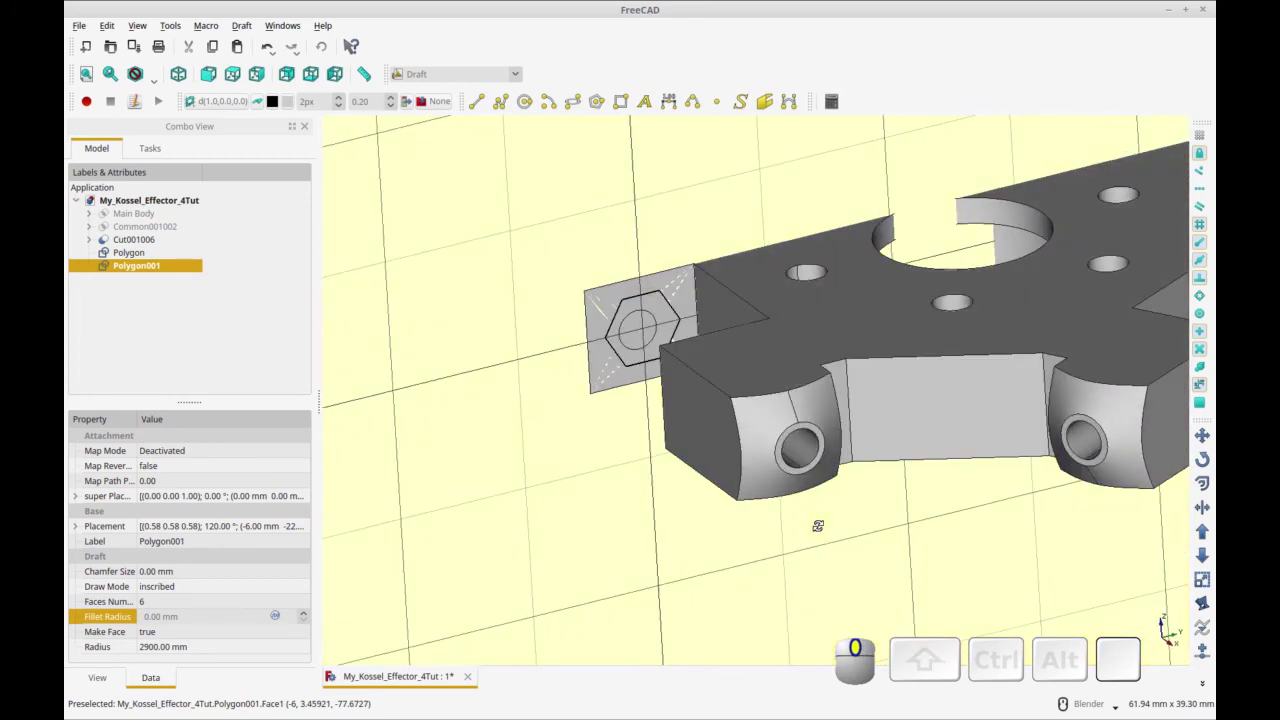
Reselect the duplicated hexagon and examine its full size in a fitted axonometric view
left_click(754, 421)
middle_click_drag(625, 467, 651, 491, "shift")
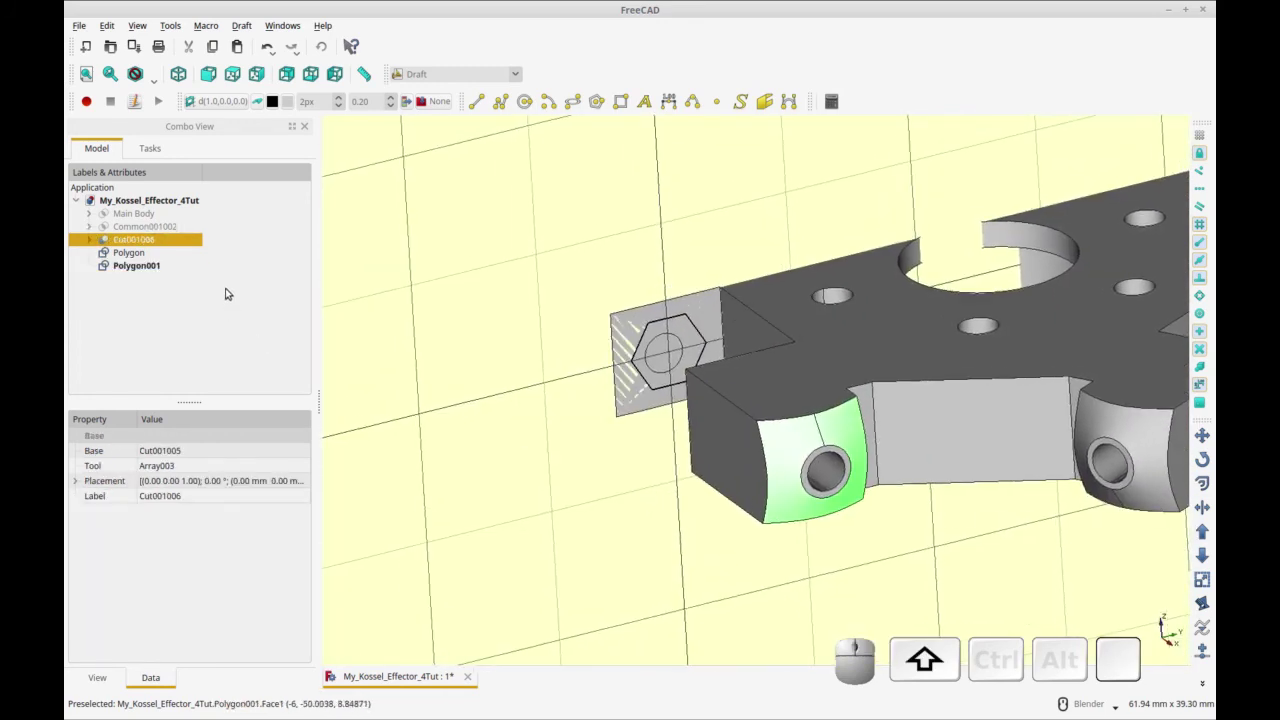
left_click(148, 265)
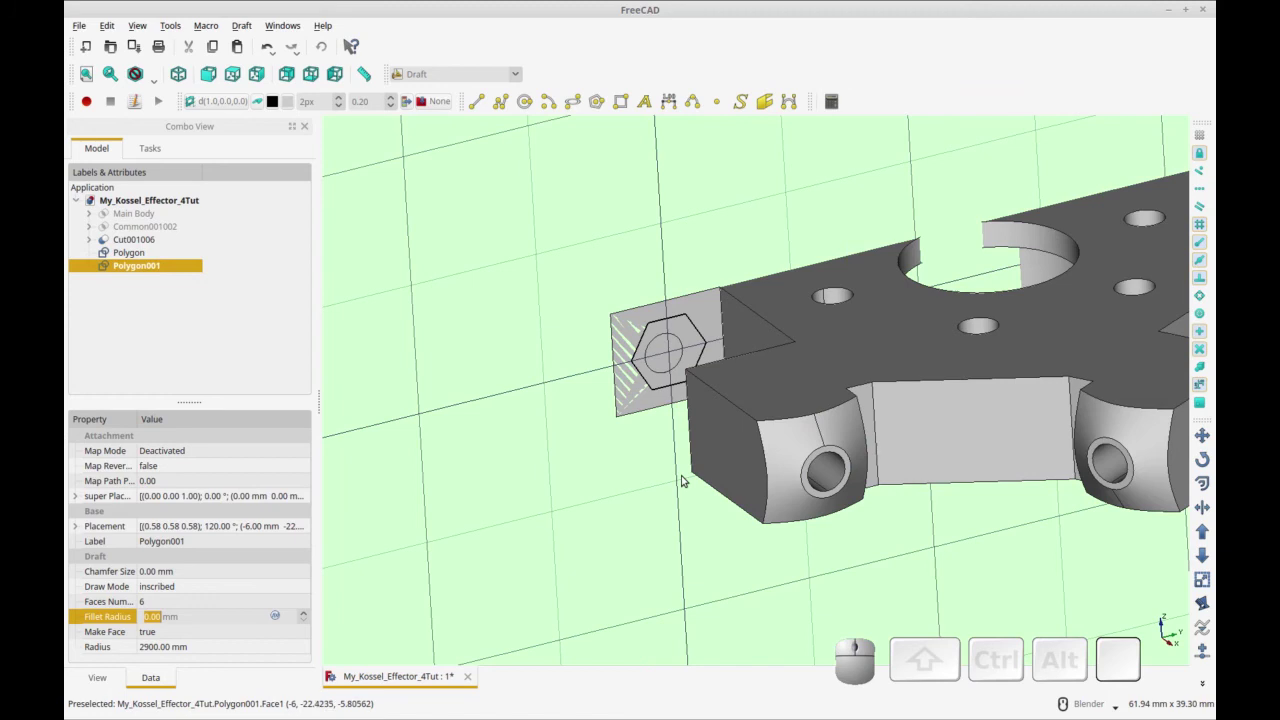
scroll(682, 481, "down", 6)
middle_click_drag(749, 517, 940, 493)
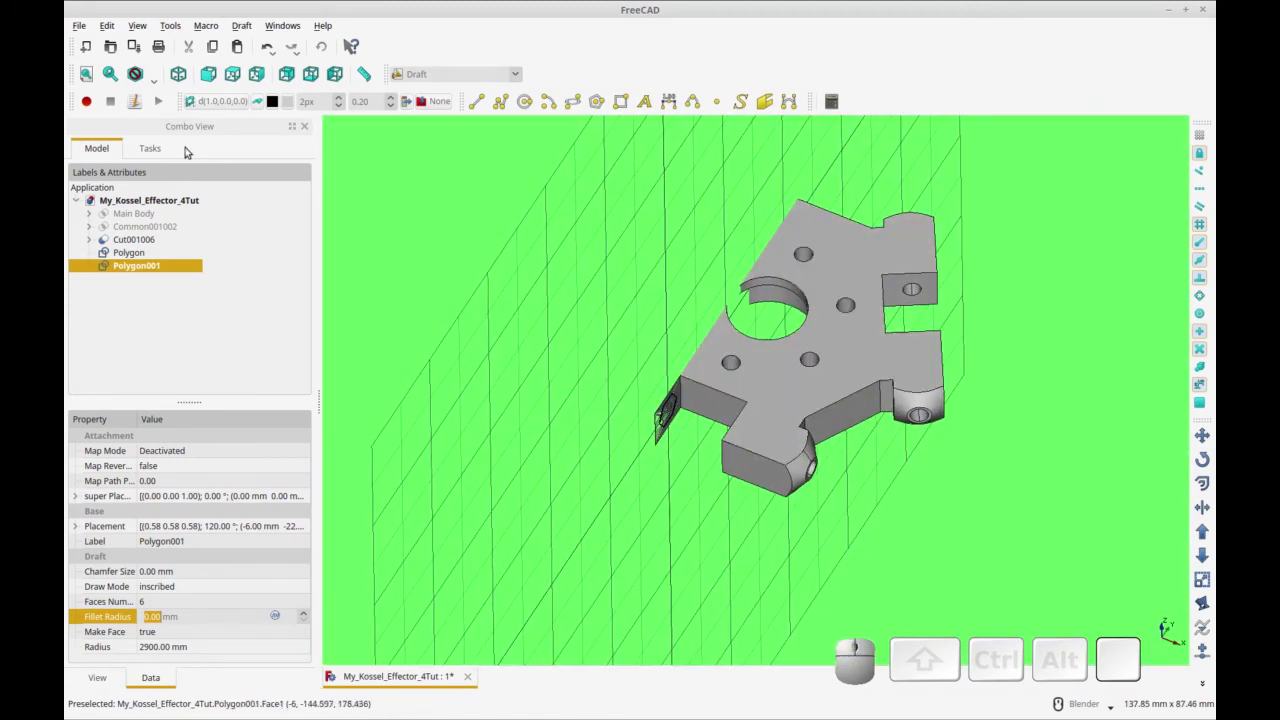
left_click(86, 73)
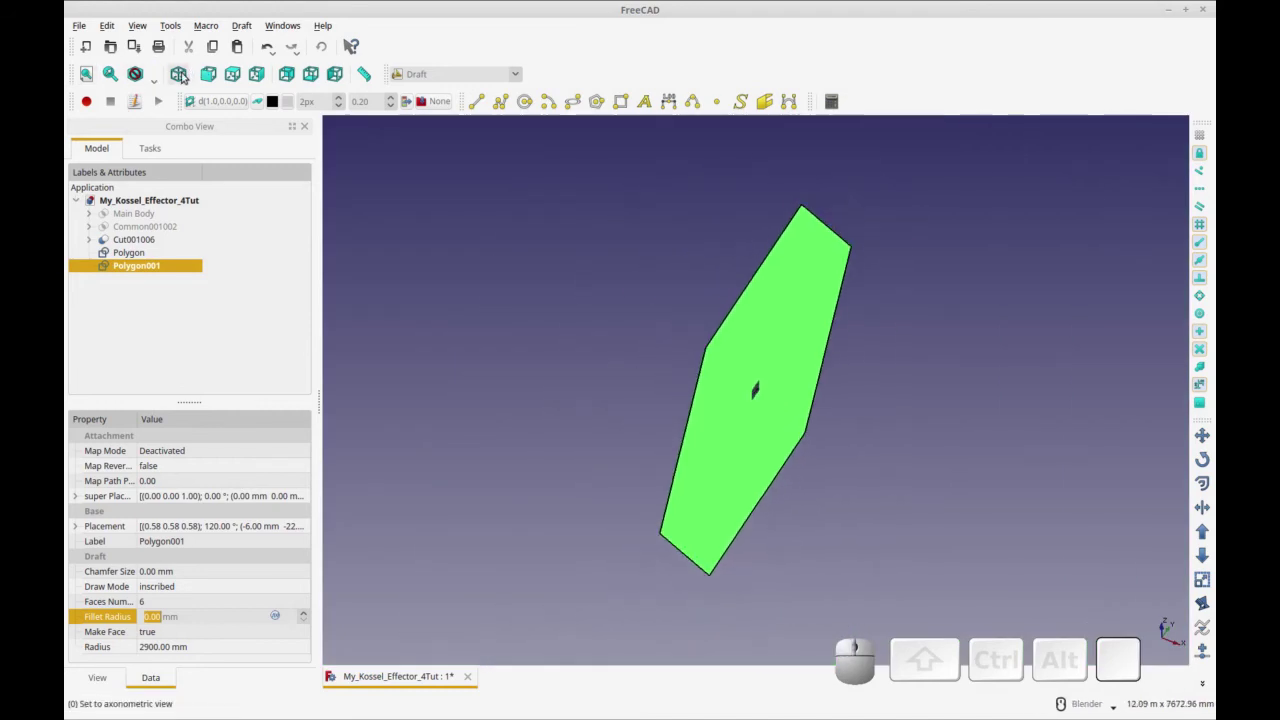
left_click(178, 75)
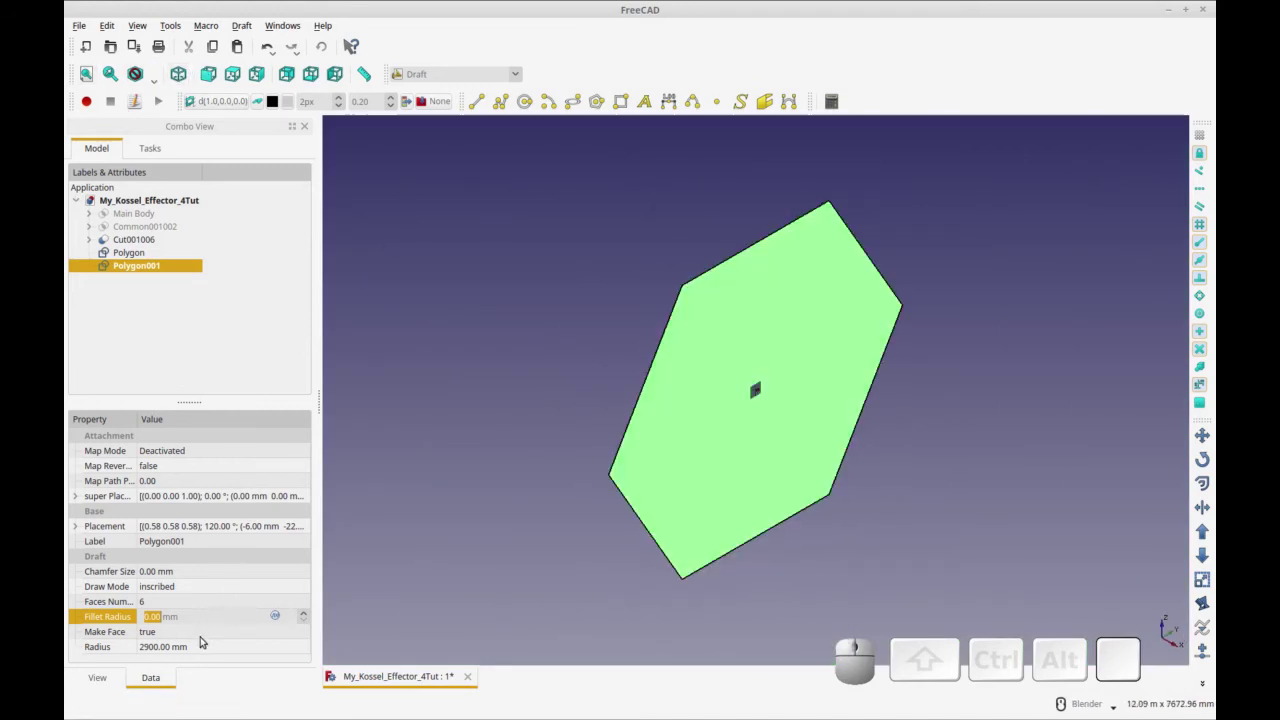
Correct the duplicated hexagon's radius to 2.90 mm and check its fit on the arm's inner face
left_click(155, 647)
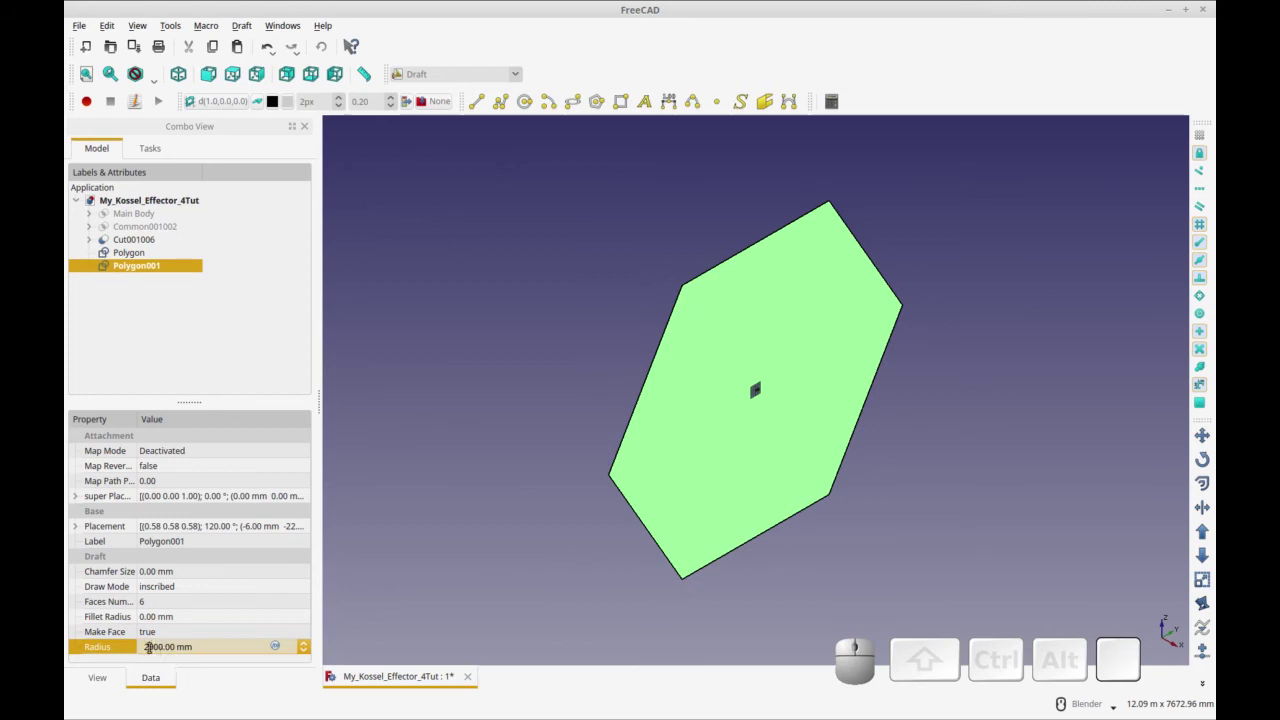
key("End")
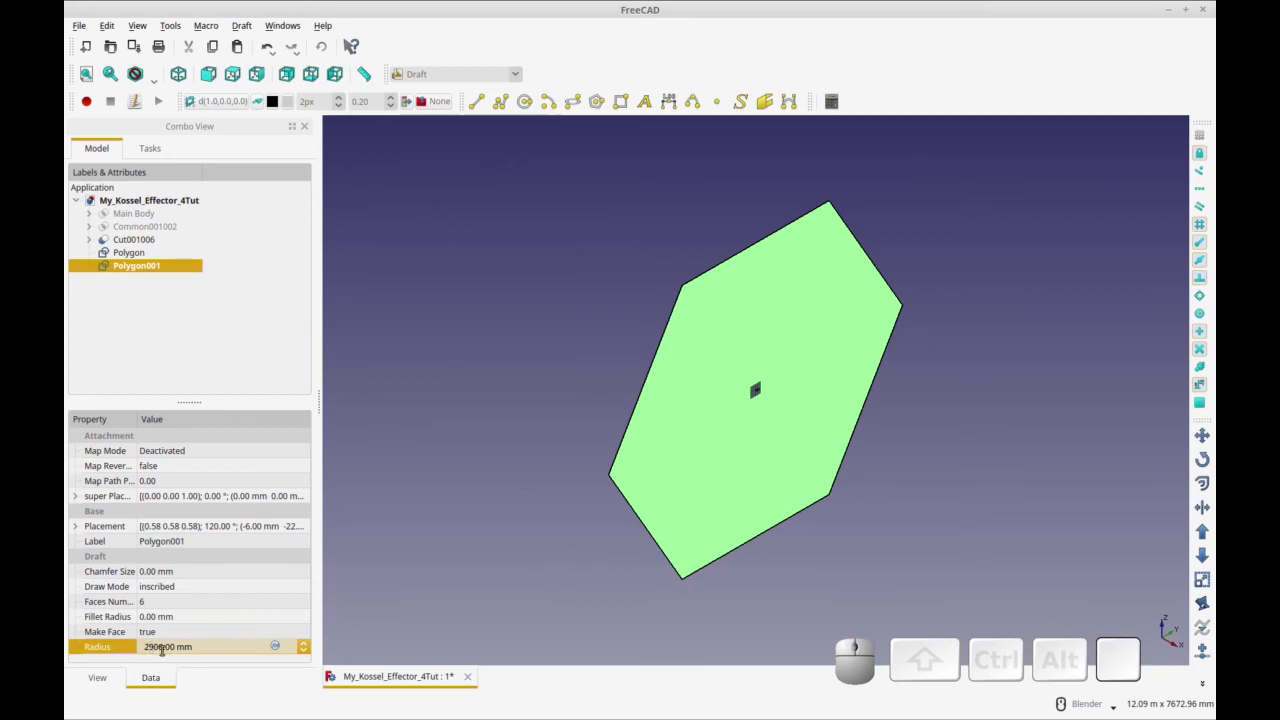
key("BackSpace")
key("BackSpace")
key("BackSpace")
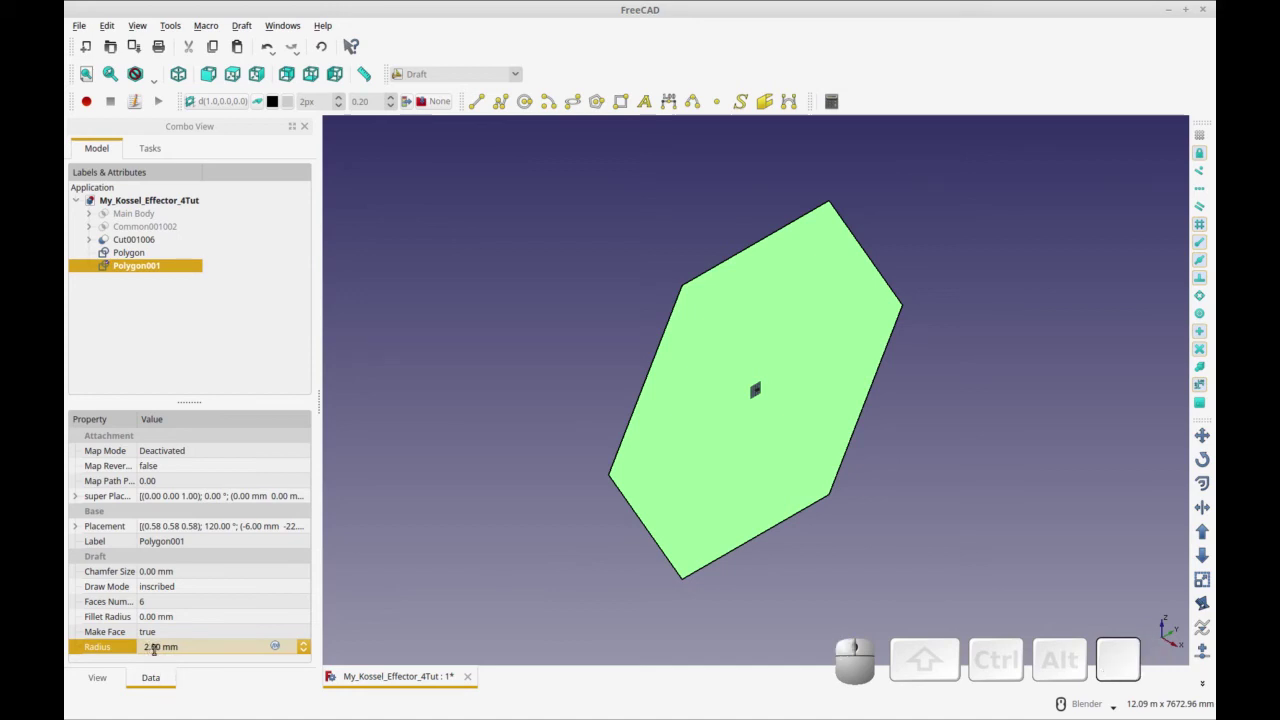
type("9")
left_click(200, 636)
scroll(813, 393, "up", 4)
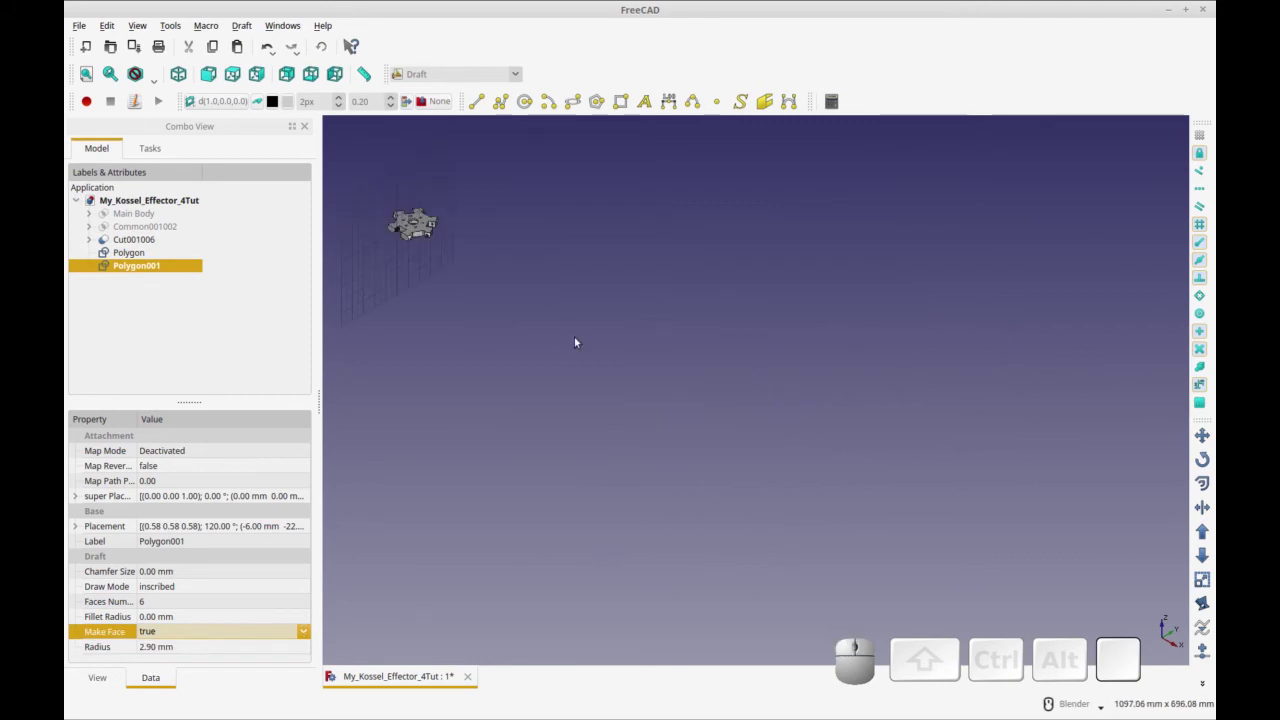
middle_click_drag(575, 343, 720, 480, "shift")
scroll(533, 360, "up", 5)
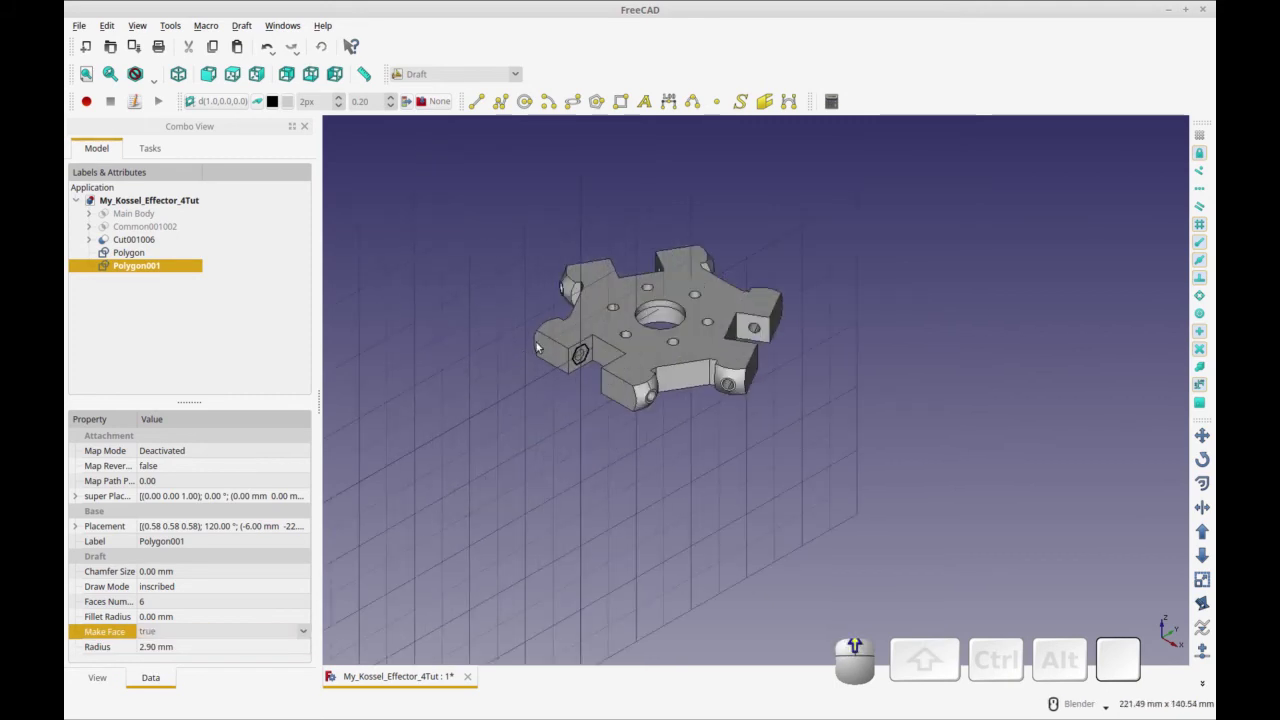
scroll(537, 347, "up", 5)
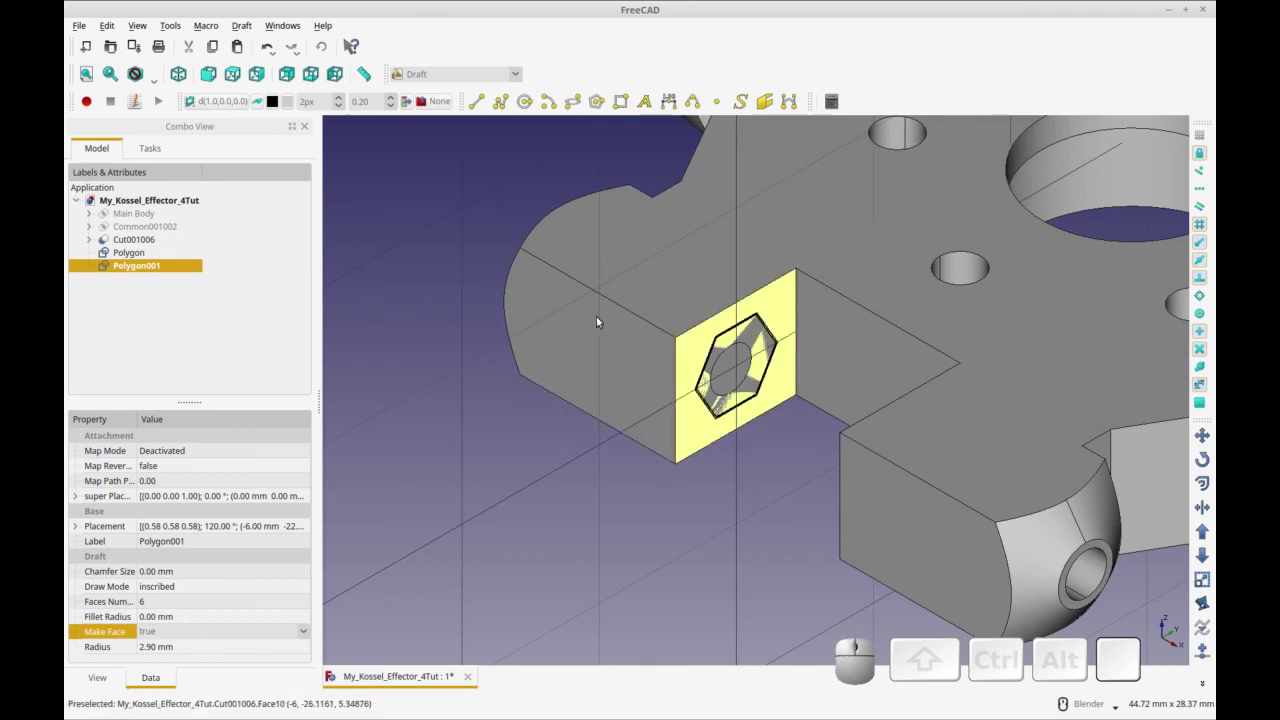
Set the Draft working plane to the platform's top face
left_click(158, 241)
key("space")
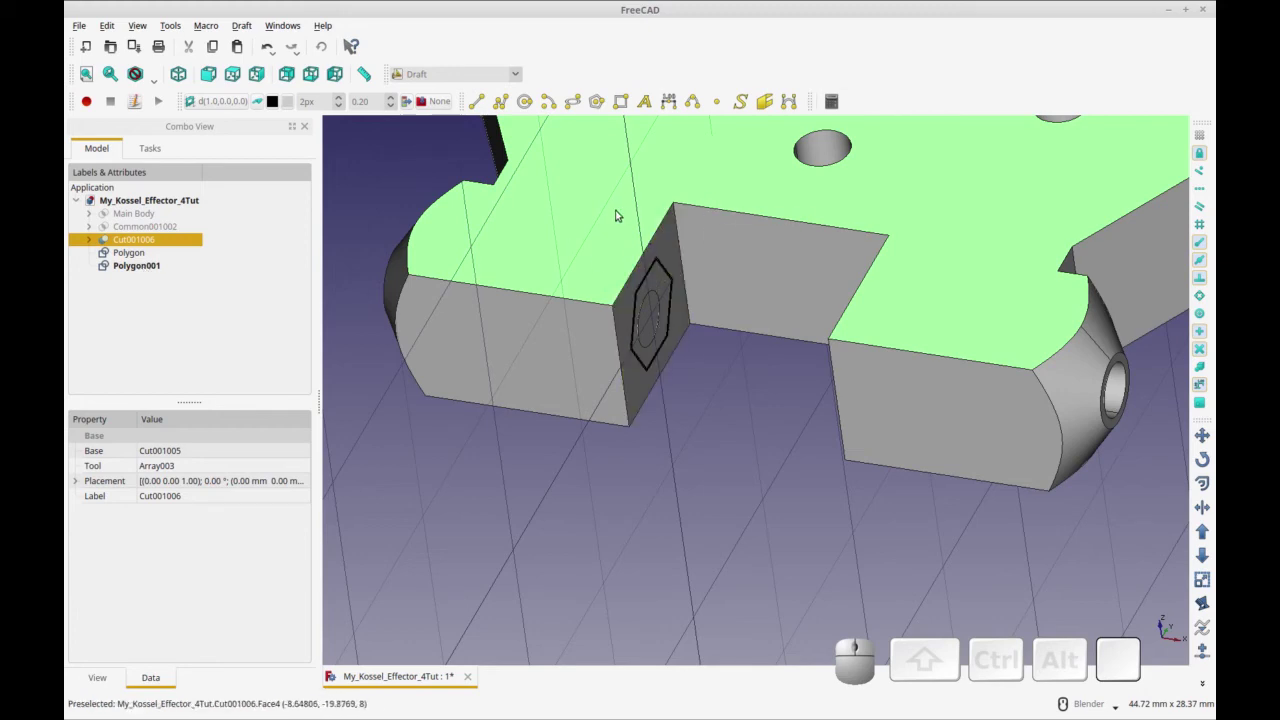
left_click(212, 101)
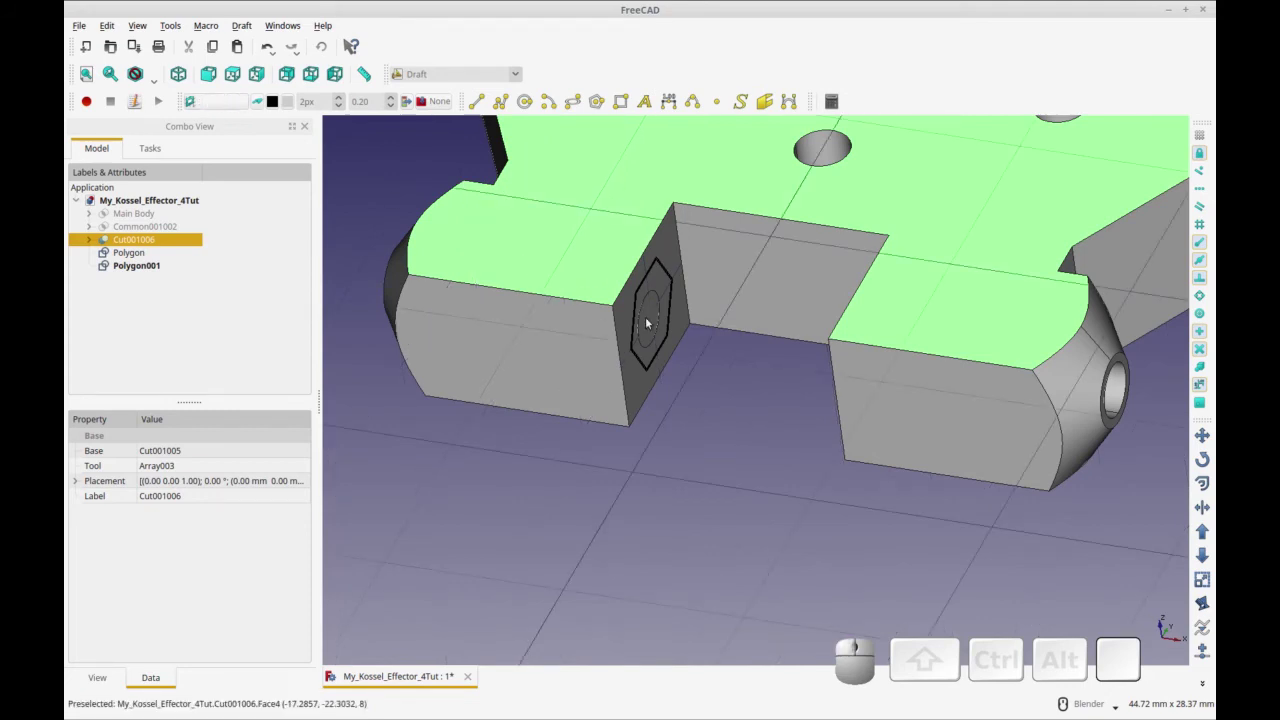
Move the 2.90 mm hexagon by -3 mm along the global X axis, into the arm
left_click(120, 266)
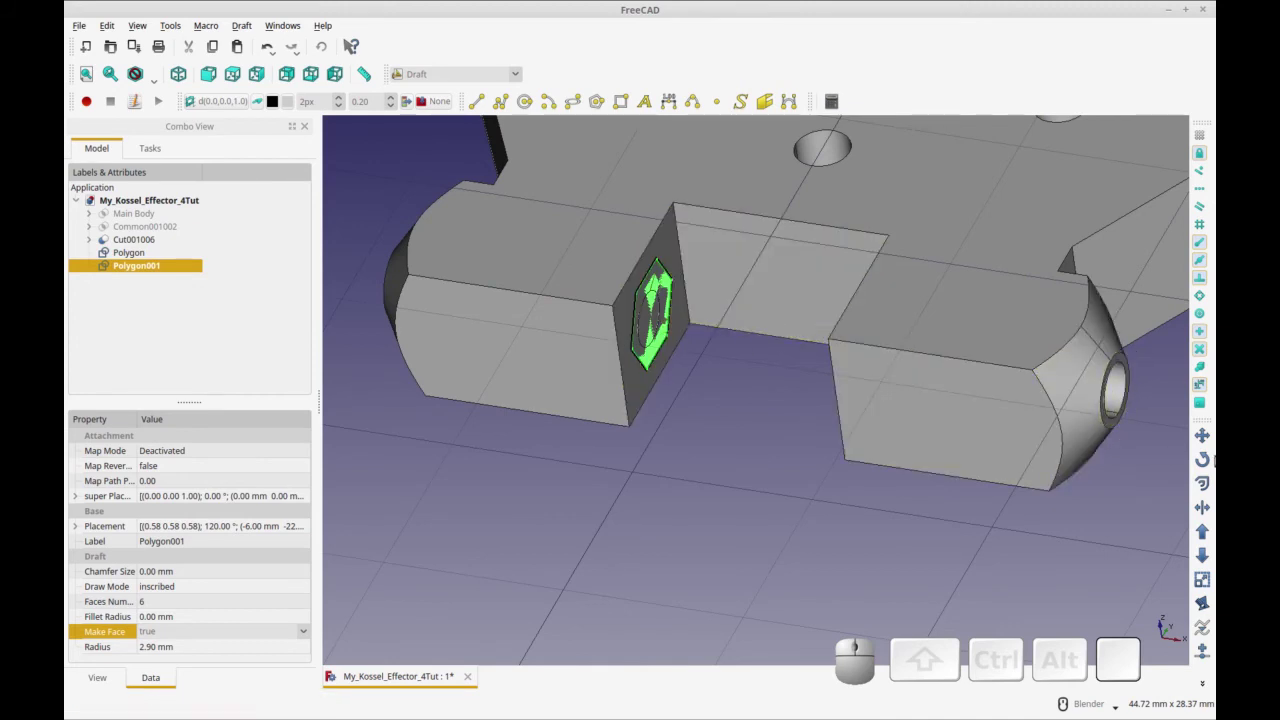
left_click(1203, 437)
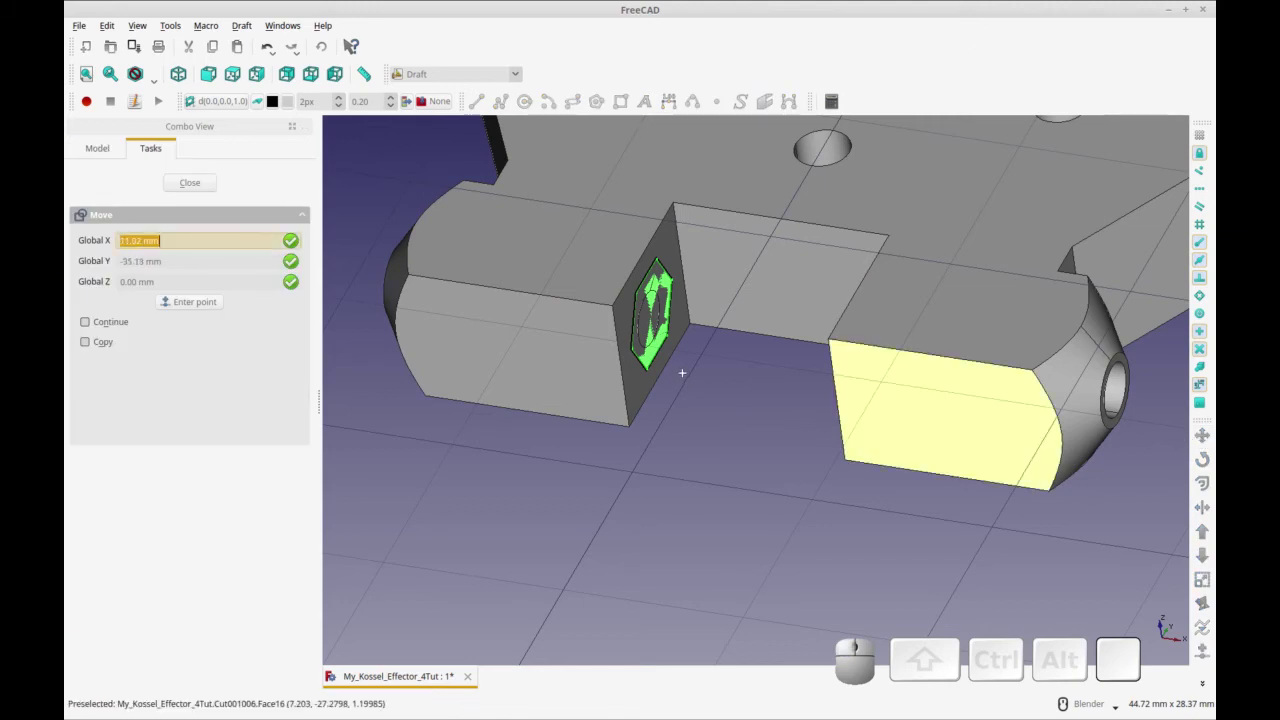
left_click(636, 293)
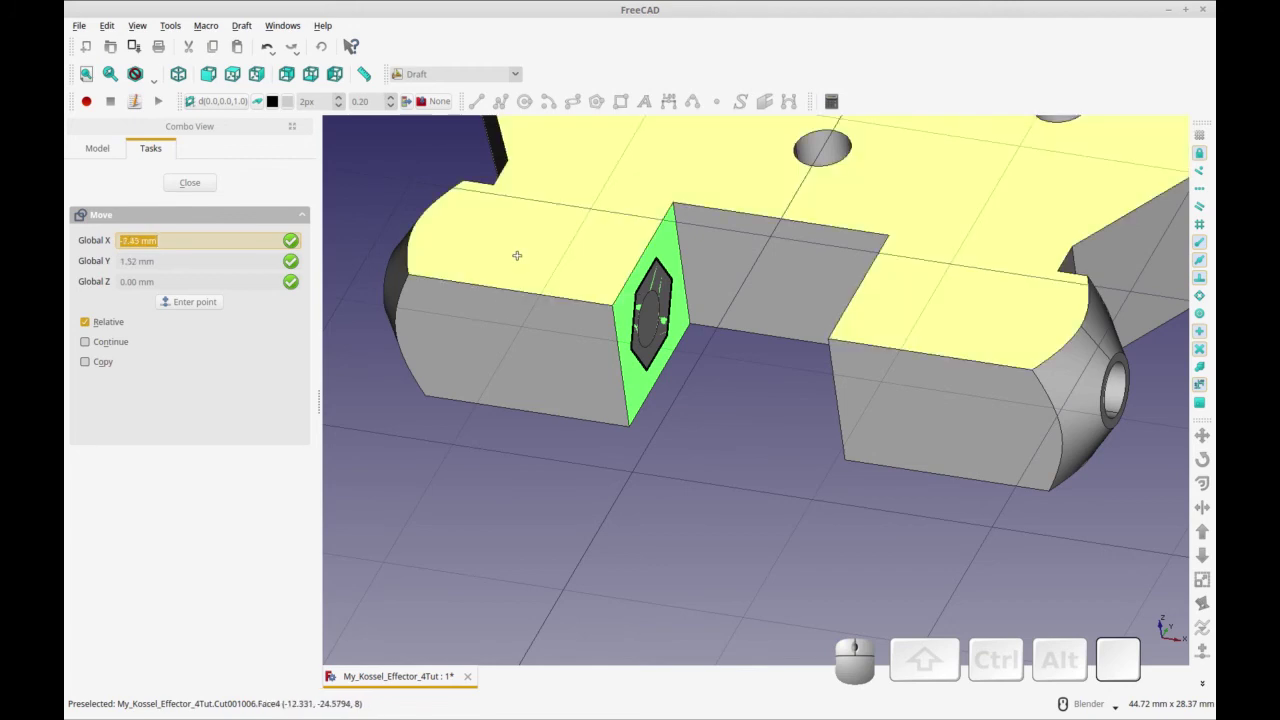
key("x")
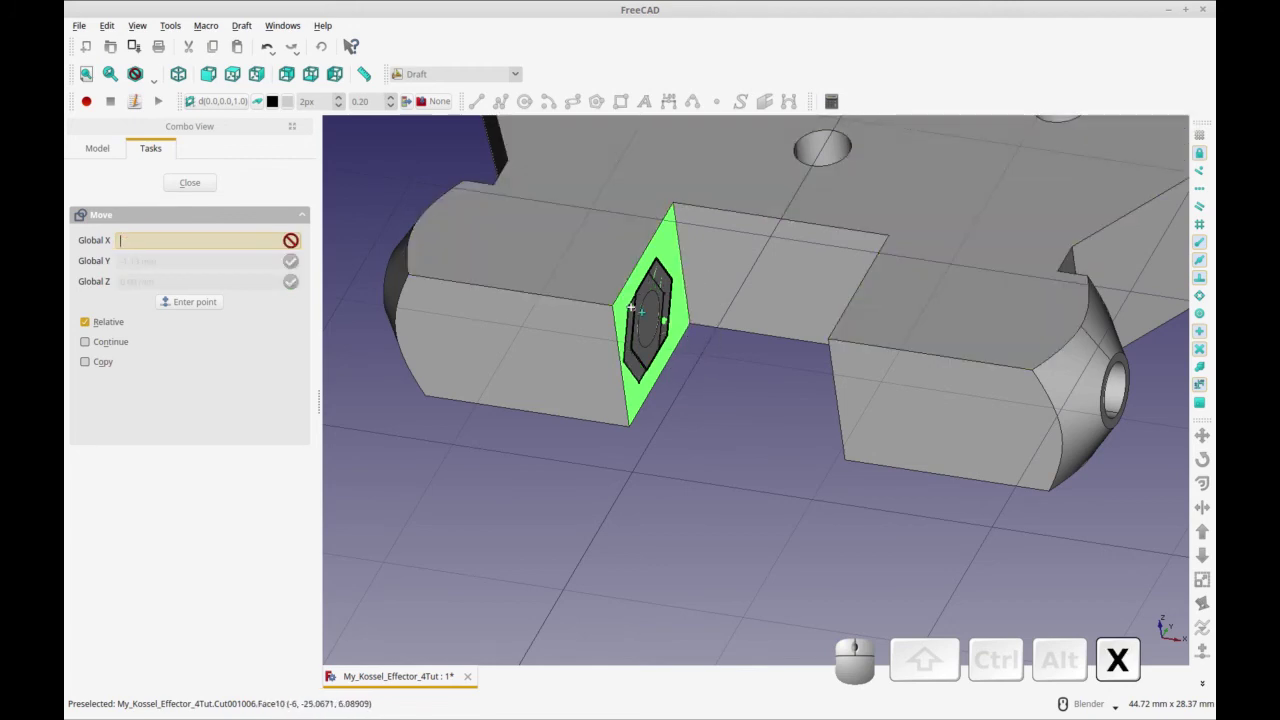
type("-")
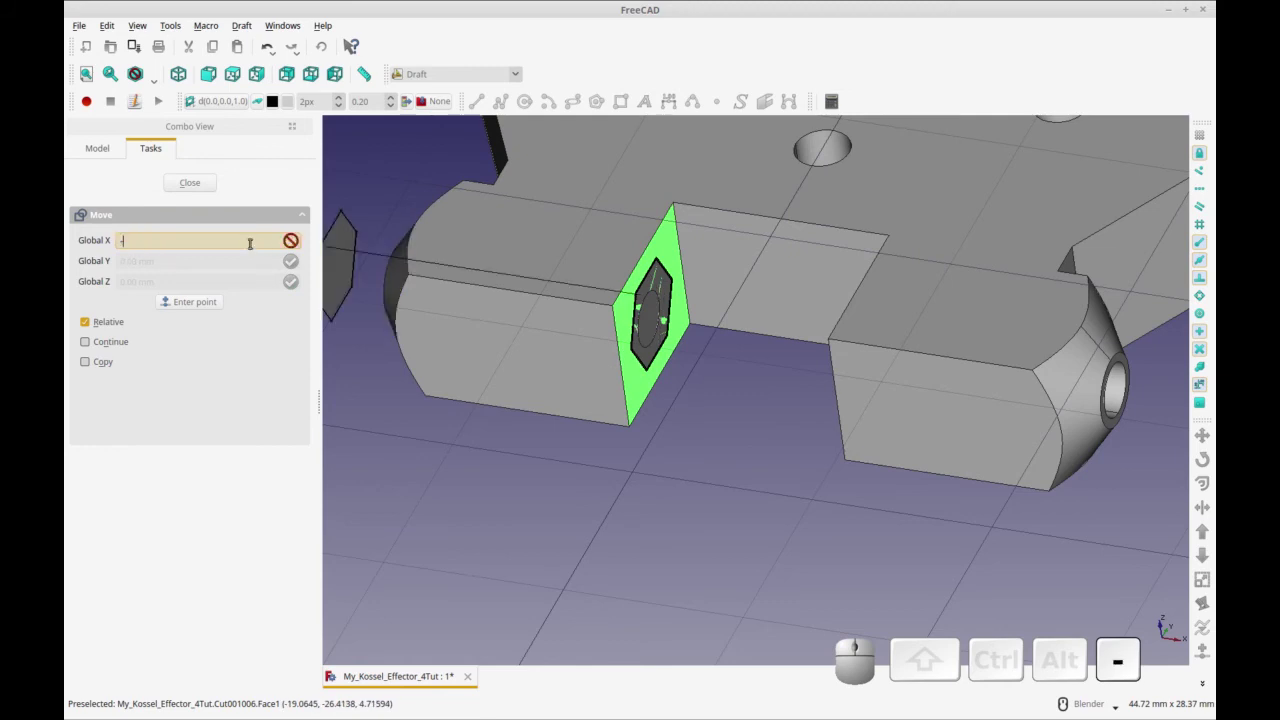
type("3")
key("Return")
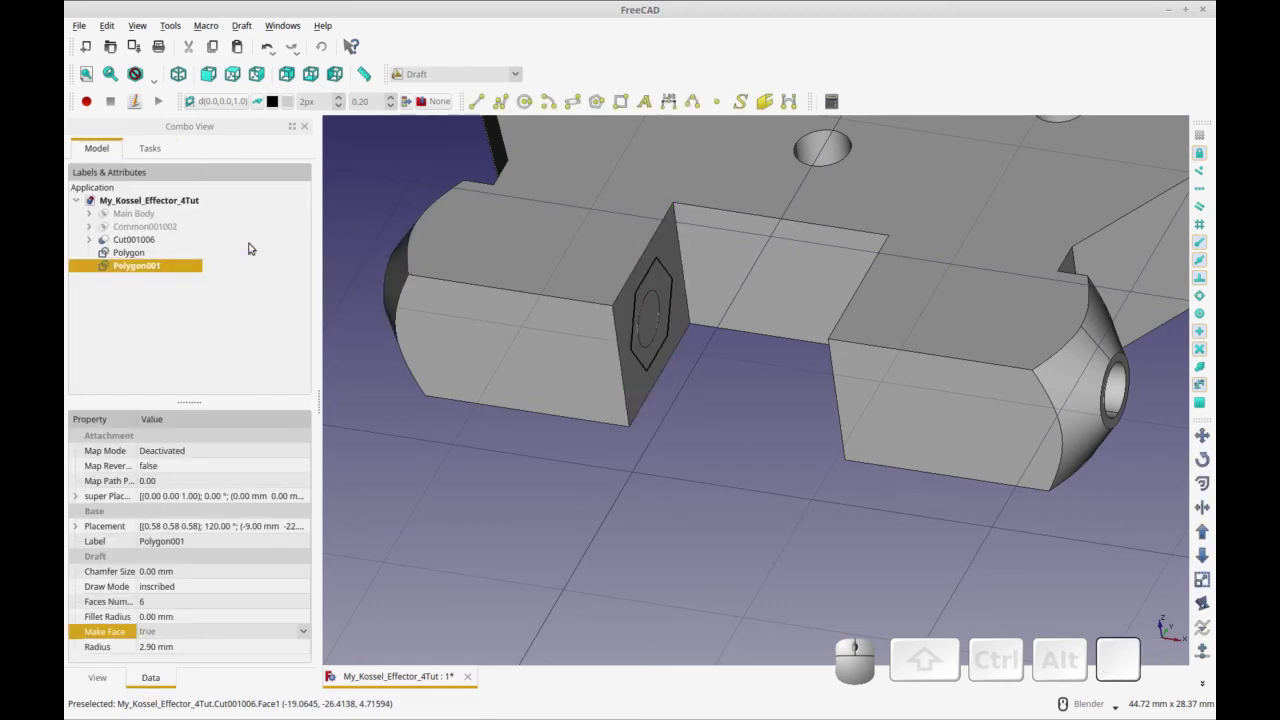
Hide the platform so only the two hexagons remain, and view both of them at an angle
left_click(190, 240)
key("space")
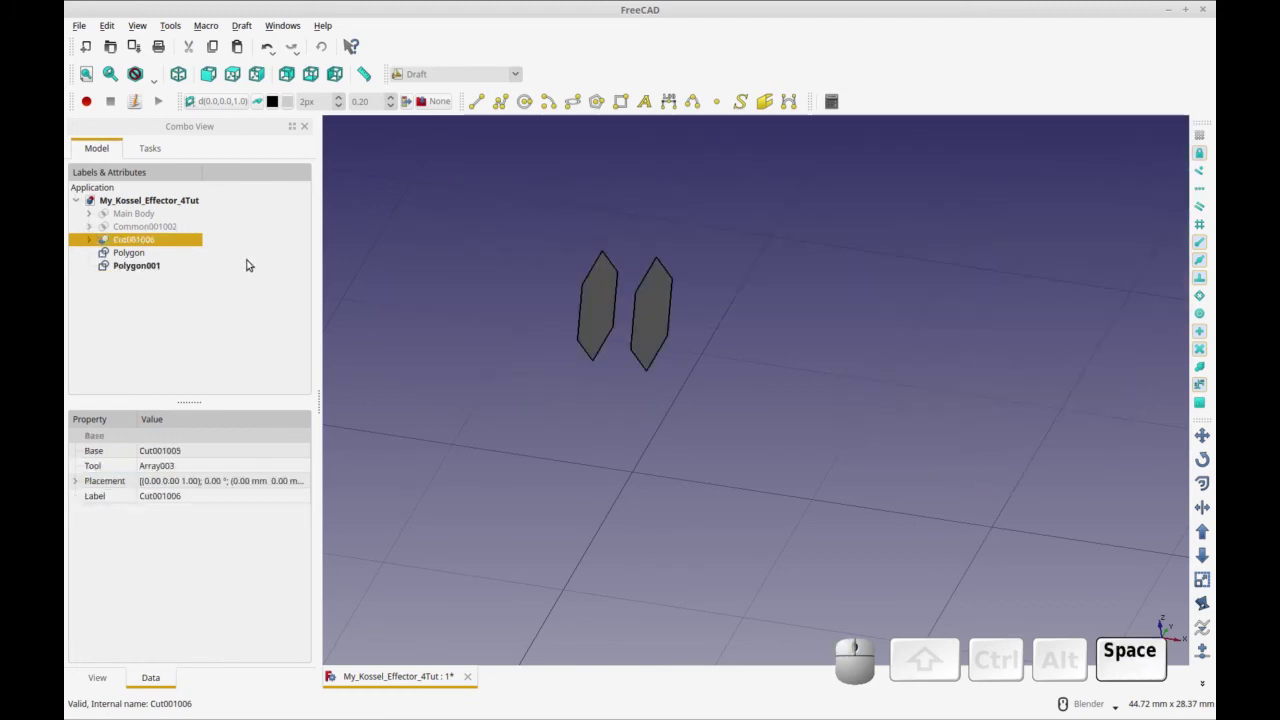
middle_click_drag(616, 367, 649, 386)
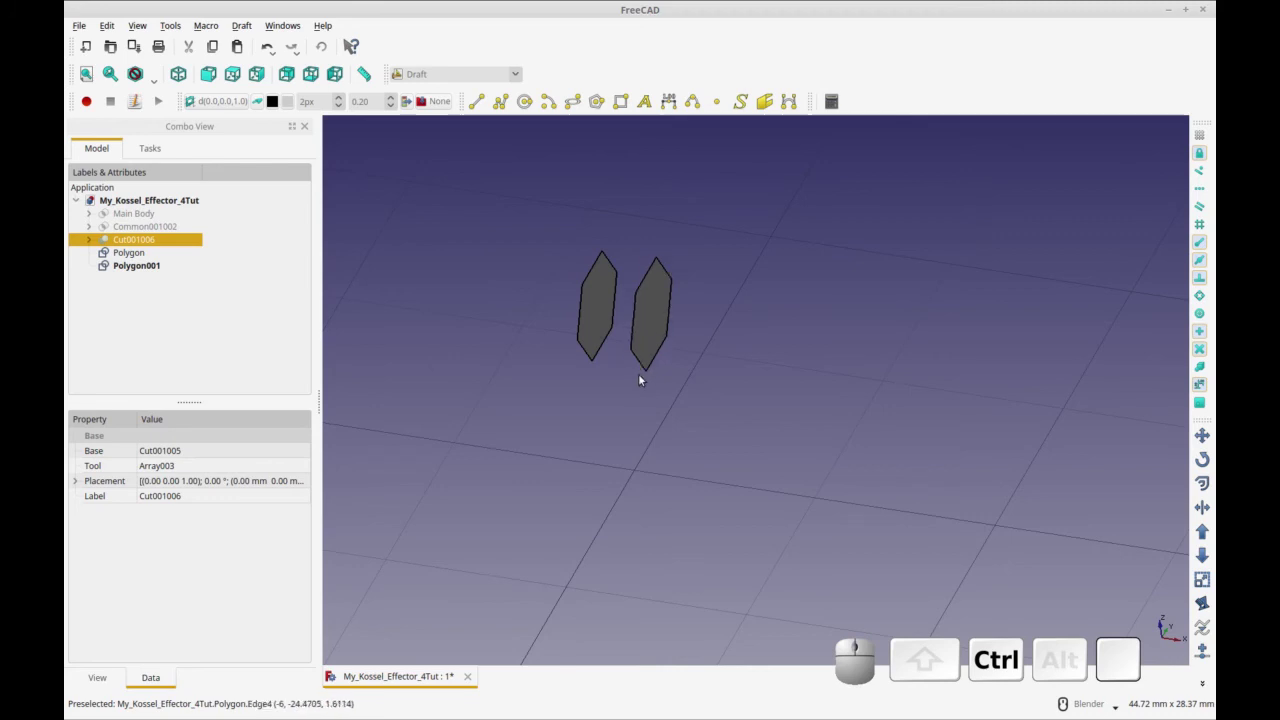
key("ctrl+r")
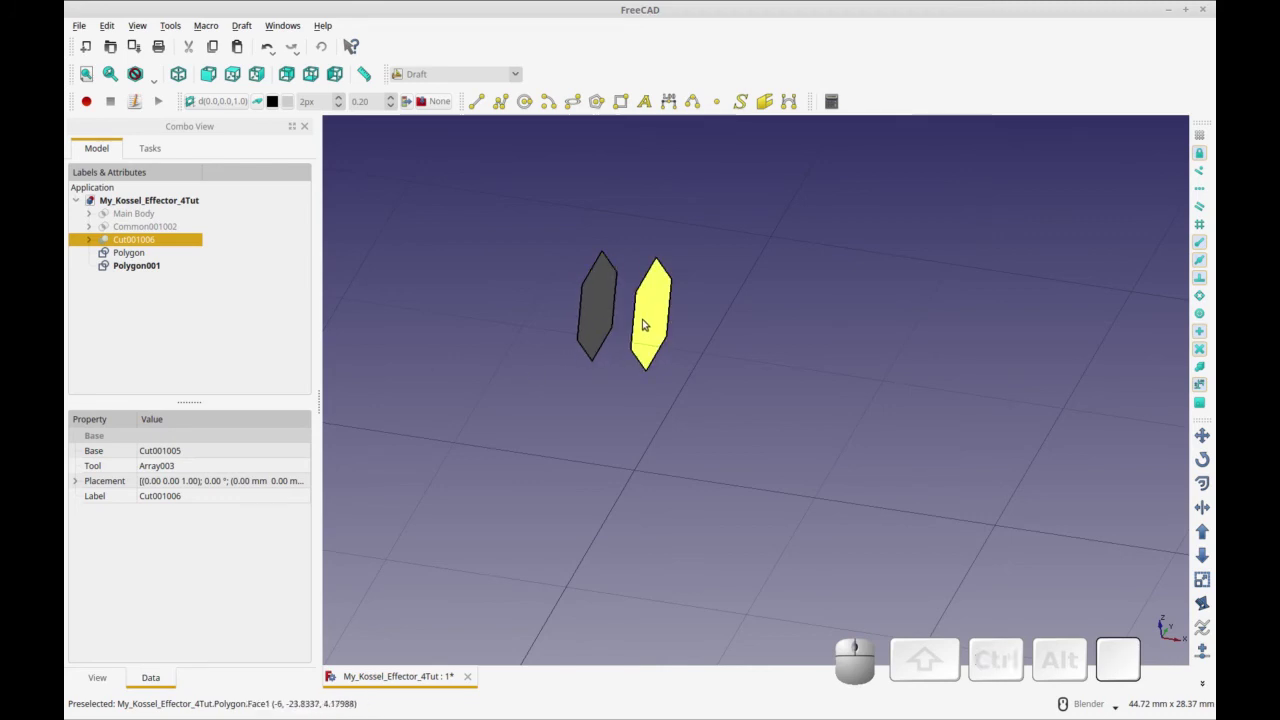
middle_click_drag(757, 334, 766, 363)
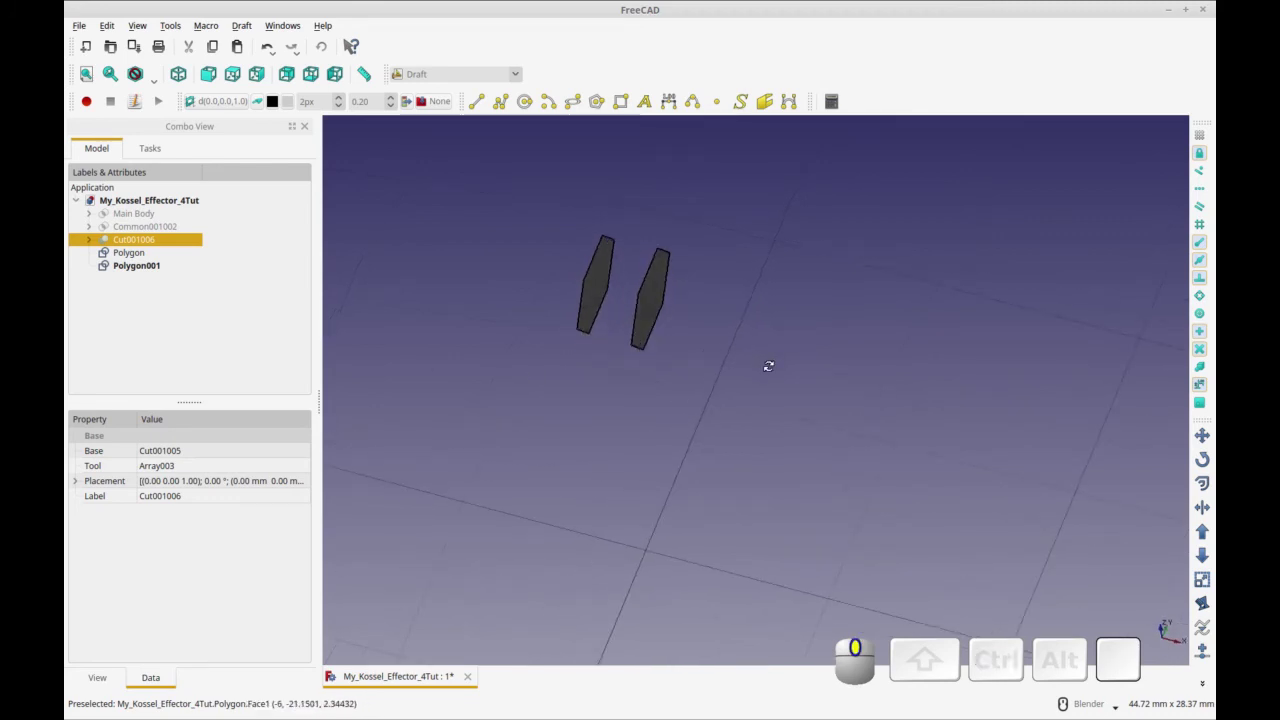
In the Part workbench, loft between the 3.00 mm hexagon and the 2.90 mm hexagon
left_click(650, 290)
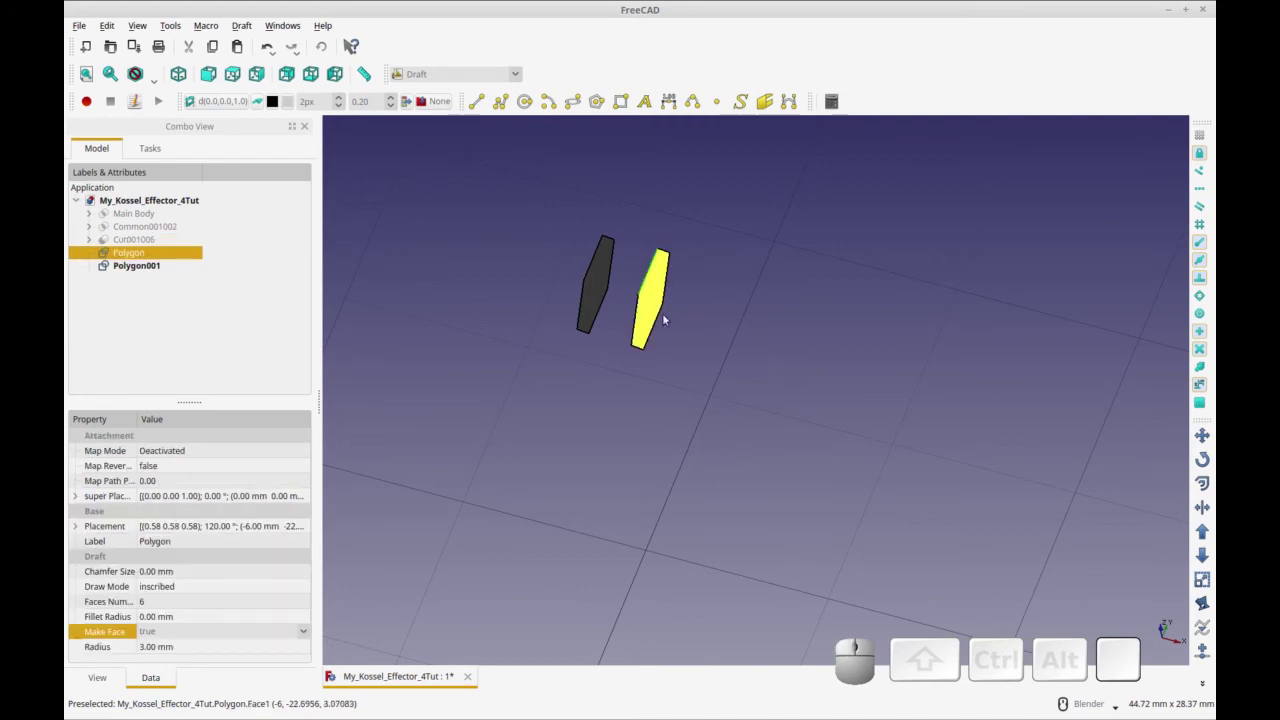
left_click(514, 74)
left_click(463, 300)
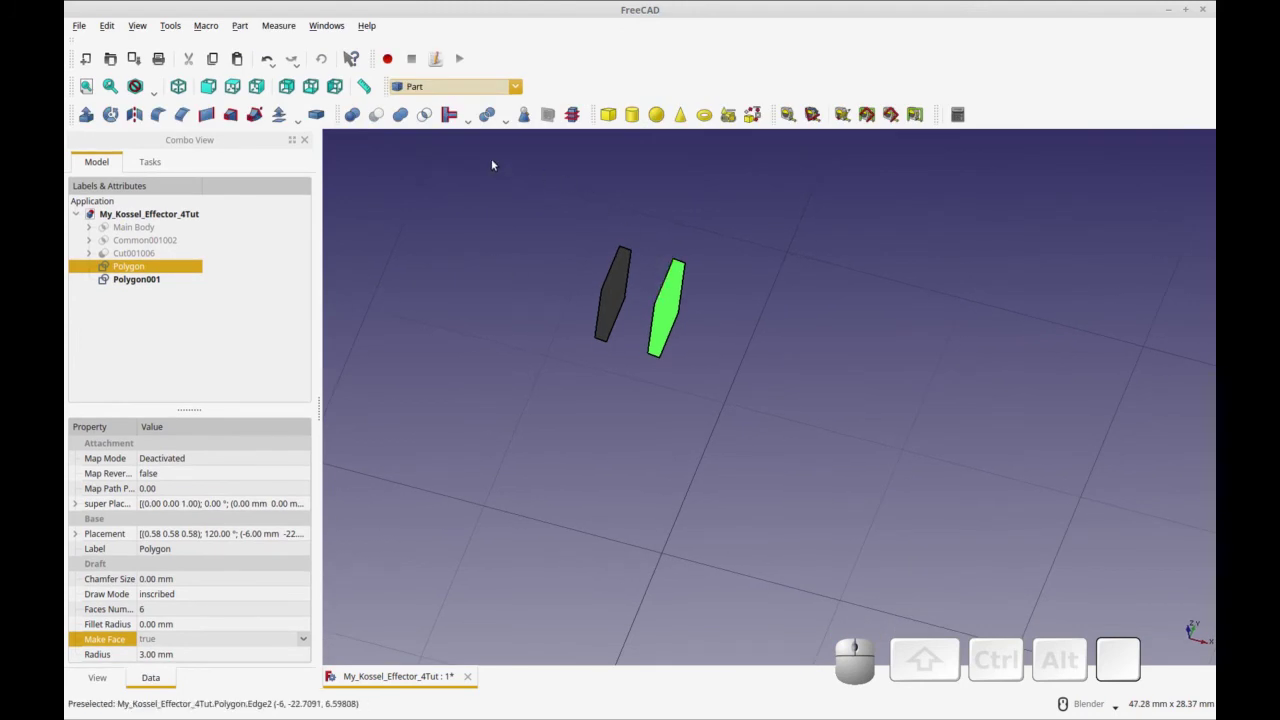
left_click(229, 118)
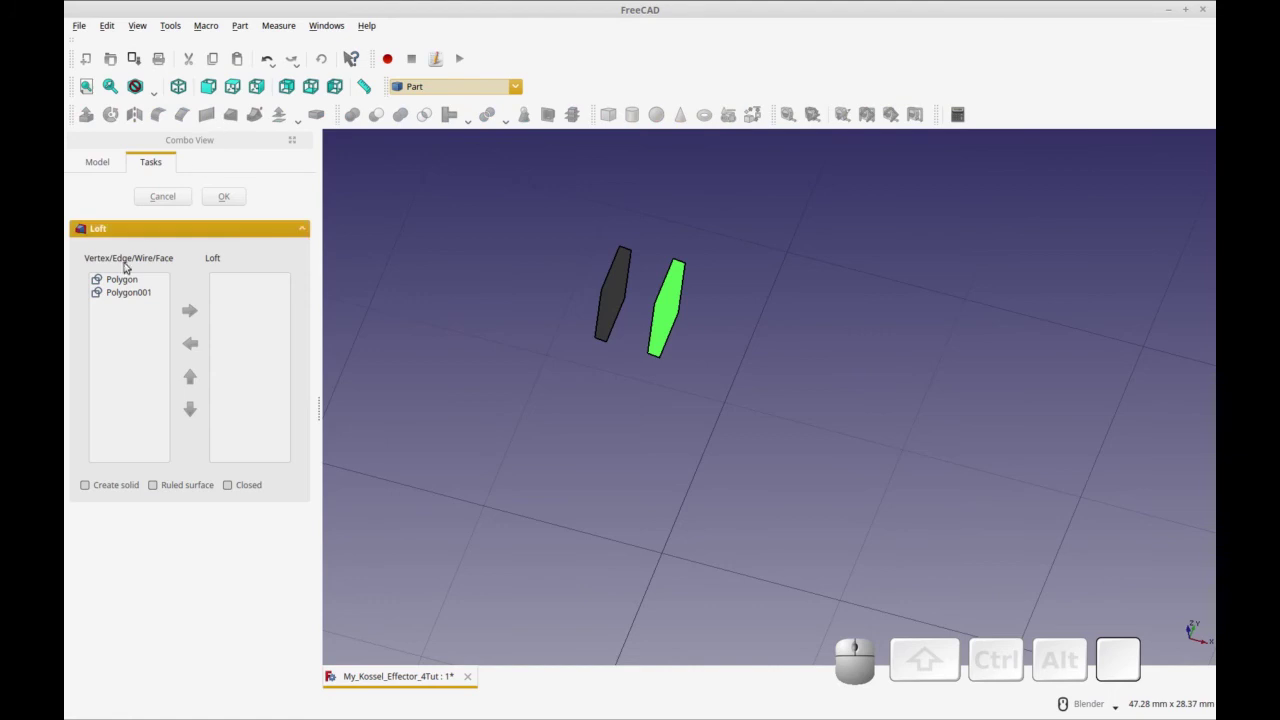
left_click(119, 280)
left_click(189, 310)
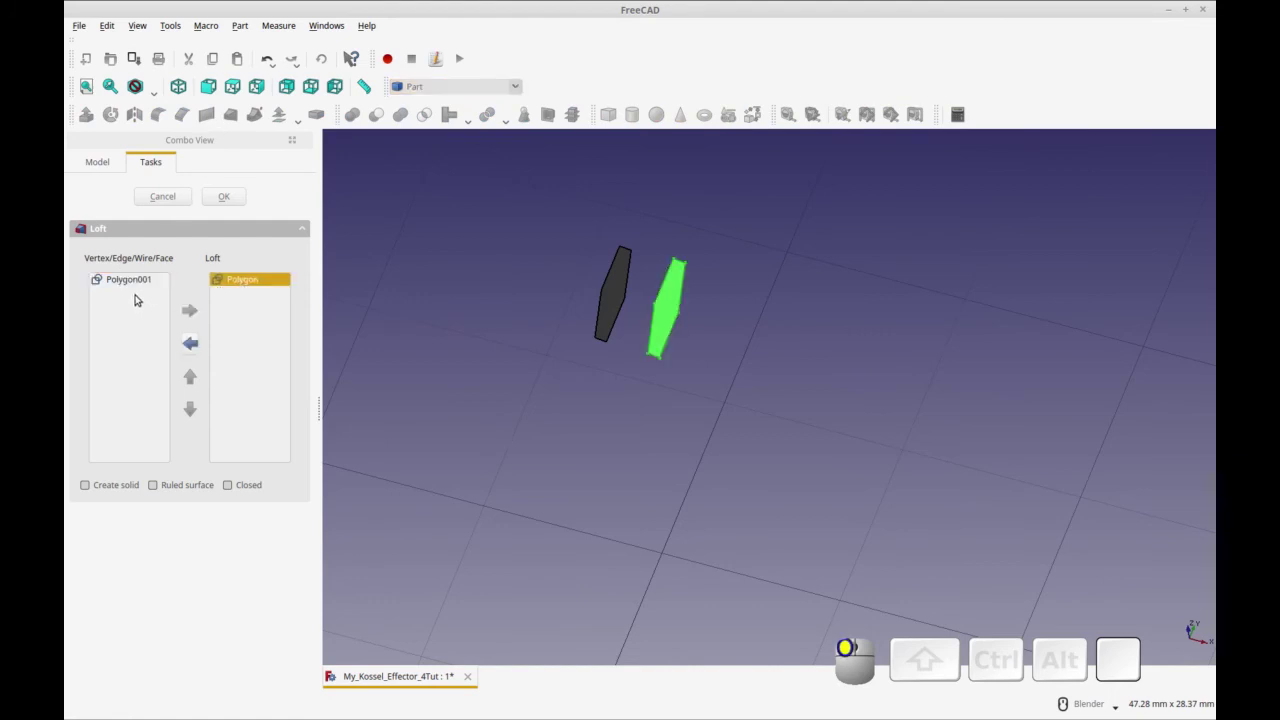
left_click(132, 284)
left_click(189, 310)
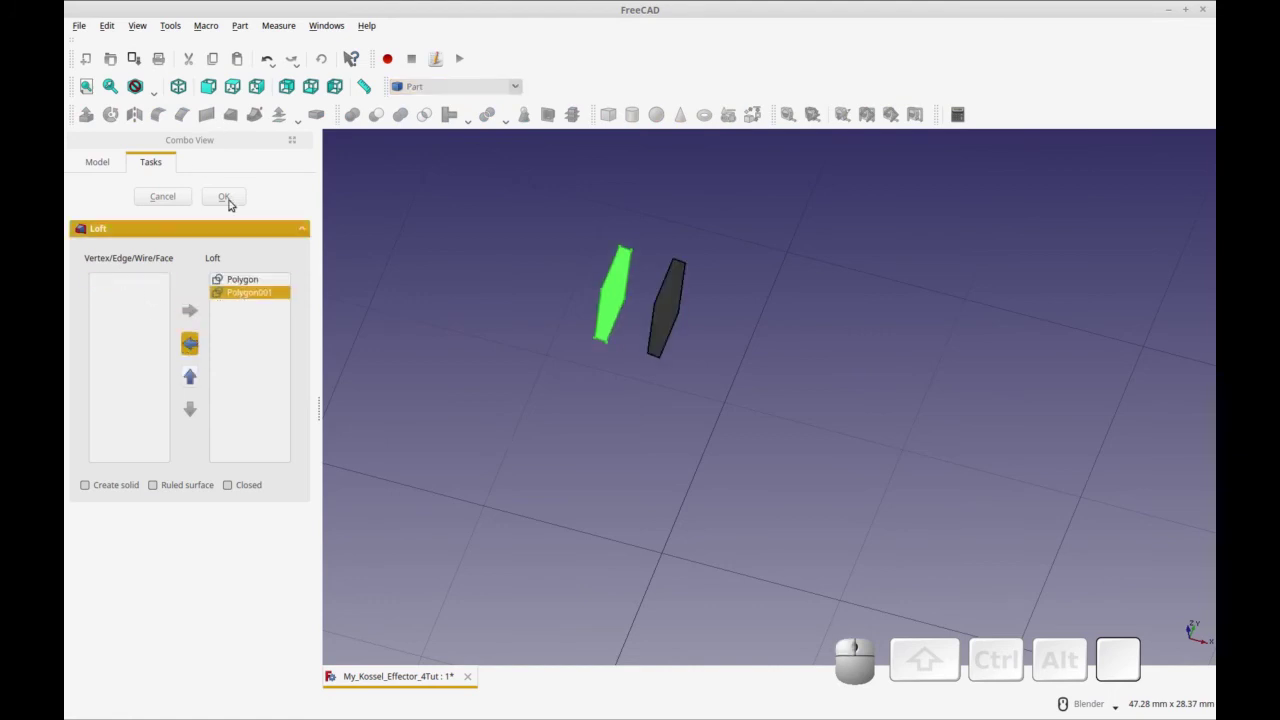
left_click(224, 197)
middle_click_drag(613, 369, 608, 314)
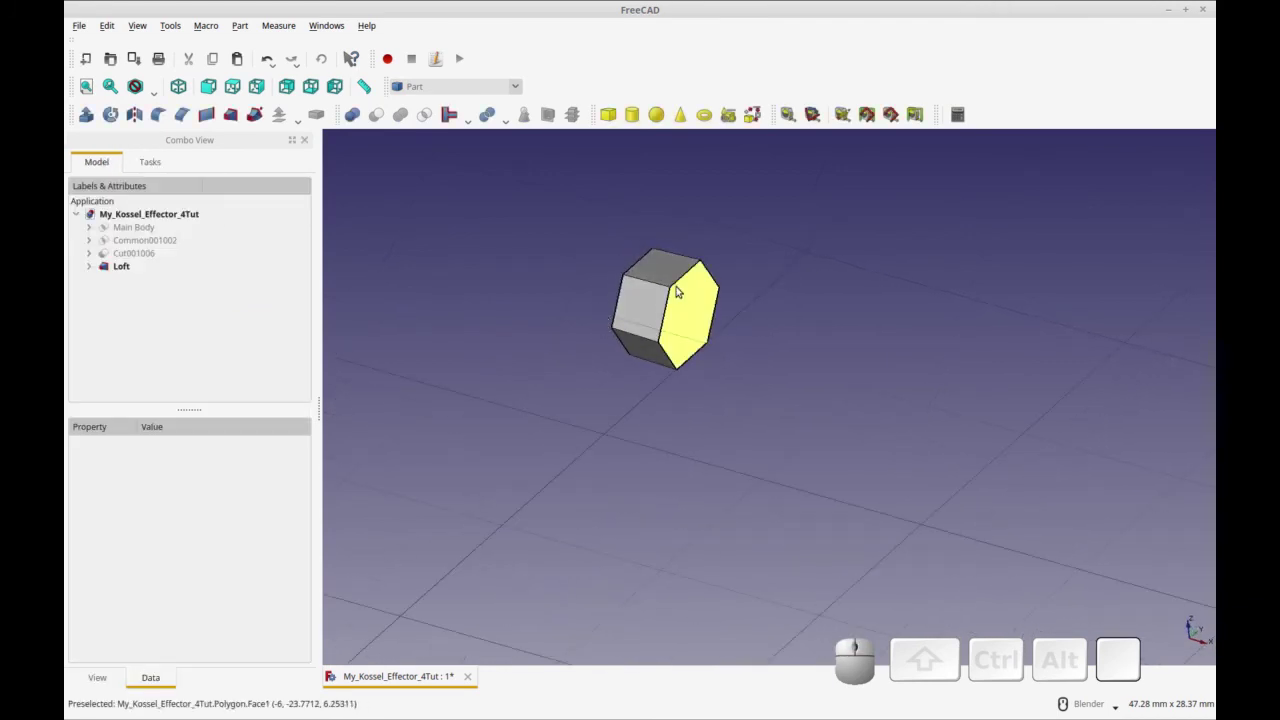
middle_click_drag(659, 393, 688, 384)
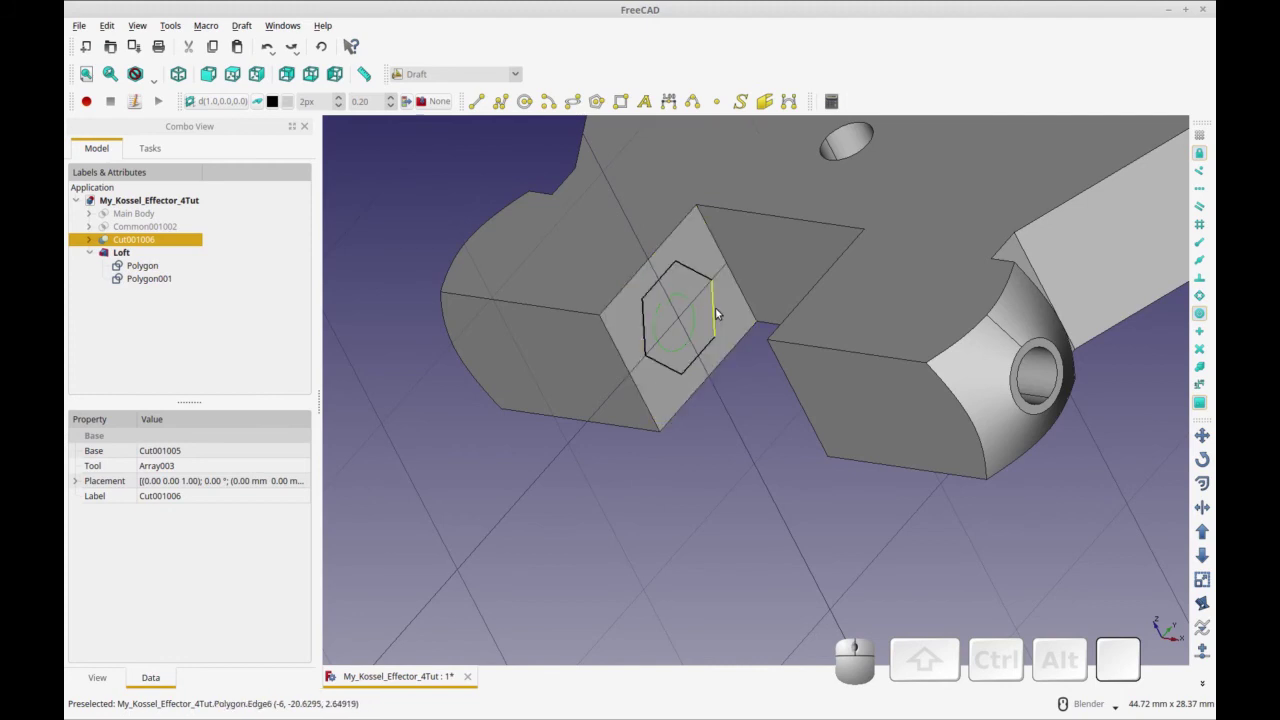
Move the loft about 0.40 mm within the arm's inner face with Draft Move, snapping it to the rod hole's centre
left_click(158, 254)
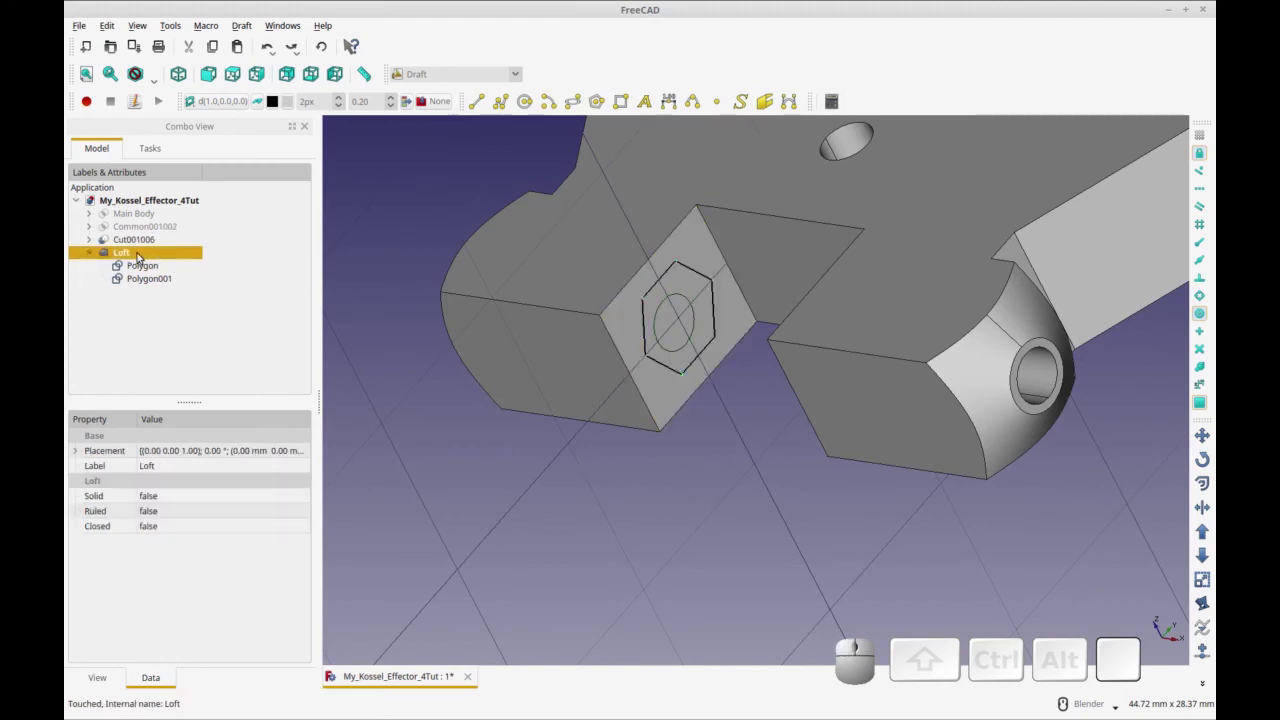
middle_click_drag(680, 450, 686, 471)
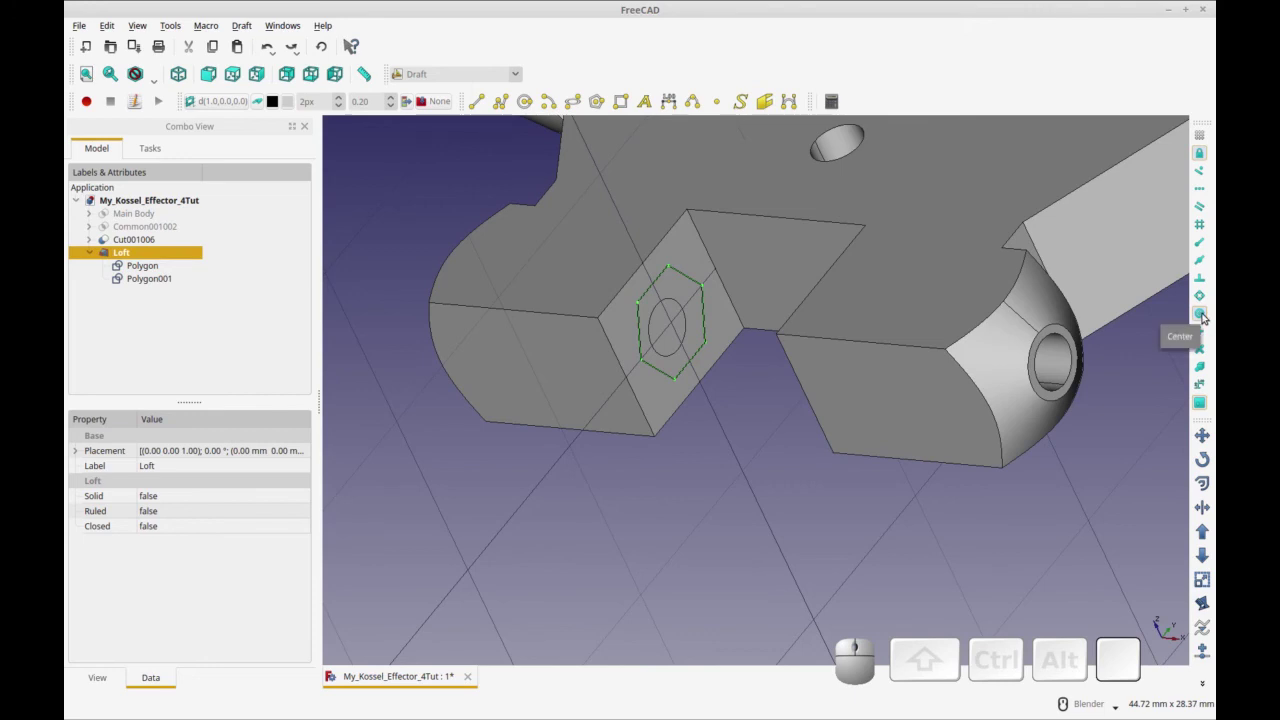
left_click(1203, 436)
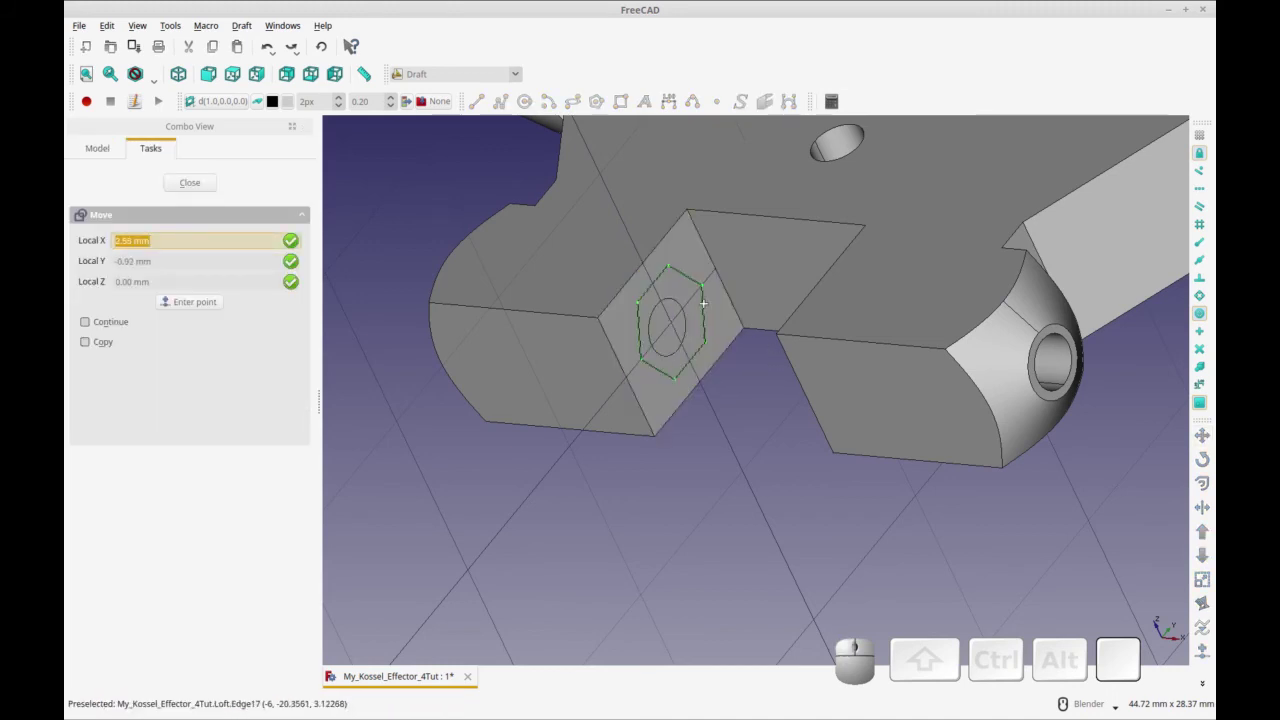
left_click(704, 309)
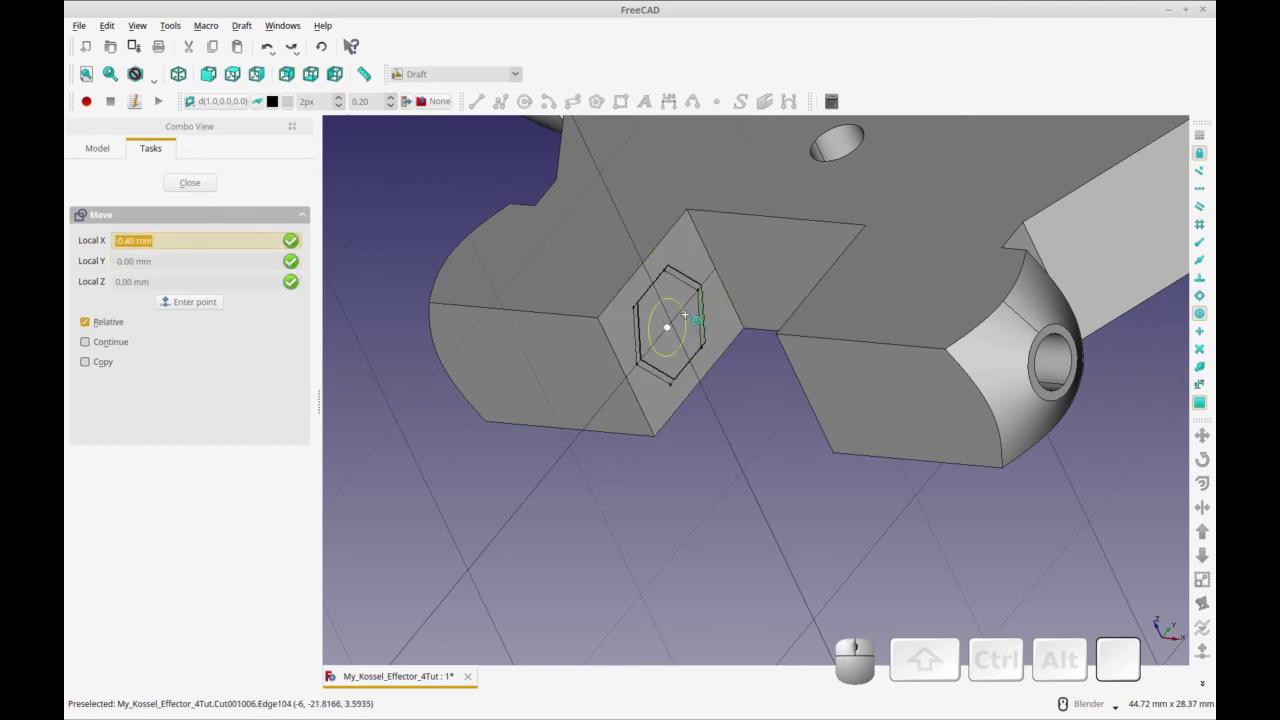
left_click(685, 317)
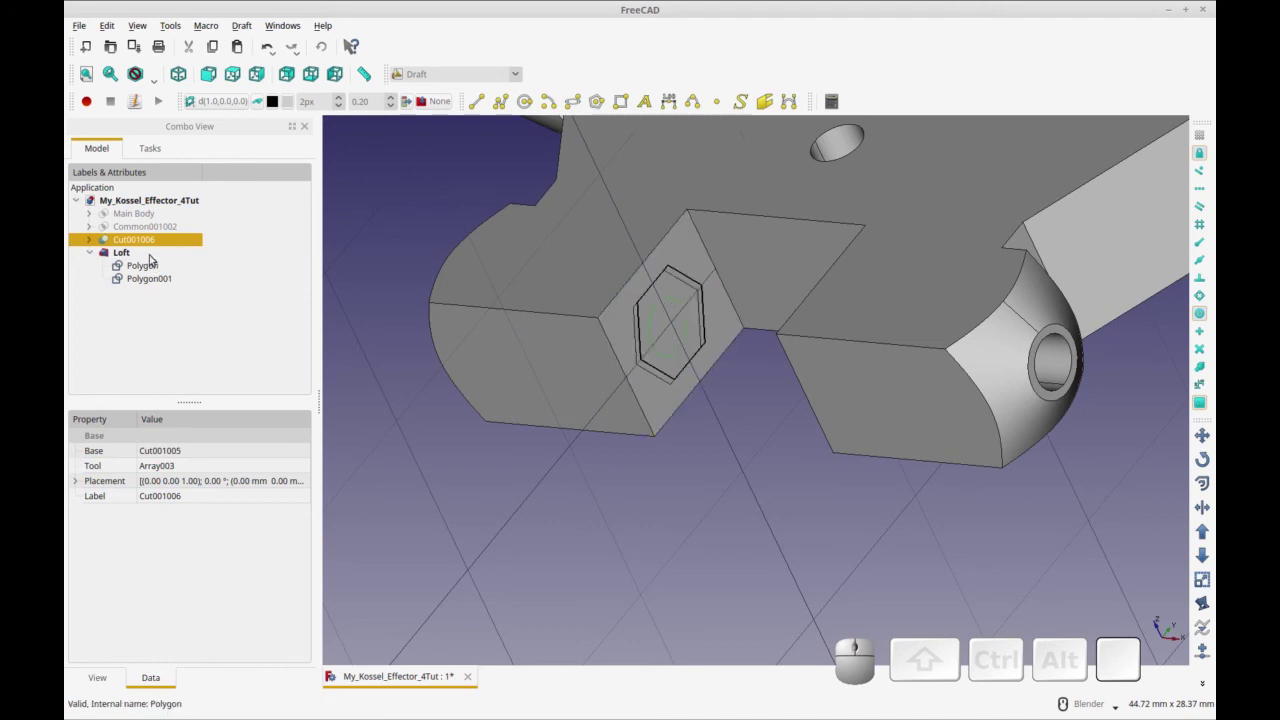
Hide the platform and the loft's two source hexagons, leaving only the loft visible
key("space")
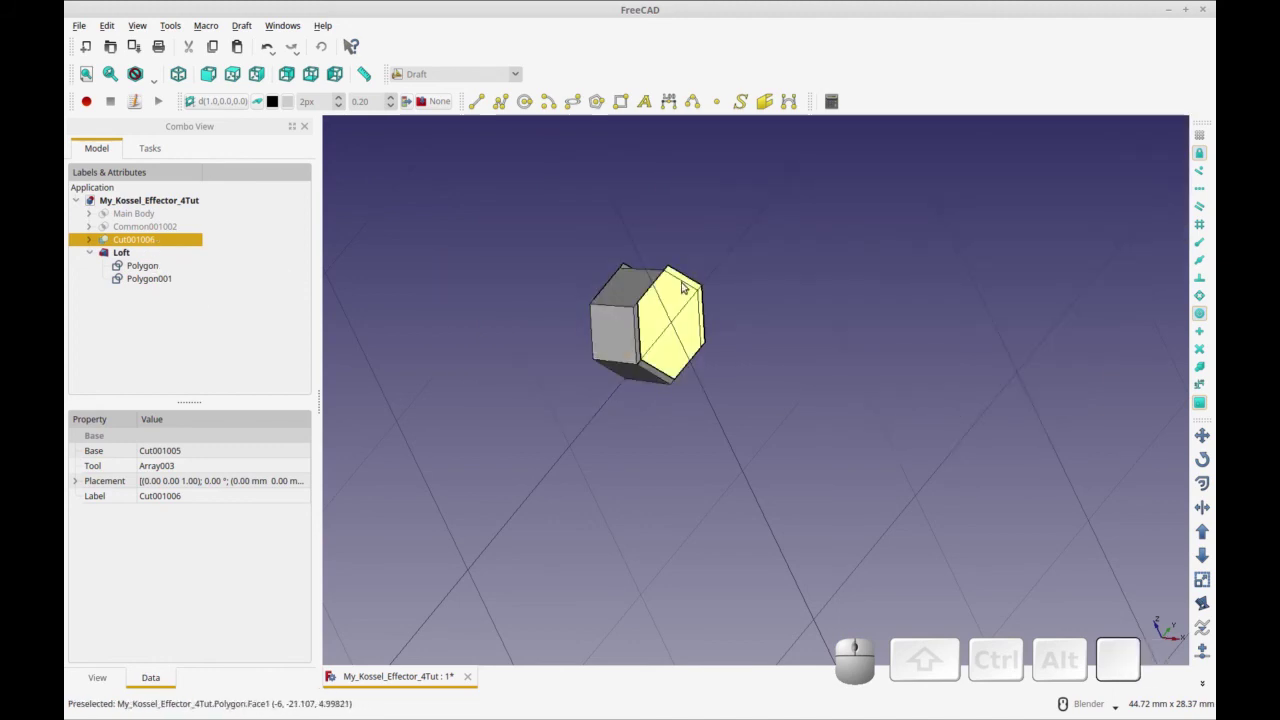
left_click(141, 265)
key("space")
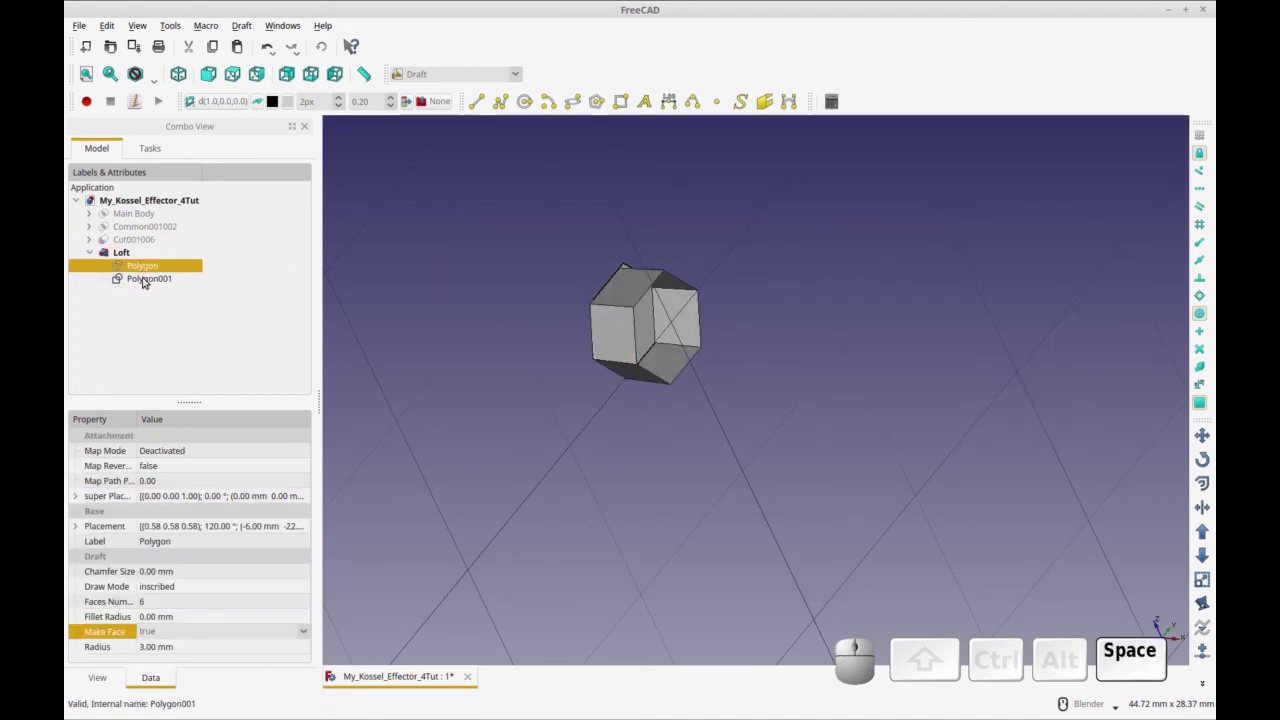
left_click(143, 279)
Set the loft's Solid property to true
left_click(121, 252)
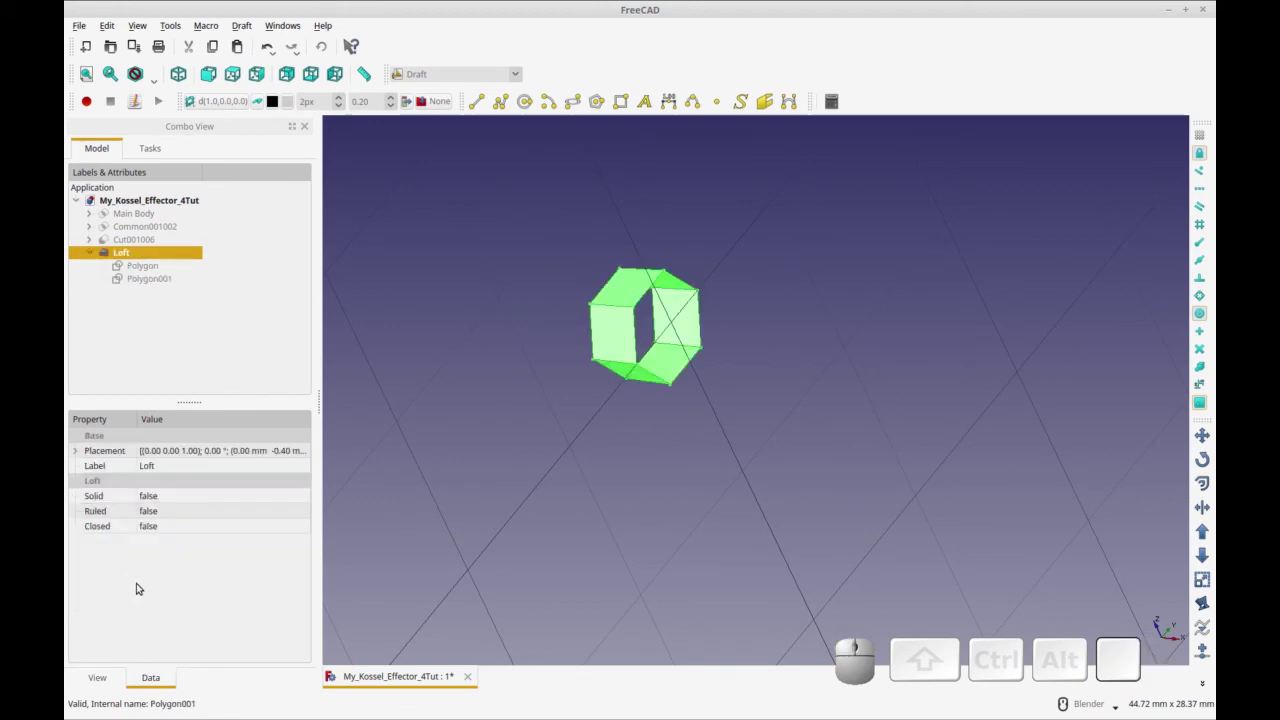
left_click(193, 498)
left_click(299, 496)
left_click(286, 513)
left_click(215, 517)
middle_click_drag(678, 405, 725, 388)
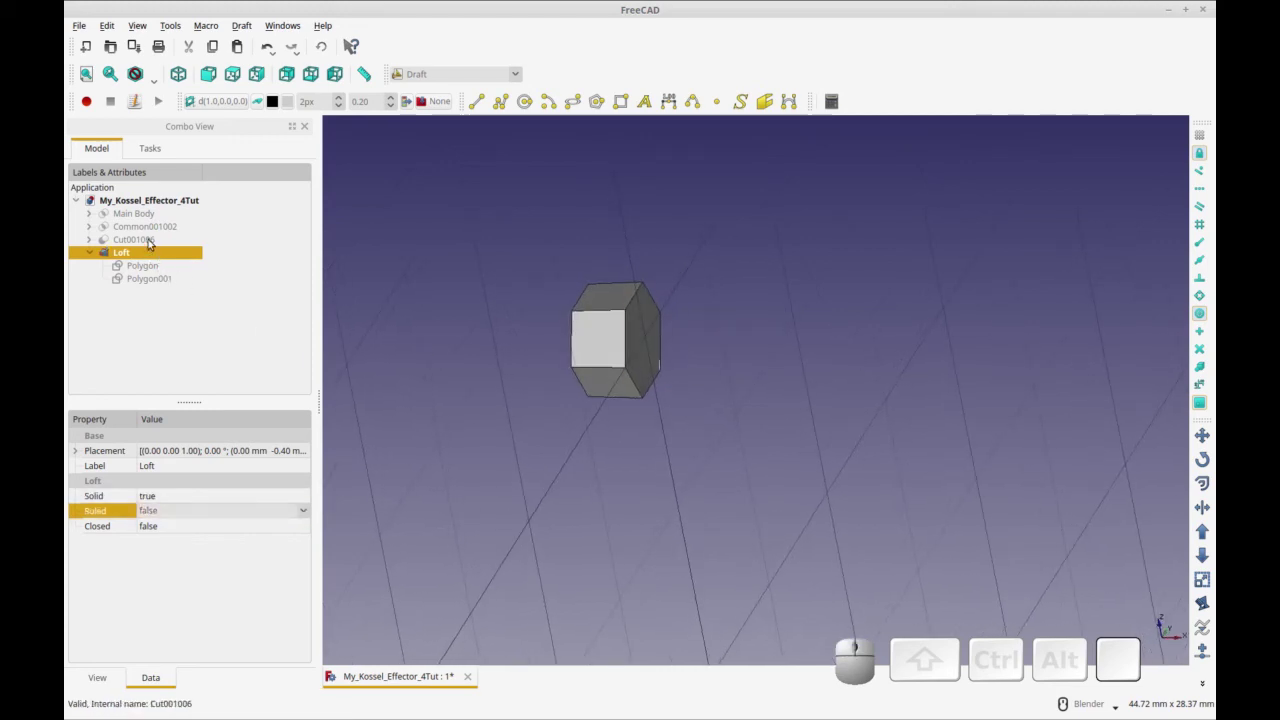
Show the platform again and view the solid loft's position in the arm's inner face
key("space")
key("space")
left_click(155, 242)
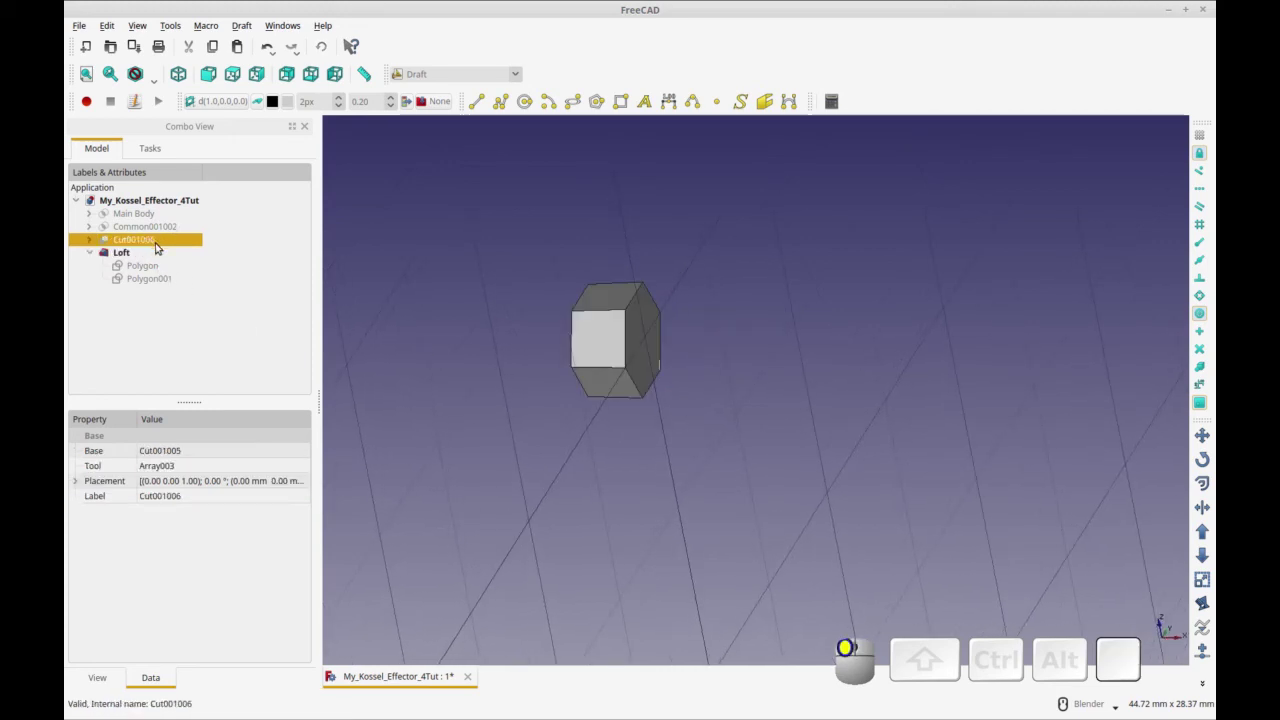
key("space")
middle_click_drag(592, 400, 664, 470)
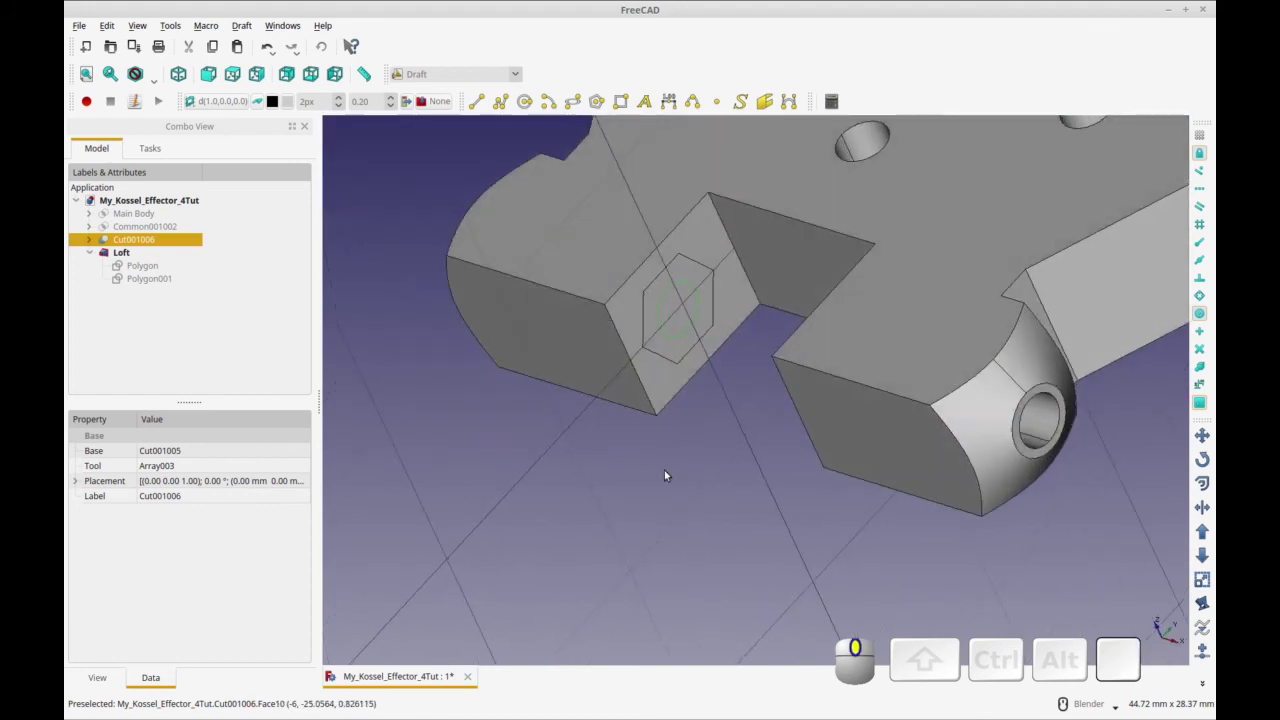
Try to copy the loft without the hexagons it depends on
left_click(113, 253)
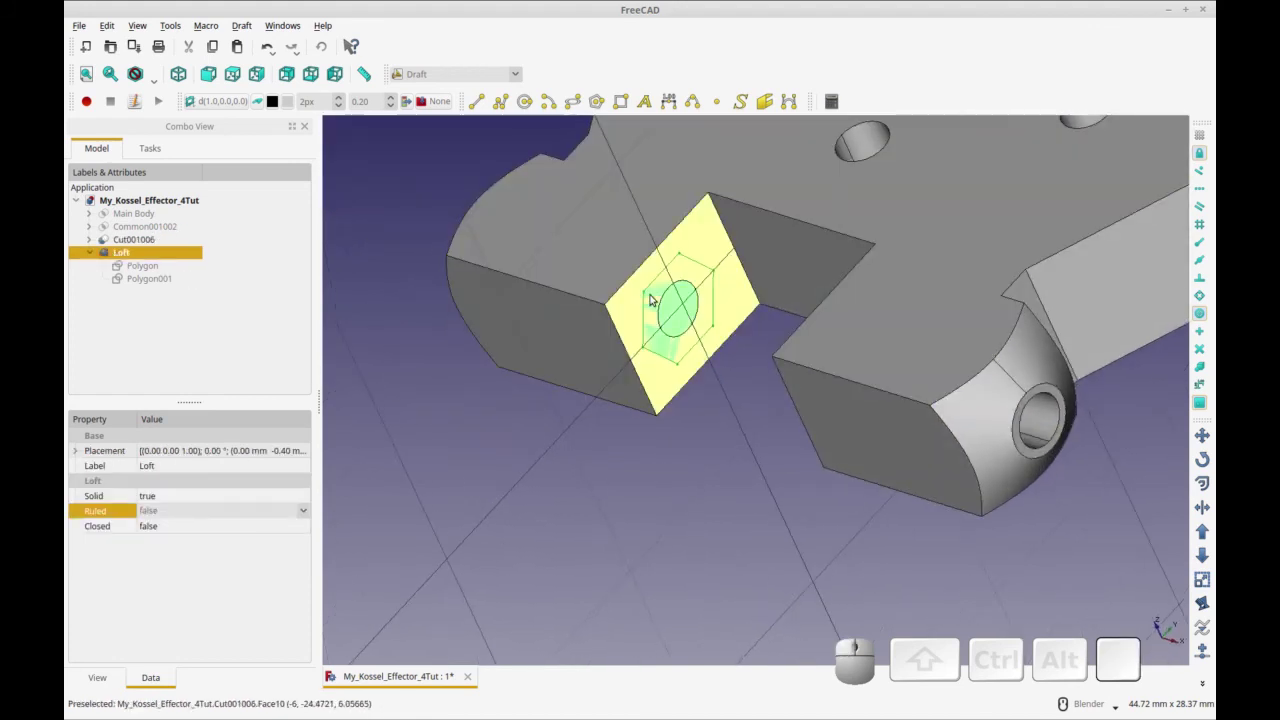
right_click(182, 256)
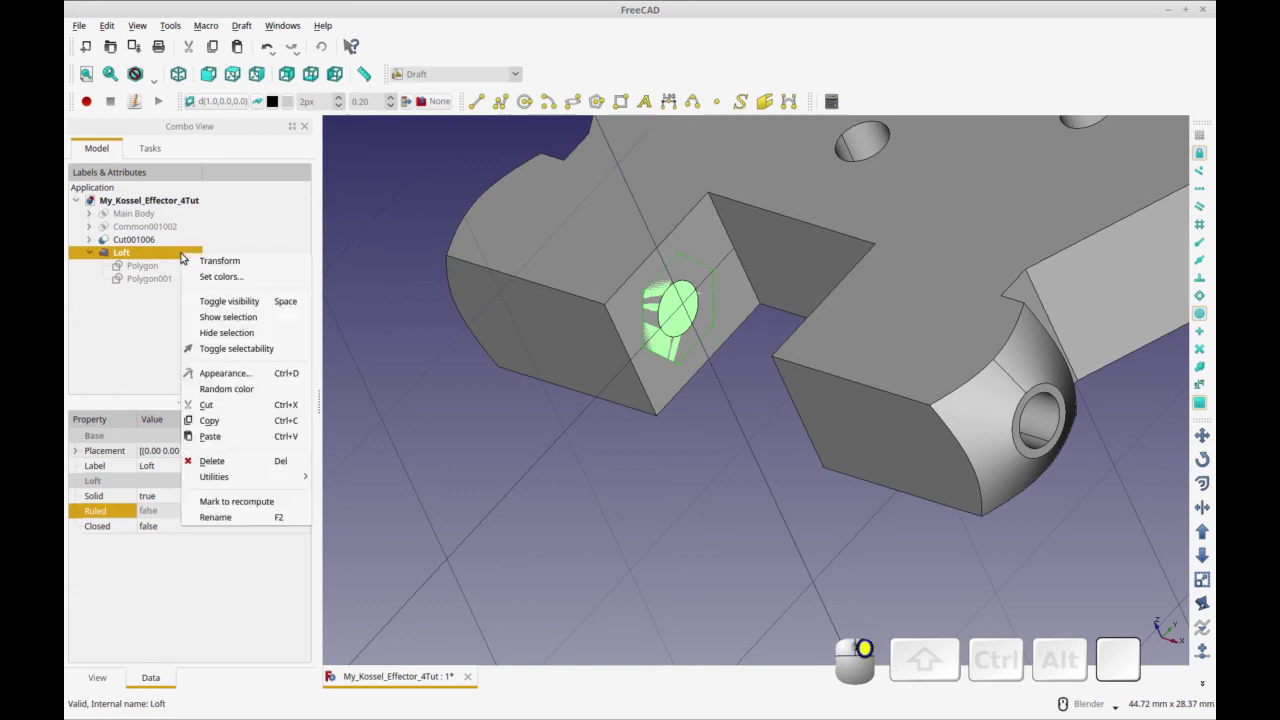
left_click(209, 420)
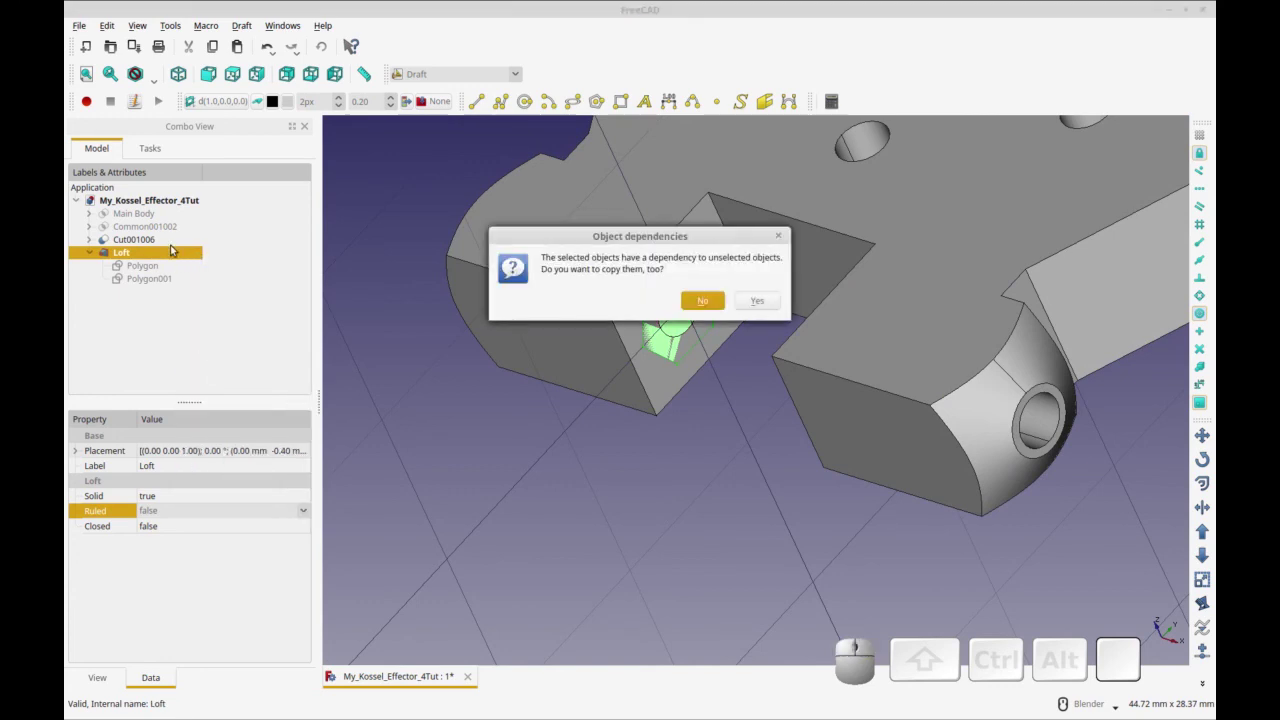
left_click(720, 301)
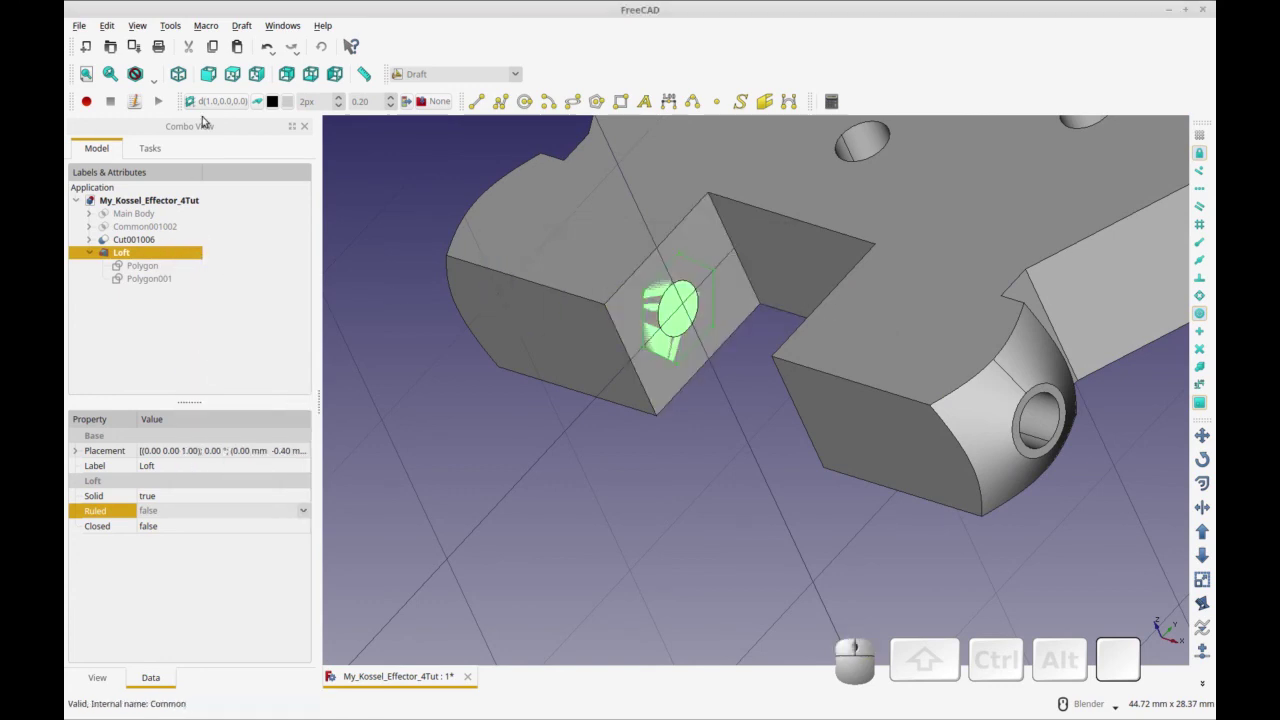
Create a simple copy of the loft in the Part workbench
left_click(452, 74)
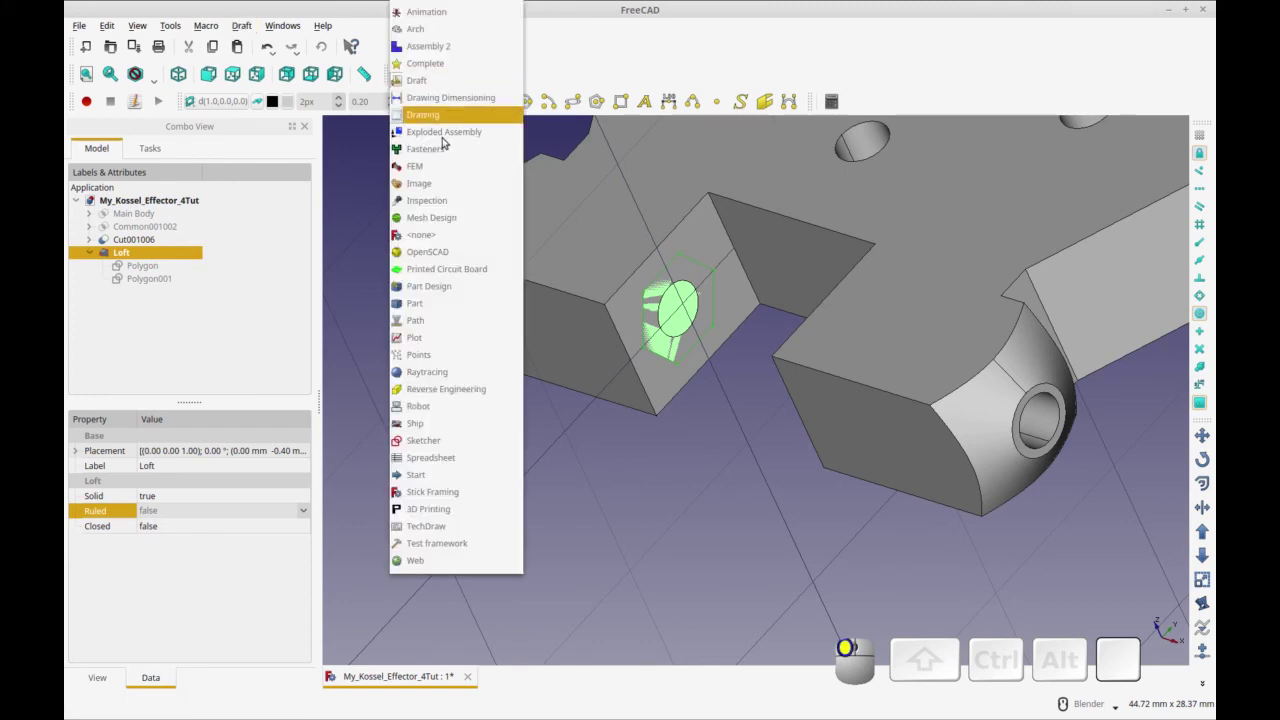
left_click(431, 307)
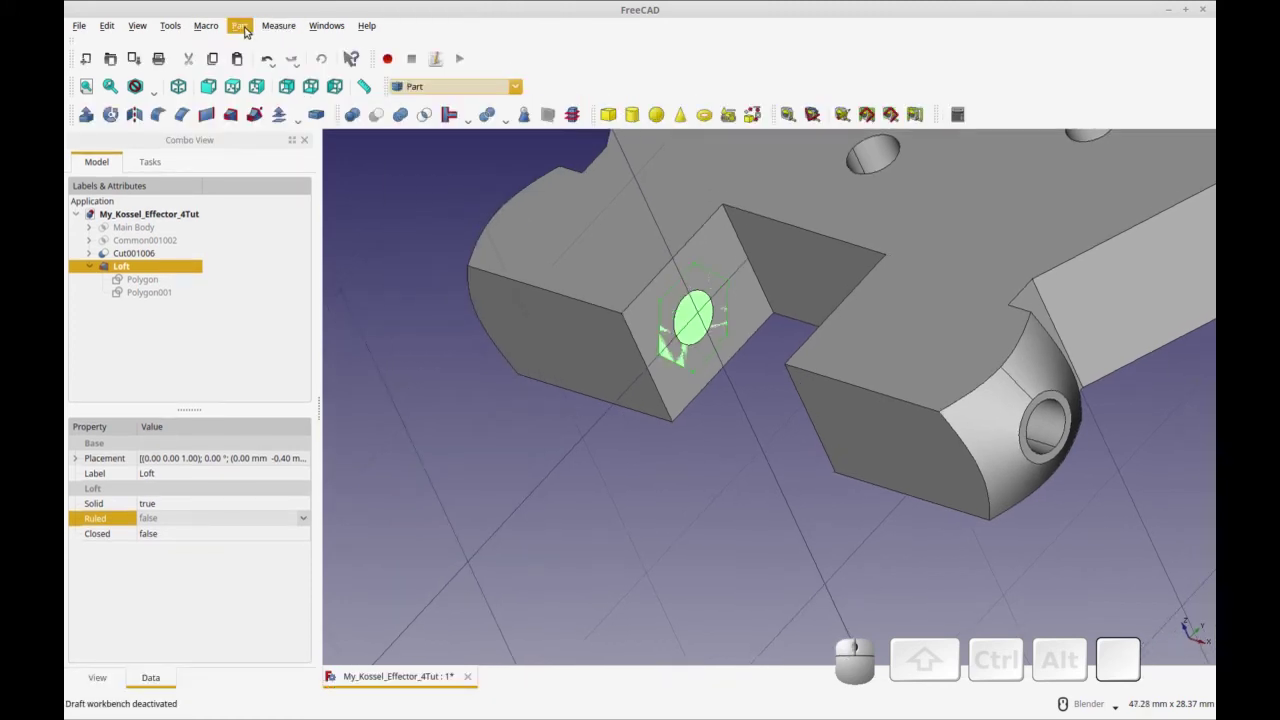
left_click(240, 25)
left_click(283, 170)
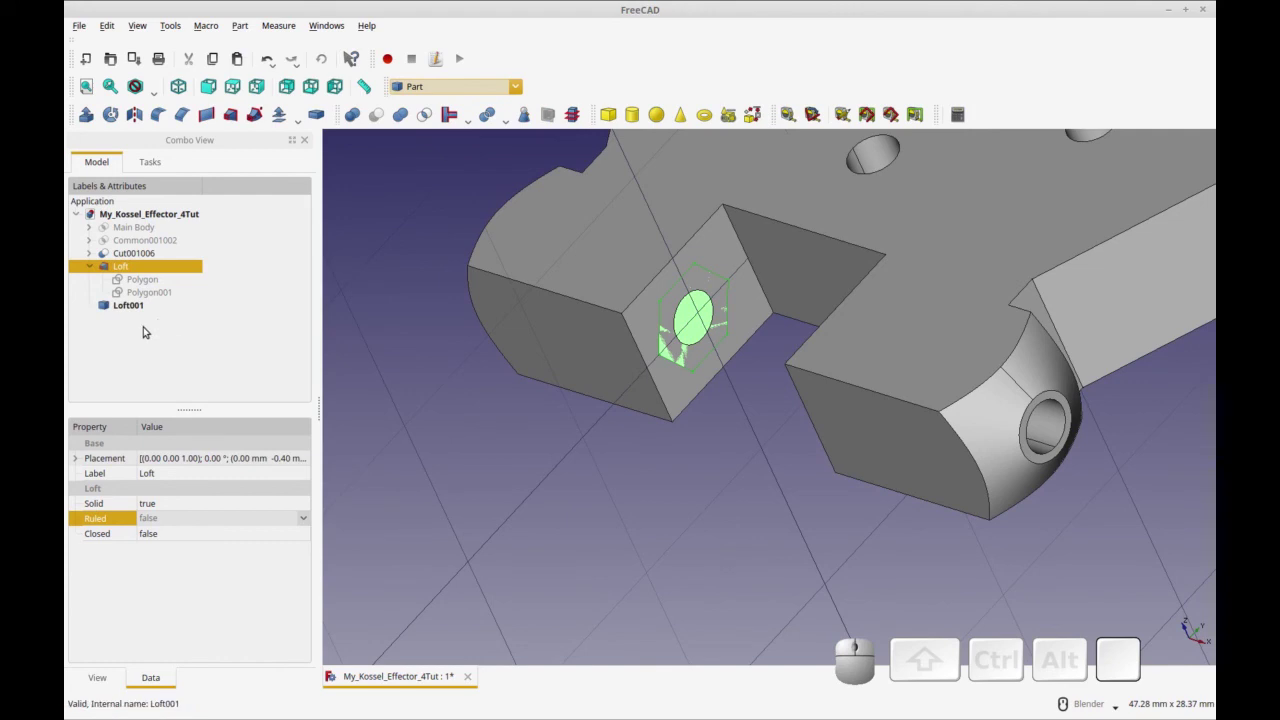
Rotate the simple copy of the loft 180° about the Y axis with Transform, using 15° rotation increments
left_click(136, 306)
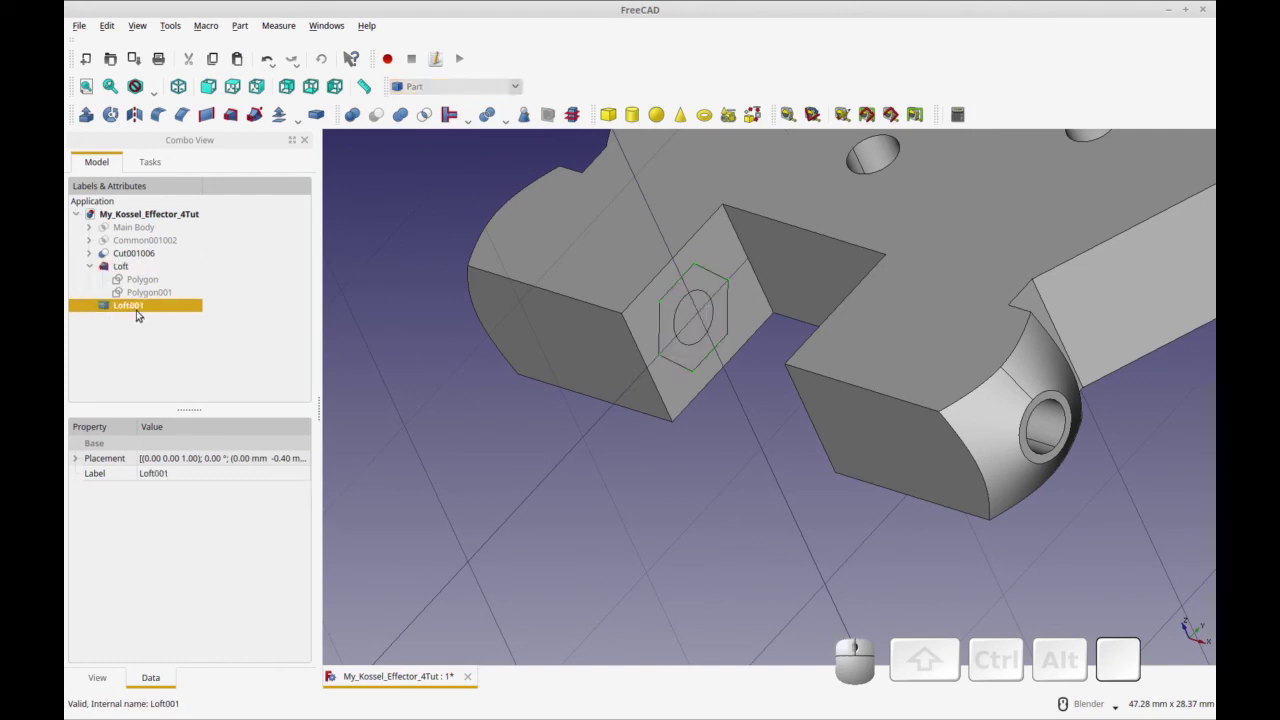
right_click(148, 316)
left_click(200, 324)
middle_click_drag(383, 420, 720, 467)
scroll(720, 467, "down", 4)
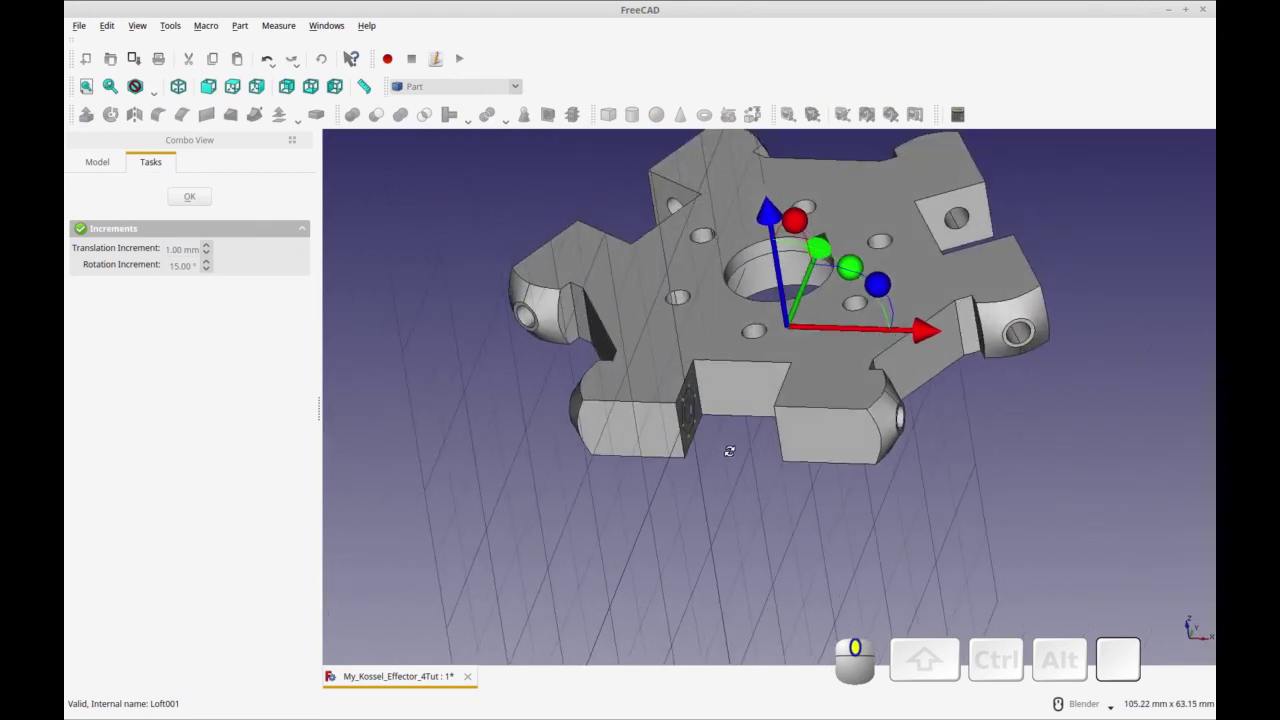
middle_click_drag(876, 289, 779, 398, "shift")
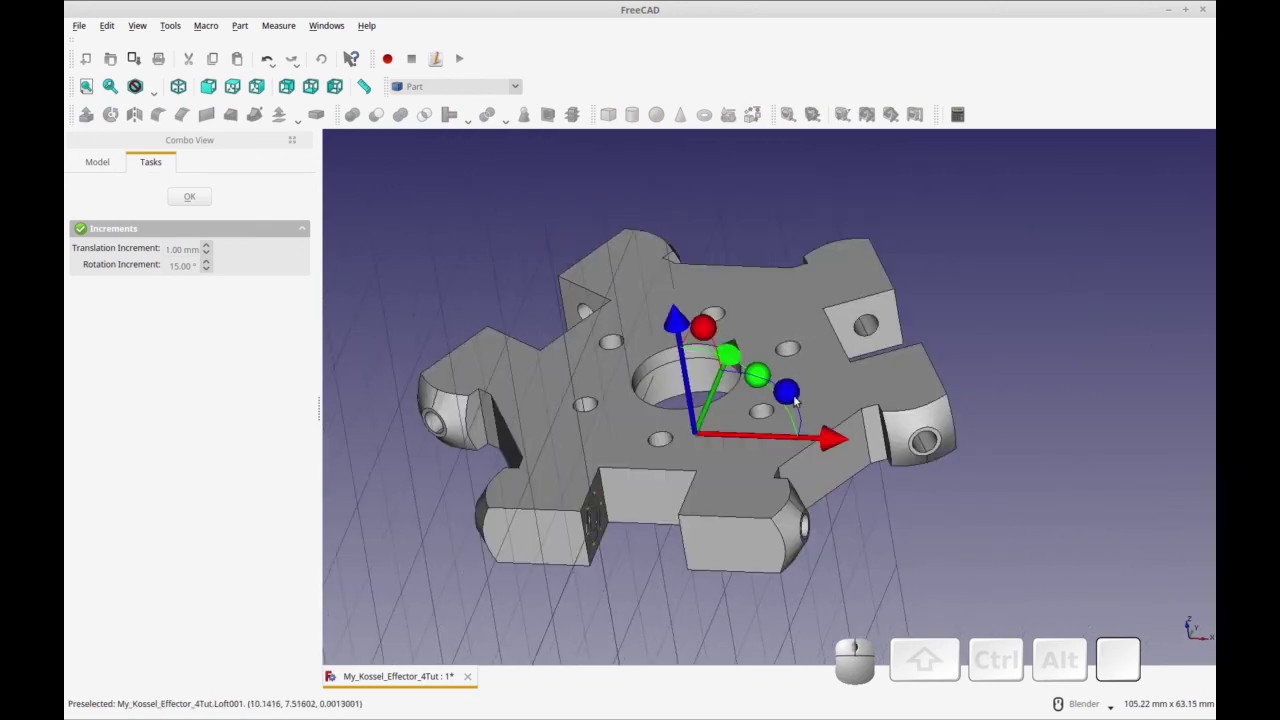
scroll(817, 372, "up", 4)
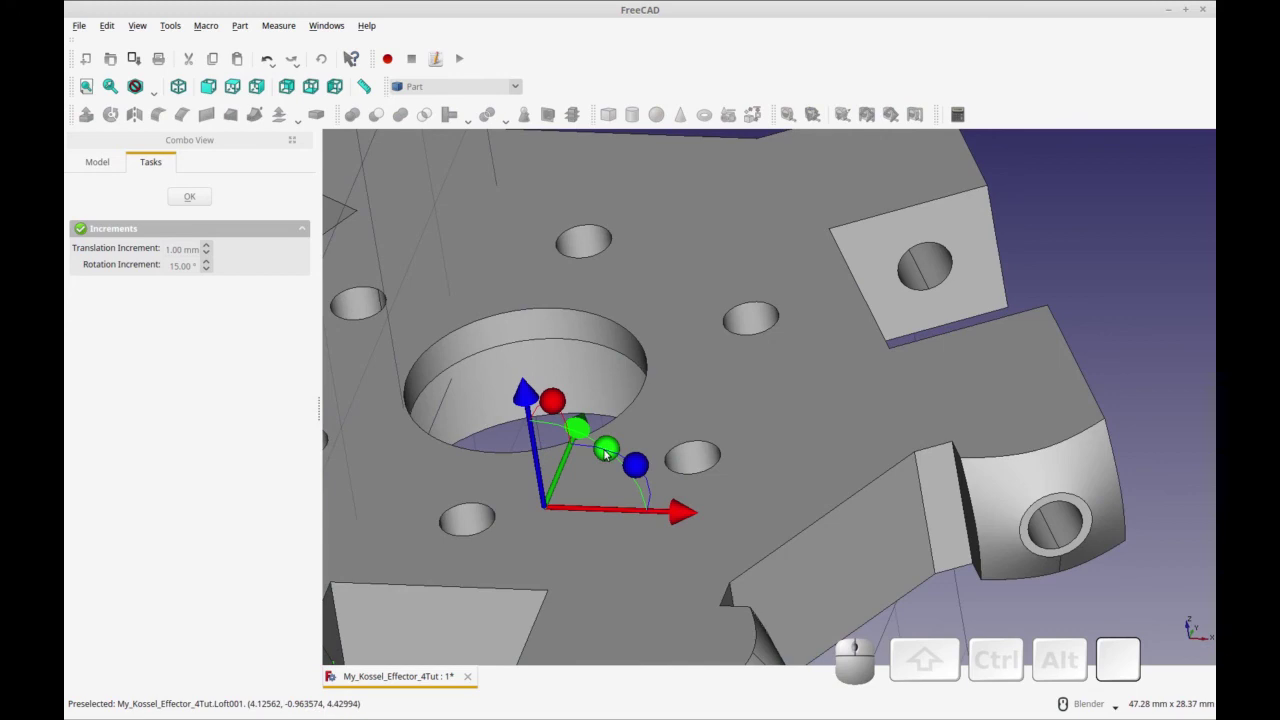
middle_click_drag(557, 569, 582, 548, "shift")
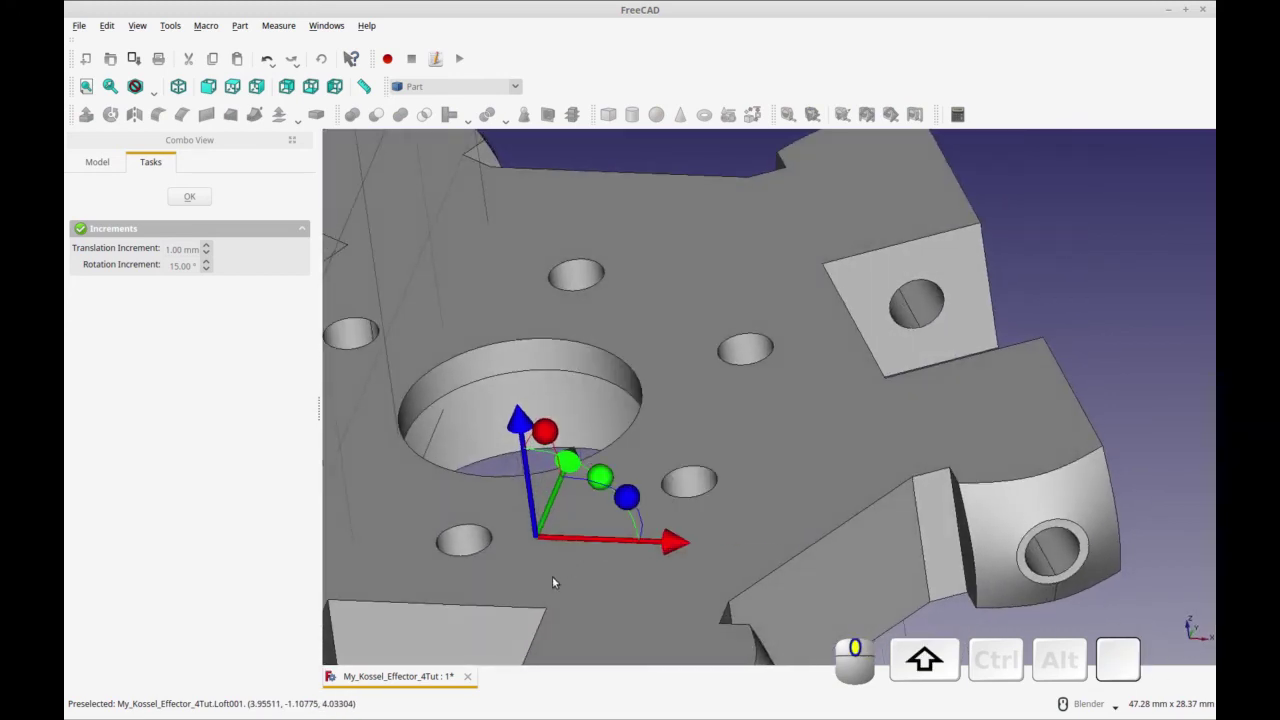
middle_click_drag(519, 588, 556, 533, "ctrl")
scroll(443, 596, "down", 5)
left_click_drag(641, 446, 598, 577)
middle_click_drag(598, 577, 645, 565)
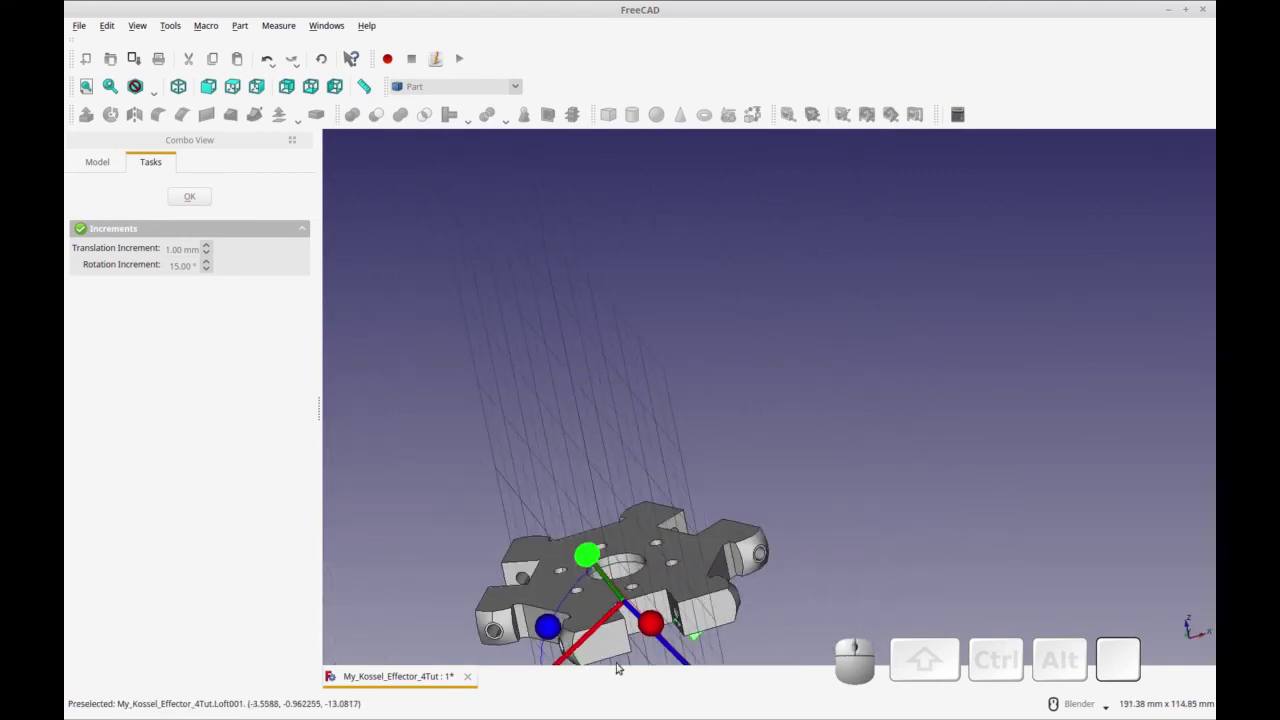
middle_click_drag(620, 665, 680, 620, "ctrl")
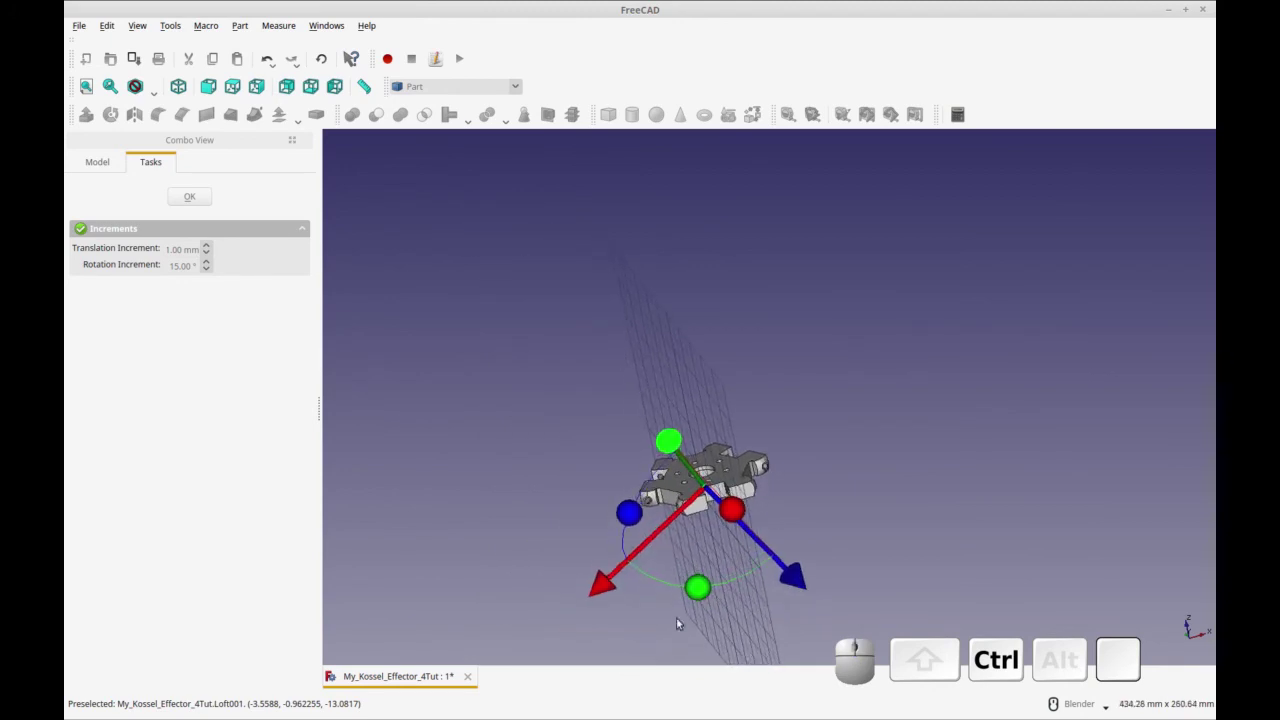
left_click_drag(712, 591, 796, 516)
middle_click_drag(754, 531, 713, 521)
left_click_drag(730, 498, 580, 556)
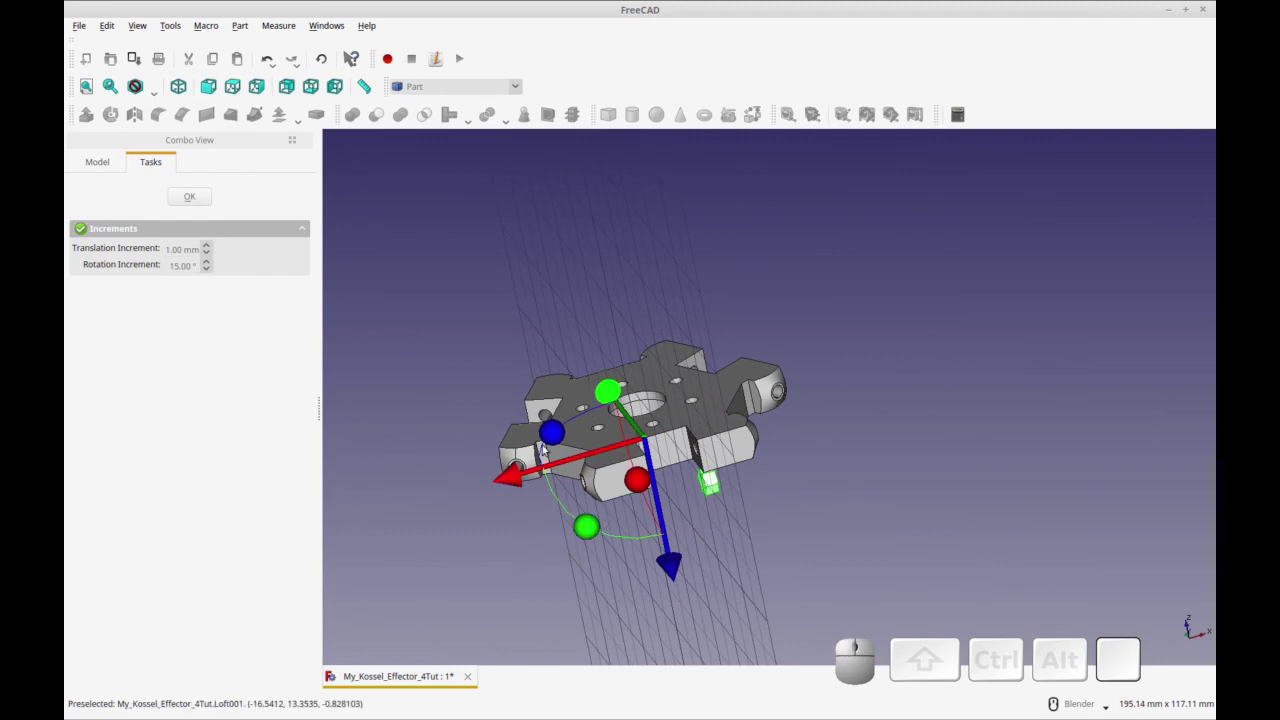
left_click_drag(670, 570, 673, 538)
left_click(189, 197)
Create a Draft array from the original loft of the nut recess
scroll(754, 479, "up", 2)
scroll(754, 479, "up", 5)
middle_click_drag(809, 434, 551, 543, "shift")
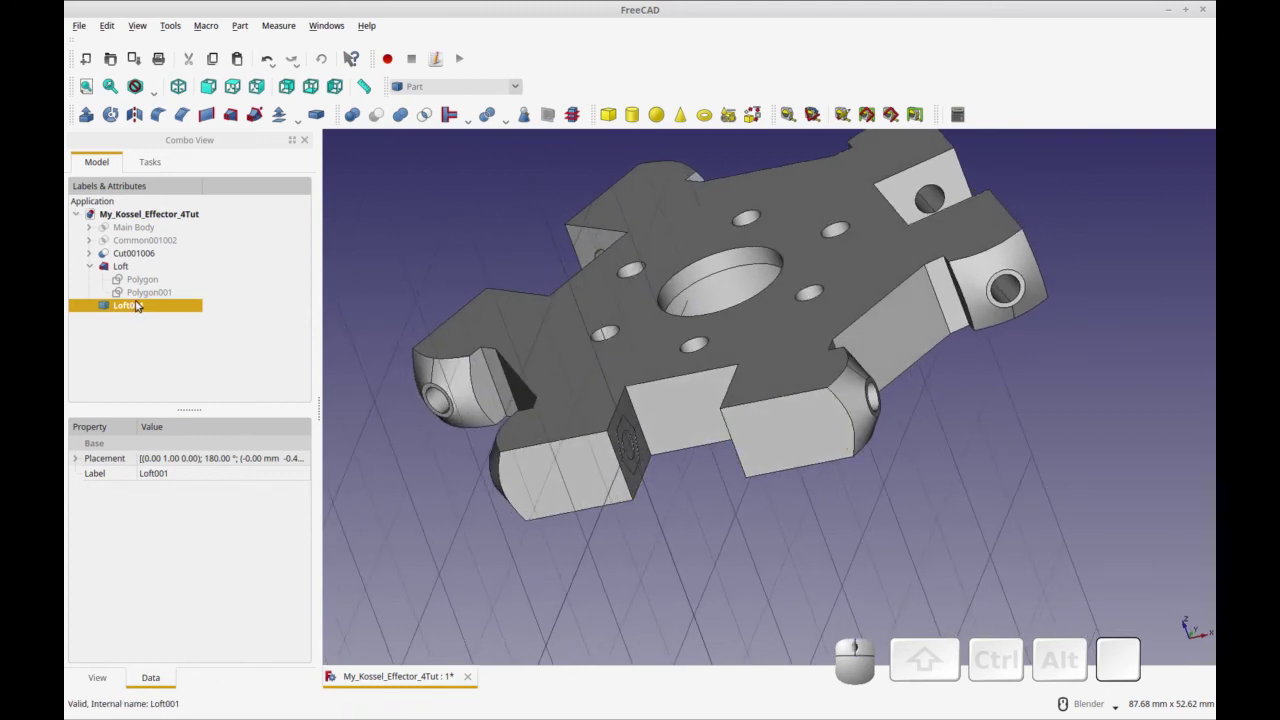
middle_click_drag(566, 434, 838, 487)
left_click(120, 266)
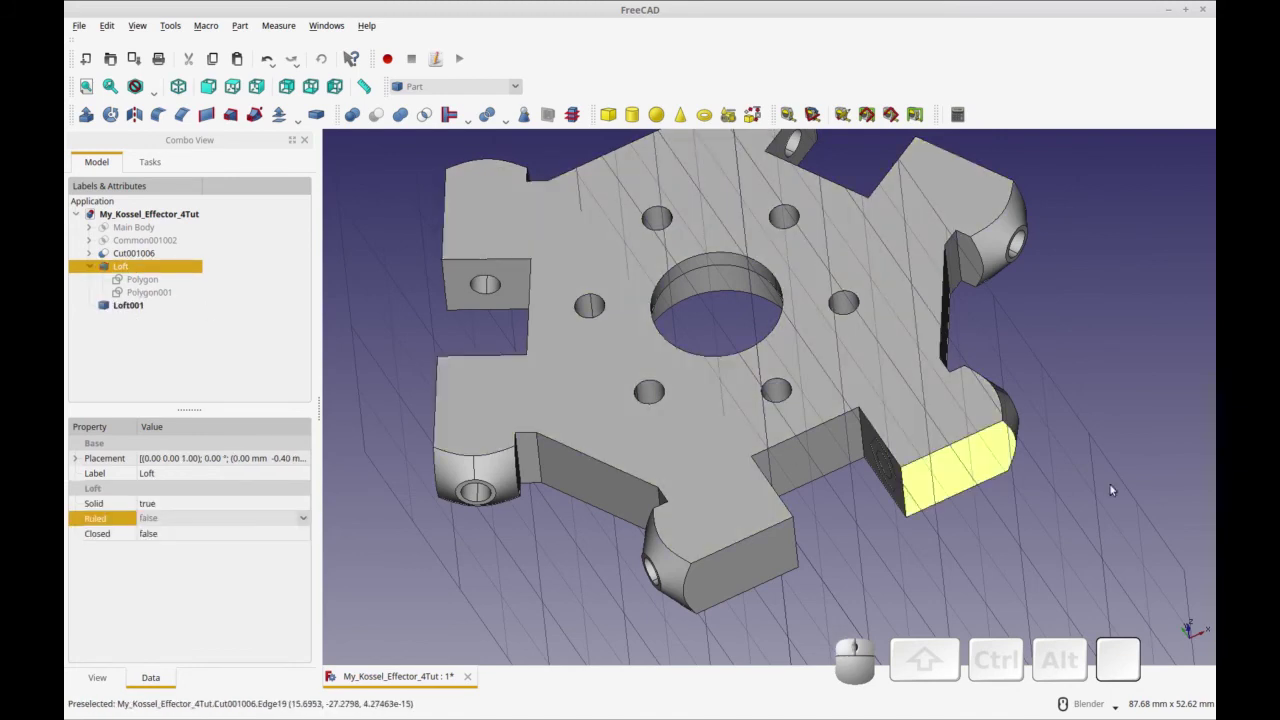
key("ctrl")
left_click(508, 89)
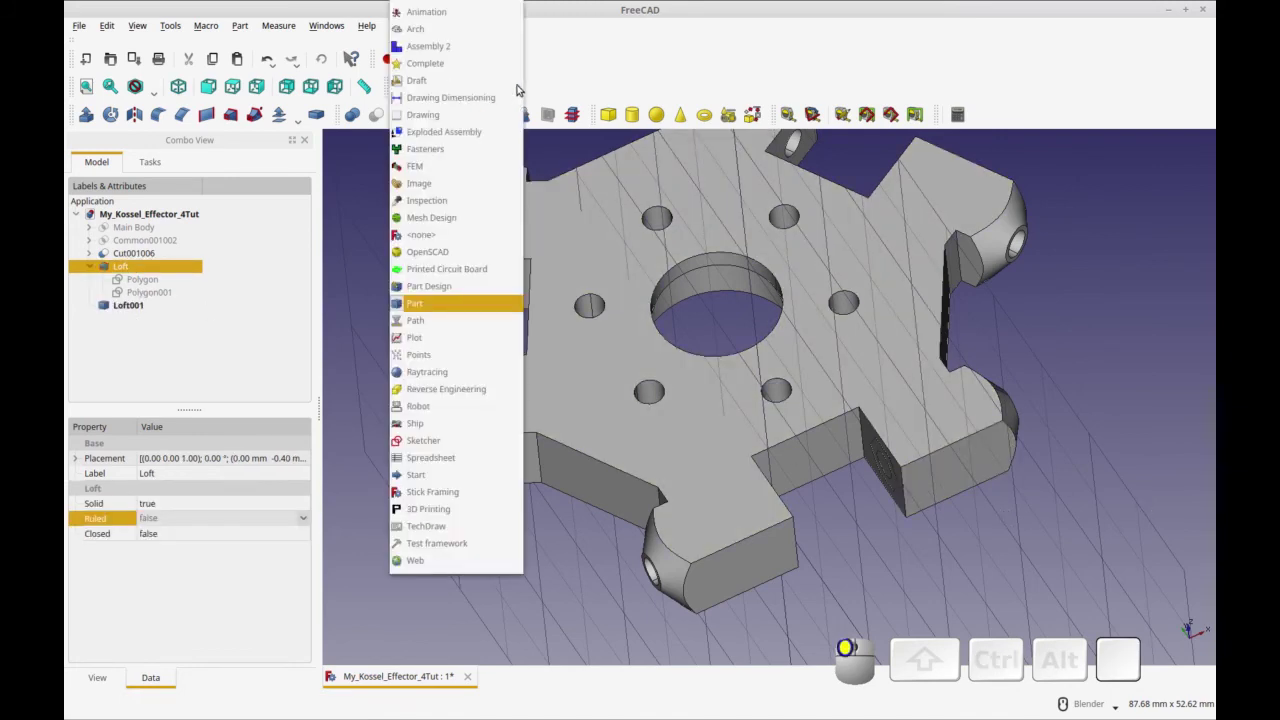
left_click(494, 84)
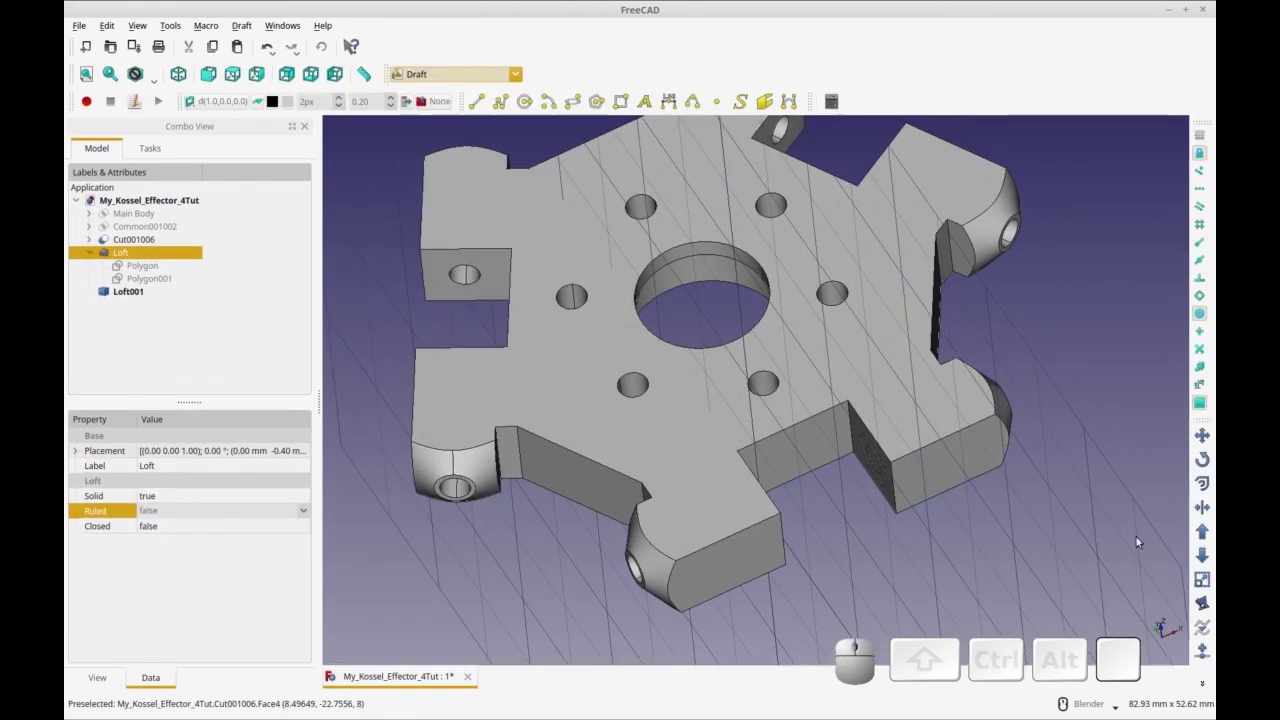
left_click(1202, 684)
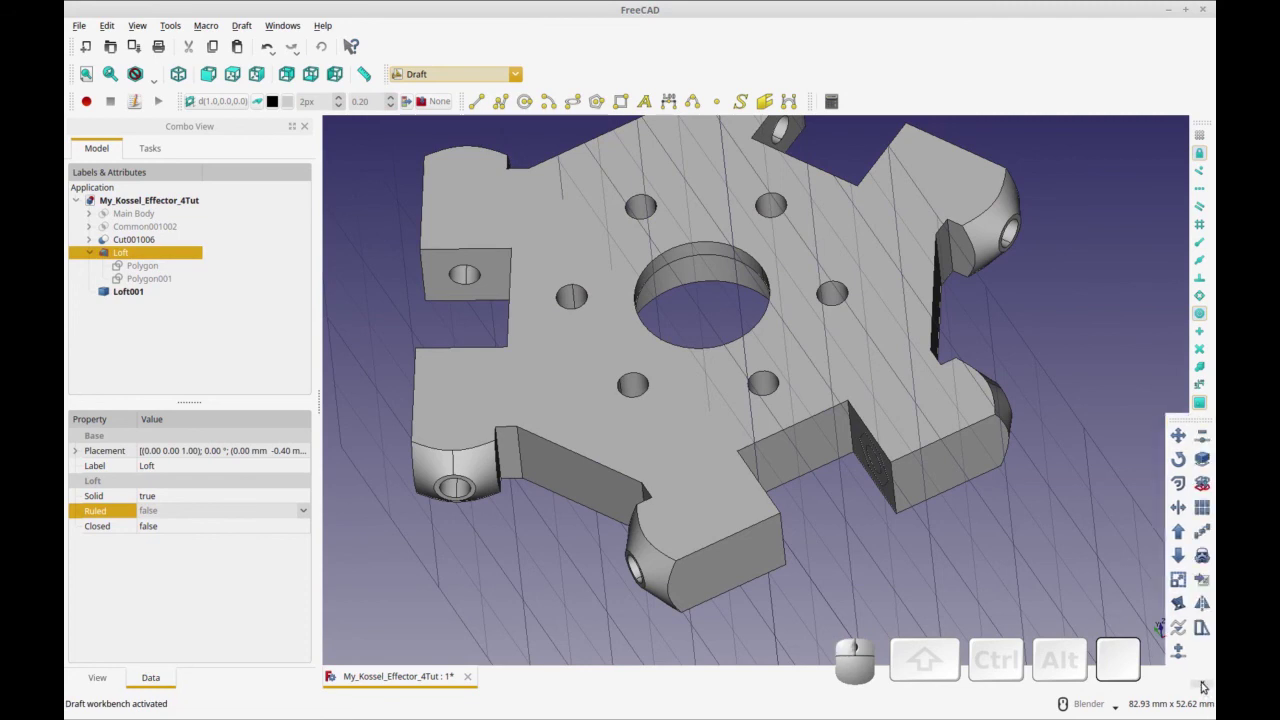
left_click(1205, 511)
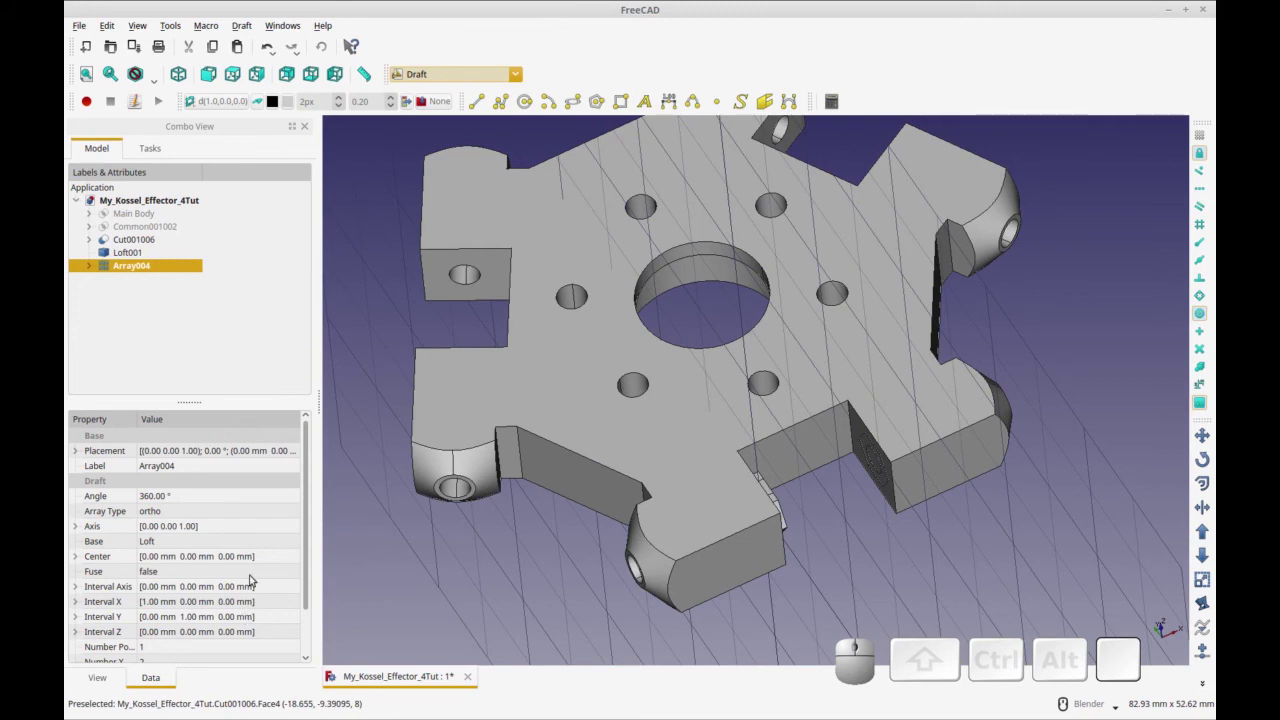
Change the original loft's array type to polar and set its polar number to 3
scroll(211, 617, "down", 1)
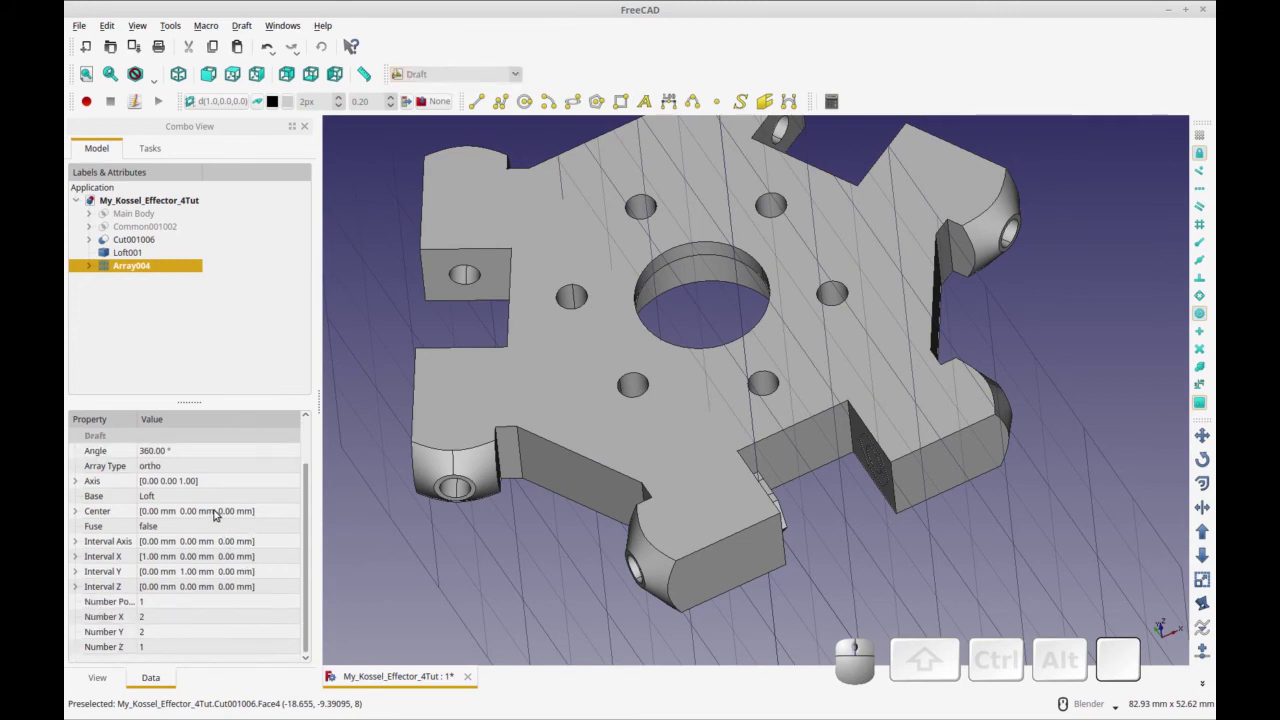
left_click(200, 468)
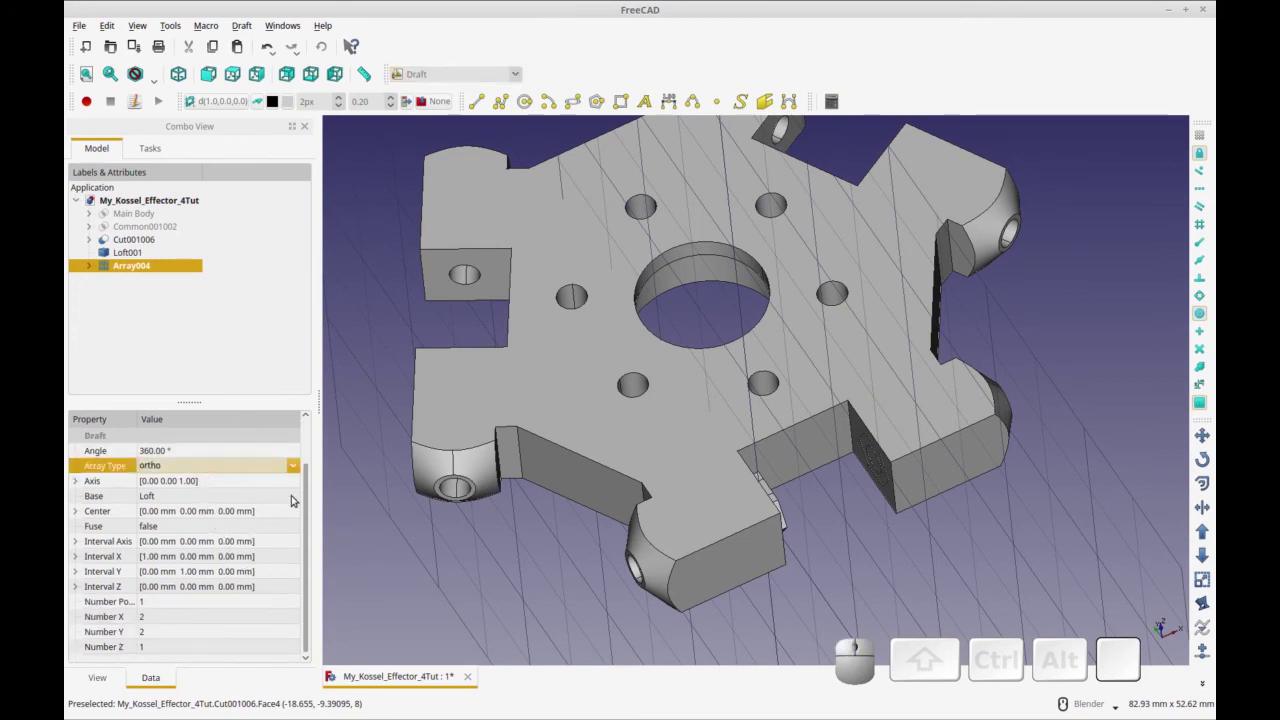
left_click(270, 466)
left_click(266, 494)
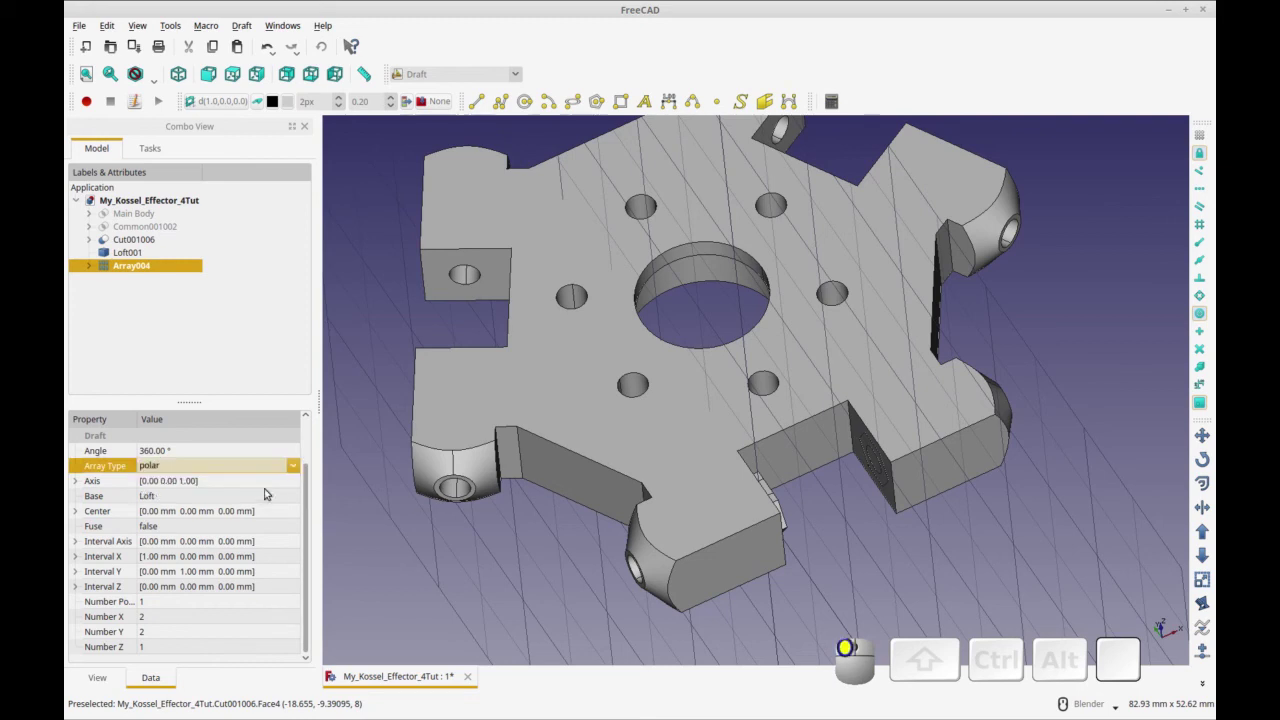
left_click(240, 601)
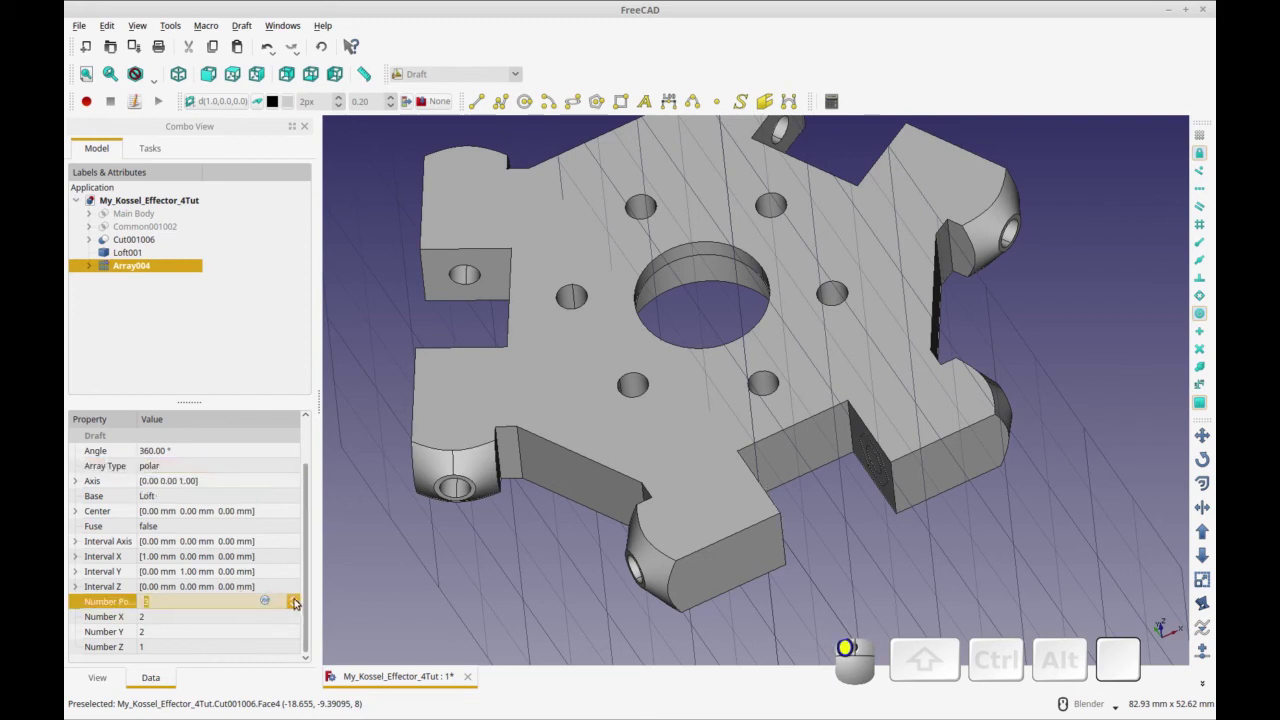
type("3")
left_click(269, 616)
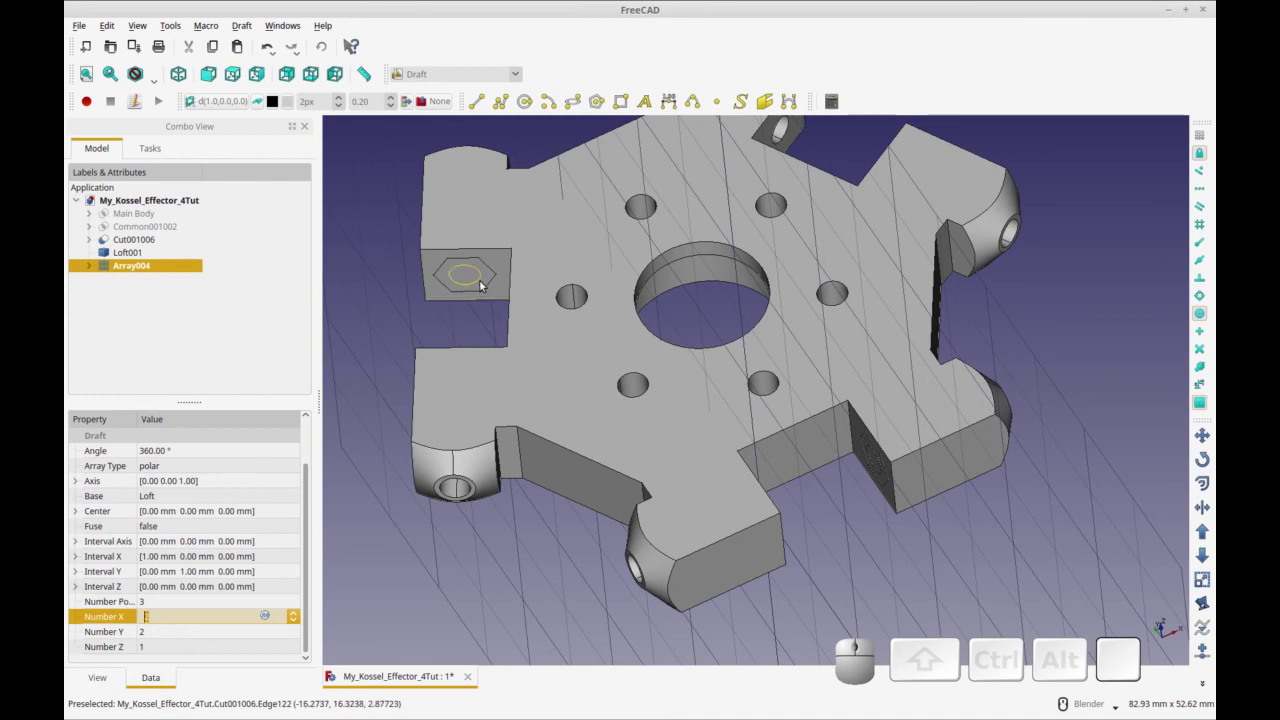
Check the rotated loft copy and the array's base loft on the arm faces, toggling the base loft's visibility
middle_click_drag(551, 355, 600, 372)
left_click(127, 252)
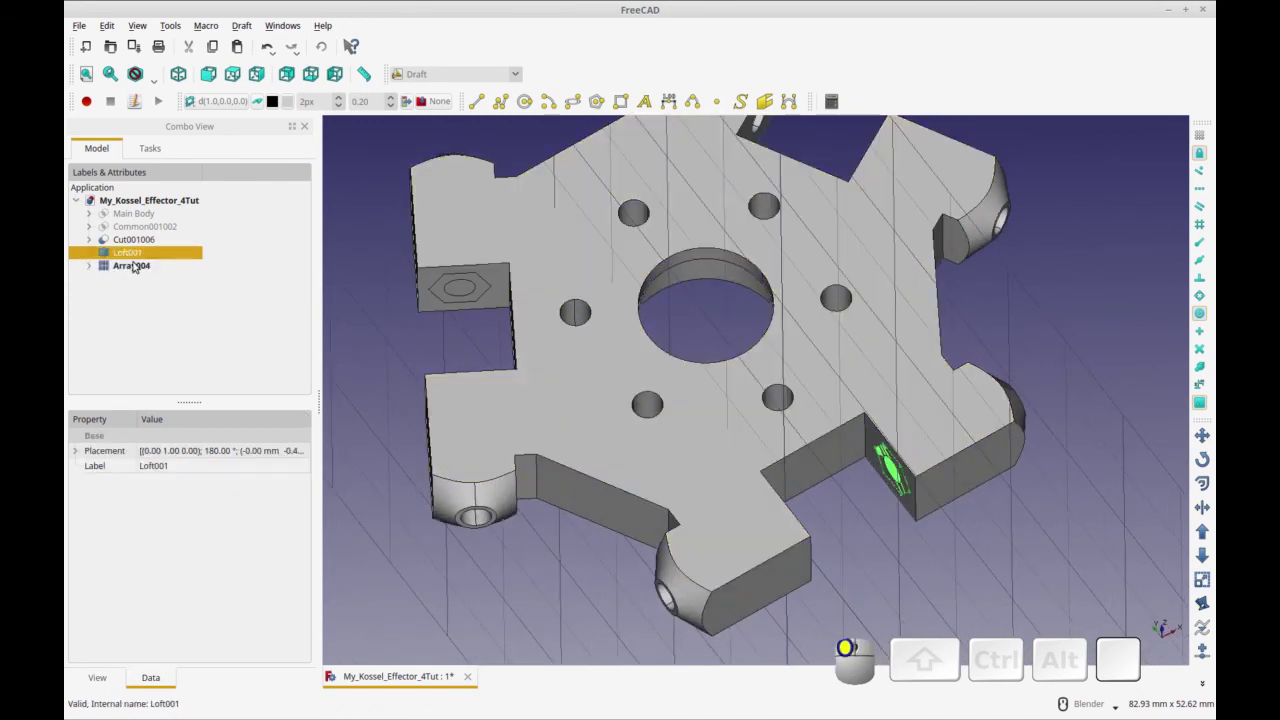
mouse_move(651, 451)
middle_mouse_down()
mouse_move(545, 432)
mouse_move(684, 439)
mouse_move(643, 443)
middle_mouse_up()
left_click(89, 266)
left_click(127, 283)
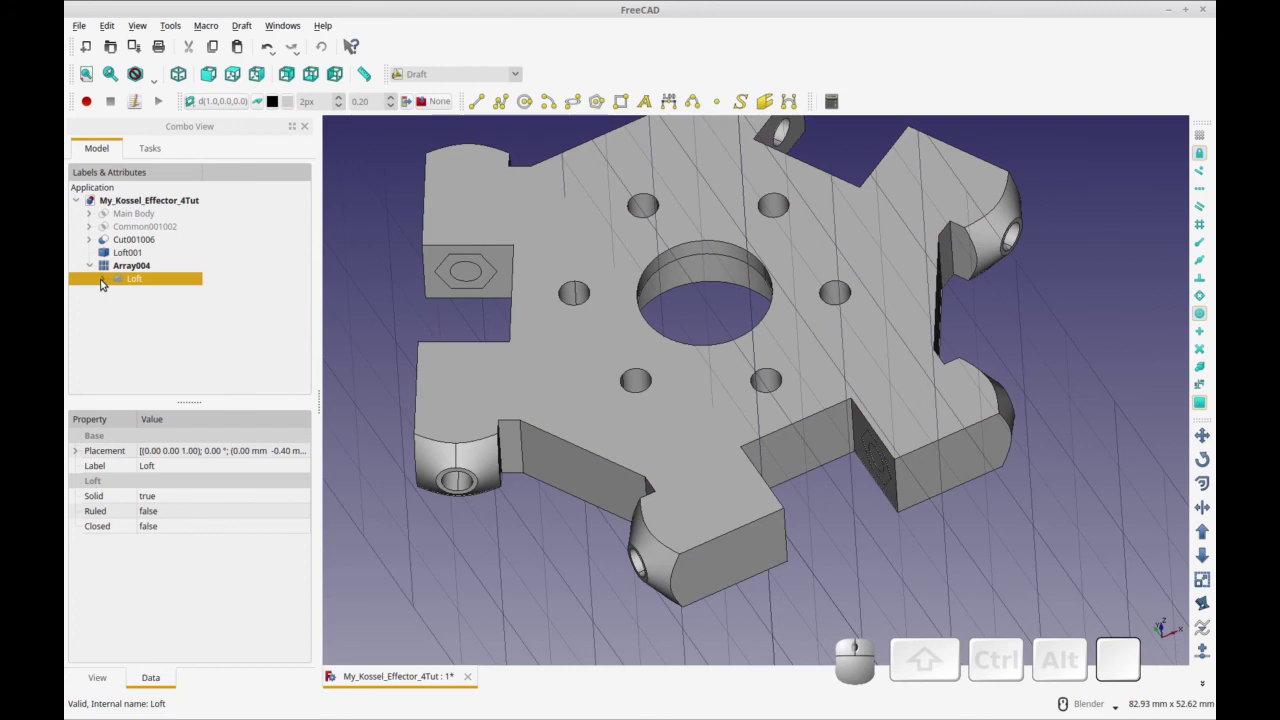
key("space")
middle_click_drag(360, 385, 609, 371)
left_click(166, 285)
key("space")
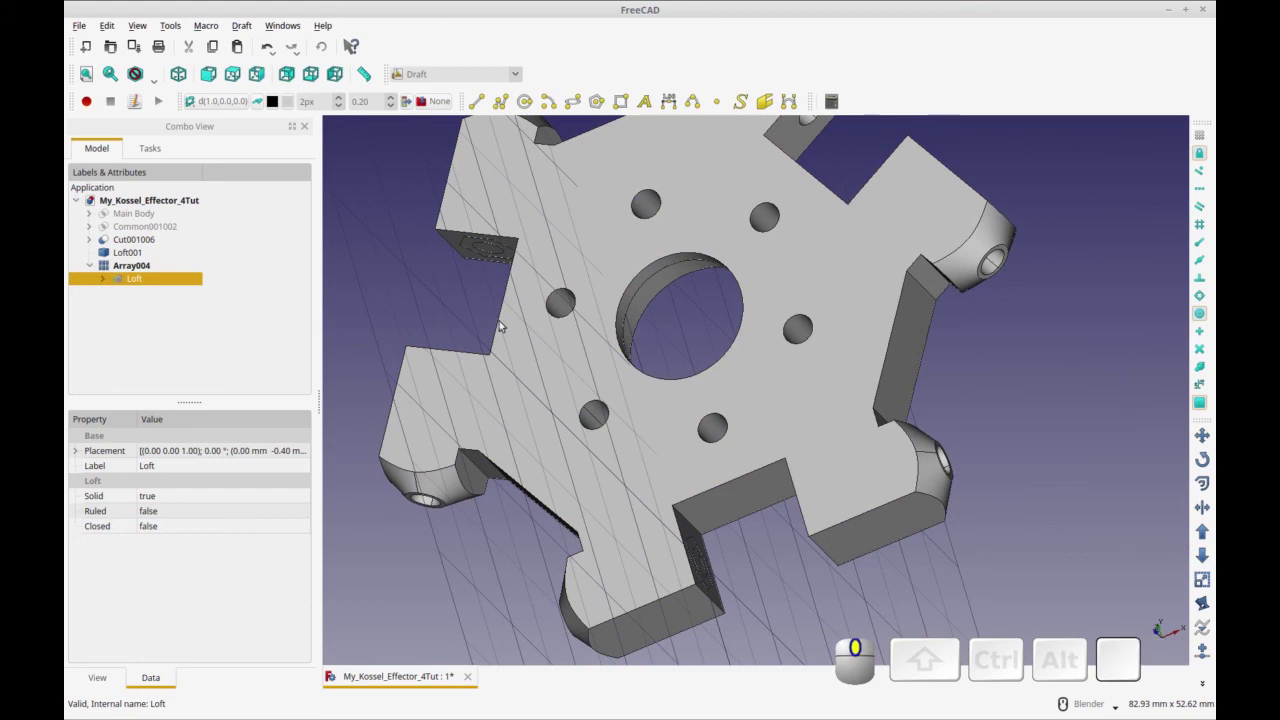
left_click(243, 314)
Create a Draft array from the rotated simple copy of the loft
left_click(128, 252)
middle_click_drag(414, 297, 523, 289)
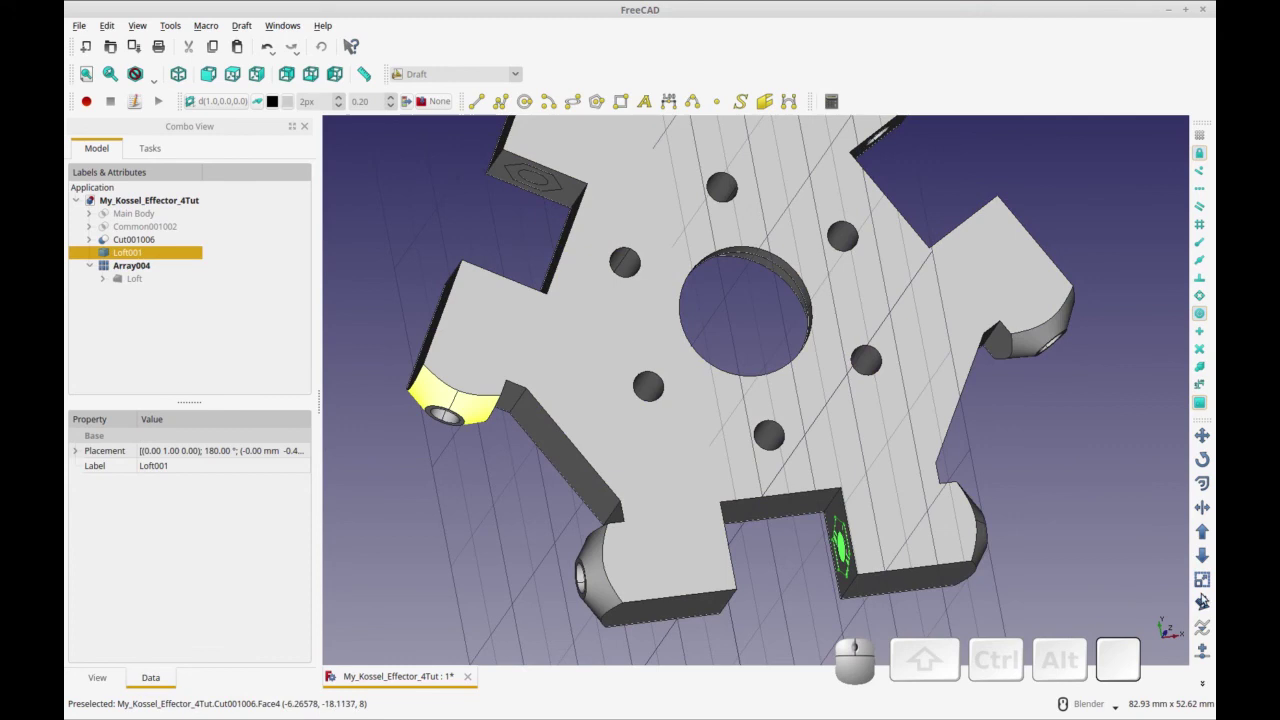
left_click(1203, 684)
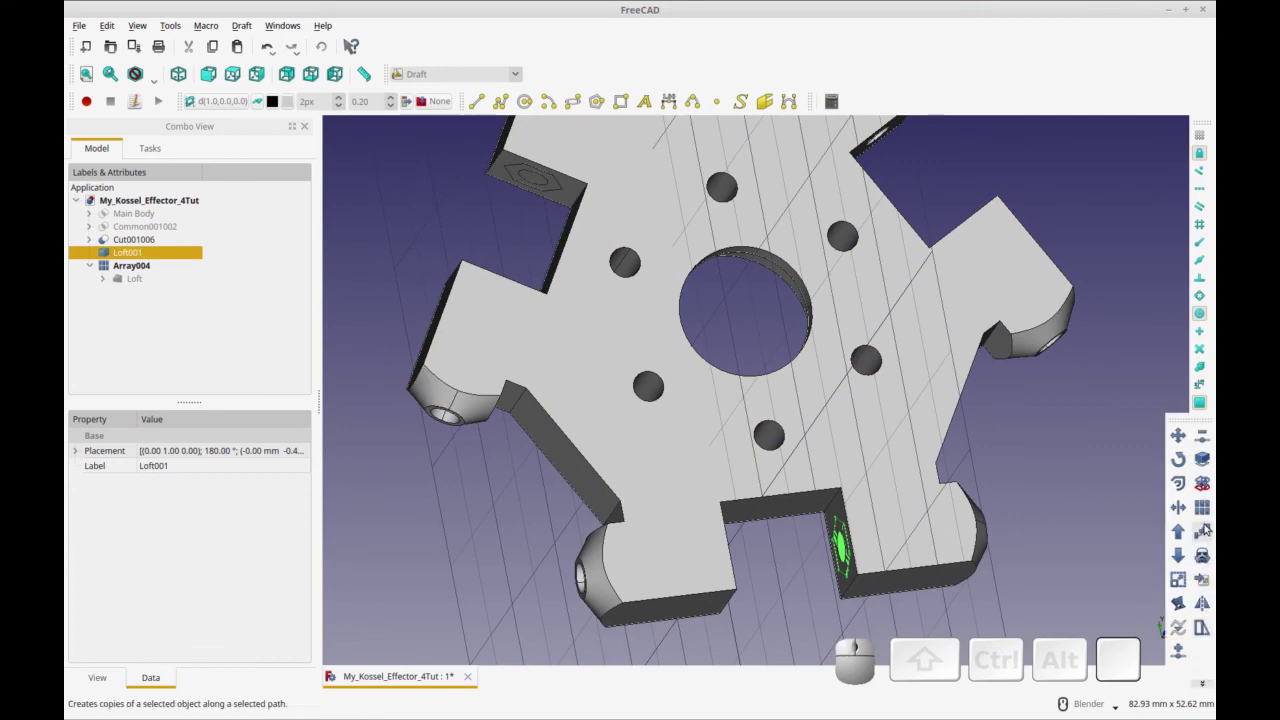
left_click(1202, 507)
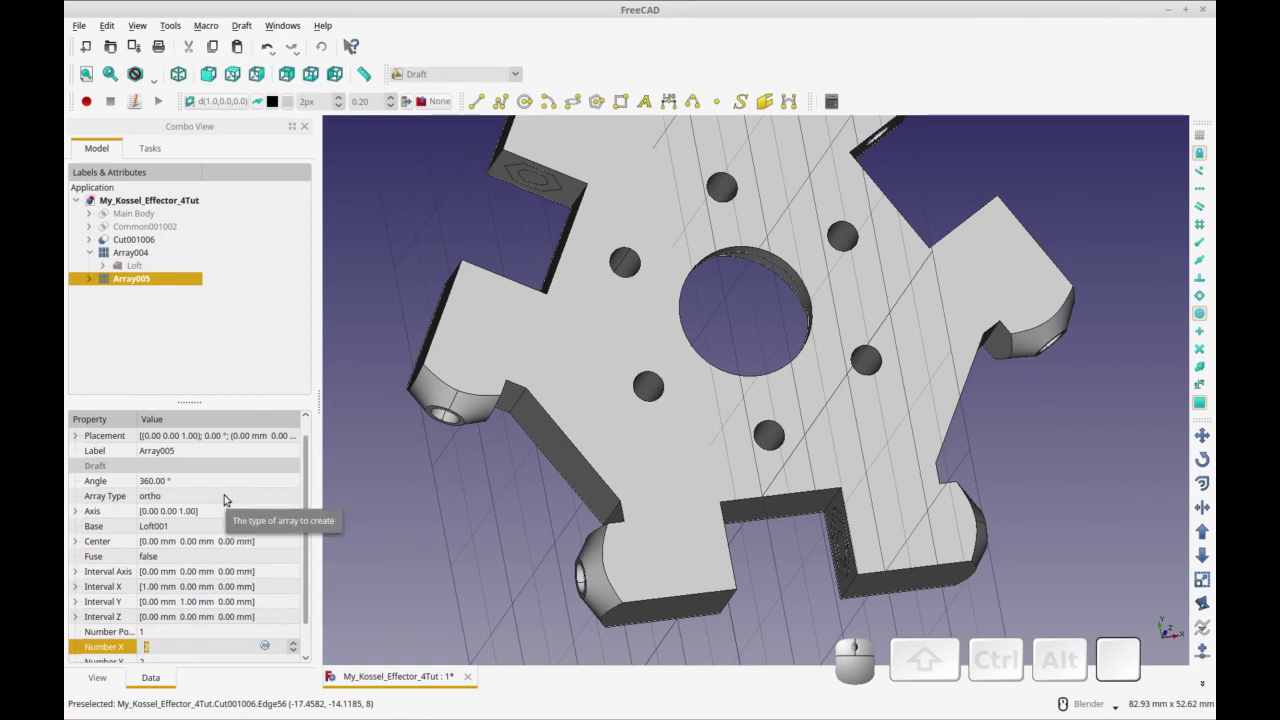
Change the rotated copy's array type to polar and set its polar number to 3
left_click(266, 497)
left_click(268, 500)
left_click(260, 518)
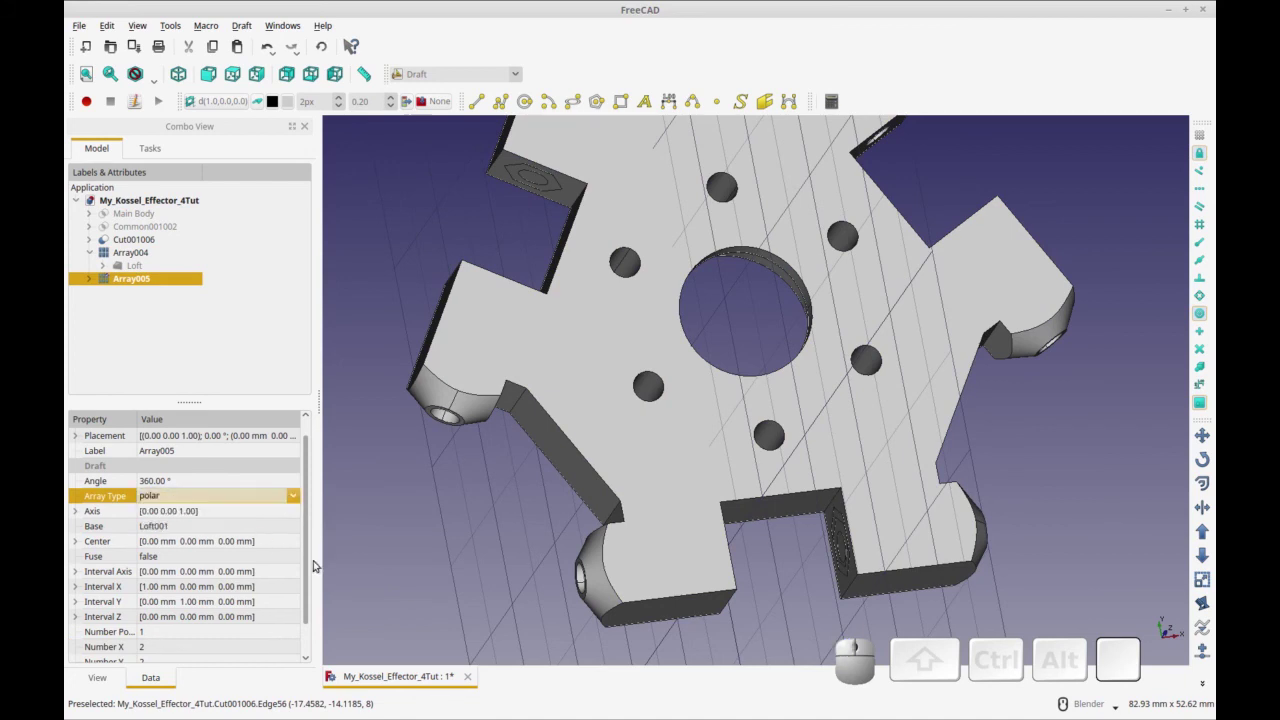
left_click(267, 631)
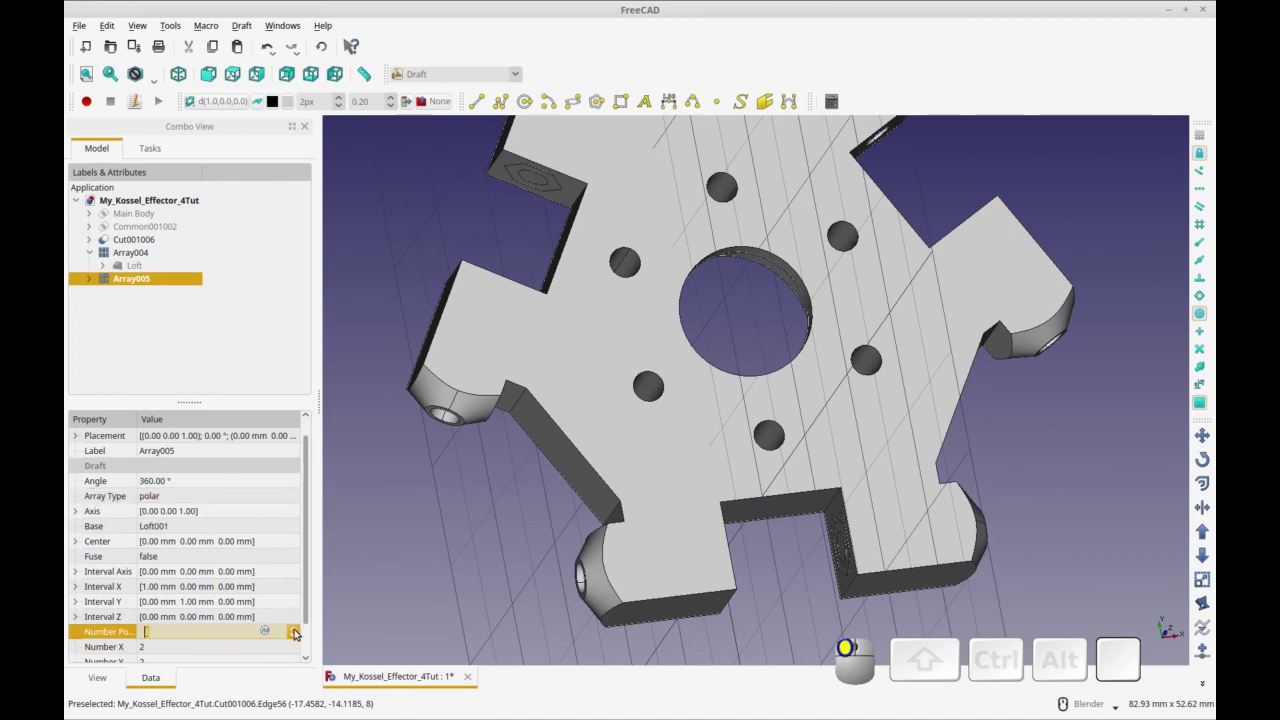
type("3")
left_click(267, 647)
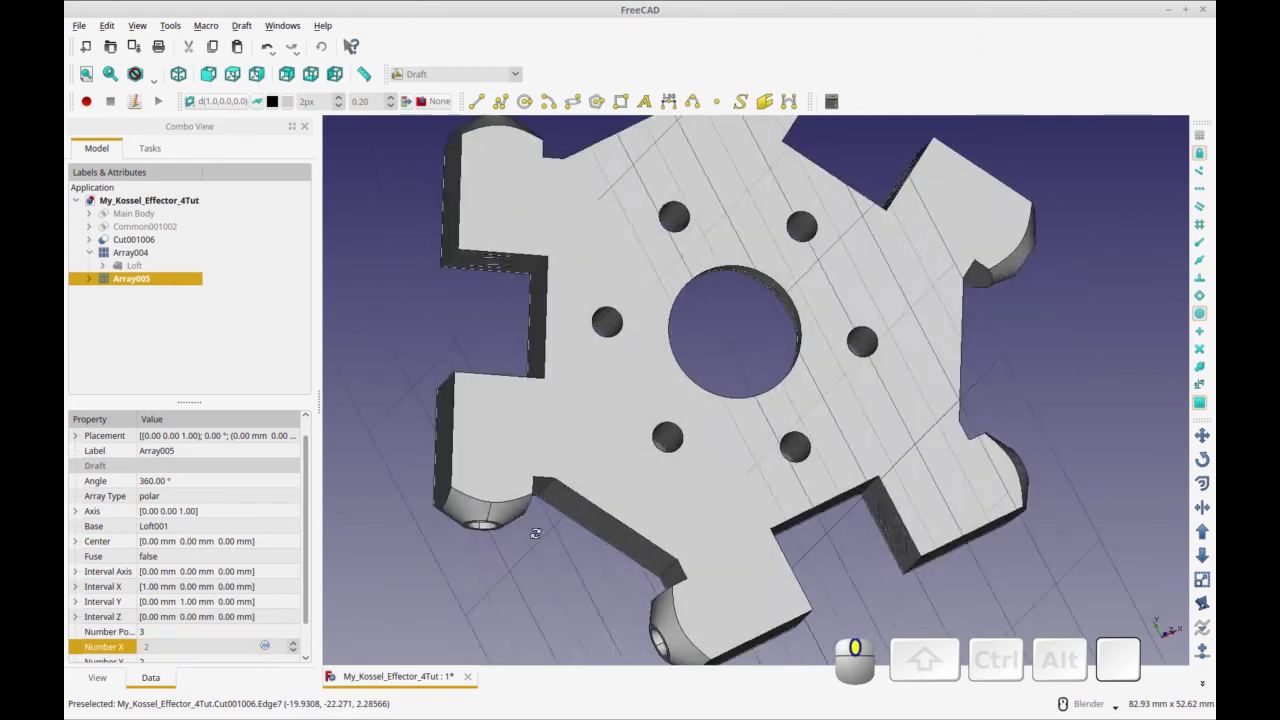
middle_click_drag(737, 560, 832, 390)
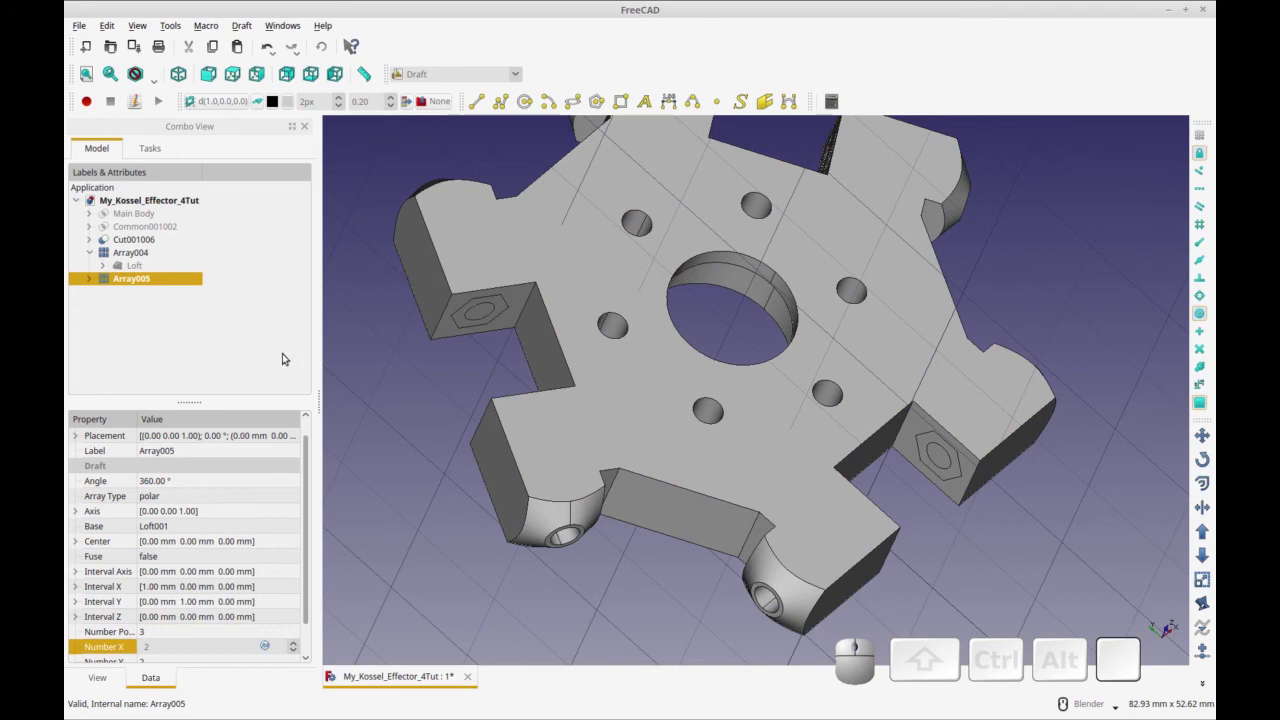
Cut the original loft's polar array from the platform body in the Part workbench
key("ctrl")
key("ctrl+r")
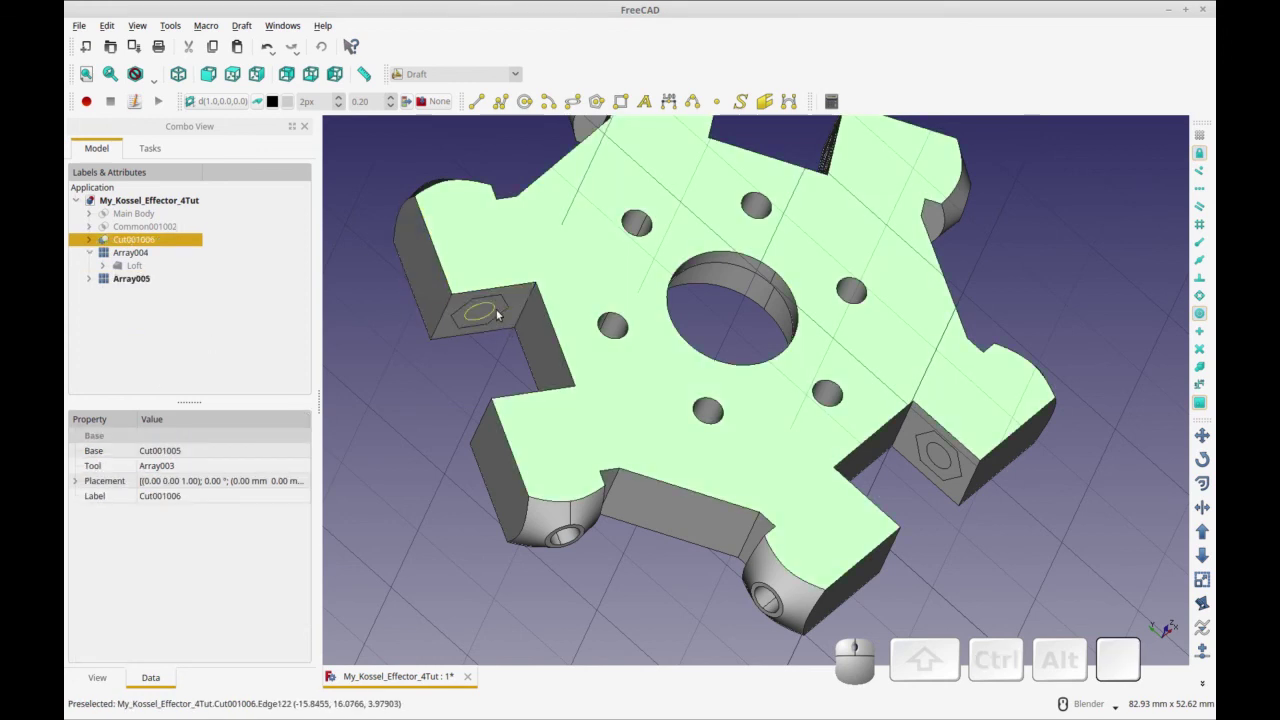
left_click(150, 254, "ctrl")
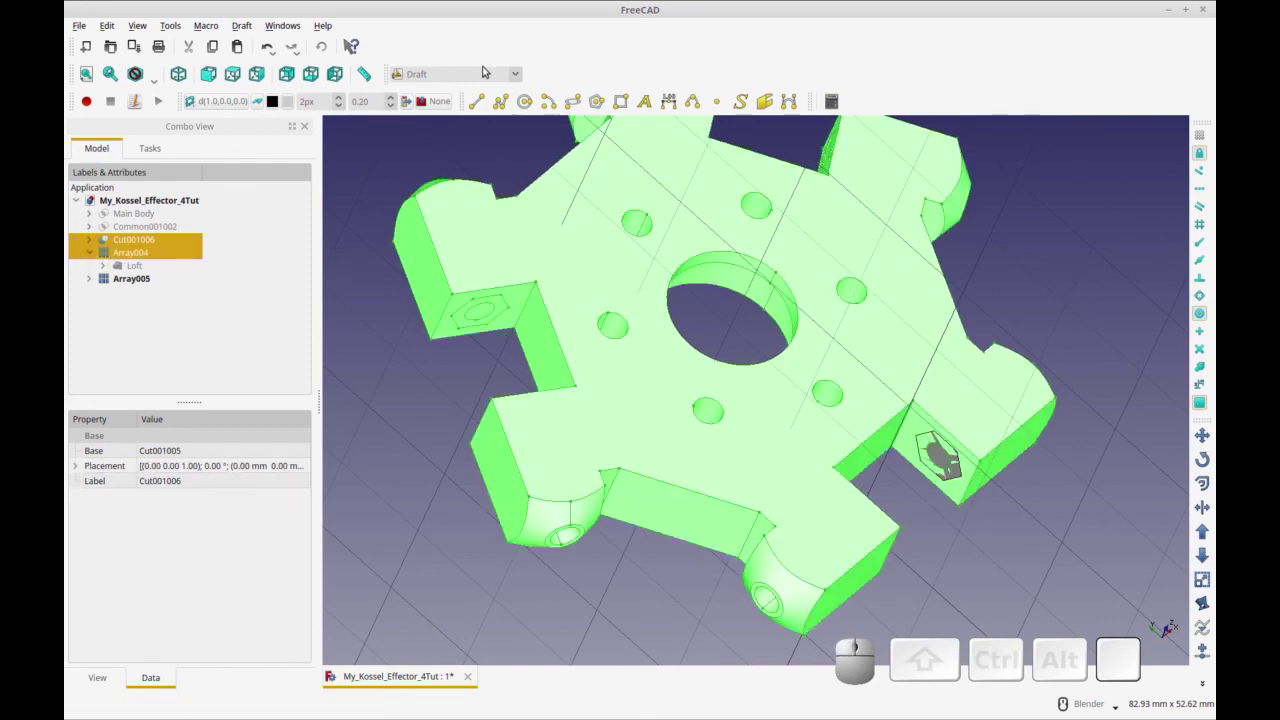
left_click(510, 77)
left_click(440, 303)
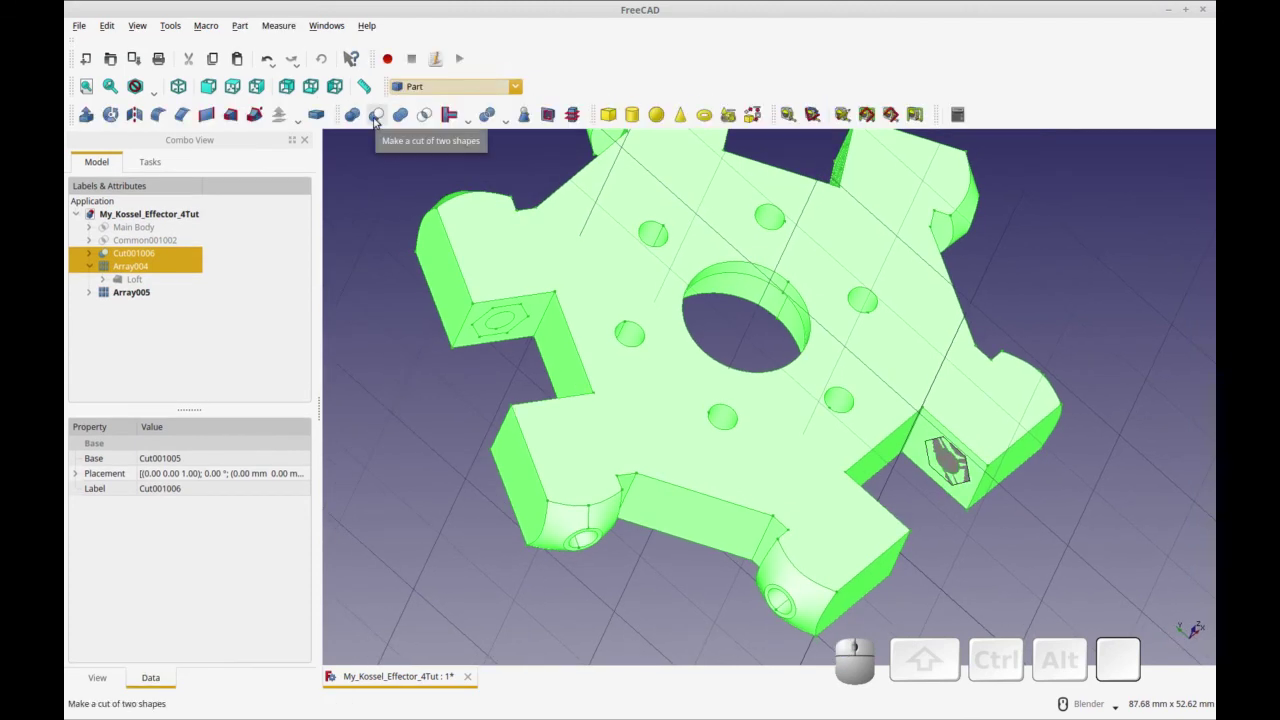
left_click(375, 117)
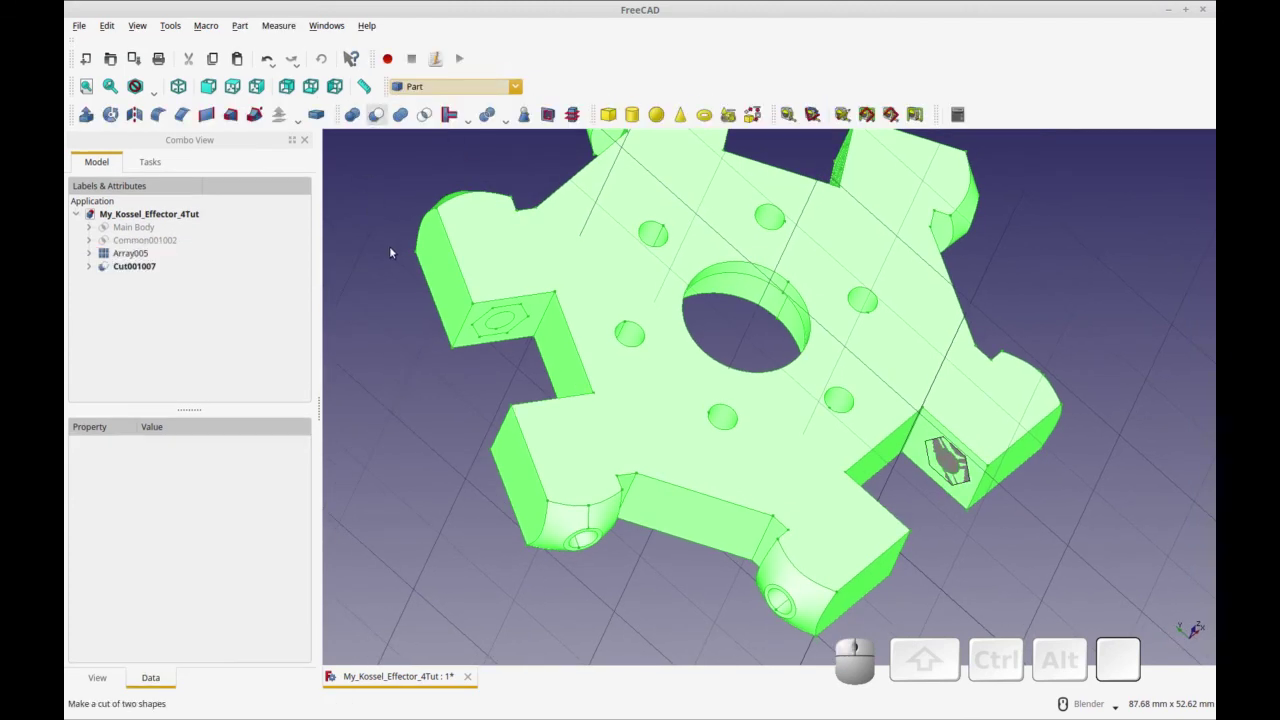
middle_click_drag(391, 347, 466, 343)
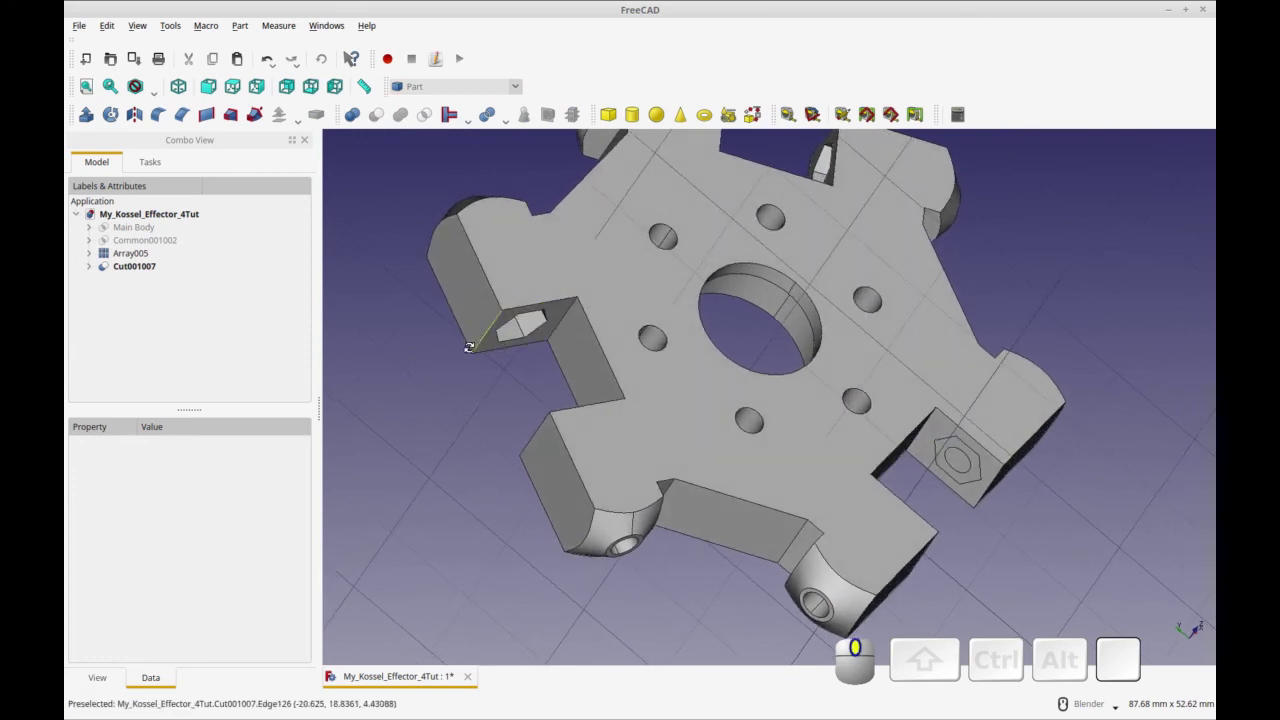
Cut the rotated loft copy's polar array from the platform to form the facing nut recesses
left_click(142, 268)
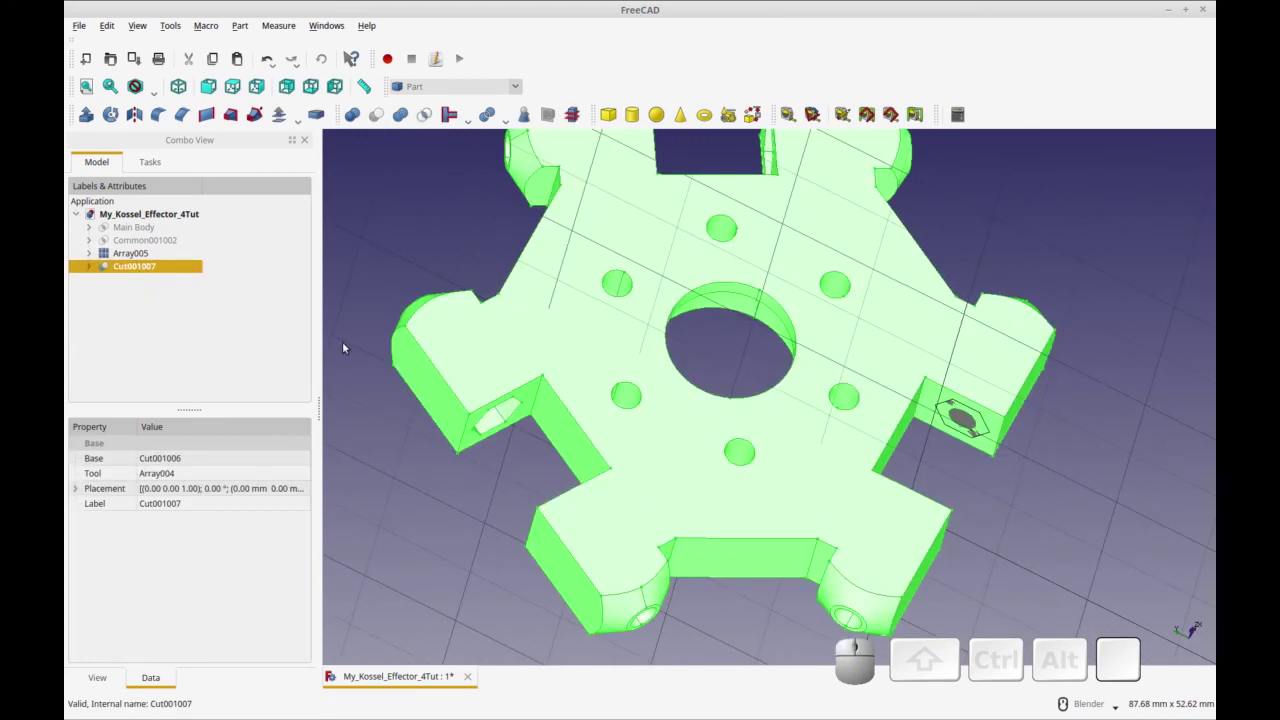
left_click(138, 254, "ctrl")
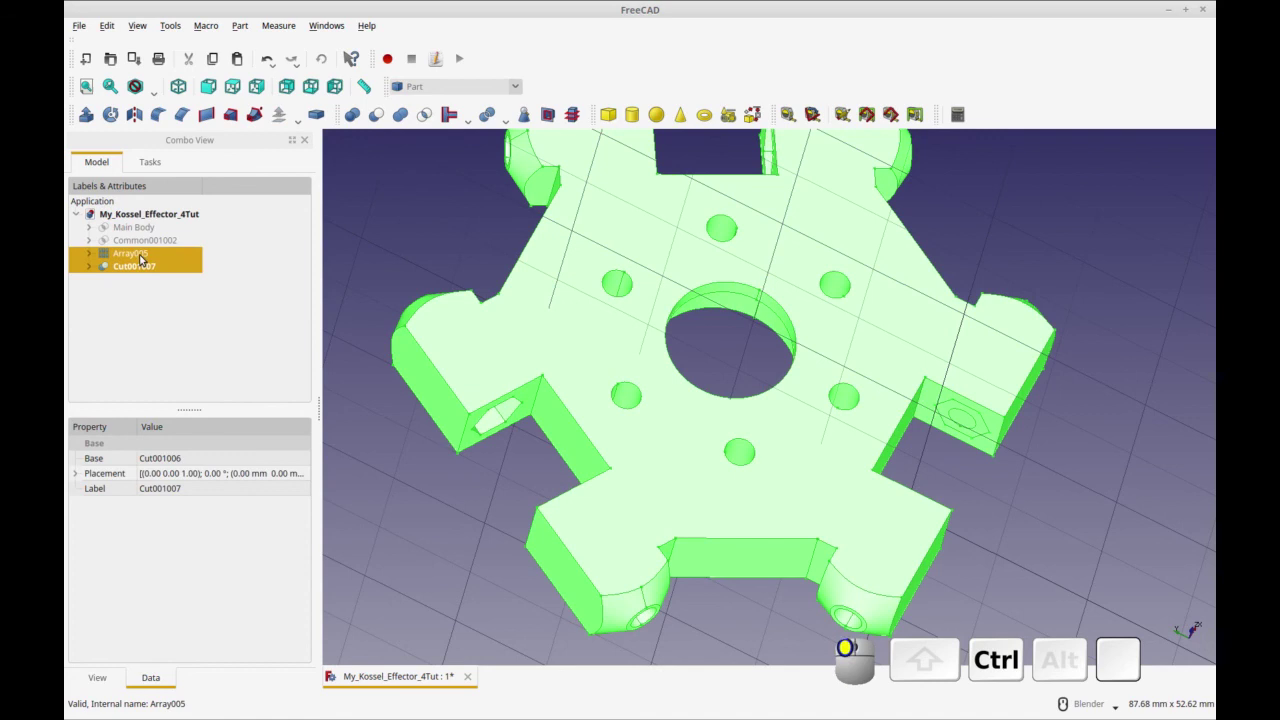
left_click(375, 116)
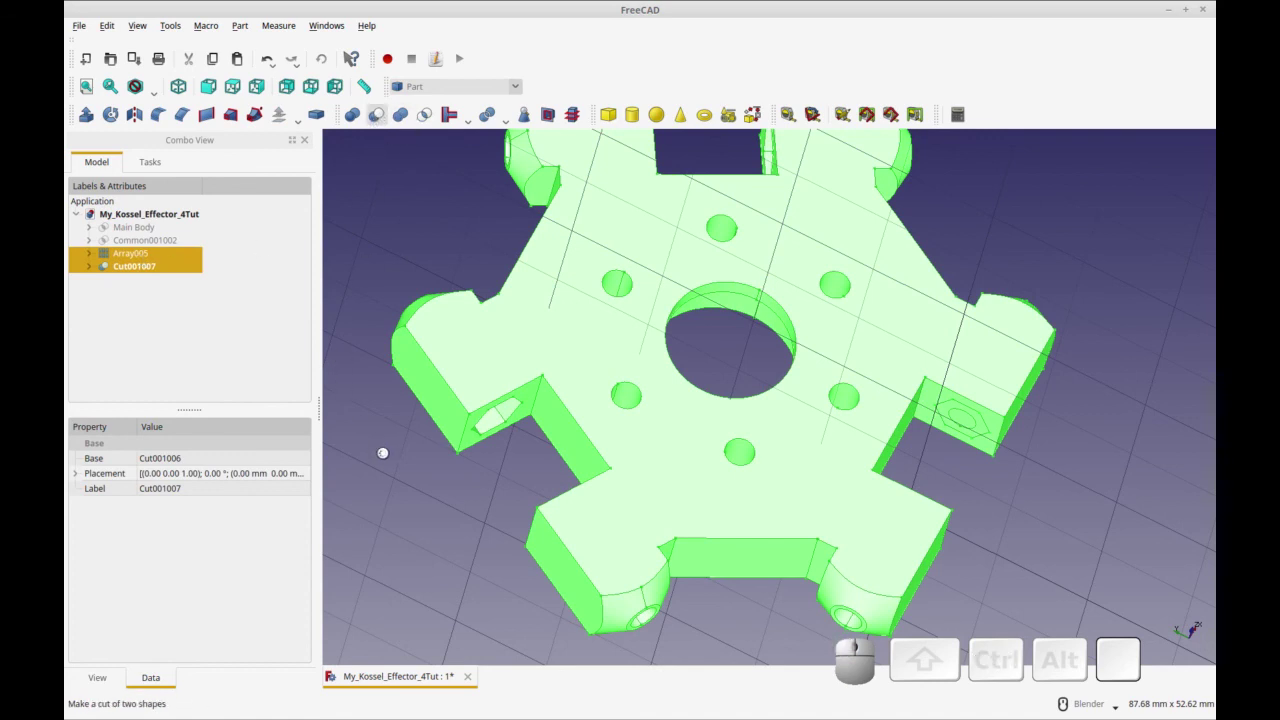
middle_click_drag(408, 488, 443, 237)
middle_click_drag(751, 391, 700, 460)
key("ctrl+r")
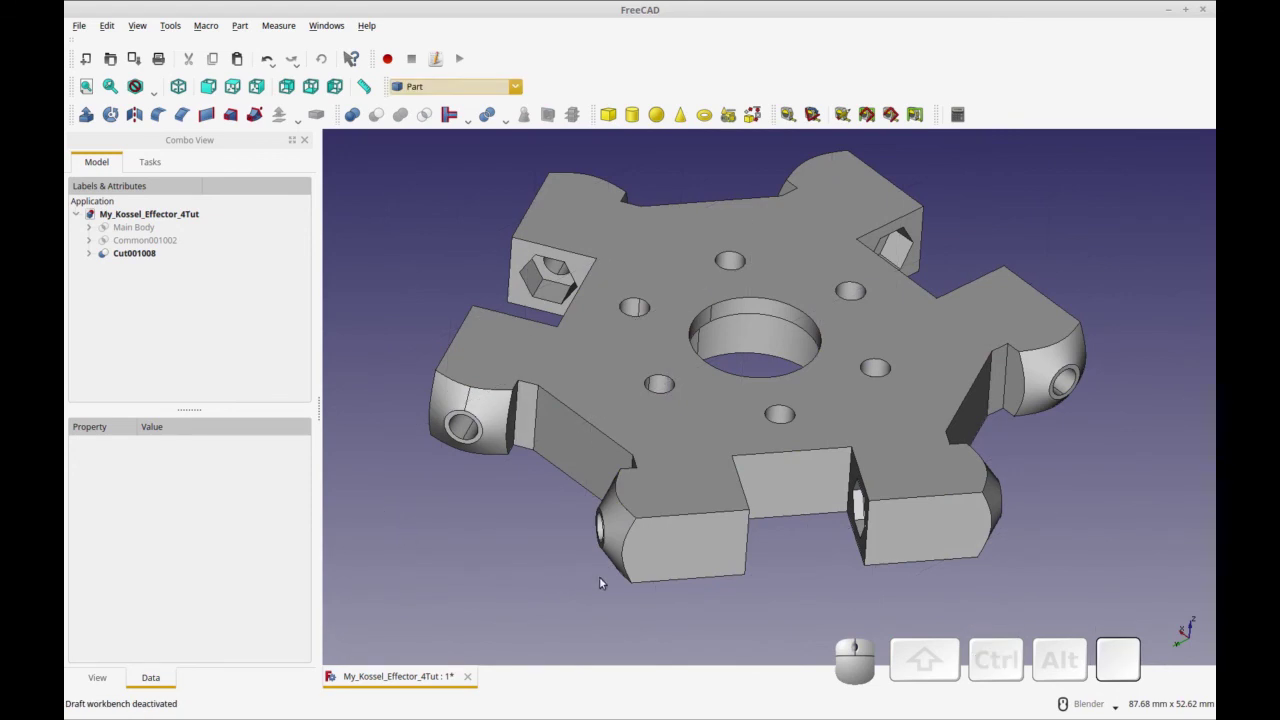
Start a Part Fillet on the platform body and select the upper and lower long outer edges of the first arms
left_click(722, 472)
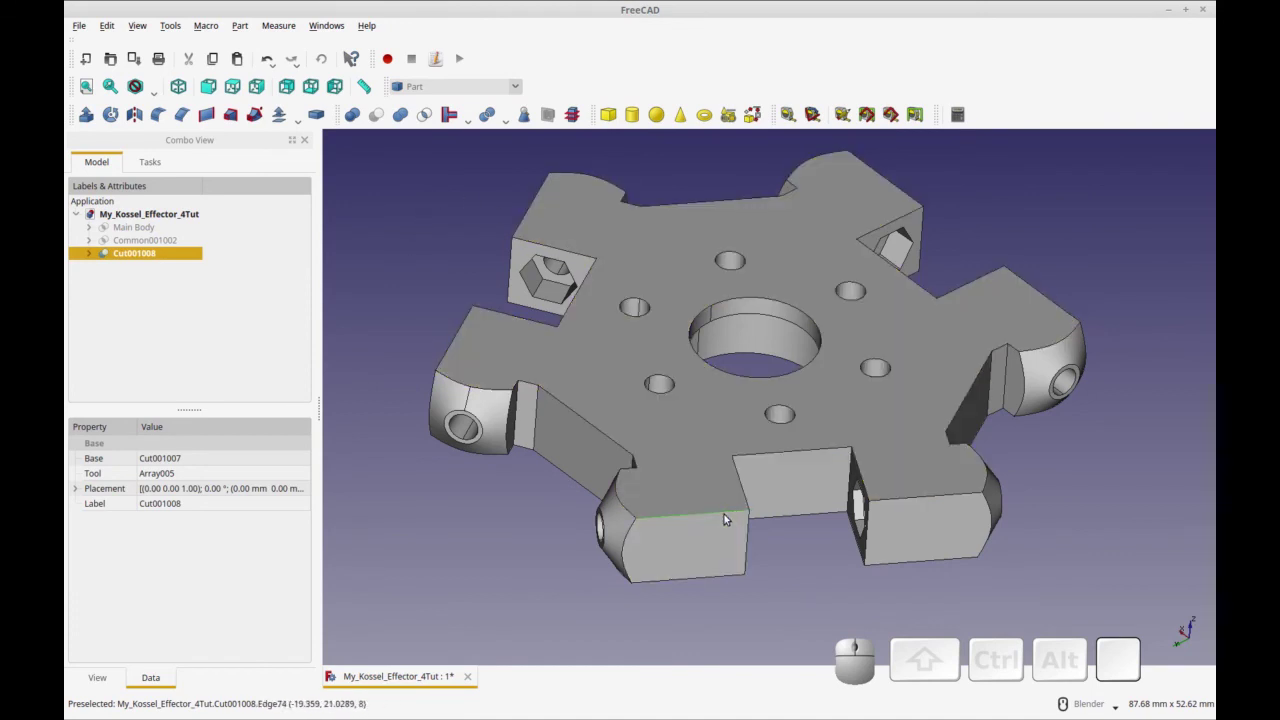
left_click(158, 114)
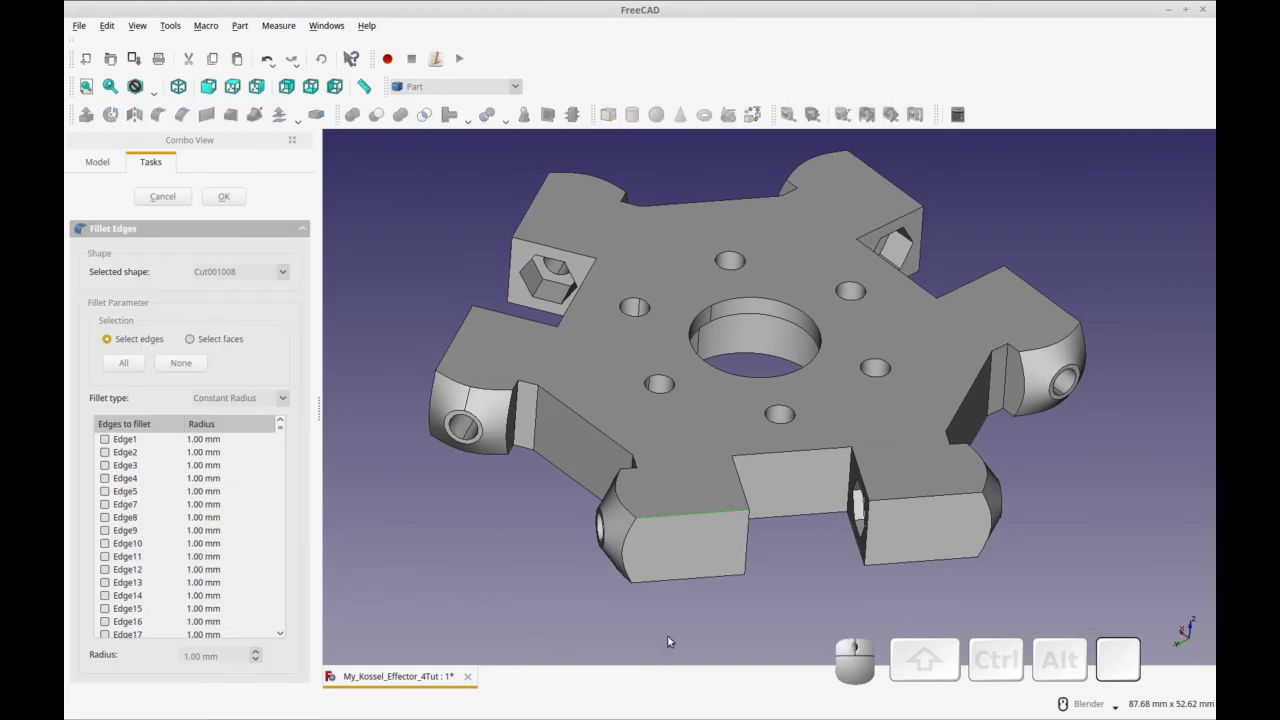
left_click(717, 578)
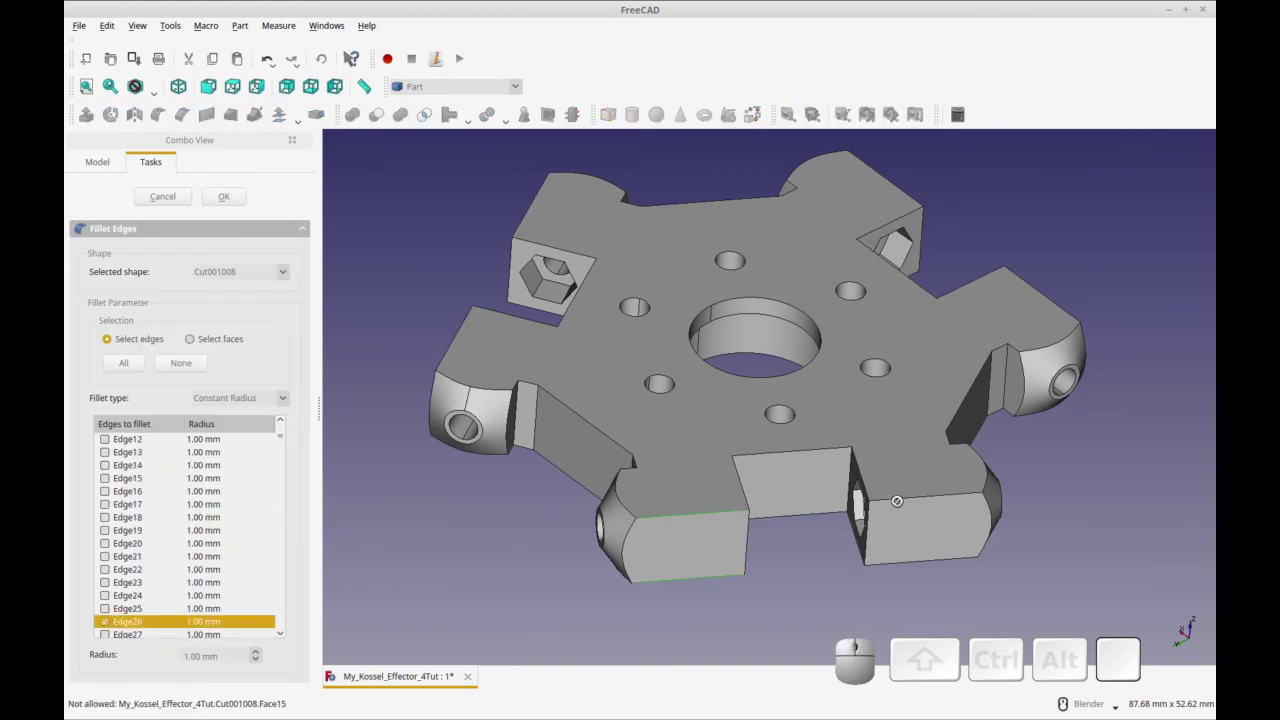
left_click(896, 561)
middle_click_drag(1031, 556, 780, 531)
left_click(877, 426)
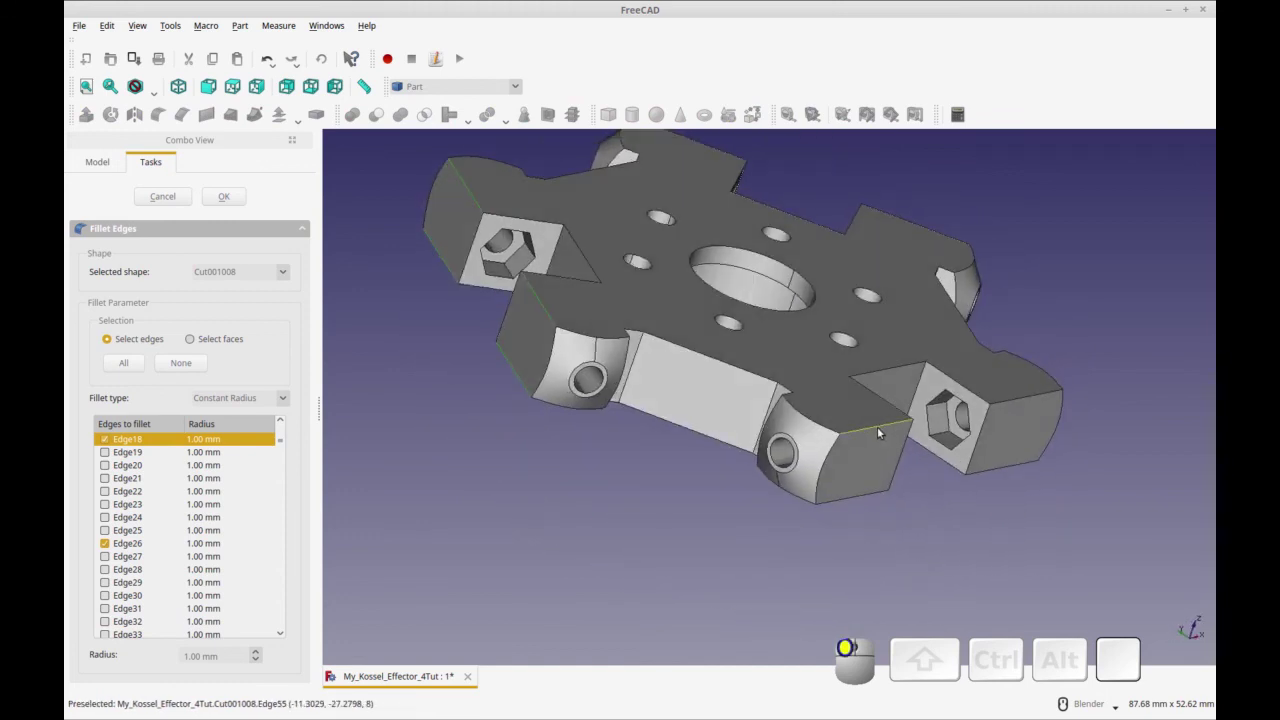
left_click(859, 494)
Add the upper and lower long outer edges of the remaining arms to the fillet selection
middle_click_drag(1080, 528, 852, 458)
left_click(870, 519)
left_click(869, 516)
left_click(849, 451)
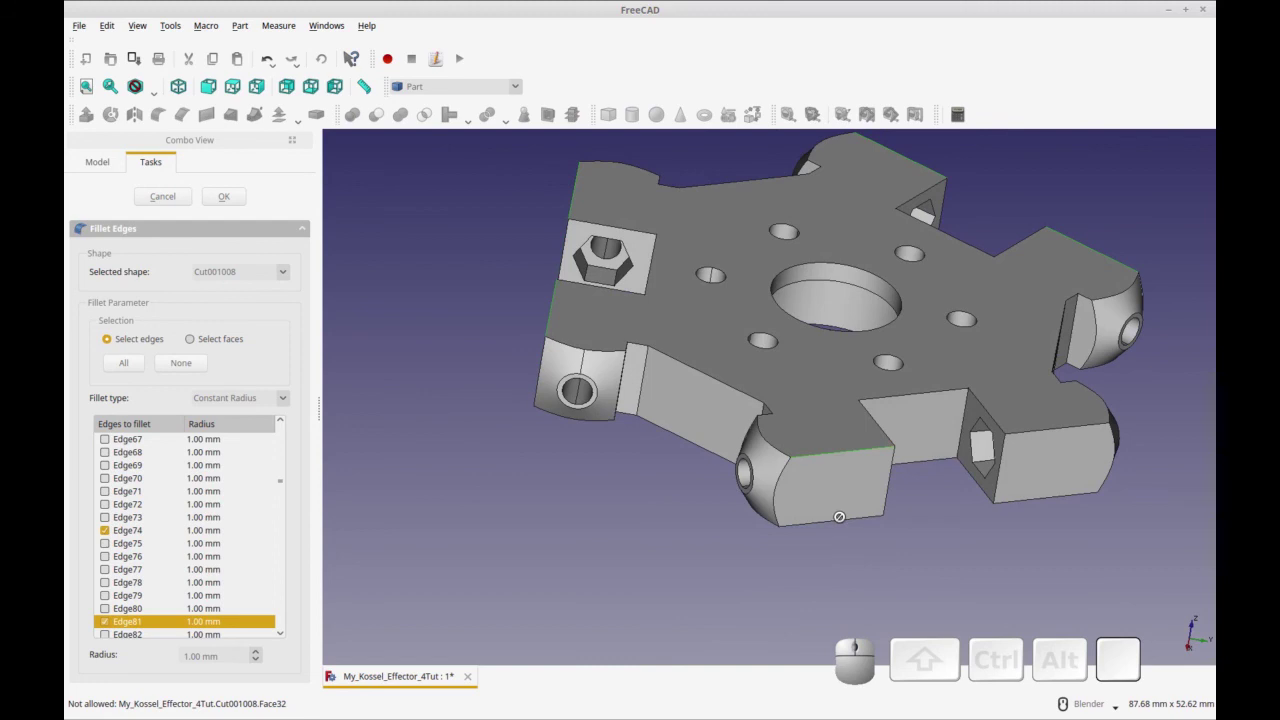
left_click(1076, 431)
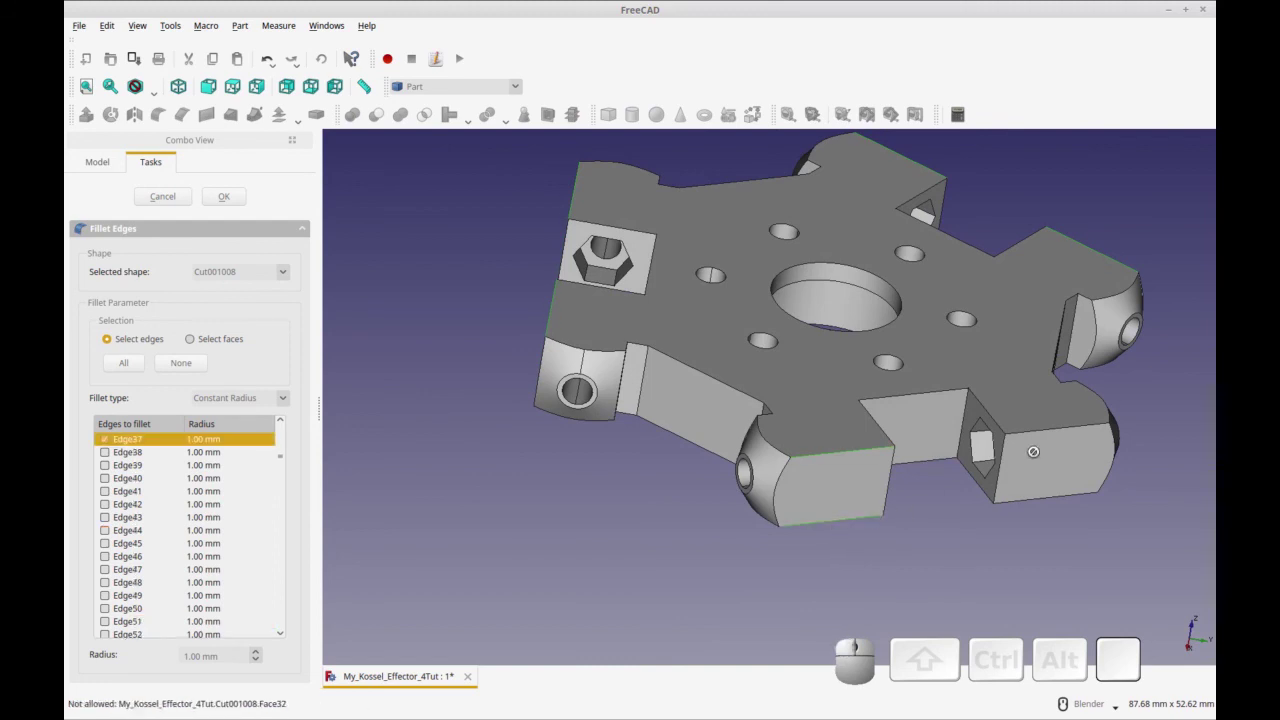
left_click(1075, 431)
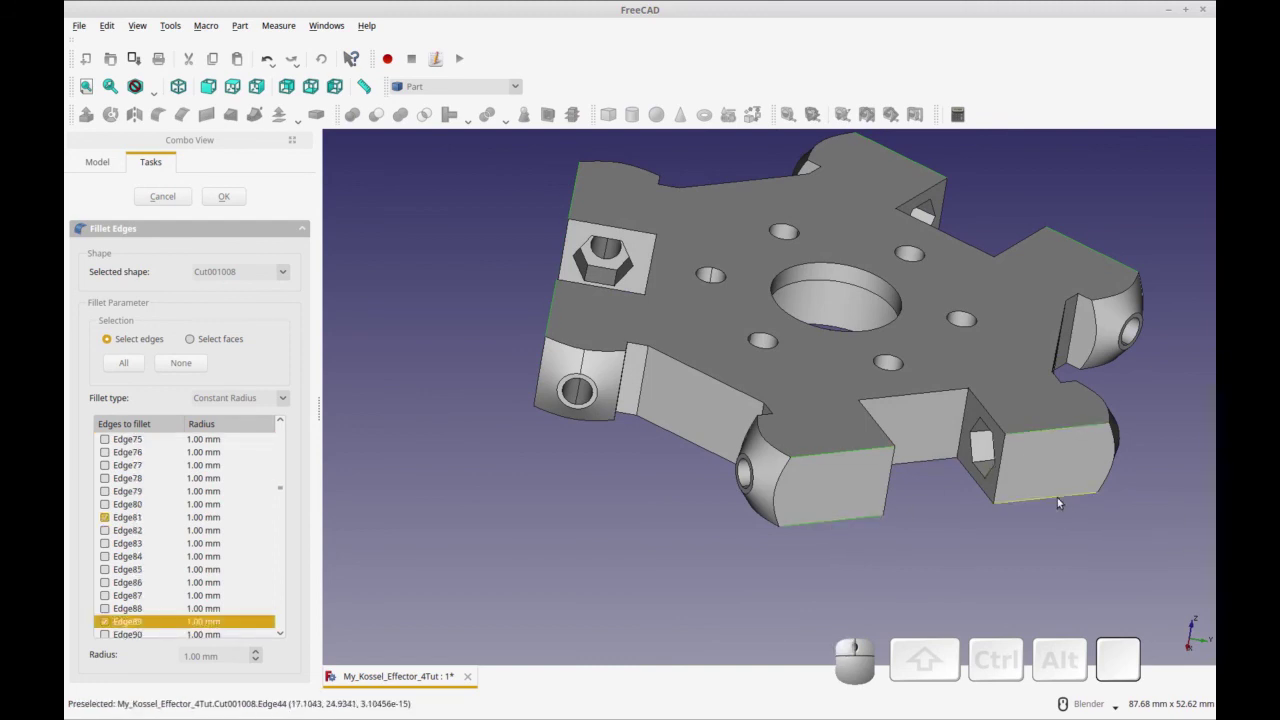
left_click(1058, 500)
middle_click_drag(1012, 520, 740, 484)
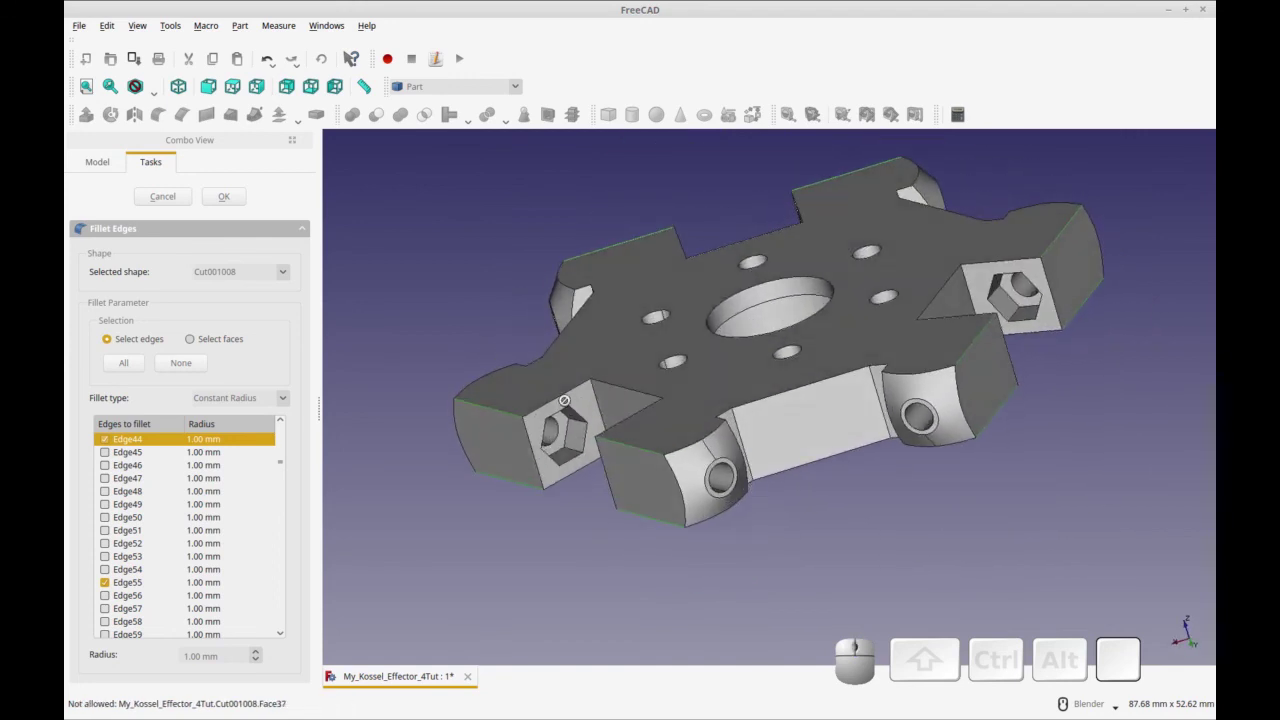
Set the fillet radius to 3 mm, apply it to the selected edges and inspect the rounded arms
left_click(257, 655)
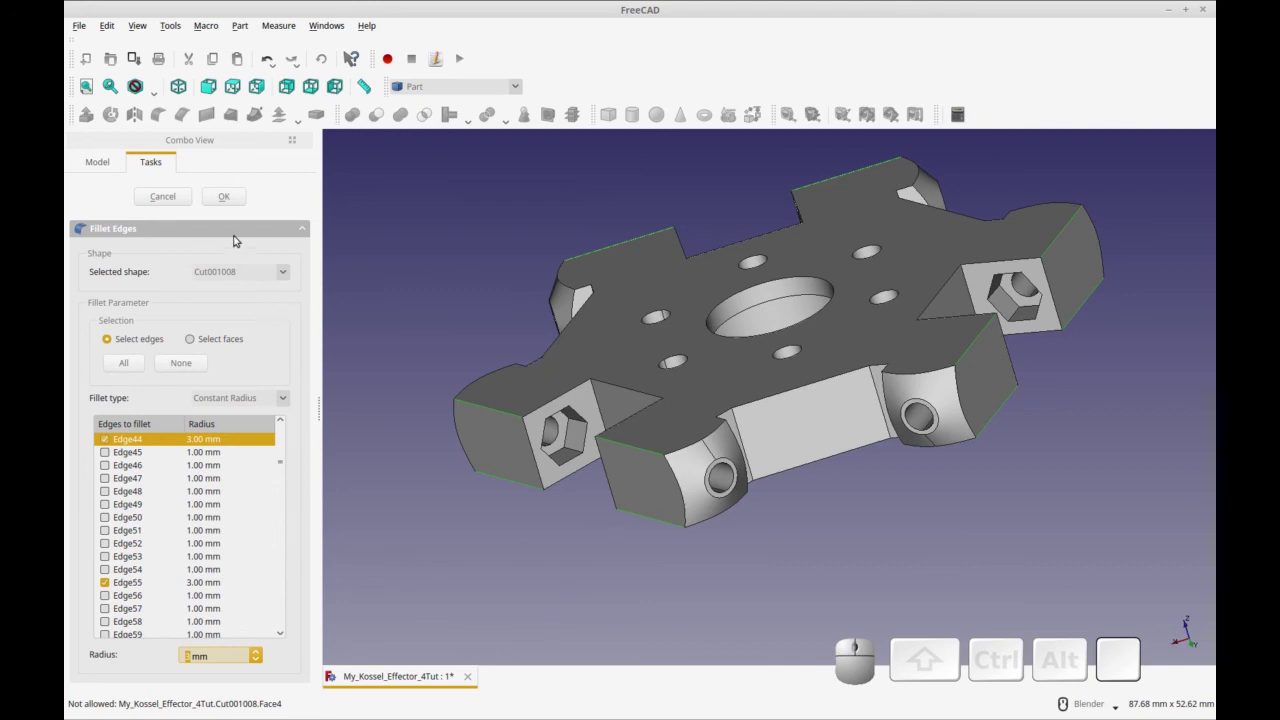
left_click(225, 199)
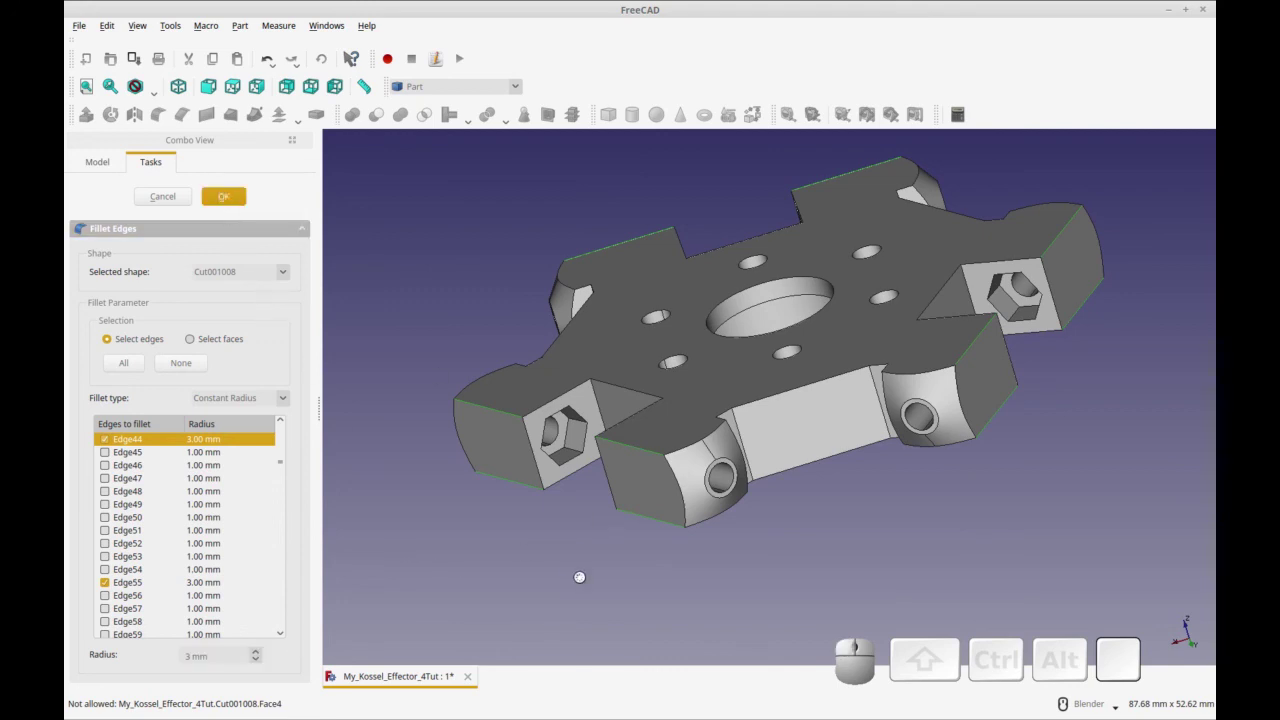
middle_click_drag(739, 561, 775, 570)
middle_click_drag(571, 545, 499, 556)
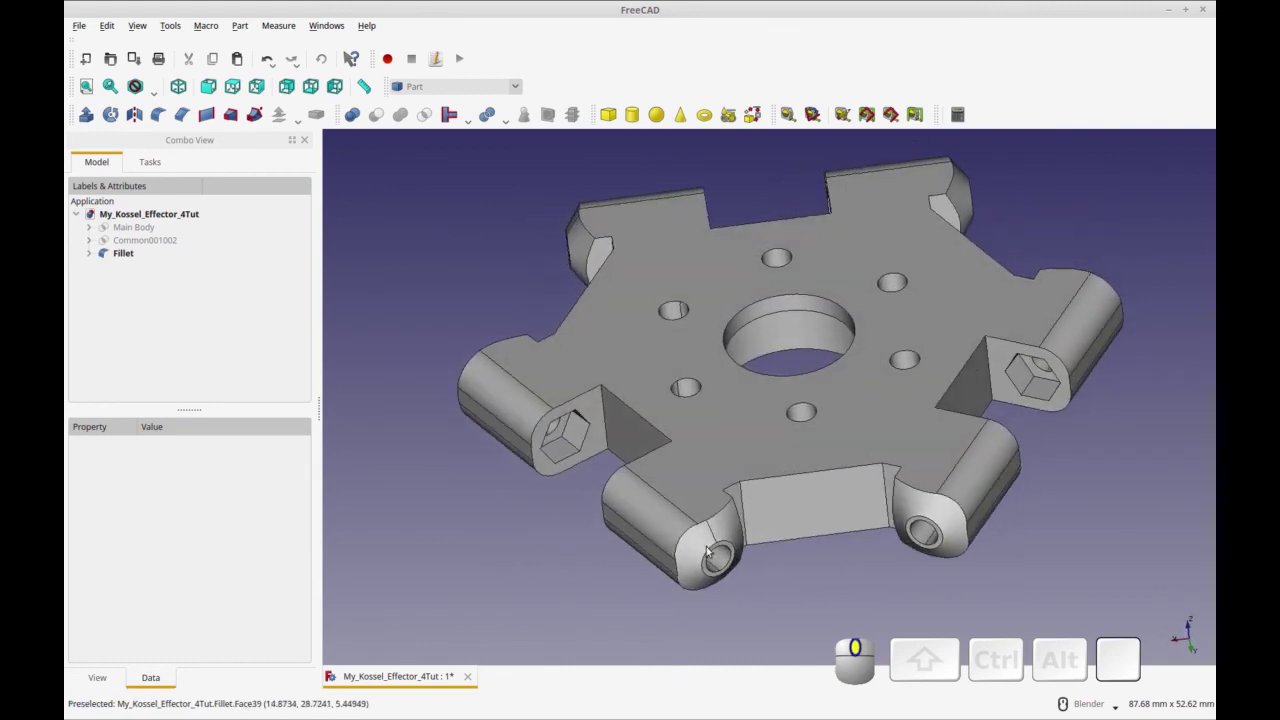
middle_click_drag(755, 590, 726, 583)
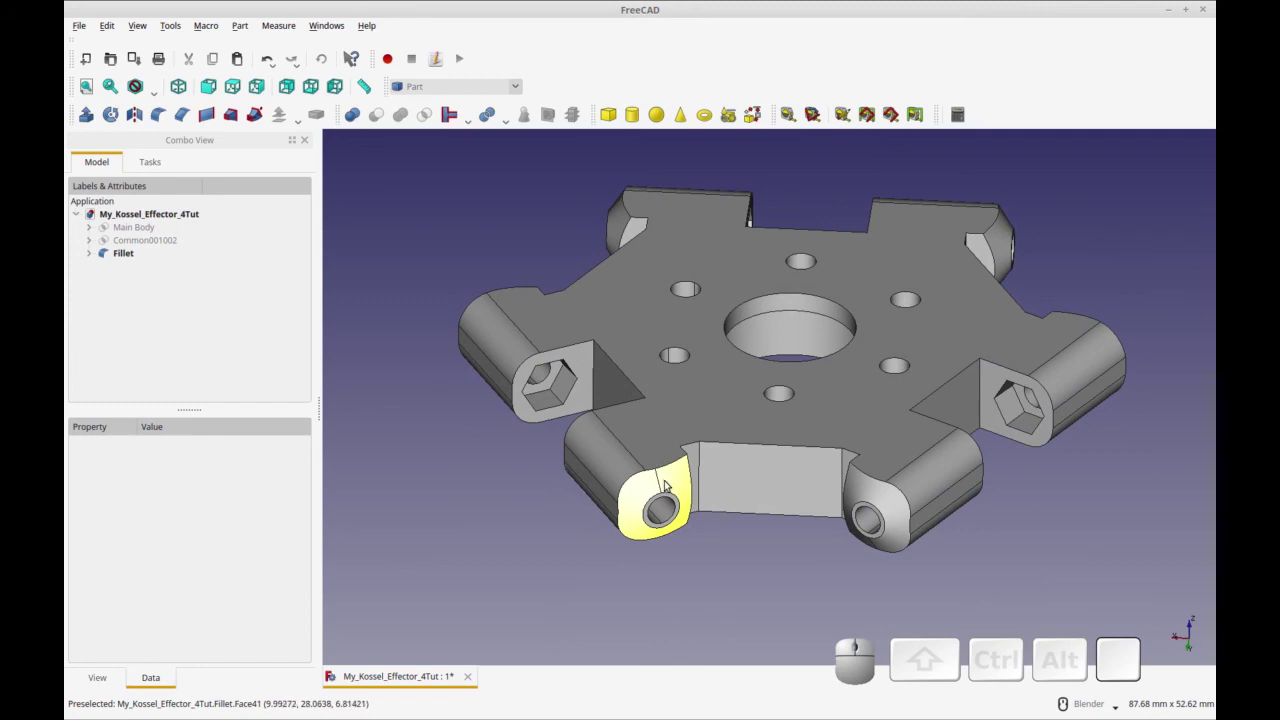
middle_click_drag(701, 553, 721, 562)
middle_click_drag(797, 578, 762, 578)
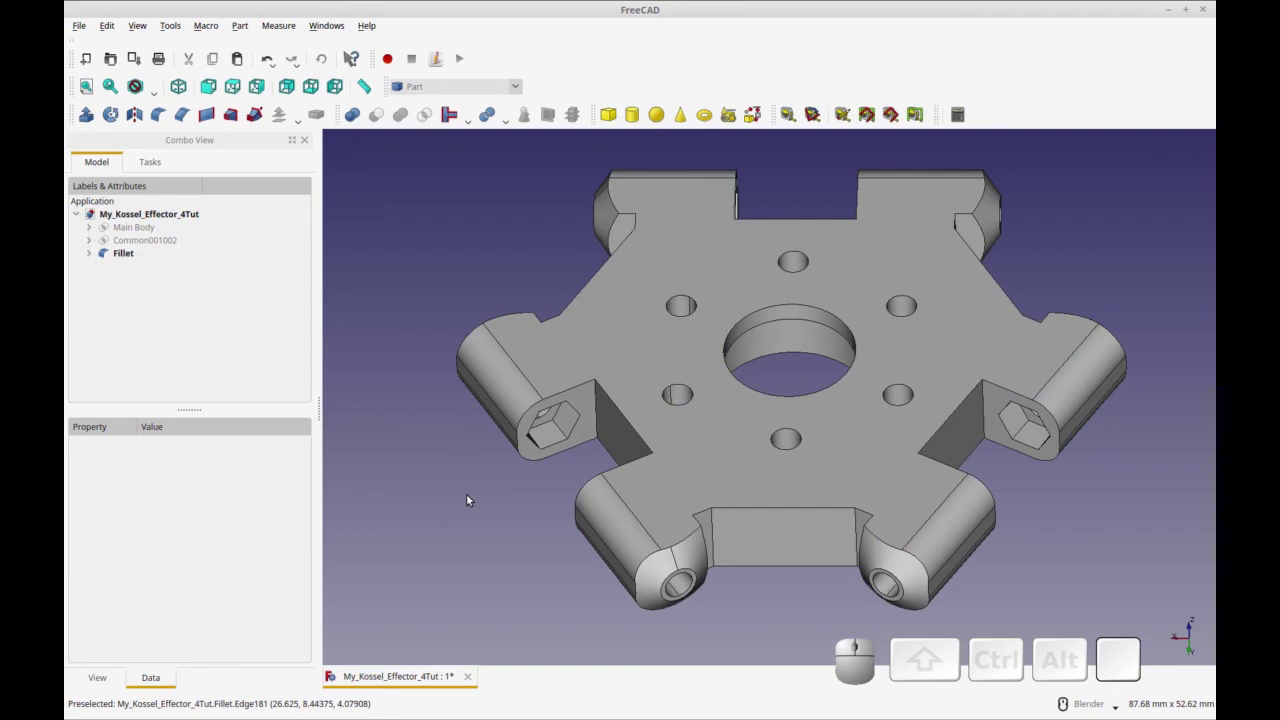
Switch to the TechDraw workbench and save the document
key("ctrl")
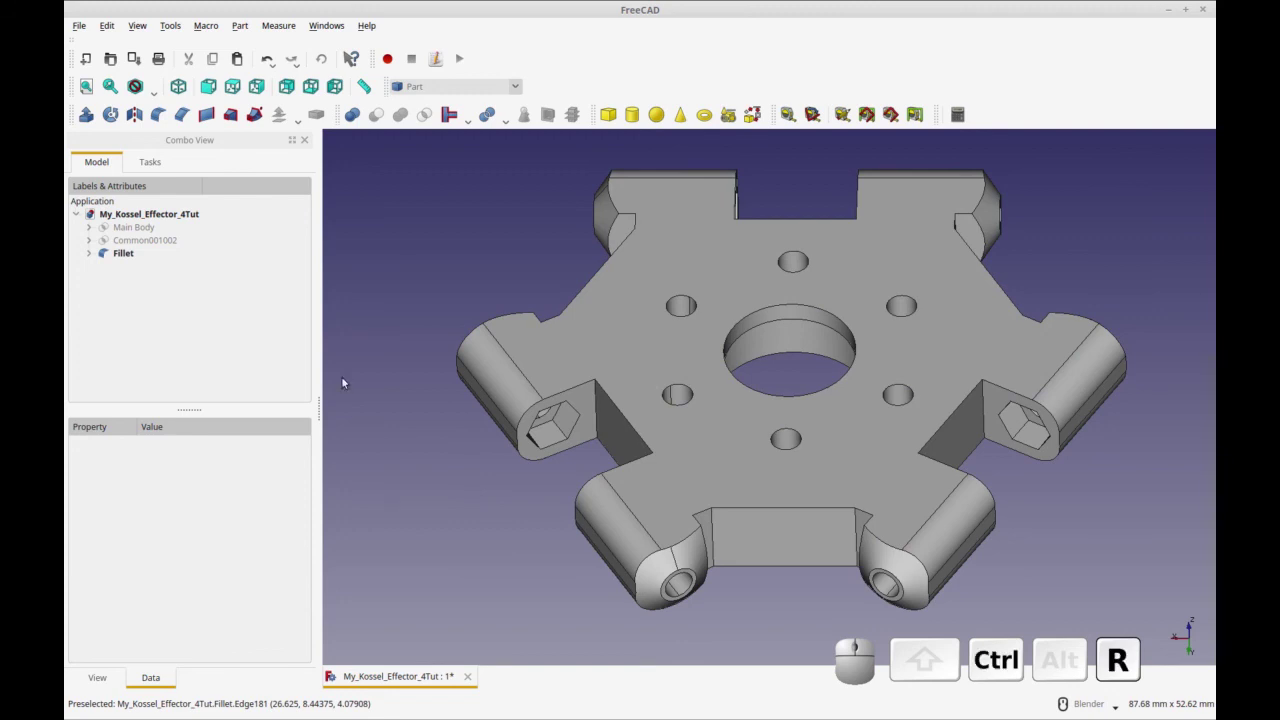
left_click(455, 86)
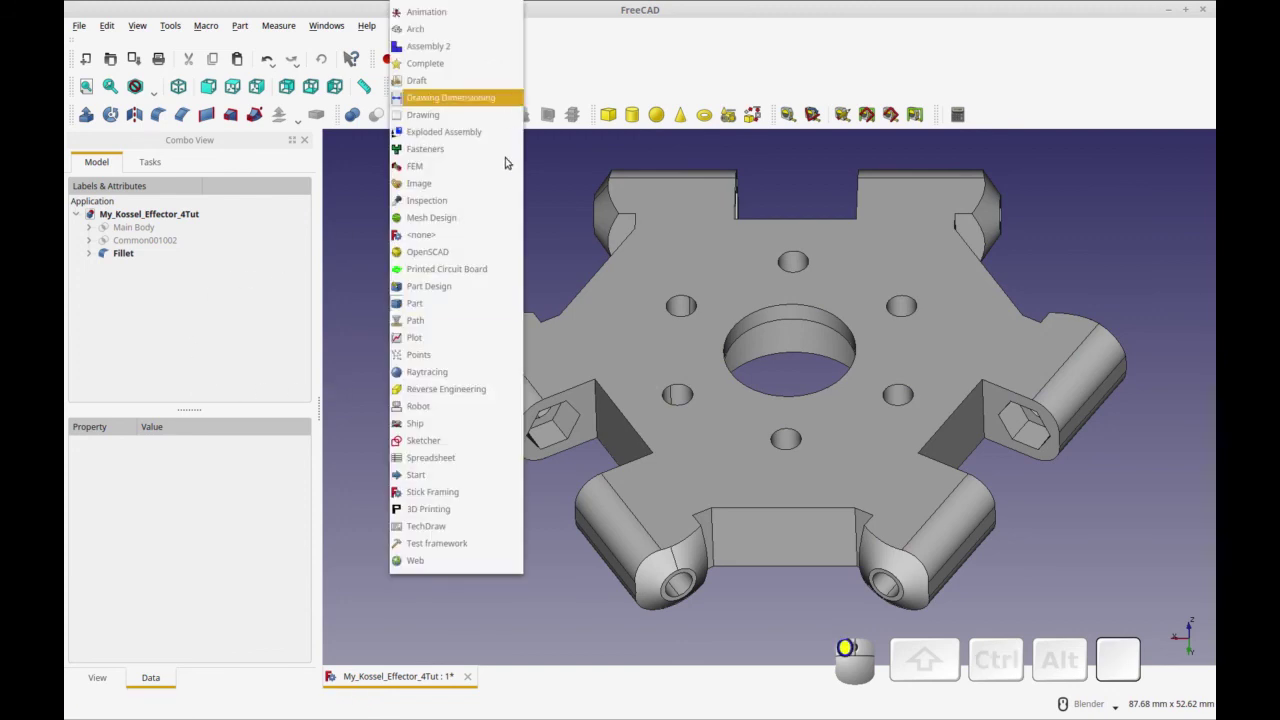
left_click(438, 527)
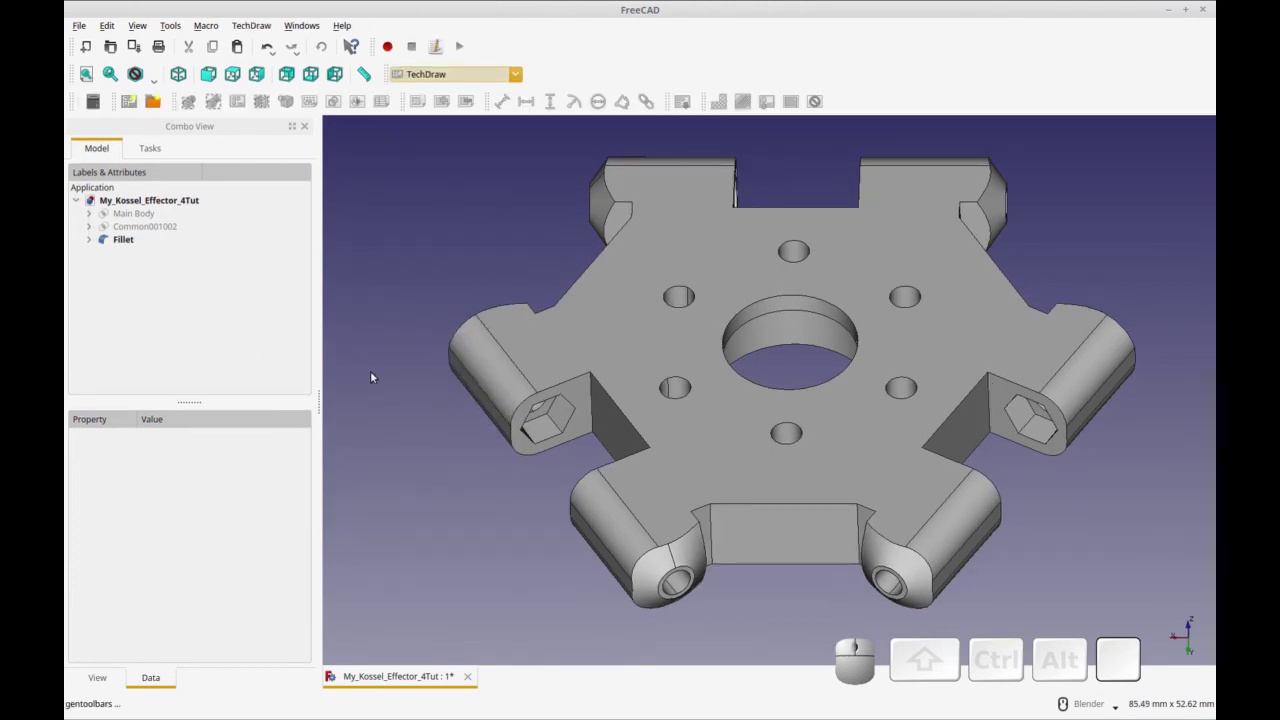
left_click(133, 46)
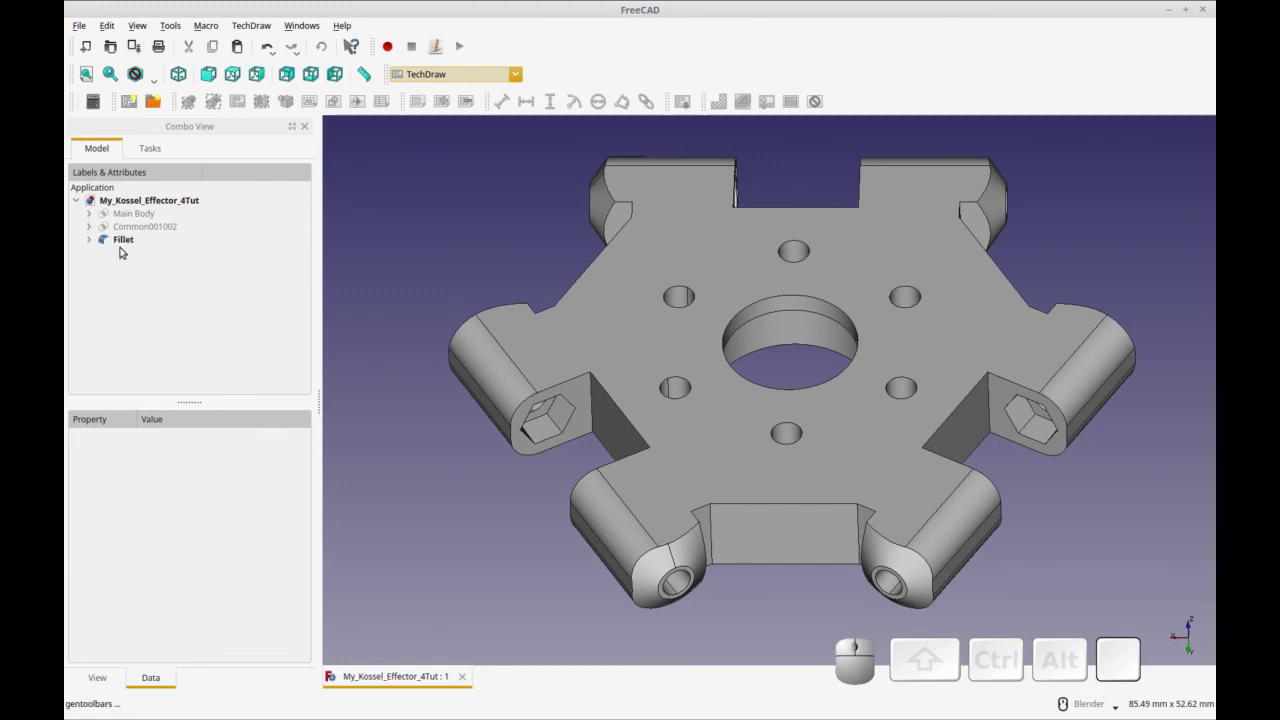
Insert a default A4 drawing page and add a view of the filleted platform body to it
left_click(134, 101)
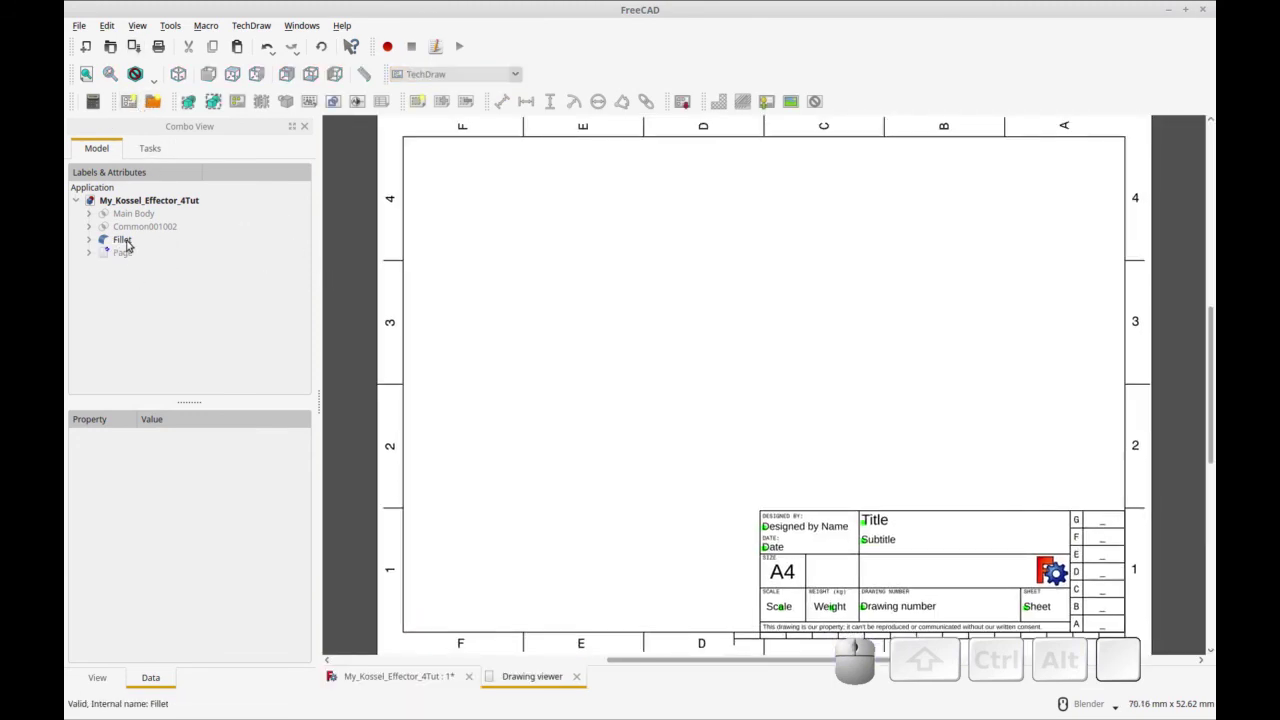
left_click(124, 241)
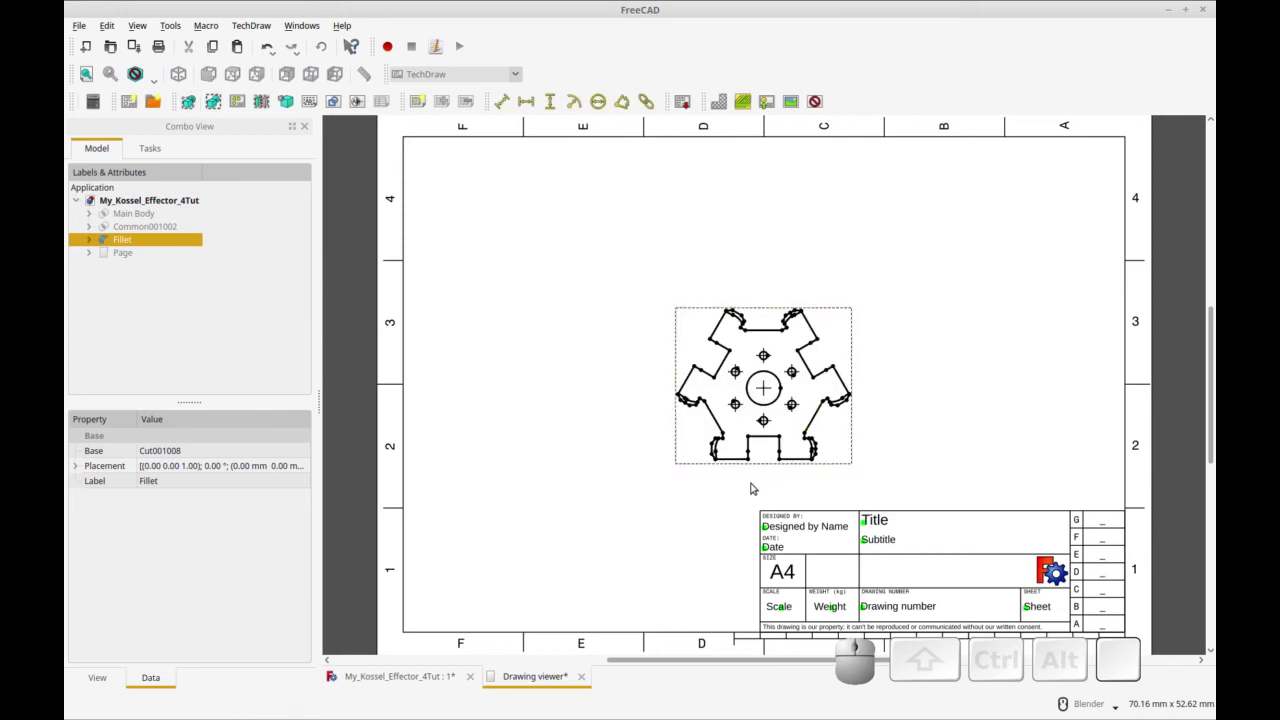
Add a horizontal dimension between the outermost vertices of the two lower arms and place it below the drawing view
left_click(713, 456)
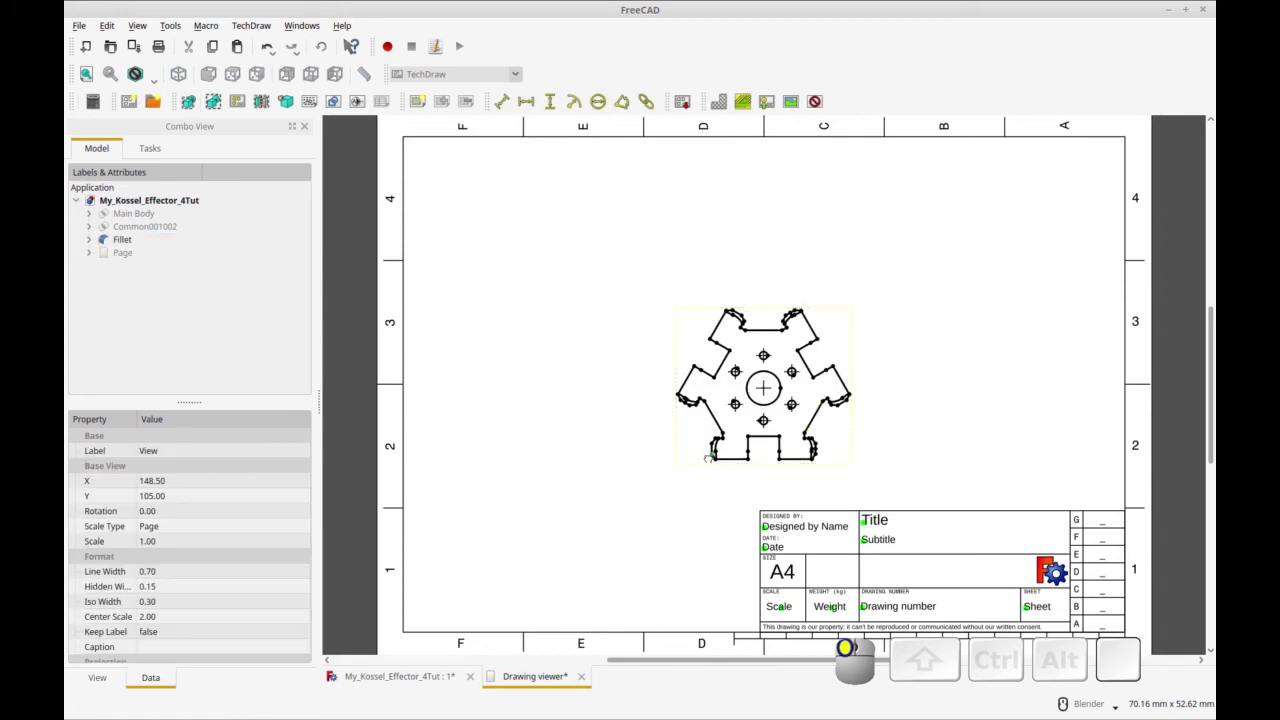
left_click(817, 459)
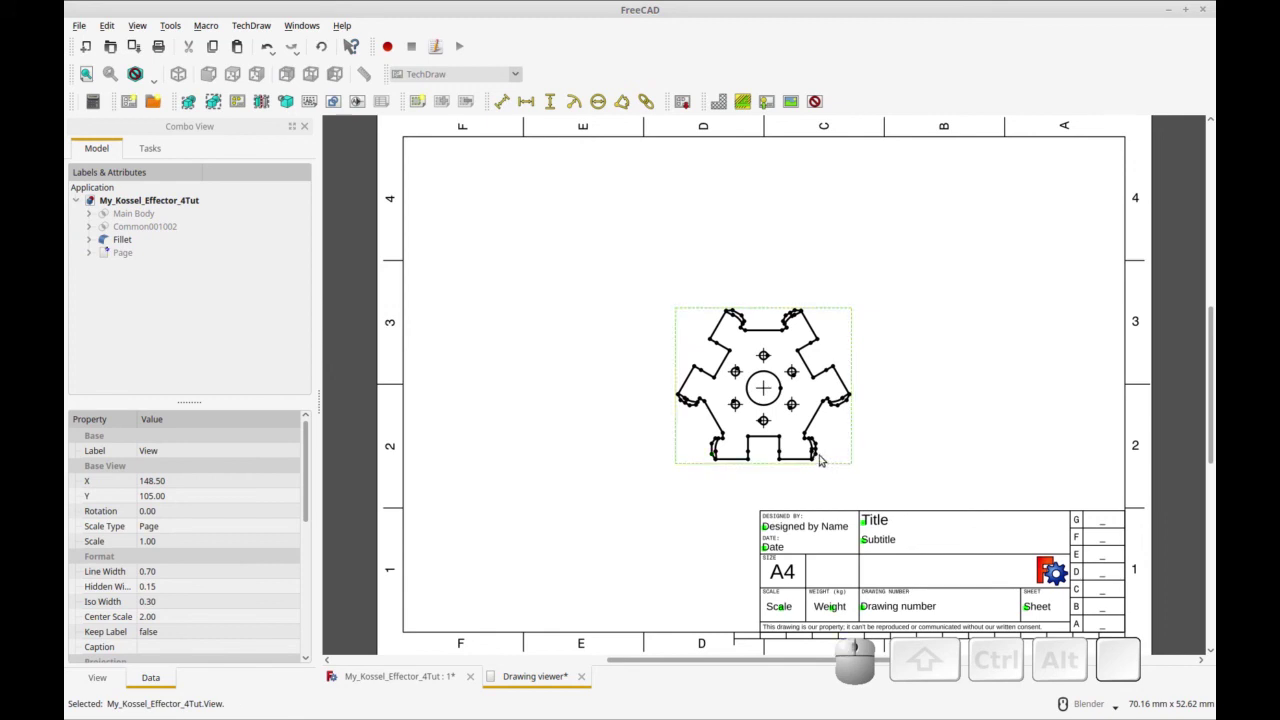
left_click(815, 455)
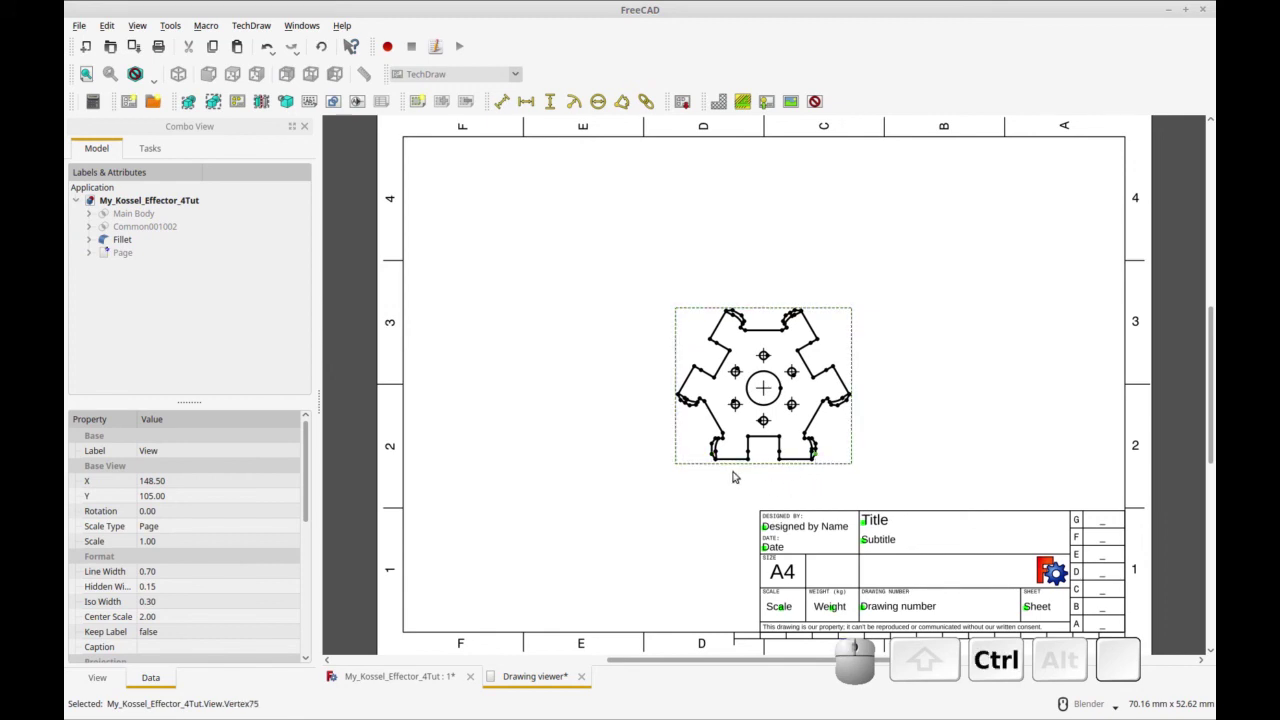
left_click(712, 458, "ctrl")
left_click(530, 104)
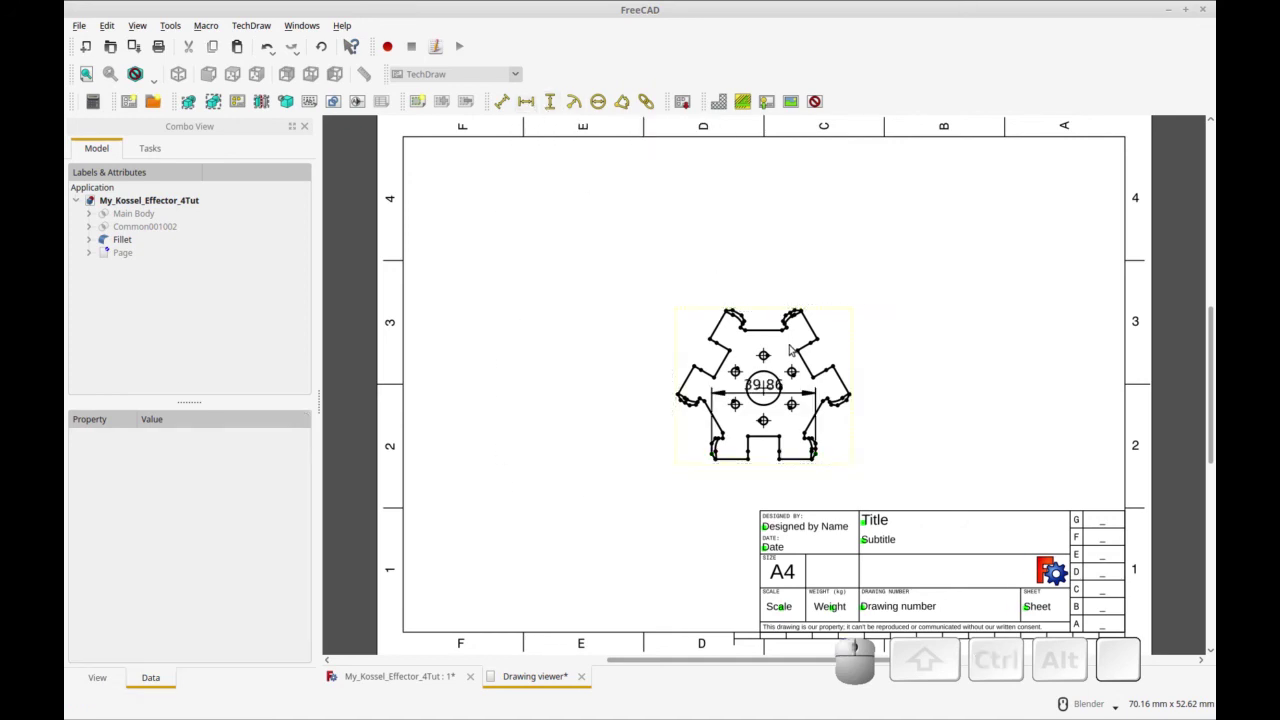
left_click_drag(762, 386, 707, 505)
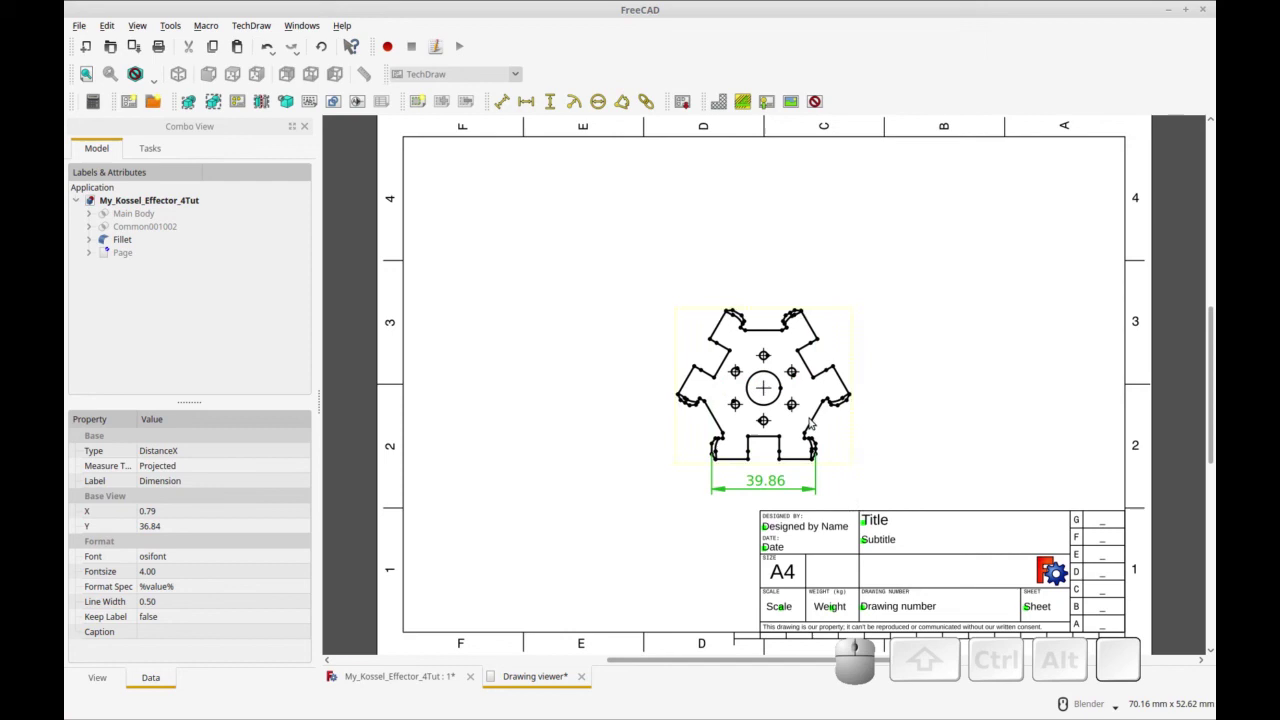
Add a vertical dimension from the centre hole's centre to the lower arm's bottom inner corner and place it beside the view
left_click(764, 390)
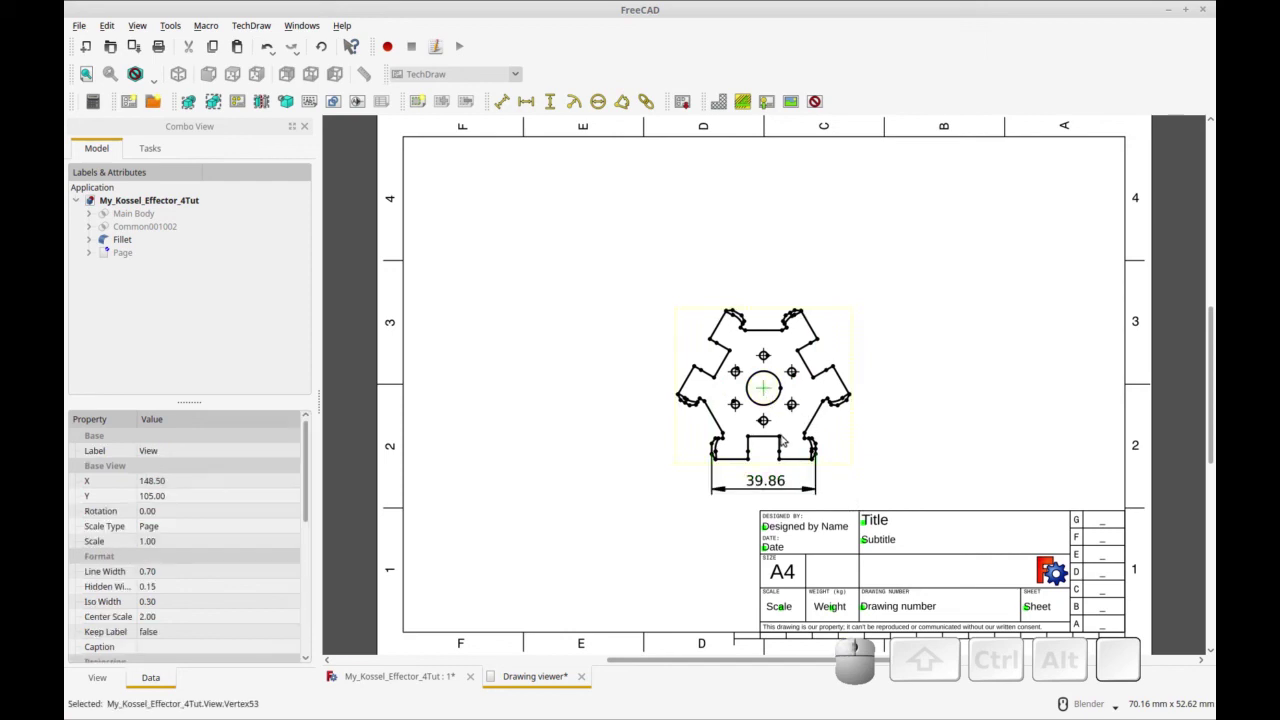
left_click(780, 460)
left_click(764, 390, "ctrl")
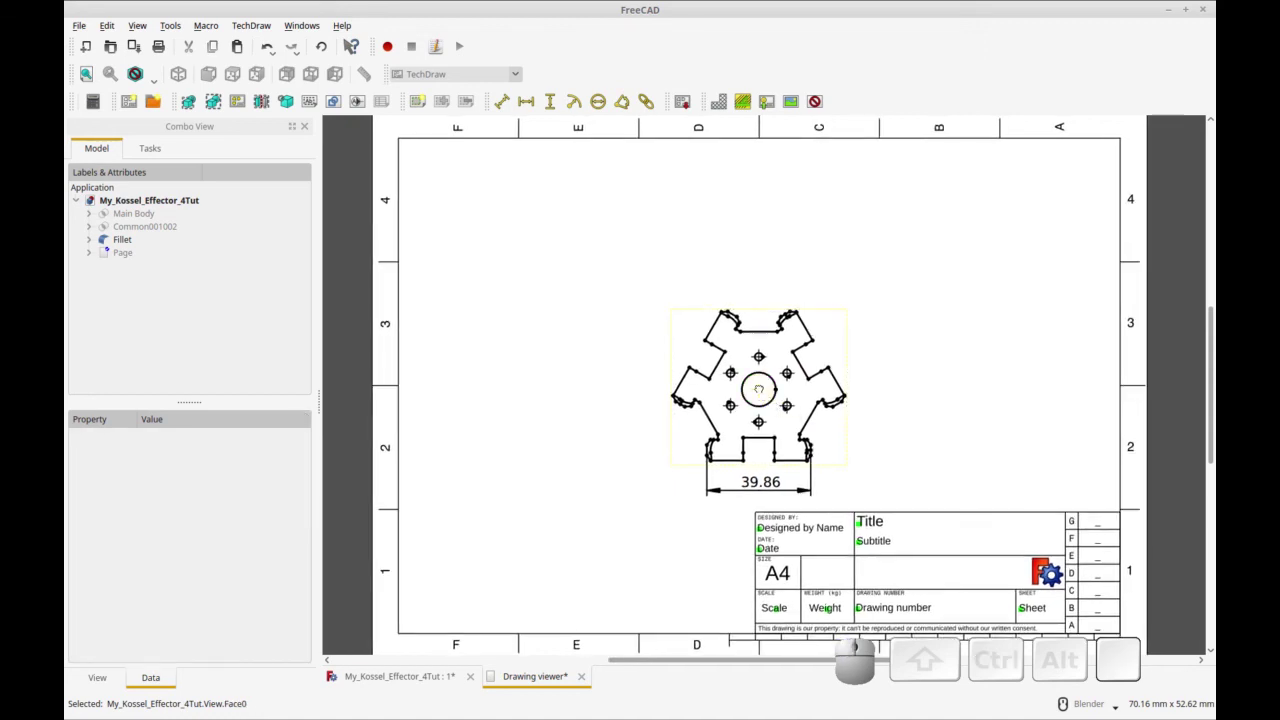
left_click(758, 390)
left_click(775, 463, "ctrl")
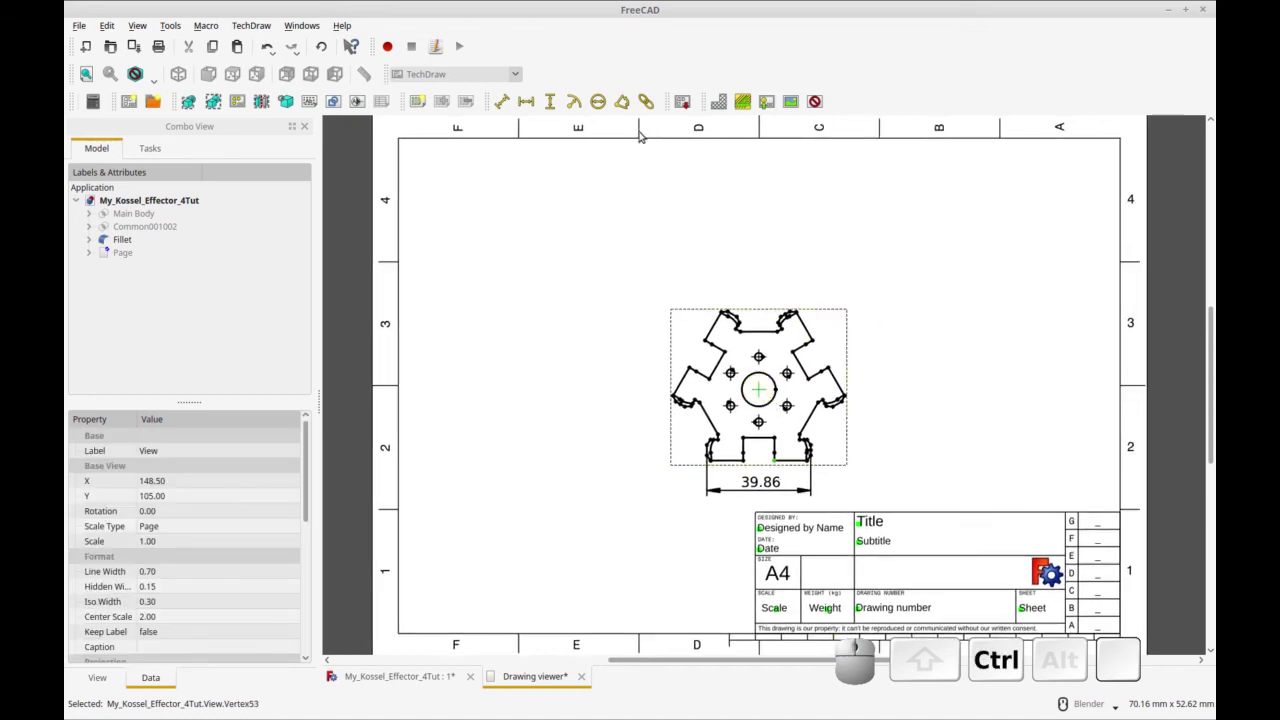
left_click(550, 101)
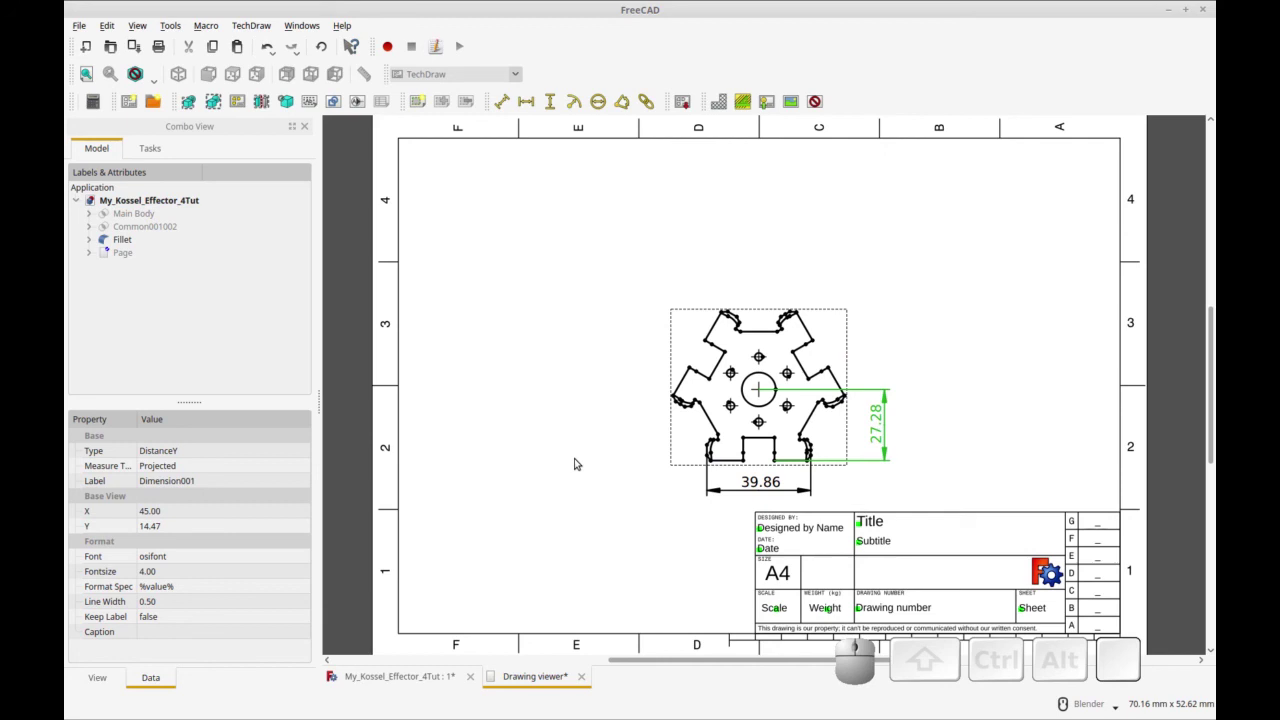
left_click(876, 432)
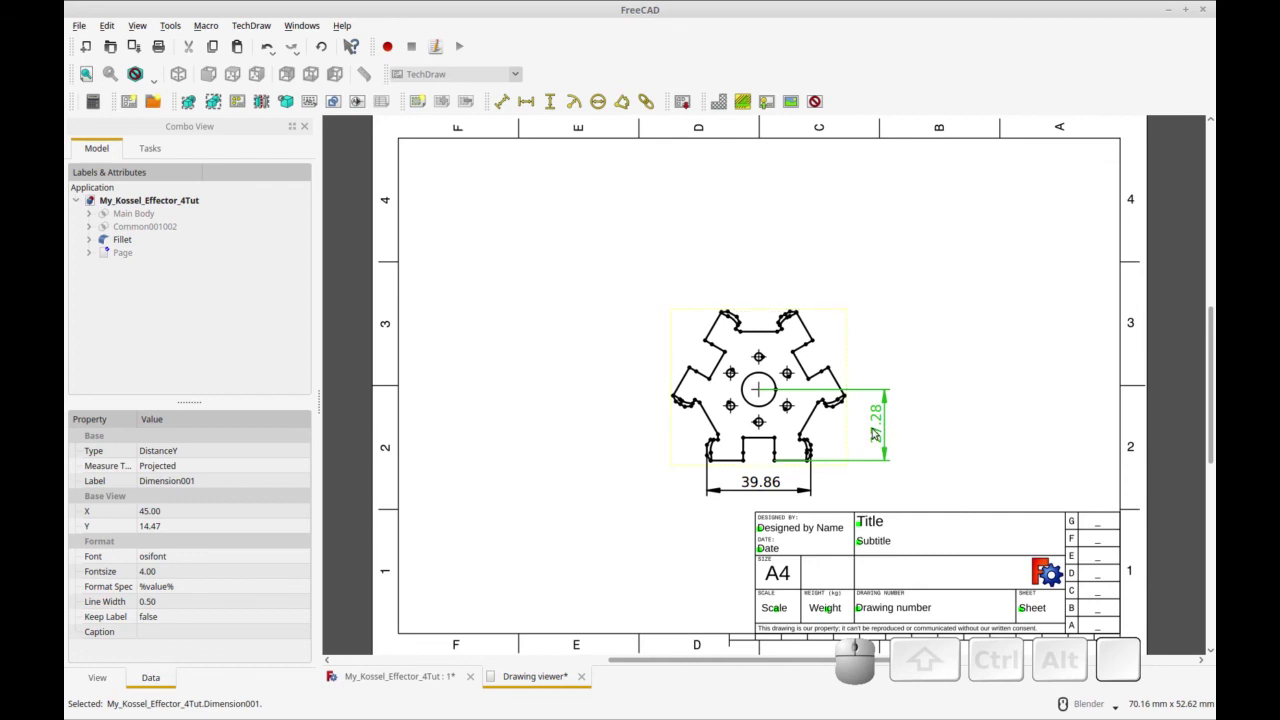
left_click(759, 390)
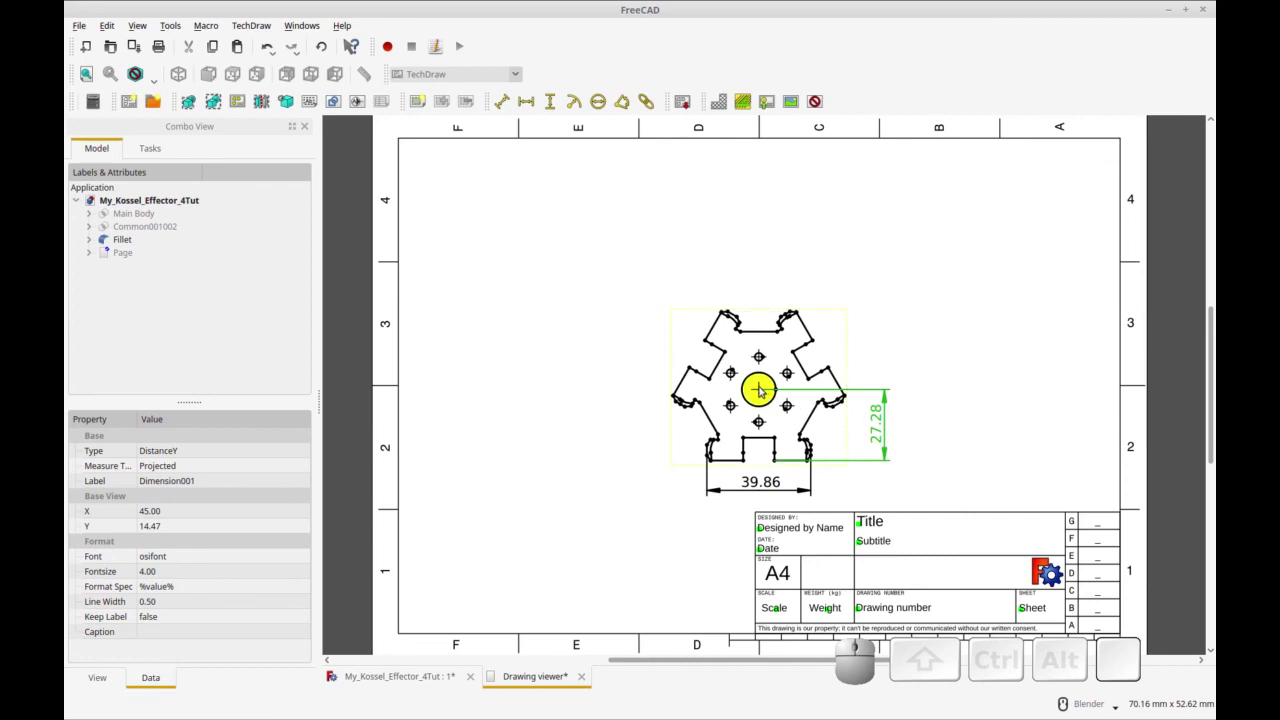
left_click(758, 390)
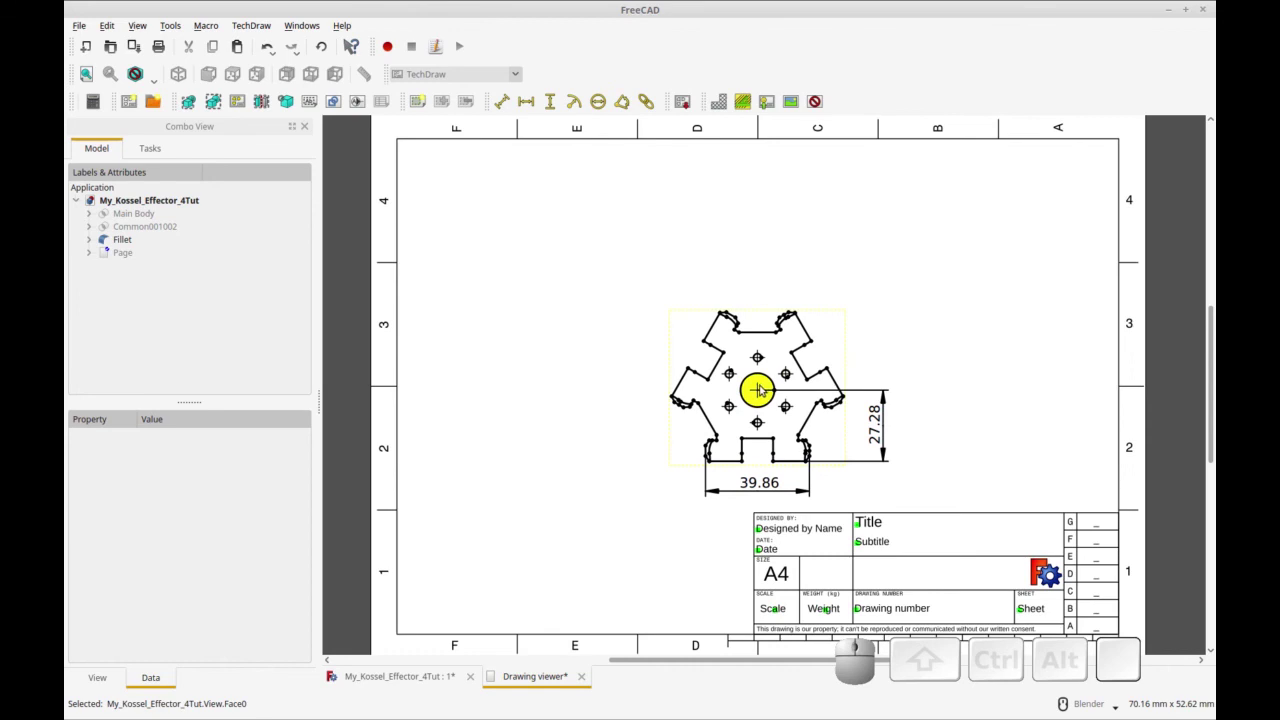
left_click(757, 390)
scroll(800, 425, "up", 1)
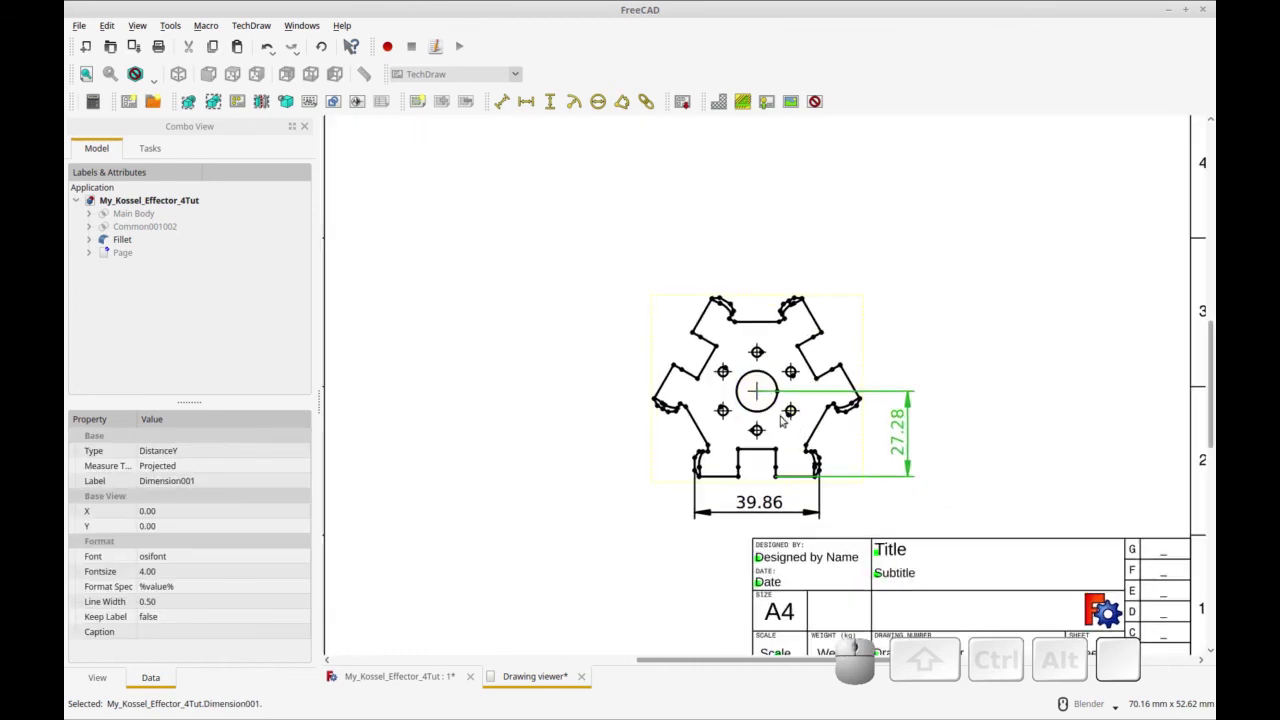
left_click(757, 390)
left_click(864, 307)
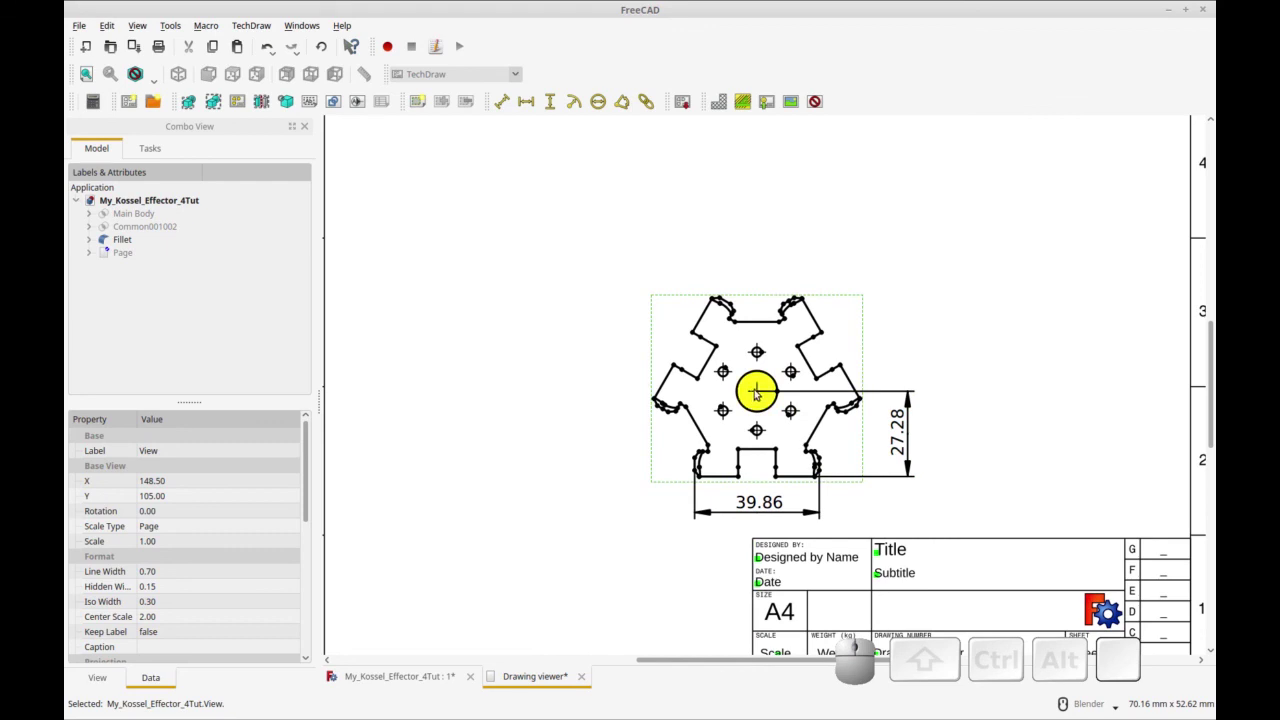
left_click(782, 307)
left_click(788, 302)
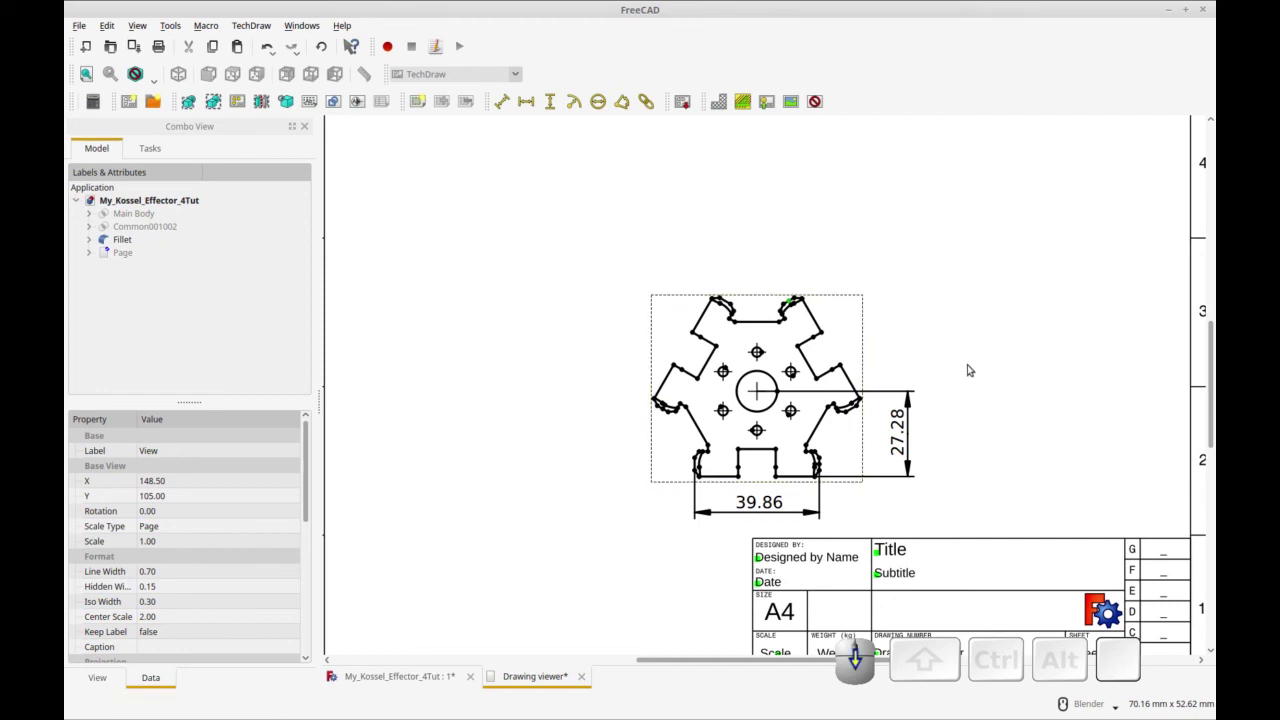
scroll(968, 368, "down", 1)
Add a length dimension from the centre hole's centre to the inner-side vertex of the upper-right arm
left_click(757, 393)
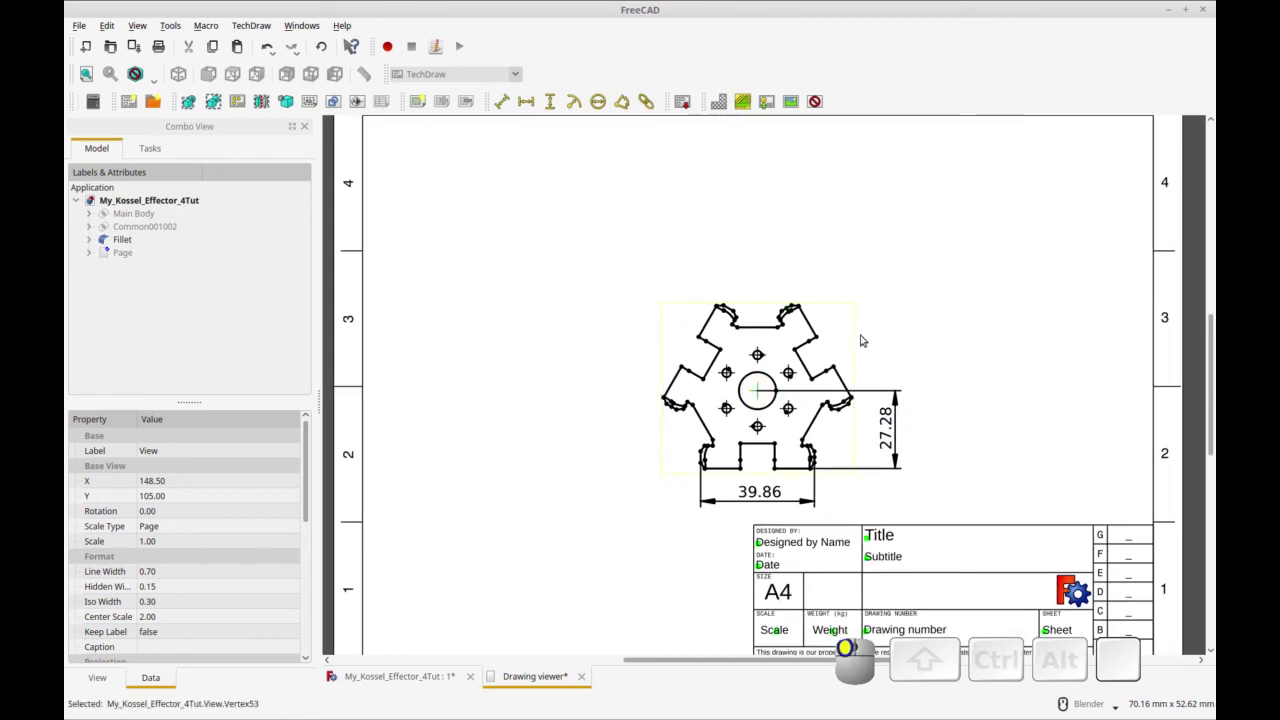
left_click(812, 347, "ctrl")
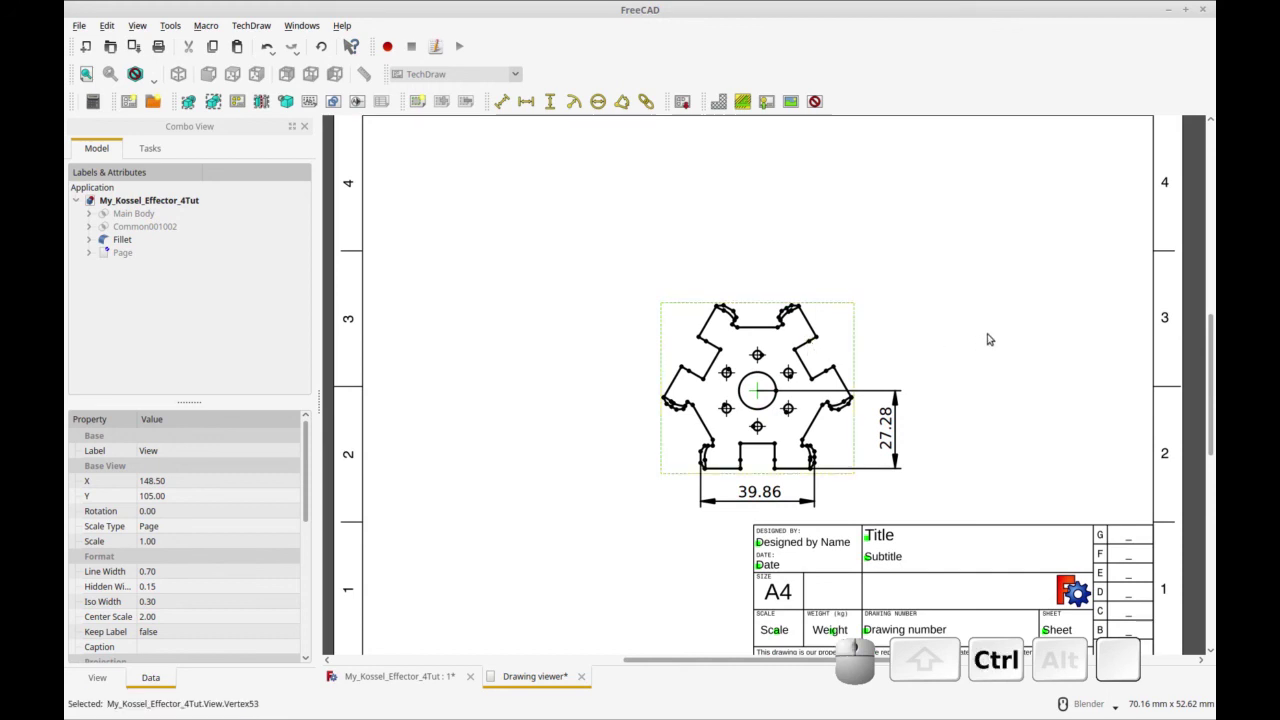
left_click(808, 342, "ctrl")
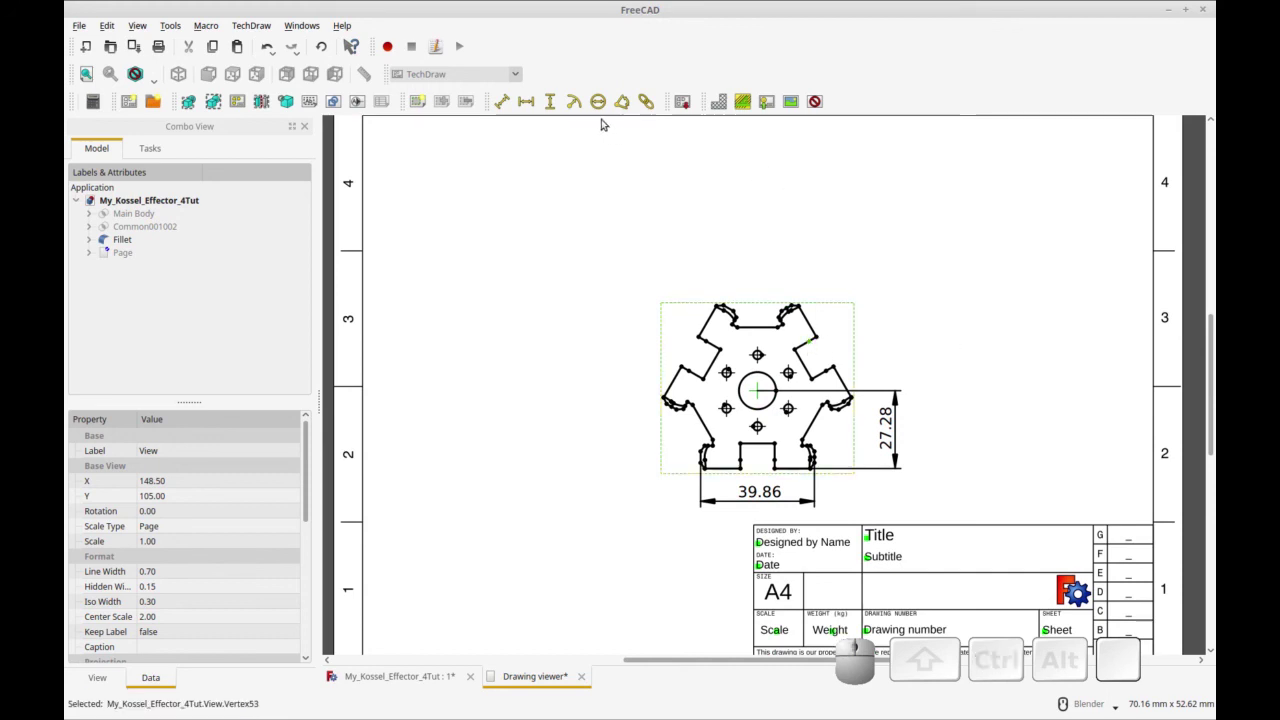
left_click(502, 101)
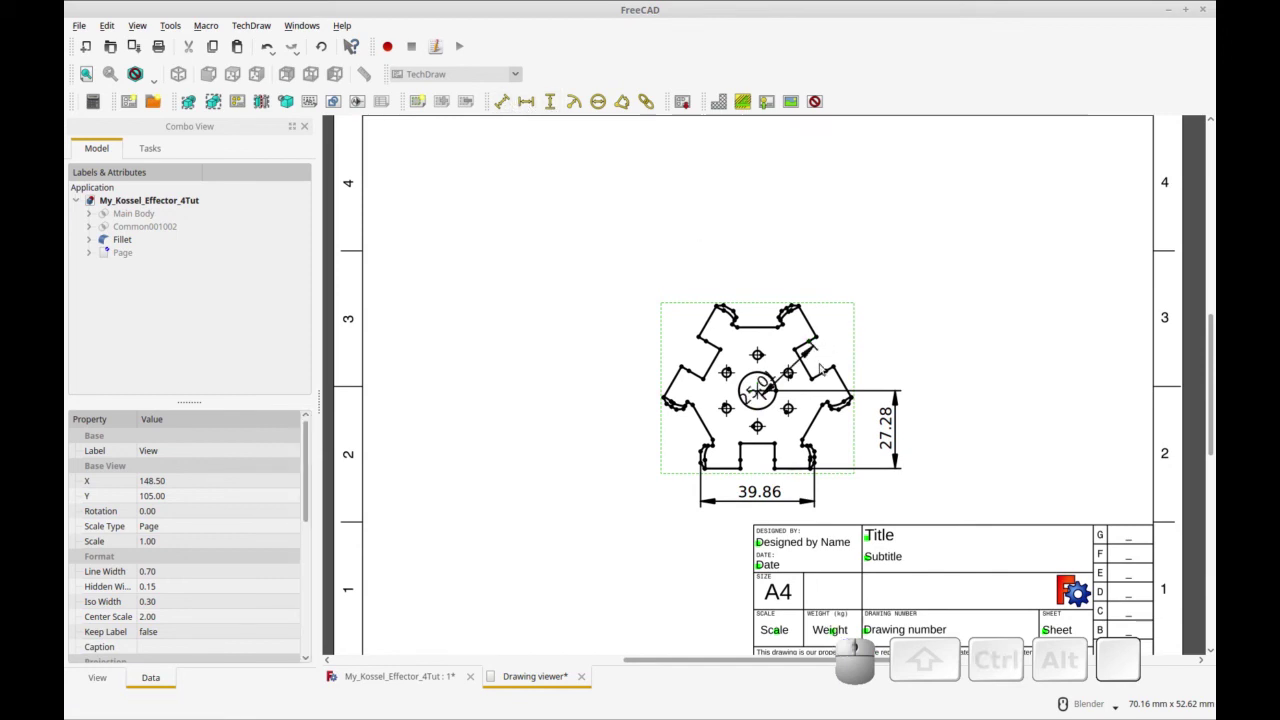
Shift the drawing view up and left on the page and place the new length dimension outside the outline, beyond the upper-right arm
mouse_move(800, 349)
left_mouse_down()
mouse_move(951, 333)
mouse_move(735, 322)
left_mouse_up()
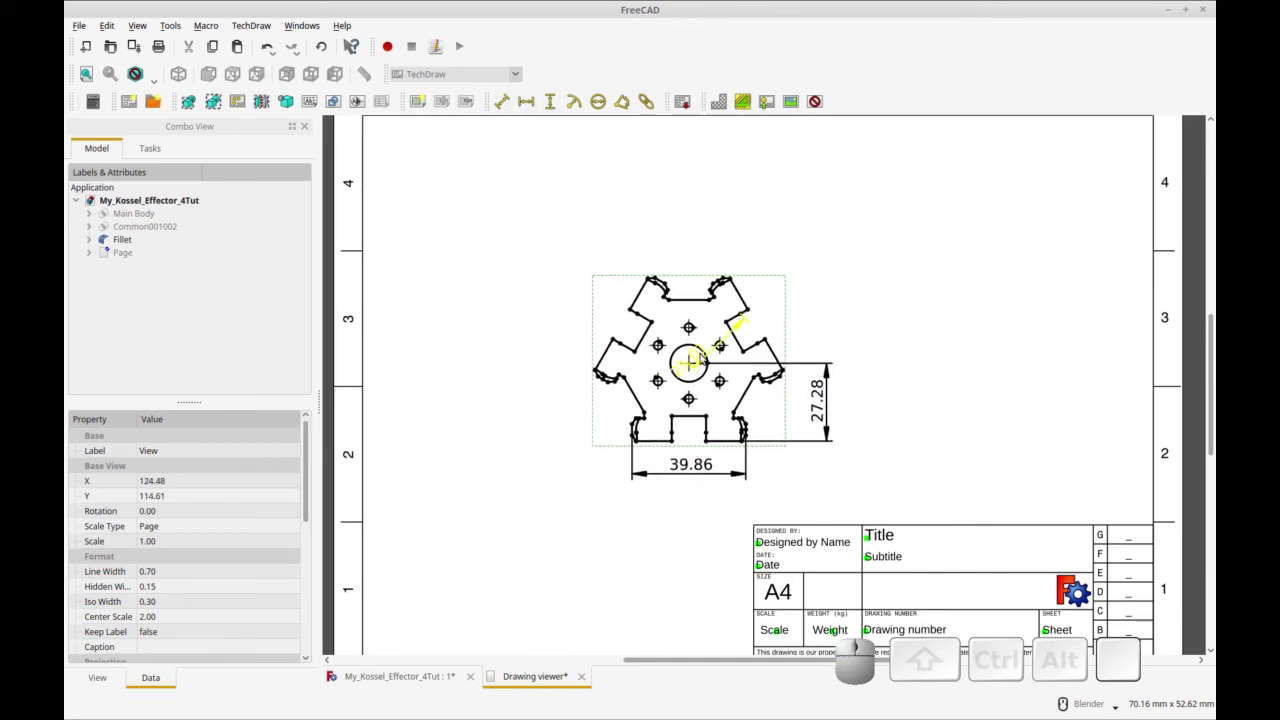
mouse_move(697, 362)
left_mouse_down()
mouse_move(825, 309)
mouse_move(831, 256)
left_mouse_up()
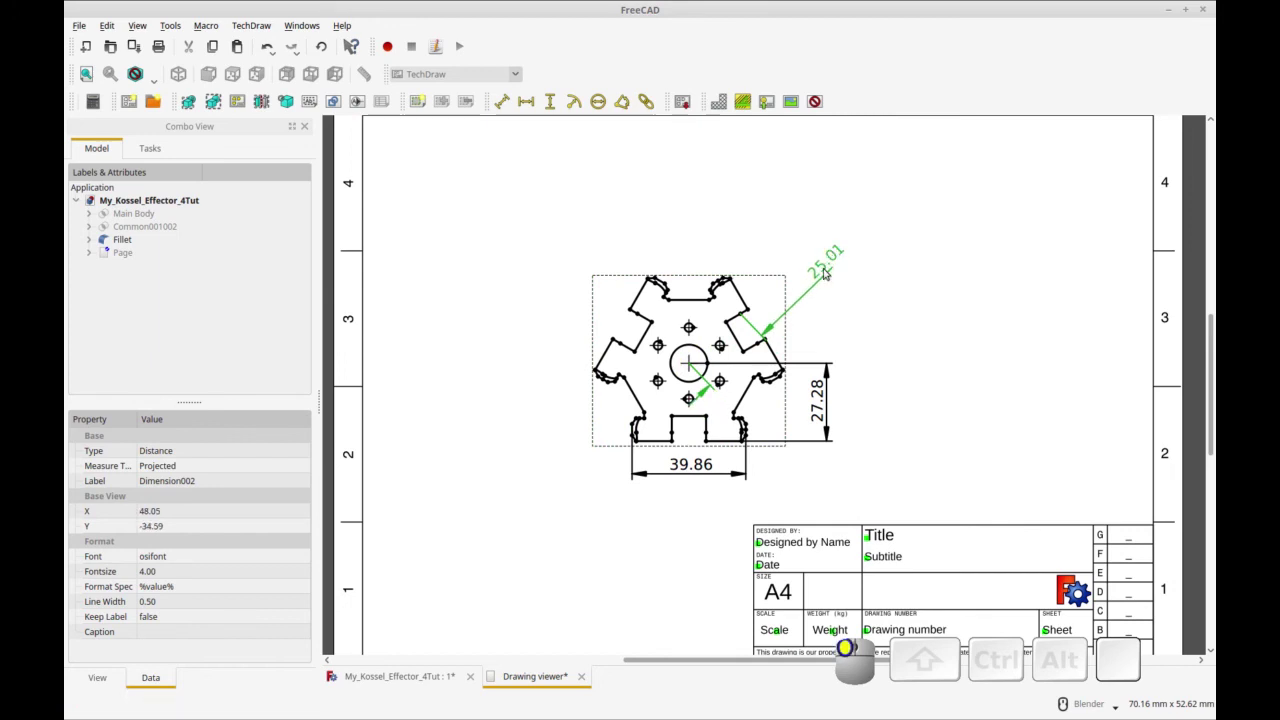
key("Delete")
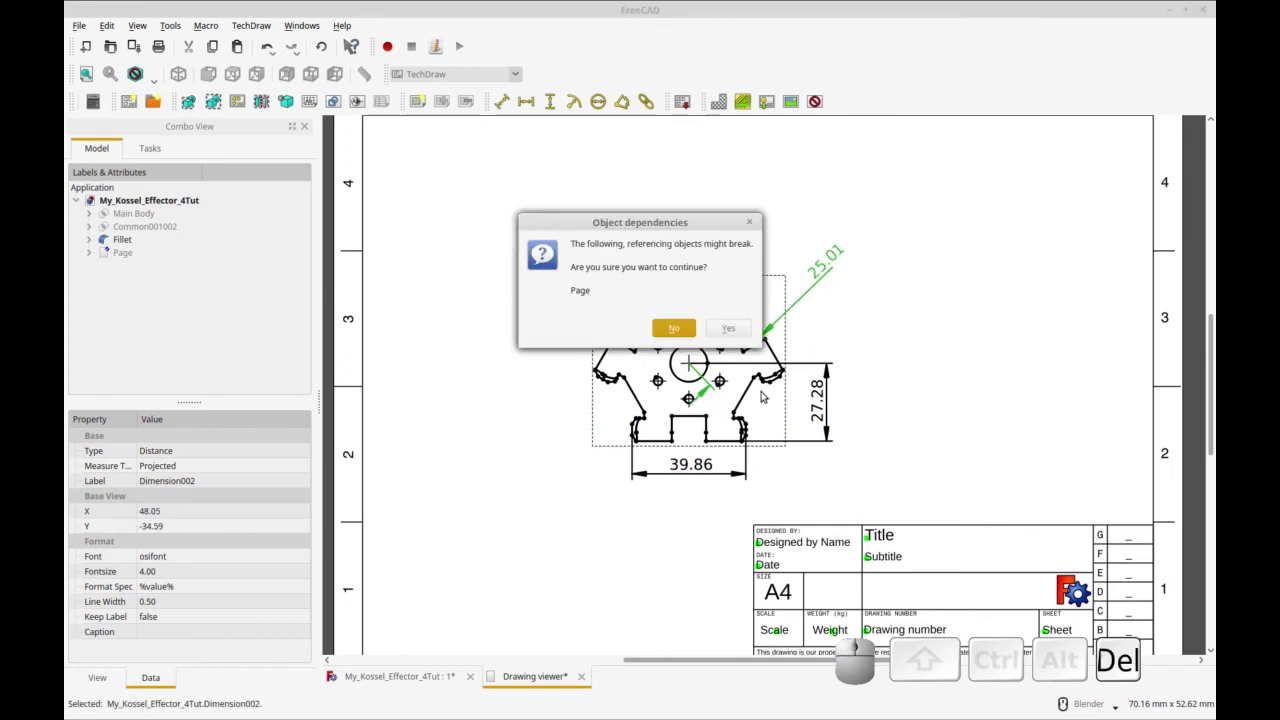
left_click(674, 329)
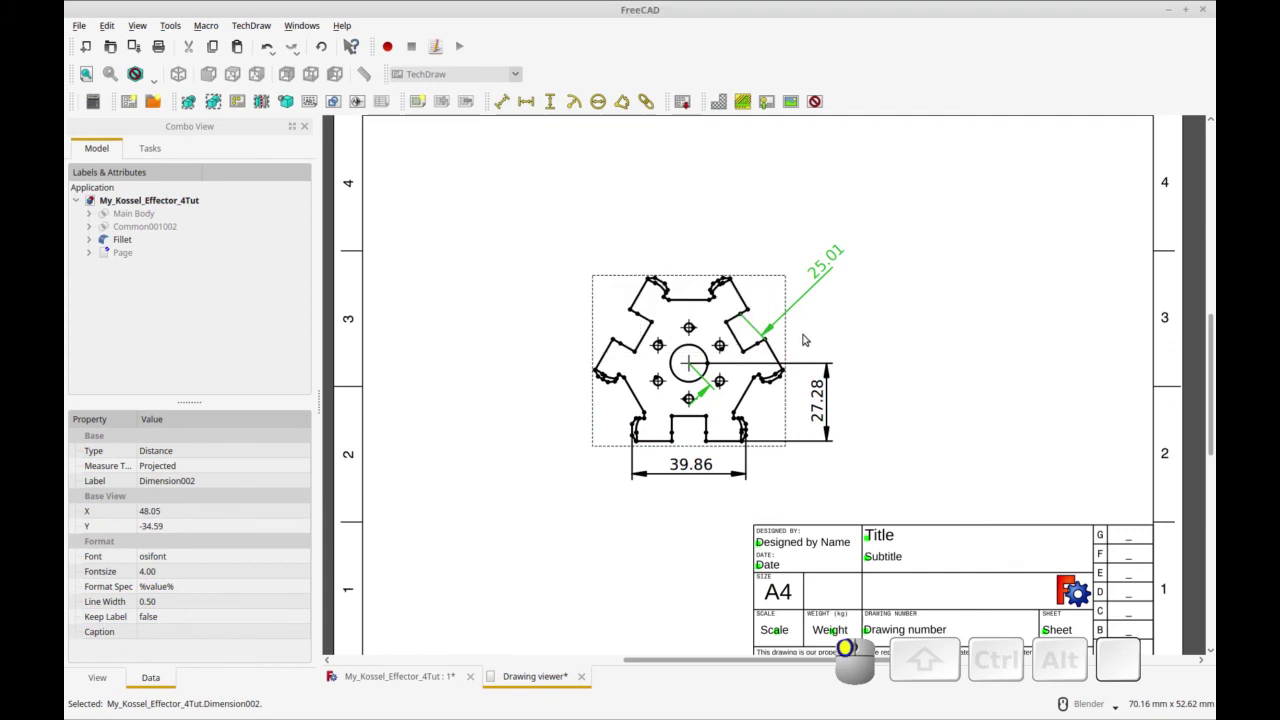
left_click(684, 370)
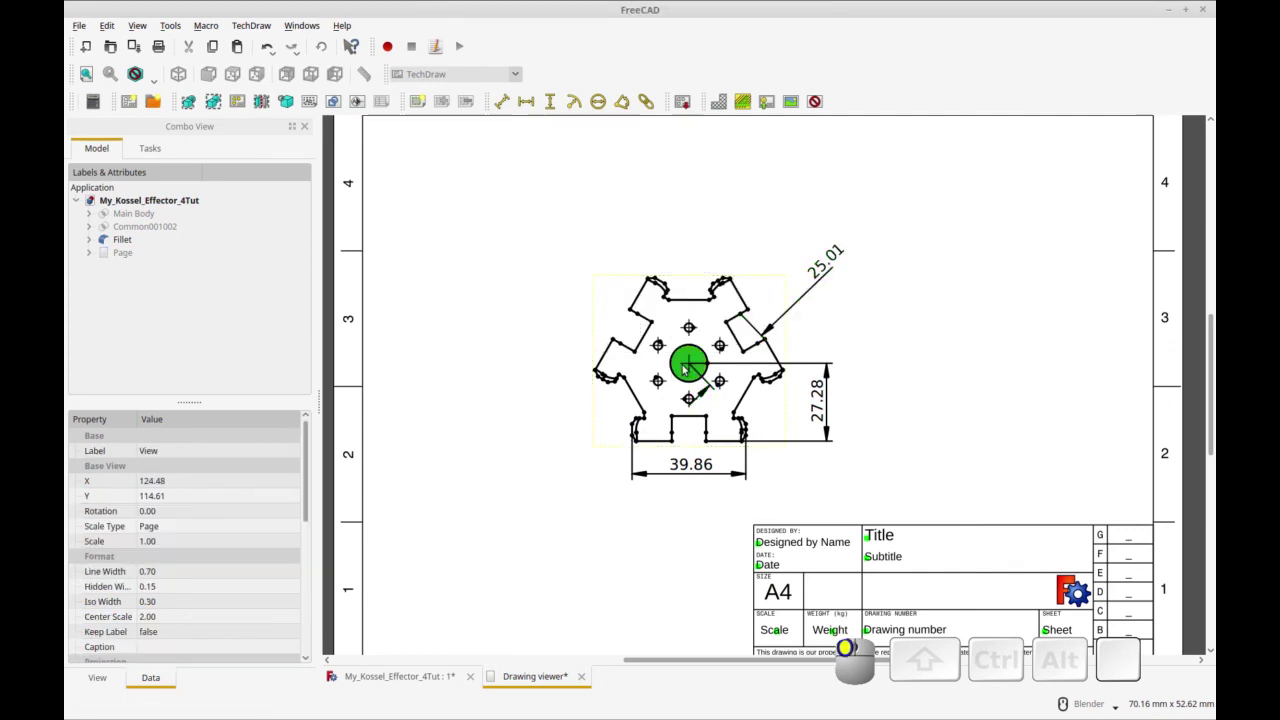
left_click(686, 367)
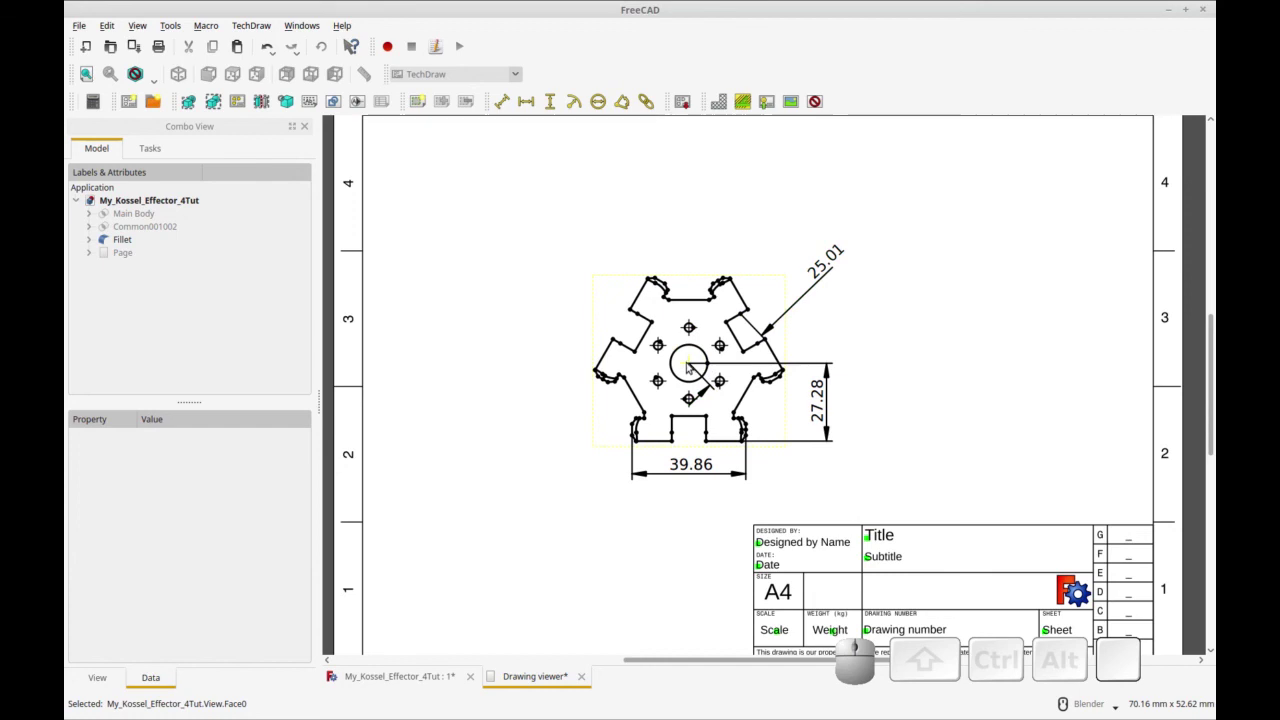
left_click(687, 365)
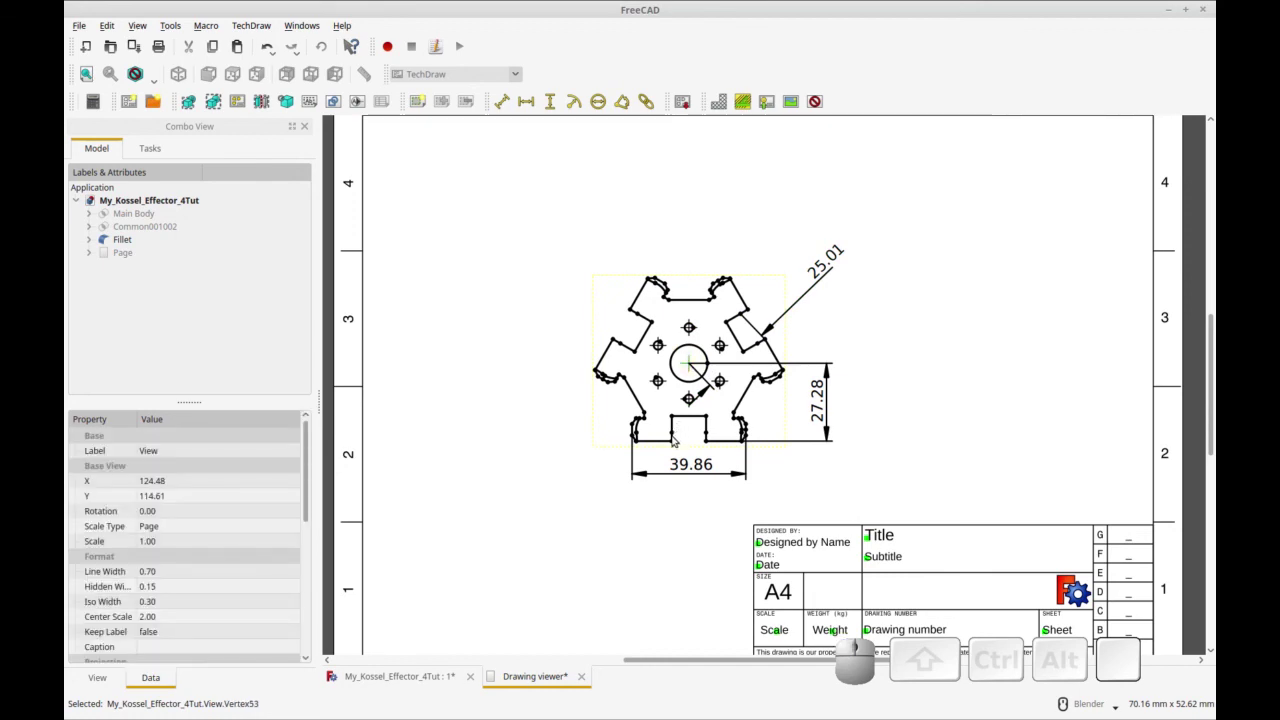
left_click(673, 437)
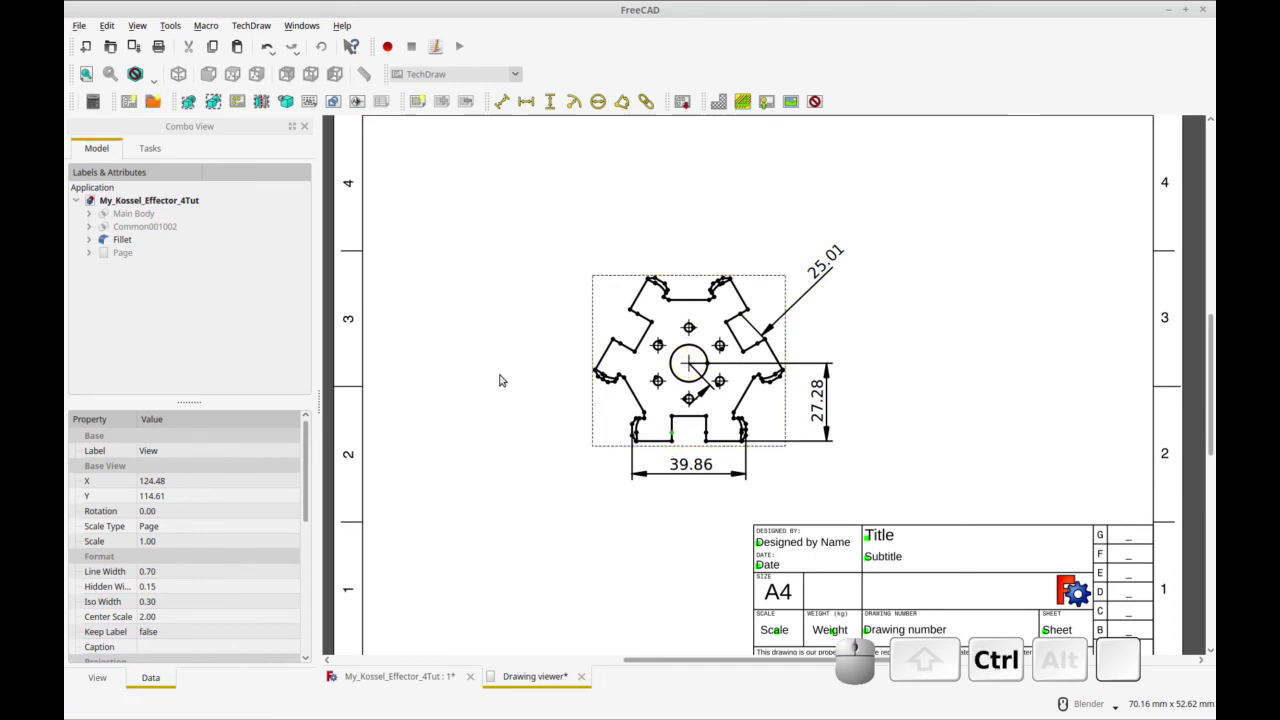
Close the drawing page and inspect the finished effector's arms, nut recesses and fillets in the 3D model from several angles
key("ctrl+r")
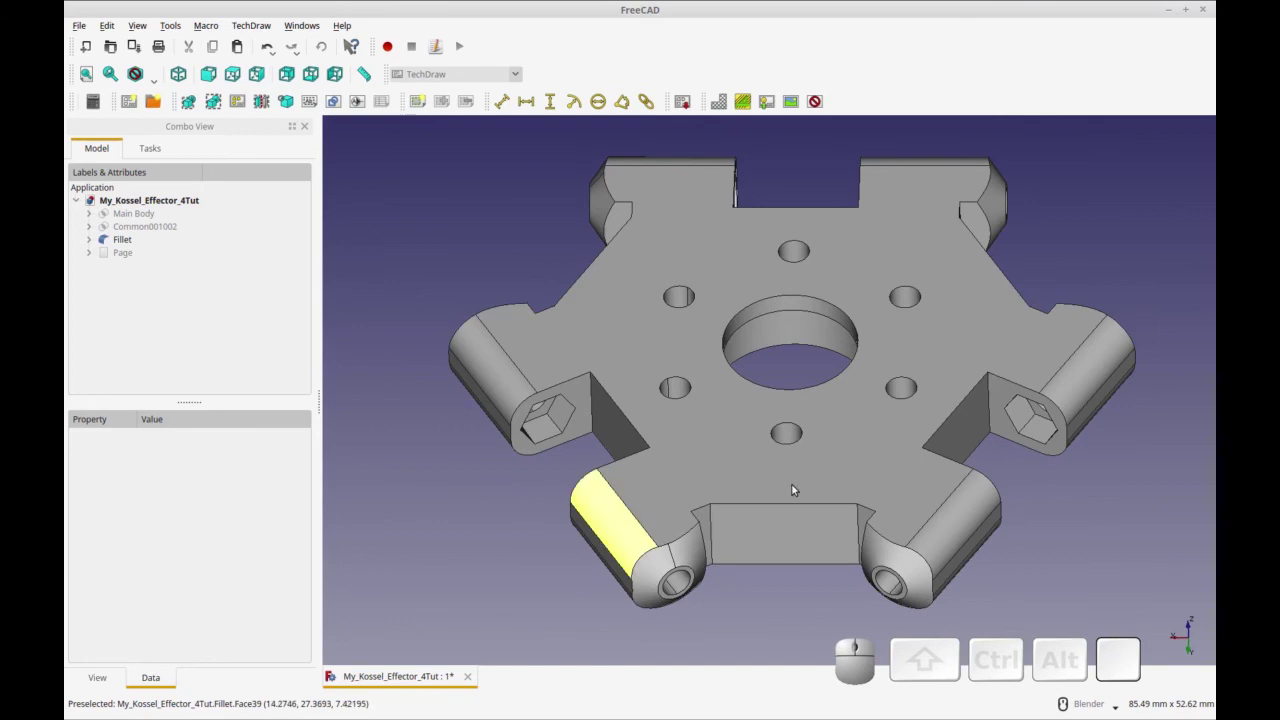
middle_click_drag(798, 482, 814, 479)
scroll(814, 479, "down", 3)
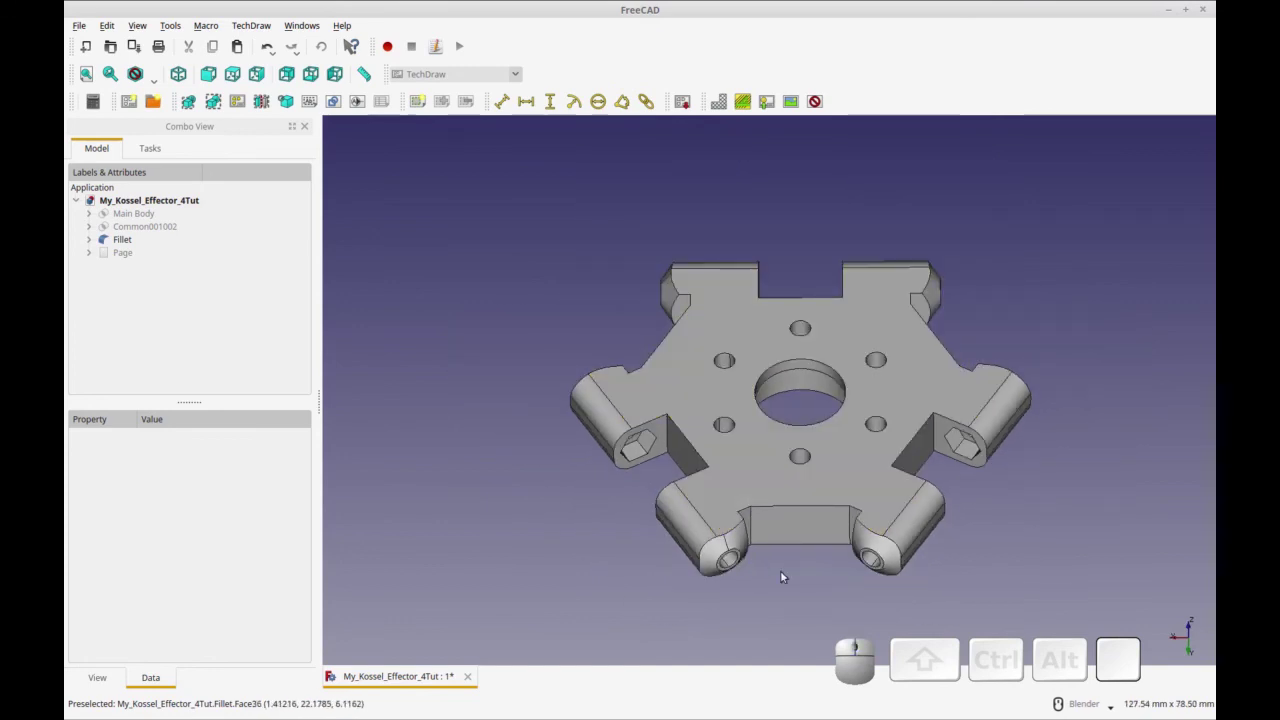
mouse_move(780, 570)
middle_mouse_down()
mouse_move(796, 571)
mouse_move(777, 569)
mouse_move(766, 603)
mouse_move(784, 585)
middle_mouse_up()
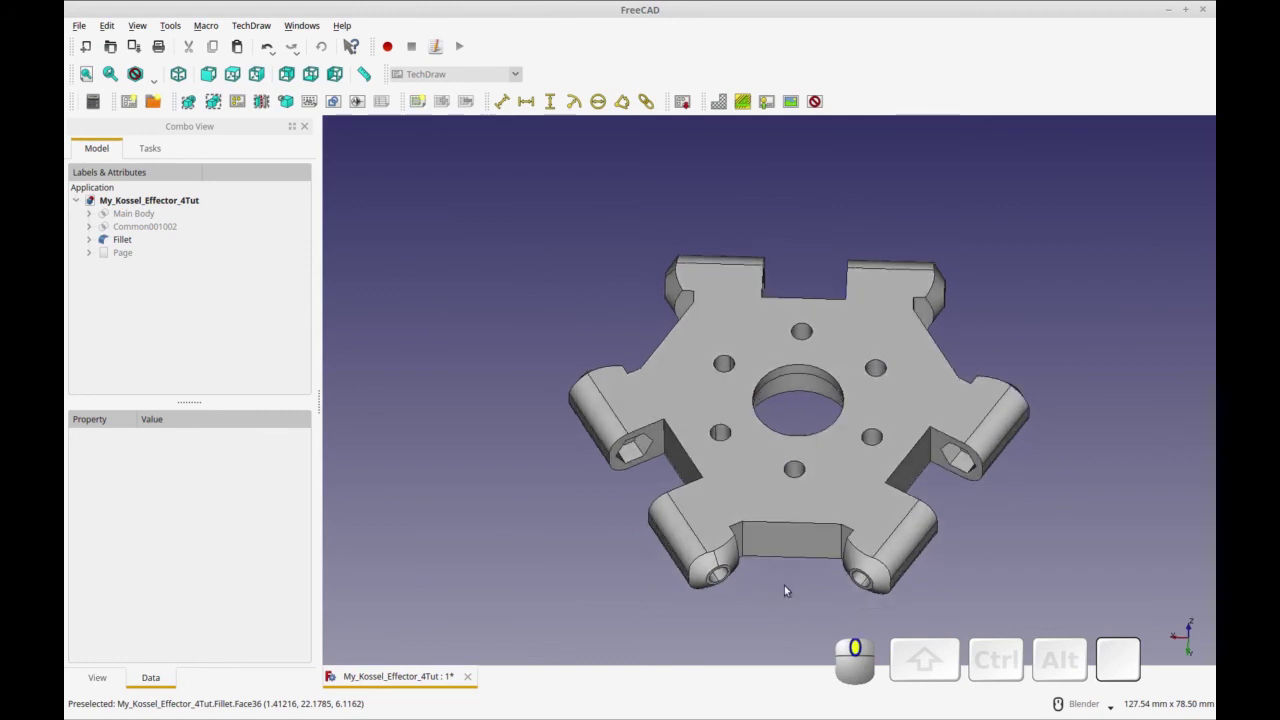
middle_click_drag(586, 388, 657, 434)
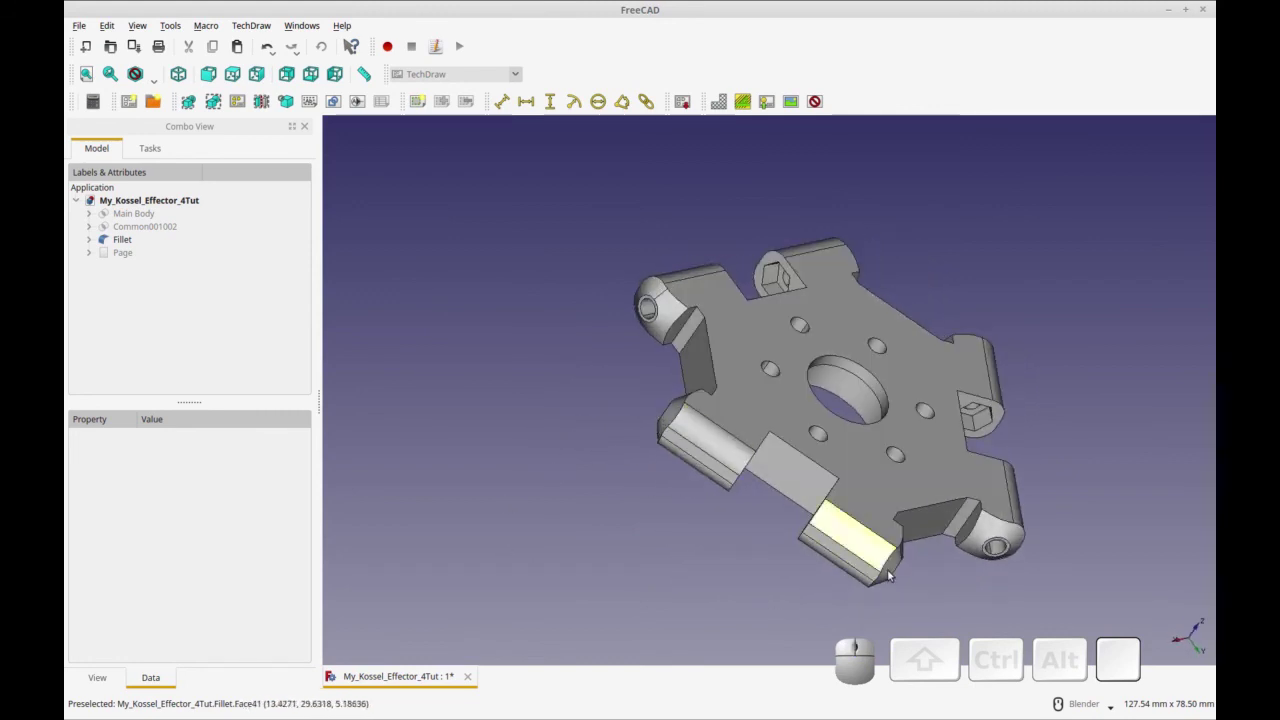
middle_click_drag(918, 576, 647, 420)
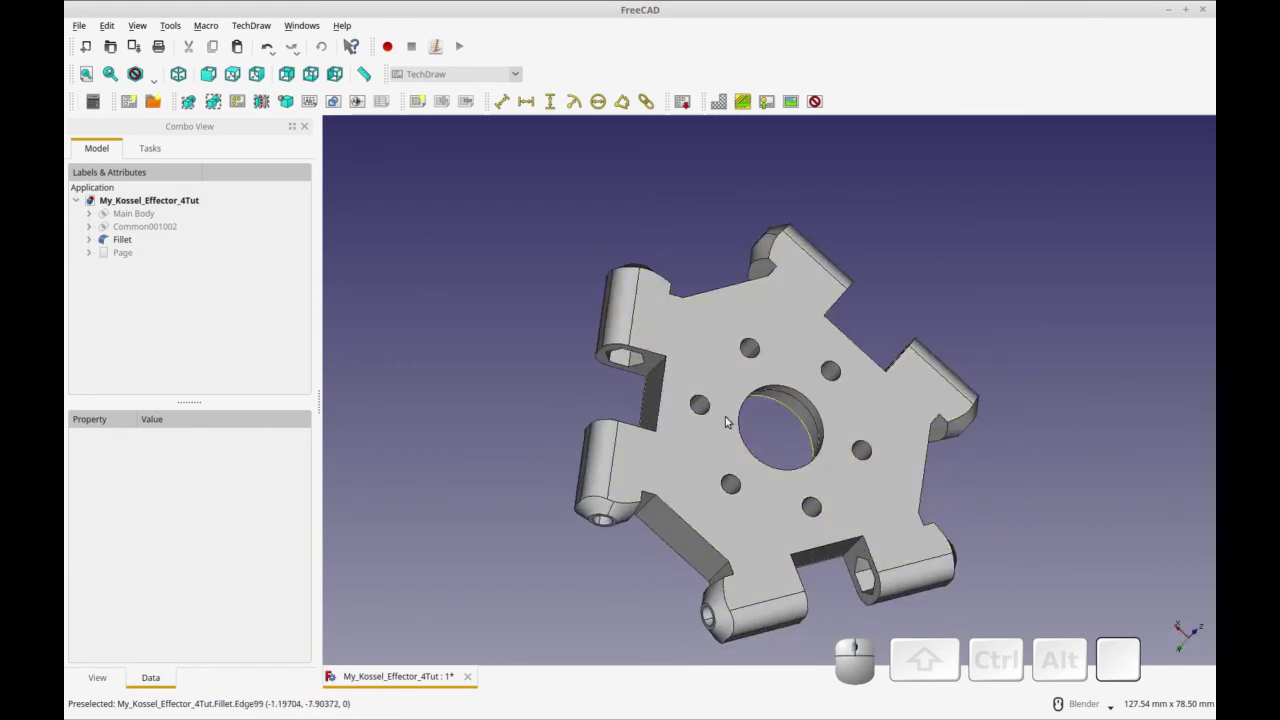
middle_click_drag(693, 468, 767, 580)
middle_click_drag(575, 555, 591, 586)
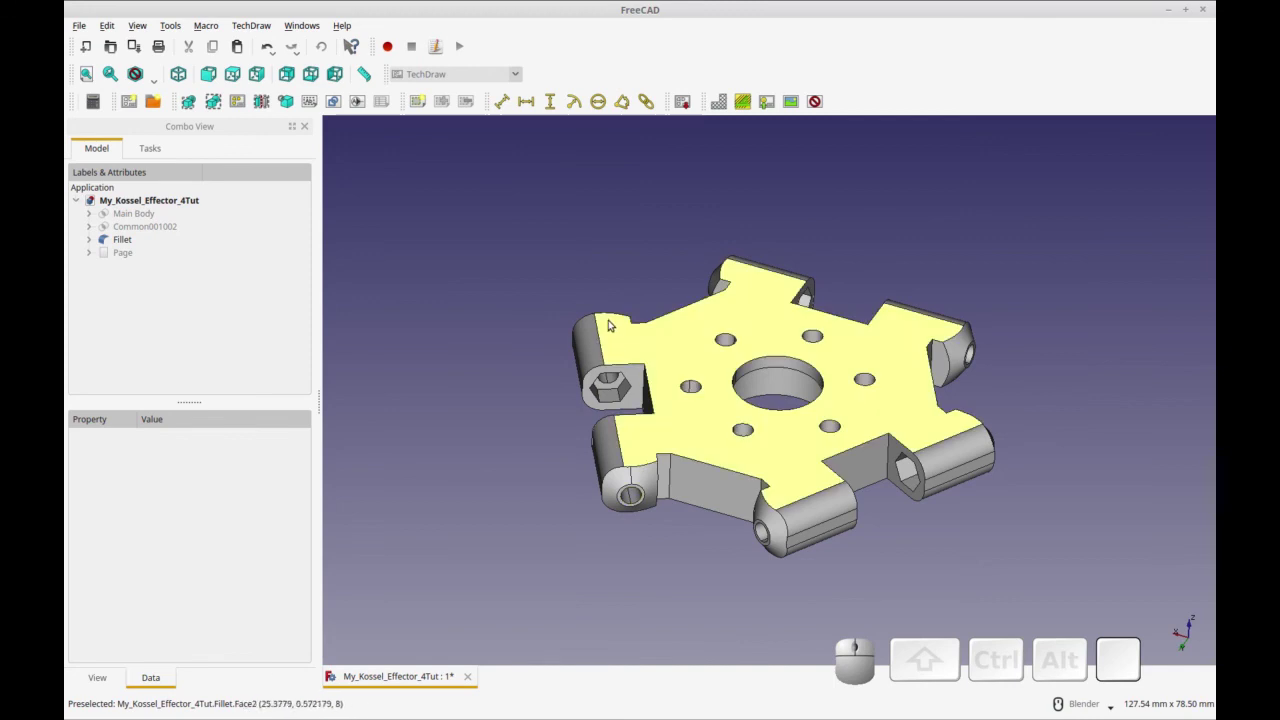
middle_click_drag(620, 522, 703, 534)
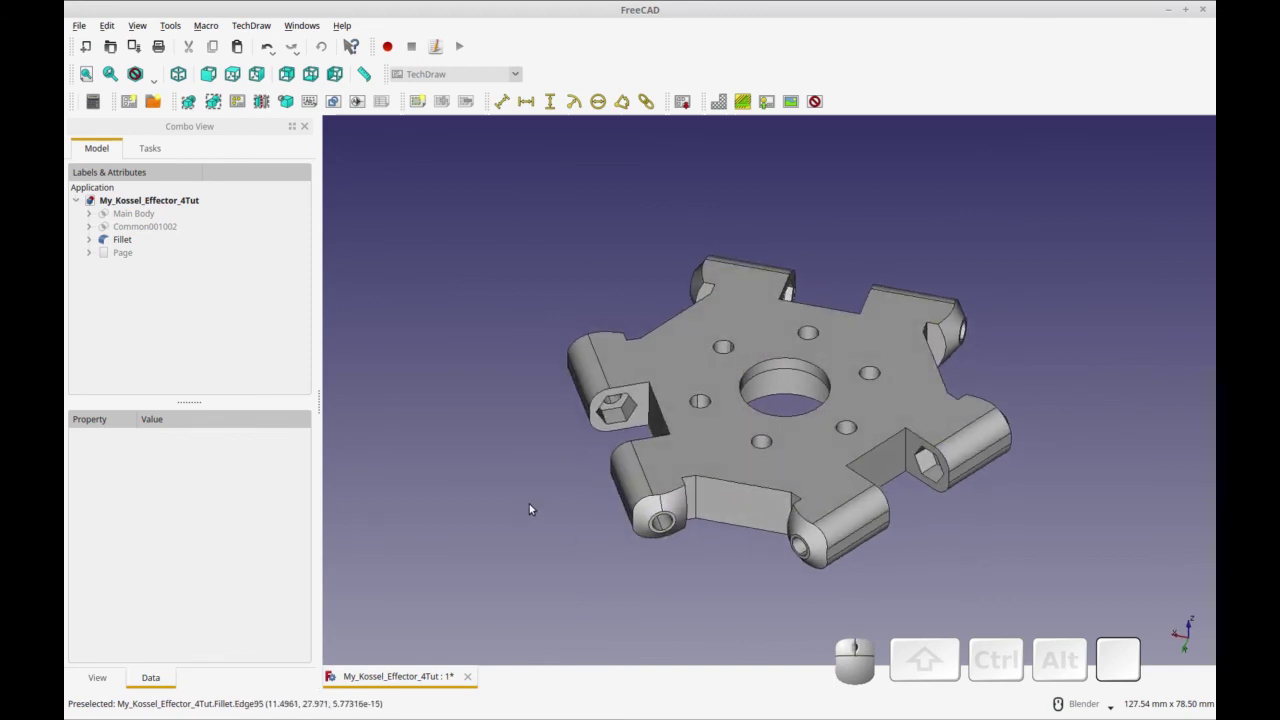
middle_click_drag(531, 502, 574, 510)
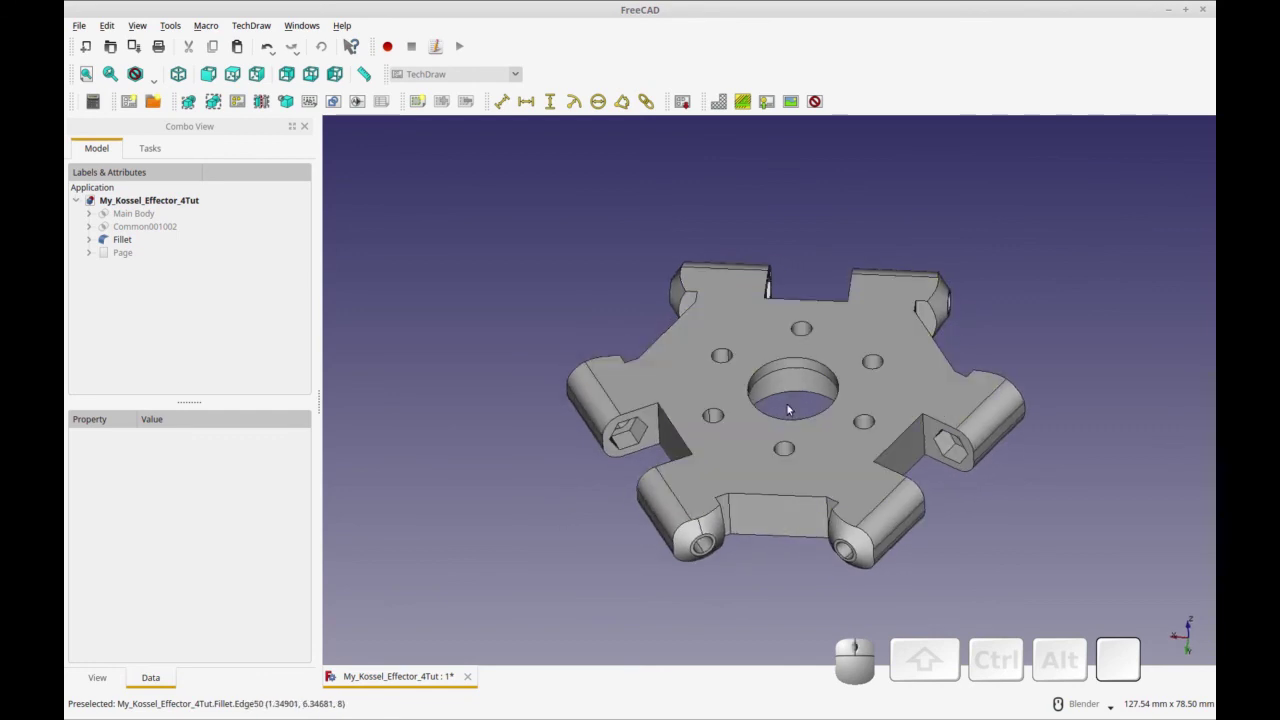
middle_click_drag(468, 477, 512, 482)
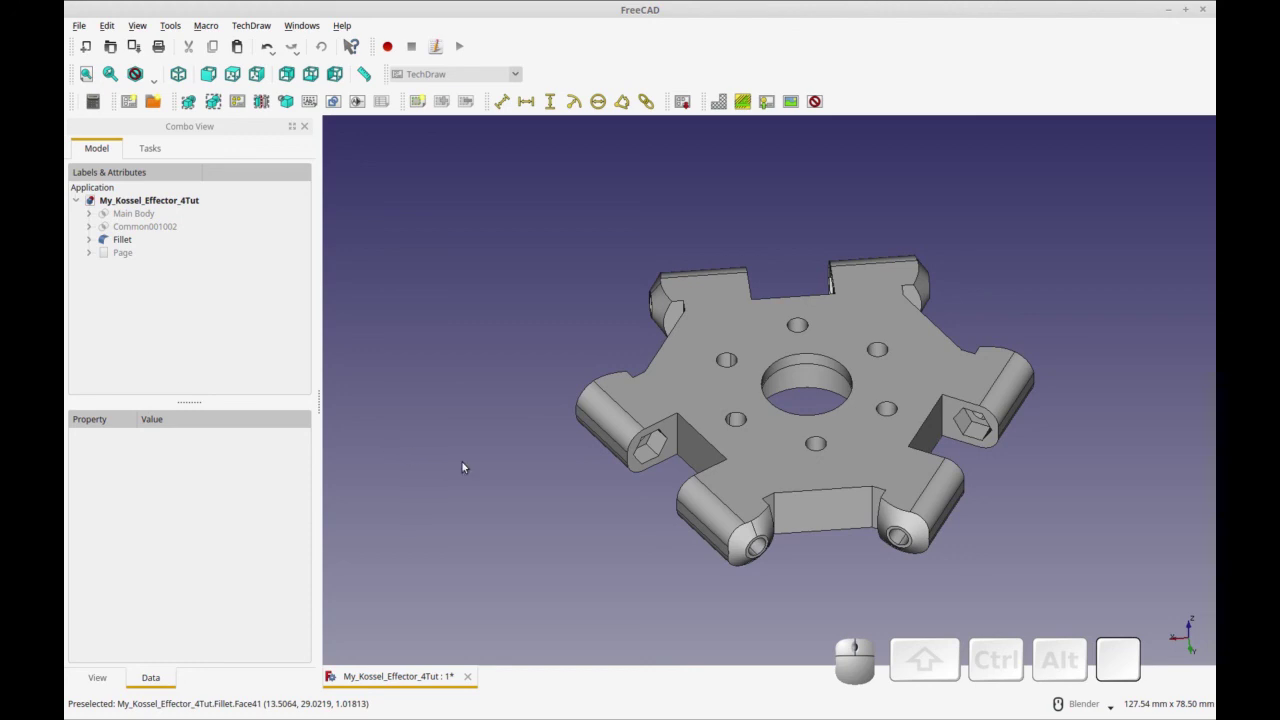
middle_click_drag(523, 506, 498, 495)
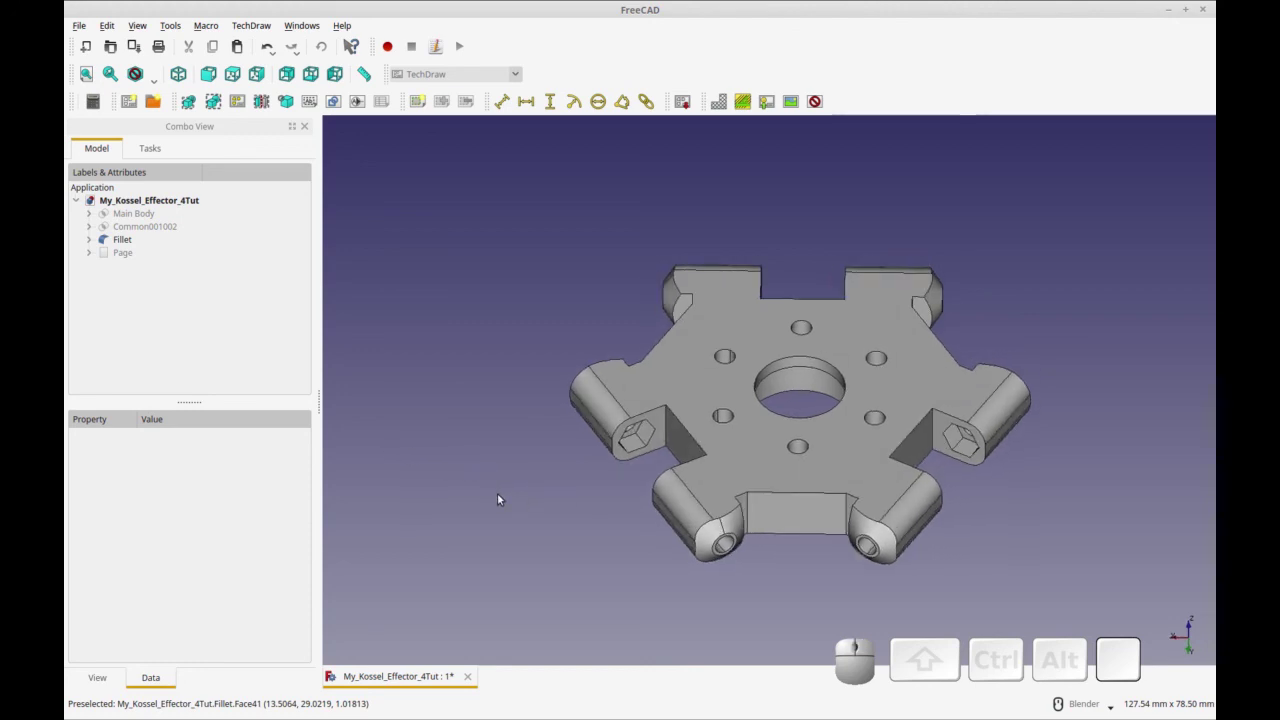
middle_click_drag(1066, 510, 958, 487, "shift")
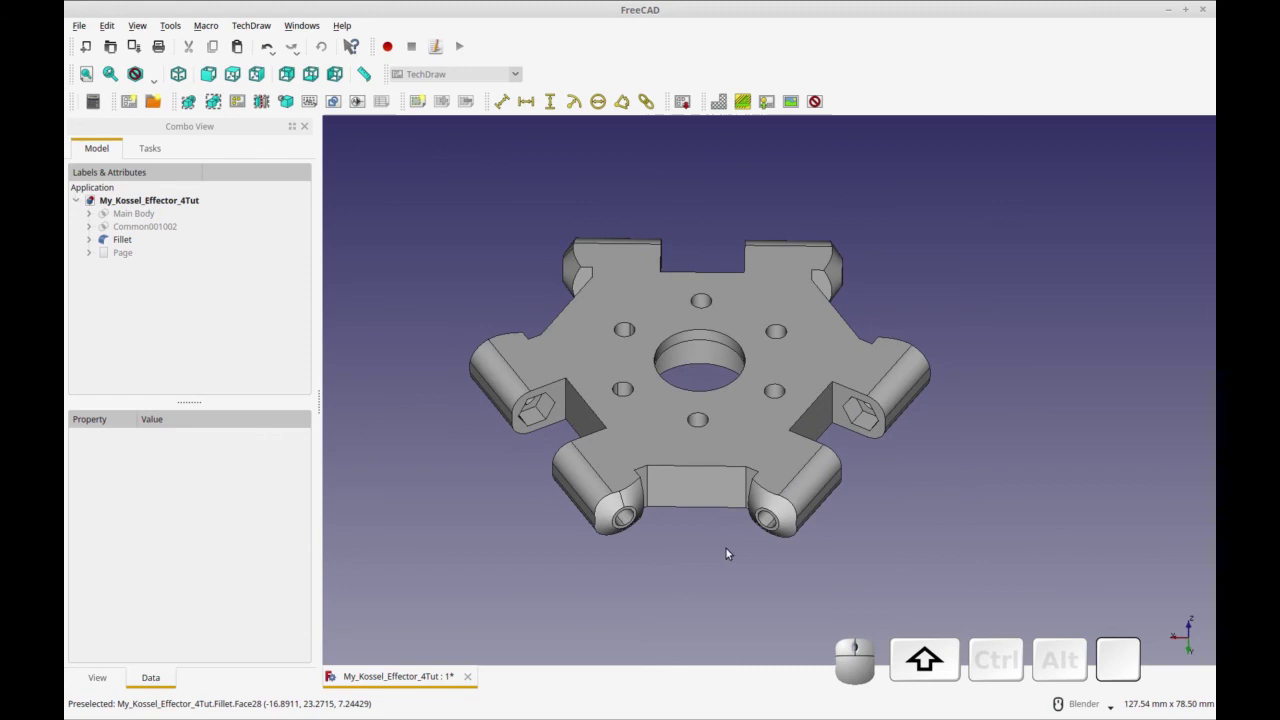